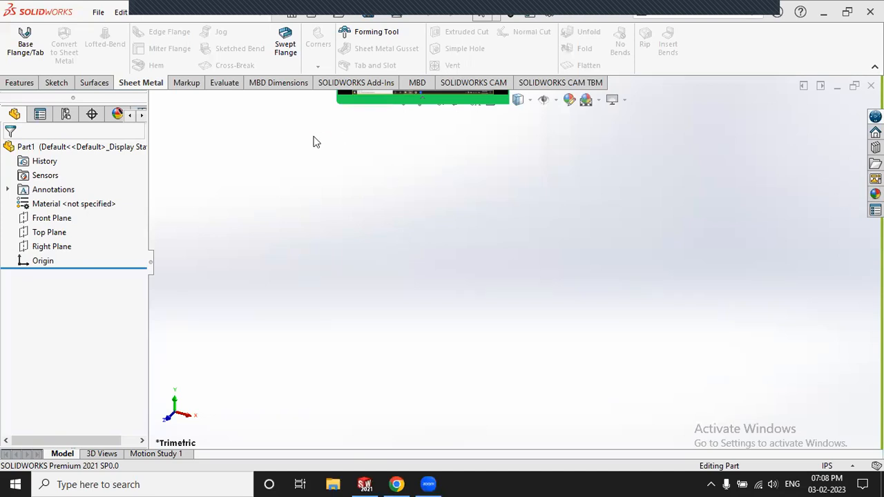
Step: Switch the part's document units to MMGS (millimetres)
left_click(56, 82)
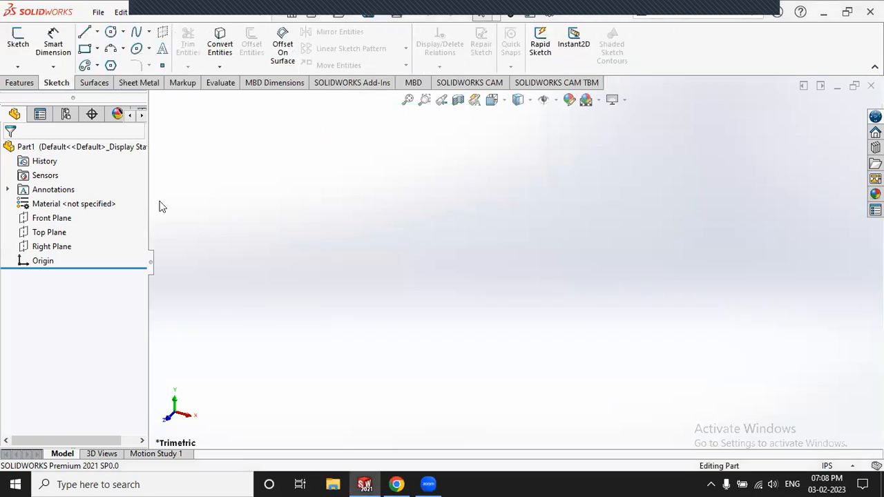
left_click(832, 467)
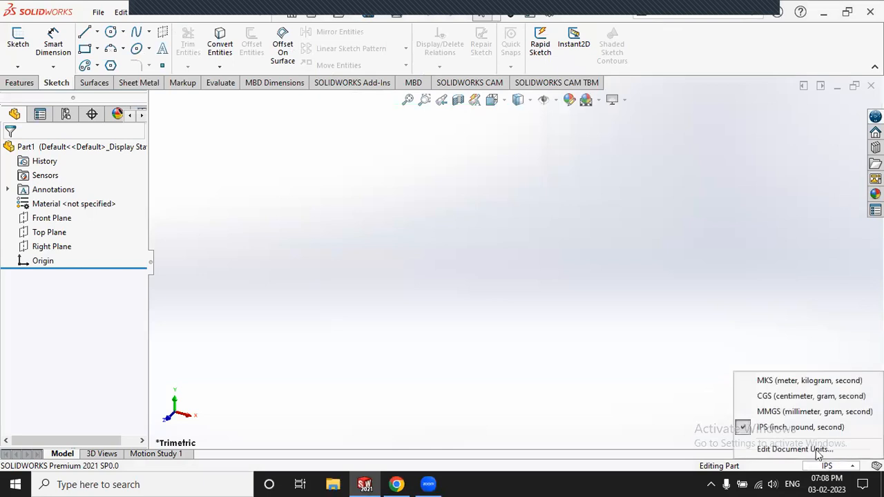
left_click(793, 412)
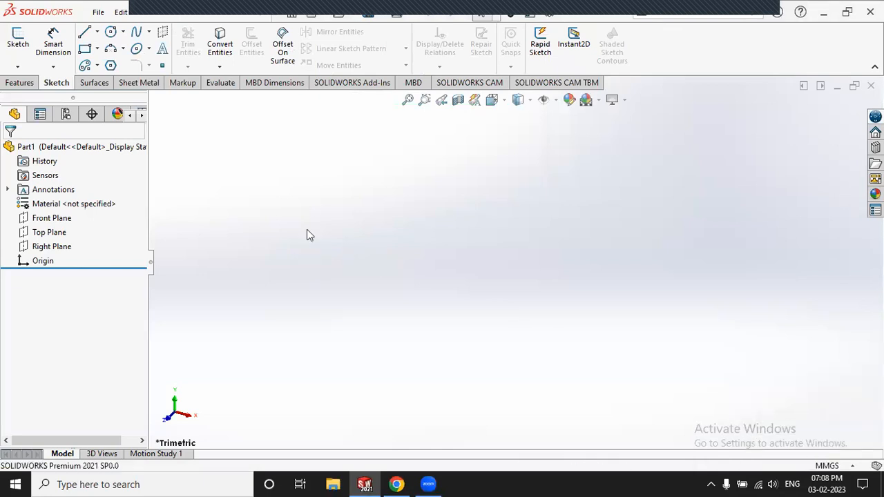
Step: Make the Front, Top and Right planes visible
left_click(65, 219)
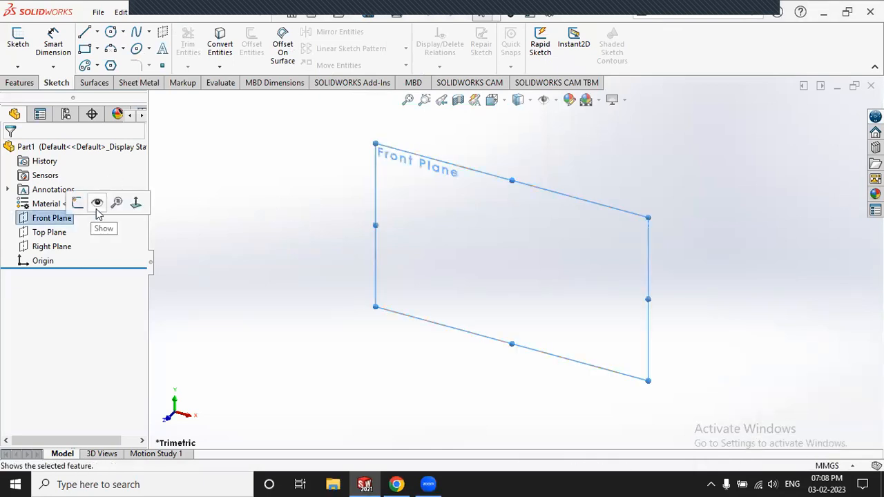
left_click(66, 232)
left_click(99, 221)
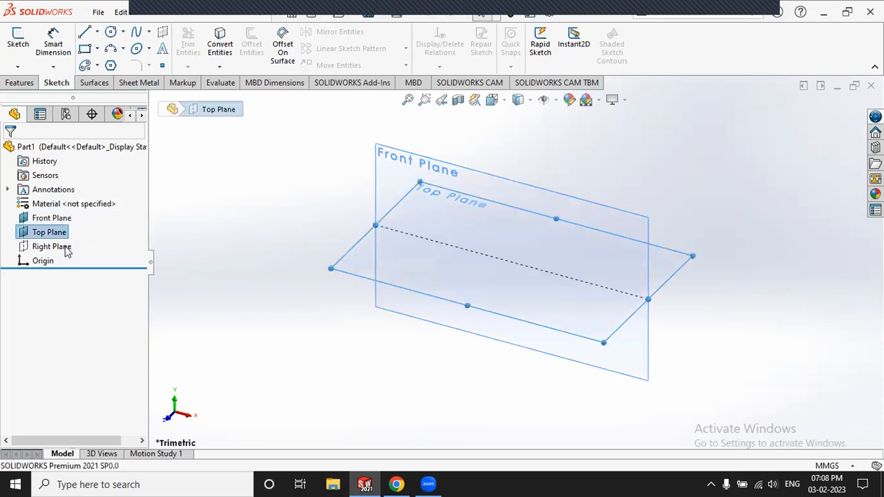
left_click(75, 247)
left_click(94, 235)
left_click(217, 212)
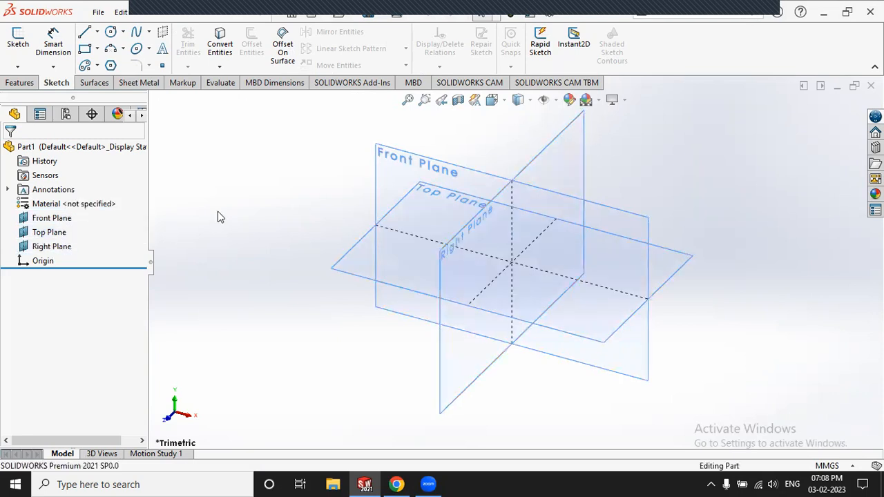
Step: Start a sketch on the Top Plane and draw a corner rectangle from the origin
left_click(18, 38)
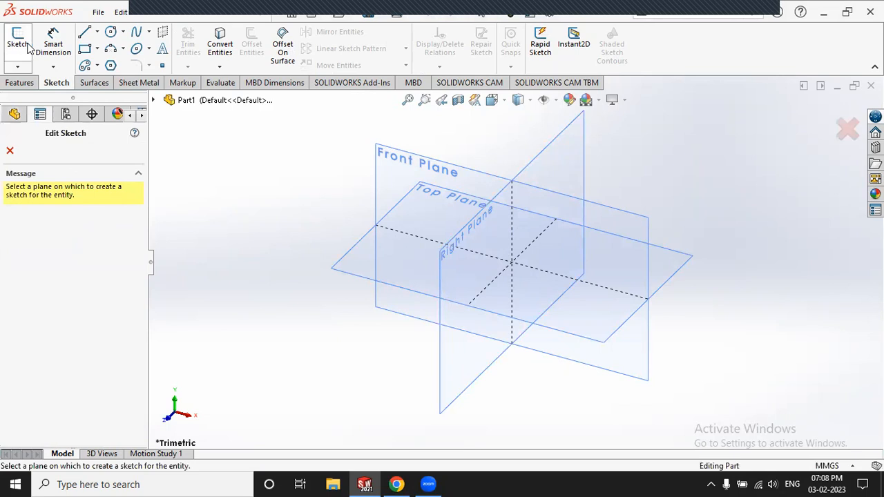
left_click(351, 273)
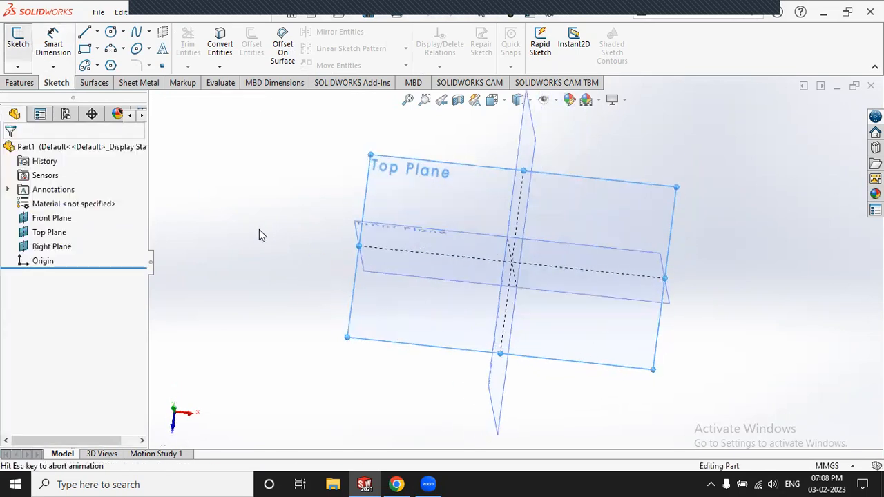
left_click(85, 48)
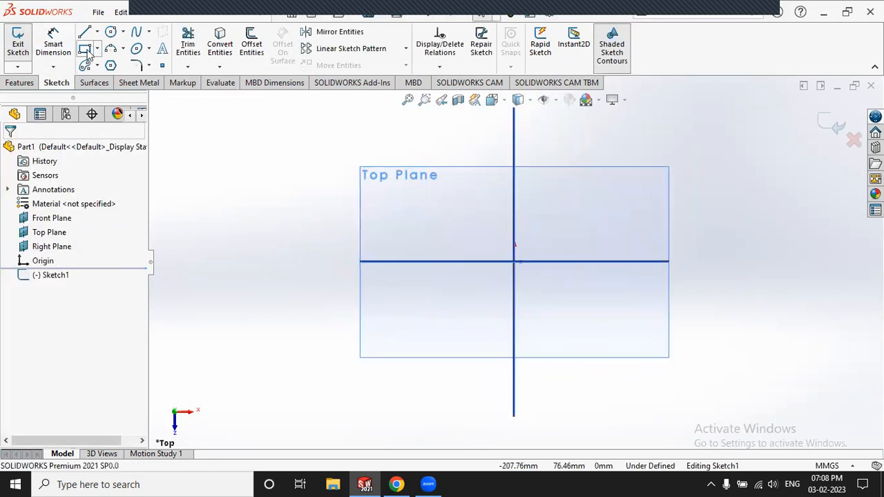
left_click(515, 261)
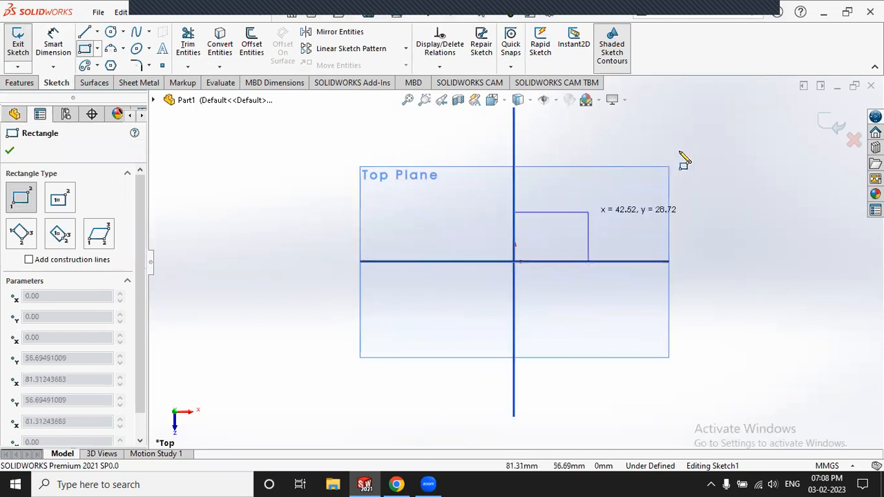
left_click(762, 118)
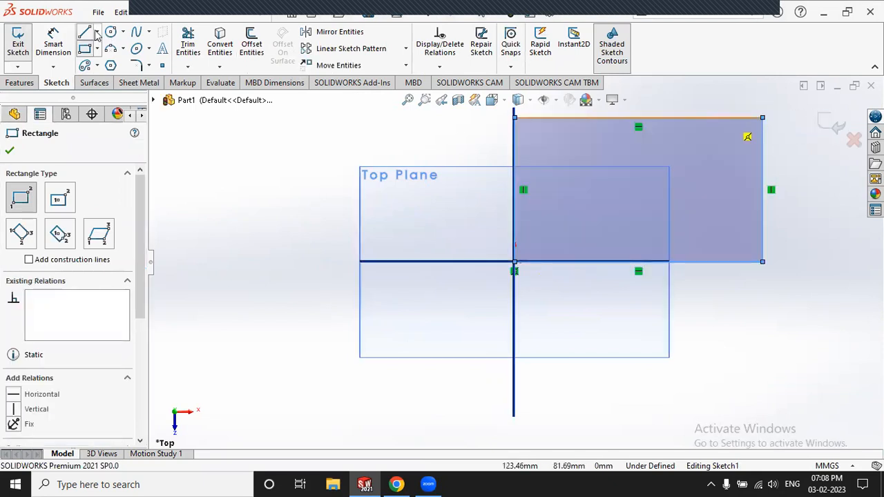
Step: Dimension the rectangle 150 mm wide and 80 mm tall, then exit the sketch
left_click(59, 52)
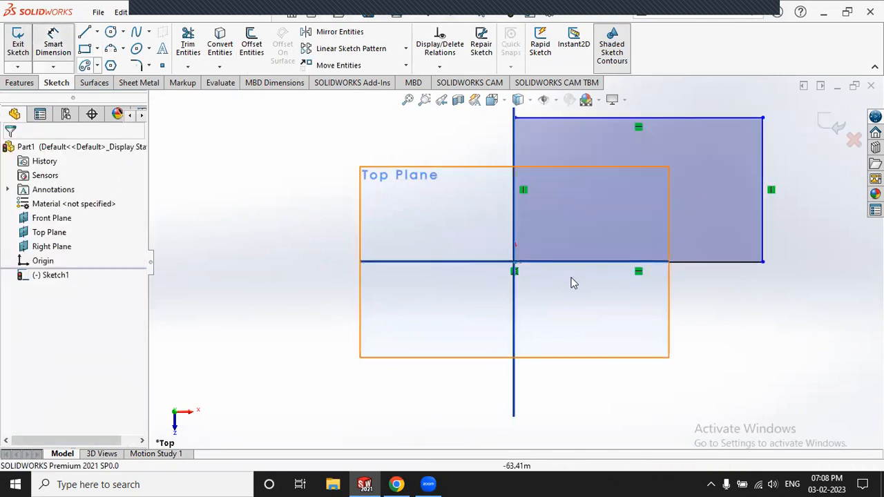
left_click(699, 262)
left_click(694, 319)
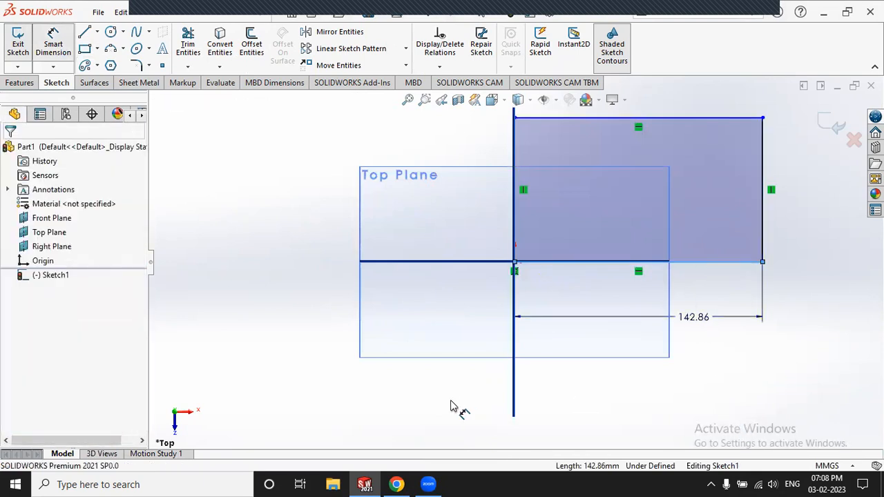
type("150")
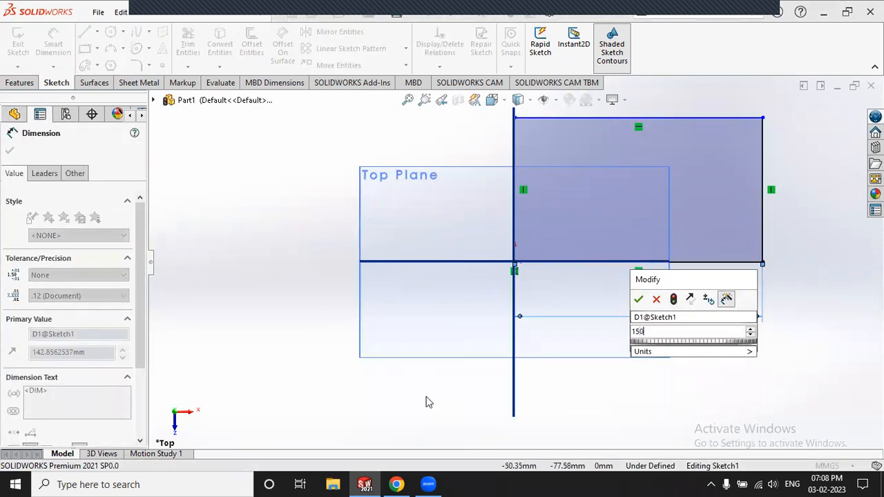
key("Return")
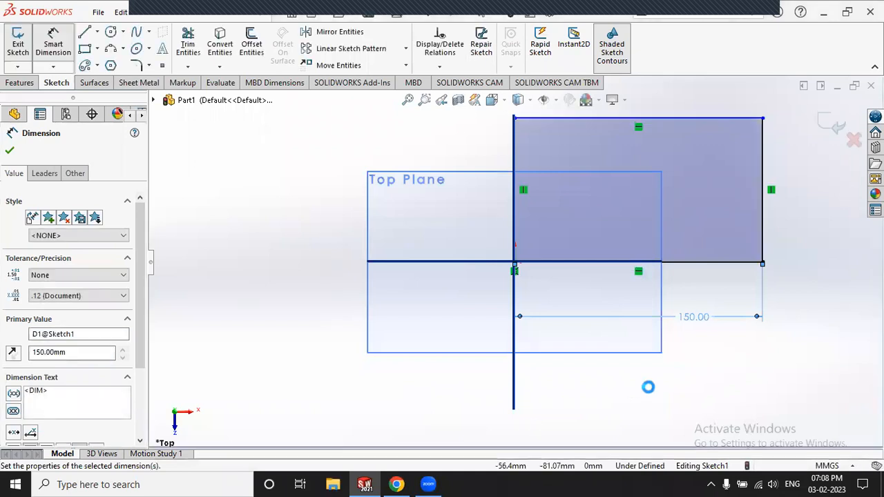
left_click(515, 136)
left_click(466, 163)
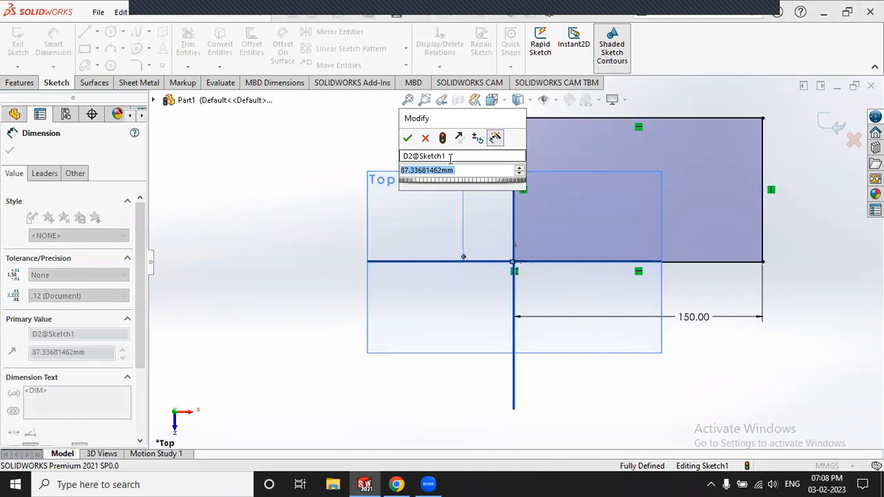
type("80")
key("Return")
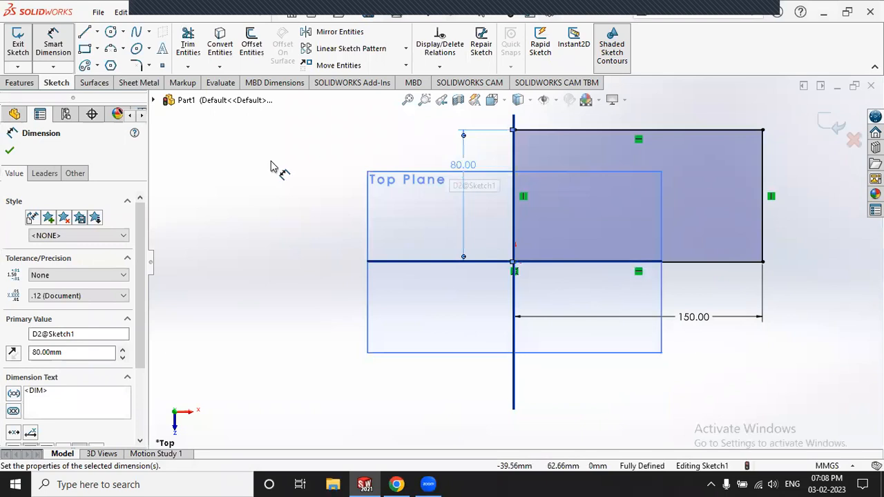
left_click(18, 46)
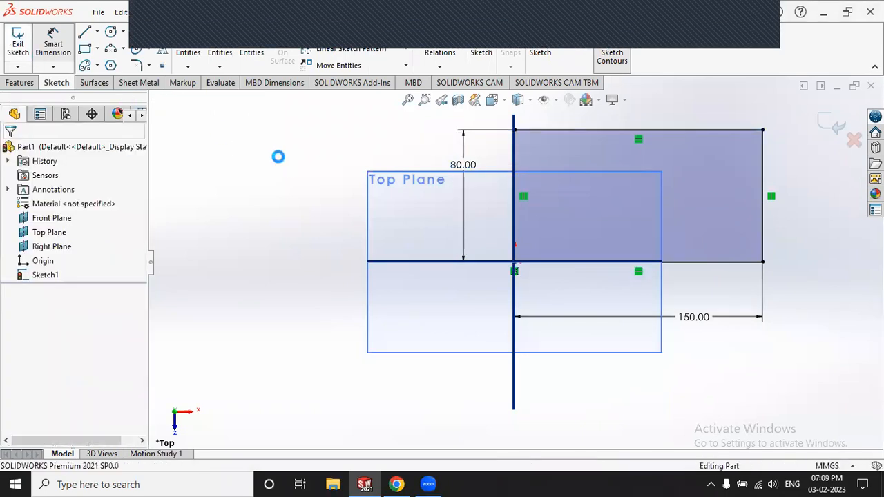
Step: Orbit the sketch to a tilted 3D view and start a sheet-metal Base Flange/Tab
left_click(284, 165)
scroll(624, 208, "up", 3)
scroll(716, 235, "down", 4)
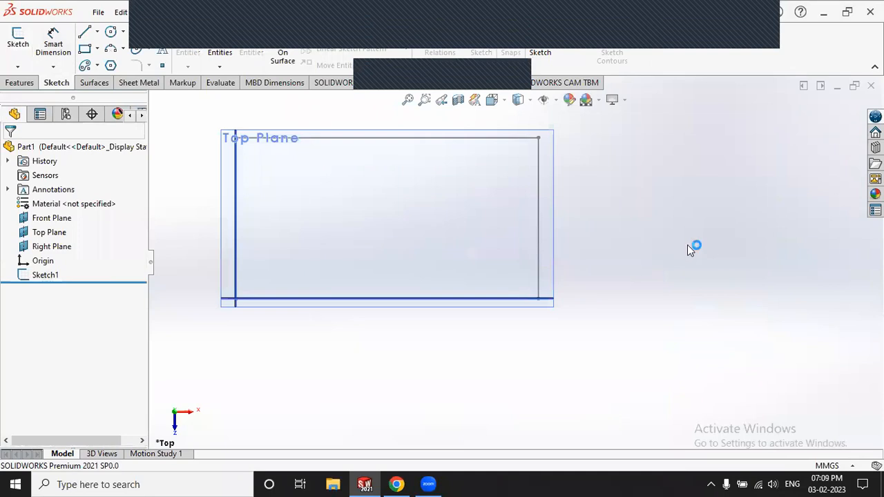
mouse_move(686, 246)
middle_mouse_down()
mouse_move(645, 250)
mouse_move(479, 315)
mouse_move(473, 244)
mouse_move(385, 274)
mouse_move(414, 292)
mouse_move(286, 251)
mouse_move(504, 265)
middle_mouse_up()
middle_click_drag(553, 250, 538, 279)
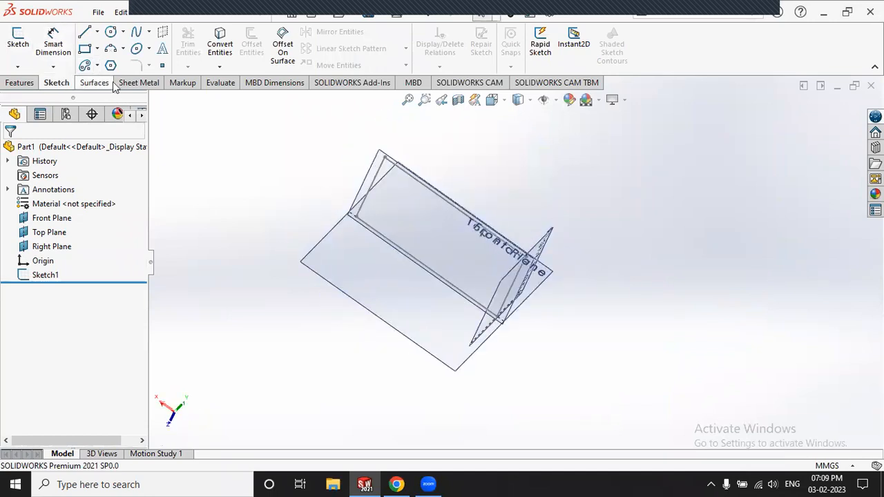
left_click(143, 85)
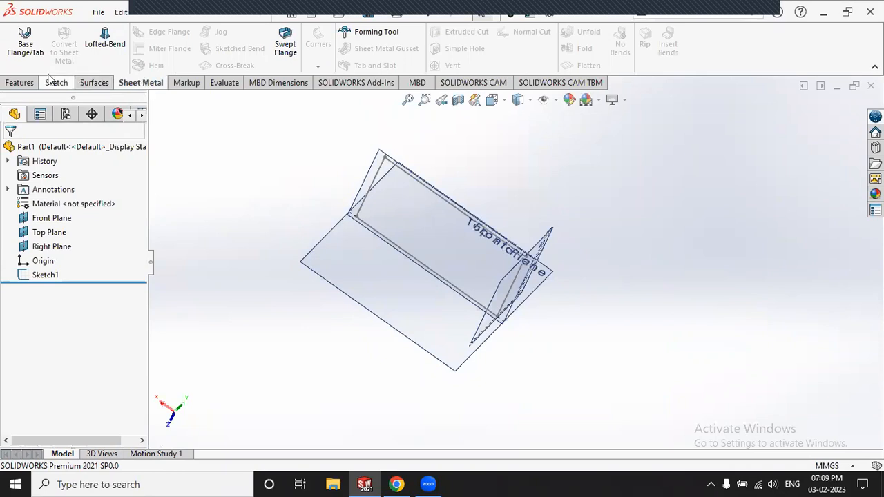
left_click(33, 54)
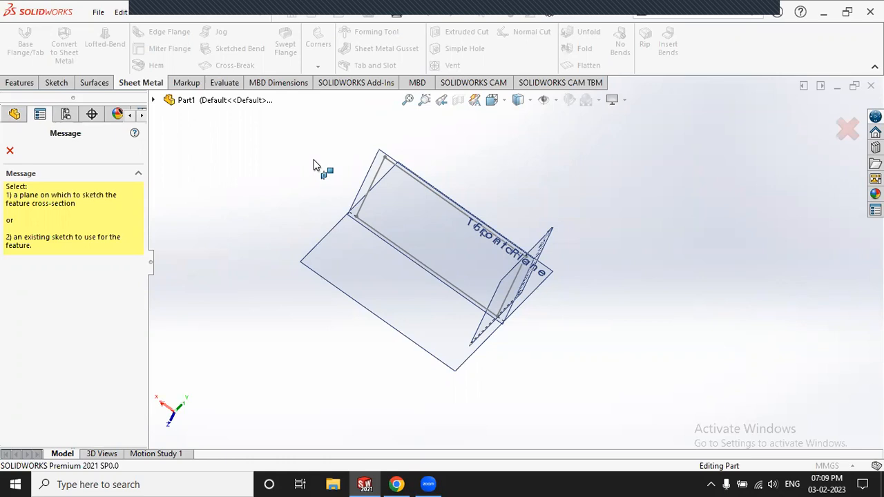
Step: Build the base flange from Sketch1 at 2.00 mm thickness, checking the thickness direction
left_click(381, 169)
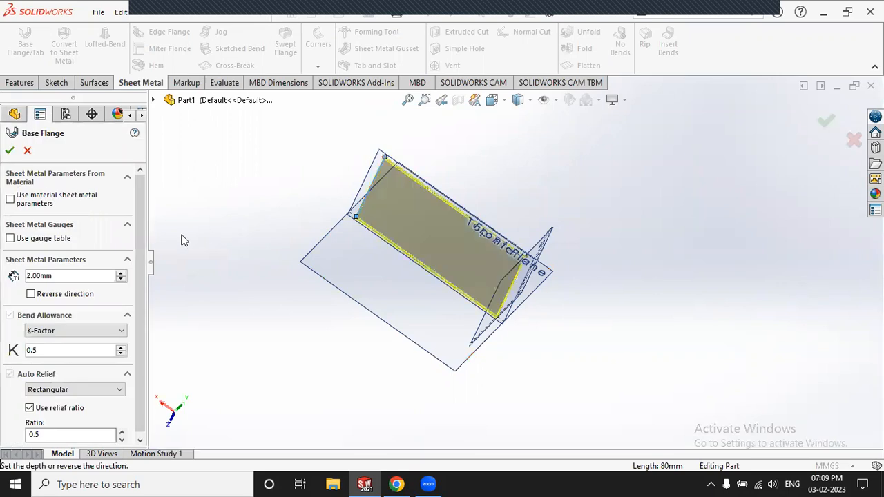
double_click(55, 276)
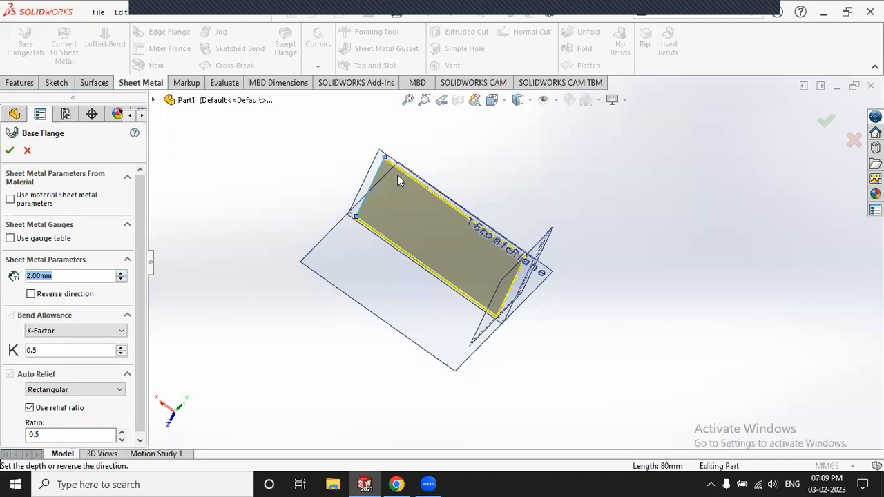
scroll(397, 186, "down", 8)
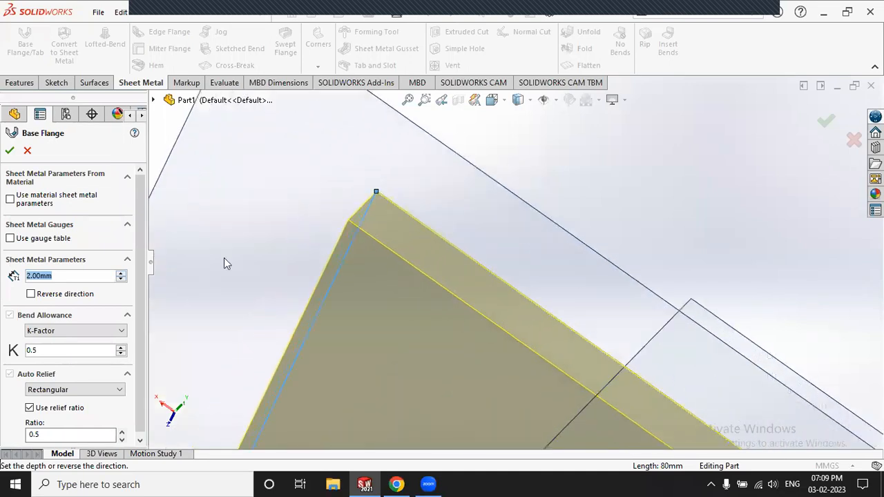
left_click(30, 292)
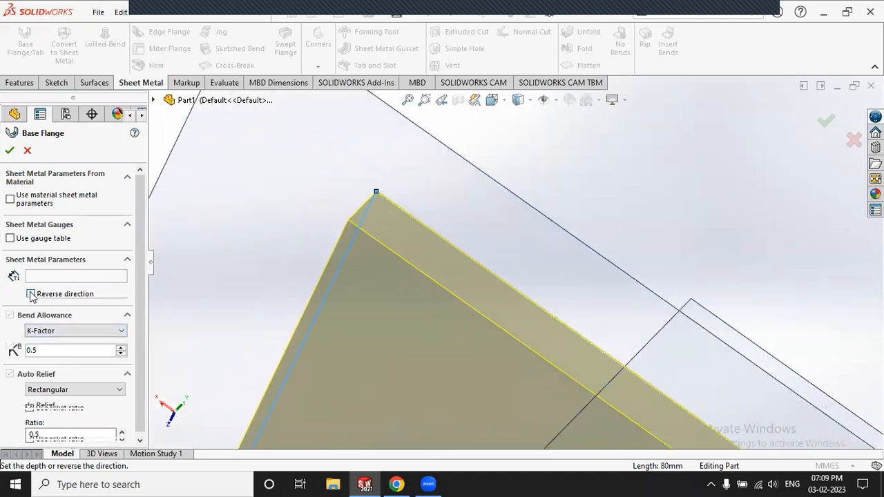
left_click(31, 296)
left_click(31, 295)
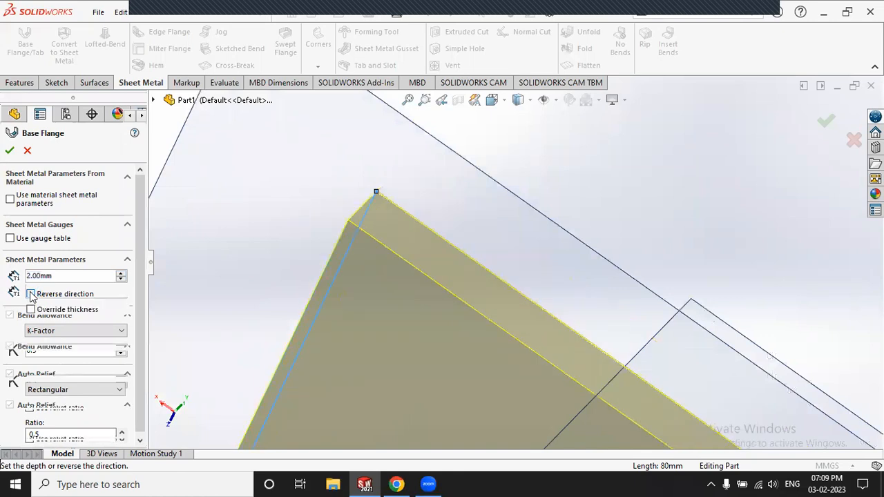
left_click(31, 294)
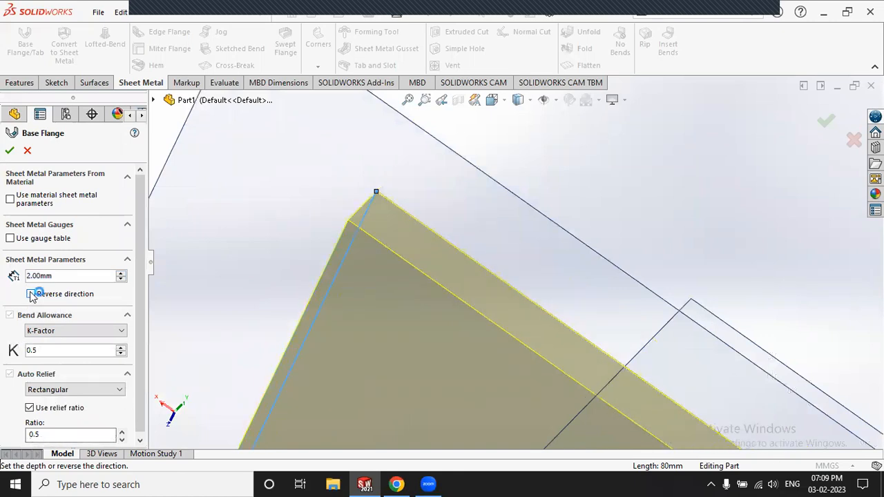
left_click(10, 150)
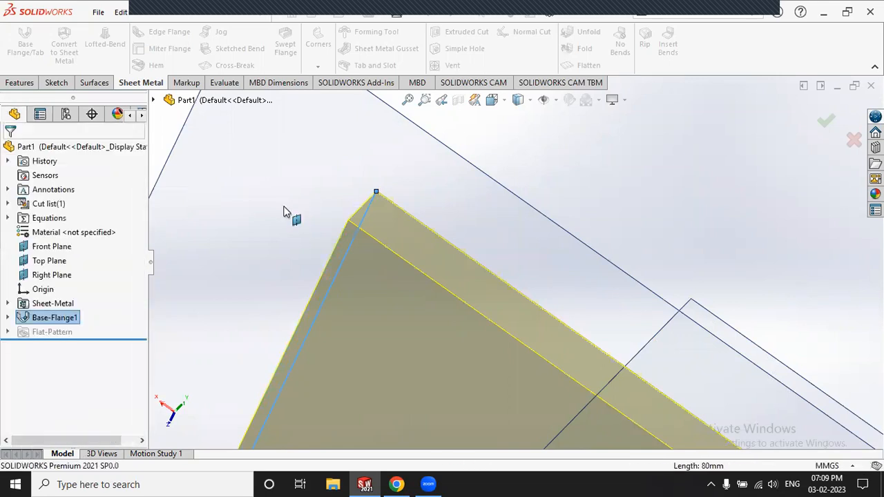
Step: Orbit and zoom to view the flat 150 × 80 mm plate at an angle
scroll(397, 221, "up", 5)
left_click(586, 174)
scroll(428, 180, "up", 10)
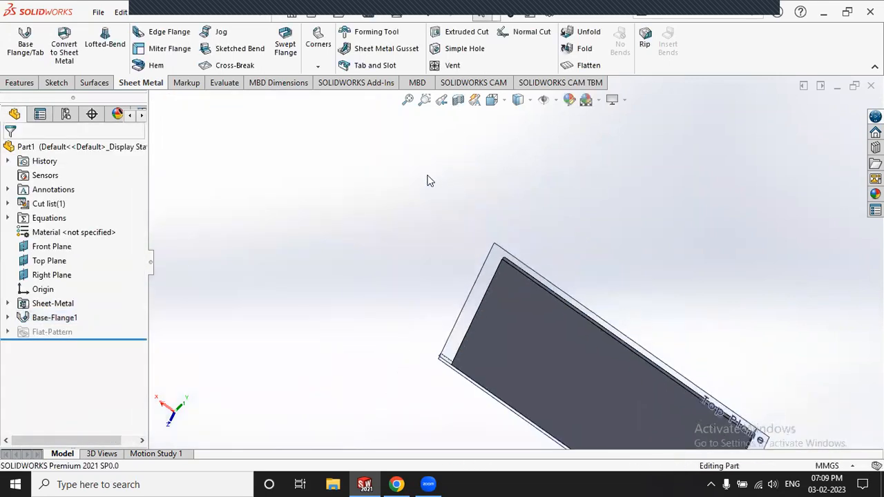
middle_click_drag(647, 337, 521, 244)
scroll(553, 297, "down", 7)
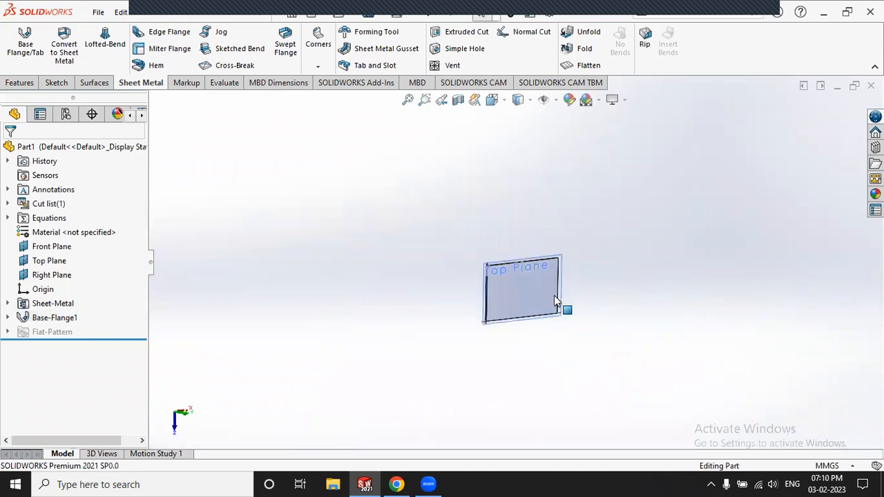
middle_click_drag(576, 317, 362, 257)
scroll(587, 287, "up", 3)
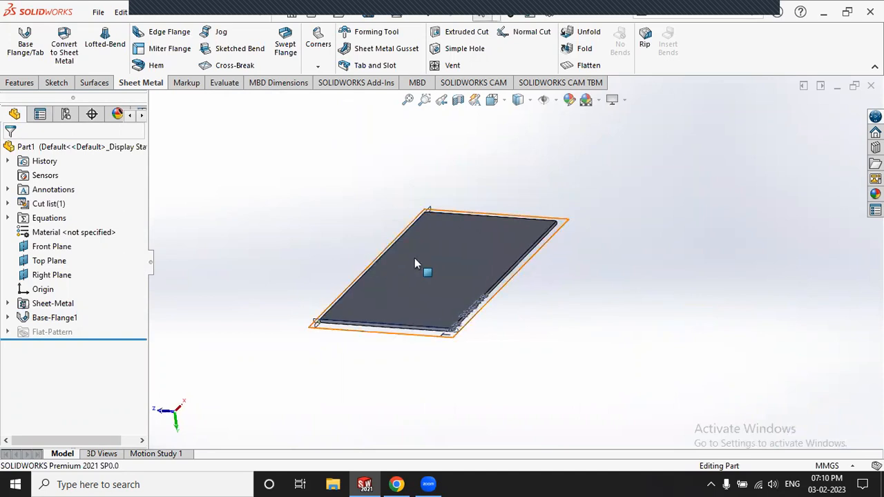
scroll(417, 263, "down", 3)
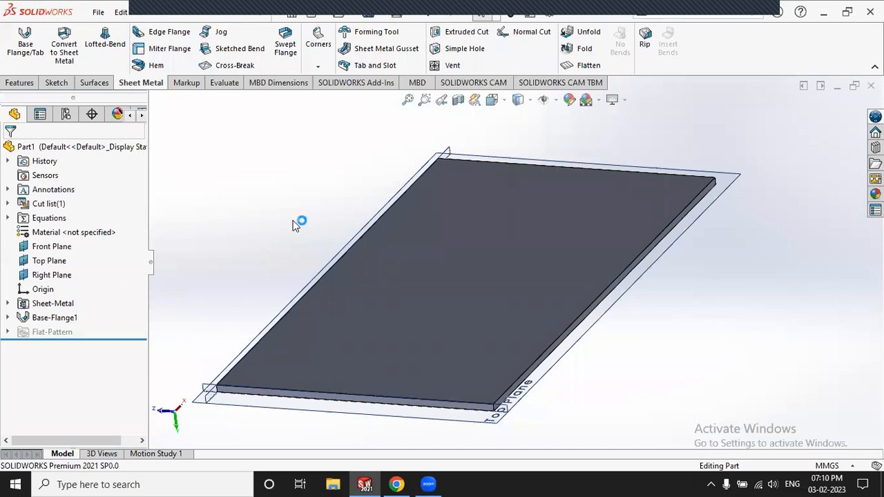
Step: Add an edge flange on the long 150 mm edge, 42 mm tall, Material Inside, Offset turned off
left_click(164, 36)
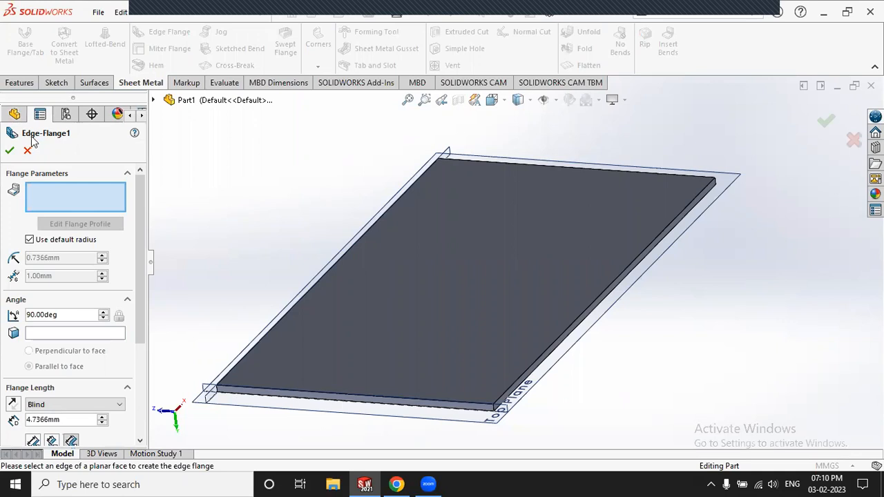
left_click(579, 332)
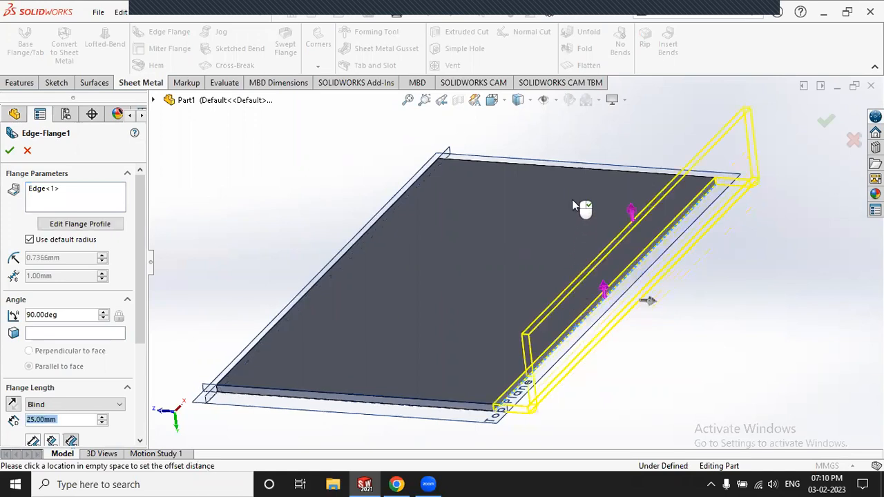
left_click(570, 161)
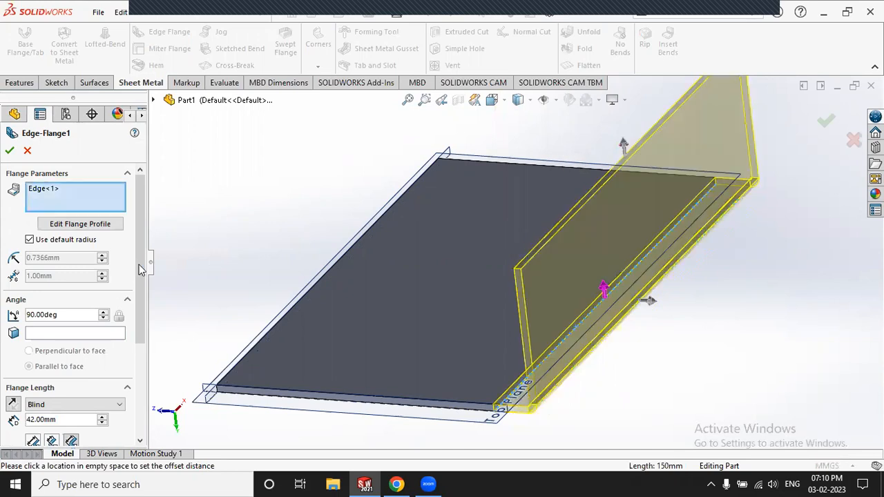
scroll(144, 279, "down", 3)
scroll(141, 362, "down", 2)
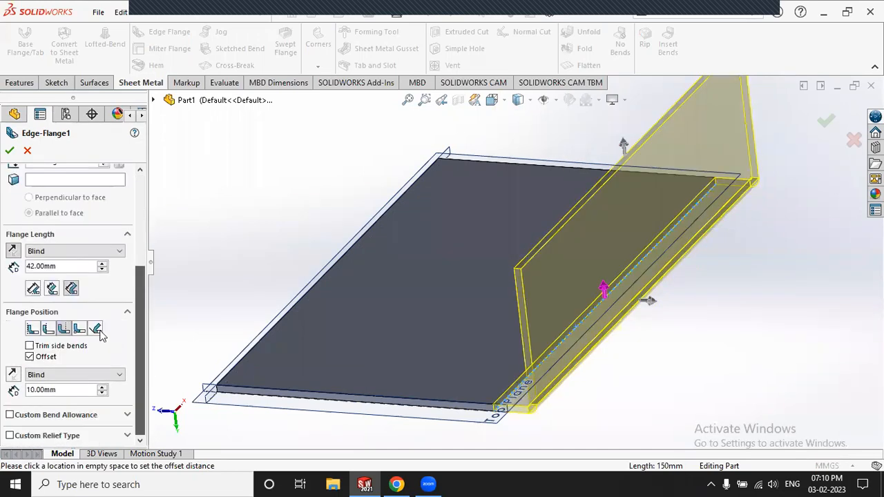
left_click(32, 330)
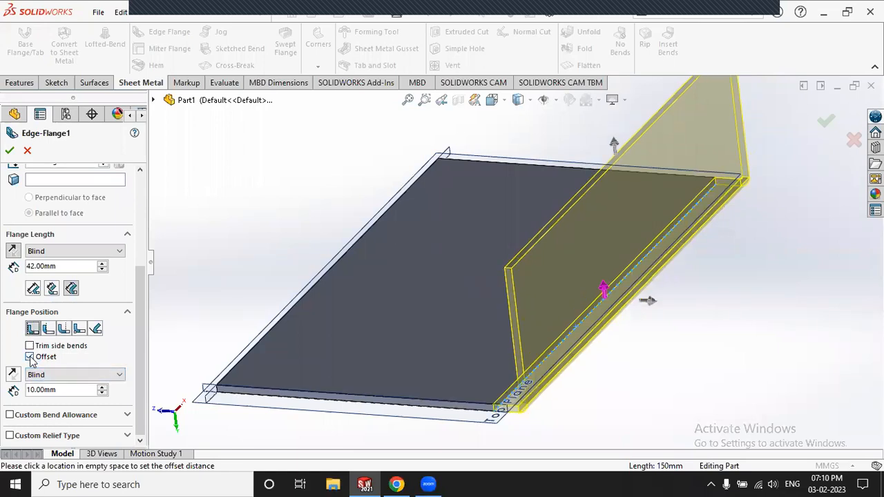
left_click(29, 357)
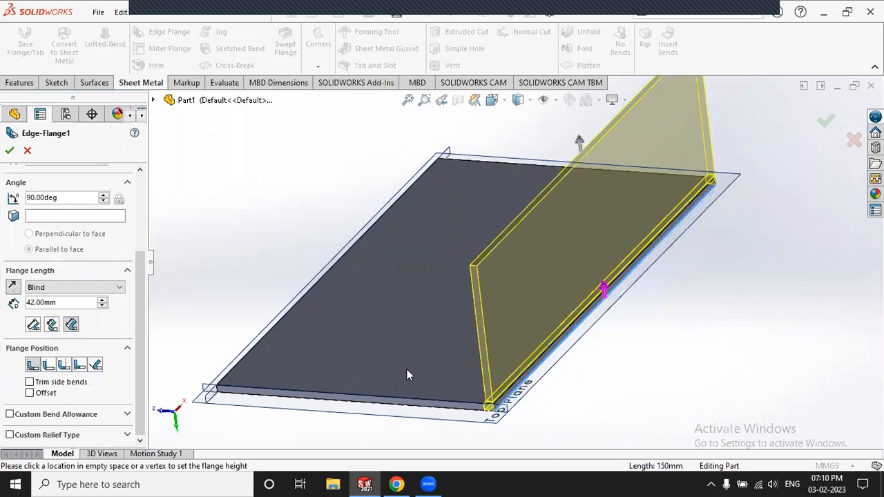
scroll(546, 391, "down", 5)
scroll(542, 390, "down", 2)
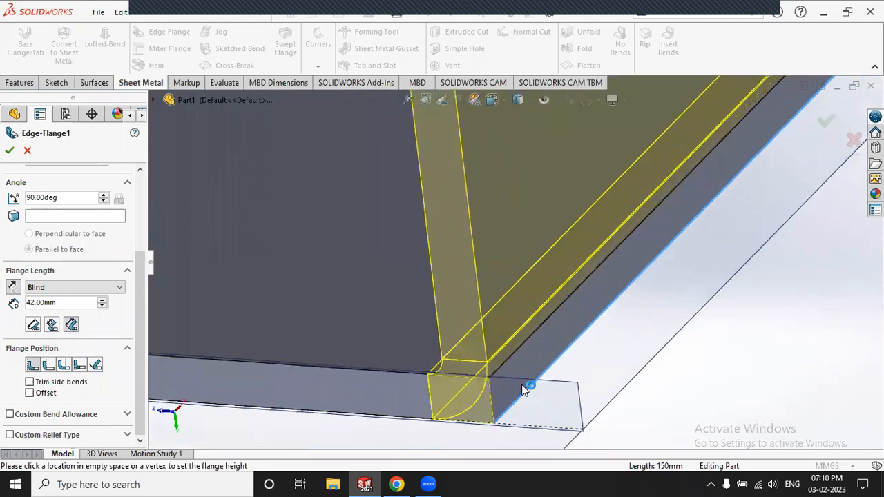
left_click(48, 365)
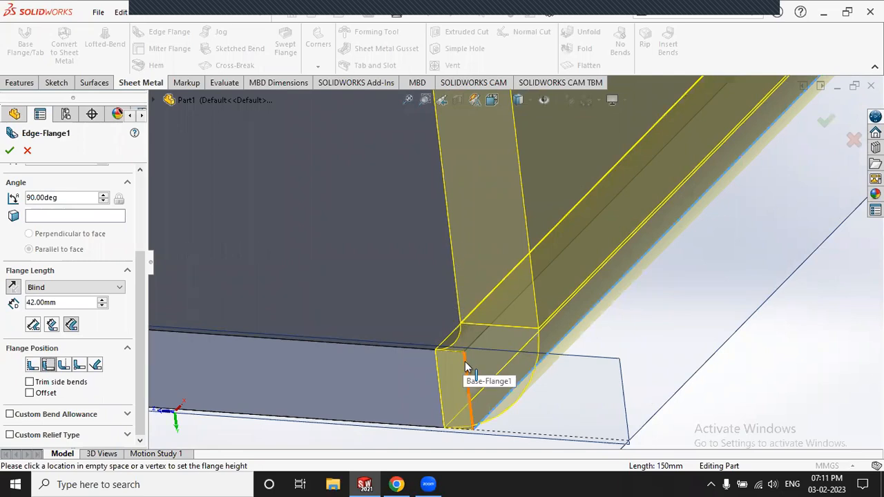
left_click(65, 366)
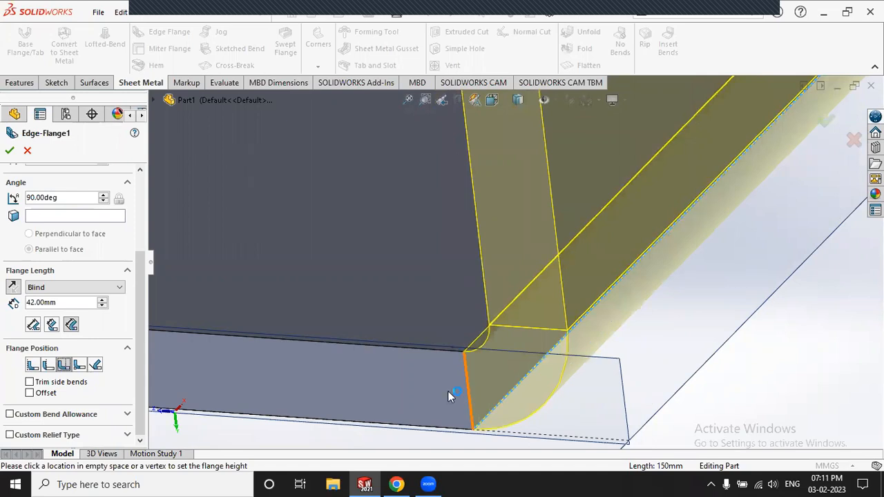
left_click(79, 366)
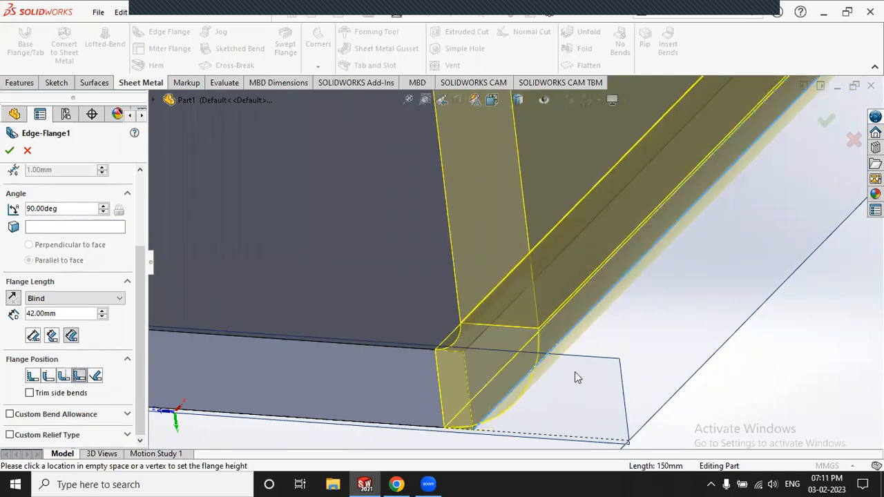
scroll(575, 373, "up", 2)
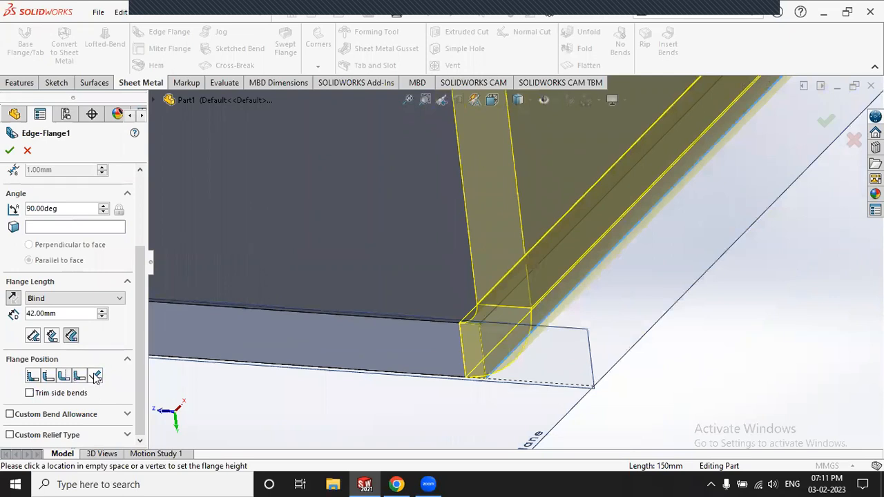
left_click(95, 376)
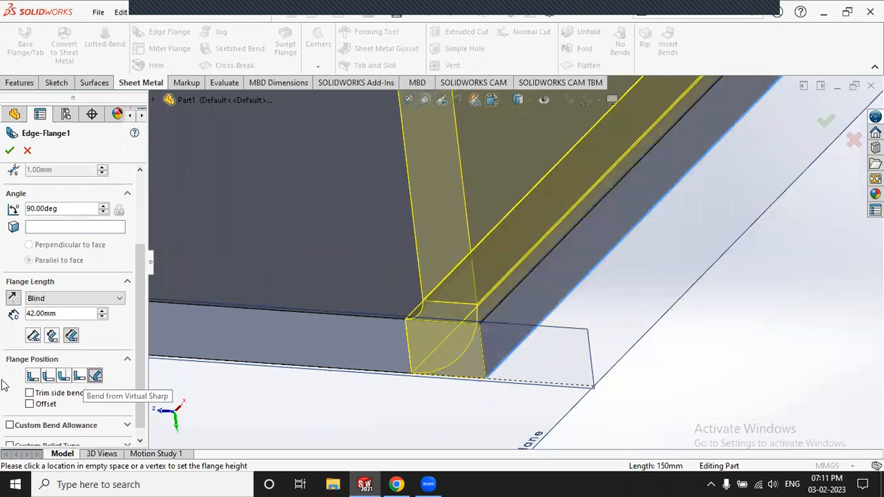
left_click(32, 376)
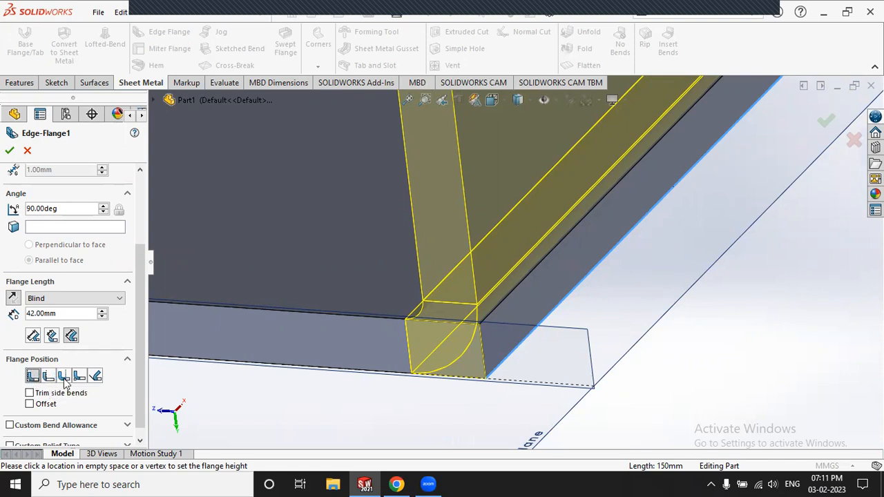
left_click(65, 313)
scroll(526, 292, "up", 2)
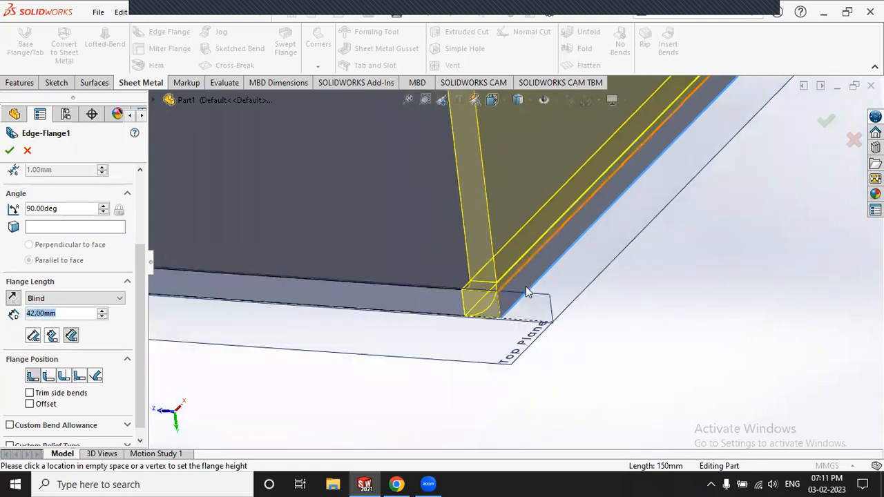
scroll(526, 286, "up", 3)
scroll(527, 179, "down", 2)
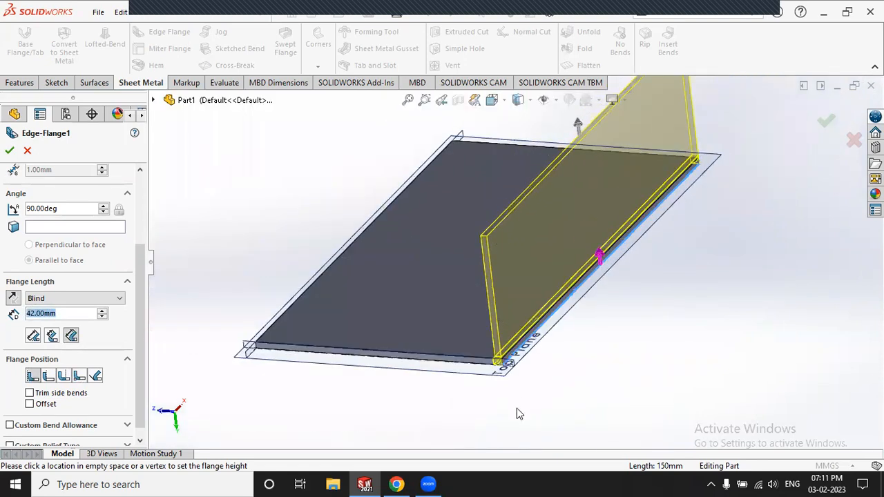
scroll(517, 413, "down", 3)
scroll(505, 339, "up", 1)
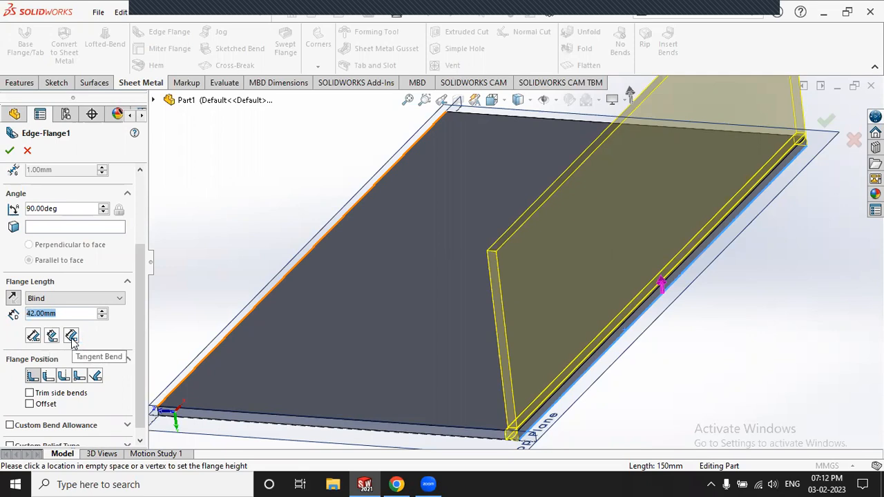
Step: Measure the flange length to the outer virtual sharp and zoom to inspect the corner
left_click(32, 336)
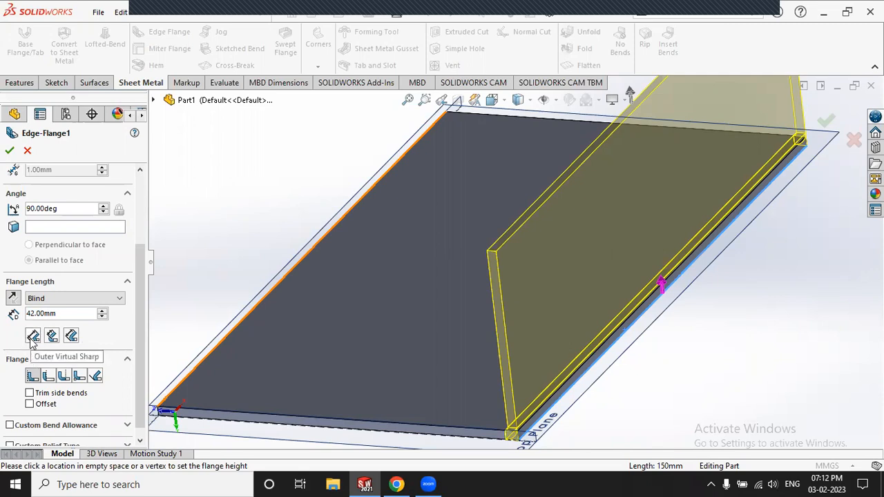
left_click(31, 337)
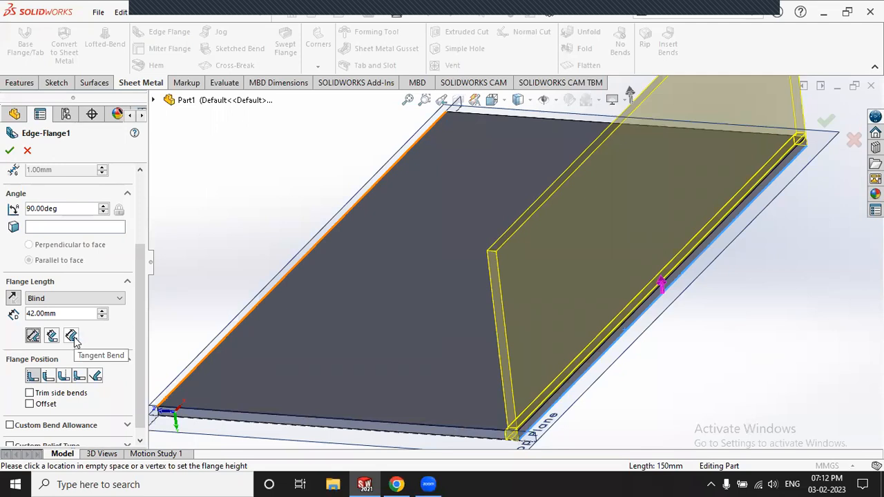
left_click(31, 339)
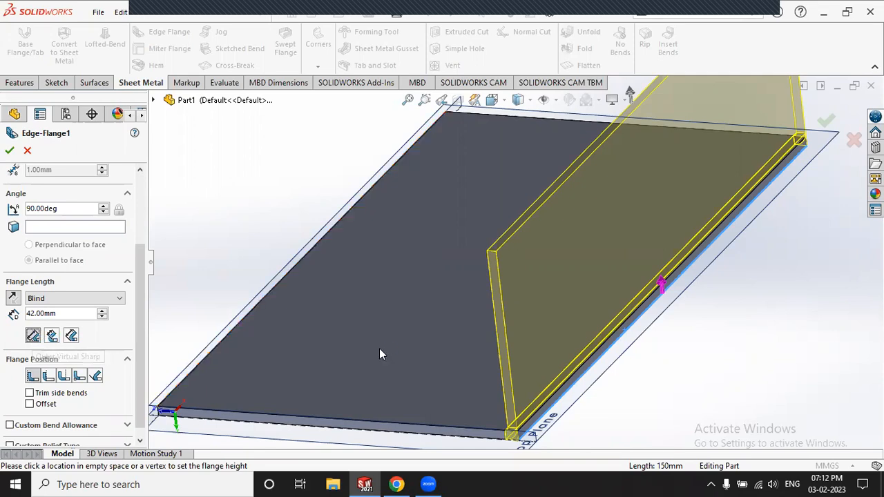
scroll(530, 342, "up", 3)
scroll(504, 362, "down", 5)
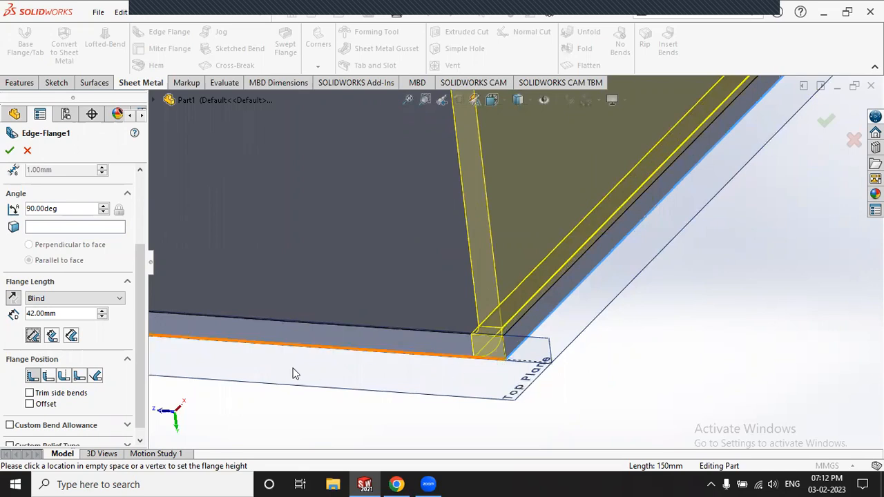
Step: Switch the flange length reference to tangent to the bend and inspect the result
left_click(71, 337)
left_click(72, 337)
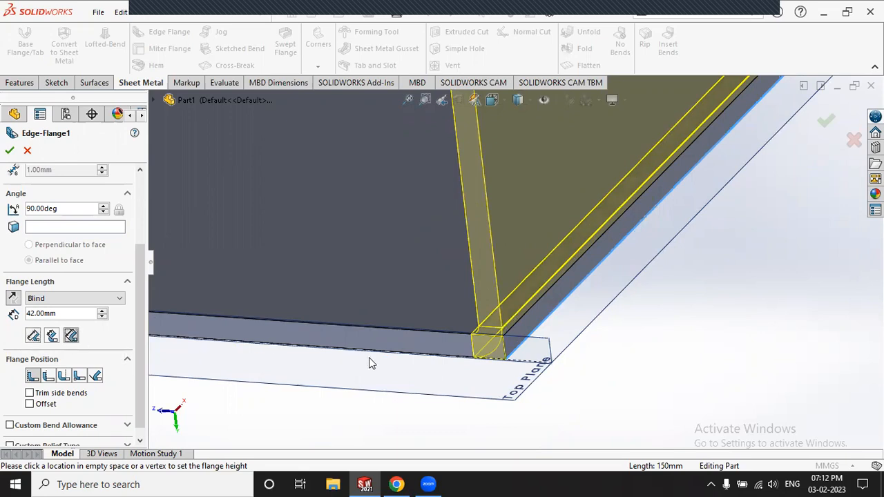
scroll(522, 335, "down", 3)
scroll(522, 335, "down", 5)
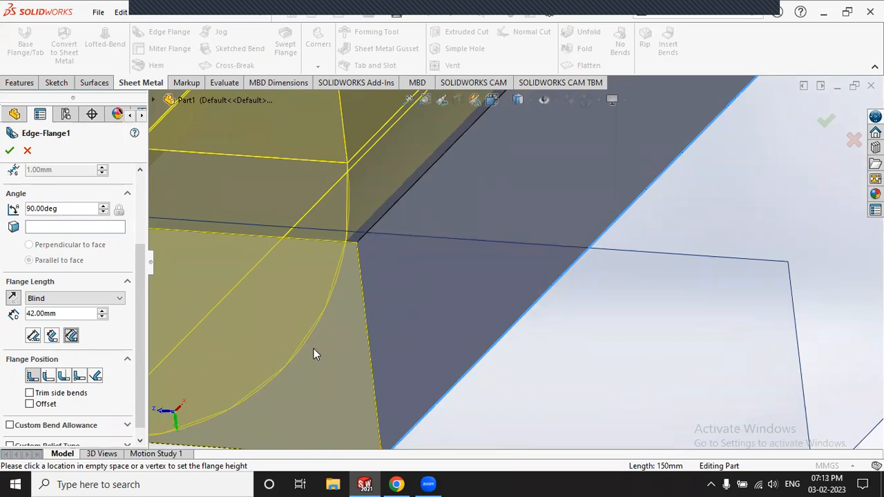
scroll(416, 317, "up", 10)
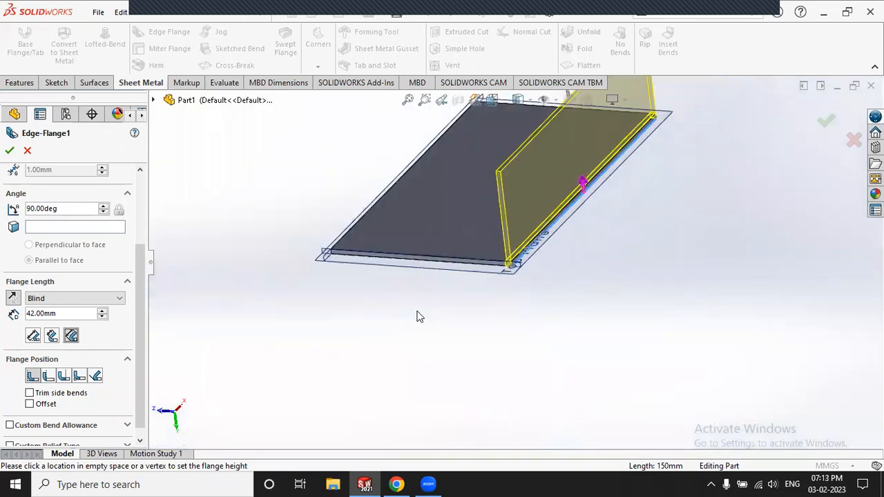
scroll(493, 221, "down", 6)
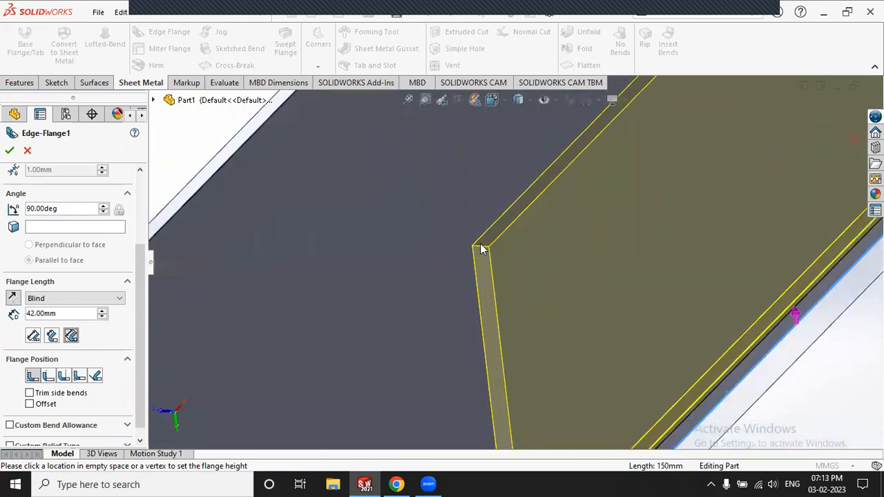
left_click(73, 336)
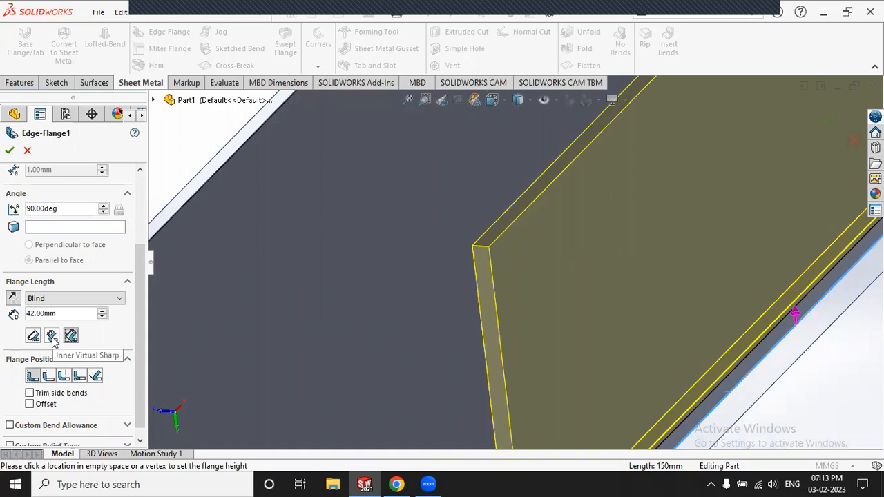
Step: Try the inner virtual sharp length reference, fitting and zooming the part to compare
left_click(52, 337)
key("f")
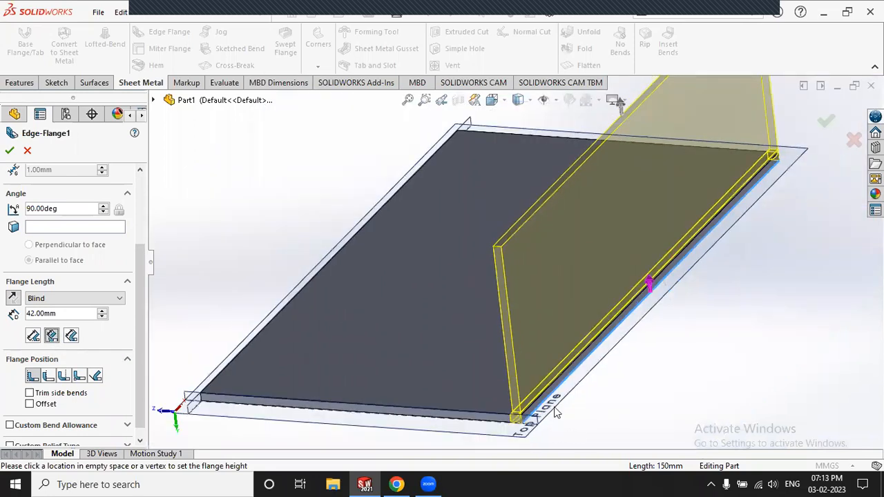
scroll(505, 345, "down", 5)
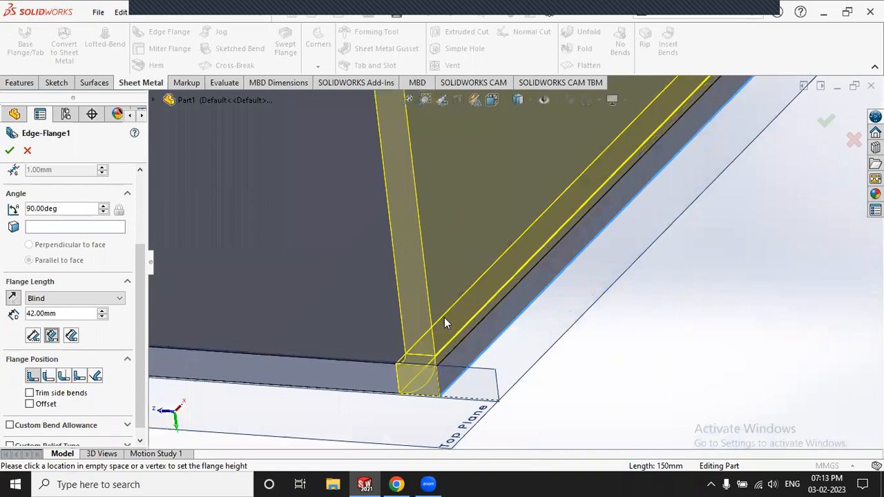
scroll(444, 321, "down", 3)
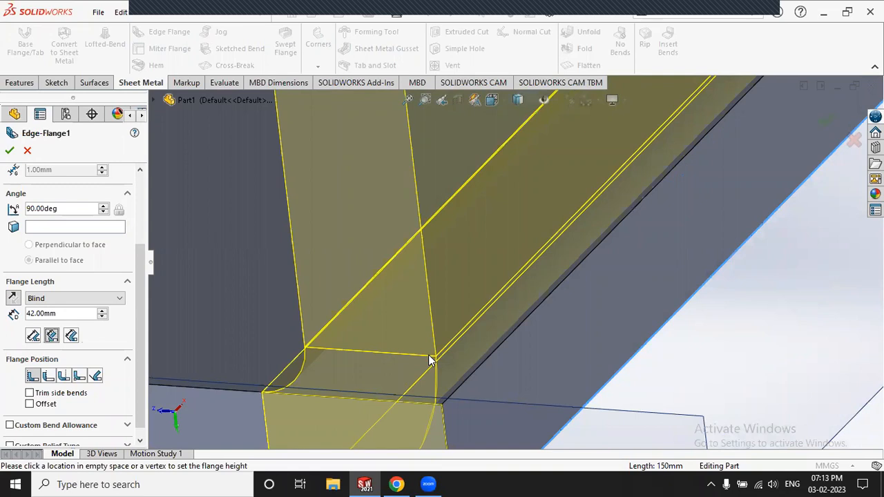
scroll(437, 362, "up", 6)
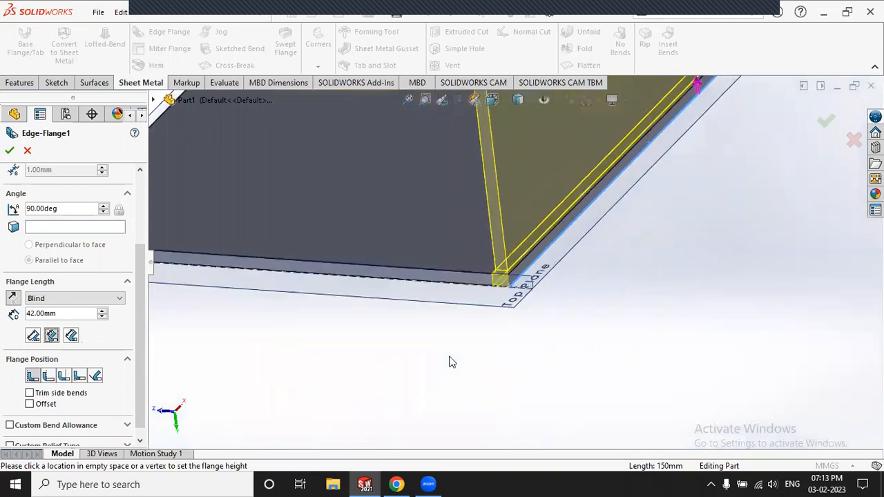
scroll(515, 172, "down", 5)
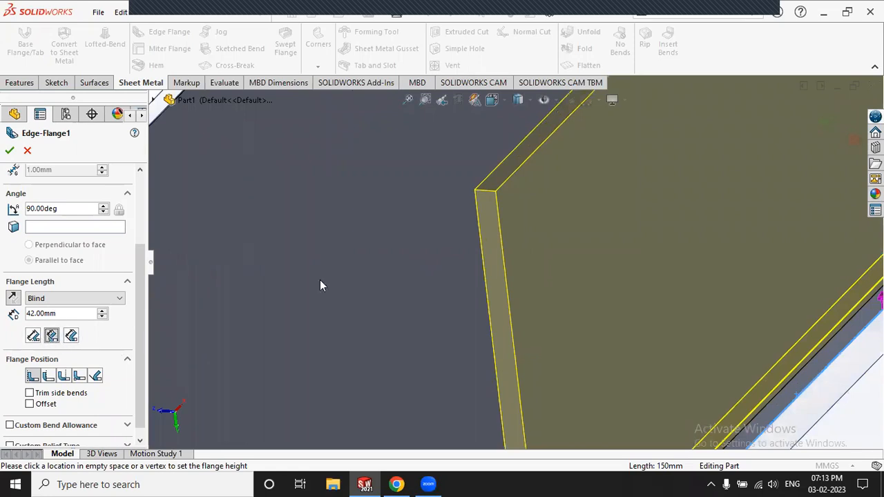
scroll(415, 276, "up", 7)
Step: Raise the edge flange angle to 118°
middle_click_drag(484, 321, 502, 315)
left_click(102, 206)
left_click(102, 207)
left_click(102, 207)
left_click(102, 206)
left_click(102, 207)
left_click(102, 207)
left_click(103, 207)
left_click(102, 207)
left_click(102, 206)
left_click(102, 207)
left_click(102, 206)
left_click(102, 207)
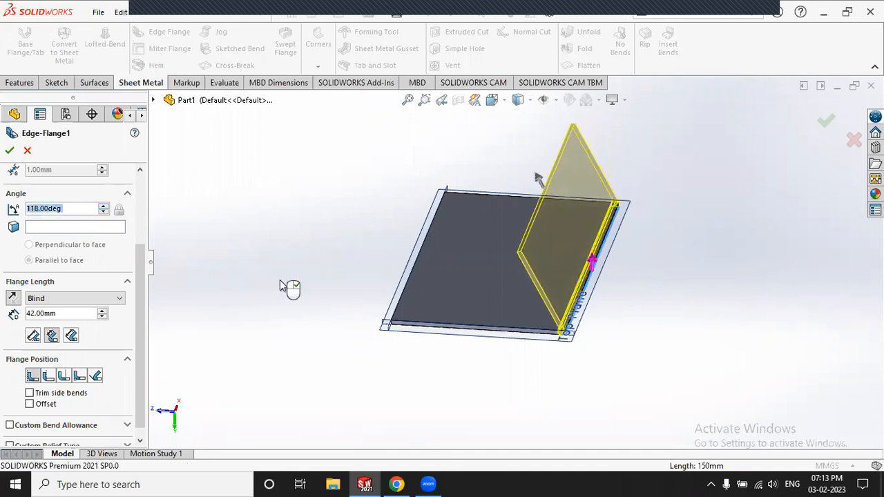
Step: Add the plate's opposite edge as a second flange edge and orbit to check both
left_click_drag(139, 260, 141, 183)
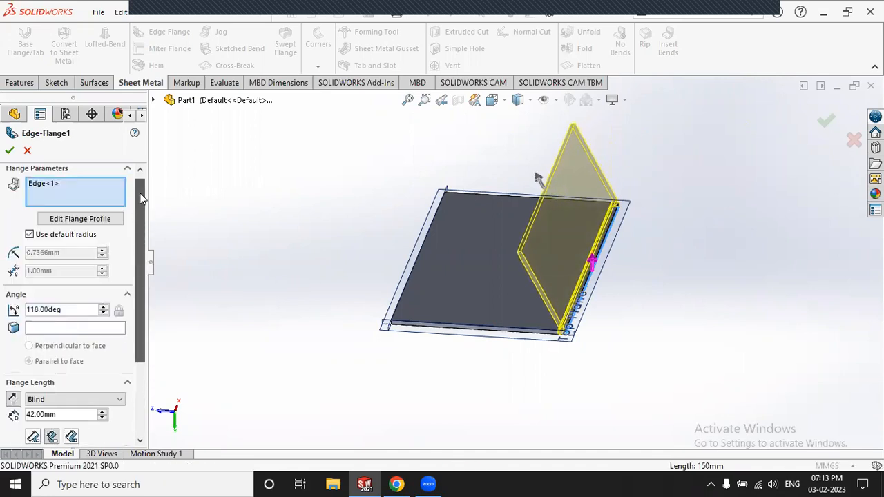
left_click(93, 219)
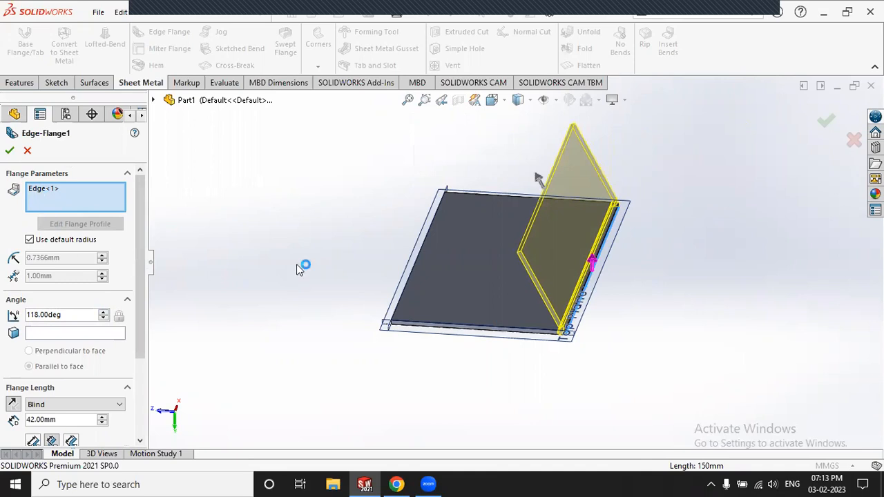
left_click(419, 259)
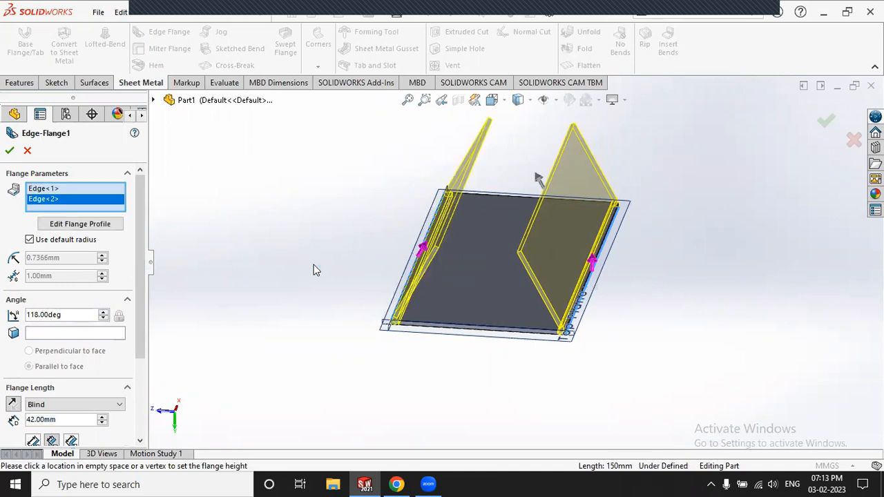
middle_click_drag(530, 369, 537, 312)
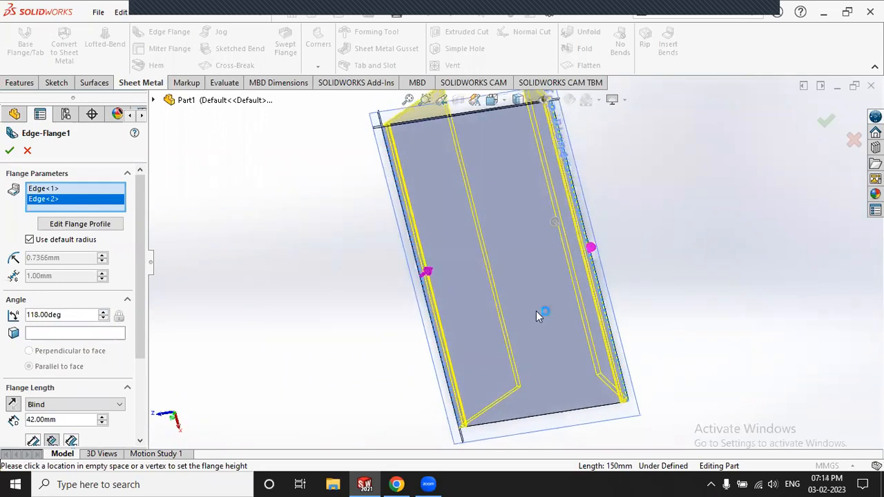
scroll(536, 310, "up", 2)
middle_click_drag(580, 394, 570, 281)
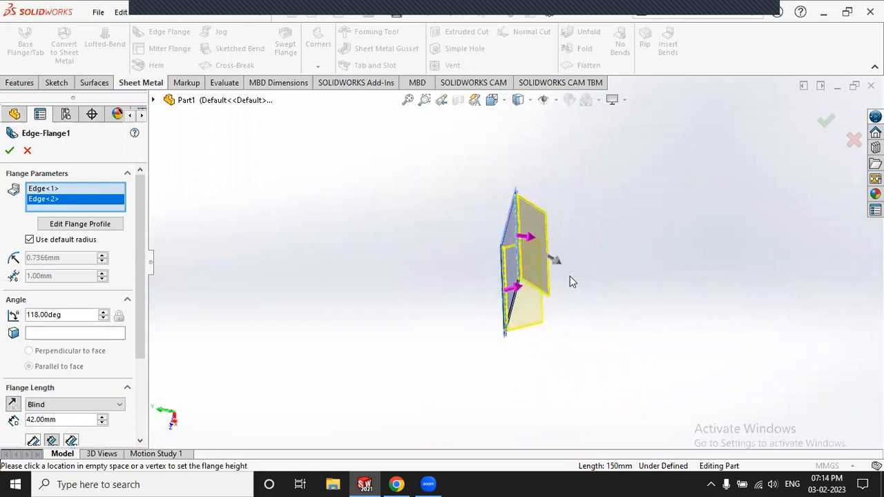
scroll(565, 282, "down", 2)
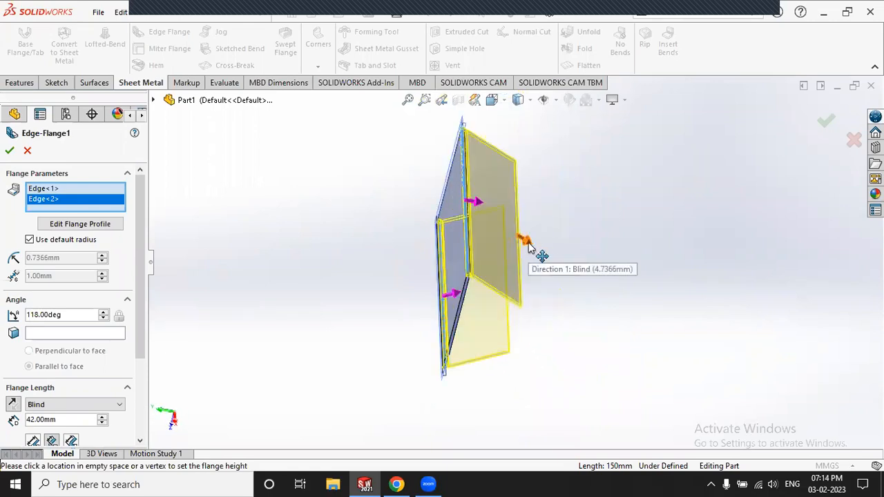
Step: Drag the flange length down to 35 mm
left_click(528, 246)
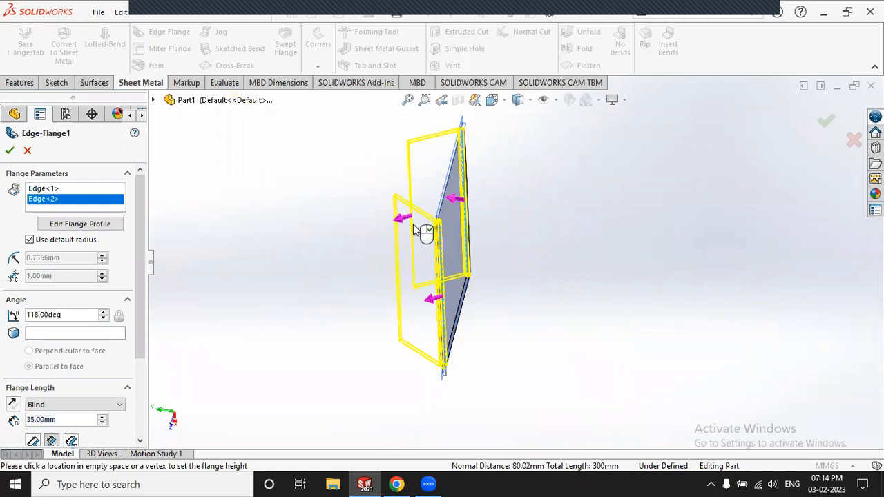
left_click(413, 226)
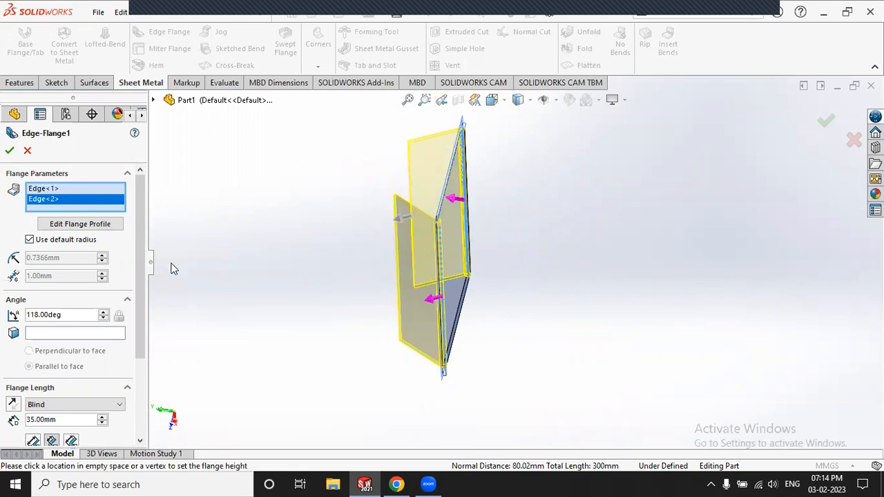
scroll(134, 225, "down", 1)
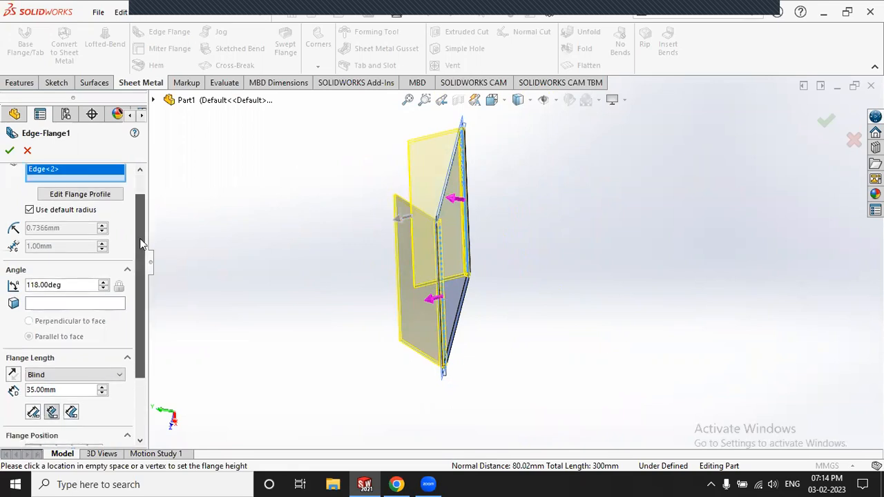
Step: Accept the edge flange and orbit around to inspect both 35 mm, 118° bends
left_click(10, 147)
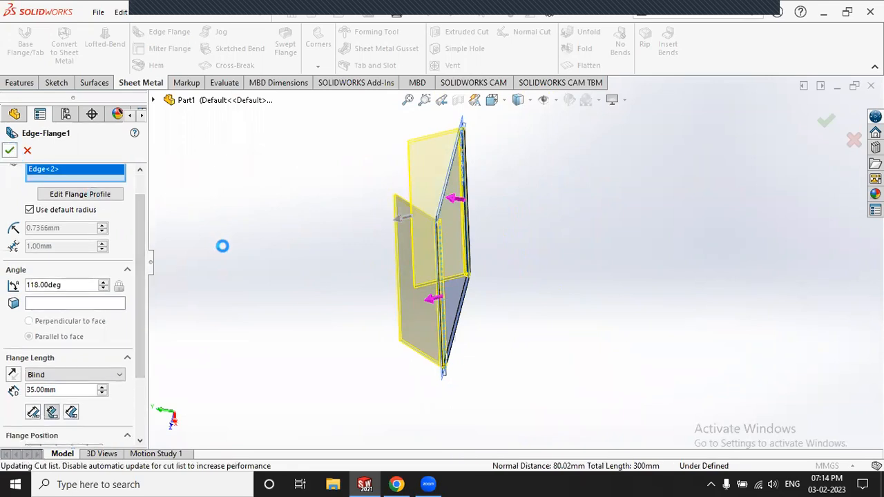
middle_click_drag(306, 267, 542, 261)
scroll(475, 250, "down", 7)
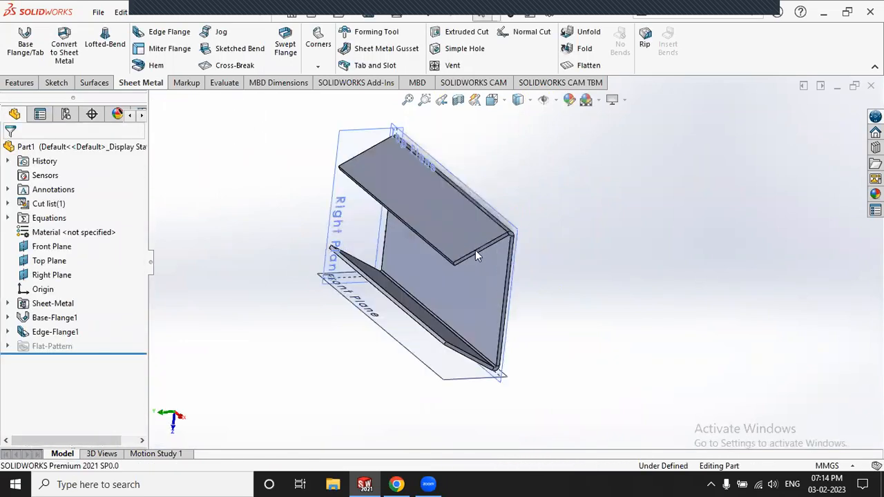
middle_click_drag(461, 251, 355, 290)
scroll(484, 226, "down", 6)
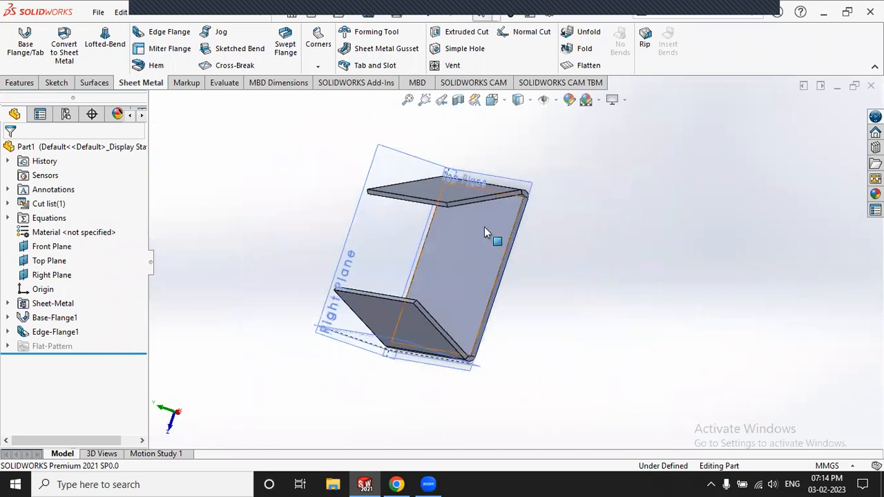
scroll(608, 220, "down", 3)
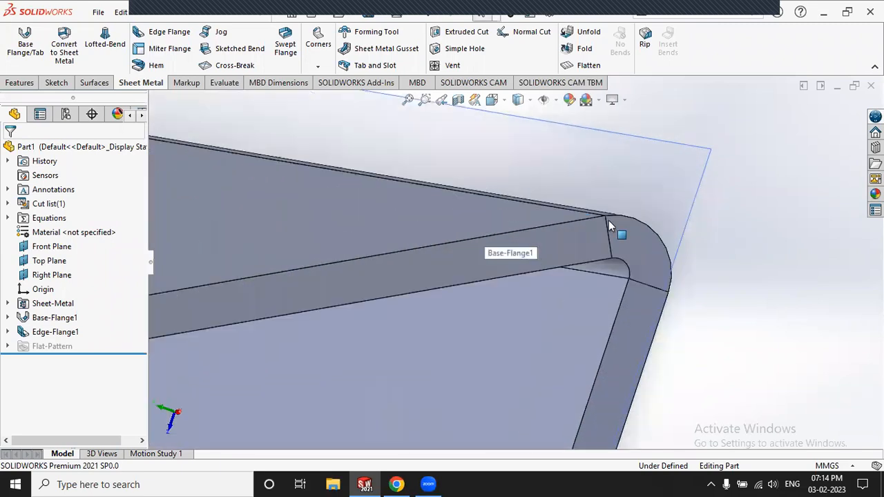
scroll(611, 226, "up", 3)
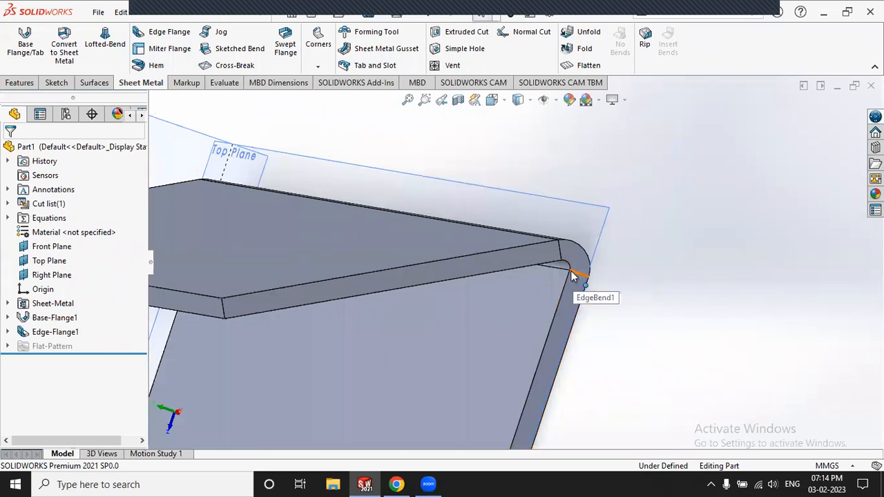
scroll(616, 274, "up", 5)
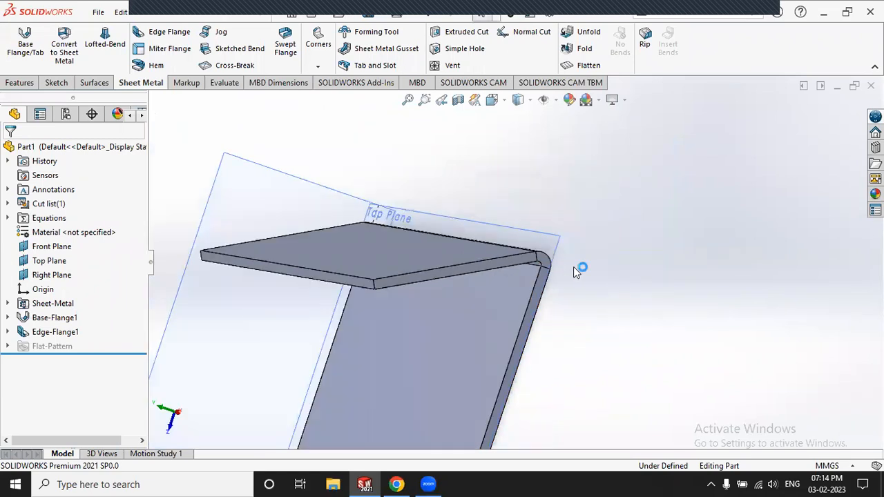
middle_click_drag(444, 279, 403, 257)
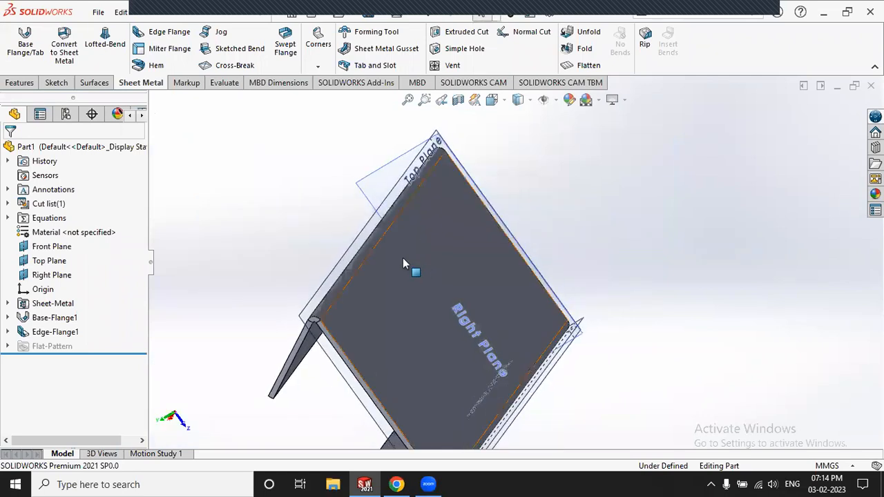
scroll(402, 257, "up", 2)
scroll(405, 300, "down", 6)
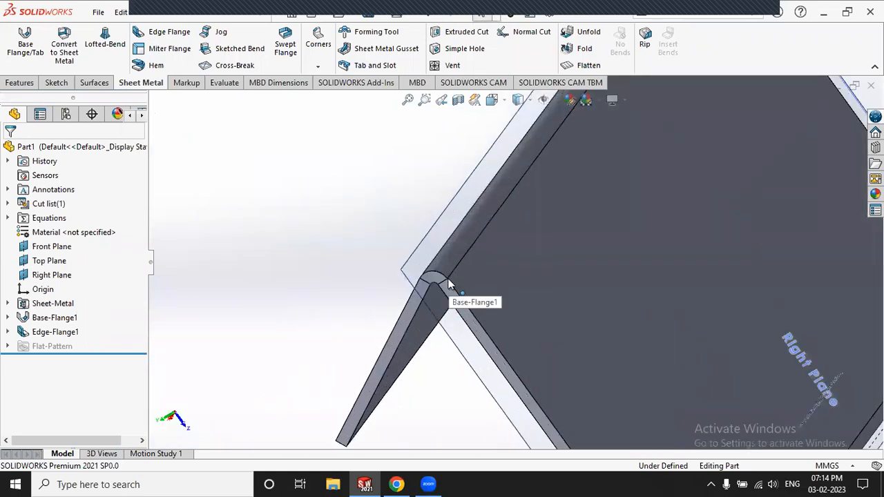
scroll(390, 292, "up", 6)
middle_click_drag(572, 239, 521, 243)
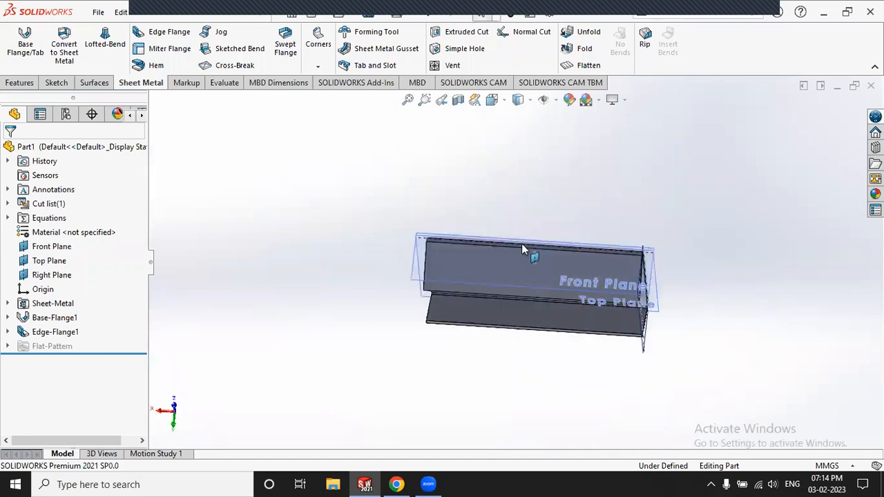
scroll(472, 253, "down", 5)
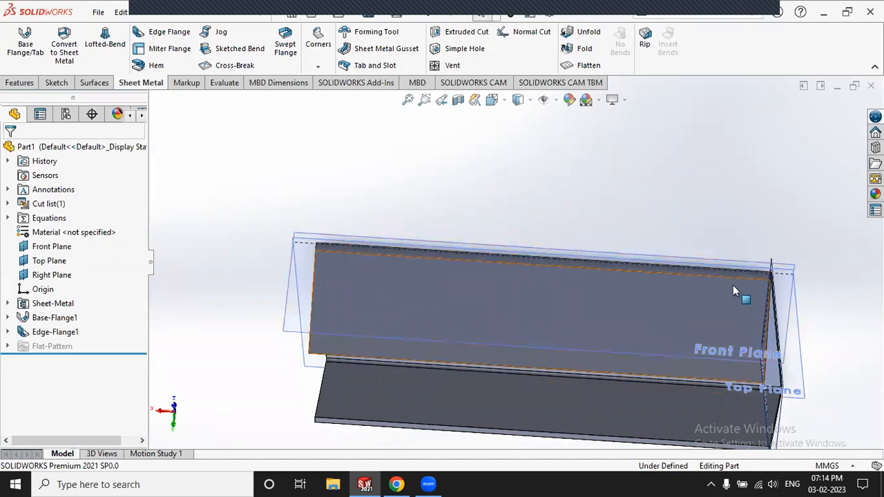
Step: Reopen Edge-Flange1 and remove its second edge, leaving a single 118°, 35 mm flange
left_click(54, 333)
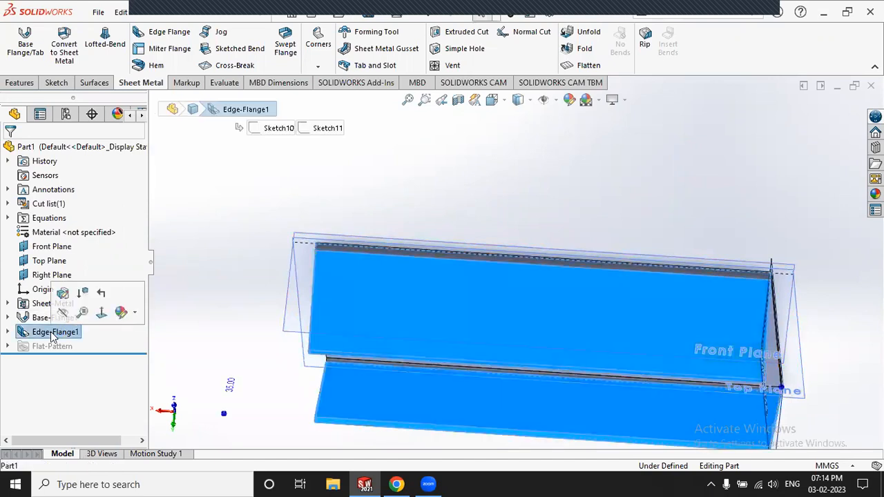
left_click(63, 292)
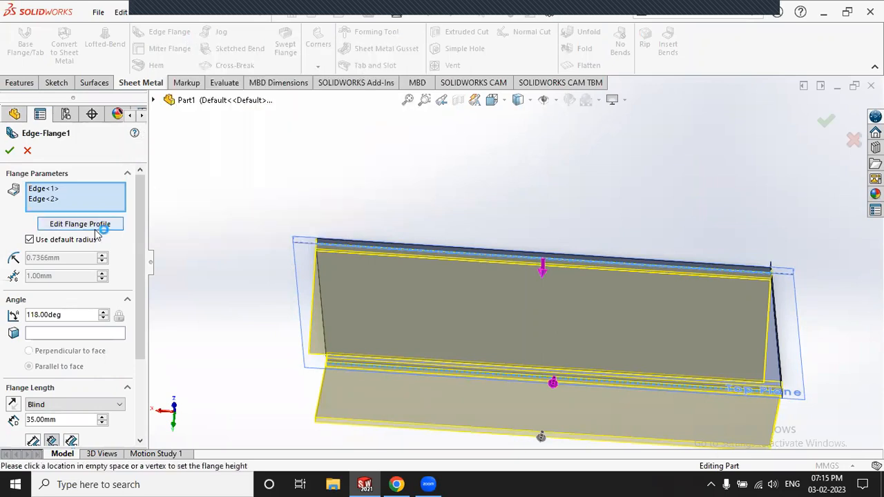
left_click(57, 199)
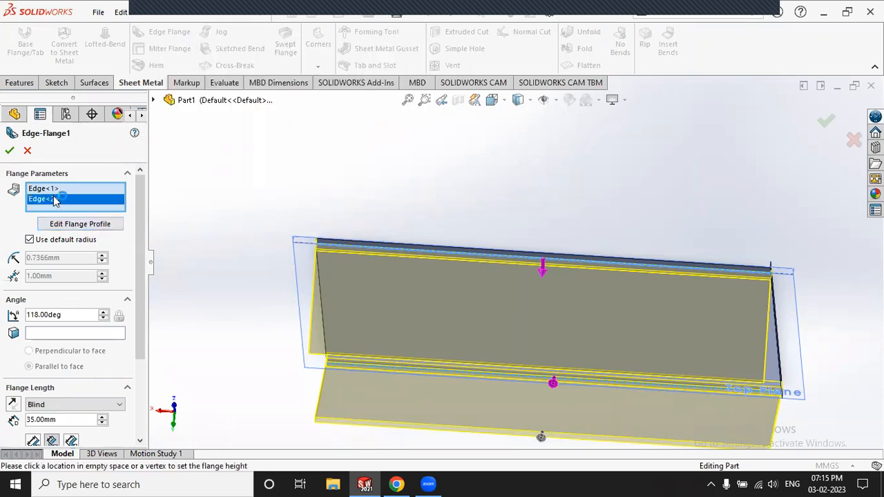
right_click(56, 200)
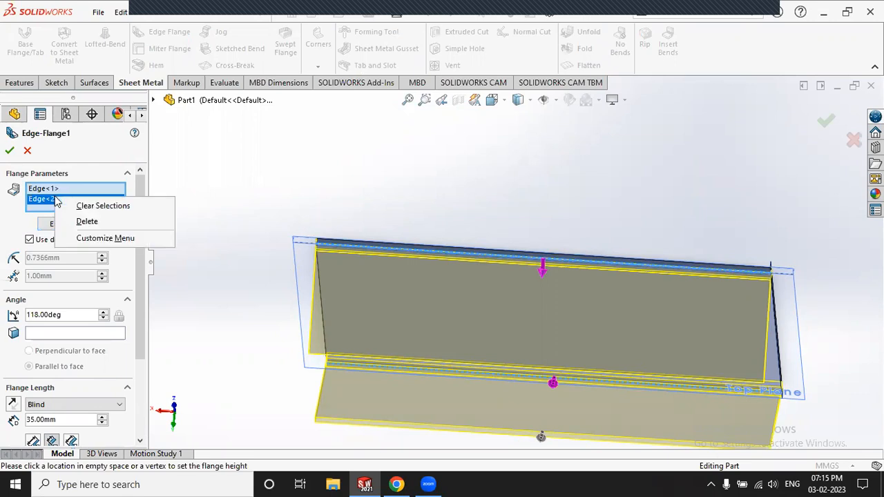
left_click(86, 222)
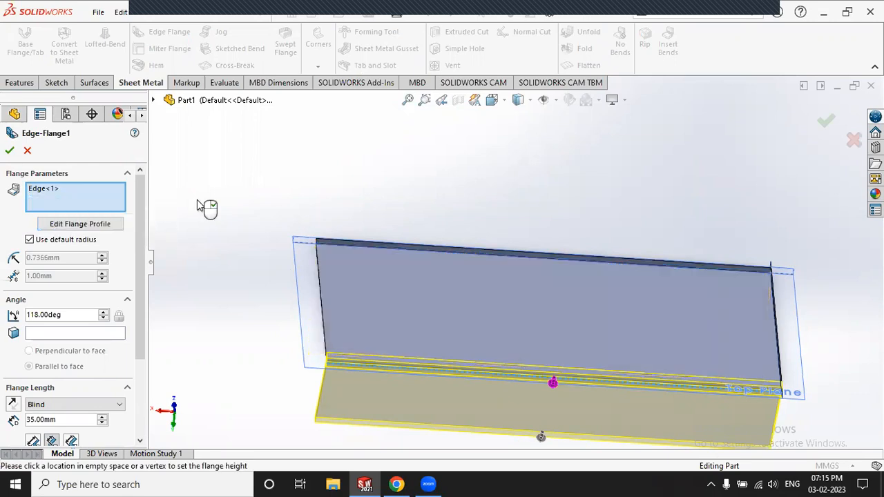
scroll(414, 335, "up", 3)
middle_click_drag(414, 336, 550, 245)
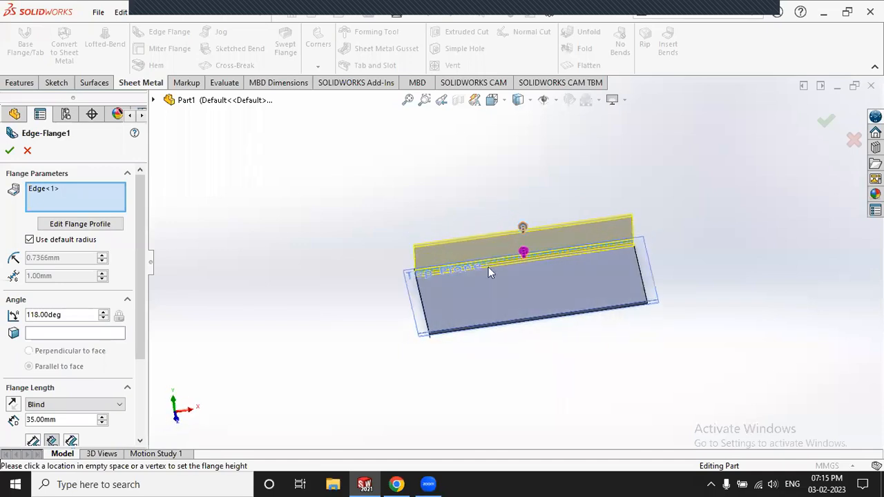
scroll(488, 272, "down", 4)
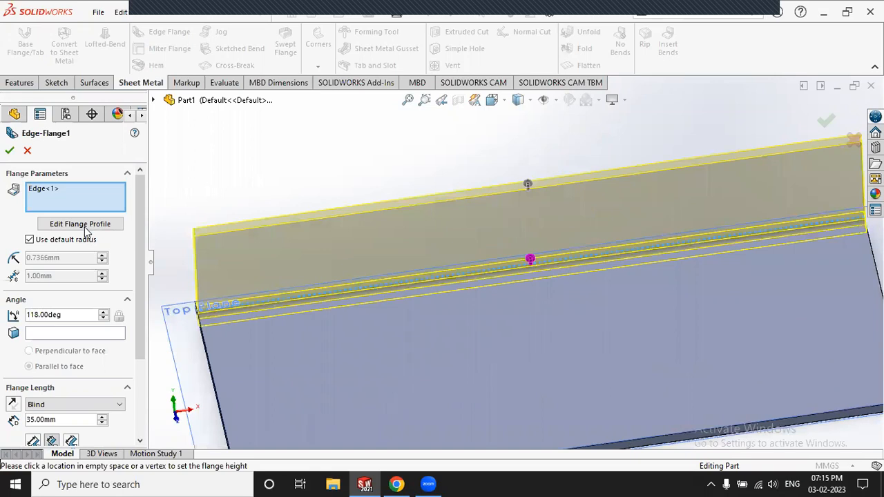
Step: Open the edge flange's profile sketch for editing and move its prompt aside
left_click(83, 225)
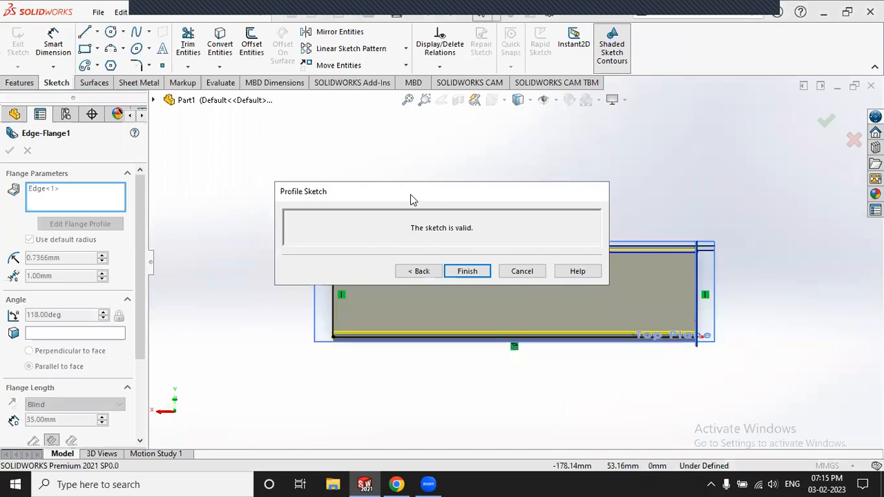
left_click_drag(410, 194, 566, 370)
scroll(390, 329, "down", 5)
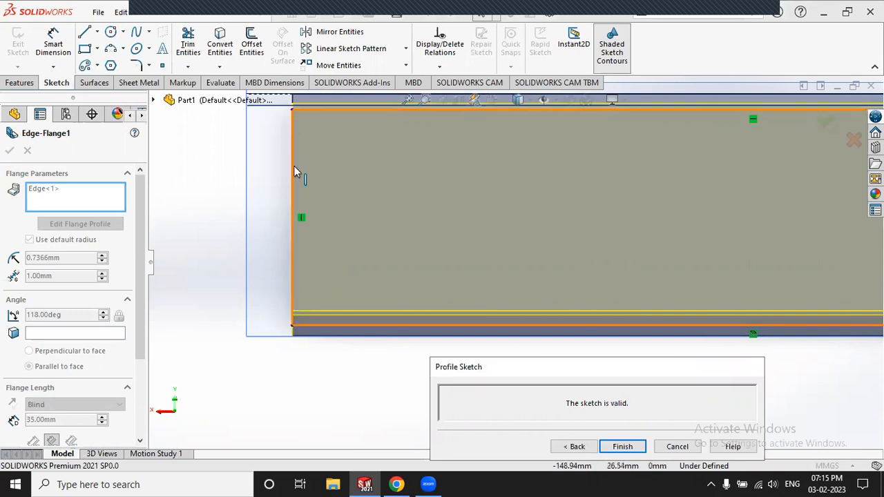
left_click(208, 171)
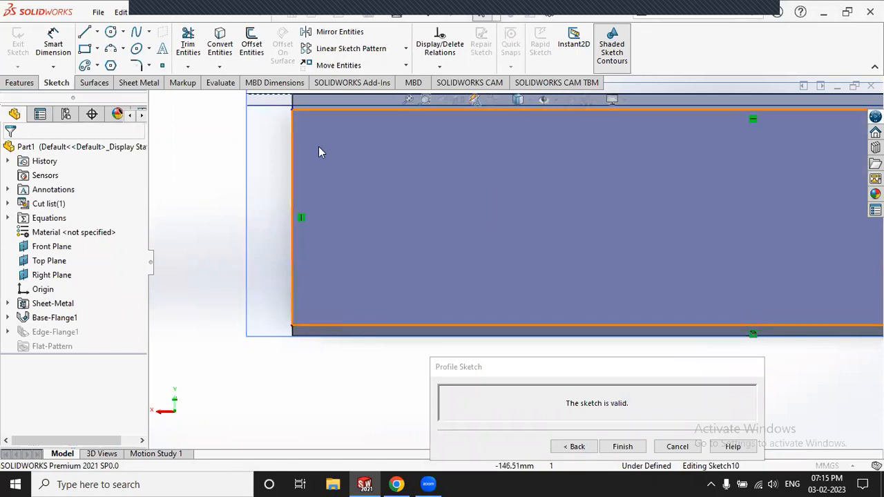
Step: Drag the profile's top corner down so the flange is about 28.22 mm tall
left_click(292, 110)
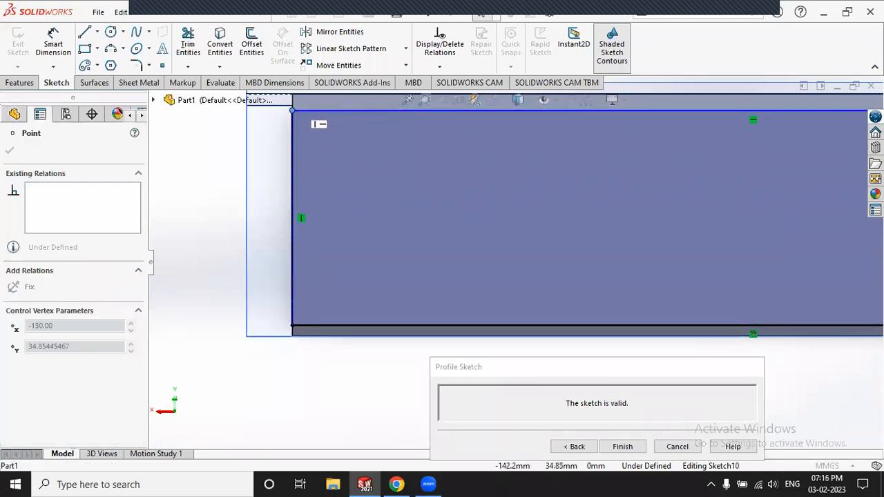
mouse_move(293, 110)
left_mouse_down()
mouse_move(336, 116)
mouse_move(340, 153)
left_mouse_up()
scroll(283, 154, "up", 4)
mouse_move(283, 160)
middle_mouse_down()
mouse_move(426, 187)
mouse_move(429, 200)
middle_mouse_up()
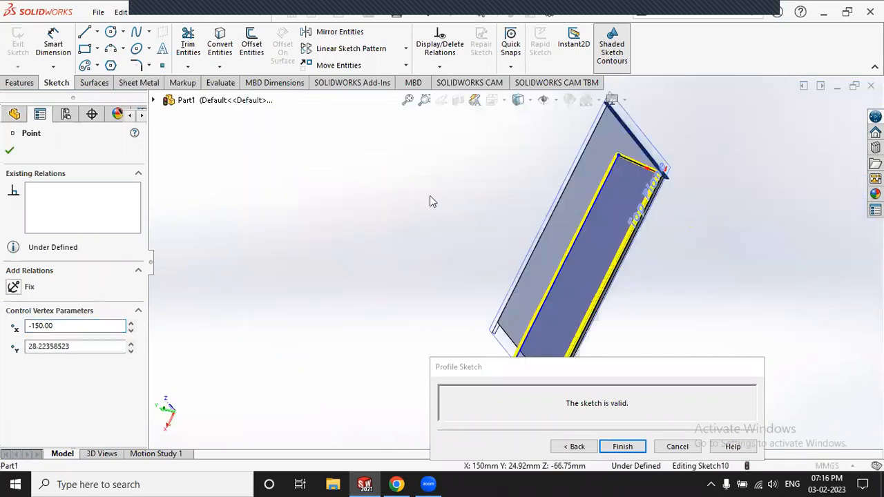
scroll(538, 207, "up", 2)
scroll(541, 319, "down", 3)
Step: Slide the profile's lower corner back along the plate edge
left_click(506, 290)
mouse_move(506, 291)
left_mouse_down()
mouse_move(541, 211)
mouse_move(528, 249)
left_mouse_up()
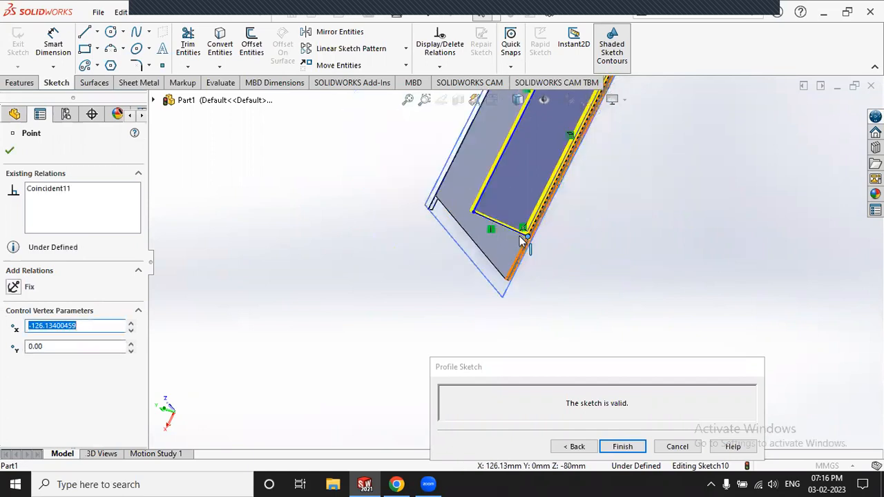
scroll(523, 241, "down", 8)
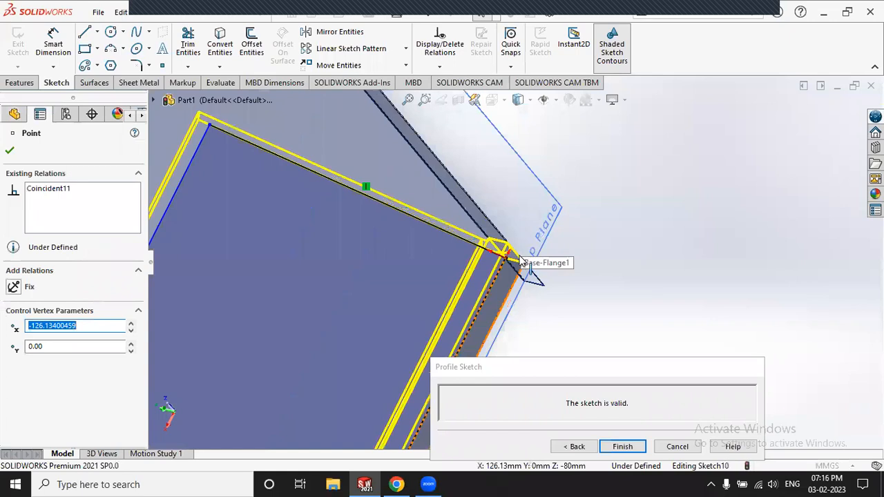
mouse_move(508, 259)
left_mouse_down()
mouse_move(493, 276)
mouse_move(495, 325)
mouse_move(420, 419)
mouse_move(435, 399)
left_mouse_up()
scroll(642, 223, "up", 5)
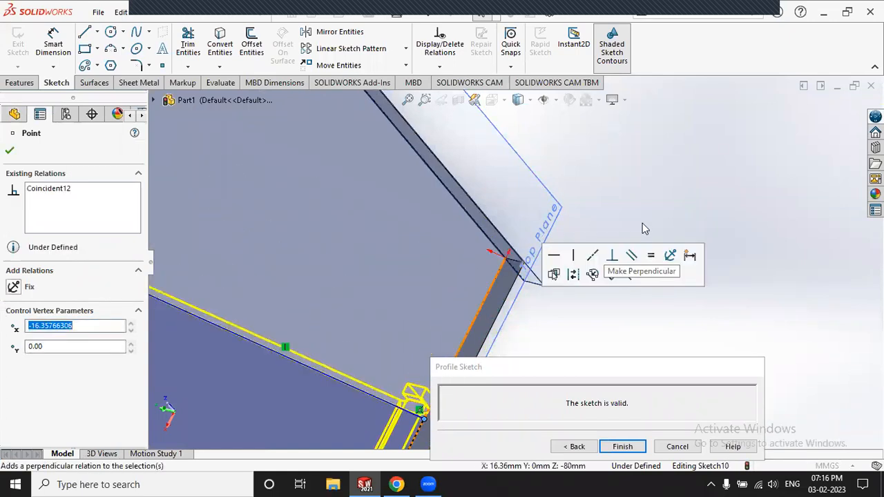
Step: Inspect the profile from several angles, then slide its short end line further along the edge
mouse_move(495, 226)
middle_mouse_down()
mouse_move(418, 320)
mouse_move(430, 258)
mouse_move(436, 243)
mouse_move(463, 337)
middle_mouse_up()
scroll(507, 290, "down", 5)
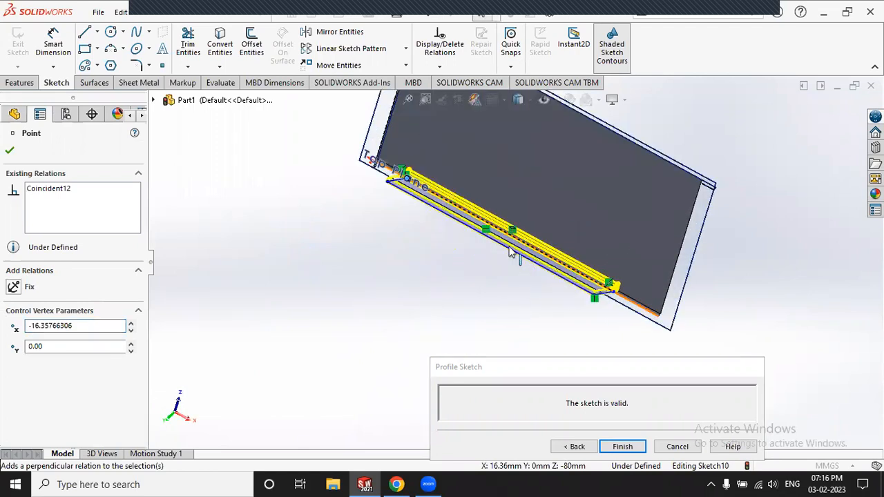
mouse_move(507, 290)
middle_mouse_down()
mouse_move(568, 163)
mouse_move(503, 254)
middle_mouse_up()
mouse_move(492, 204)
middle_mouse_down()
mouse_move(499, 242)
mouse_move(483, 265)
mouse_move(410, 254)
mouse_move(380, 342)
mouse_move(388, 359)
mouse_move(588, 203)
mouse_move(568, 144)
mouse_move(518, 173)
mouse_move(481, 239)
mouse_move(470, 195)
mouse_move(449, 214)
mouse_move(405, 187)
mouse_move(325, 205)
mouse_move(361, 198)
mouse_move(466, 277)
mouse_move(474, 191)
mouse_move(421, 233)
mouse_move(363, 231)
mouse_move(332, 204)
middle_mouse_up()
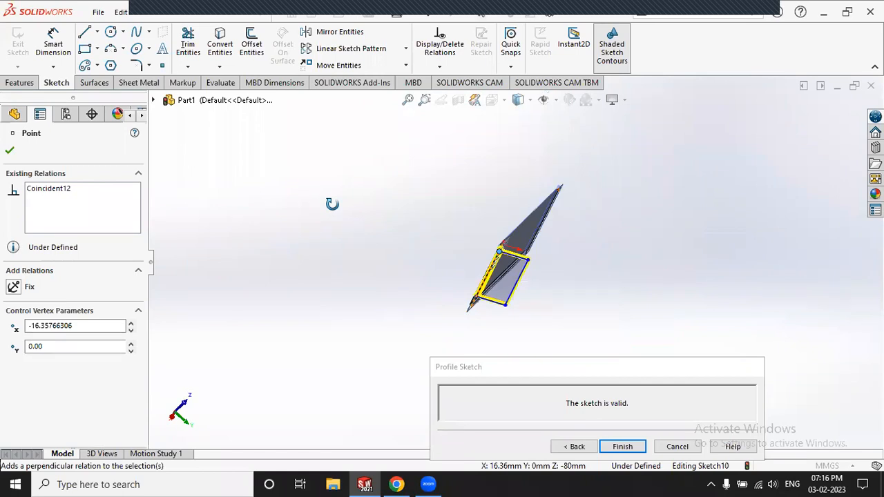
scroll(494, 276, "down", 5)
scroll(444, 331, "down", 3)
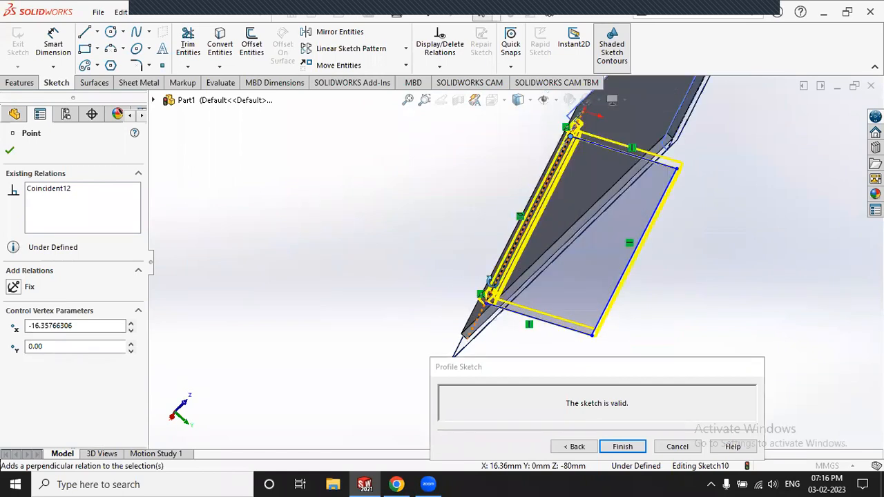
middle_click_drag(445, 331, 495, 276)
scroll(483, 262, "up", 3)
scroll(405, 237, "up", 3)
middle_click_drag(405, 237, 443, 347)
mouse_move(504, 311)
middle_mouse_down()
mouse_move(558, 368)
mouse_move(592, 375)
mouse_move(708, 335)
mouse_move(468, 299)
mouse_move(352, 320)
mouse_move(529, 352)
mouse_move(496, 240)
mouse_move(424, 213)
mouse_move(466, 304)
mouse_move(546, 283)
middle_mouse_up()
scroll(545, 283, "down", 6)
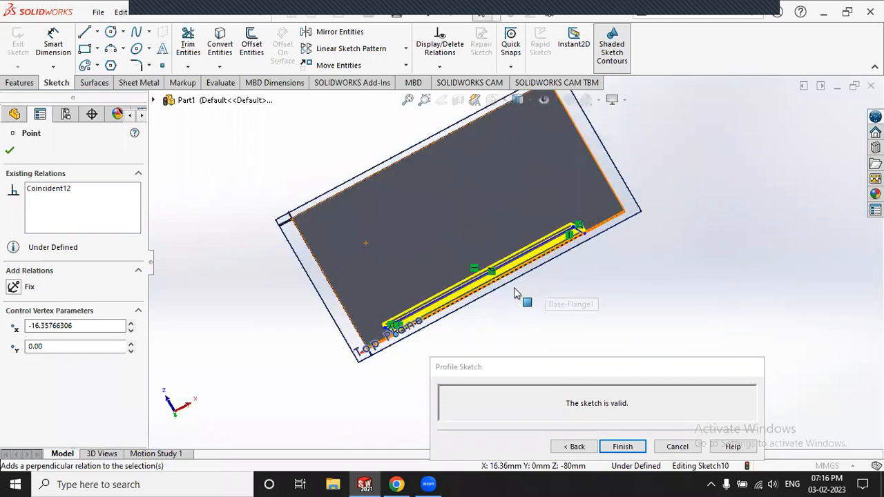
scroll(331, 274, "up", 3)
scroll(413, 264, "down", 6)
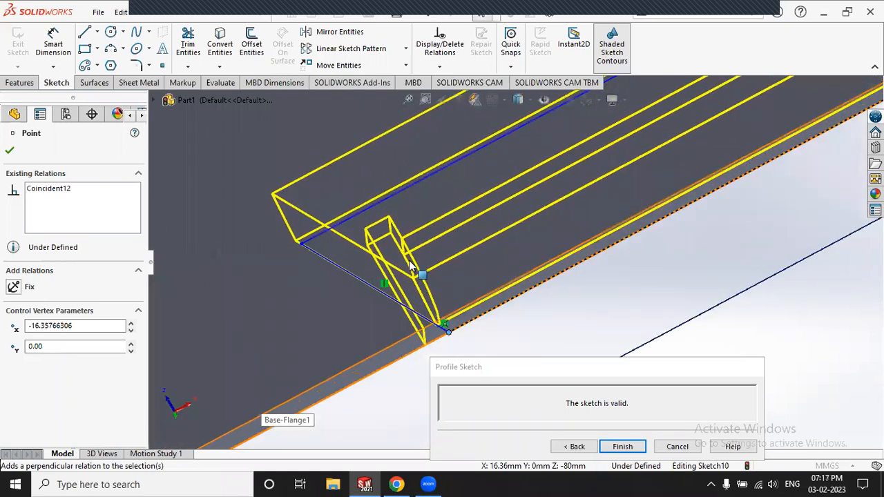
scroll(410, 265, "up", 3)
left_click(514, 279)
mouse_move(516, 280)
left_mouse_down()
mouse_move(542, 264)
mouse_move(462, 306)
mouse_move(544, 263)
left_mouse_up()
scroll(413, 263, "up", 3)
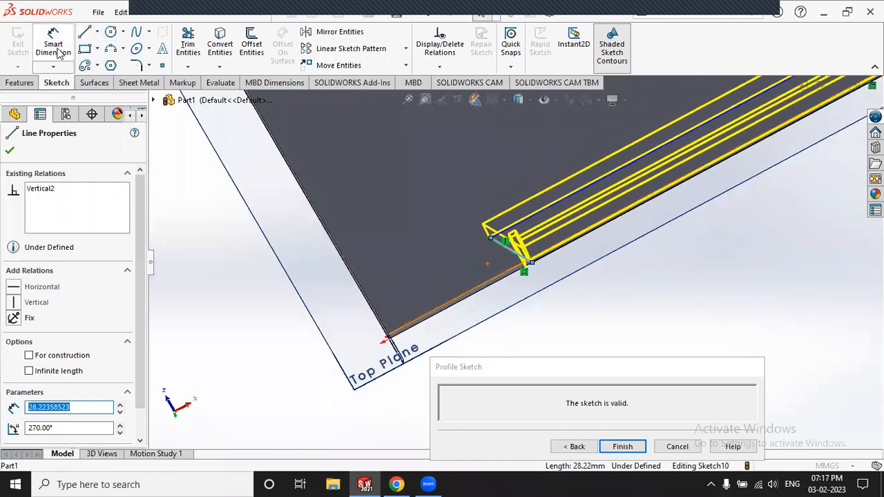
Step: Dimension the profile's end 30 mm from the plate's end edge
left_click(55, 49)
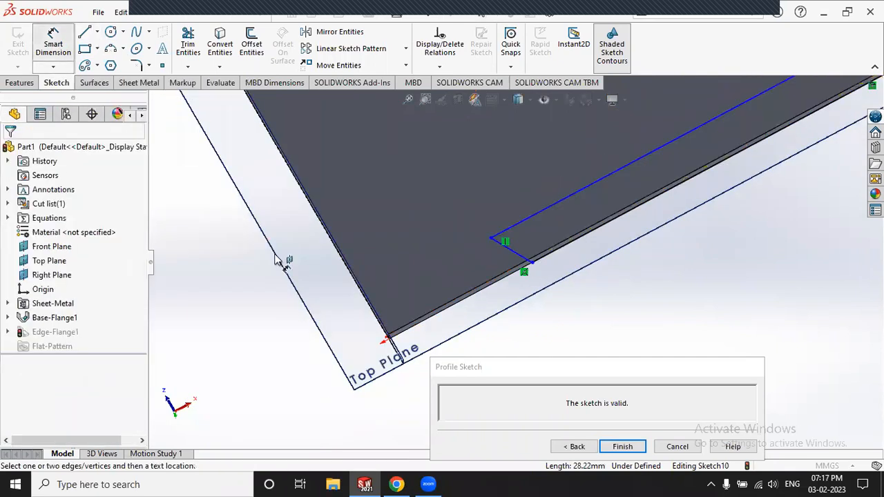
left_click(366, 298)
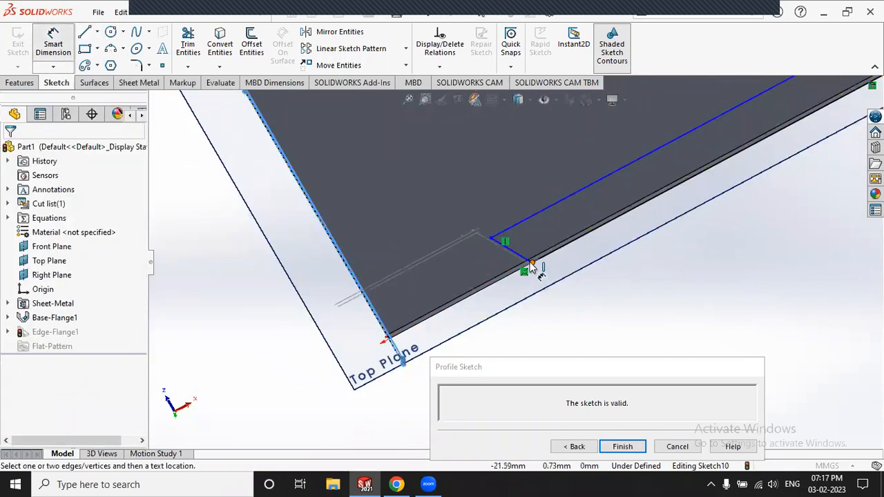
left_click(529, 263)
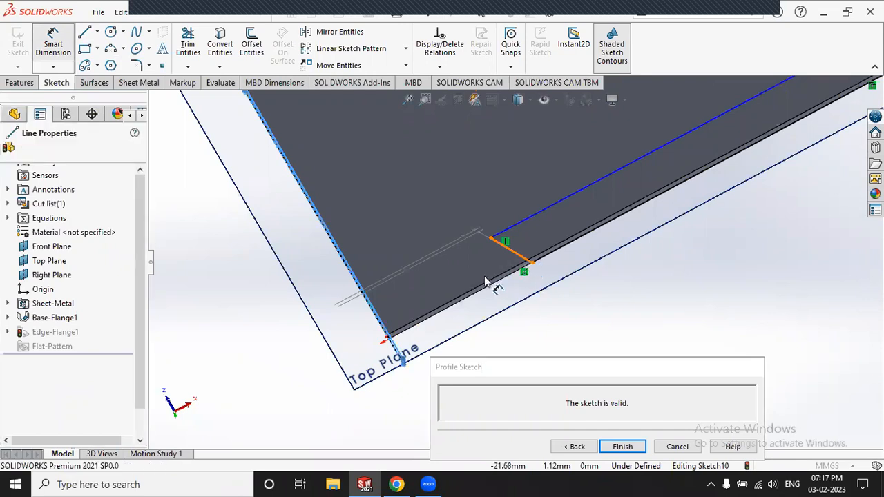
left_click(443, 274)
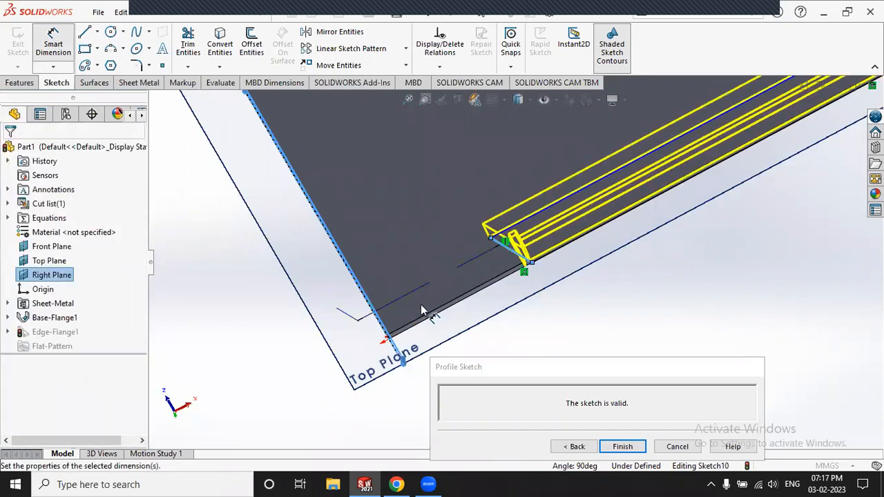
left_click(416, 305)
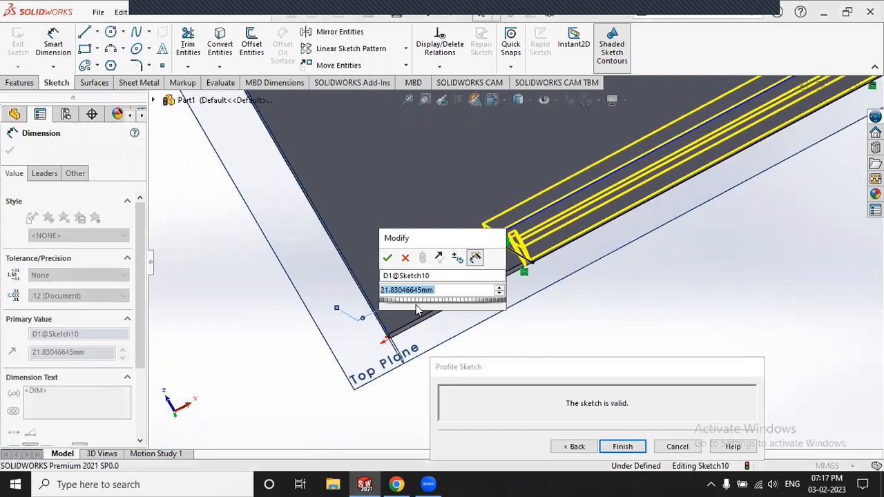
type("30")
key("Return")
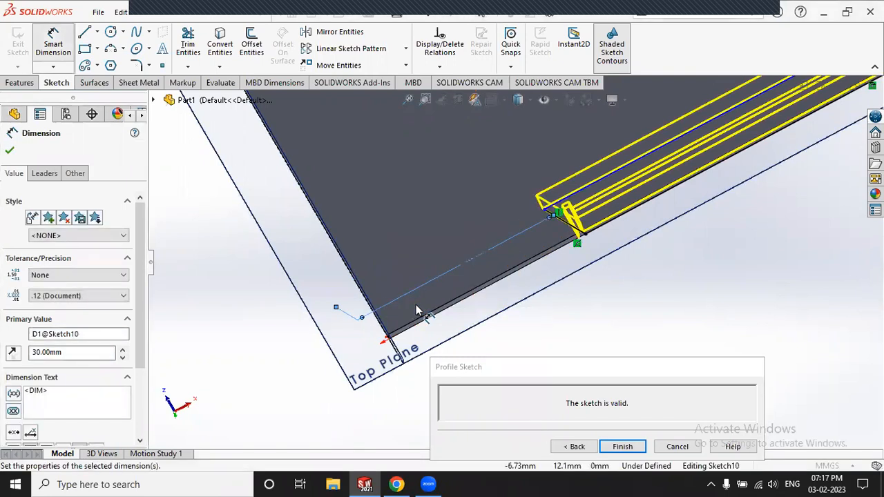
Step: Dimension the profile's other end 20 mm from the plate's far corner
scroll(624, 261, "up", 3)
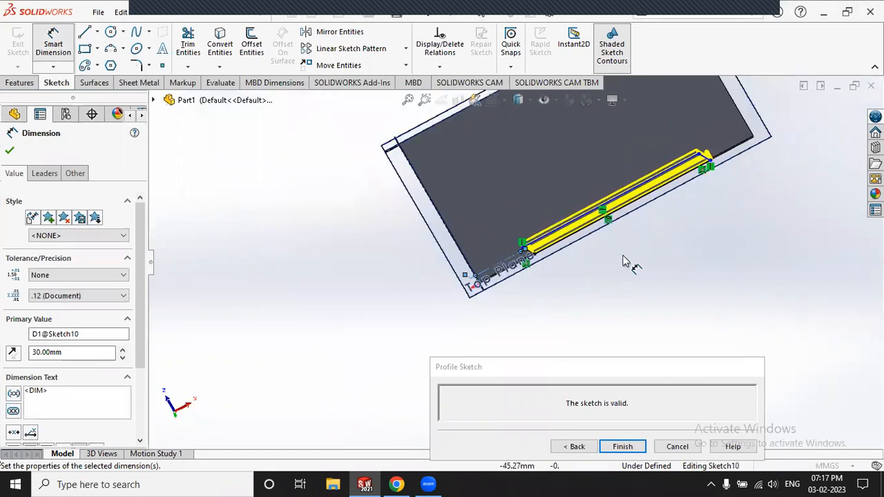
scroll(783, 127, "down", 3)
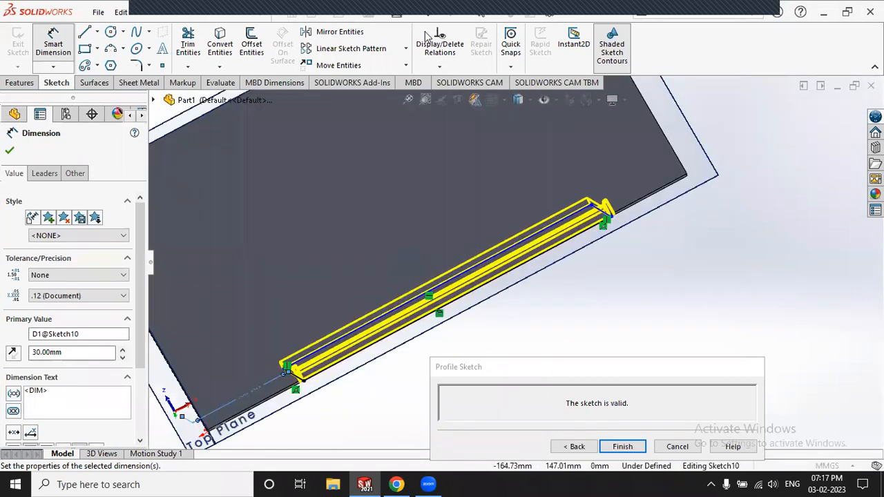
scroll(587, 241, "down", 4)
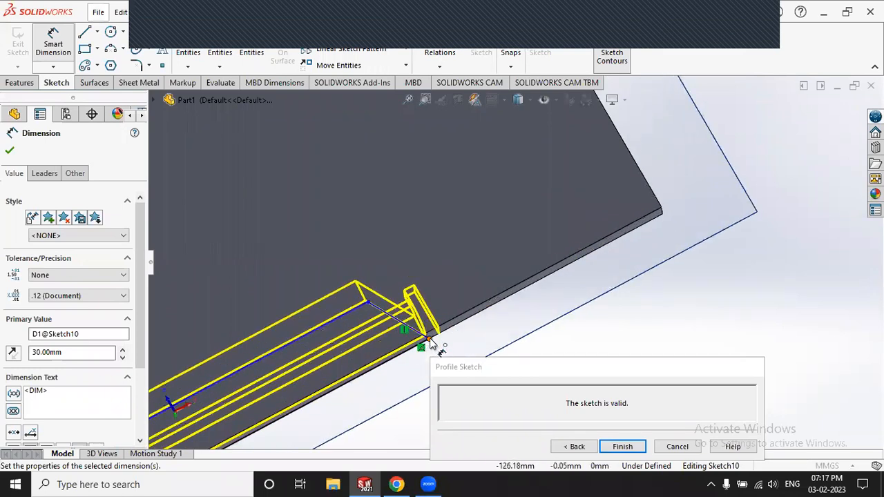
left_click(484, 294)
left_click(660, 208)
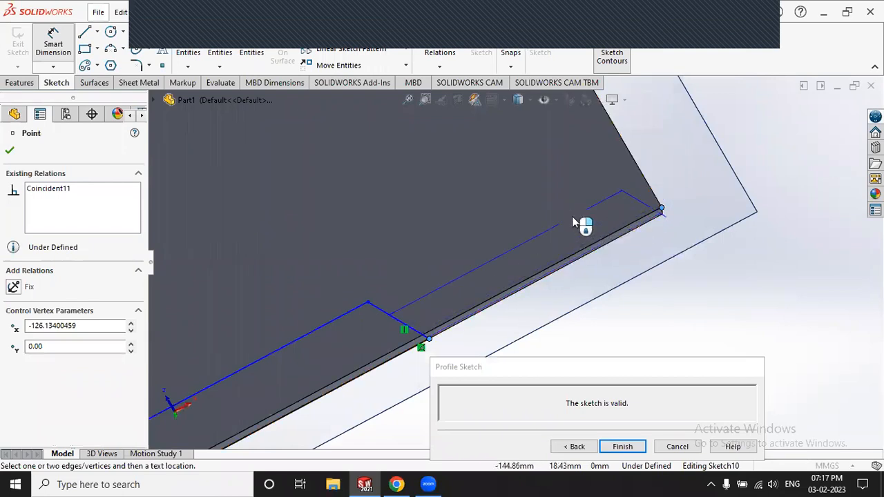
left_click(501, 259)
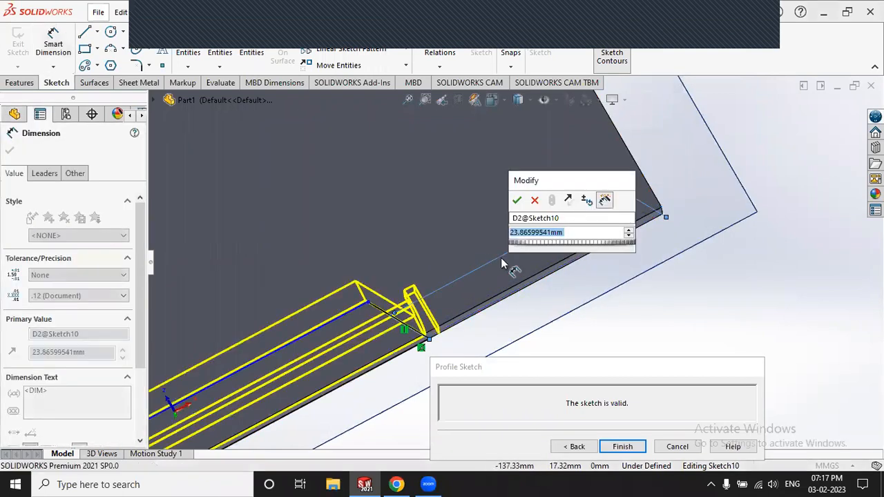
type("20")
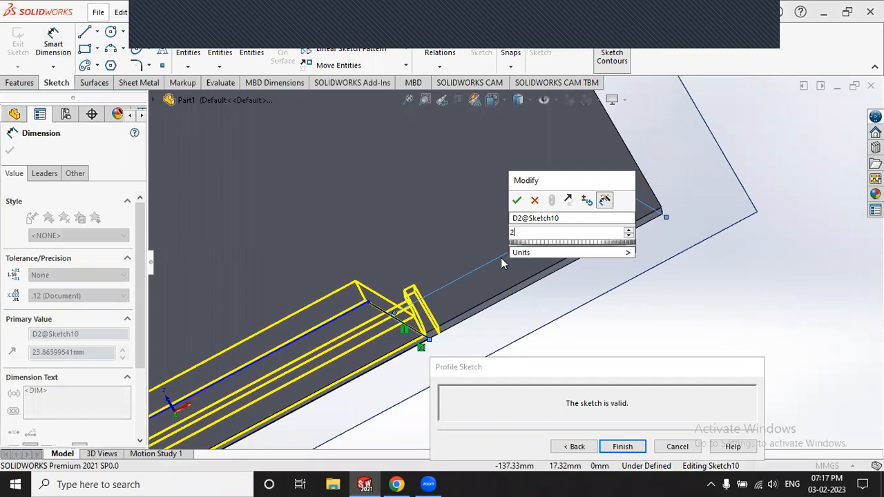
key("Return")
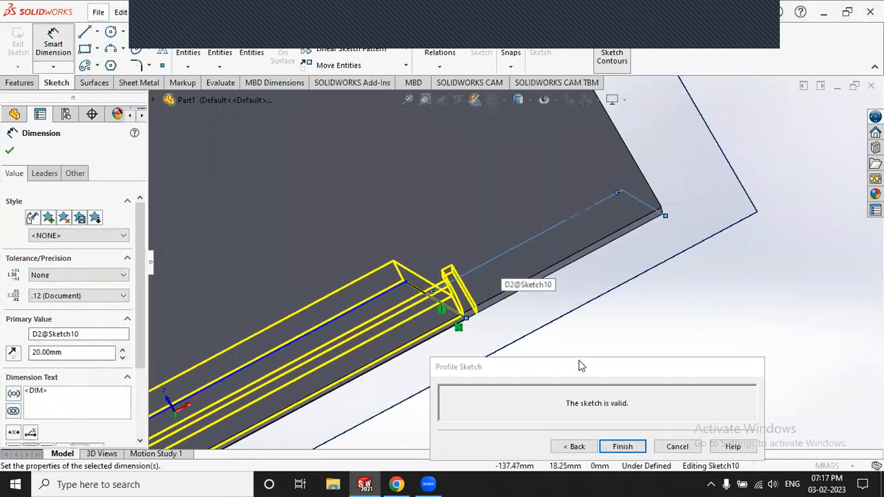
left_click_drag(582, 364, 670, 190)
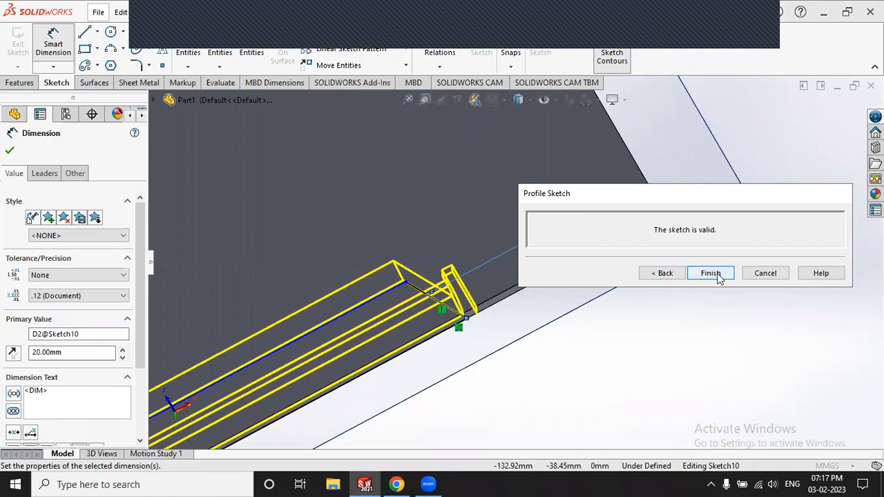
Step: Accept the profile sketch and return to the Edge-Flange PropertyManager
left_click(662, 274)
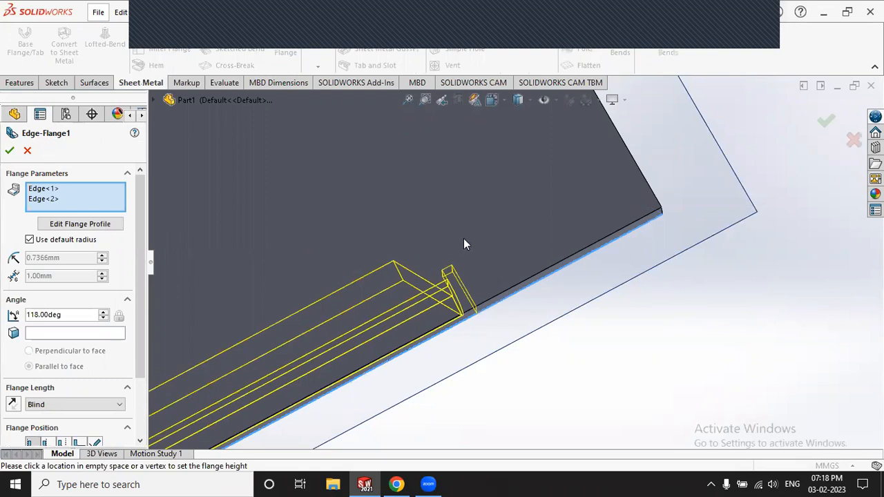
scroll(465, 239, "up", 5)
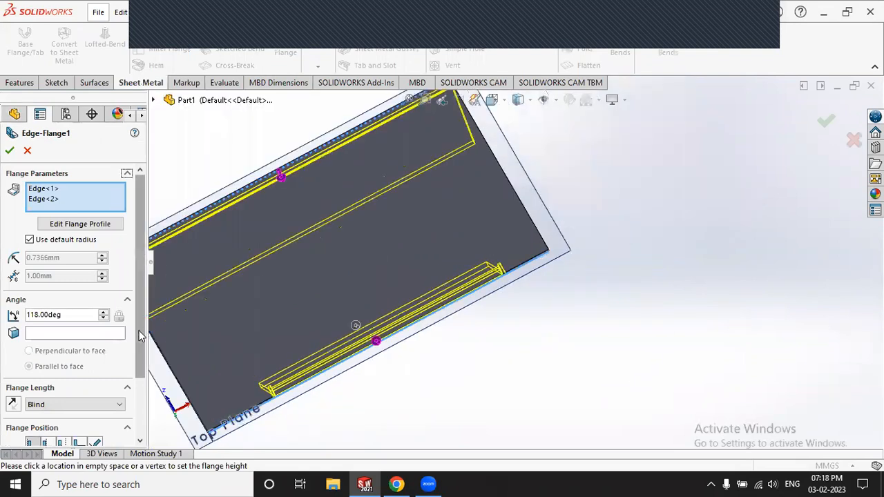
scroll(142, 359, "down", 3)
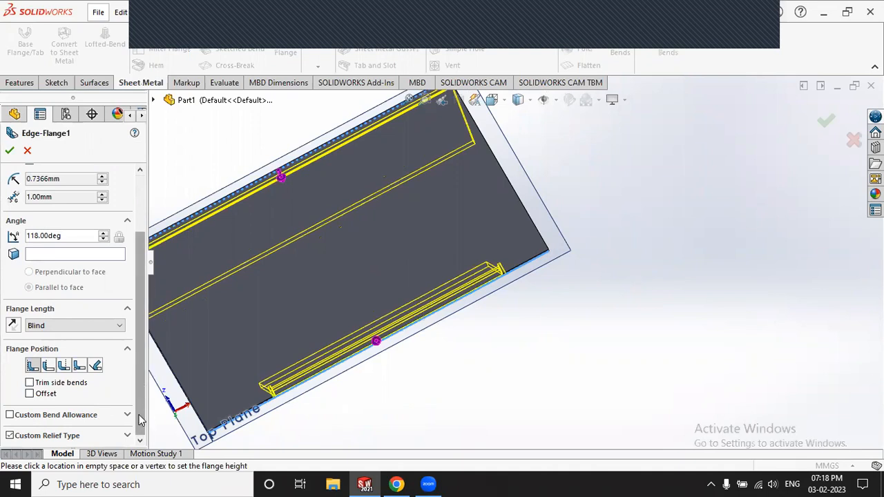
Step: Keep the Rectangle custom relief at ratio 0.5 and accept the 118° edge flange
left_click(130, 436)
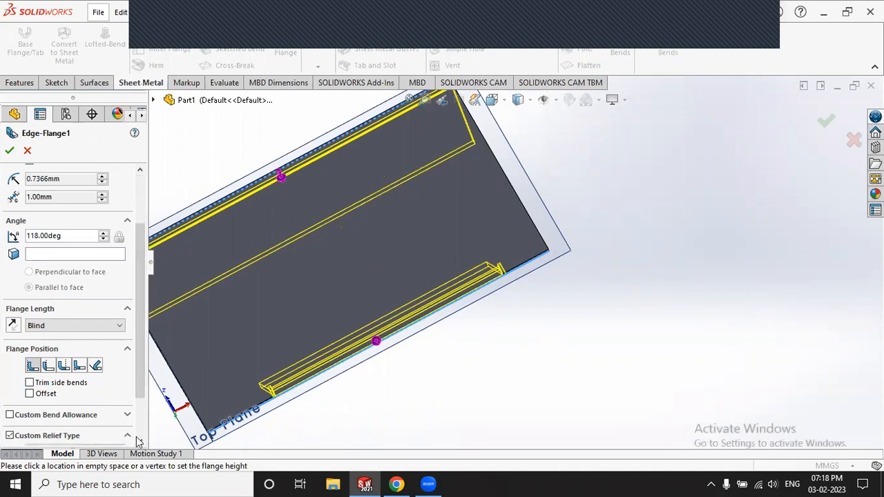
left_click(140, 441)
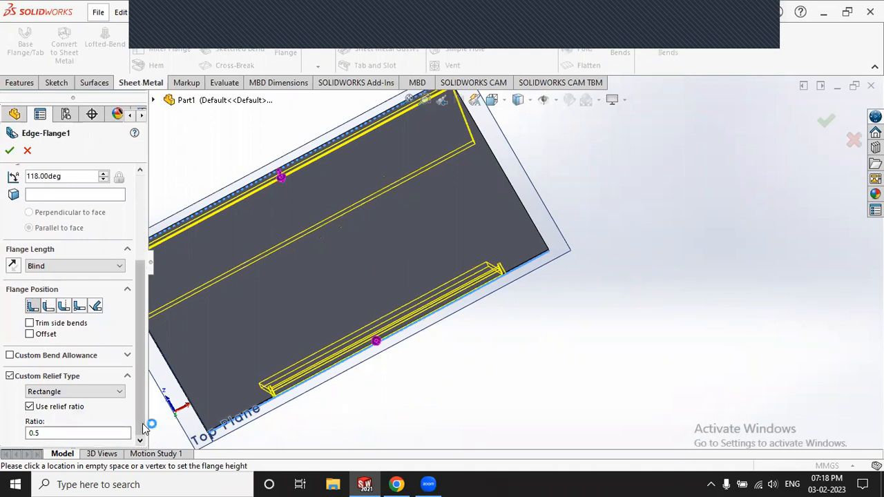
left_click(76, 394)
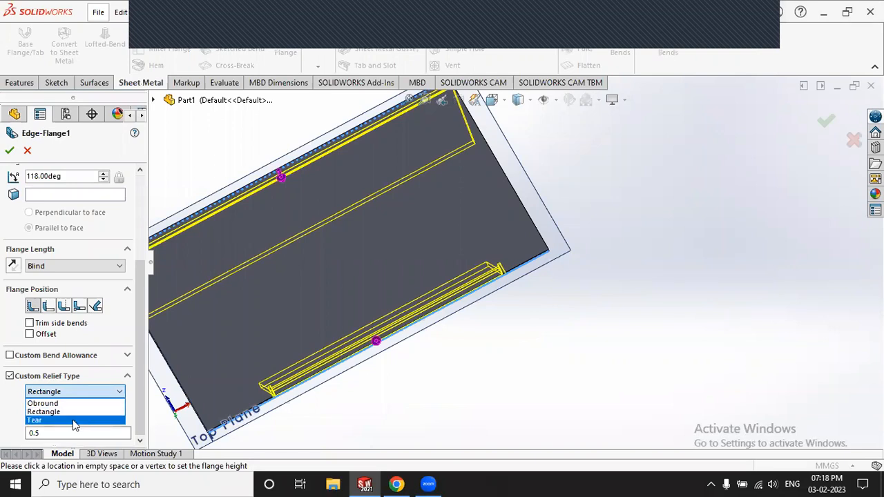
left_click(4, 400)
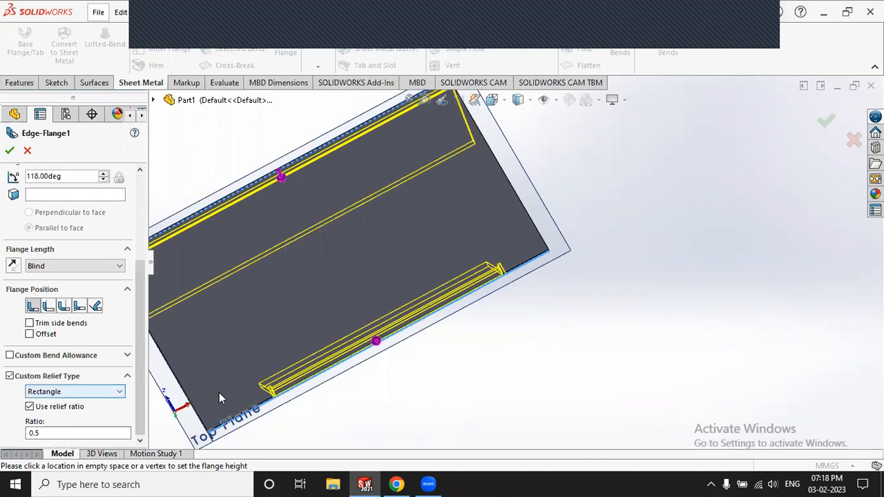
scroll(285, 365, "down", 6)
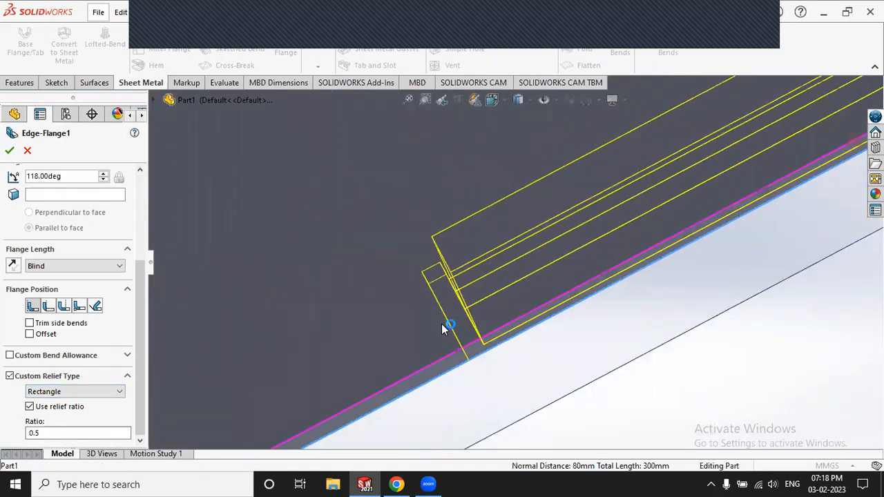
scroll(492, 304, "down", 3)
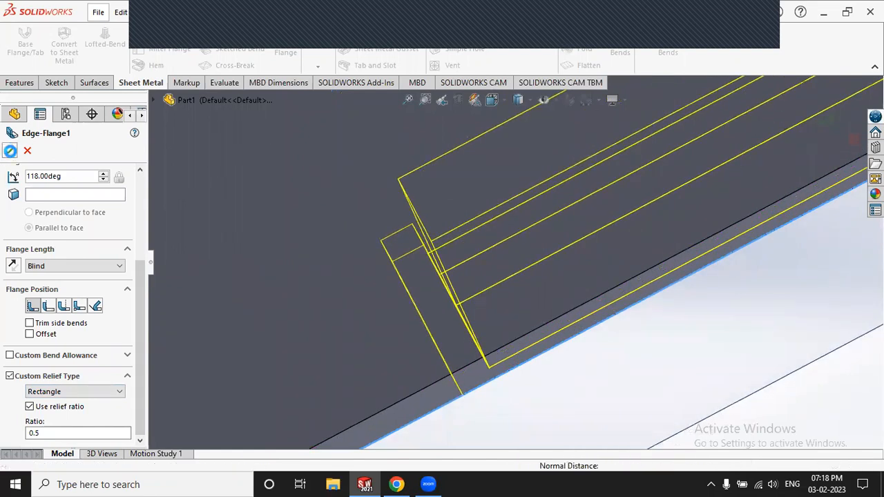
left_click(10, 150)
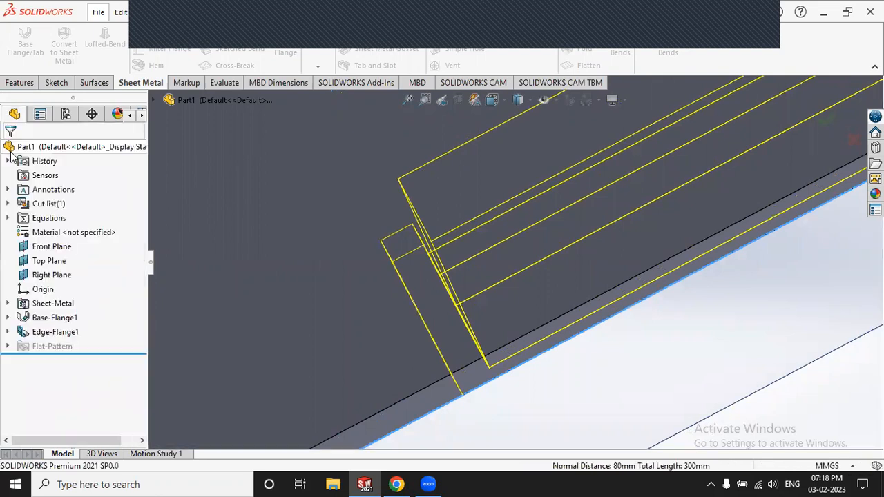
Step: Edit Edge-Flange1 and change its custom relief type from Rectangle to Obround
left_click(443, 308)
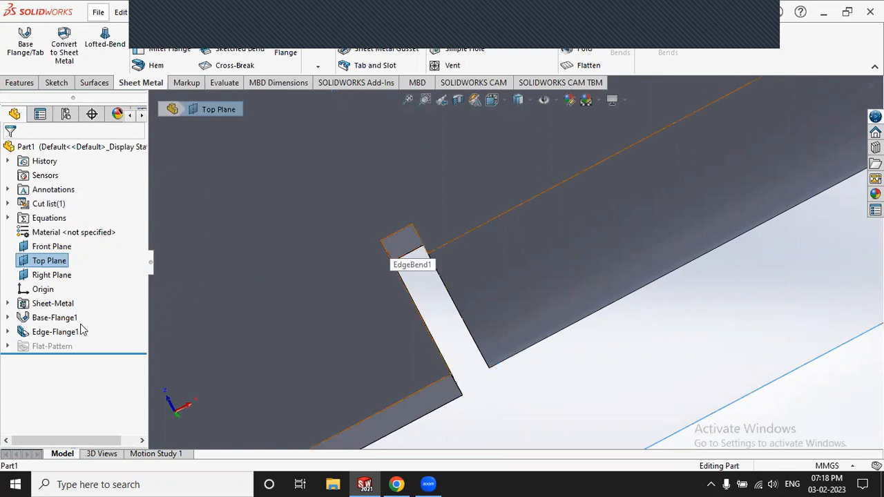
left_click(43, 333)
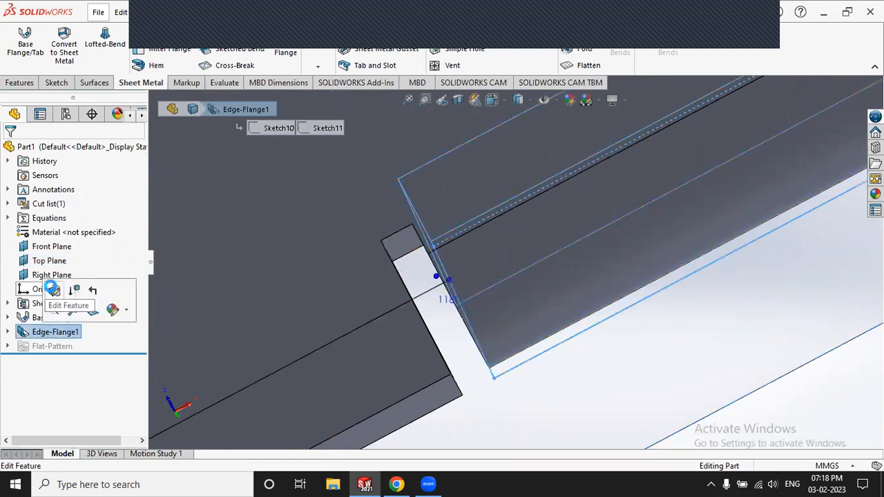
left_click(49, 288)
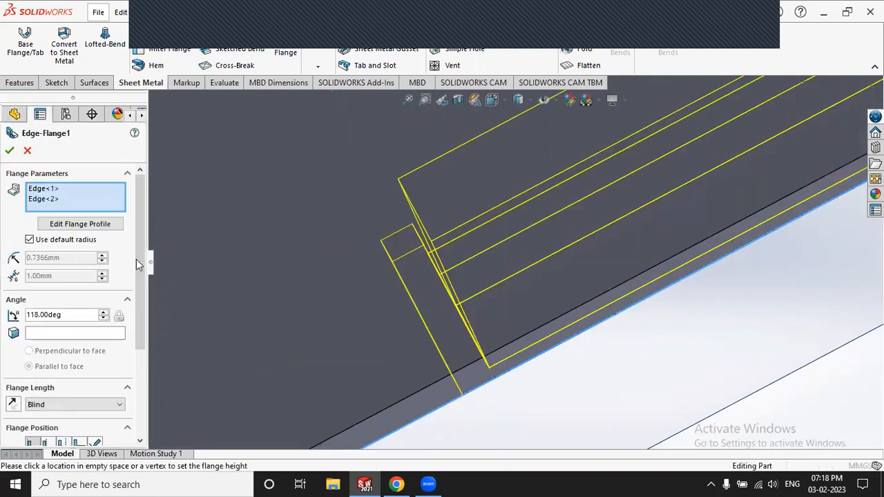
scroll(134, 317, "down", 4)
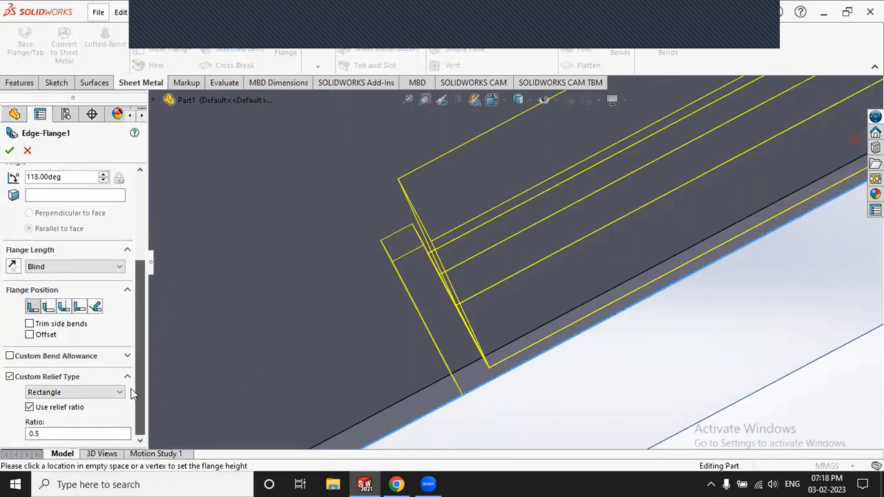
left_click(121, 393)
left_click(117, 404)
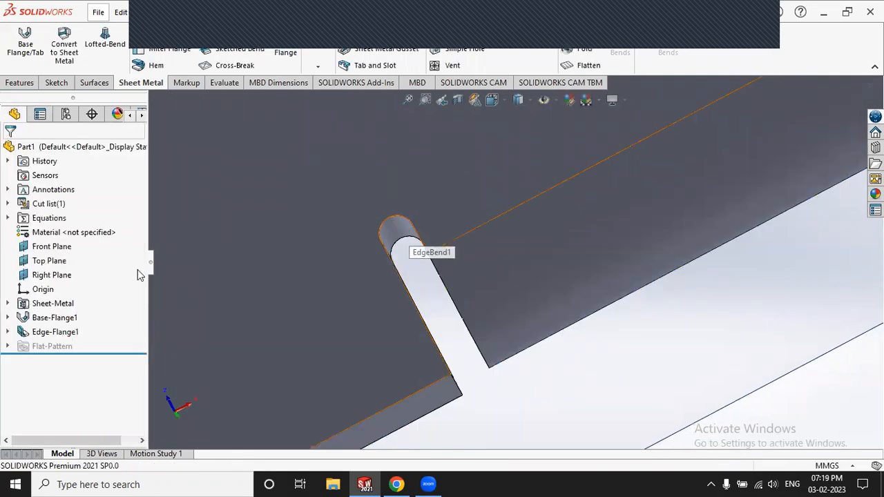
Step: Edit Edge-Flange1 again, set its custom relief to Tear, and accept
left_click(55, 332)
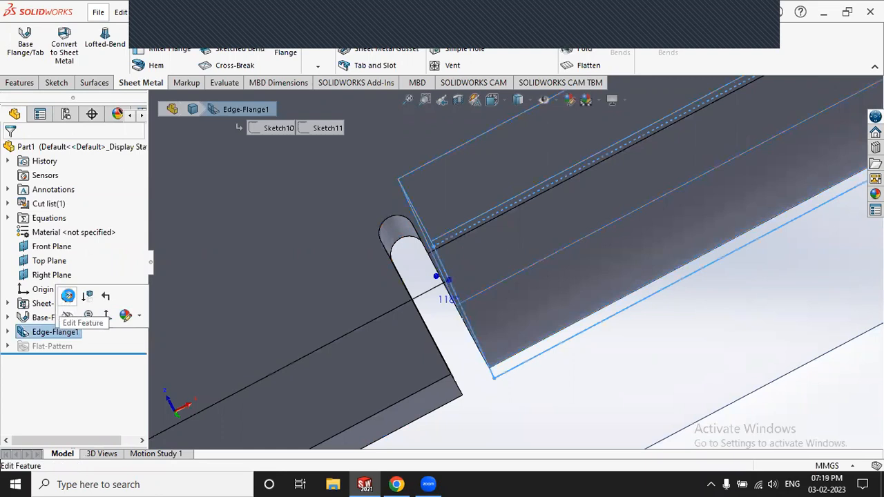
left_click(67, 296)
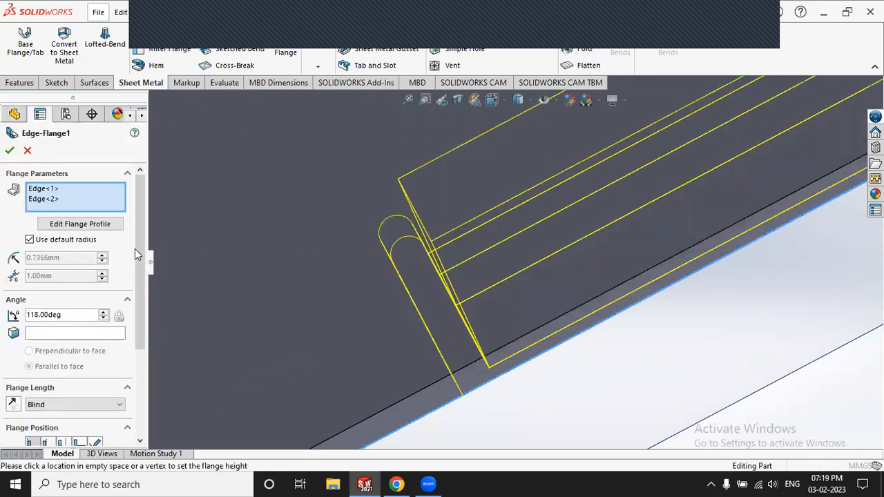
left_click_drag(141, 266, 143, 365)
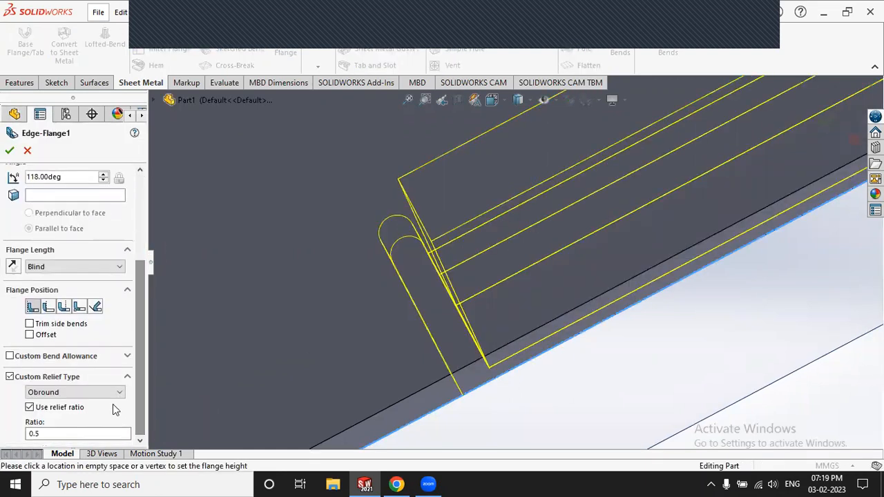
left_click(109, 393)
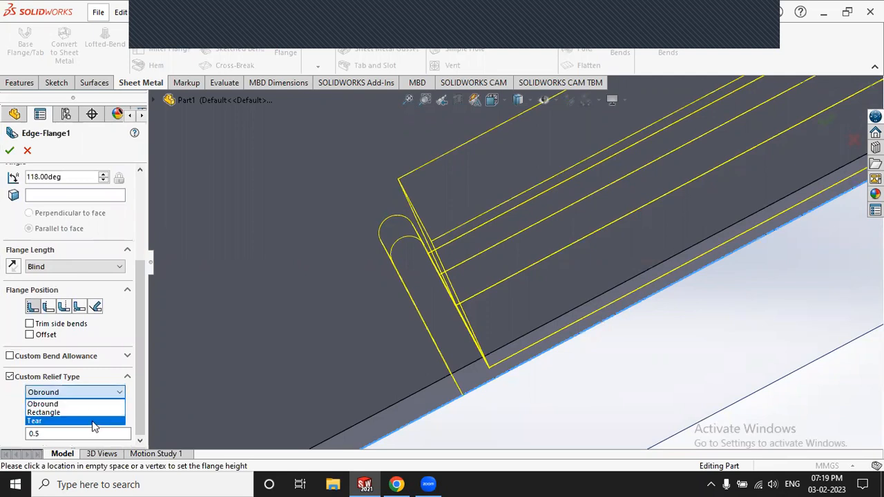
left_click(94, 421)
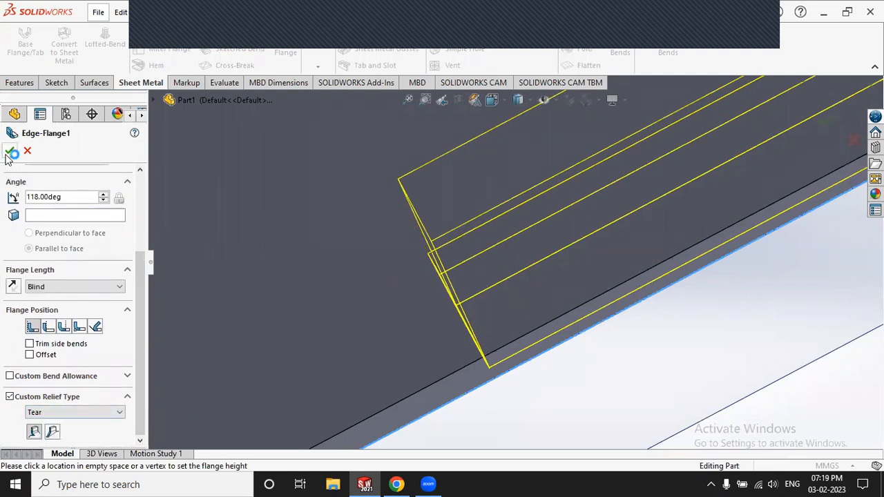
left_click(469, 343)
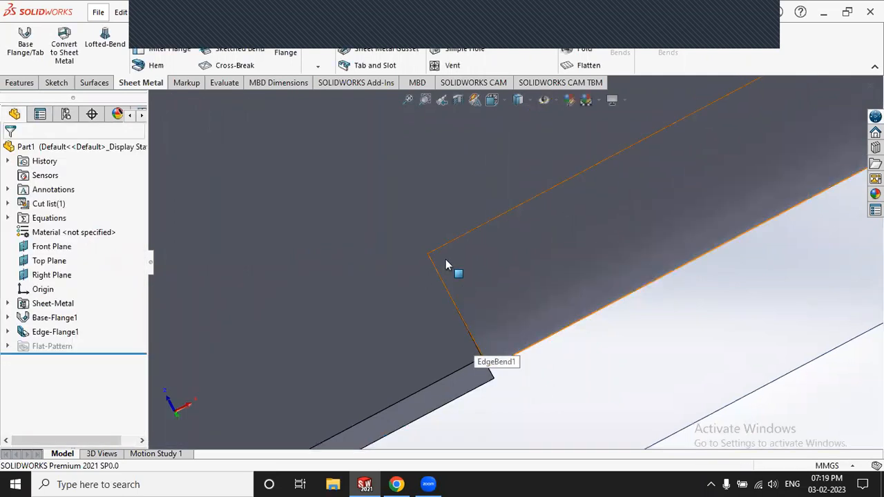
Step: Orbit and zoom around the part to inspect the flange end
scroll(445, 259, "up", 3)
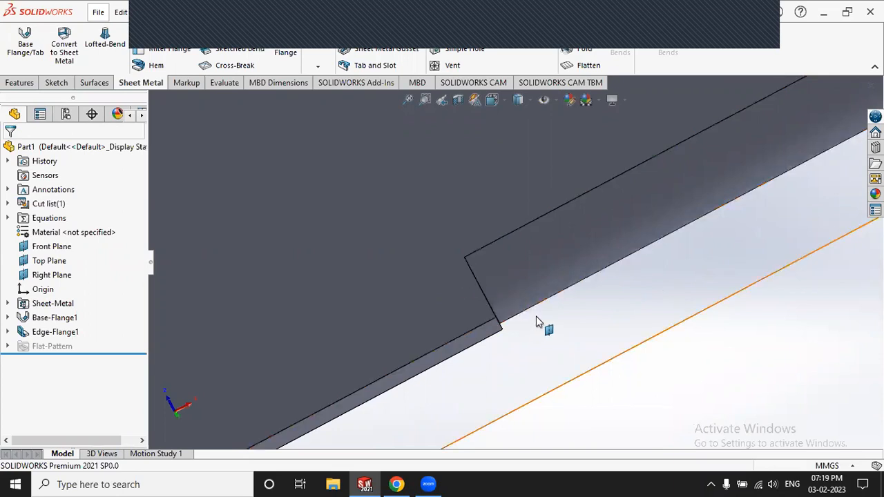
mouse_move(503, 306)
middle_mouse_down()
mouse_move(484, 307)
mouse_move(494, 286)
mouse_move(423, 248)
mouse_move(394, 246)
mouse_move(396, 235)
middle_mouse_up()
scroll(456, 283, "up", 10)
scroll(382, 241, "down", 3)
scroll(312, 268, "down", 5)
scroll(328, 271, "down", 4)
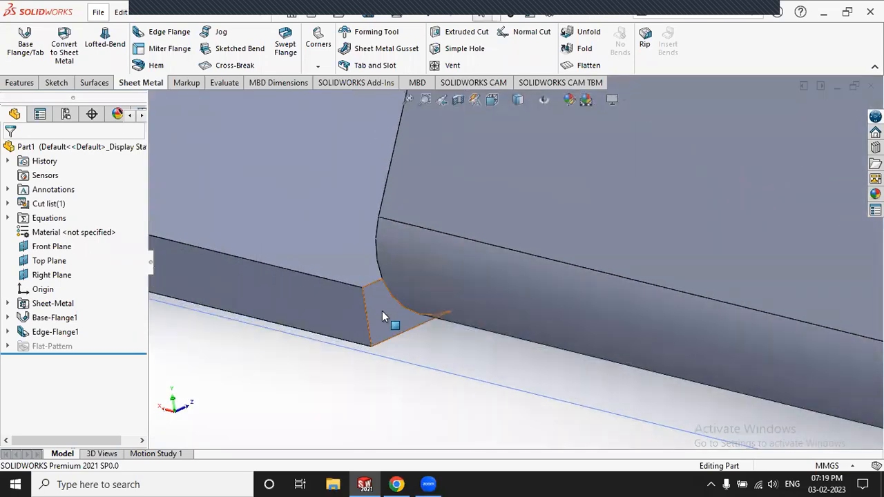
scroll(380, 303, "up", 3)
scroll(379, 303, "up", 4)
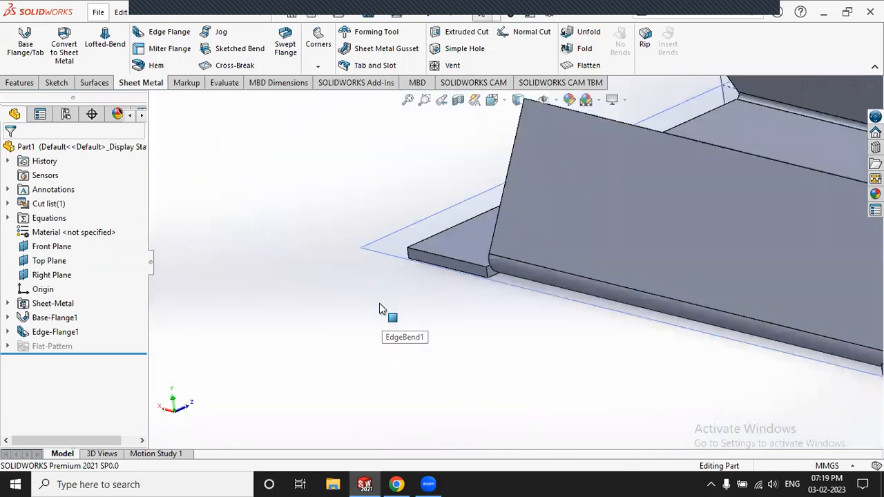
scroll(683, 293, "down", 3)
middle_click_drag(680, 293, 475, 350)
scroll(591, 255, "up", 5)
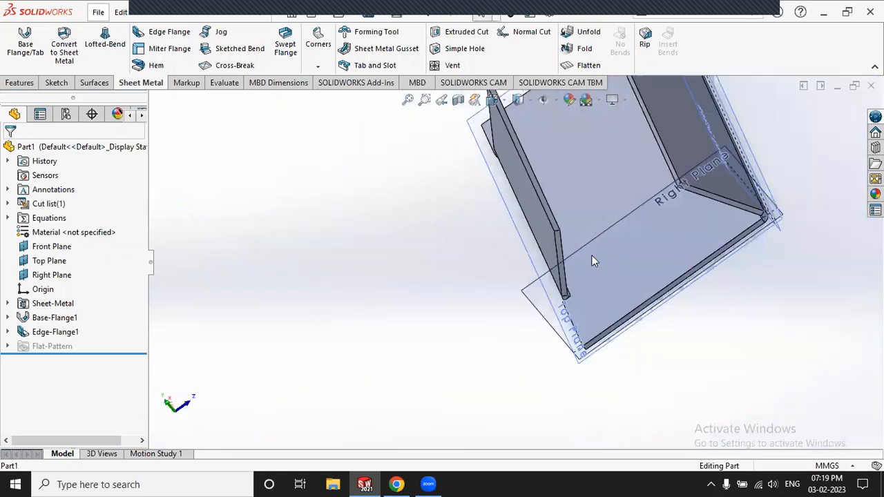
scroll(589, 211, "down", 5)
scroll(484, 194, "up", 2)
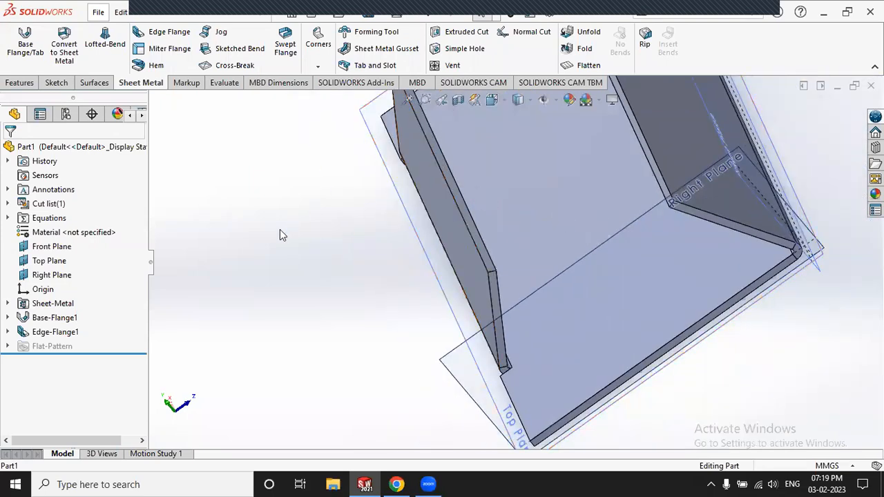
Step: Reopen Edge-Flange1, switch its custom relief back to Obround, and accept the flange
left_click(62, 331)
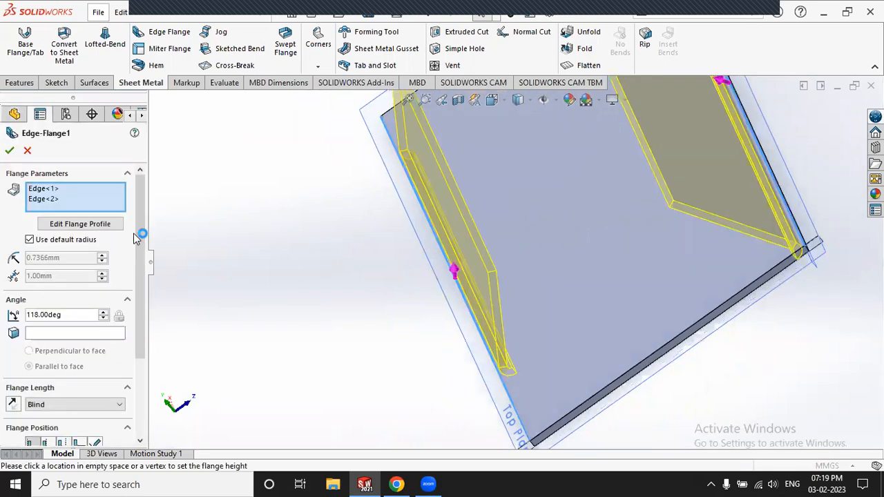
scroll(141, 235, "down", 5)
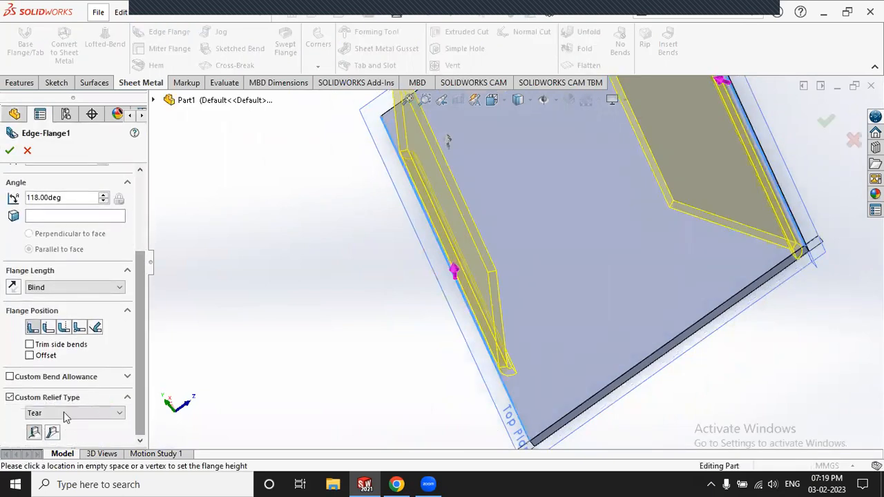
left_click(70, 413)
left_click(70, 413)
left_click(70, 412)
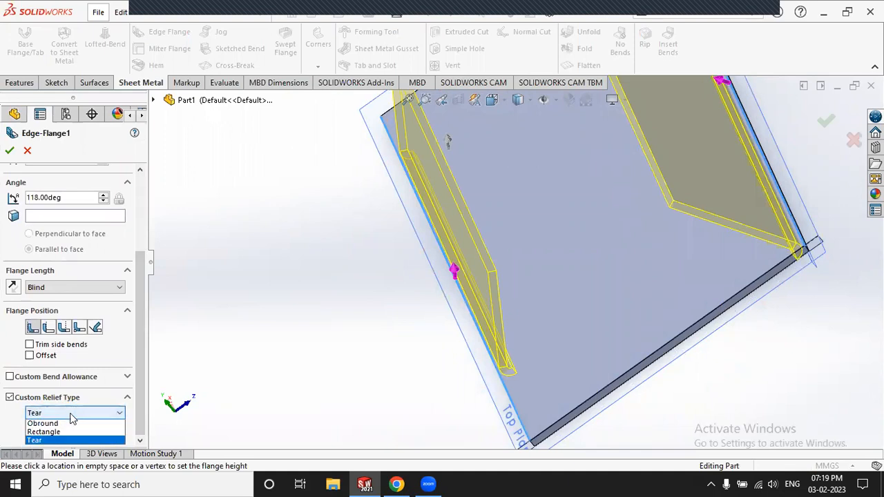
left_click(66, 423)
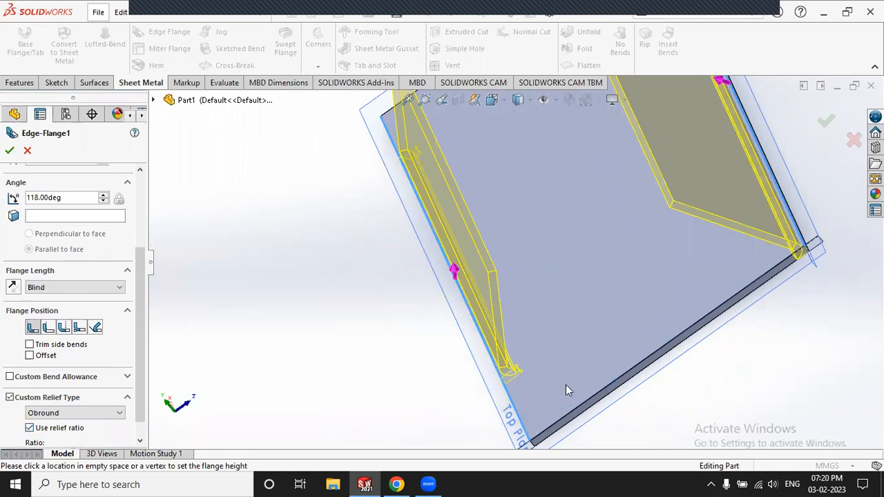
scroll(363, 324, "down", 3)
scroll(366, 161, "down", 3)
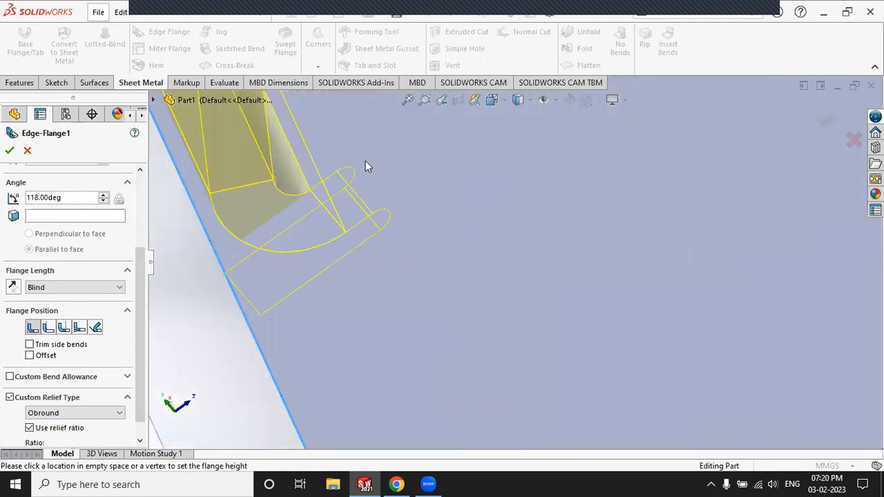
left_click(10, 149)
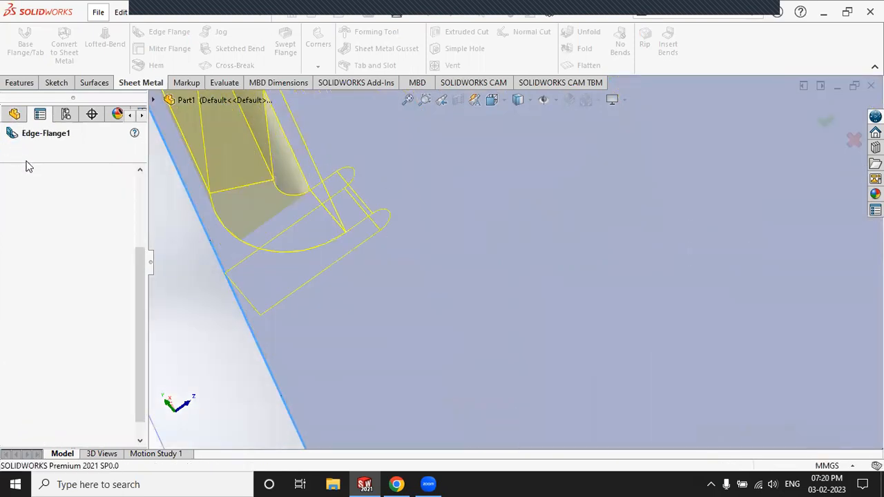
left_click(192, 241)
middle_click_drag(239, 237, 269, 317)
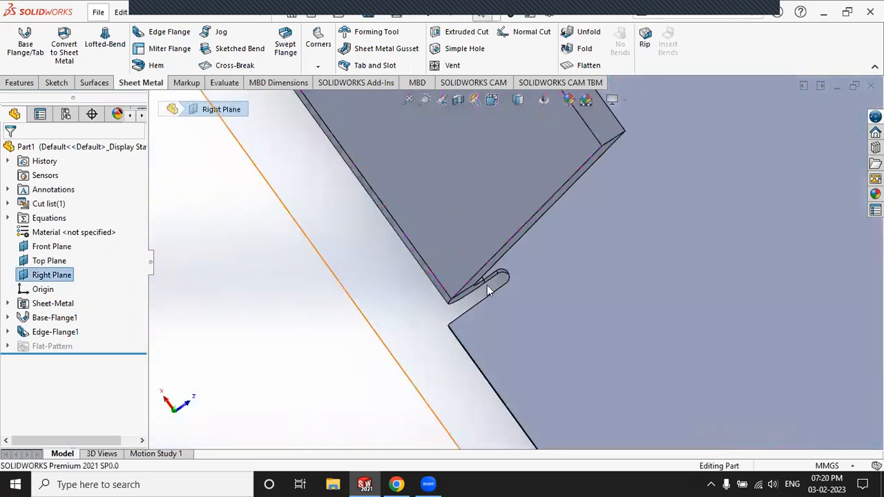
scroll(488, 287, "down", 3)
scroll(514, 245, "down", 3)
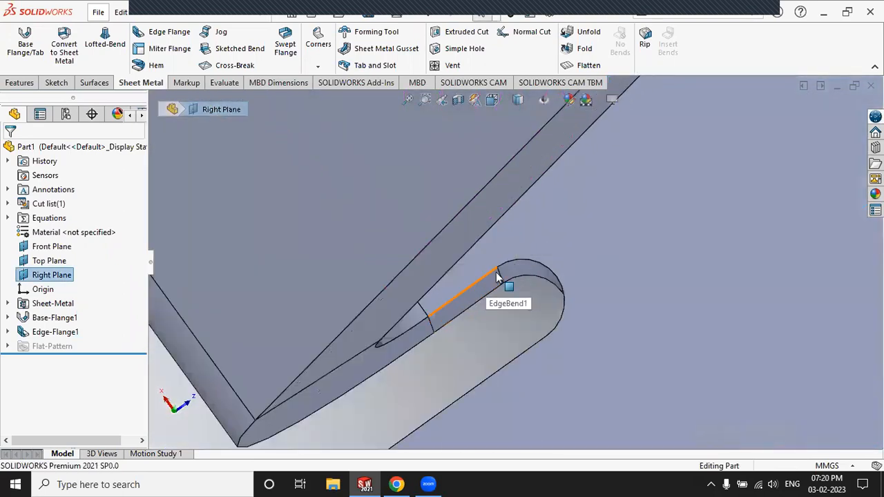
scroll(453, 269, "up", 9)
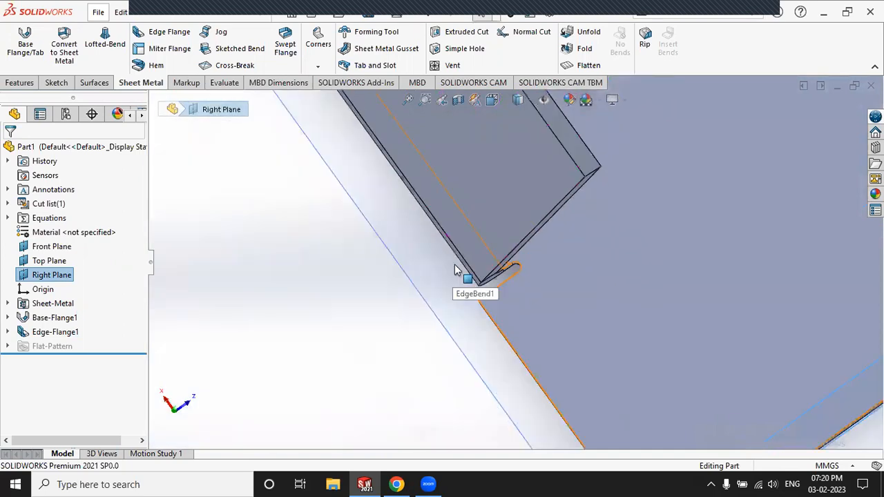
scroll(647, 227, "down", 5)
scroll(528, 223, "down", 3)
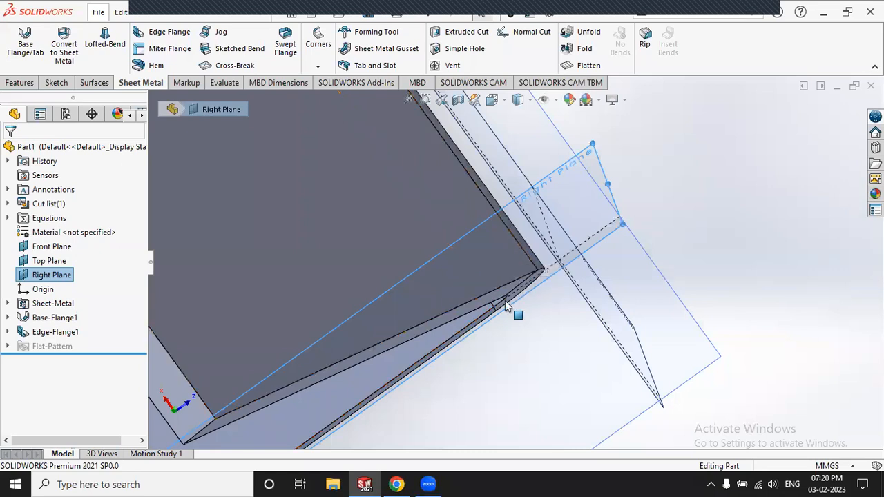
scroll(500, 312, "up", 6)
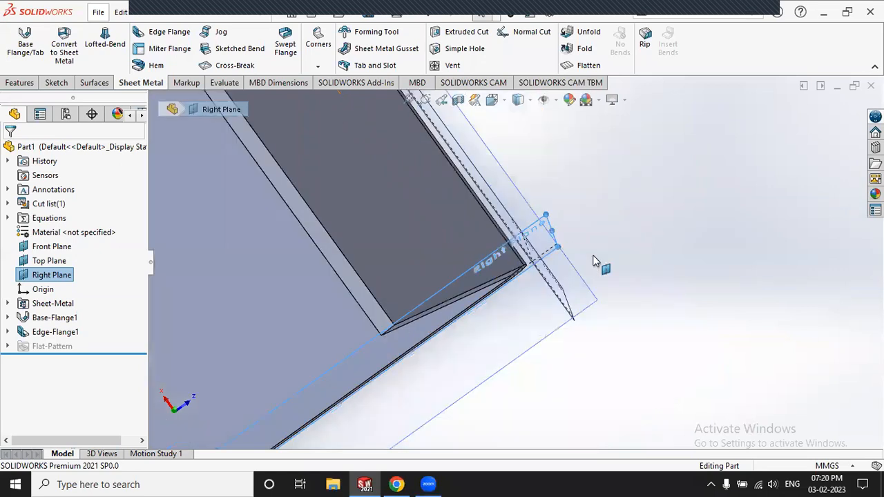
scroll(348, 256, "down", 2)
scroll(560, 400, "down", 8)
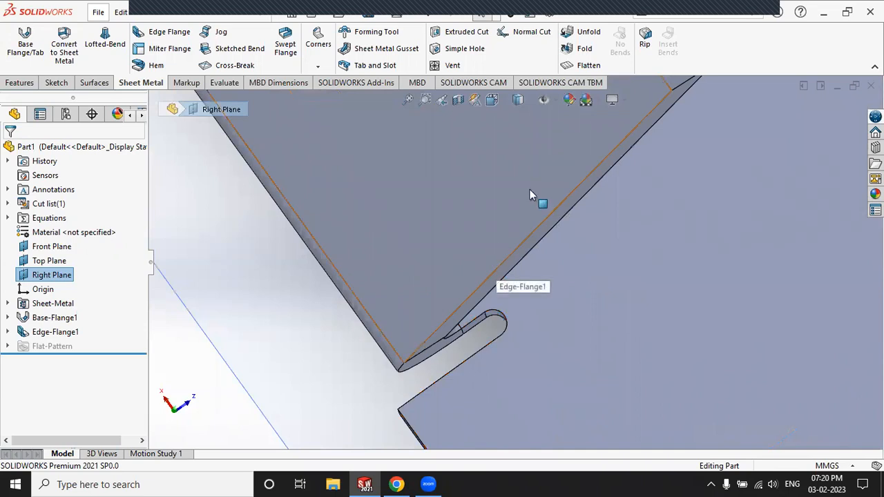
scroll(530, 188, "up", 5)
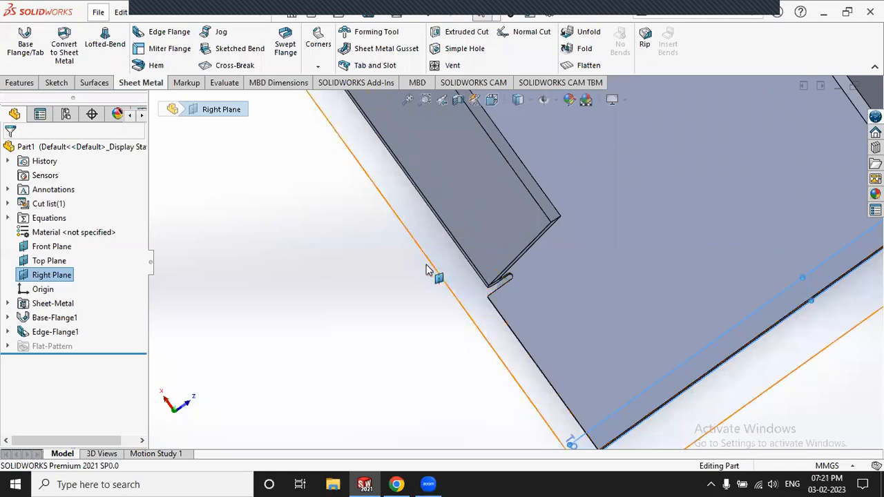
left_click(380, 295)
scroll(379, 295, "up", 2)
scroll(378, 297, "up", 3)
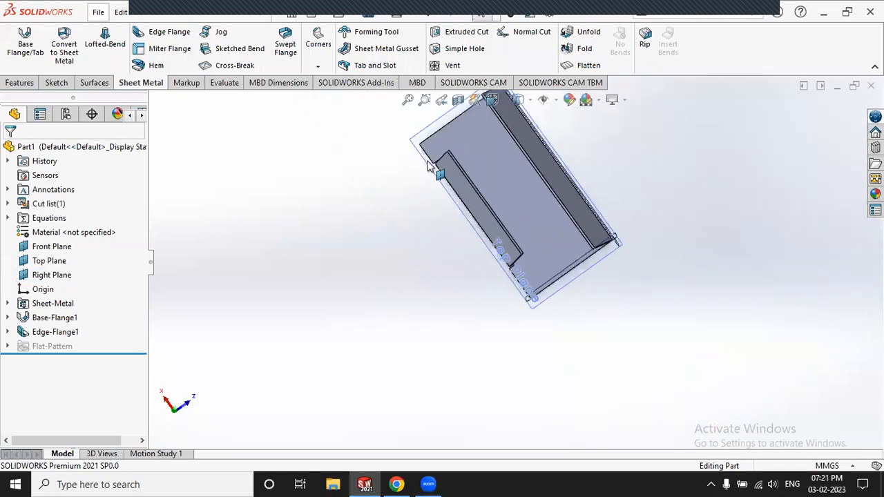
scroll(487, 176, "down", 6)
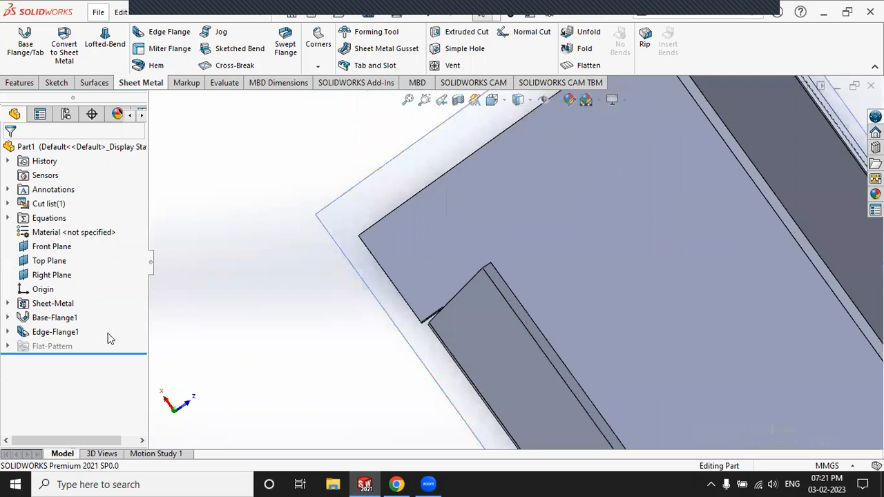
left_click(46, 334)
left_click(209, 250)
scroll(231, 235, "up", 1)
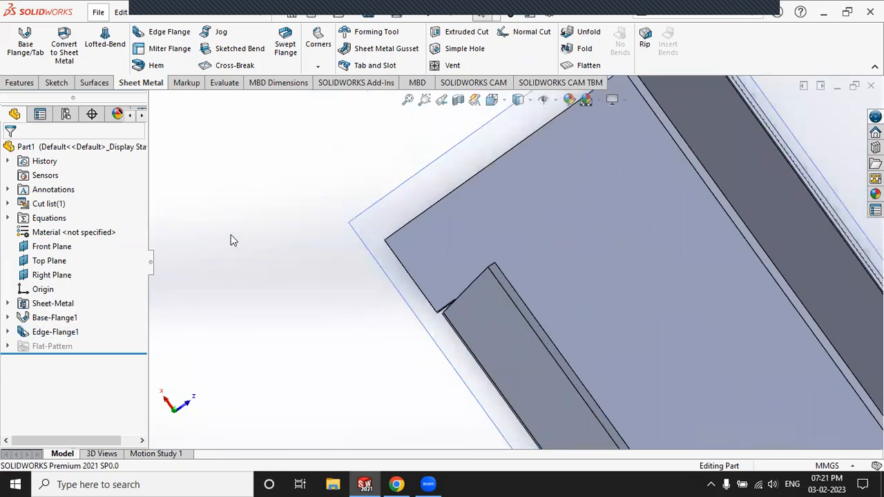
scroll(594, 305, "up", 4)
scroll(592, 378, "down", 5)
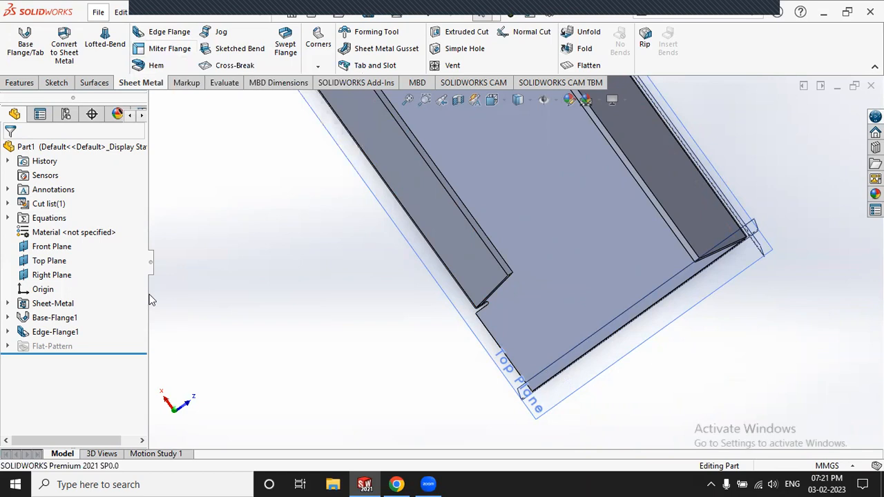
Step: Delete the Edge-Flange1 feature from the part
left_click(64, 334)
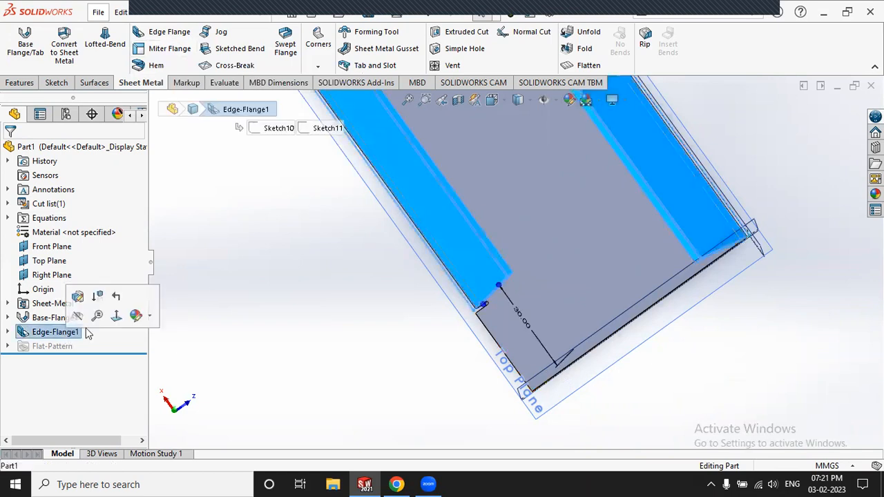
right_click(52, 332)
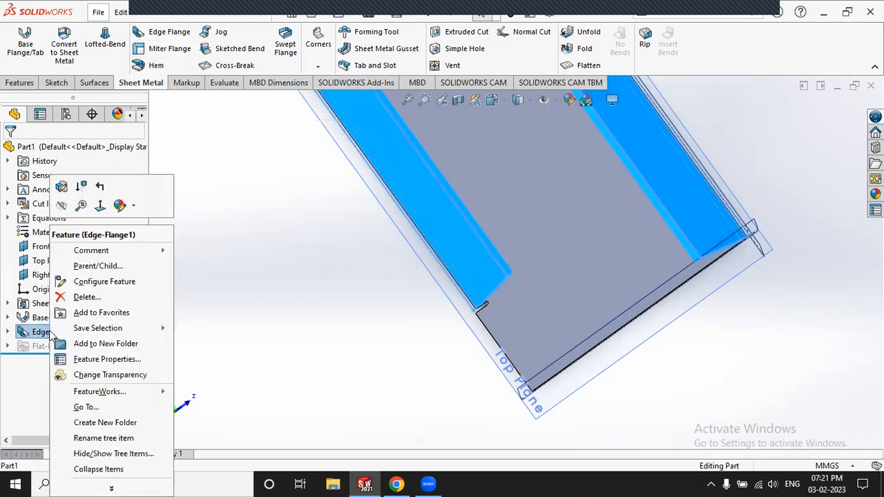
left_click(81, 297)
left_click(519, 177)
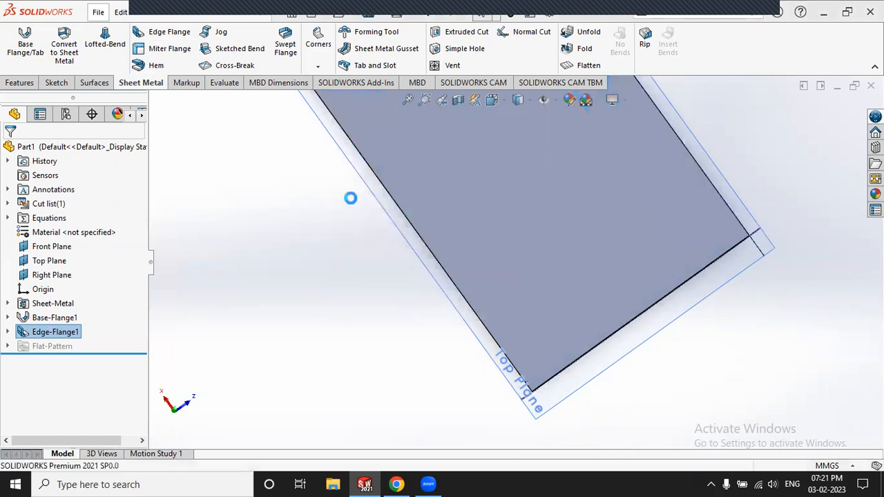
Step: Start a Miter Flange on the plate edge, then exit the empty sketch leaving Plane1
left_click(170, 49)
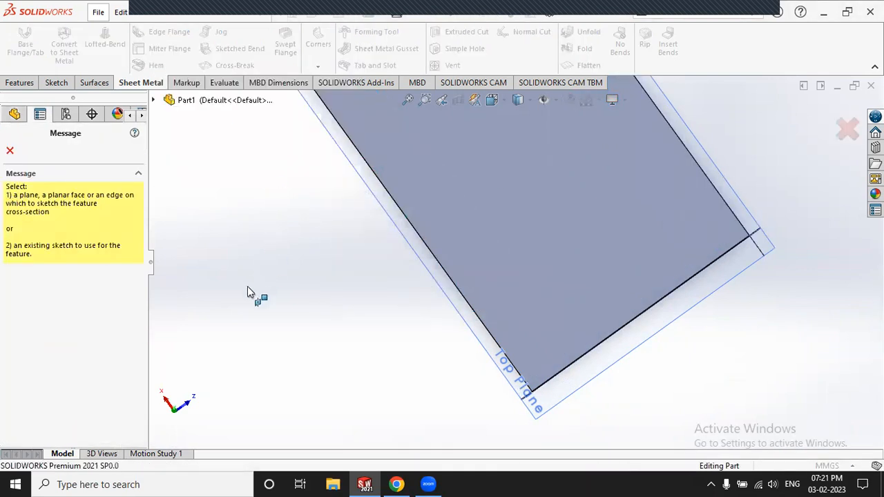
left_click(452, 289)
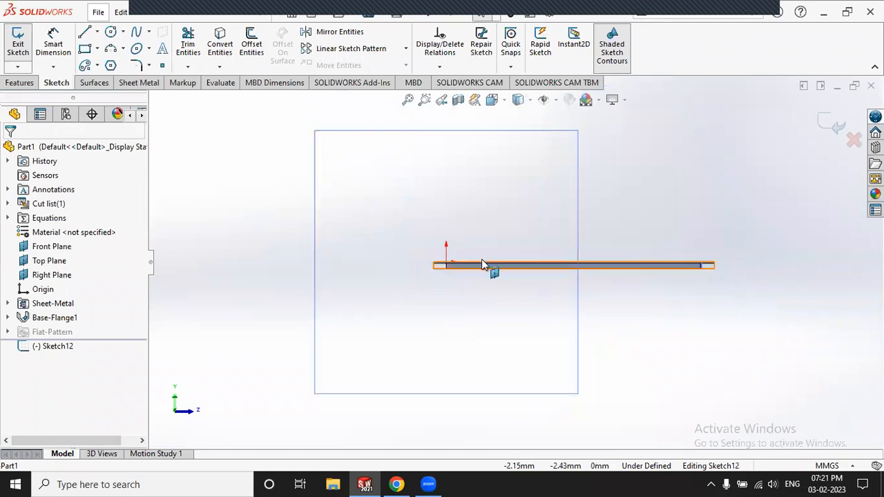
left_click(18, 41)
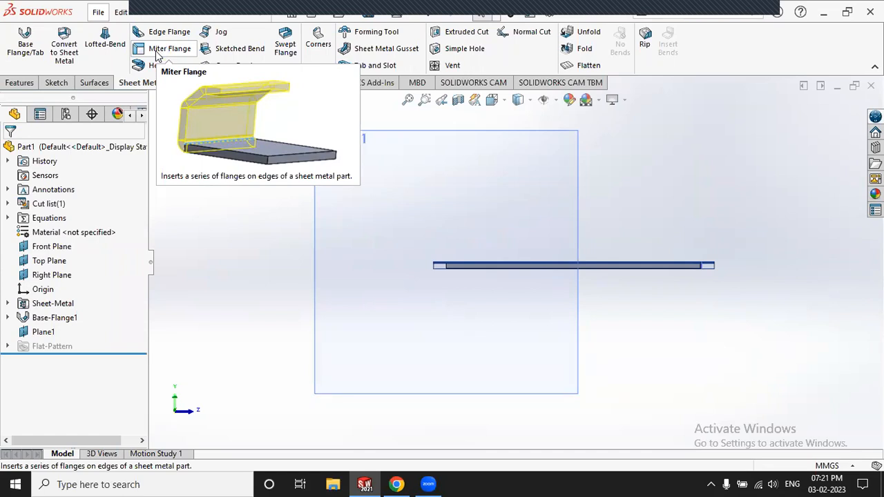
Step: Restart the Miter Flange tool, then cancel it and tilt the view
left_click(155, 50)
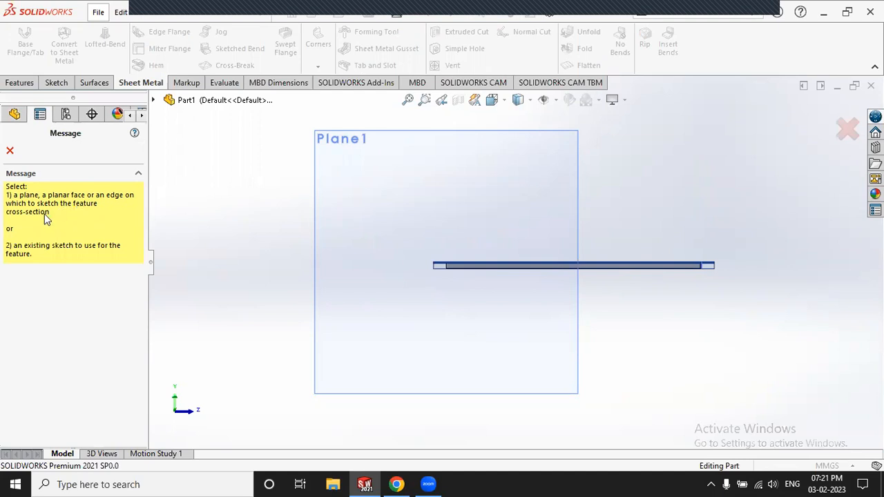
left_click(9, 151)
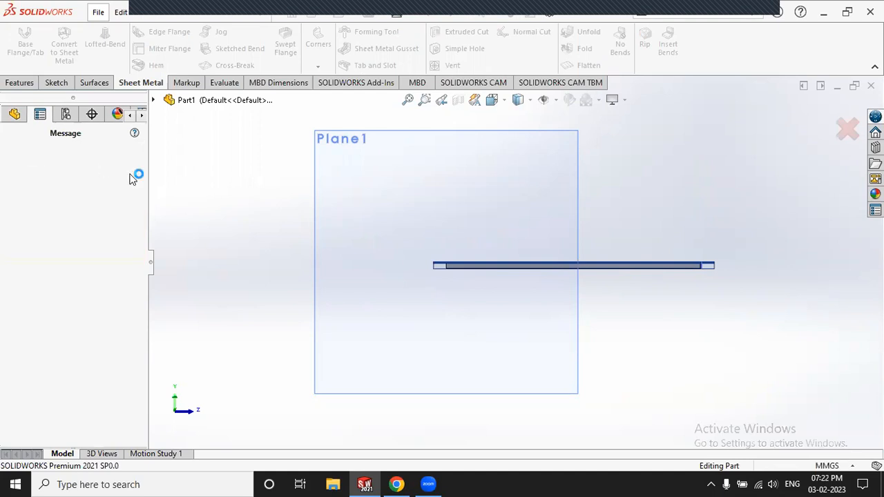
middle_click_drag(253, 188, 275, 220)
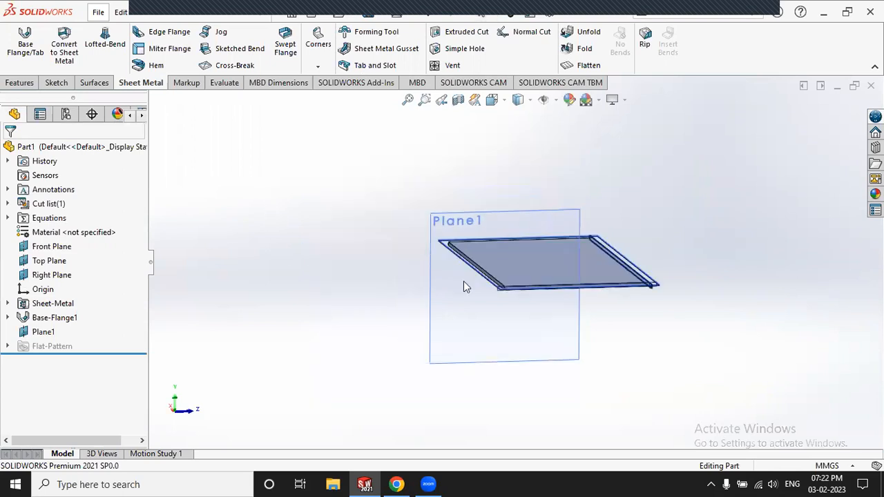
scroll(598, 264, "down", 5)
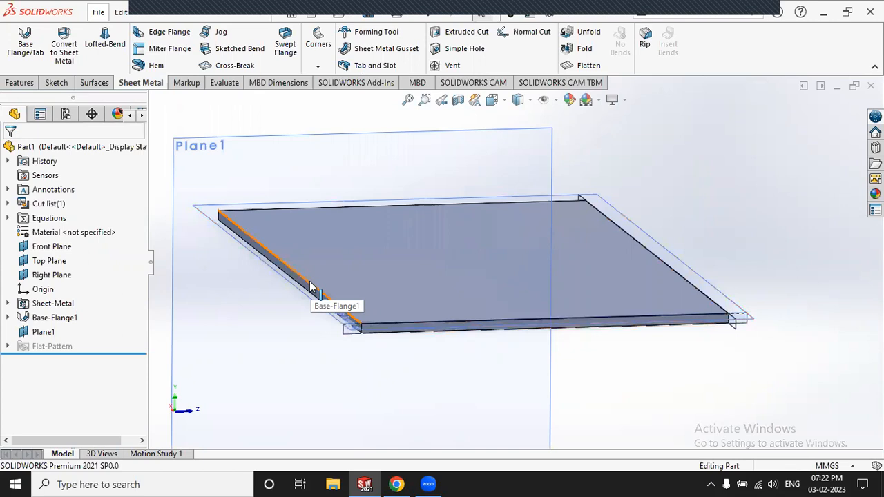
scroll(215, 119, "up", 2)
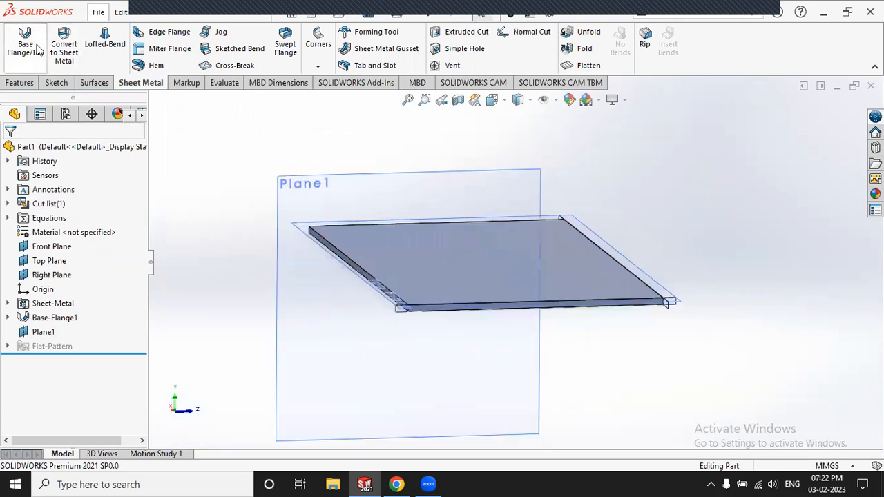
Step: Begin a new sketch on the plate's end face
left_click(61, 83)
left_click(18, 40)
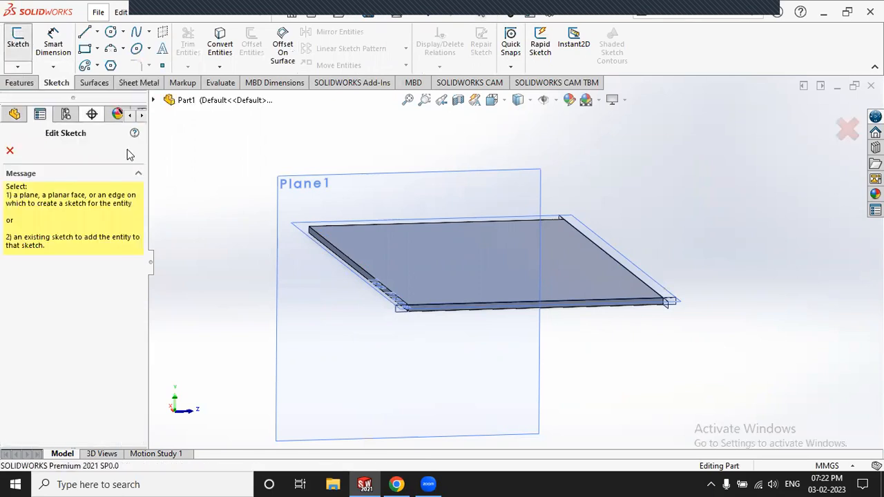
scroll(426, 300, "down", 3)
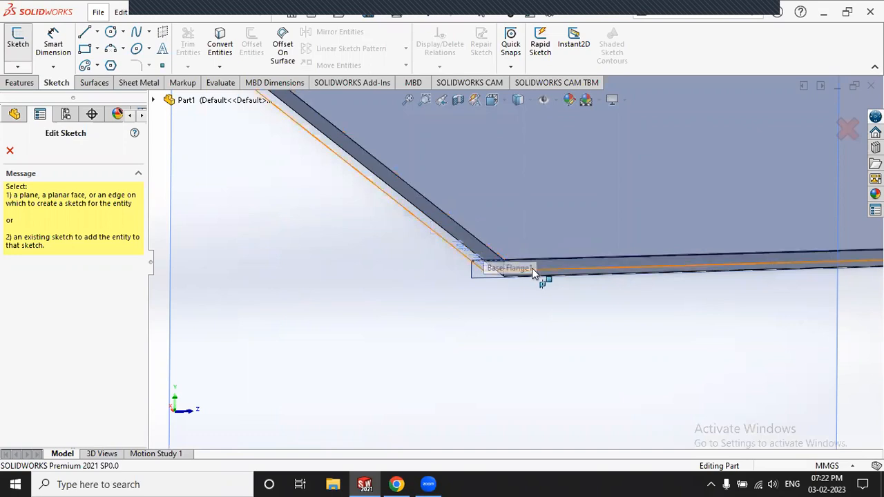
scroll(519, 263, "down", 2)
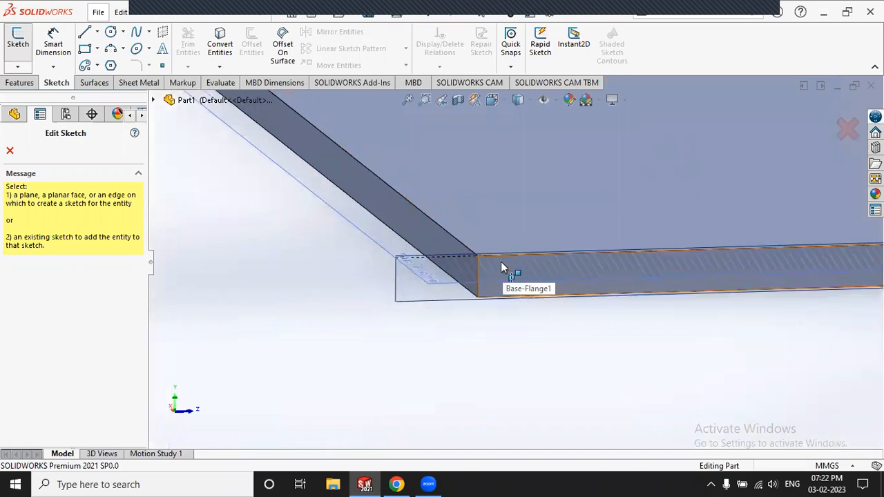
left_click(501, 261)
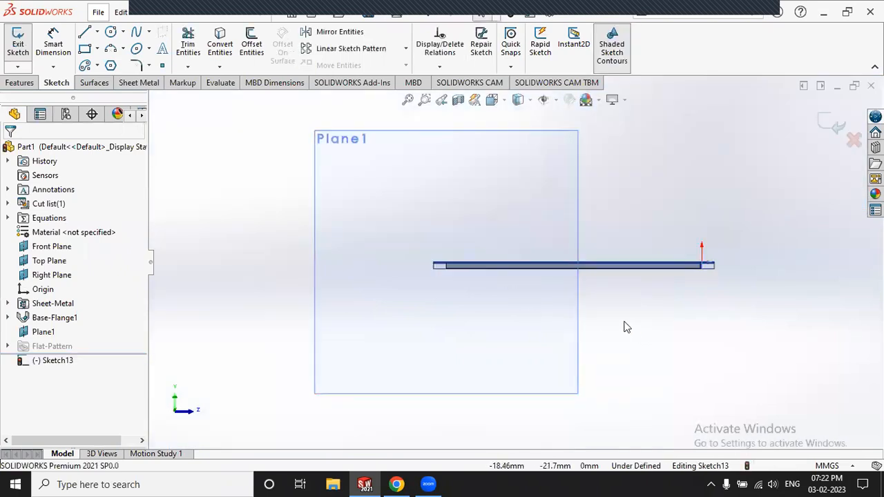
scroll(473, 250, "down", 4)
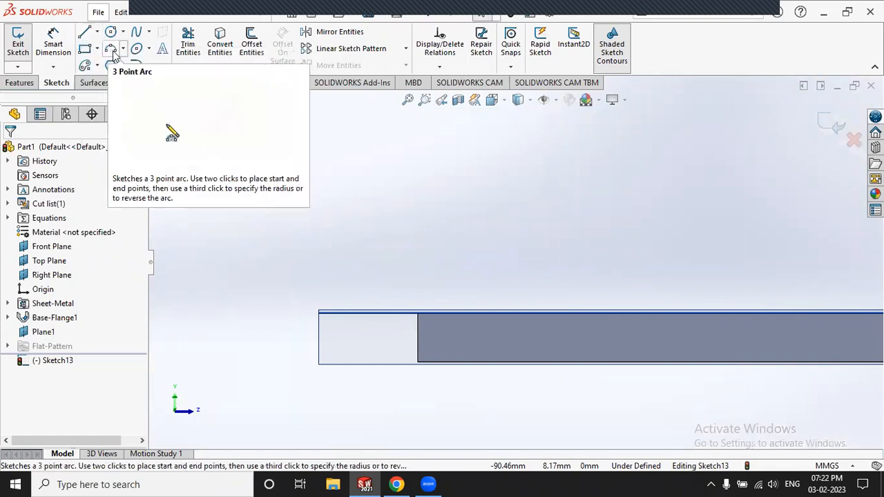
Step: Draw a three-point arc from the plate's lower corner up above the plate
left_click(112, 53)
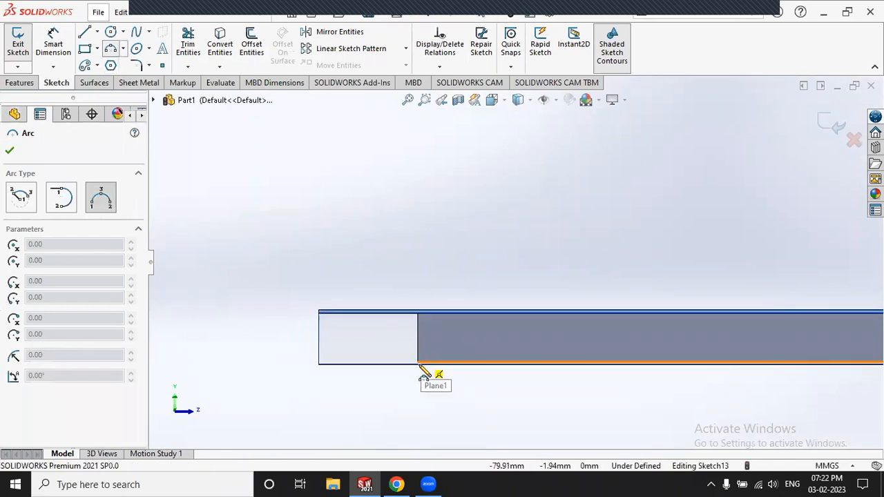
left_click(417, 362)
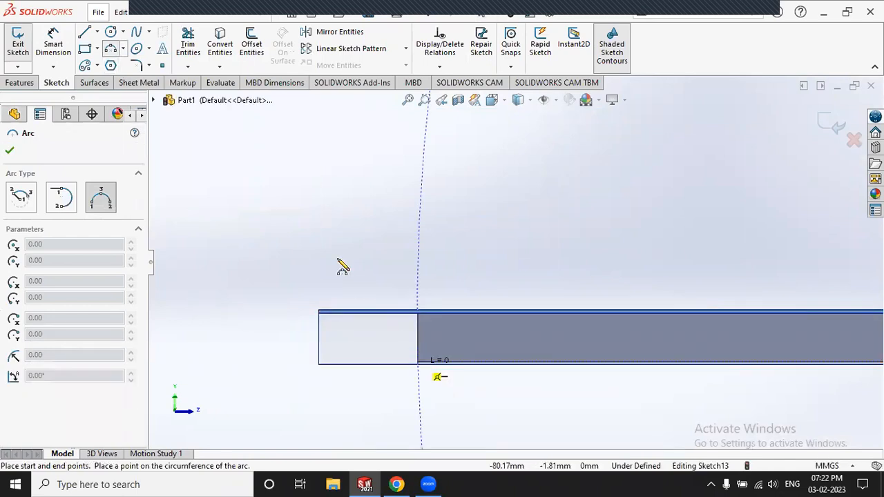
left_click(291, 172)
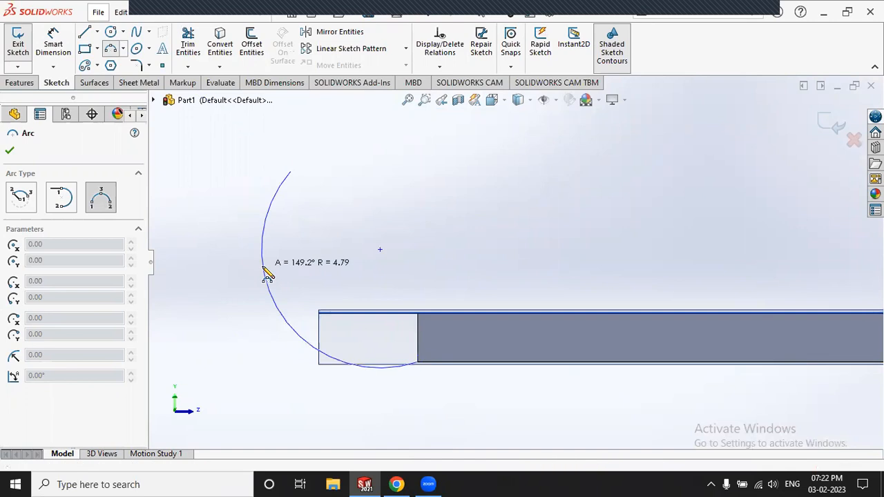
left_click(290, 228)
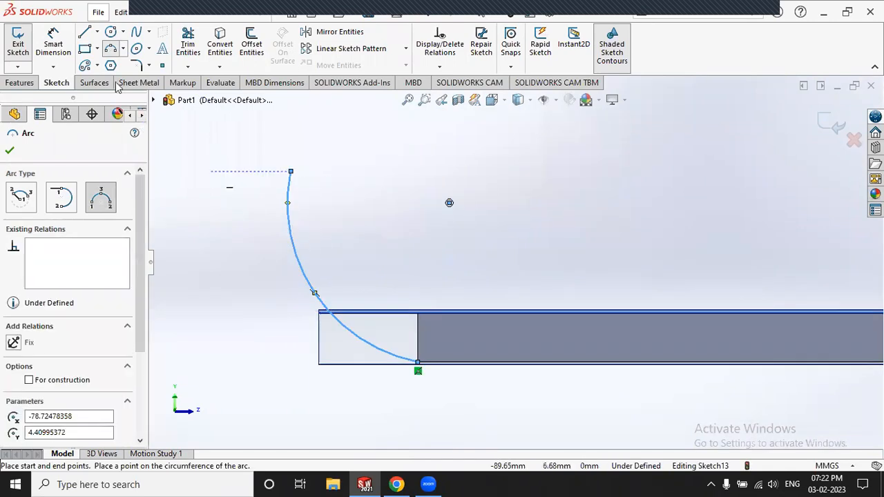
key("Escape")
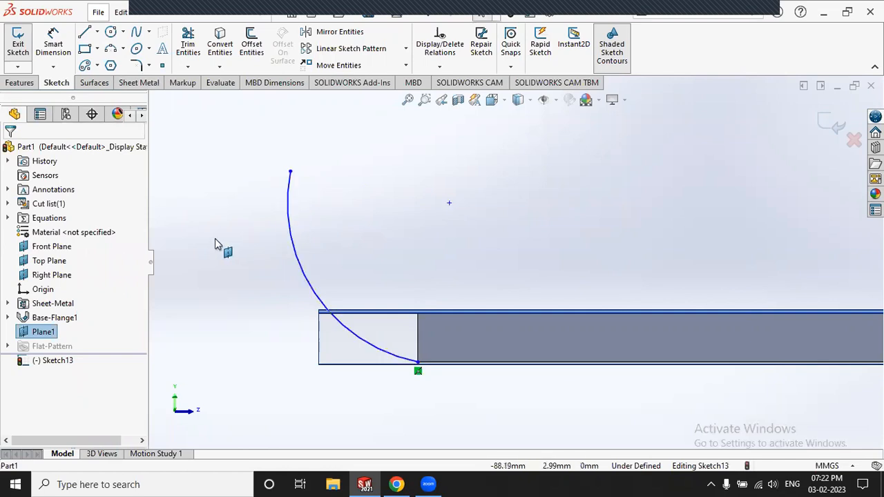
Step: Make the arc tangent to the plate's bottom edge
left_click(288, 215)
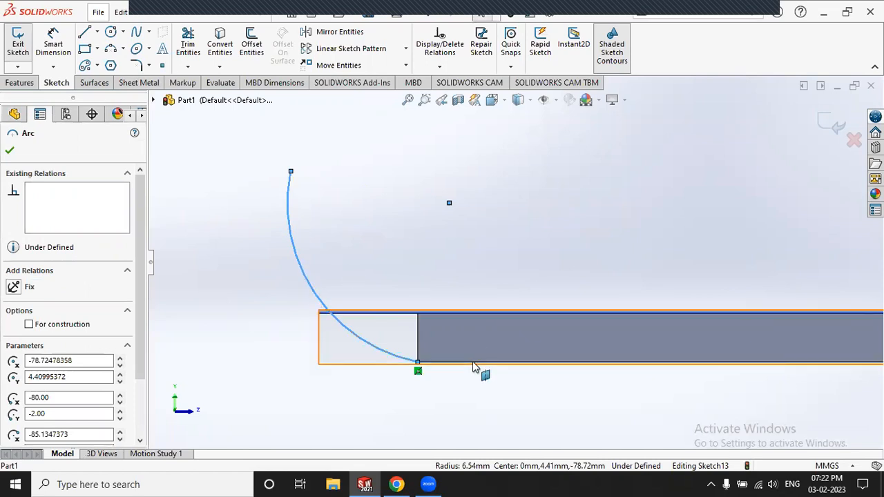
left_click(429, 364, "ctrl")
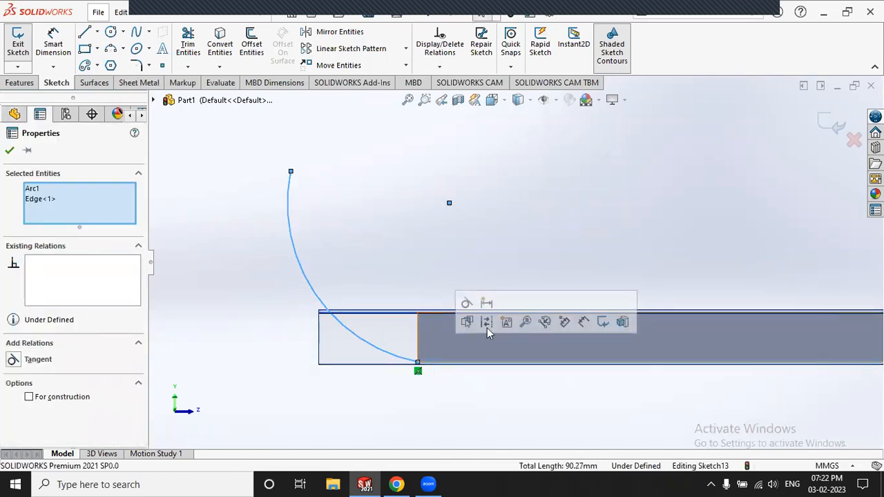
left_click(59, 362)
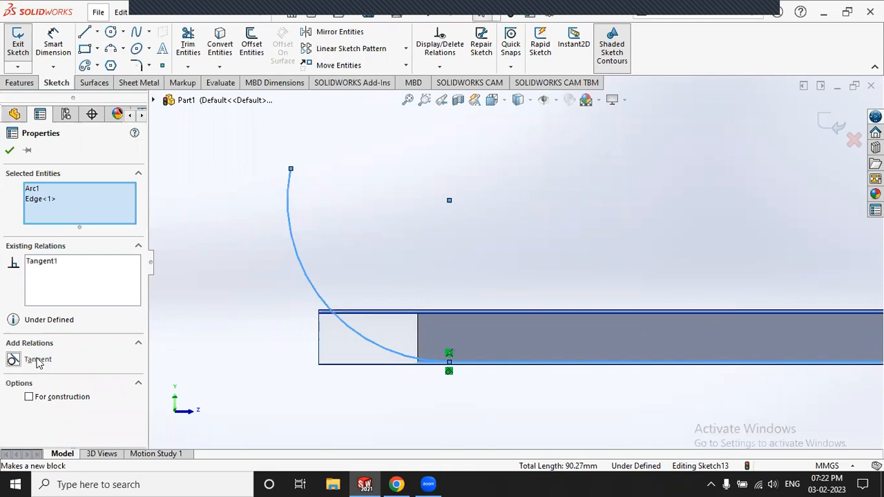
left_click(233, 290)
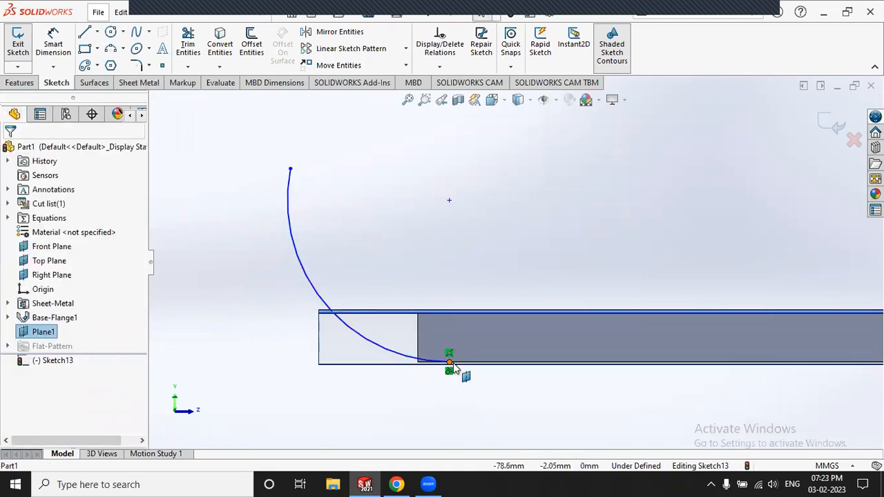
Step: Slide the arc's lower endpoint and make it coincident with the plate corner
left_click(449, 361)
left_click_drag(423, 368, 395, 363)
scroll(422, 386, "down", 6)
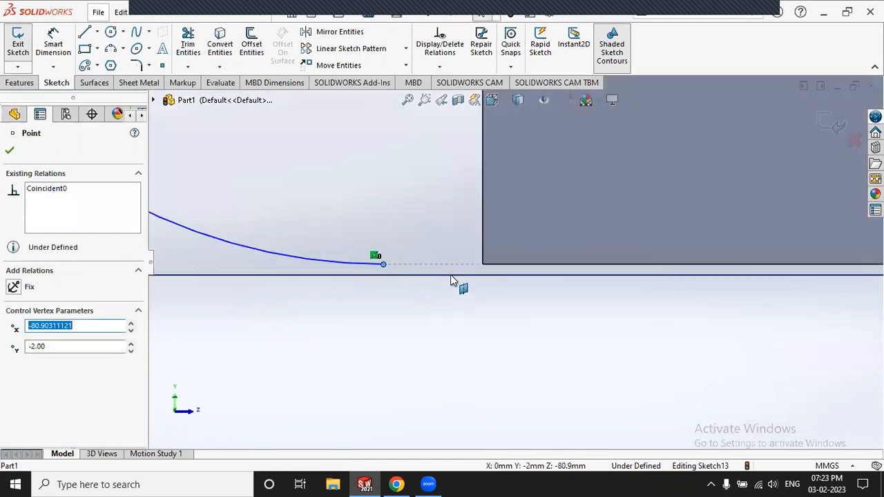
left_click(482, 264, "ctrl")
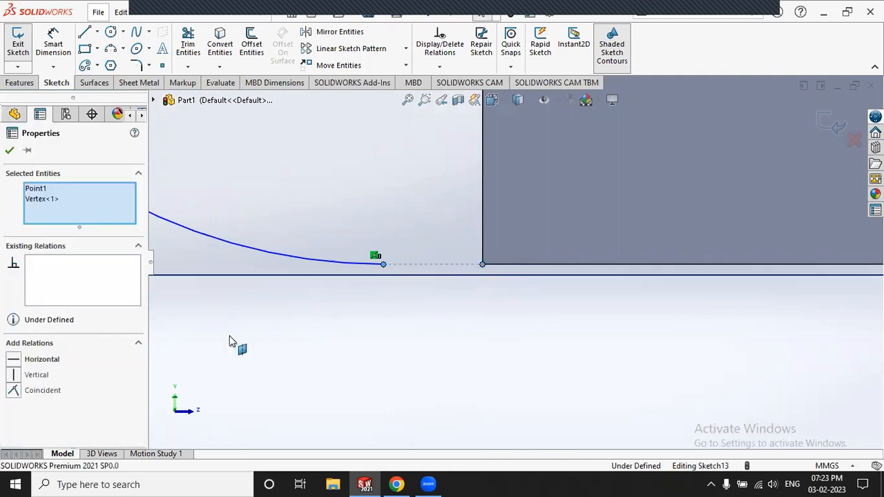
left_click(31, 391)
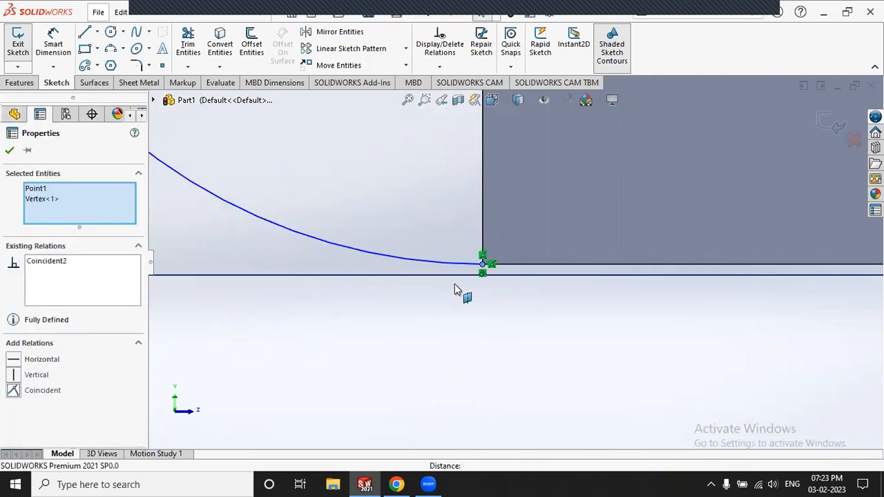
key("Escape")
scroll(503, 263, "down", 3)
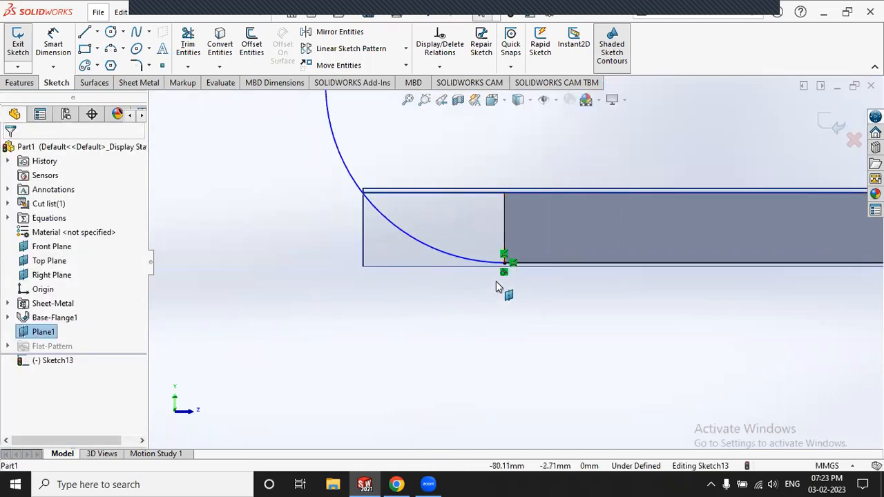
scroll(506, 264, "up", 2)
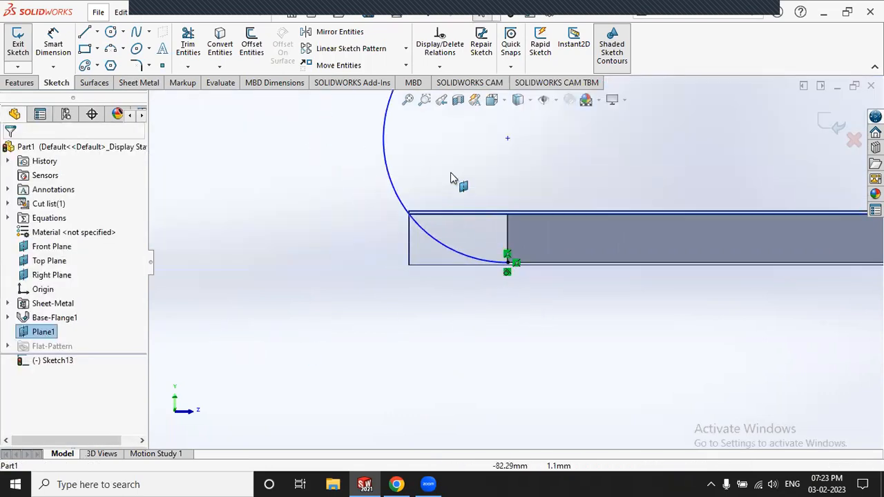
Step: Draw a straight line from the arc's upper end rising up and to the right
left_click(85, 32)
scroll(491, 154, "up", 3)
scroll(491, 152, "down", 4)
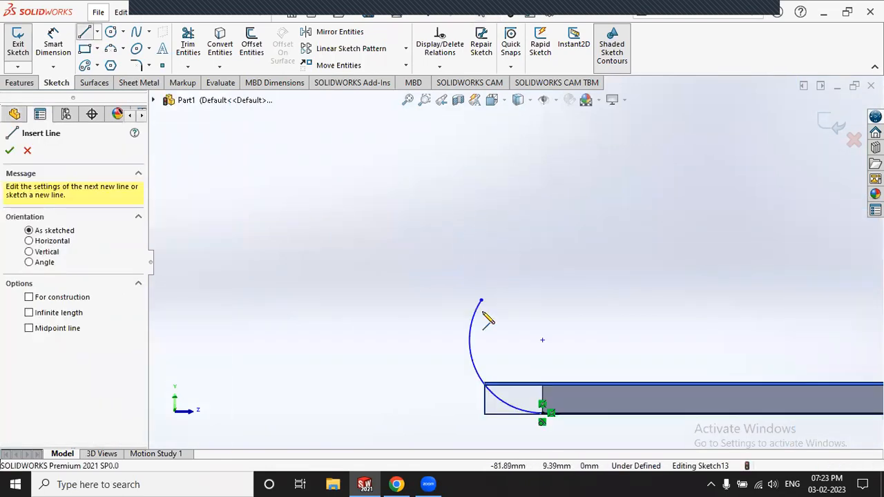
left_click(482, 301)
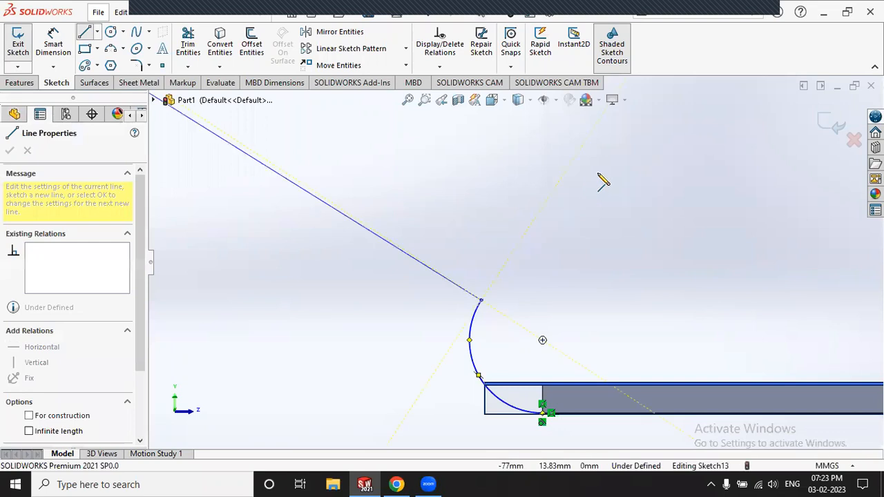
left_click(542, 152)
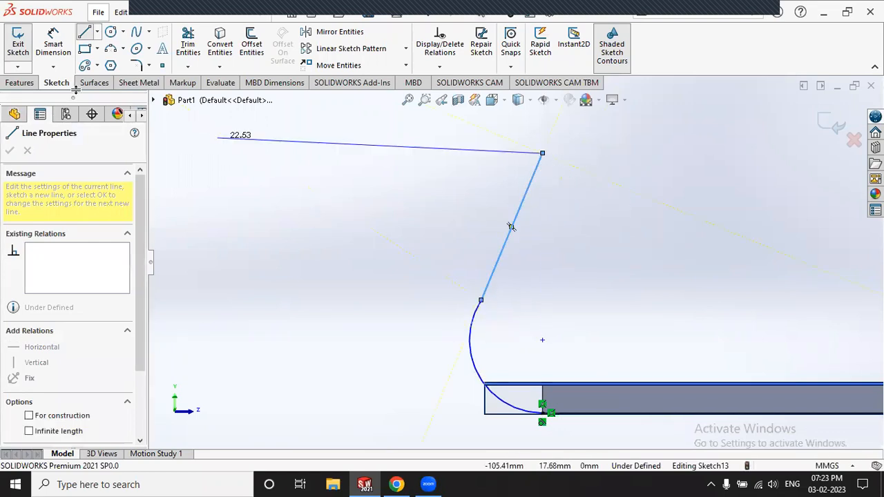
key("Escape")
key("Escape")
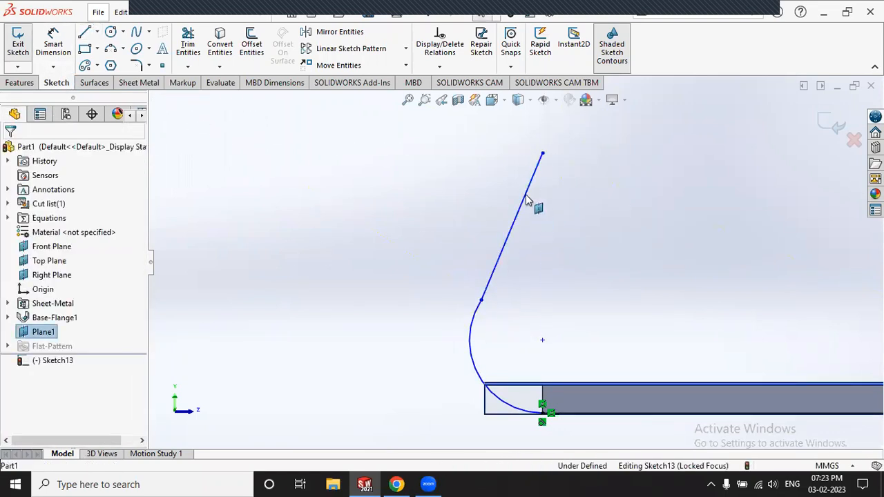
Step: Add a Tangent relation between the new line and the arc
left_click(531, 192)
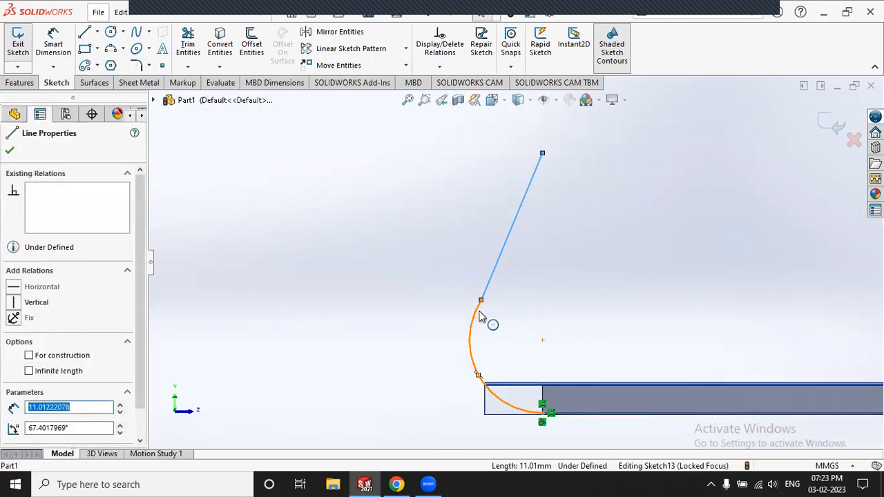
left_click(477, 316, "ctrl")
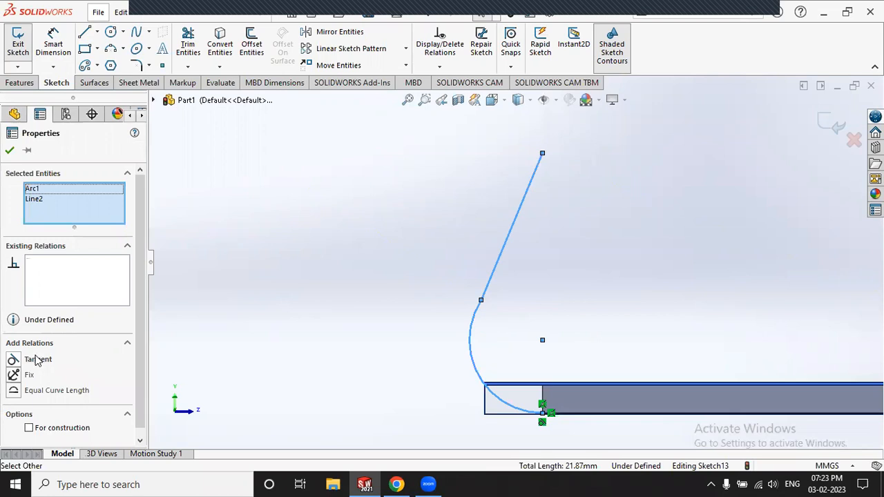
left_click(38, 360)
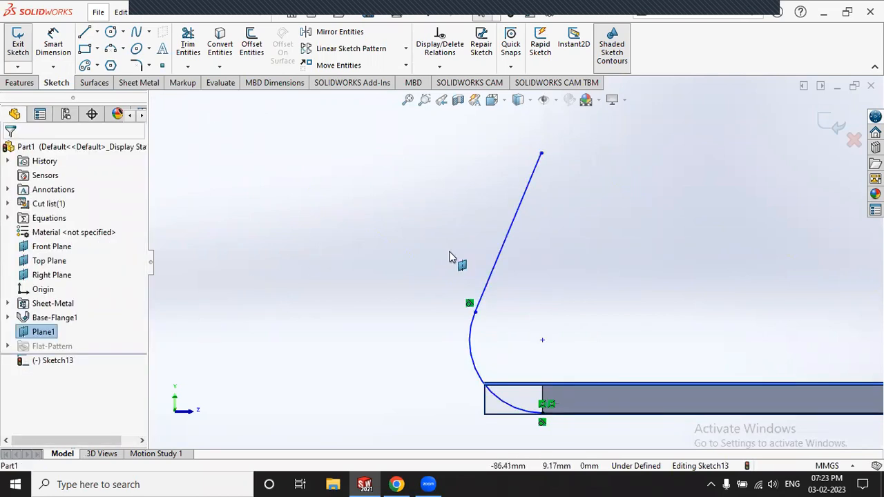
scroll(515, 265, "up", 3)
Step: Draw a 3-point arc ending at the line's top end, curving back above it
left_click(111, 49)
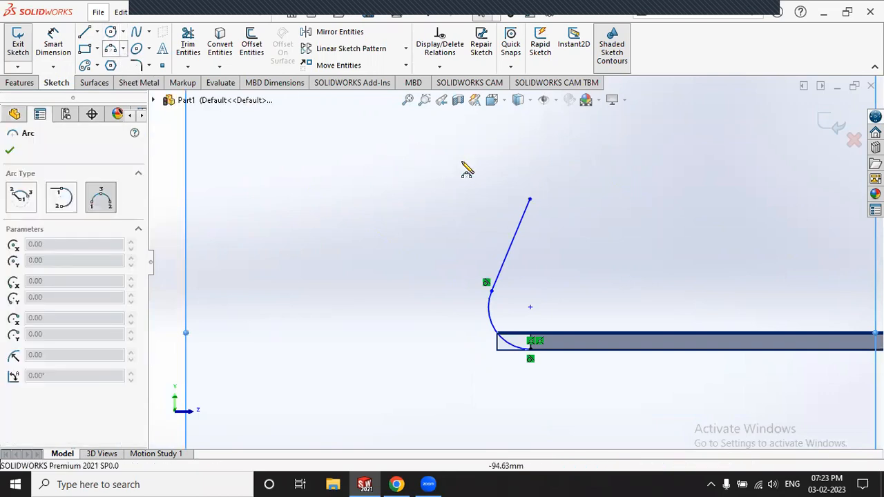
left_click(481, 135)
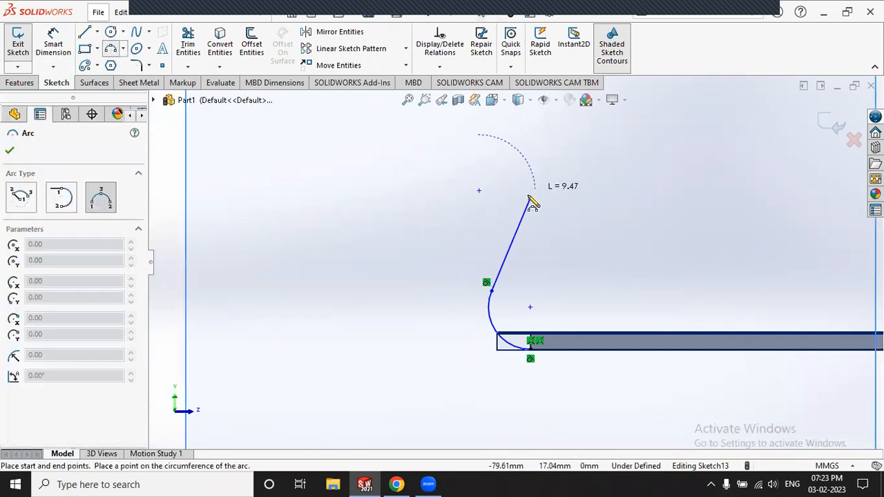
left_click(530, 200)
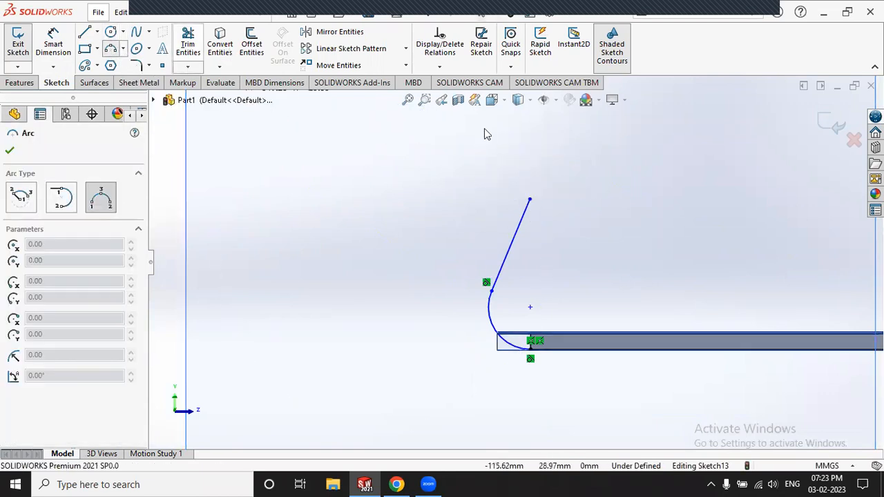
left_click(520, 161)
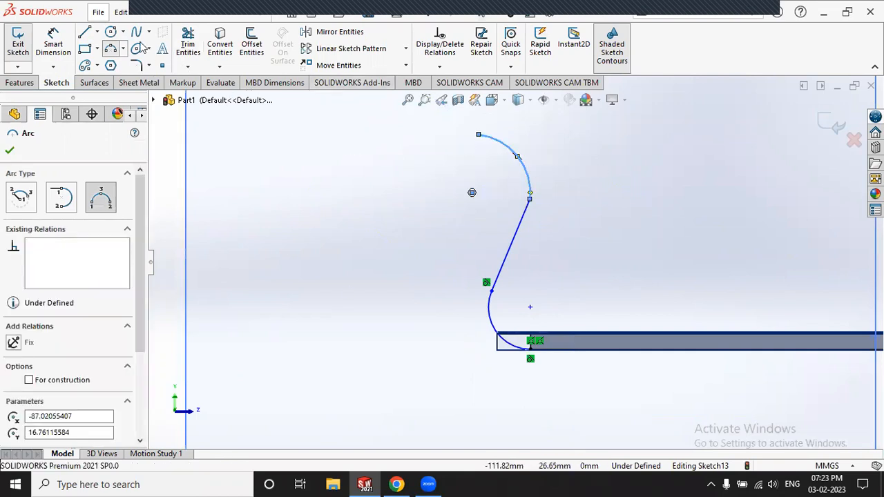
key("Escape")
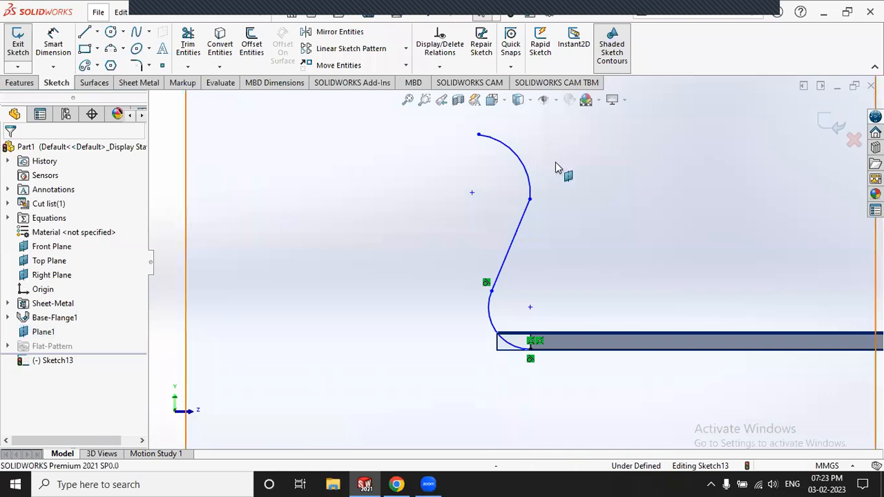
Step: Make the top arc tangent to the line, completing the S-curve profile
scroll(555, 170, "down", 3)
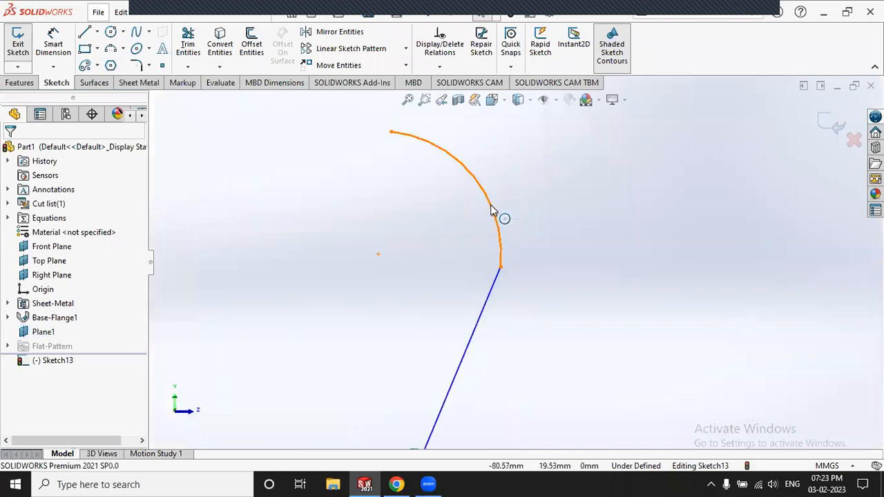
left_click(500, 215)
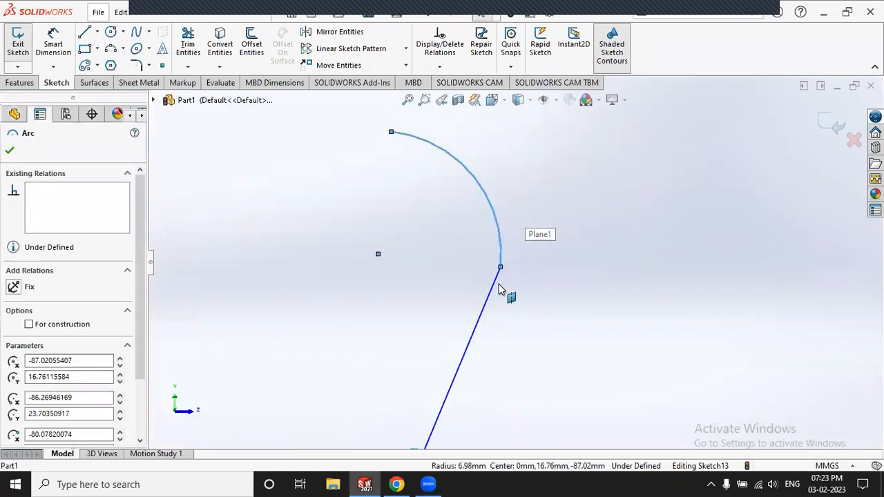
left_click(506, 255, "ctrl")
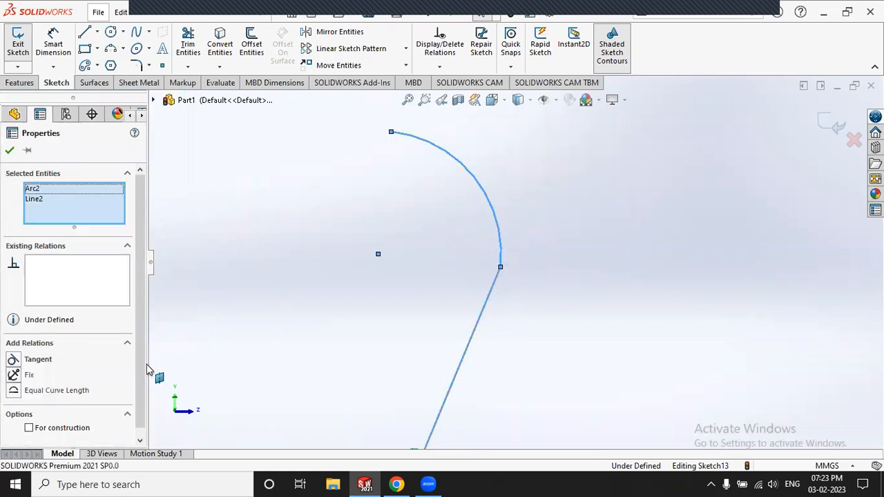
left_click(38, 361)
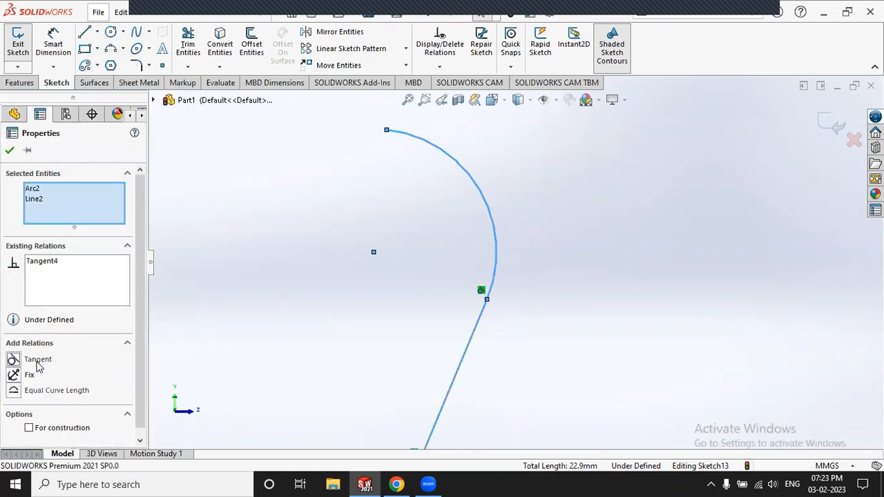
left_click(10, 150)
key("z")
scroll(278, 185, "up", 6)
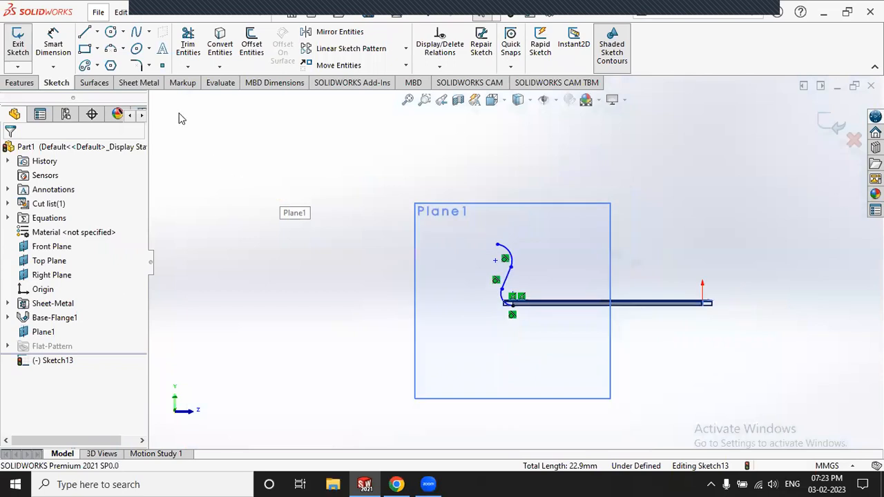
Step: Exit the sketch and create Miter Flange1 along the plate's long edge using the S-shaped Sketch13 profile
left_click(19, 40)
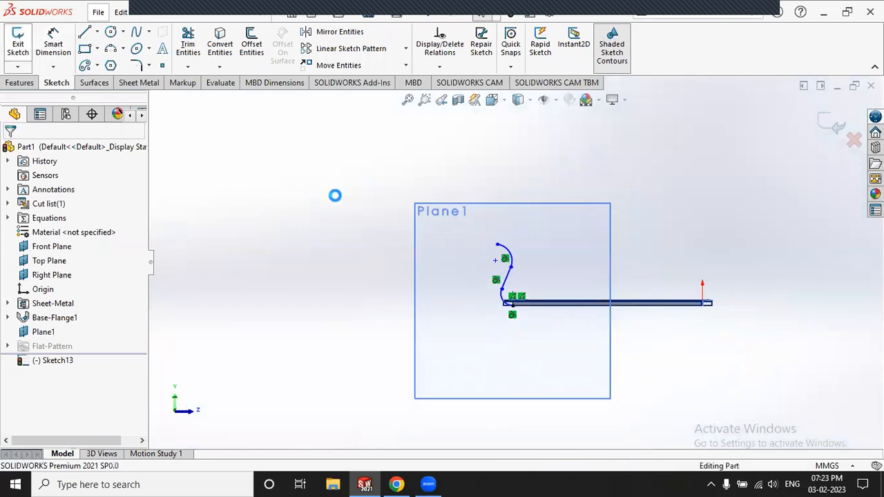
scroll(532, 266, "down", 5)
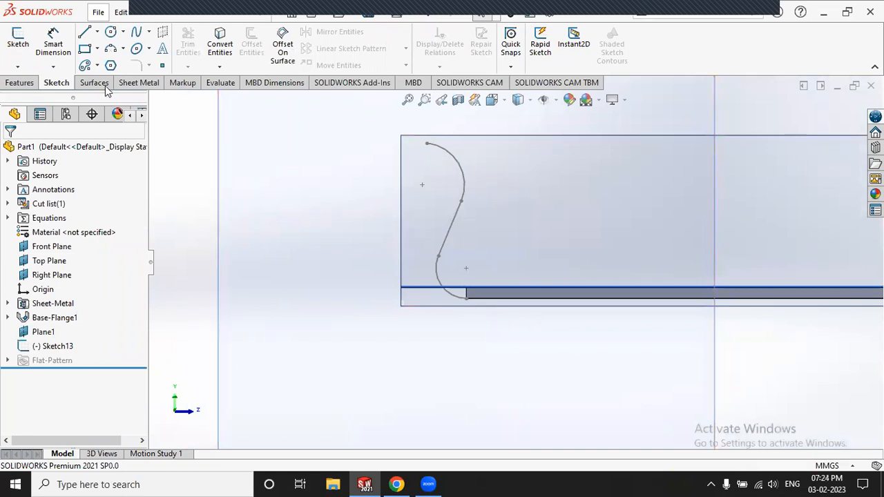
left_click(141, 83)
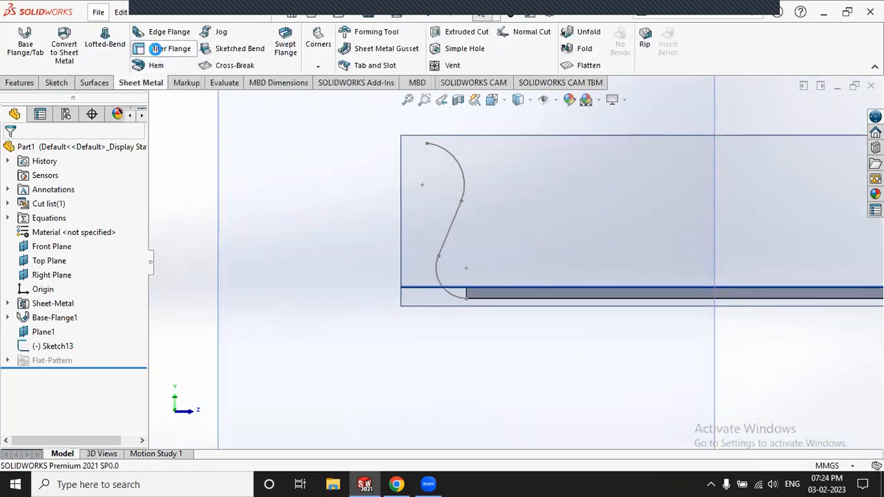
left_click(155, 49)
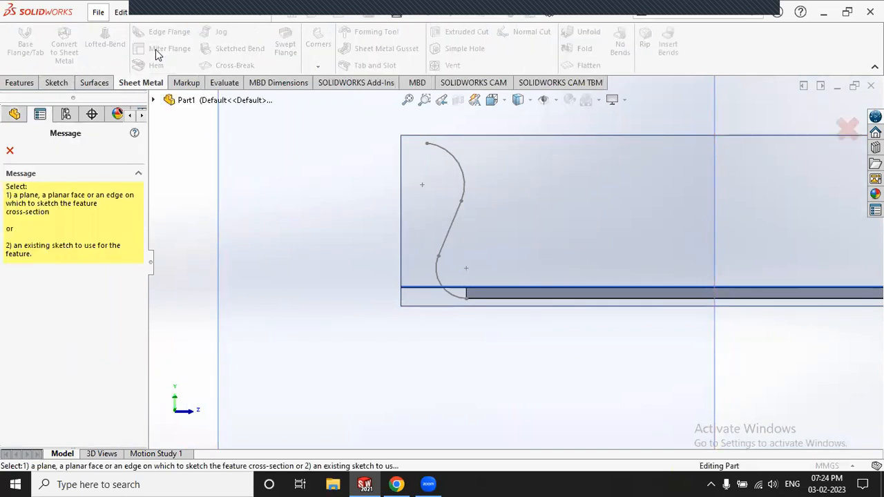
left_click(454, 215)
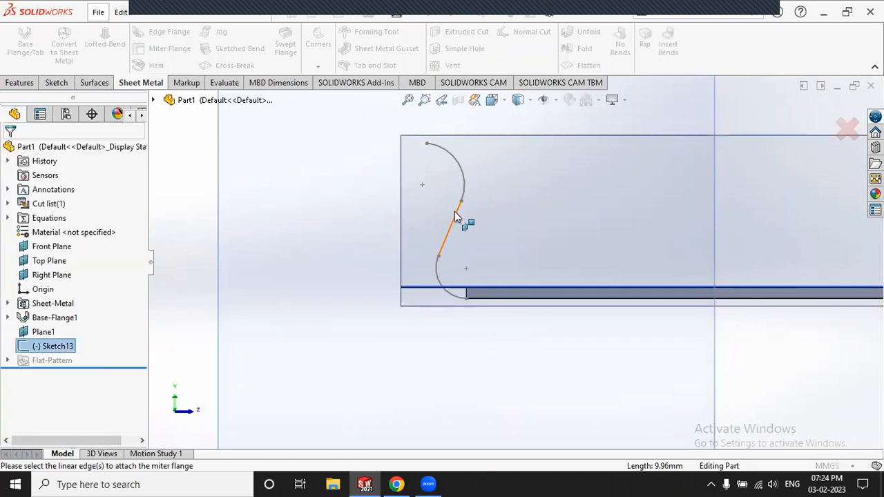
middle_click_drag(341, 218, 381, 237)
scroll(525, 274, "down", 3)
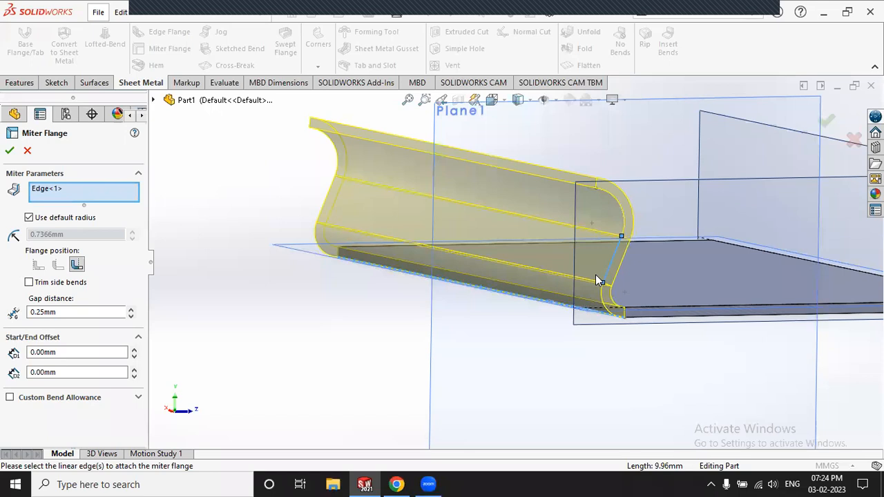
scroll(644, 258, "down", 2)
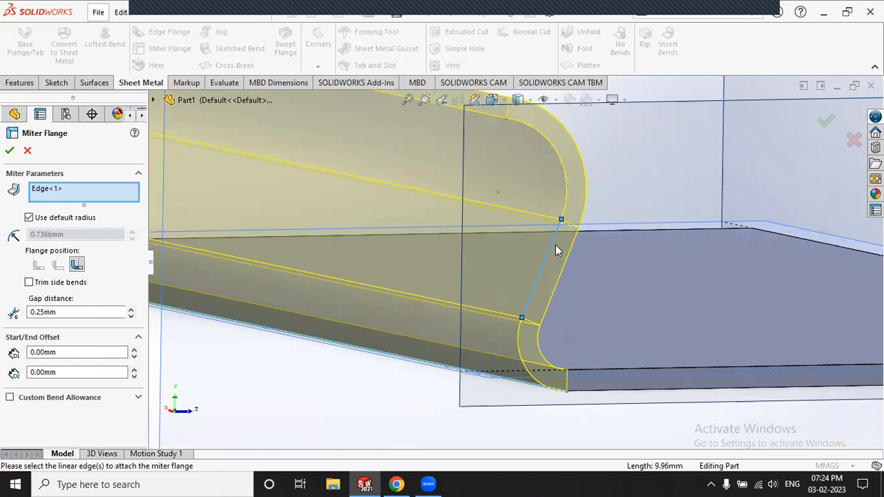
left_click(9, 151)
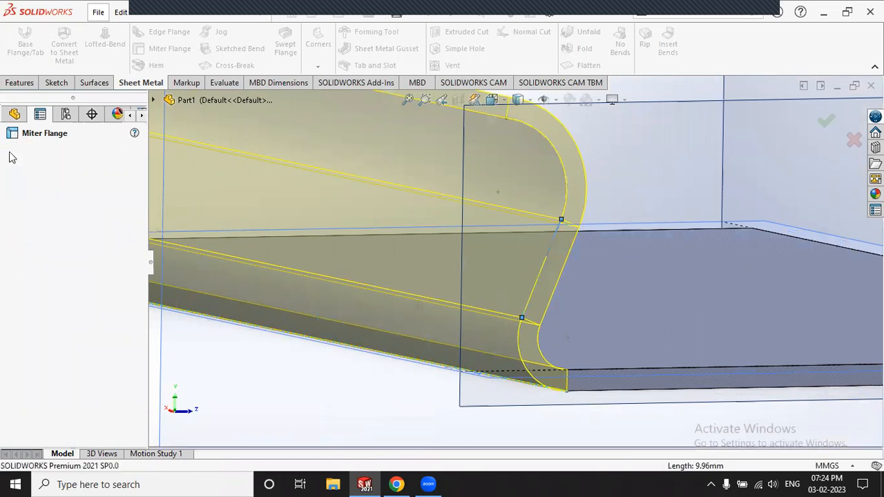
scroll(241, 258, "up", 3)
scroll(241, 209, "up", 3)
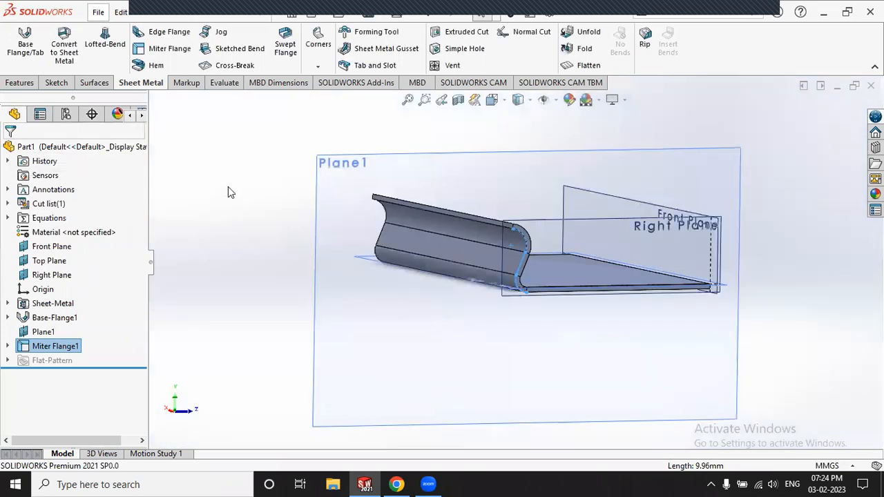
left_click(275, 221)
mouse_move(275, 227)
middle_mouse_down()
mouse_move(242, 223)
mouse_move(280, 241)
middle_mouse_up()
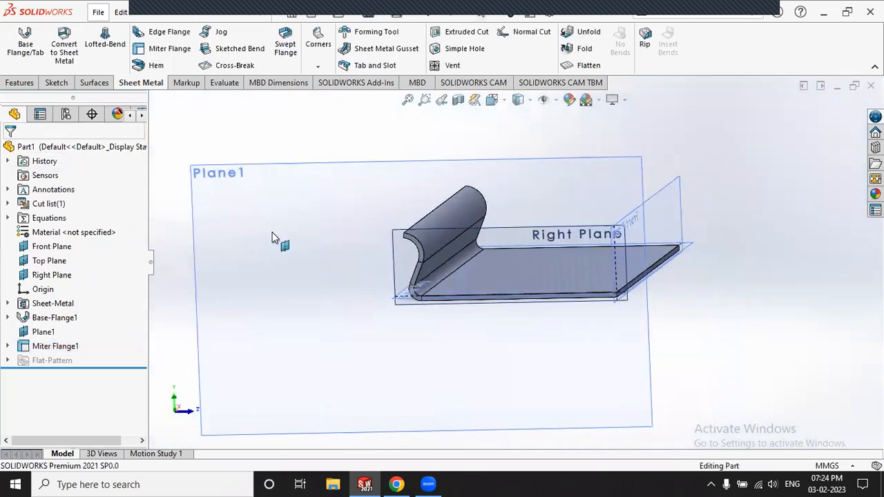
scroll(423, 283, "down", 5)
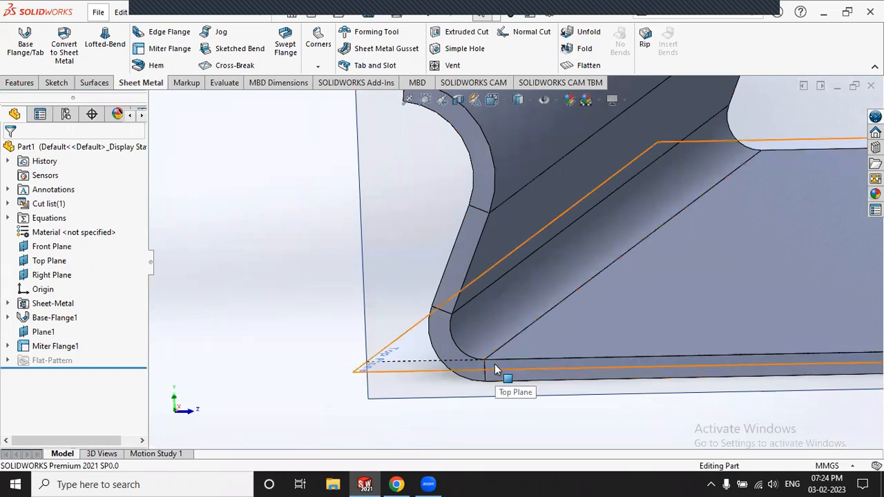
left_click(51, 349)
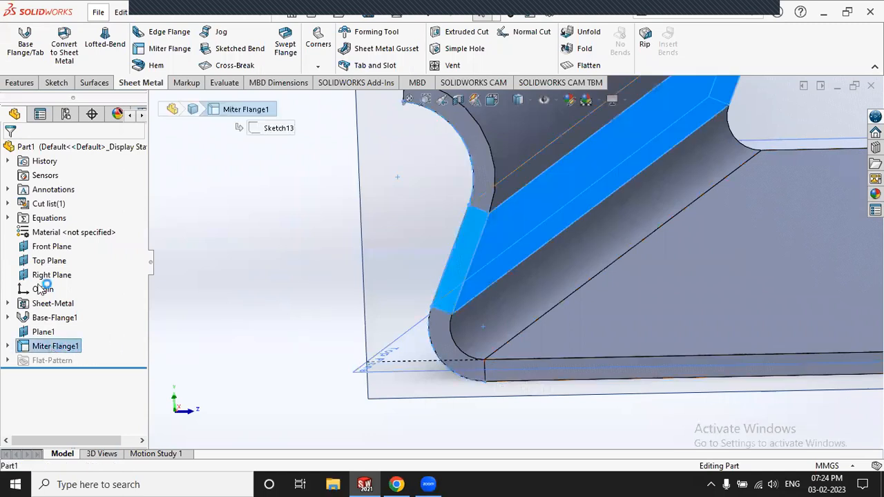
left_click(56, 345)
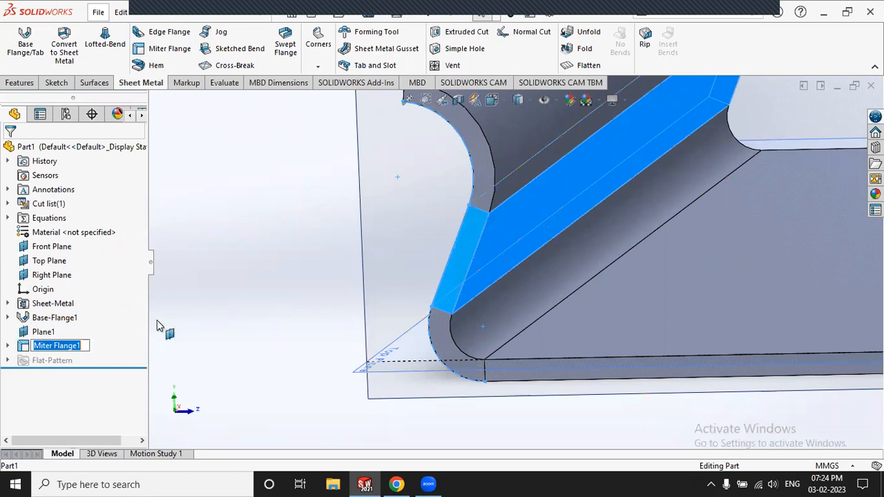
left_click(90, 337)
left_click(65, 346)
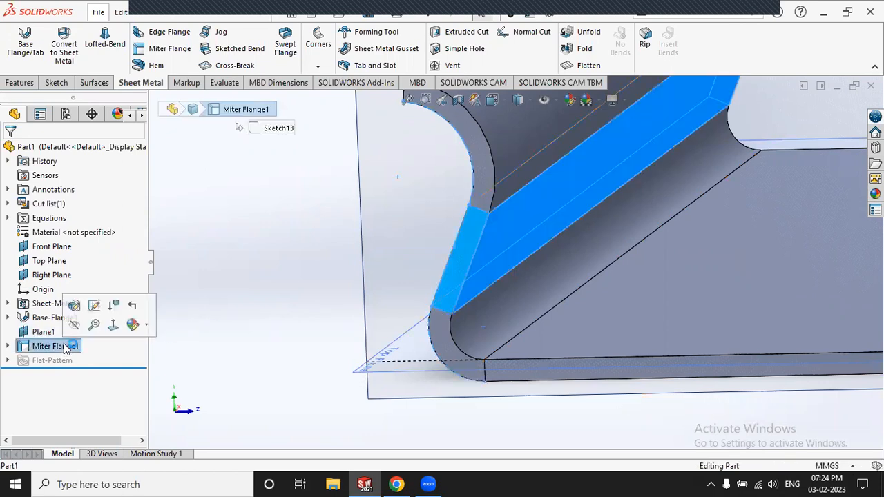
Step: Edit Miter Flange1 to a 30 mm start offset and a 20 mm end offset
left_click(76, 306)
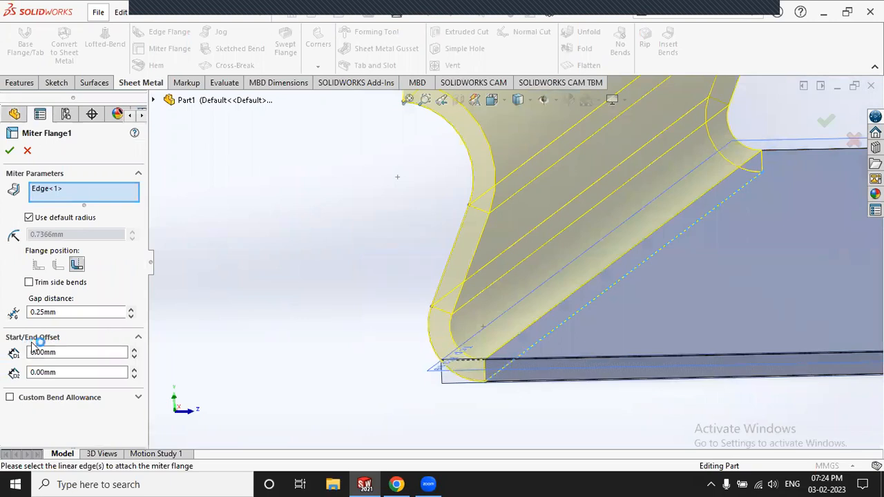
left_click(134, 348)
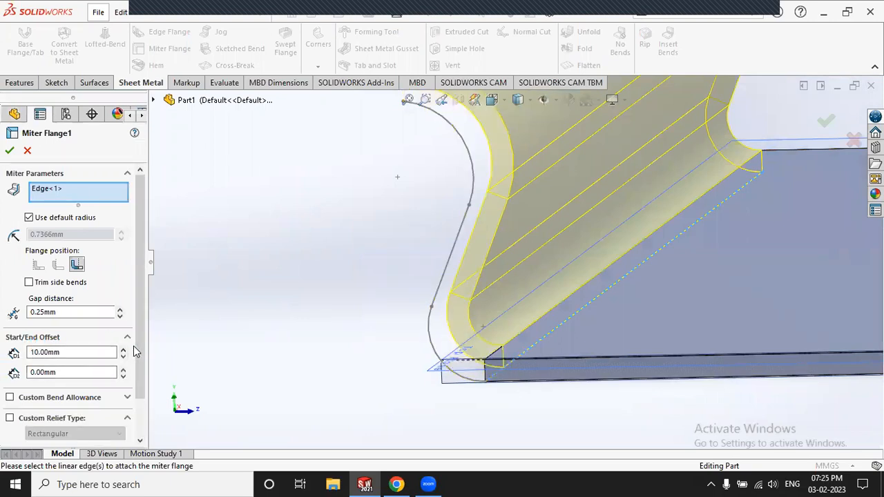
scroll(543, 348, "down", 4)
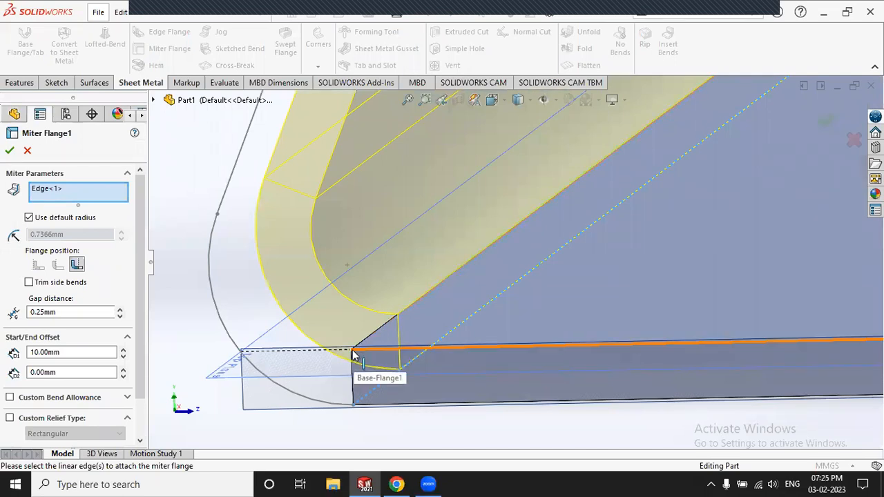
left_click(124, 350)
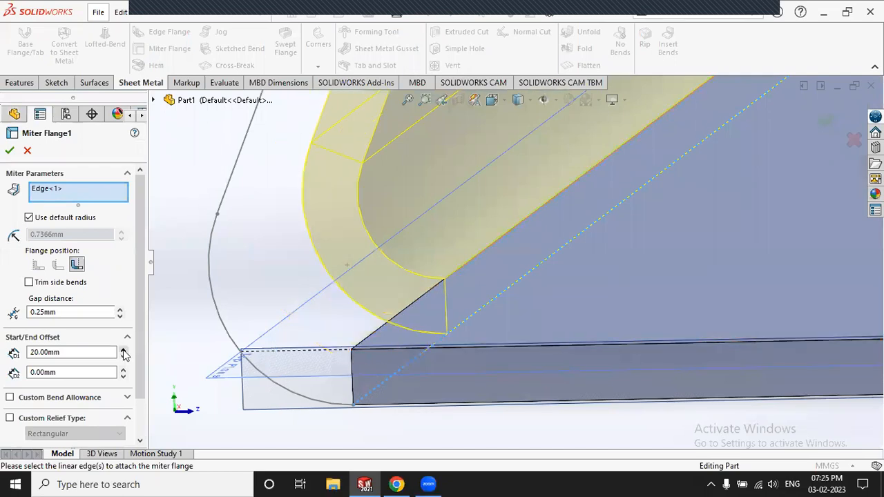
left_click(124, 350)
scroll(267, 228, "up", 7)
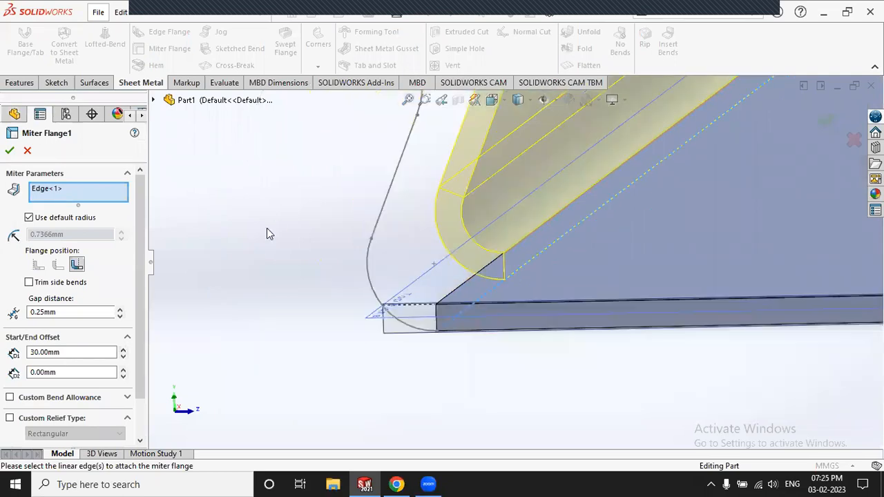
scroll(680, 124, "down", 4)
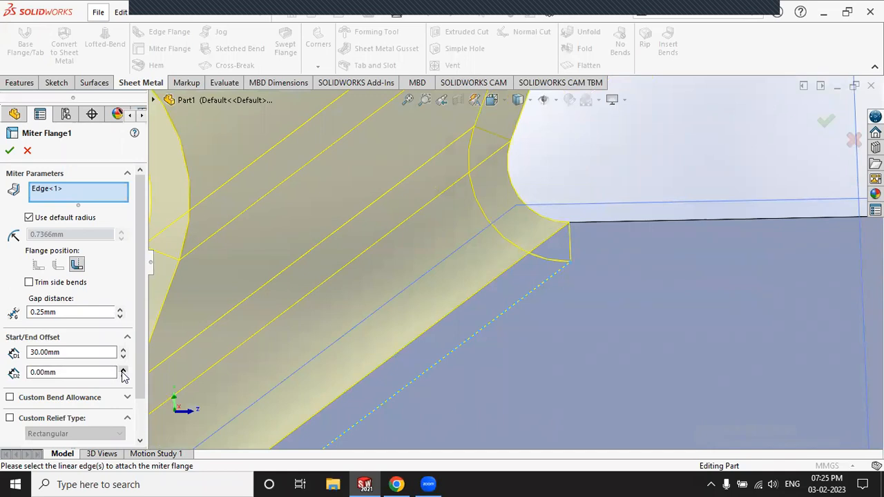
left_click(123, 374)
left_click(123, 373)
scroll(524, 232, "up", 3)
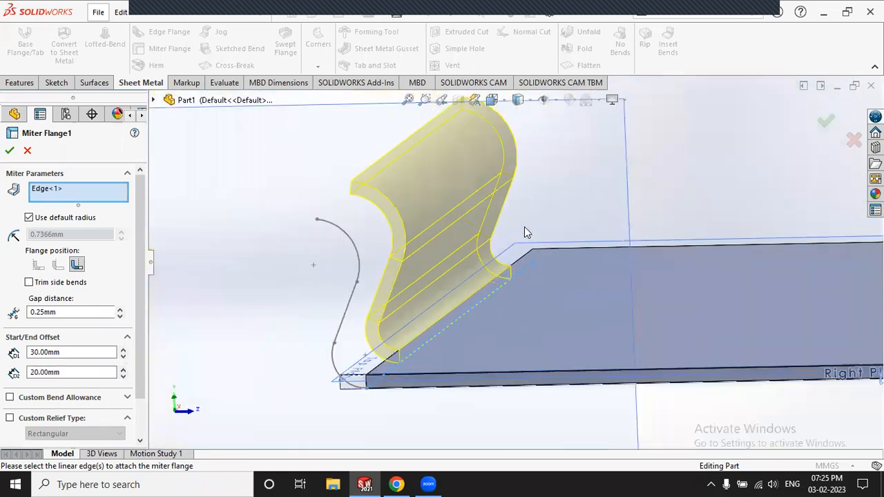
left_click(10, 150)
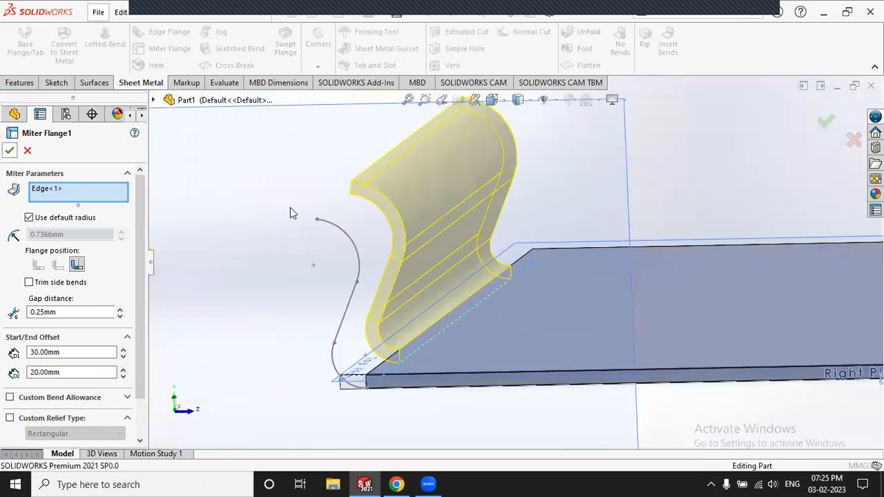
scroll(291, 209, "up", 3)
middle_click_drag(290, 210, 319, 260)
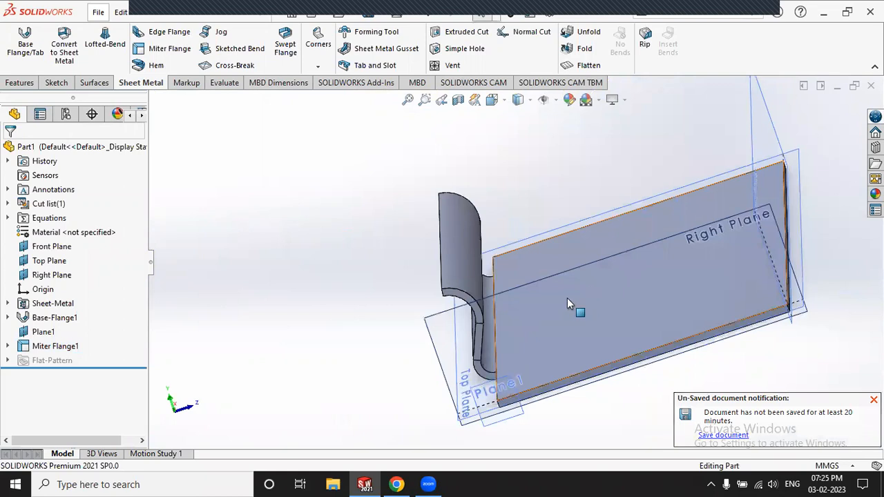
scroll(567, 298, "down", 3)
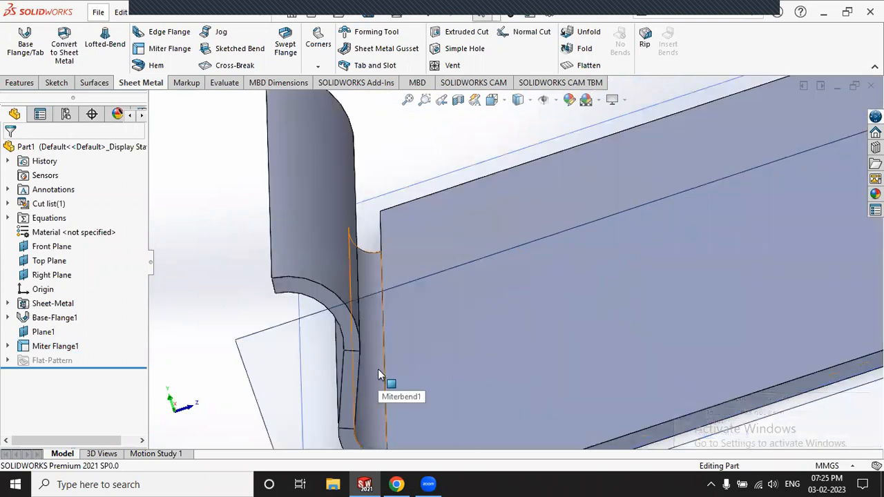
Step: Zoom in on the miter bend and bring up the Hem tool from the Sheet Metal tab
scroll(325, 314, "up", 4)
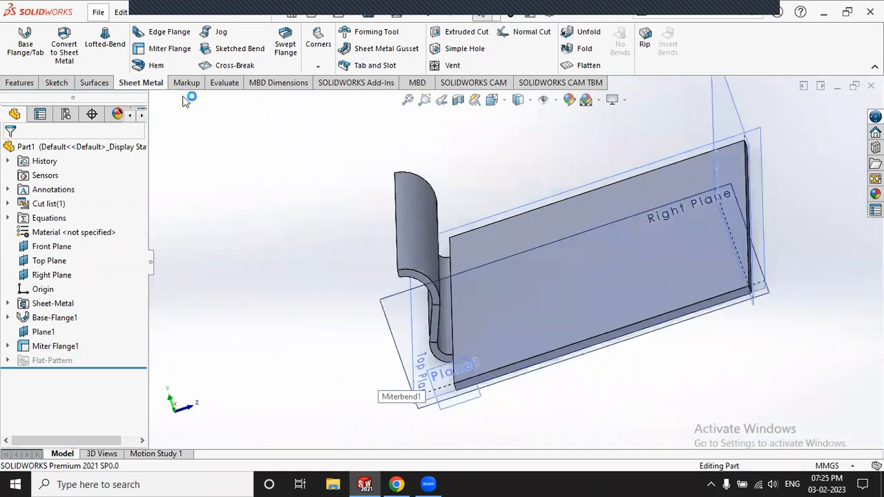
left_click(177, 63)
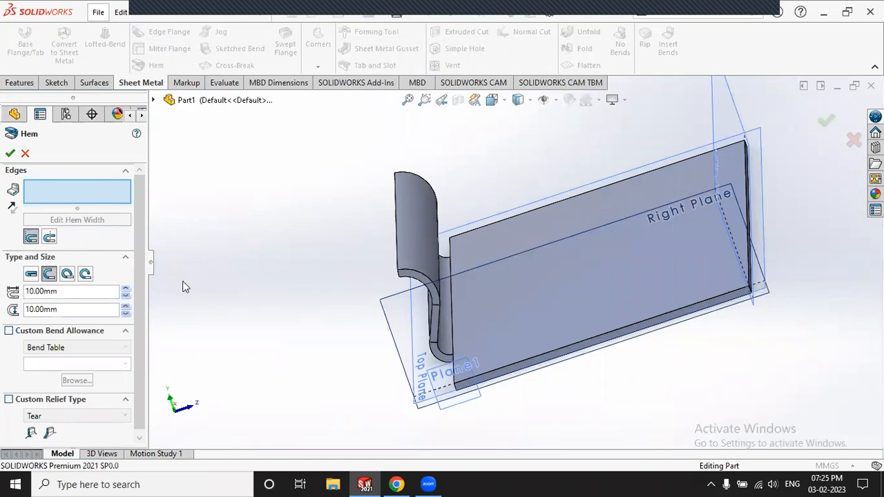
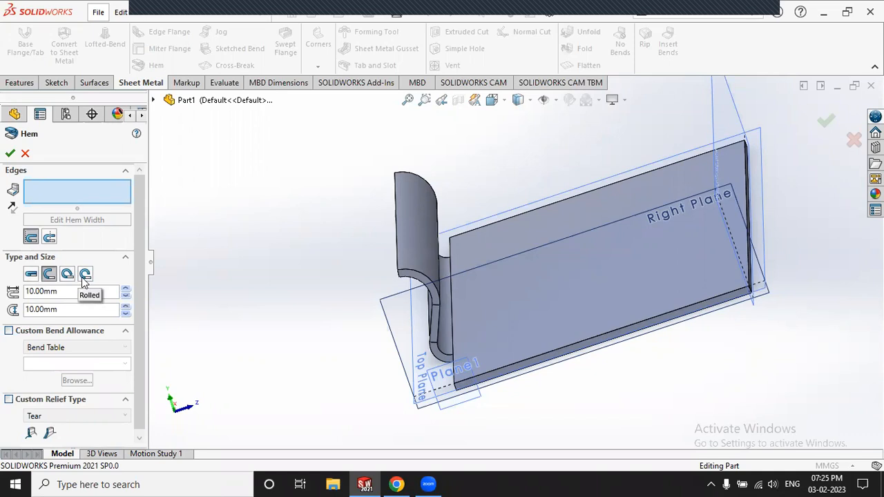
Step: Make the hem Closed and apply it to the sheet's end edge
left_click(31, 274)
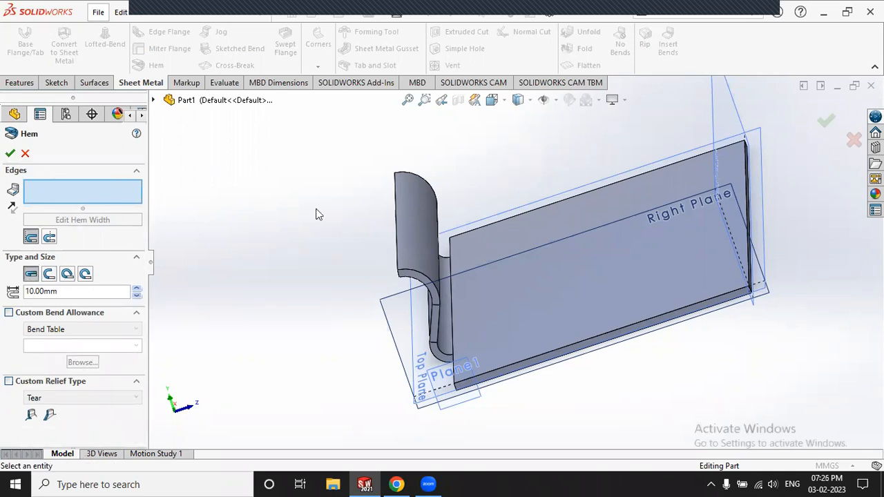
scroll(737, 231, "down", 2)
scroll(737, 232, "down", 2)
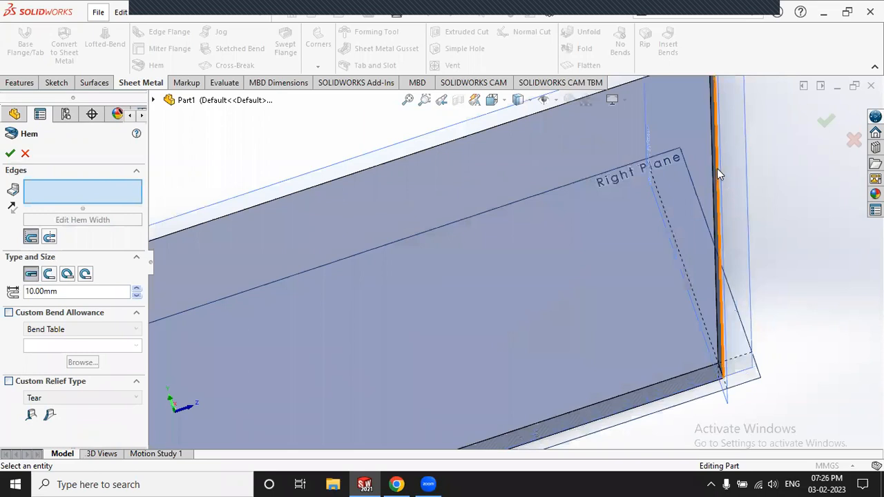
left_click(710, 164)
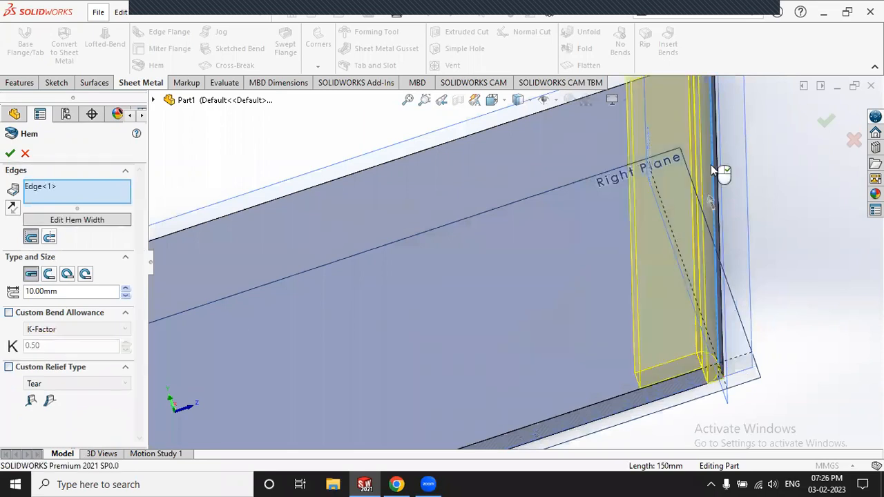
Step: Zoom and orbit around the 10 mm closed hem preview to inspect it edge-on and from above
scroll(414, 228, "up", 3)
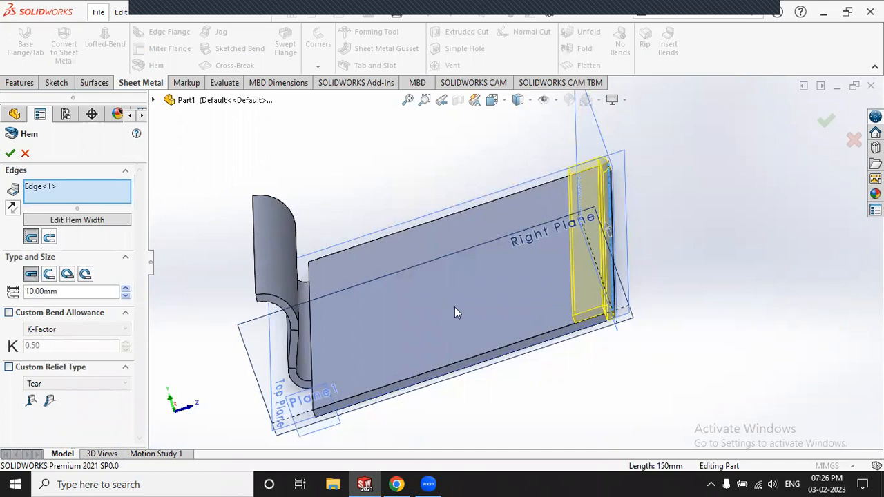
middle_click_drag(545, 331, 540, 292)
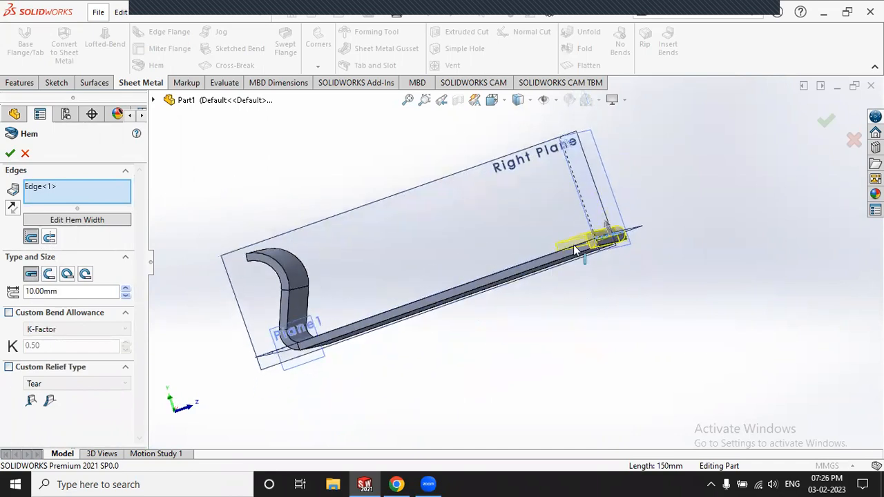
scroll(495, 251, "down", 6)
scroll(527, 288, "down", 3)
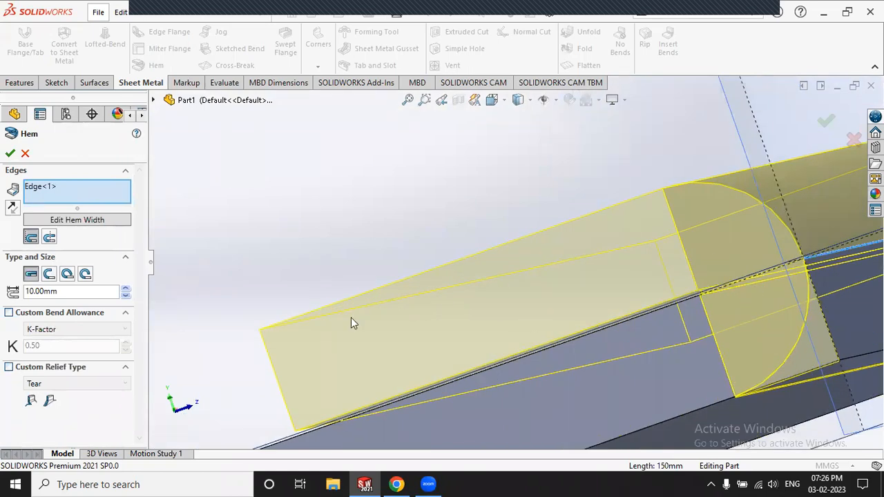
scroll(471, 289, "up", 5)
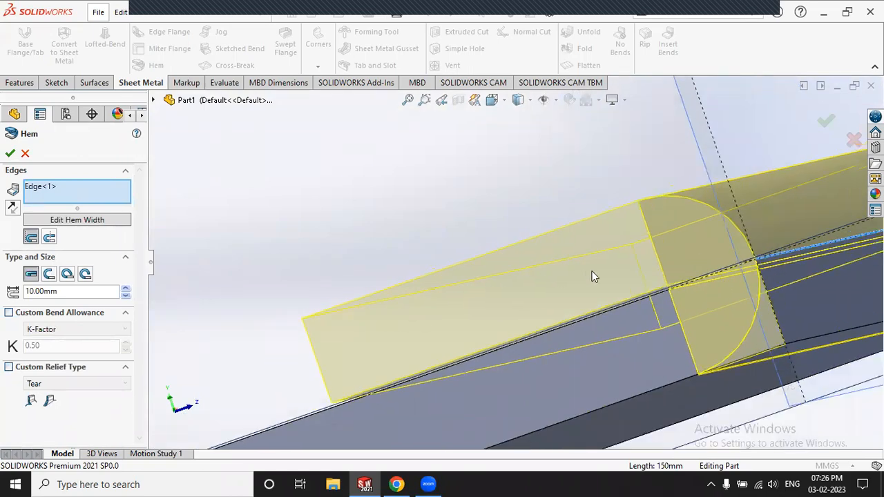
scroll(555, 267, "down", 3)
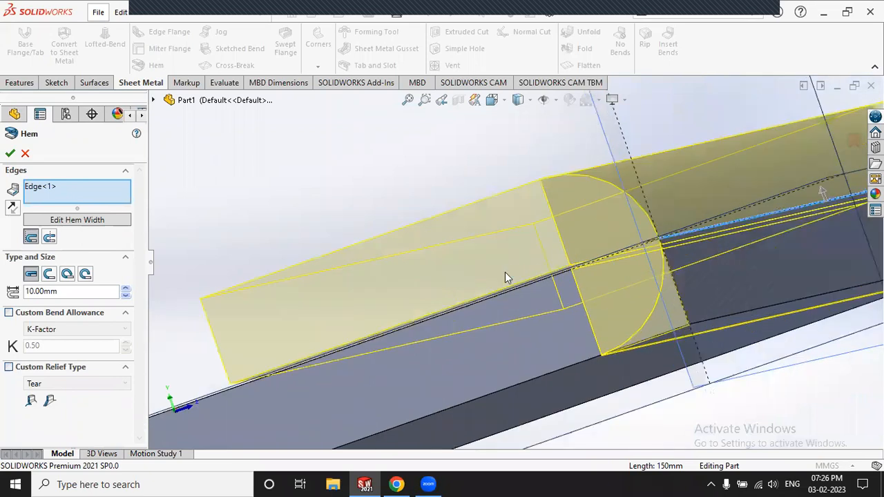
middle_click_drag(484, 235, 448, 279)
scroll(376, 327, "down", 2)
scroll(407, 302, "down", 4)
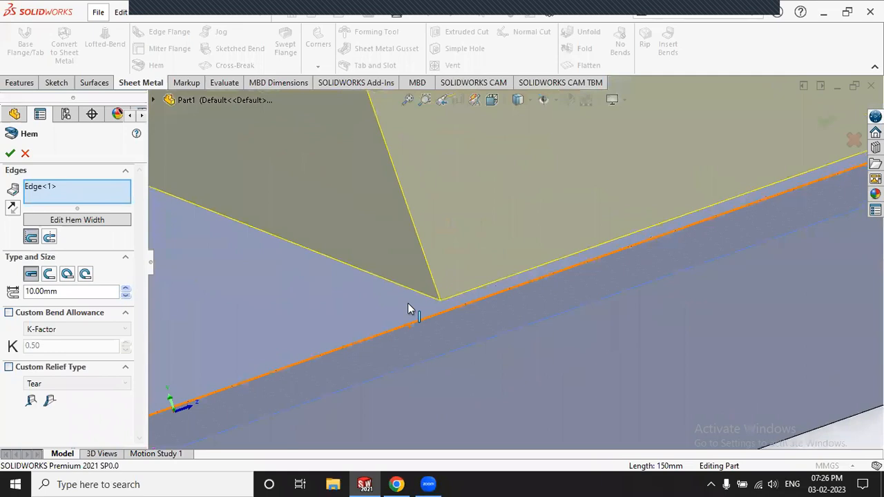
scroll(483, 285, "down", 1)
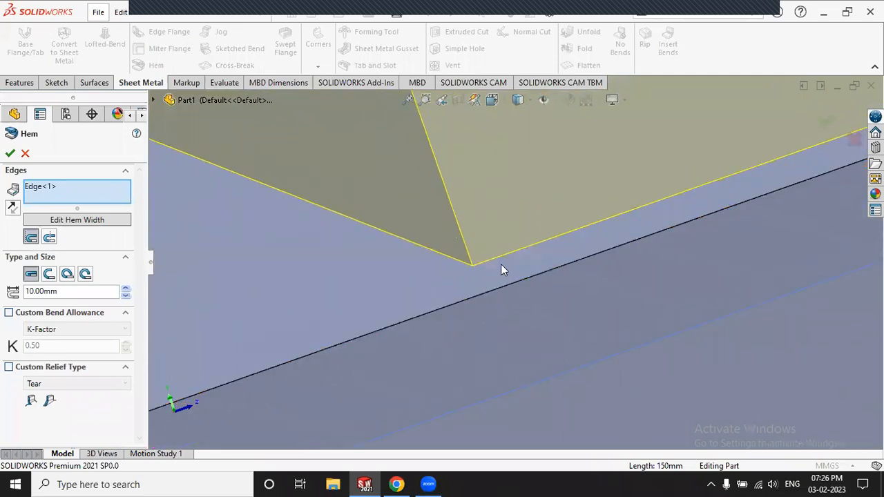
scroll(504, 260, "up", 3)
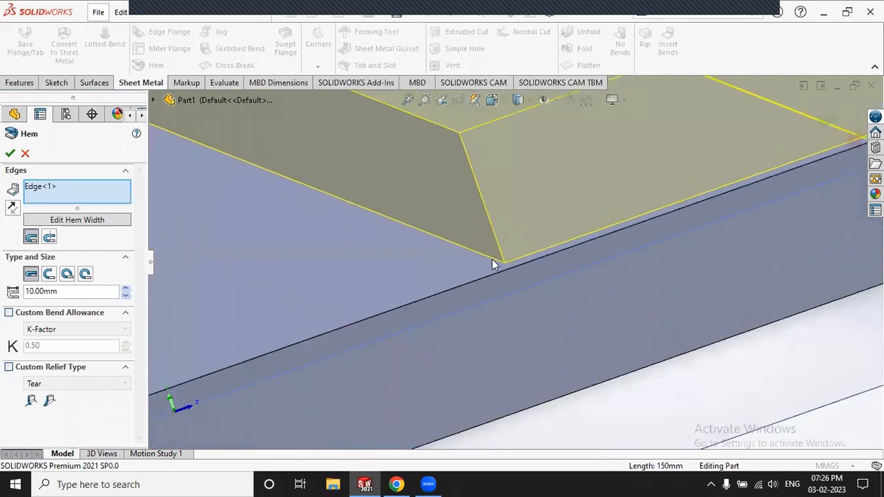
scroll(491, 259, "up", 3)
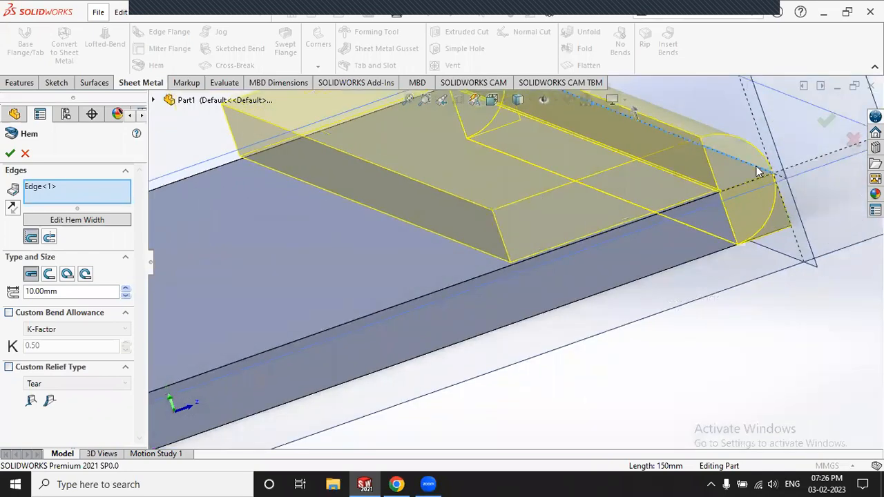
scroll(732, 190, "down", 6)
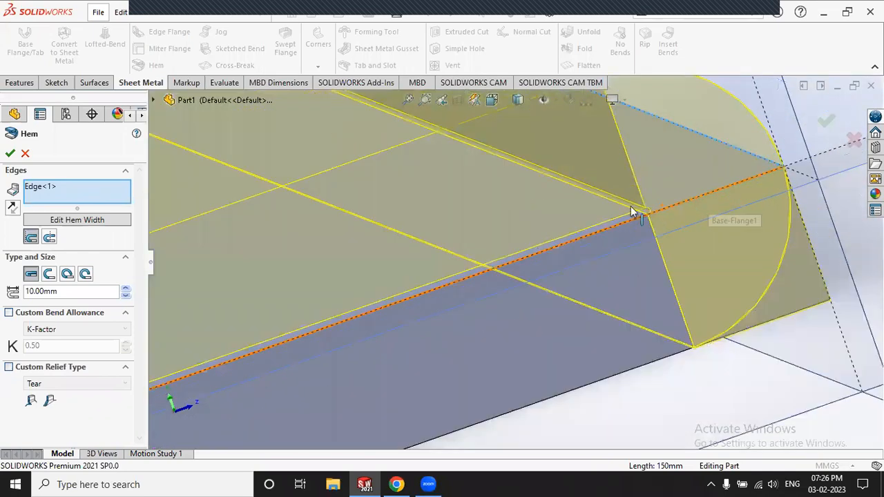
scroll(543, 243, "down", 2)
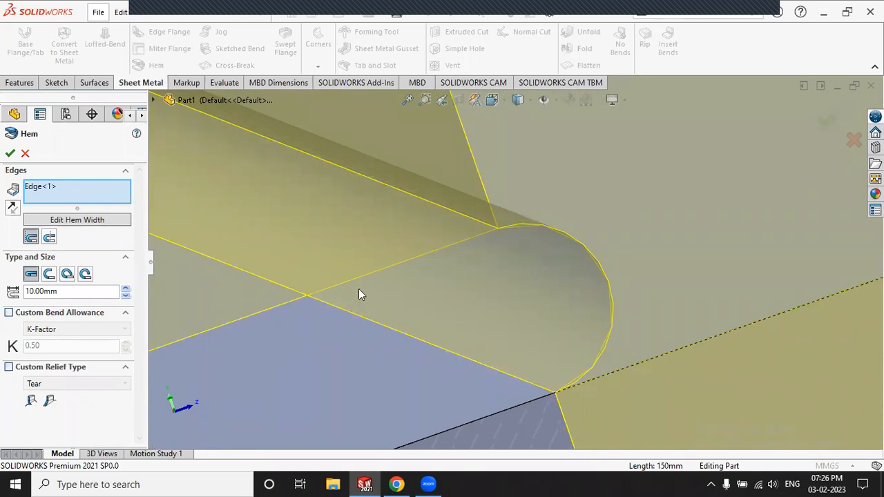
scroll(350, 279, "up", 5)
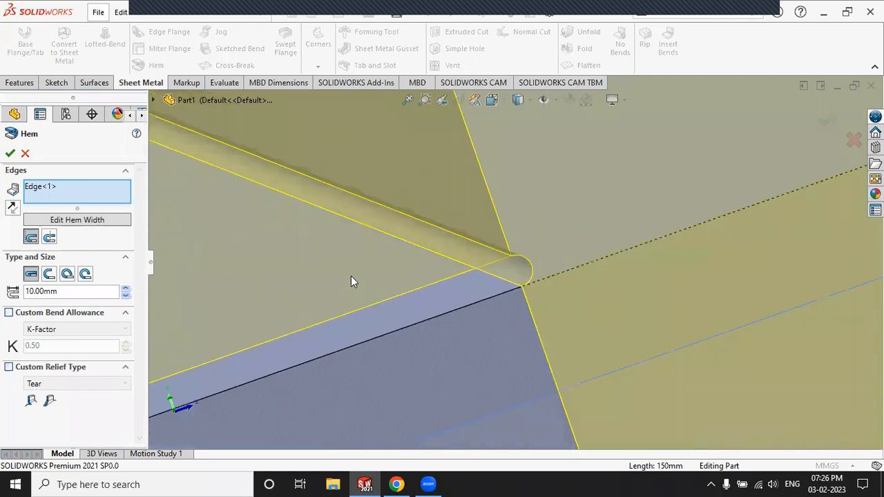
scroll(466, 245, "down", 3)
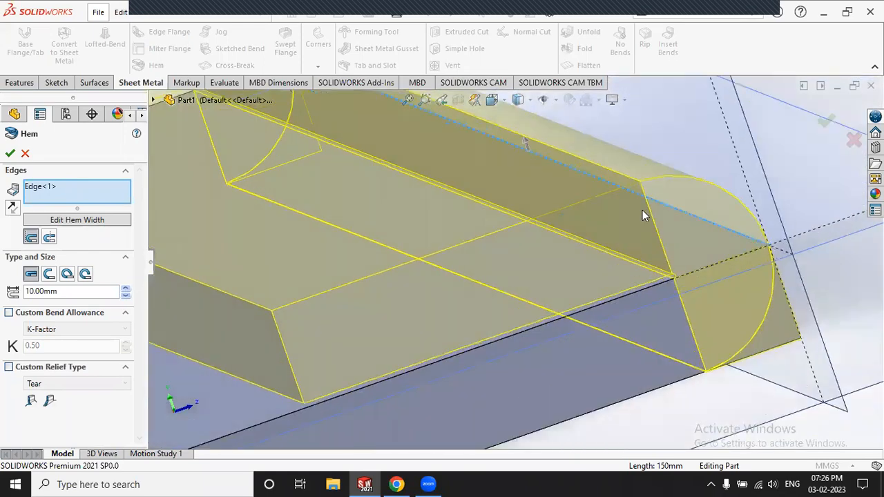
Step: Set the closed hem length to 30 mm
left_click(126, 288)
left_click(127, 288)
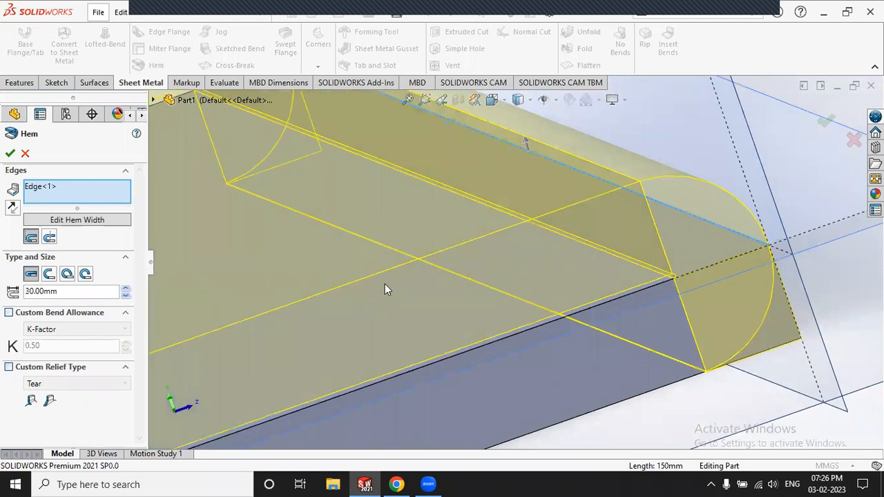
scroll(388, 281, "up", 5)
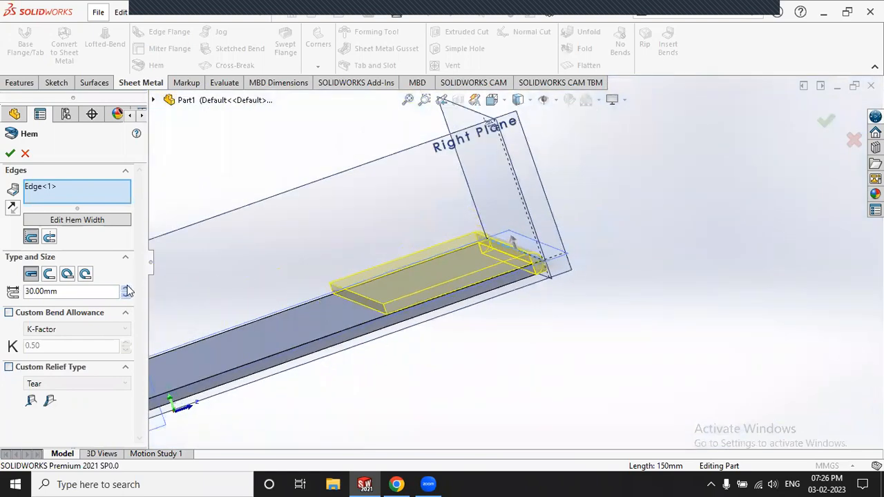
left_click(127, 288)
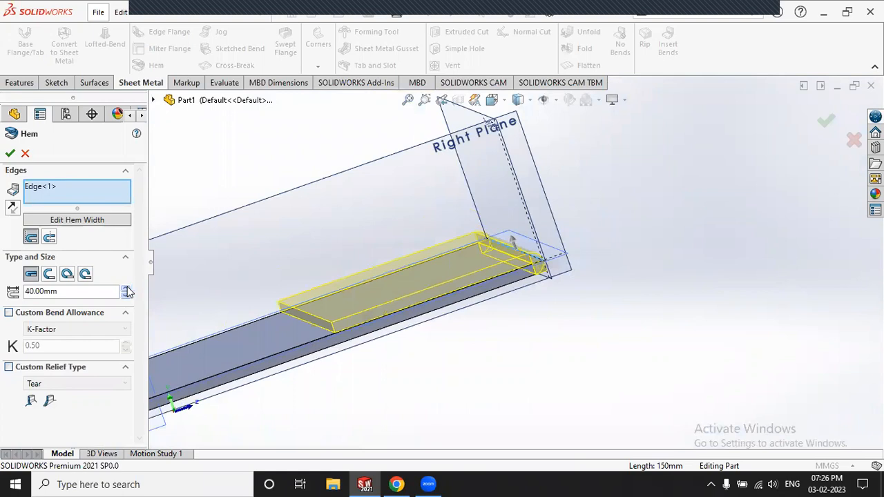
left_click(126, 288)
left_click(126, 288)
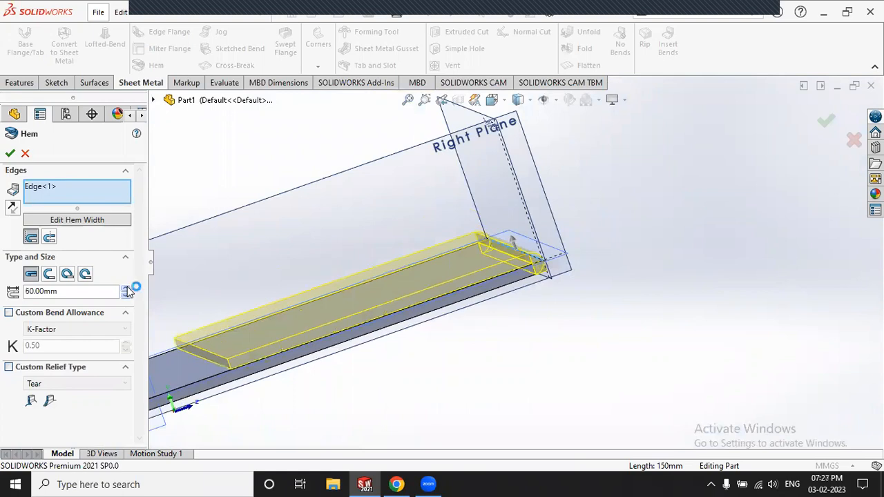
left_click(126, 295)
left_click(126, 295)
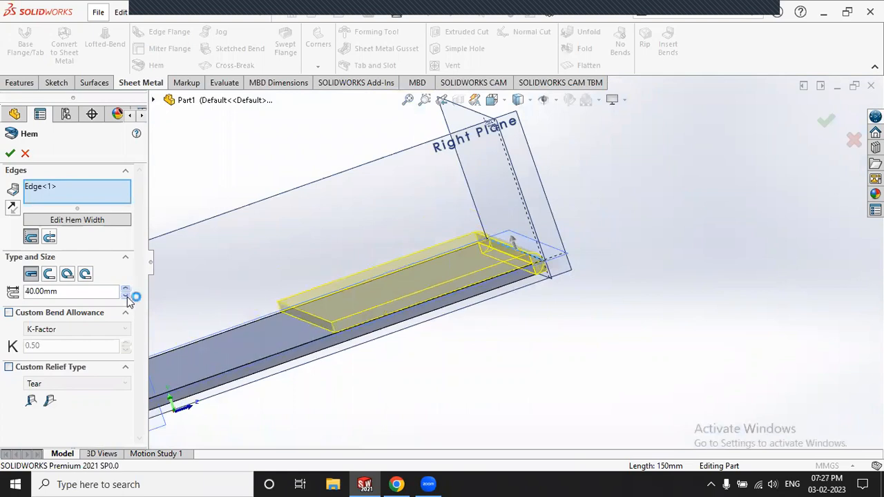
left_click(126, 295)
left_click(12, 208)
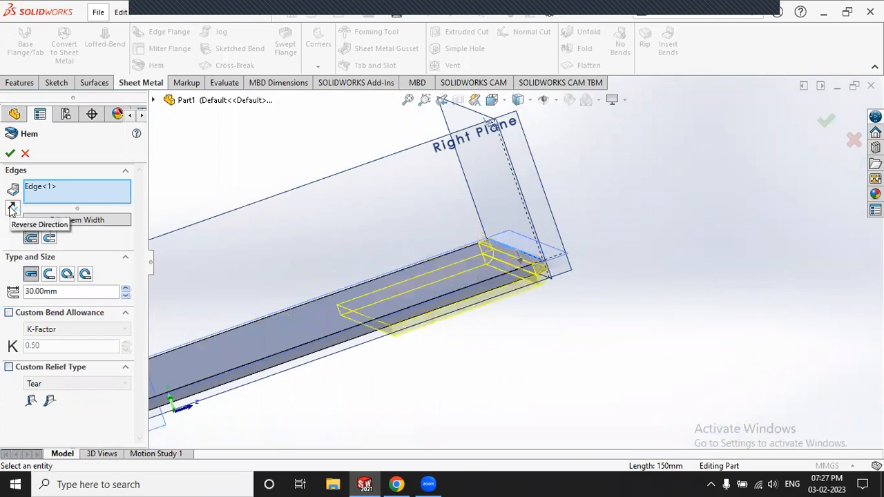
Step: Flip the hem to the sheet's opposite face and compare the Bend Outside and Material Inside positions
left_click(11, 207)
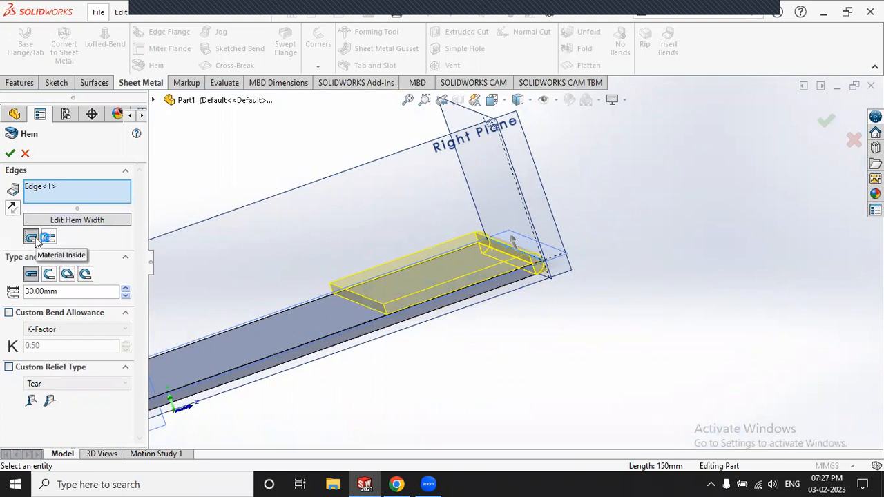
scroll(535, 254, "down", 3)
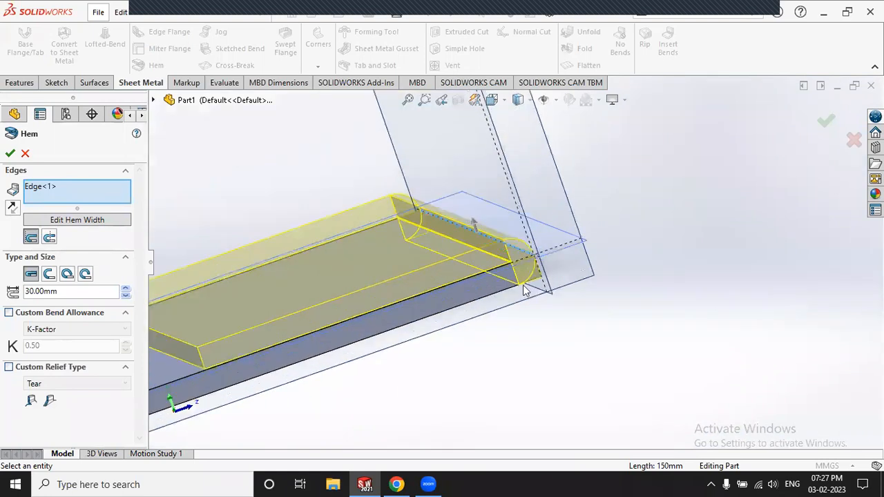
scroll(523, 286, "down", 8)
scroll(490, 279, "up", 5)
middle_click_drag(486, 310, 474, 306)
scroll(533, 265, "down", 3)
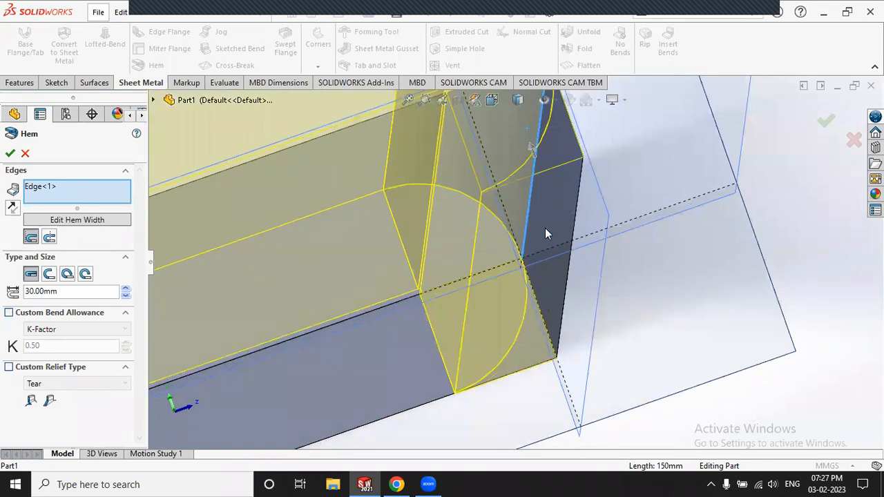
scroll(547, 221, "up", 10)
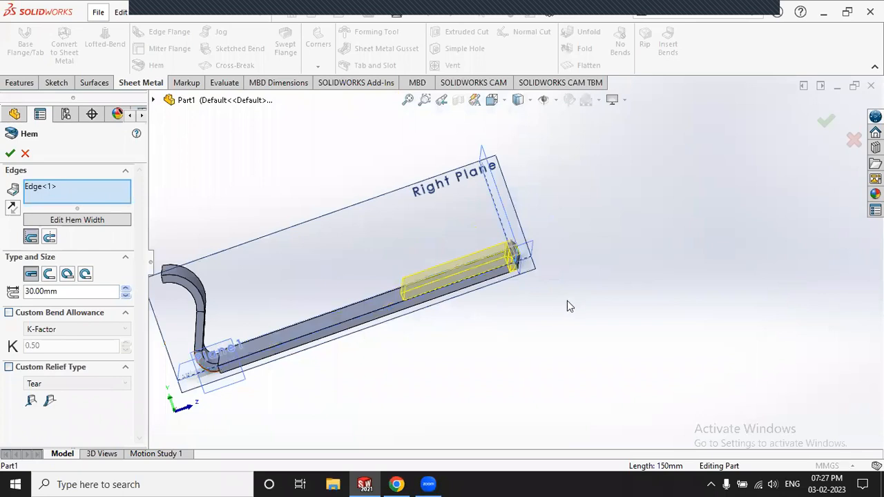
scroll(528, 282, "down", 6)
scroll(629, 250, "down", 3)
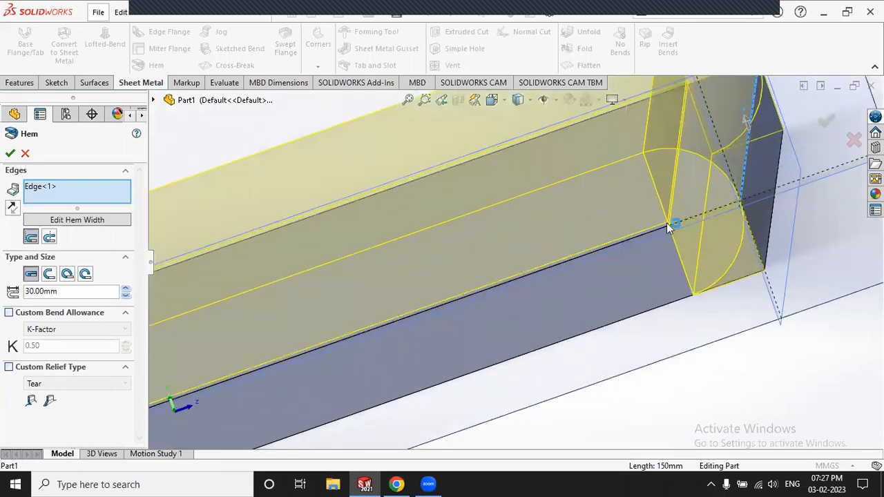
left_click(49, 238)
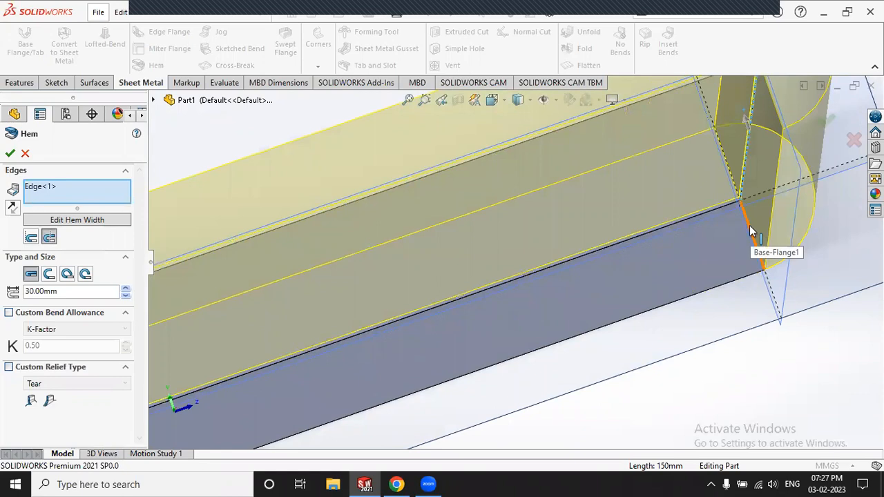
left_click(31, 239)
left_click(49, 238)
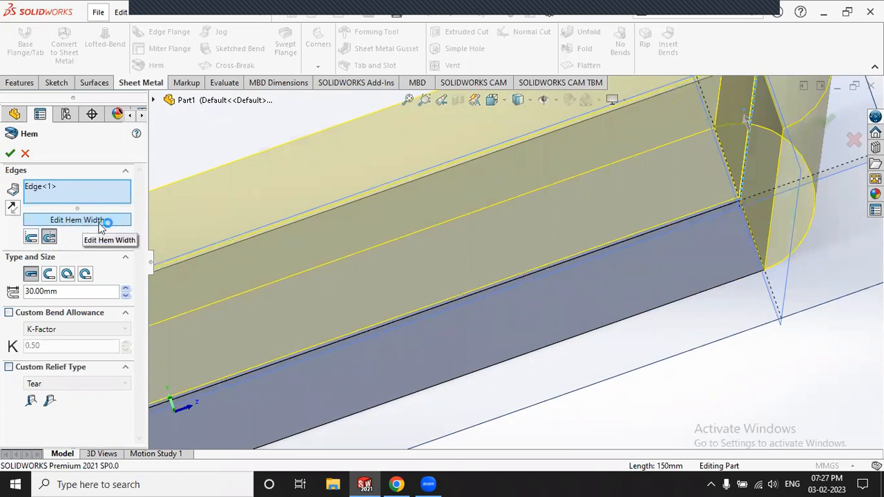
scroll(523, 250, "up", 5)
middle_click_drag(523, 250, 534, 264)
scroll(536, 262, "up", 2)
scroll(493, 279, "up", 3)
middle_click_drag(480, 267, 429, 312)
scroll(391, 346, "down", 8)
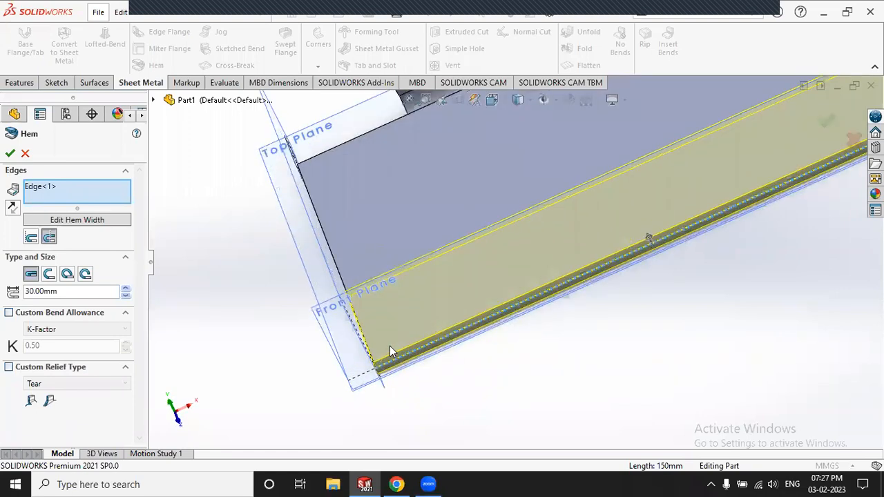
scroll(376, 361, "up", 6)
scroll(752, 241, "up", 4)
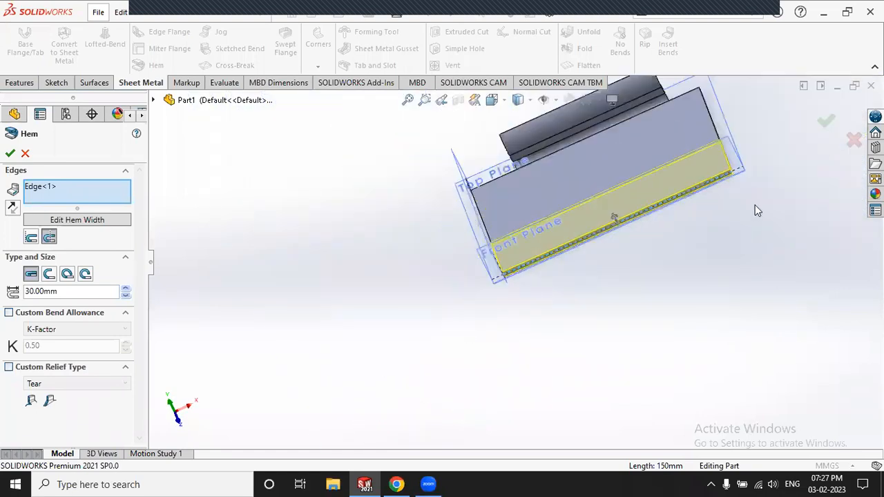
scroll(635, 181, "down", 2)
left_click(59, 221)
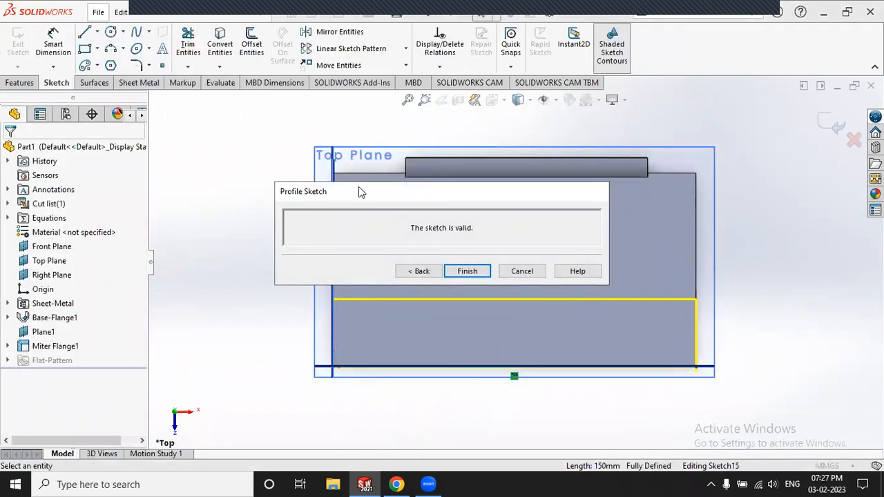
left_click_drag(361, 193, 302, 111)
scroll(360, 357, "down", 4)
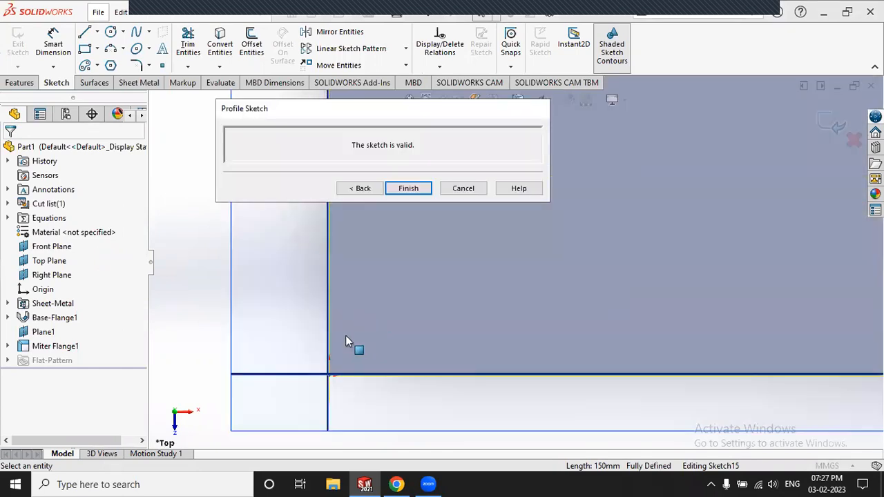
left_click(373, 376)
left_click_drag(374, 380, 506, 378)
scroll(293, 334, "up", 5)
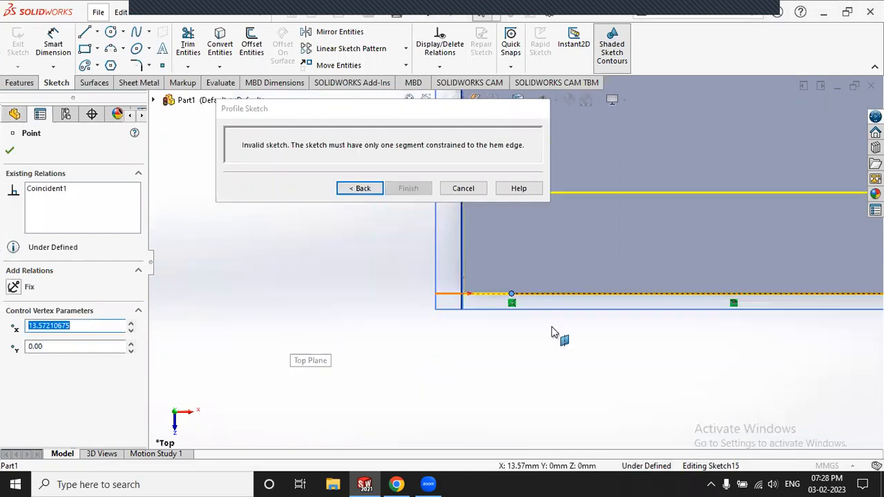
scroll(766, 280, "down", 3)
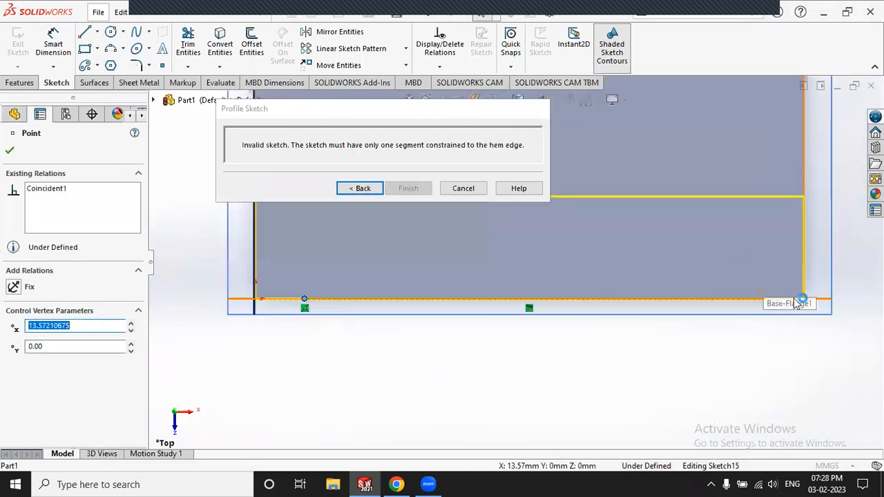
left_click_drag(801, 300, 740, 299)
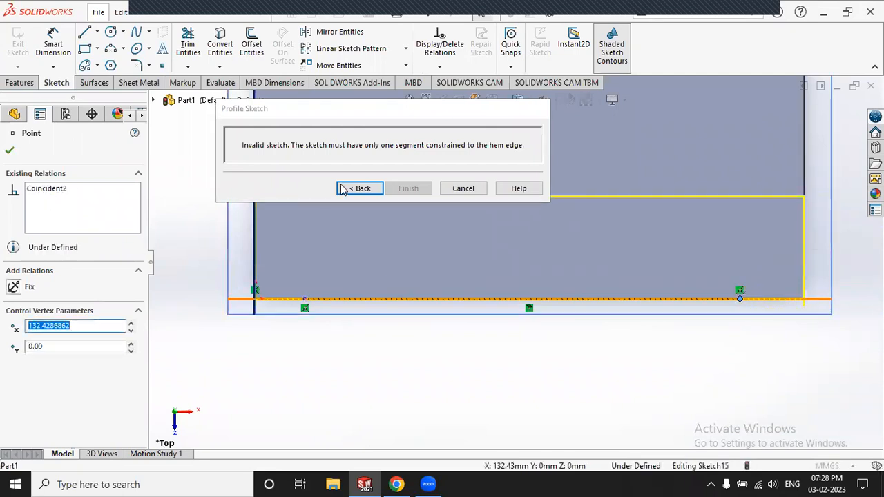
left_click(364, 188)
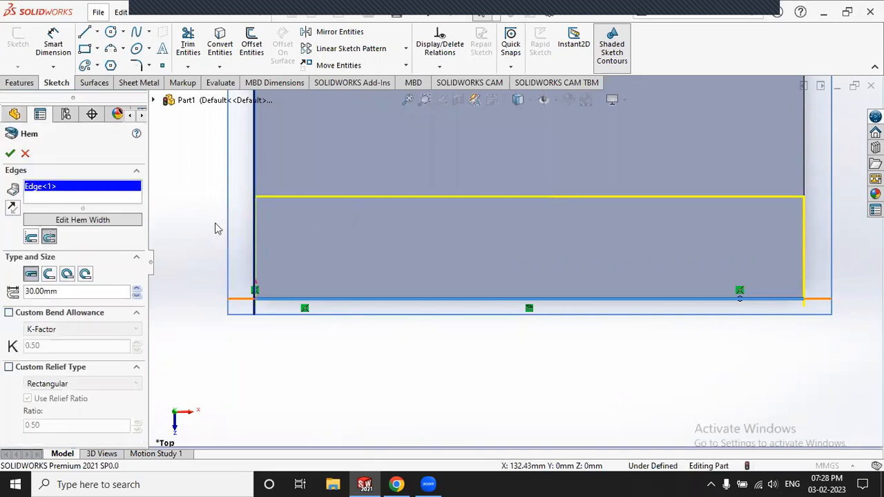
Step: Cancel the current hem, along with an accidentally started miter flange
mouse_move(260, 220)
middle_mouse_down()
mouse_move(354, 214)
mouse_move(203, 184)
mouse_move(179, 196)
mouse_move(304, 233)
middle_mouse_up()
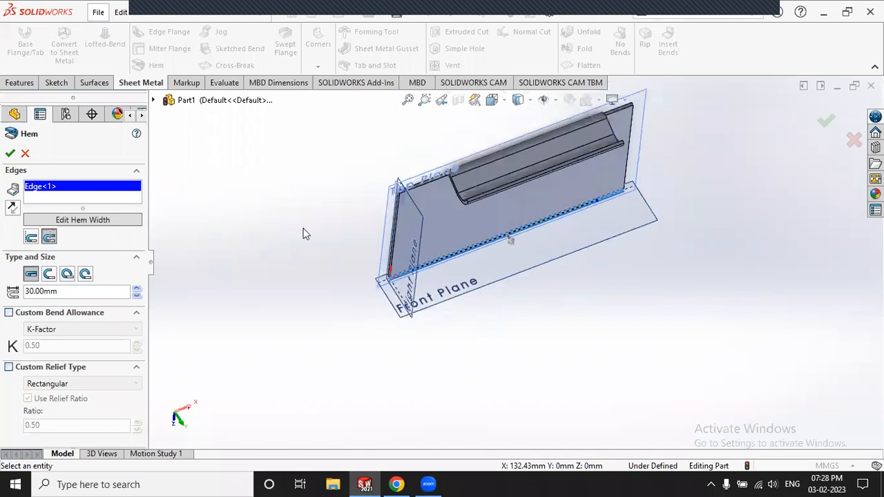
scroll(475, 249, "down", 10)
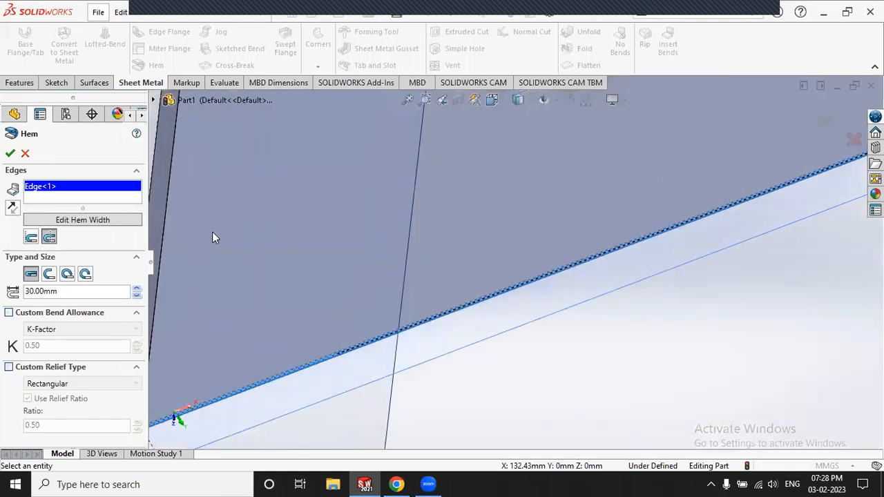
left_click(26, 155)
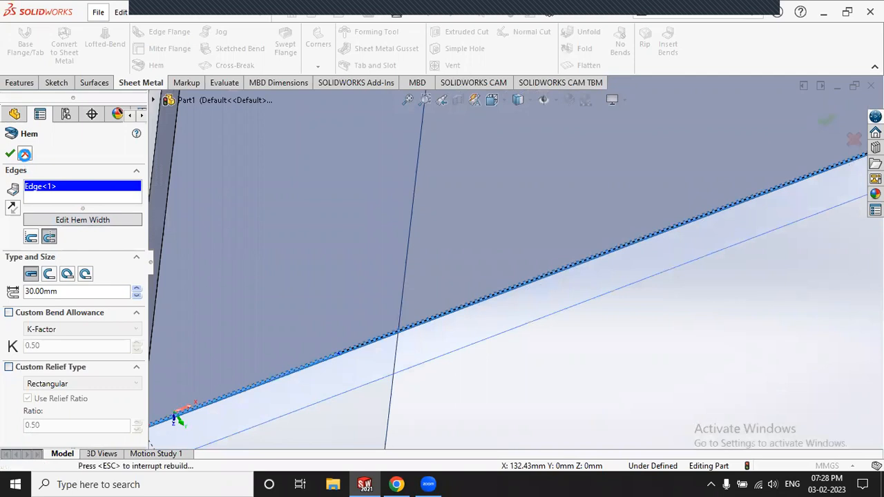
scroll(248, 181, "up", 10)
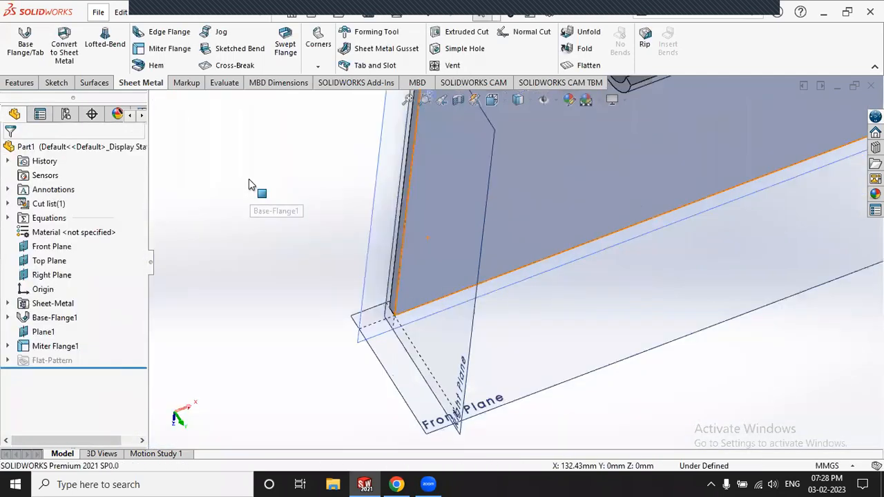
left_click(159, 48)
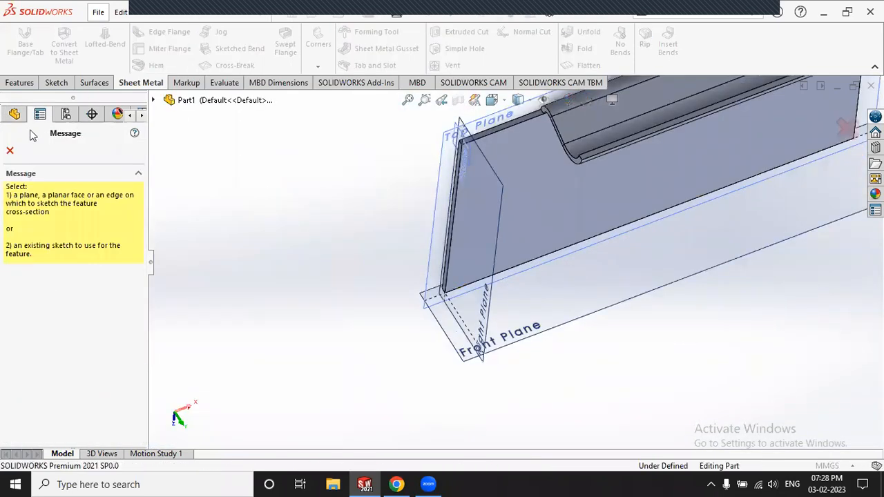
left_click(10, 152)
Step: Start a new Closed hem on the part's bottom edge and open its hem-width profile sketch
left_click(156, 65)
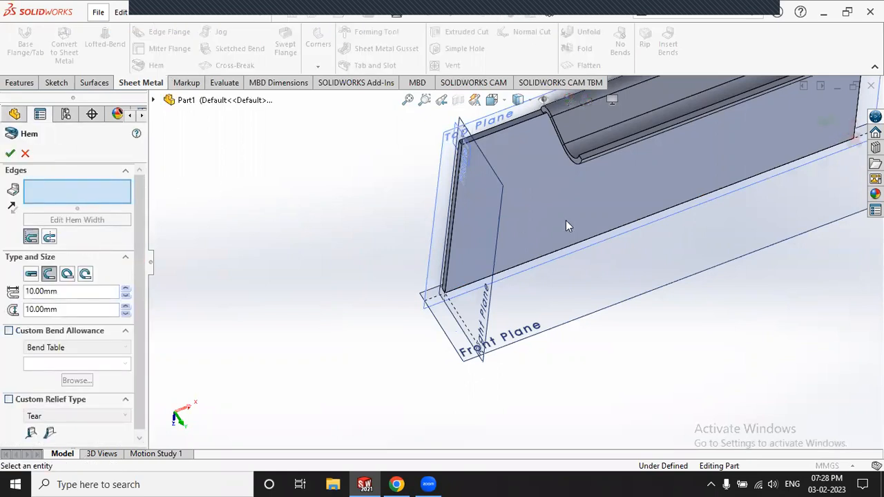
scroll(570, 228, "down", 4)
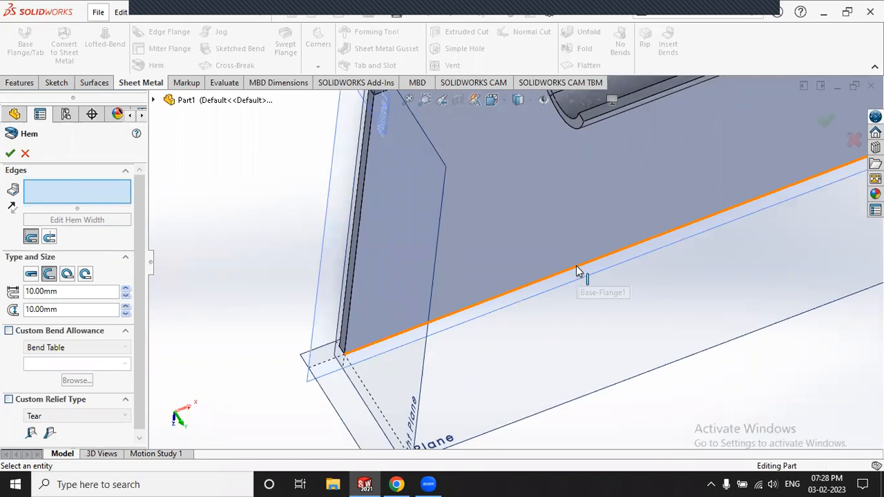
left_click(577, 270)
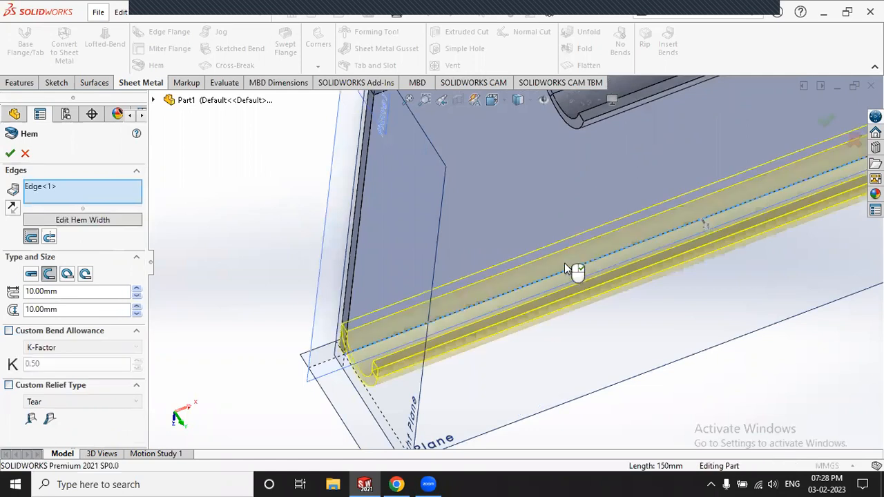
left_click(35, 274)
left_click(56, 218)
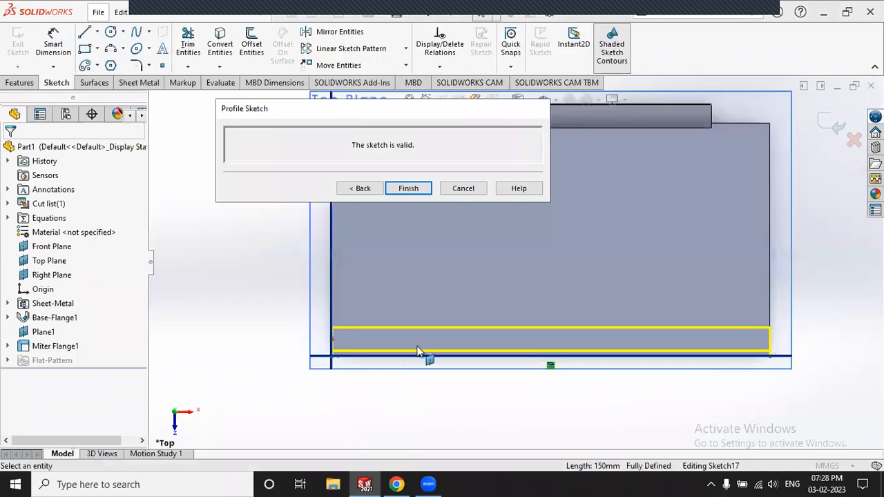
Step: Drag the hem profile's point on the bottom line to the right
scroll(355, 387, "down", 5)
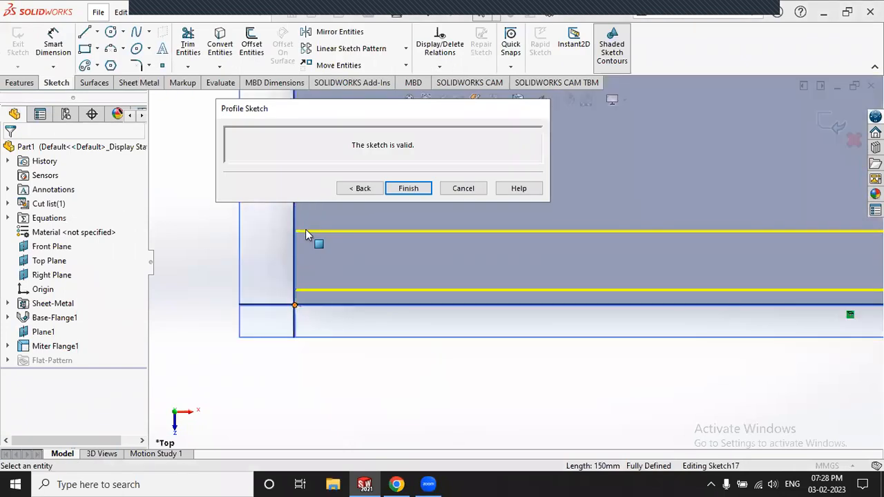
middle_click_drag(349, 286, 366, 285)
scroll(338, 308, "down", 3)
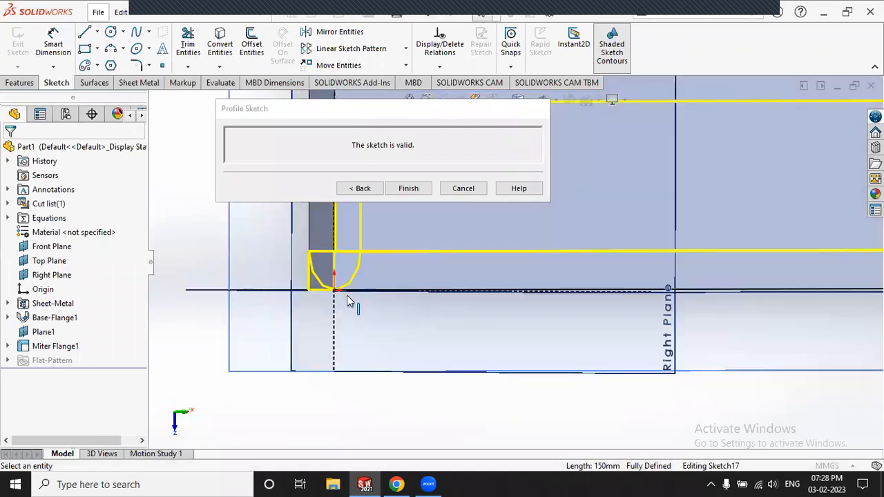
scroll(347, 297, "down", 3)
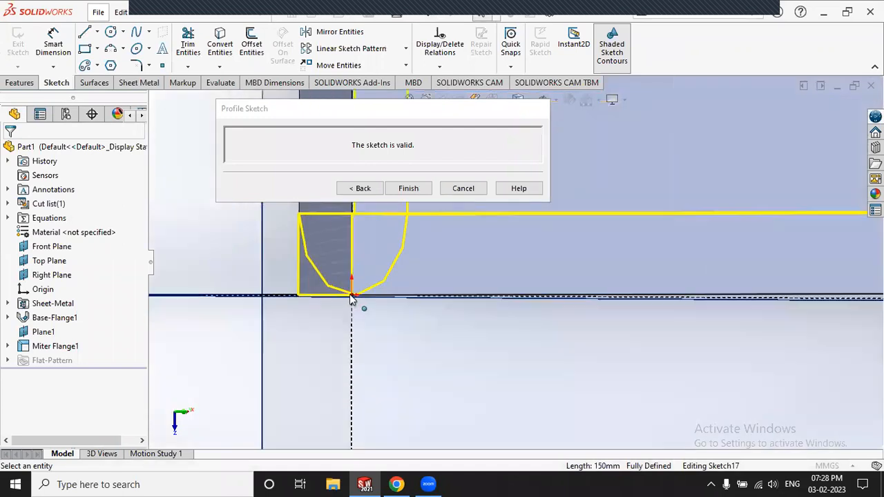
left_click(448, 301)
left_click_drag(434, 295, 452, 299)
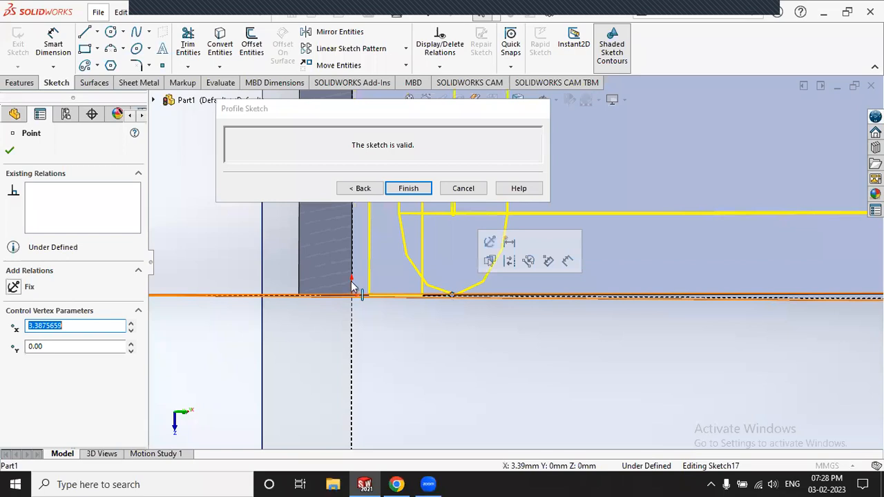
scroll(394, 282, "up", 4)
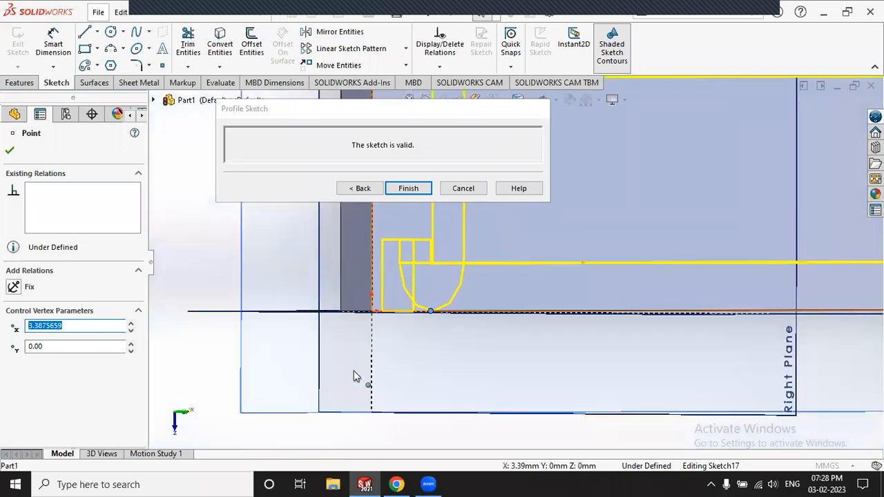
scroll(352, 373, "down", 3)
left_click_drag(429, 375, 527, 376)
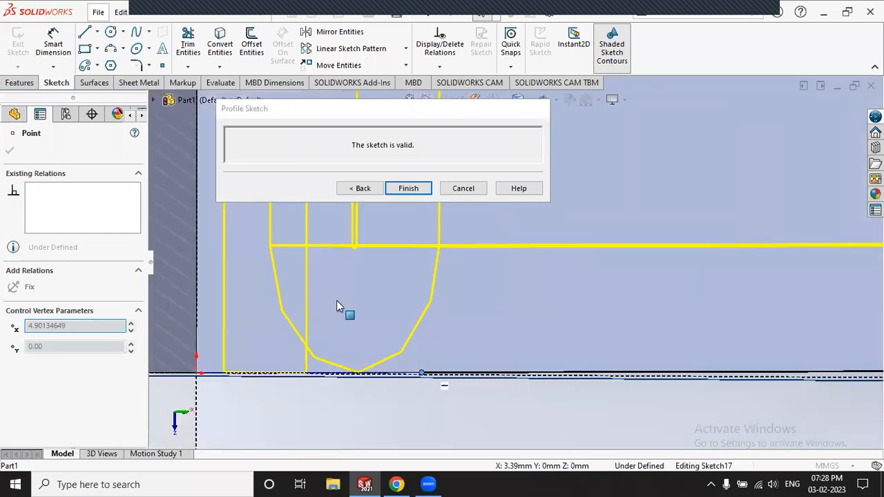
Step: Slide the profile end point along the edge to about 147.6 mm, keeping Sketch17 valid
scroll(350, 298, "up", 10)
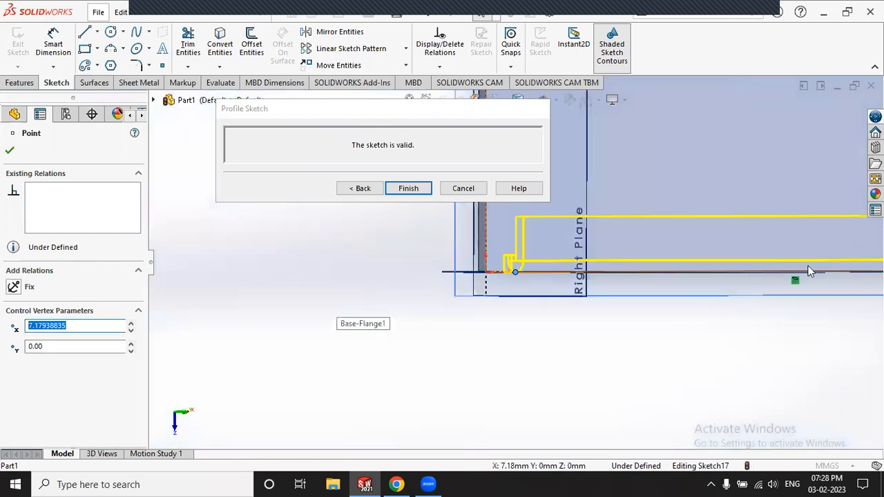
scroll(723, 274, "up", 5)
scroll(641, 288, "down", 5)
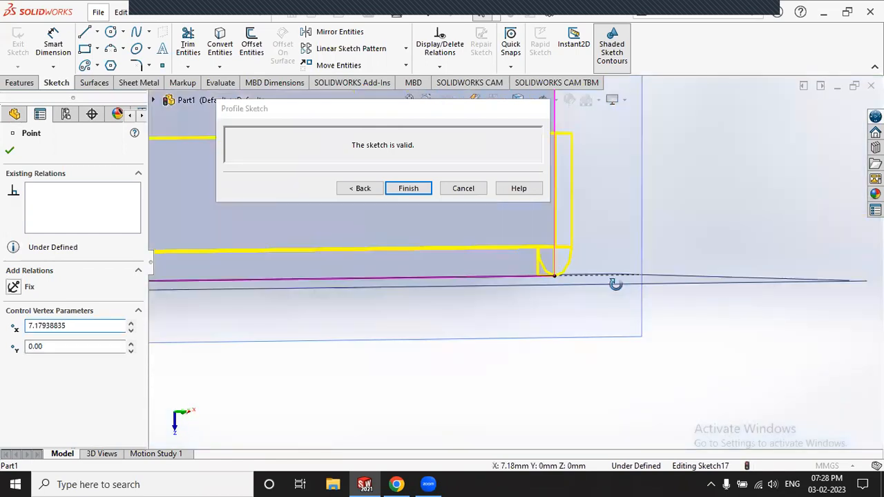
middle_click_drag(616, 284, 616, 270)
middle_click(612, 271)
middle_click(613, 271)
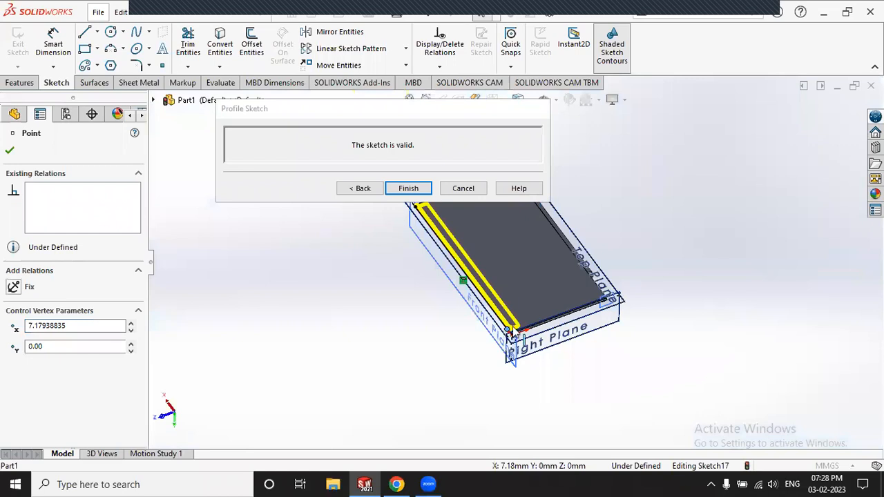
scroll(512, 333, "down", 2)
scroll(597, 331, "down", 2)
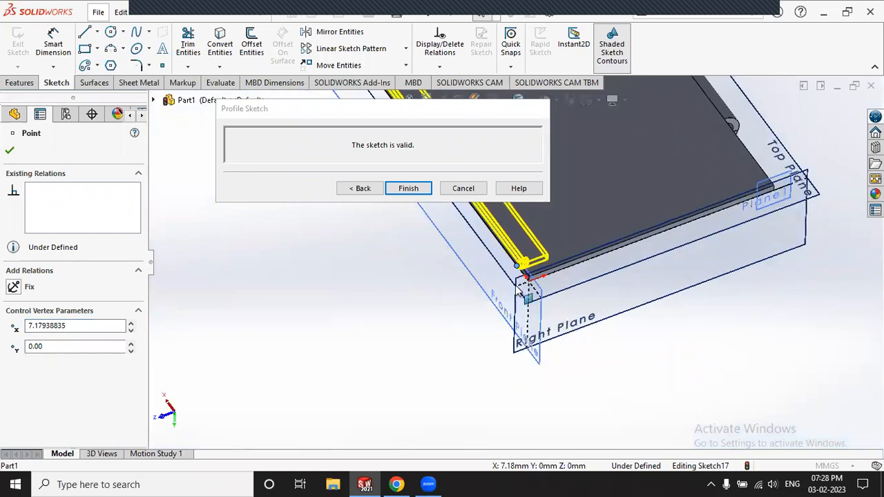
scroll(515, 290, "up", 5)
scroll(495, 278, "down", 5)
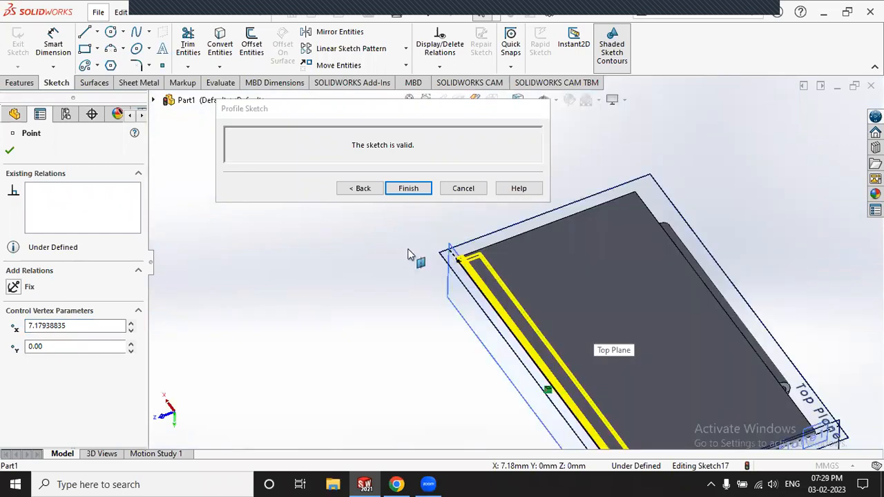
scroll(415, 255, "down", 3)
scroll(448, 252, "down", 2)
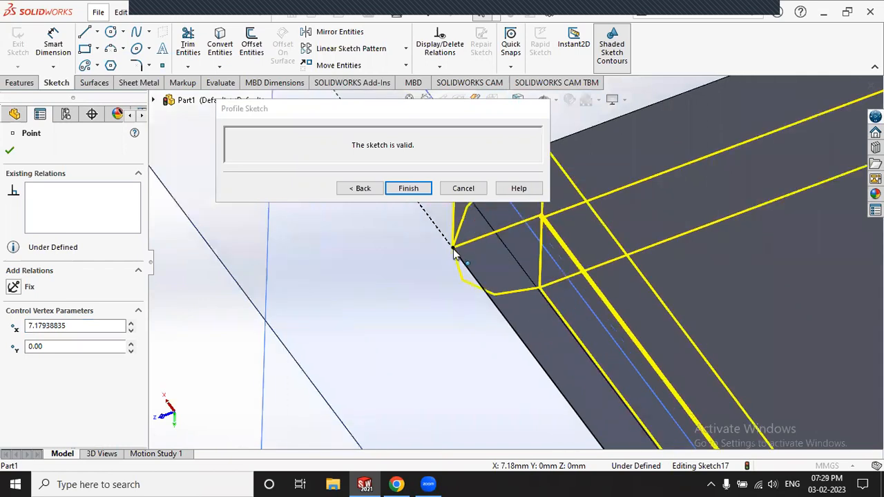
left_click(453, 248)
mouse_move(520, 306)
left_mouse_down()
mouse_move(499, 310)
mouse_move(526, 324)
left_mouse_up()
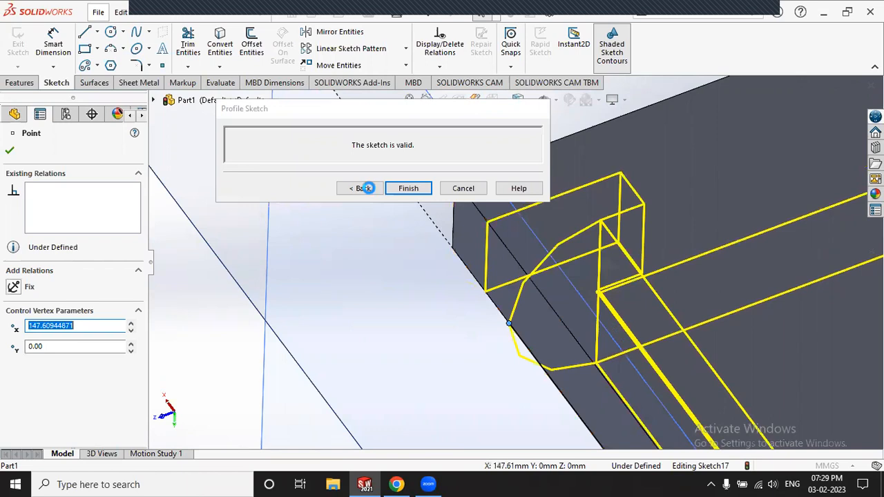
Step: Finish the profile sketch and create Hem1 with a Rectangular custom relief
left_click(365, 188)
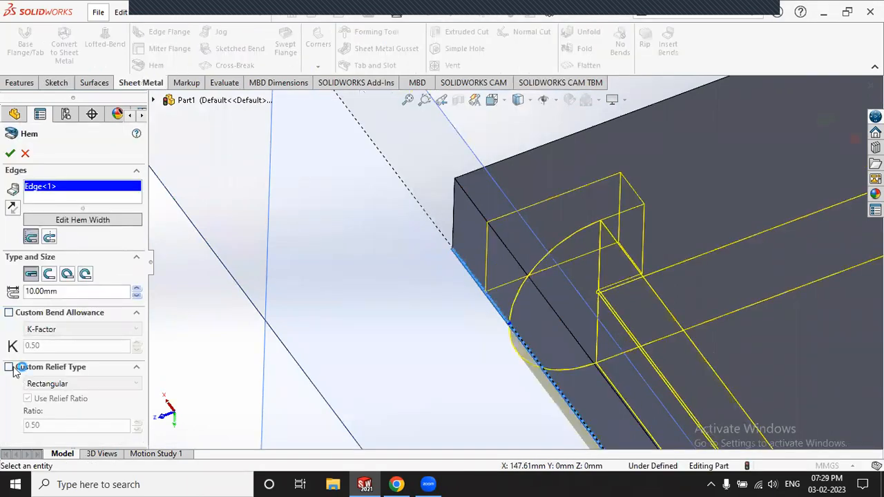
left_click(11, 368)
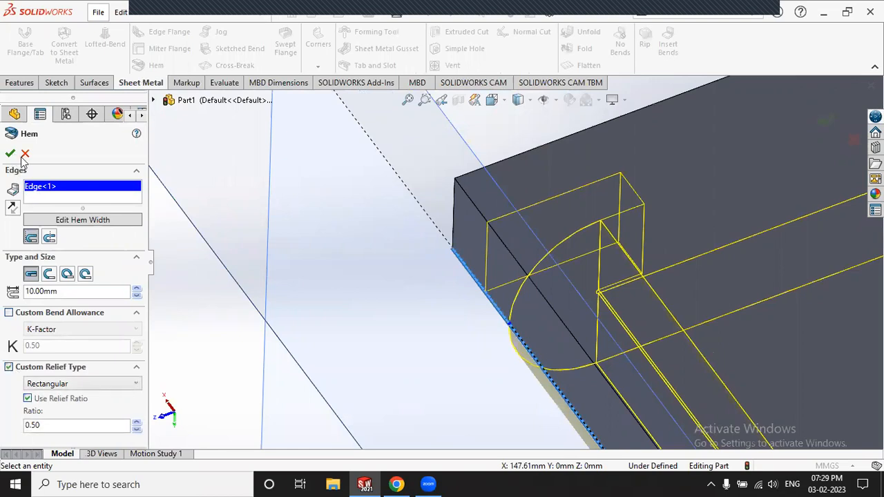
left_click(10, 153)
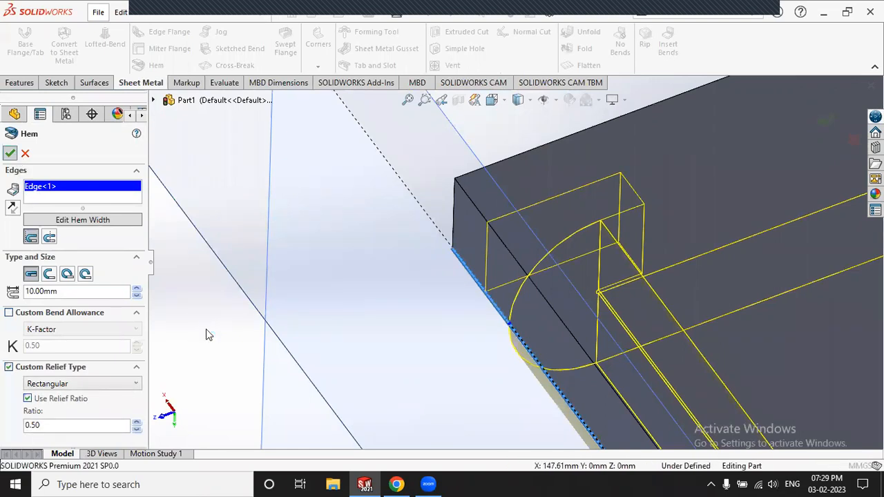
scroll(338, 239, "up", 5)
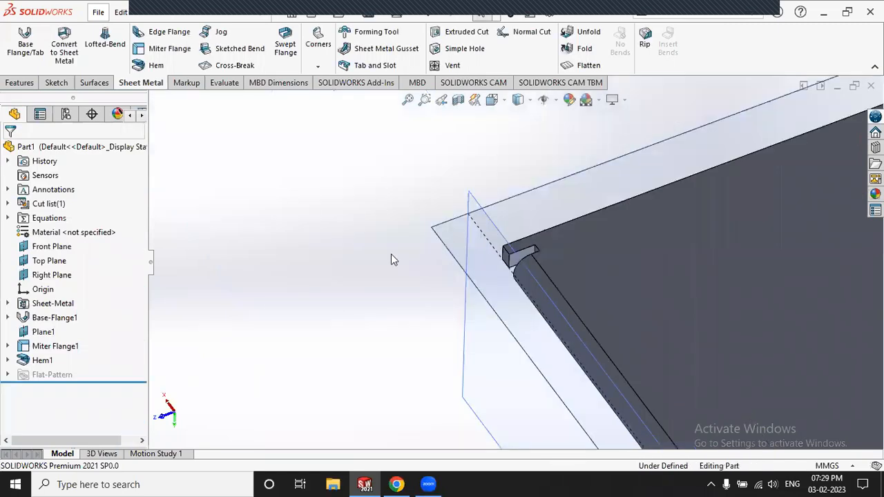
scroll(391, 254, "up", 5)
middle_click_drag(587, 330, 584, 319)
middle_click_drag(527, 302, 473, 322)
scroll(531, 290, "down", 4)
scroll(489, 324, "down", 5)
scroll(454, 302, "down", 5)
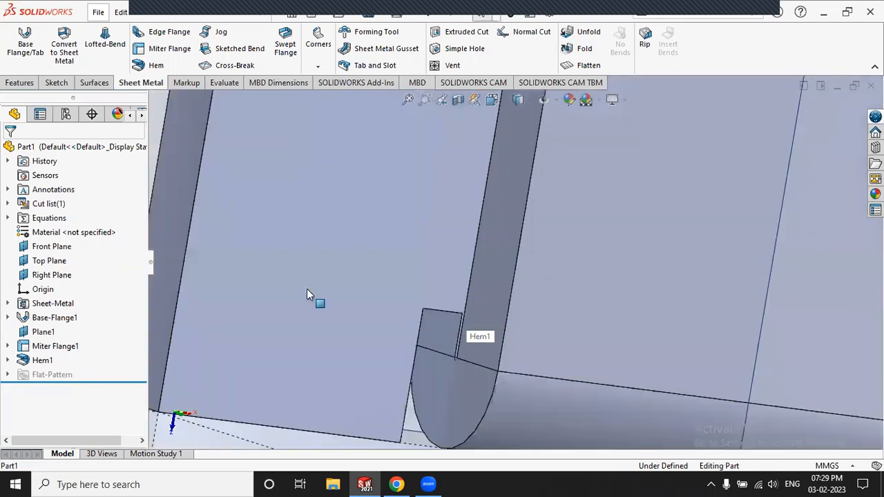
left_click(44, 362)
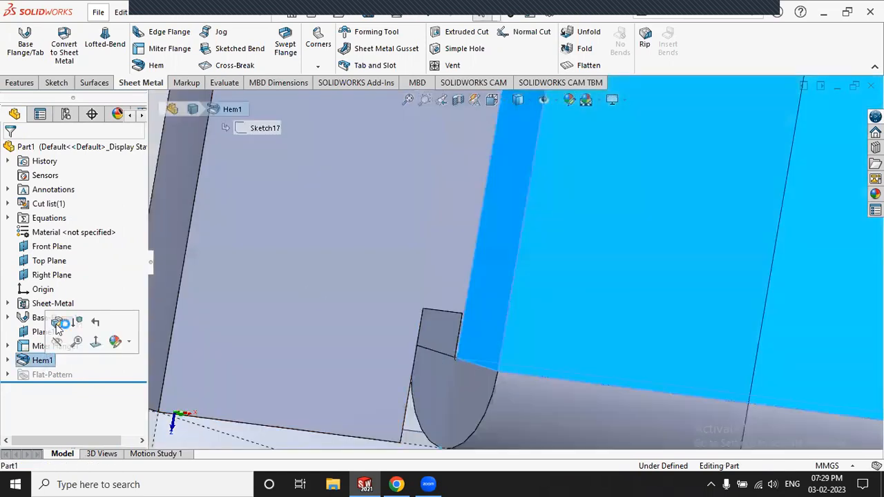
Step: Edit Hem1 and switch it to the Open hem type
left_click(57, 323)
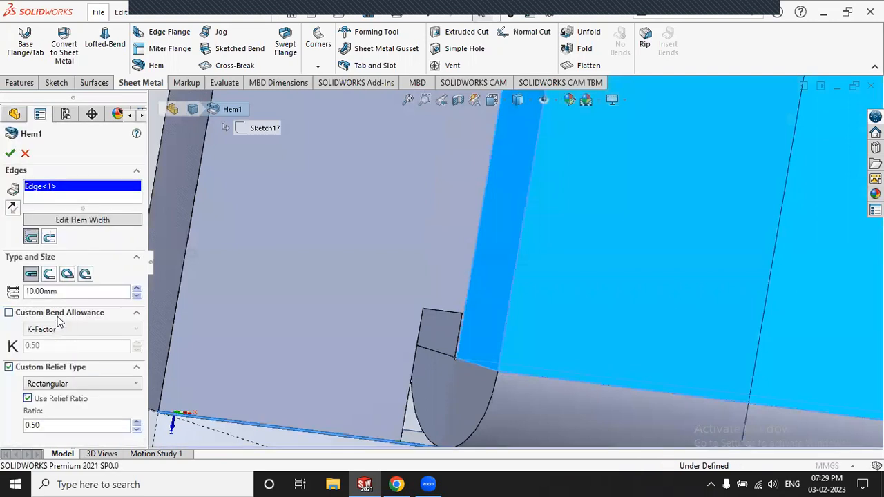
left_click(52, 278)
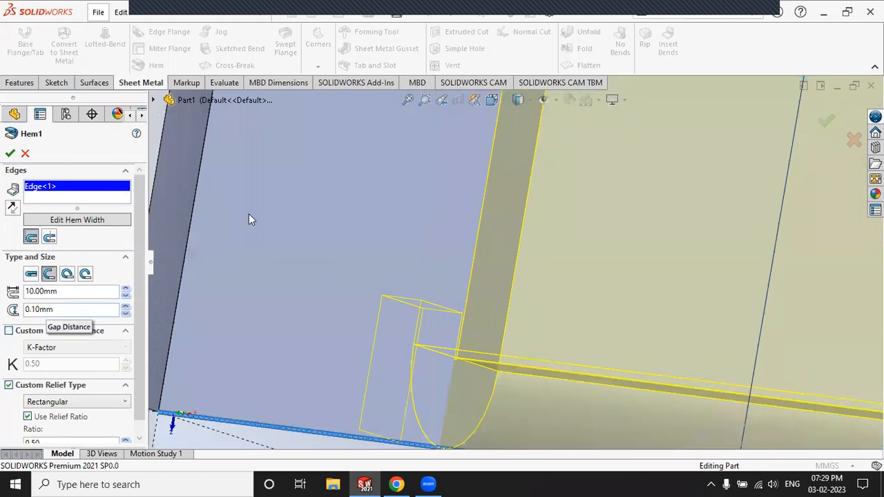
middle_click_drag(446, 227, 386, 241)
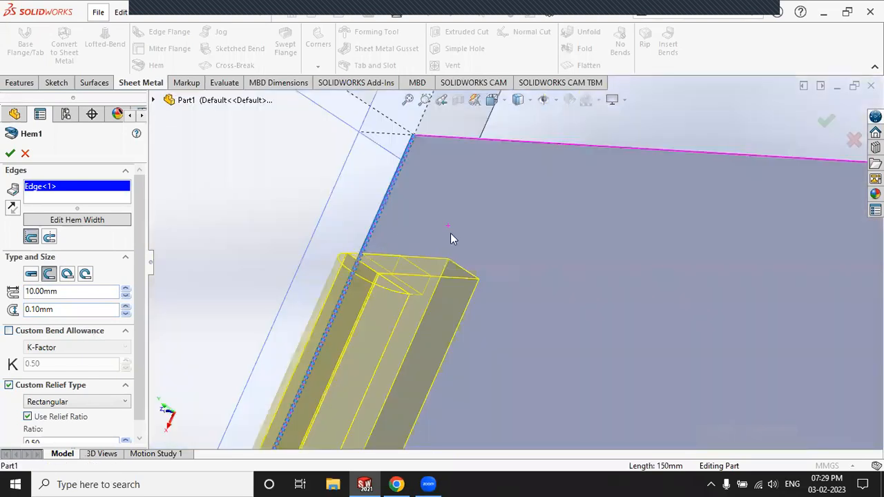
middle_click_drag(450, 237, 330, 224)
middle_click_drag(455, 231, 492, 236)
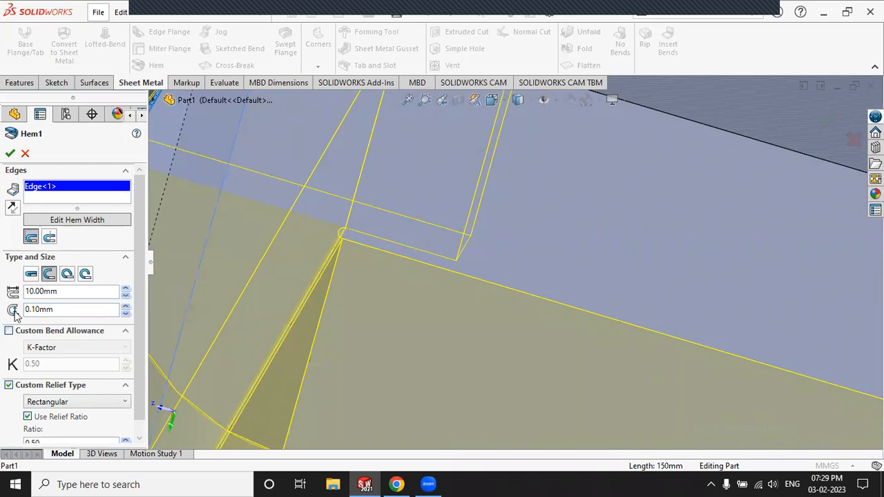
Step: Set the open hem's gap distance to 5 mm
left_click(126, 306)
scroll(338, 234, "up", 4)
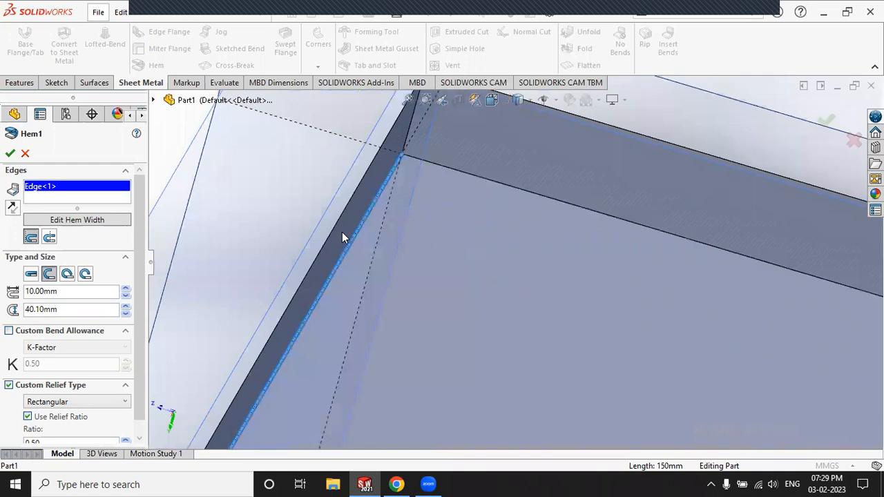
scroll(502, 332, "up", 5)
scroll(454, 273, "down", 4)
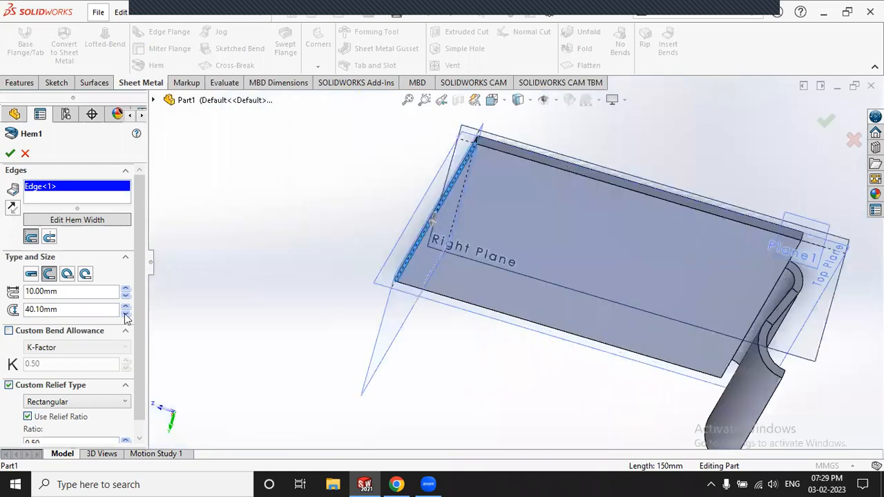
double_click(127, 315)
left_click(127, 314)
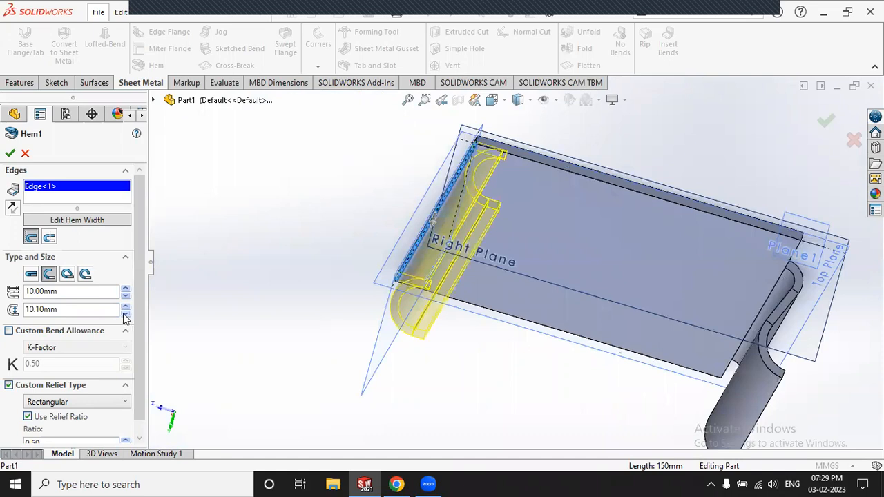
double_click(38, 312)
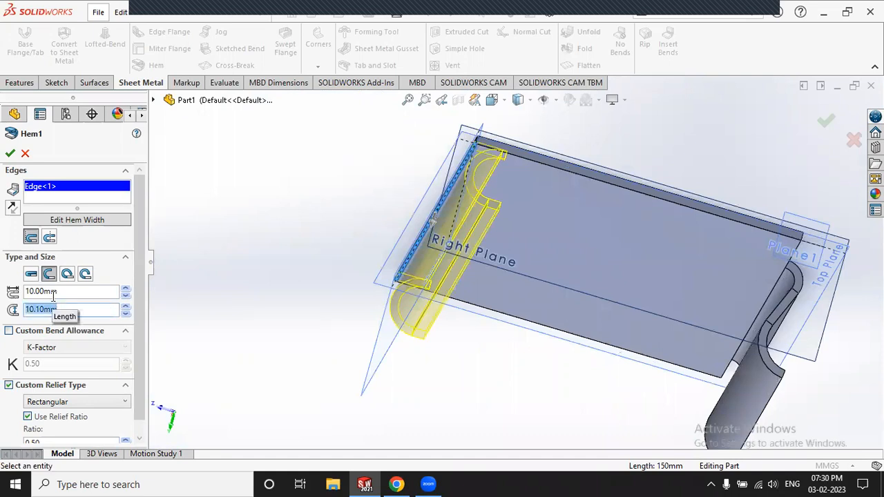
type("5")
key("Return")
Step: Raise the open hem length from 10 mm to 40 mm in 10 mm increments
middle_click_drag(412, 208, 366, 267)
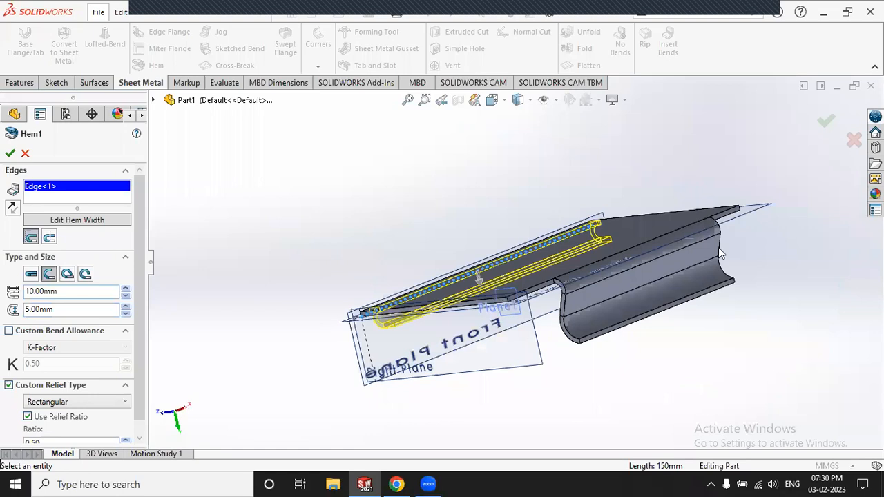
middle_click_drag(718, 247, 769, 294)
middle_click_drag(656, 357, 653, 364)
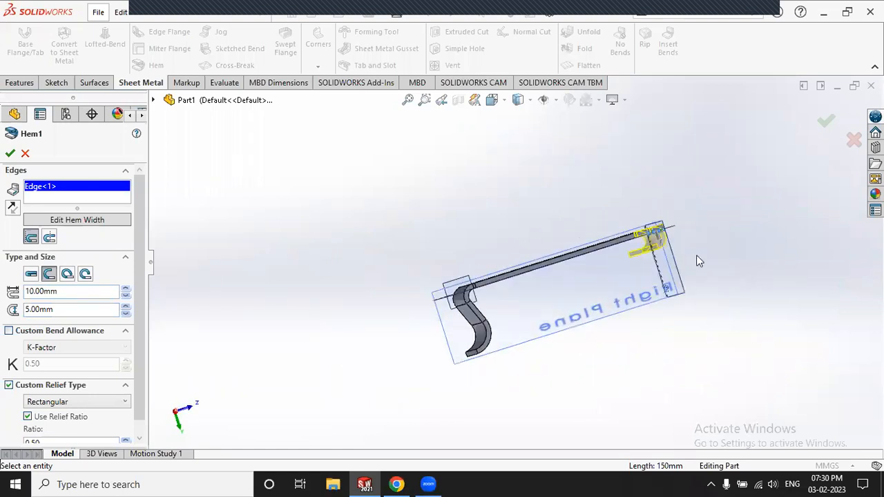
middle_click_drag(696, 255, 508, 208)
scroll(411, 252, "down", 5)
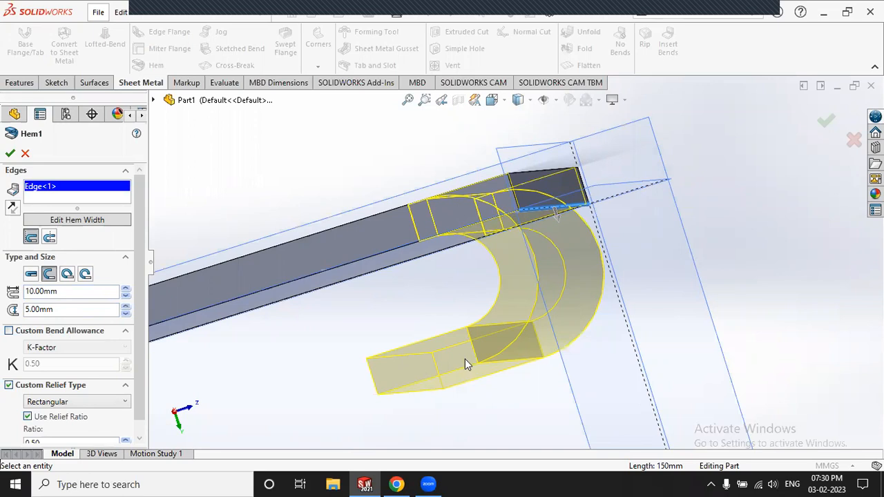
left_click(125, 288)
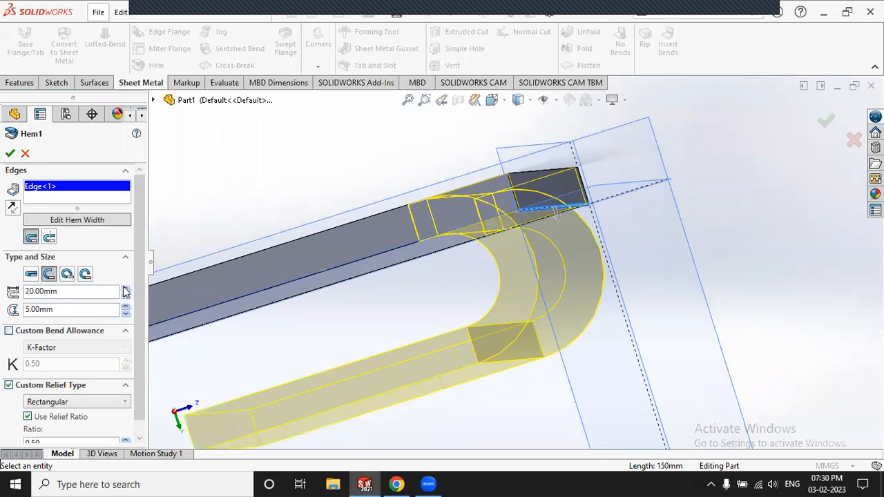
left_click(125, 288)
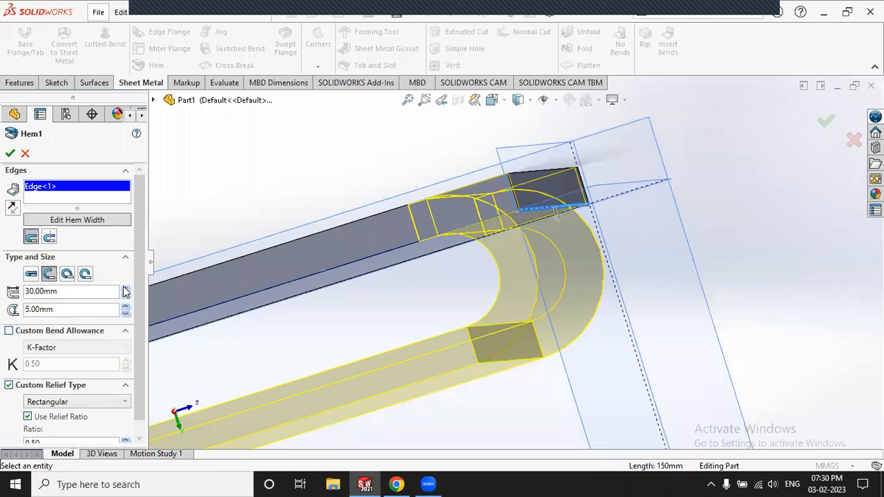
left_click(125, 289)
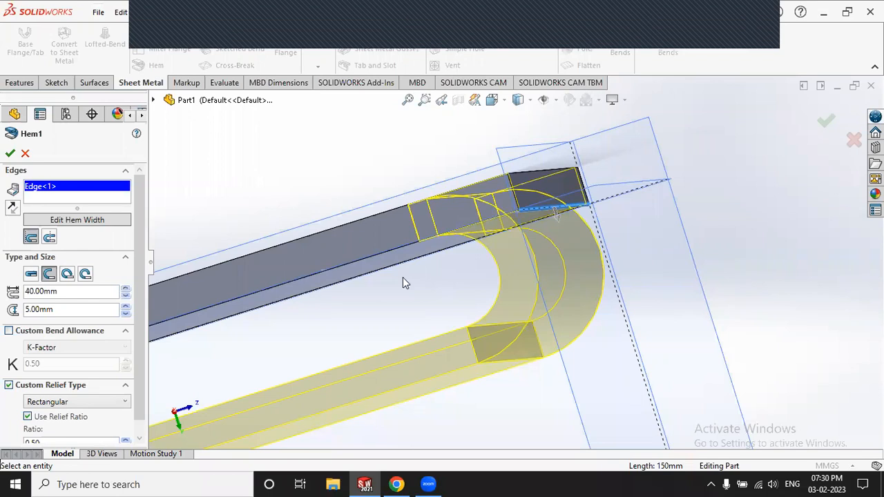
scroll(407, 277, "up", 5)
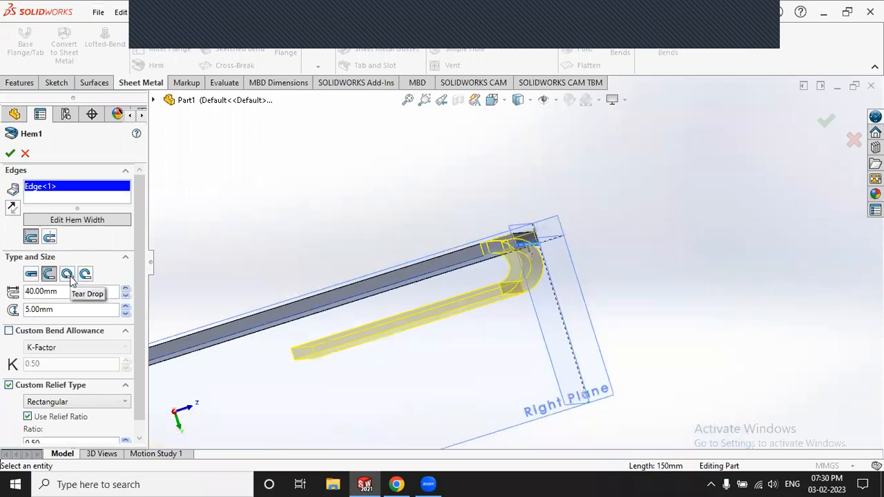
Step: Change Hem1 to a tear-drop hem with a 10.05 mm radius
left_click(67, 275)
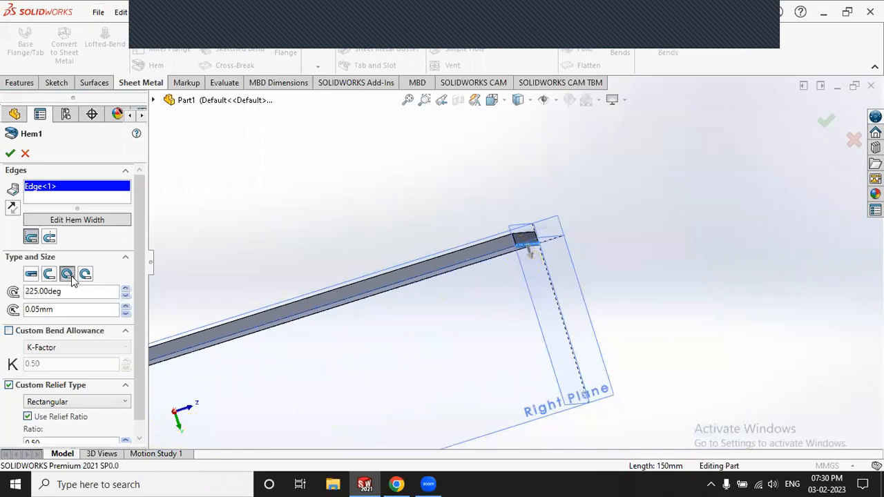
left_click(126, 308)
left_click(126, 308)
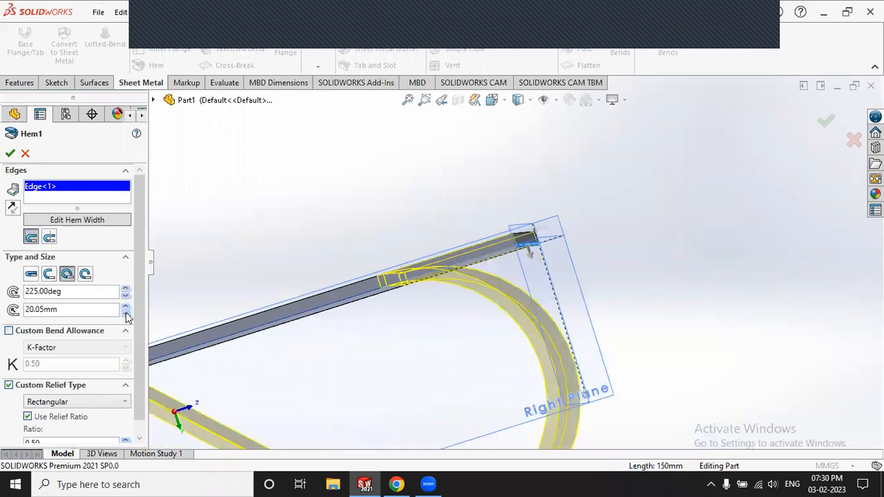
left_click(126, 314)
left_click(126, 314)
left_click(125, 308)
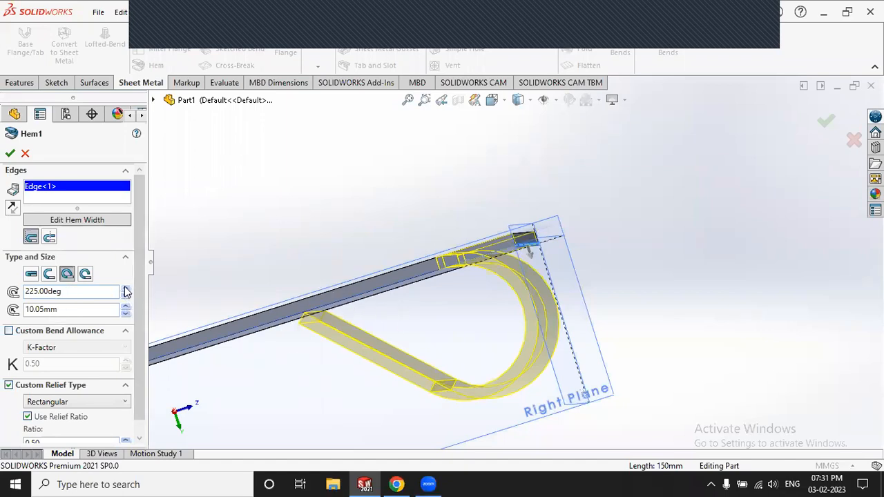
scroll(475, 352, "up", 3)
middle_click_drag(517, 282, 465, 316)
scroll(503, 284, "down", 6)
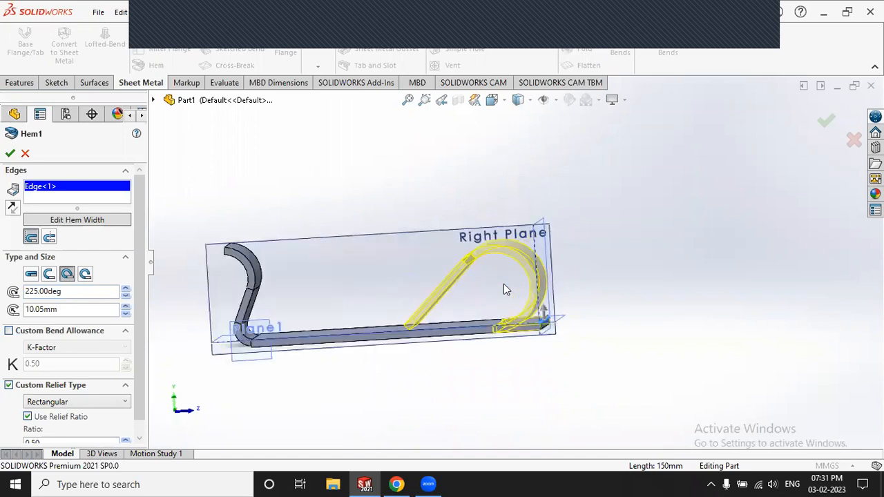
Step: Increase the hem angle to 240°, keep the 10.05 mm radius, and apply the hem
left_click(126, 288)
left_click(126, 289)
left_click(127, 289)
left_click(127, 289)
left_click(126, 289)
left_click(126, 289)
left_click(126, 289)
left_click(126, 289)
left_click(126, 289)
left_click(127, 289)
left_click(126, 289)
left_click(127, 289)
left_click(127, 289)
left_click(126, 289)
left_click(126, 289)
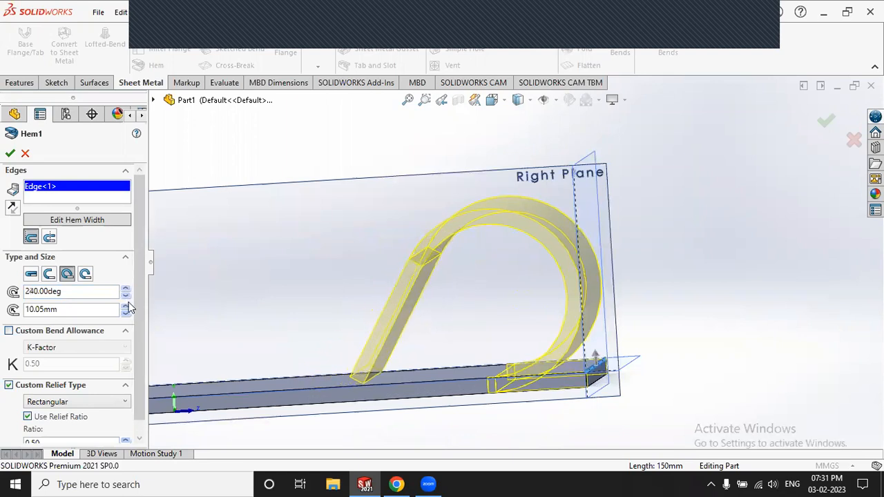
left_click(126, 307)
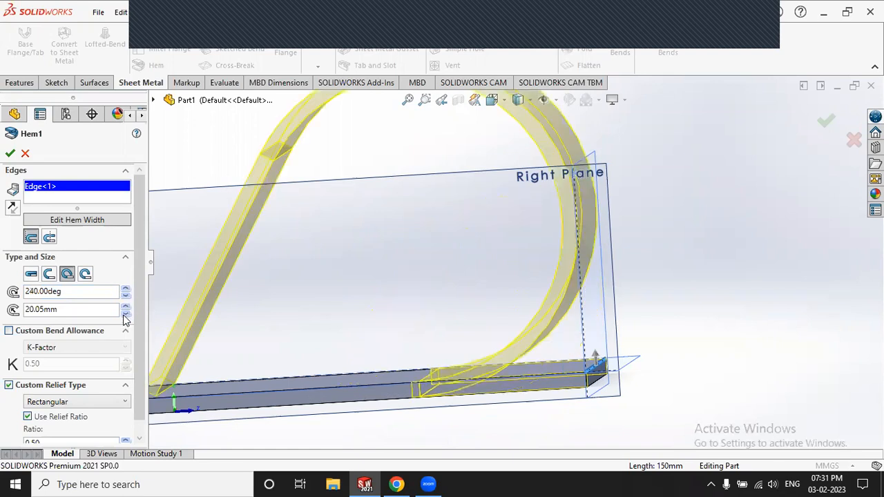
left_click(127, 315)
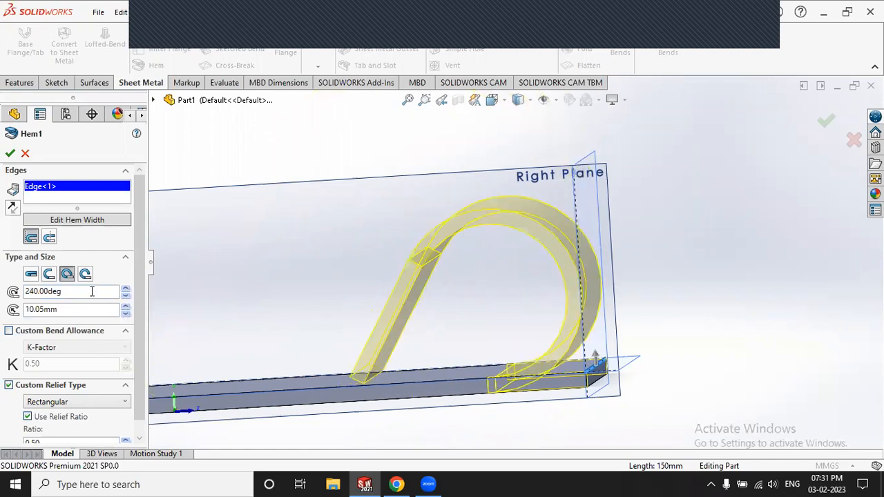
left_click_drag(26, 292, 133, 311)
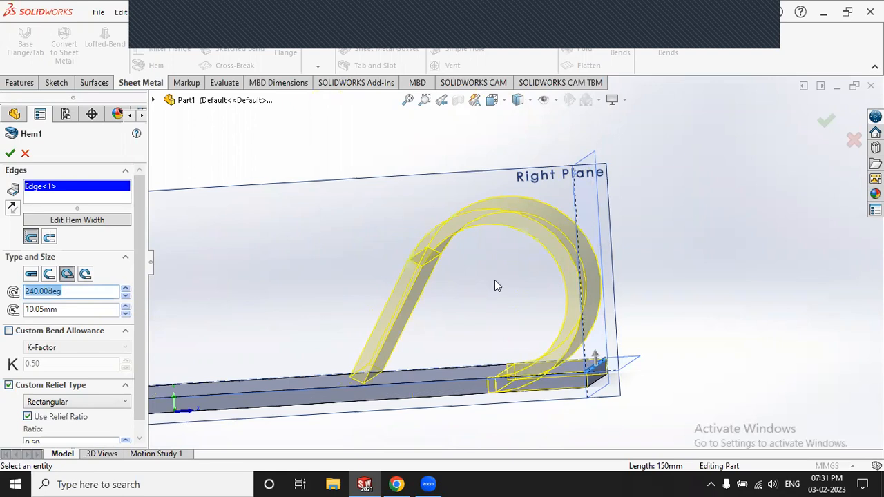
scroll(494, 280, "up", 4)
middle_click_drag(446, 299, 449, 303)
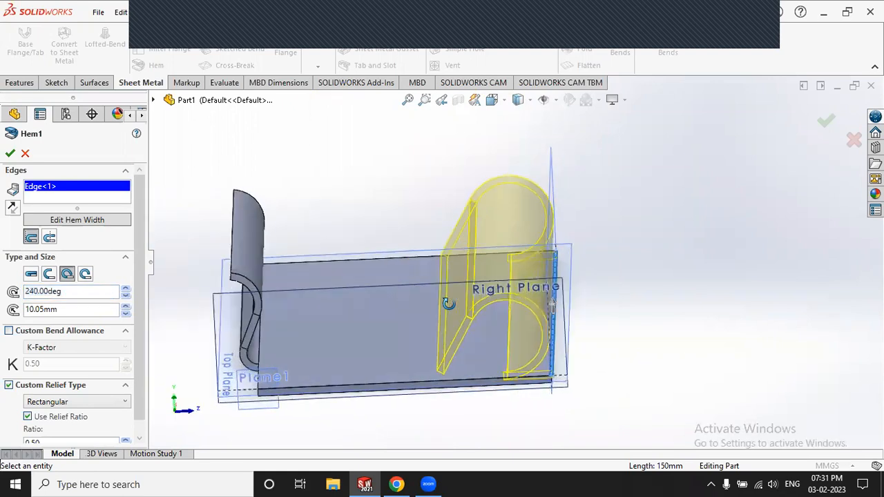
left_click(10, 153)
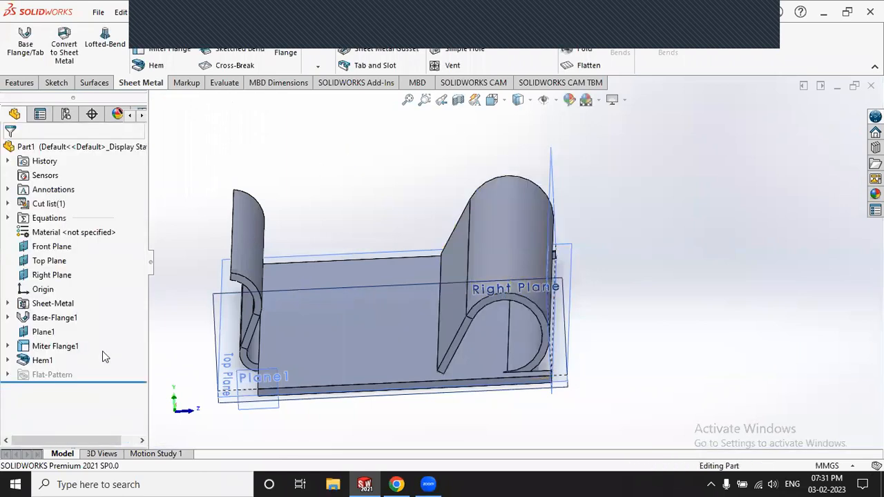
Step: Delete Miter Flange1 from the feature tree
left_click(41, 349)
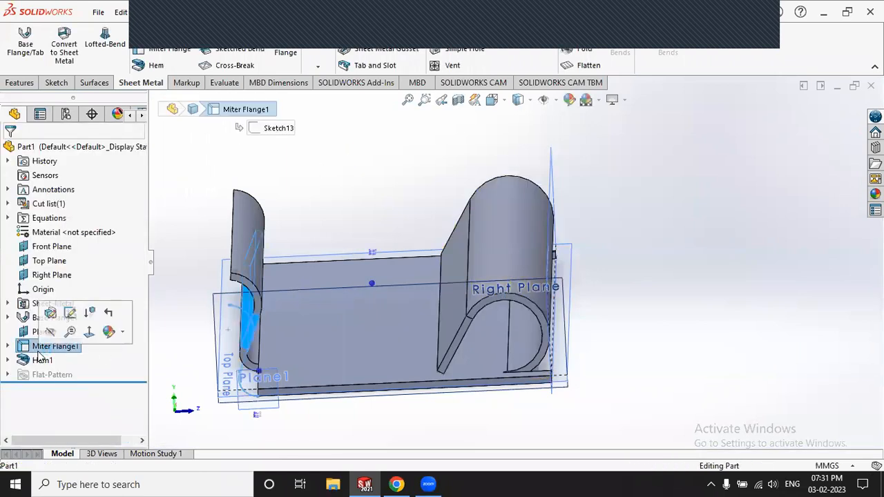
right_click(40, 350)
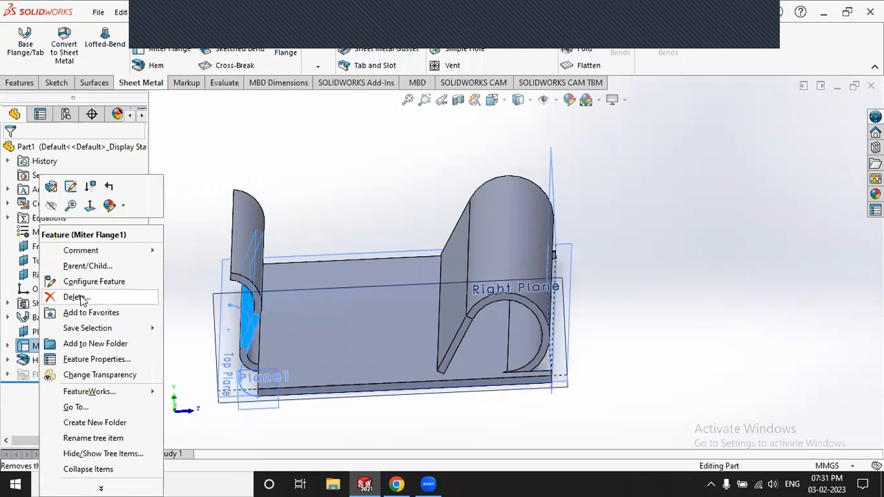
left_click(530, 179)
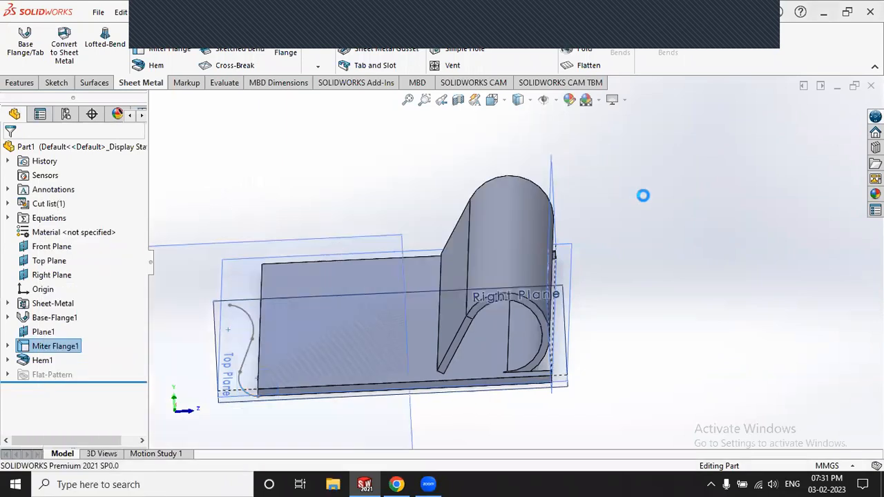
Step: Delete the leftover Sketch13, leaving Hem1 directly after Plane1
left_click(54, 346)
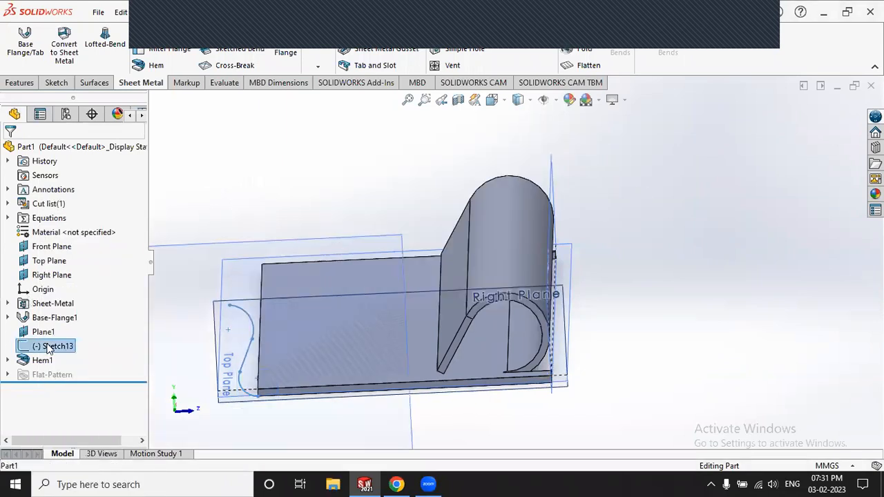
right_click(55, 345)
left_click(519, 181)
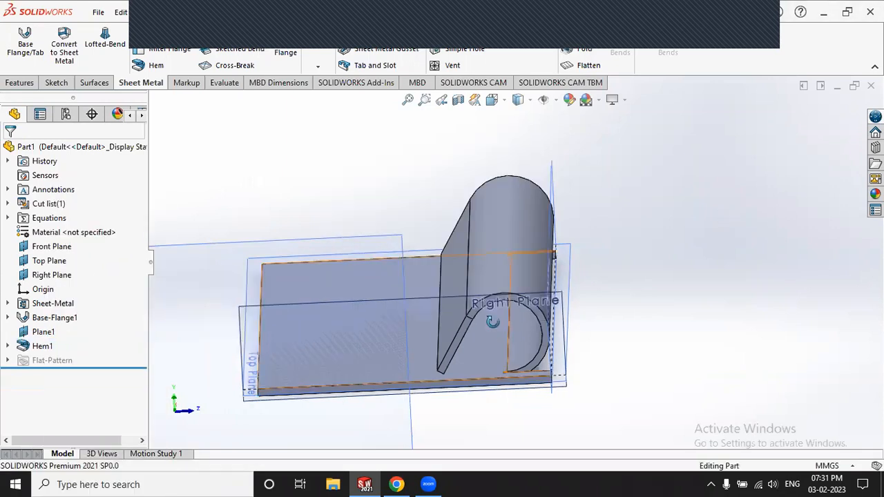
middle_click_drag(502, 343, 442, 319)
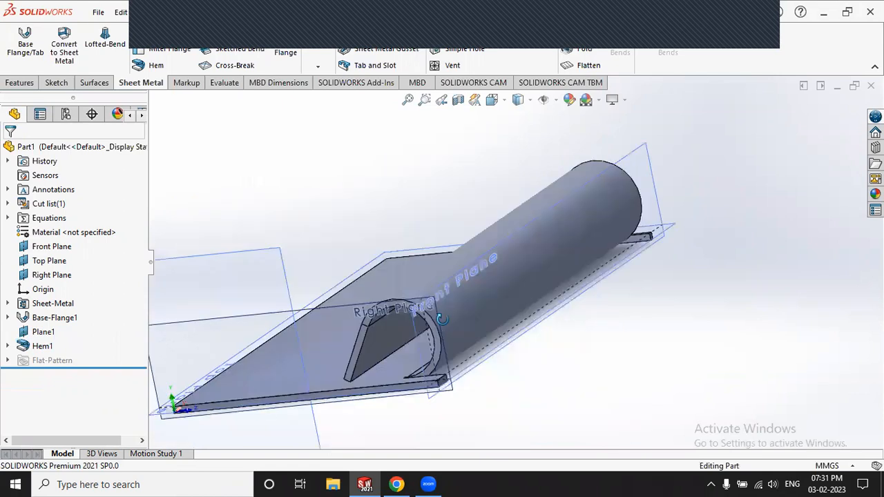
middle_click_drag(433, 350, 418, 391)
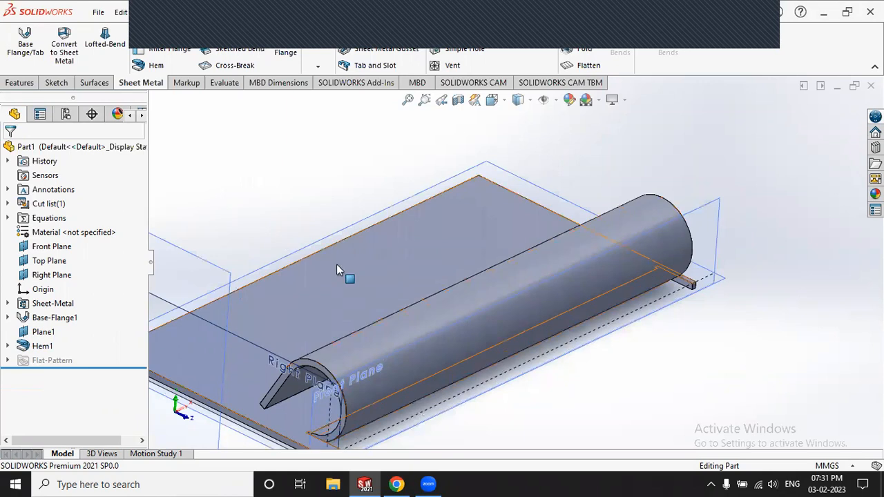
Step: Start a new hem feature and set it to the Rolled type
left_click(152, 68)
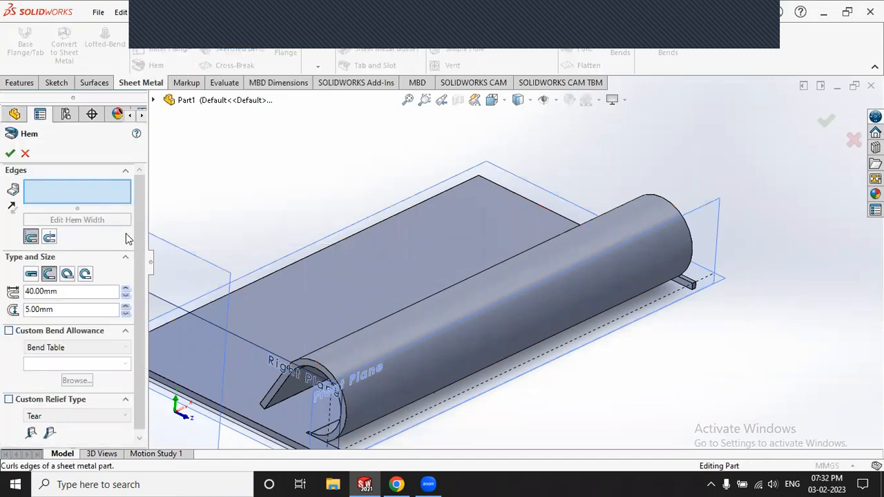
left_click(86, 275)
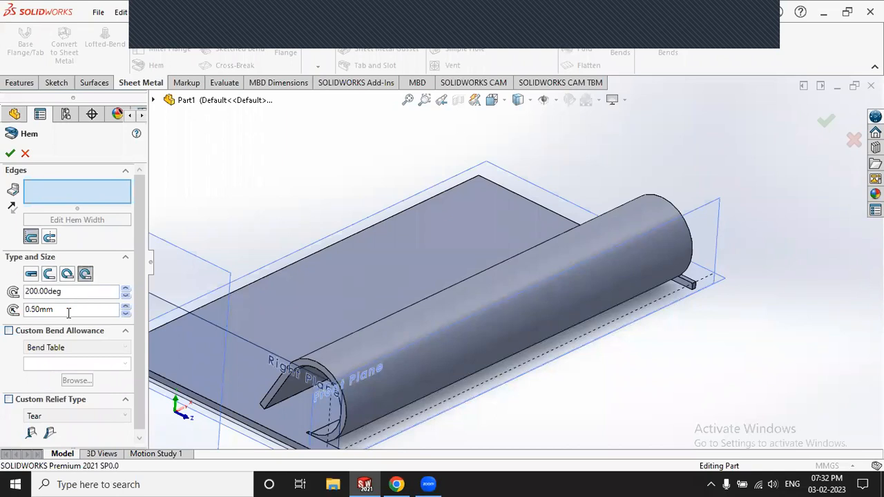
double_click(44, 311)
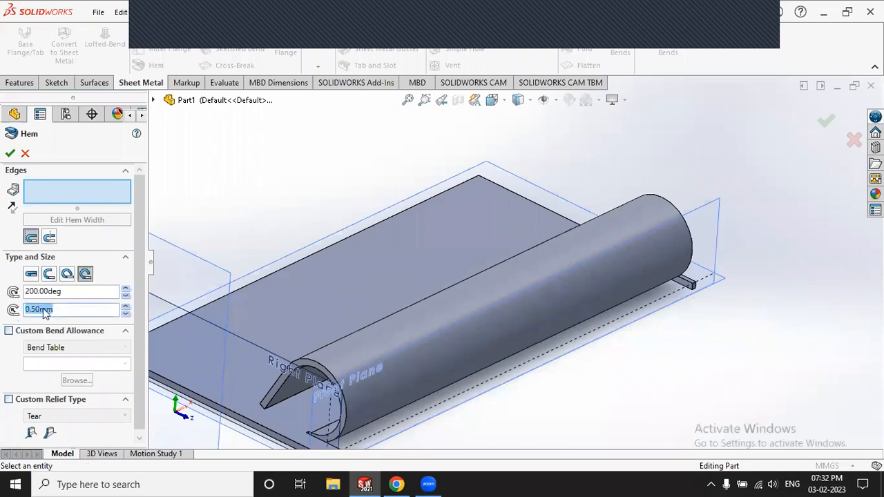
double_click(27, 291)
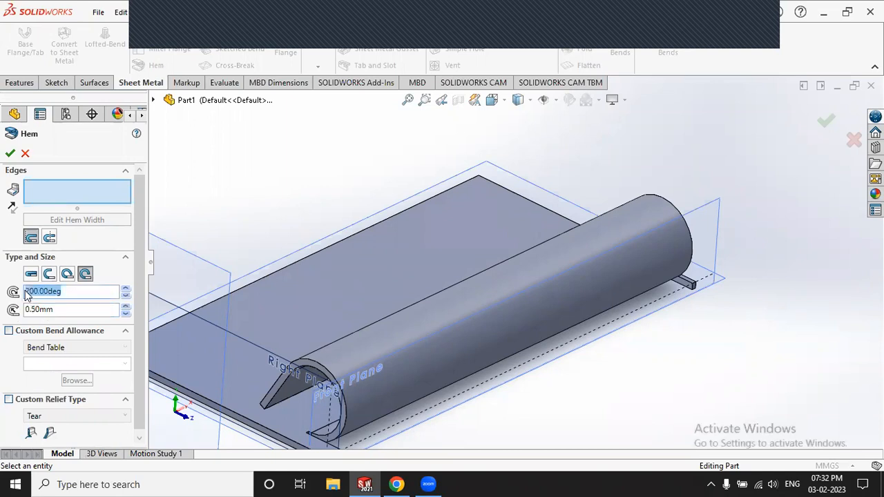
scroll(361, 272, "up", 2)
scroll(435, 257, "down", 3)
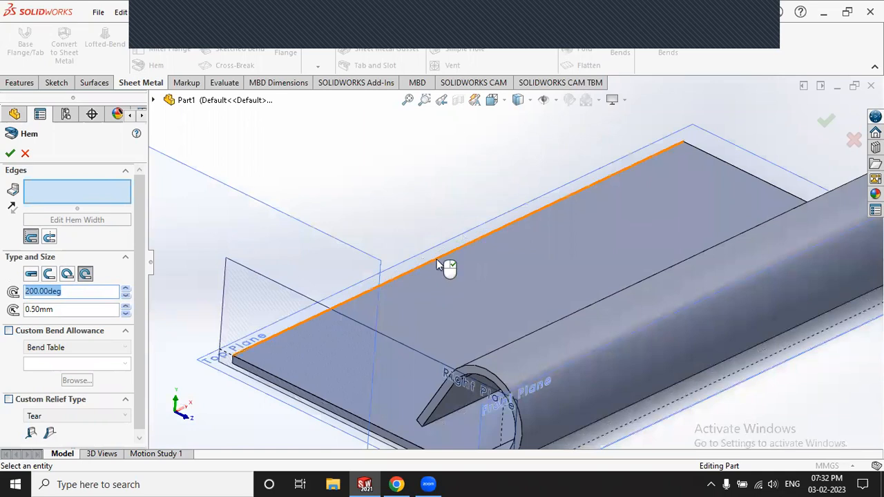
Step: Put the rolled hem on the plate's long edge with 10.50 mm size and 214° angle
left_click(436, 263)
scroll(460, 297, "down", 3)
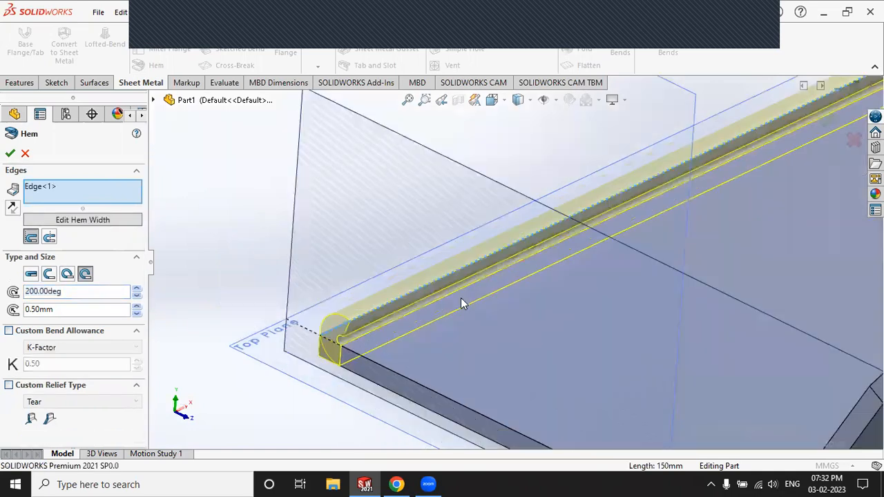
left_click(138, 306)
scroll(255, 242, "up", 5)
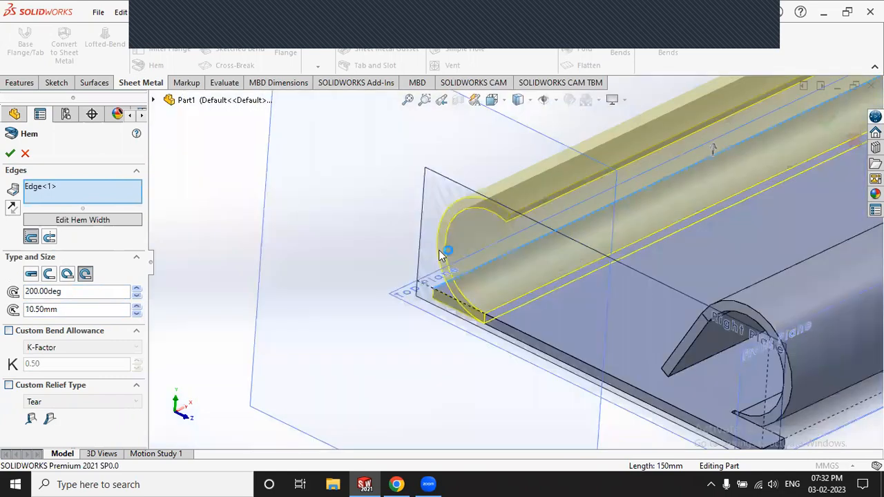
left_click(137, 289)
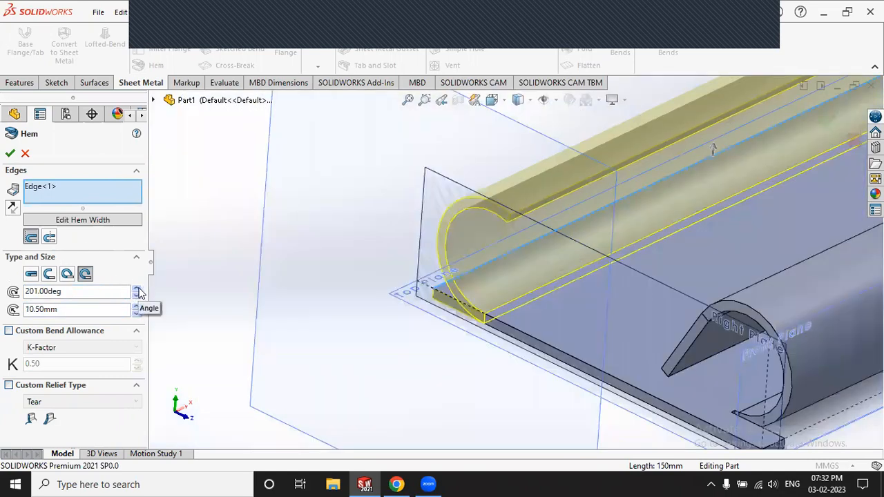
left_click(138, 288)
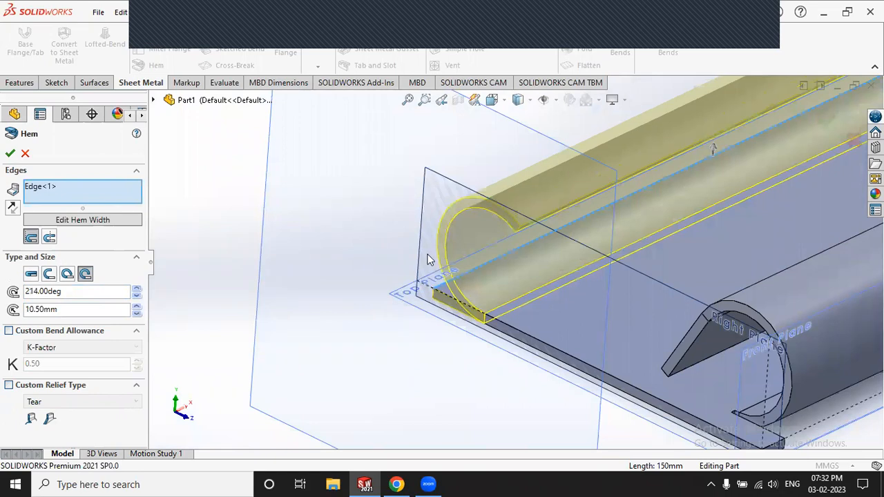
Step: Orbit and zoom the model to inspect the 214°, 10.50 mm rolled hem preview from several angles
middle_click_drag(594, 297, 603, 283)
scroll(603, 283, "up", 4)
scroll(583, 284, "up", 3)
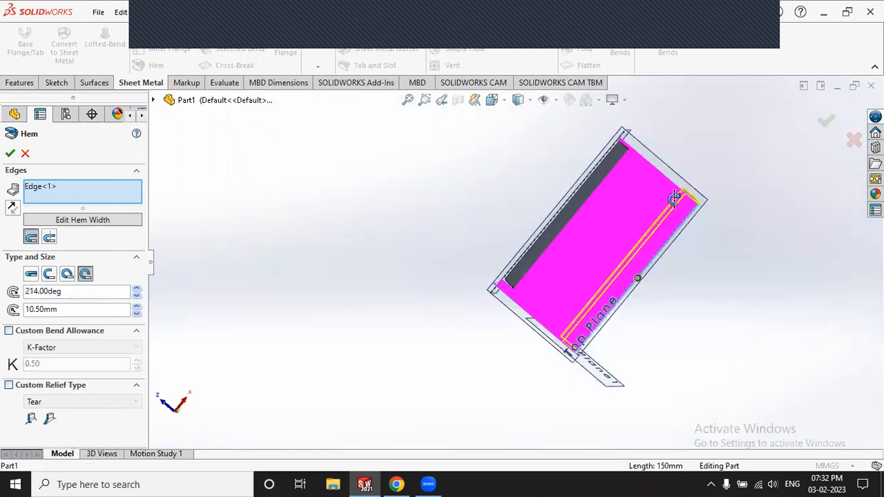
middle_click_drag(645, 207, 585, 198)
middle_click_drag(684, 318, 557, 298)
middle_click_drag(716, 247, 628, 346)
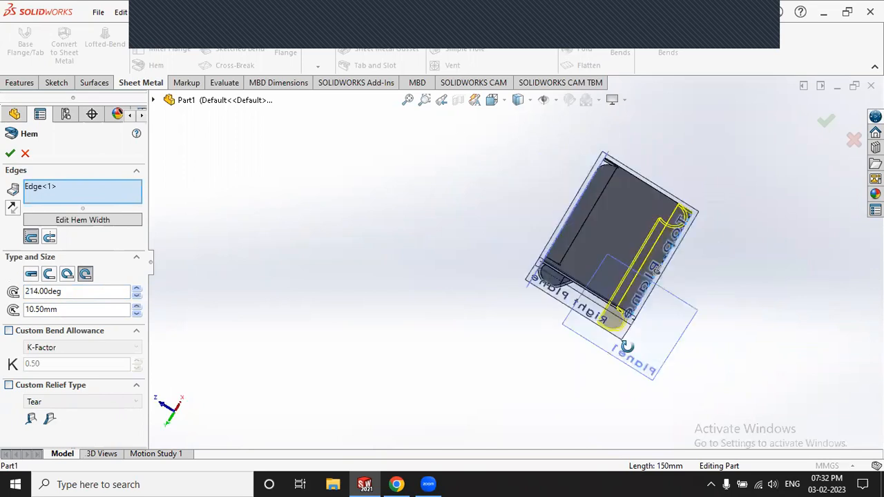
middle_click_drag(628, 196, 694, 244)
middle_click_drag(714, 333, 742, 275)
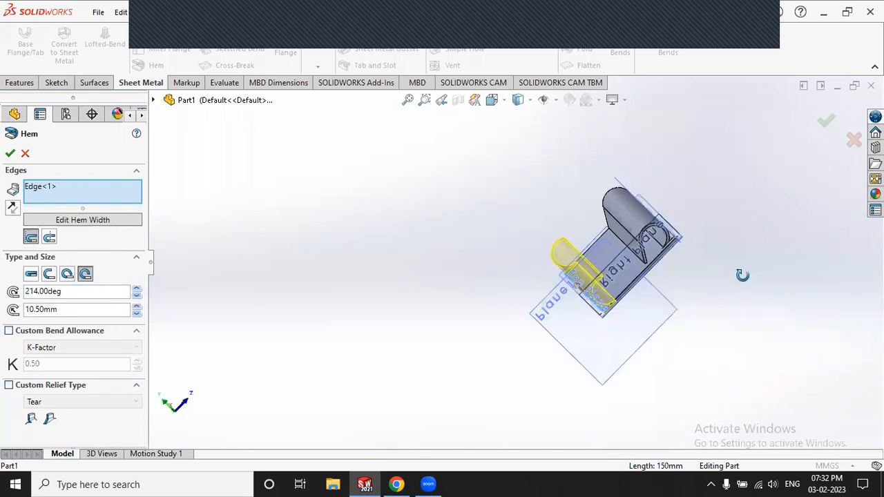
middle_click_drag(658, 240, 664, 269)
middle_click_drag(559, 307, 479, 242)
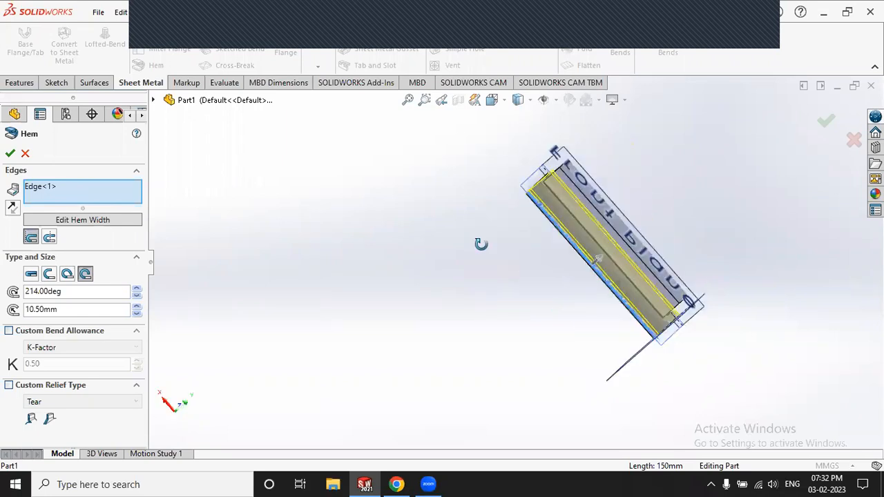
middle_click_drag(666, 302, 737, 367)
middle_click_drag(658, 269, 611, 221)
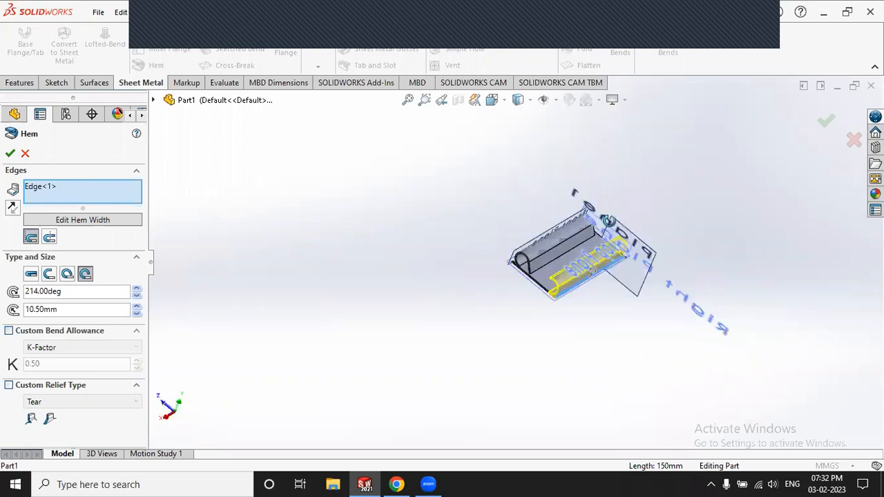
middle_click_drag(626, 173, 651, 158)
middle_click_drag(536, 154, 538, 156)
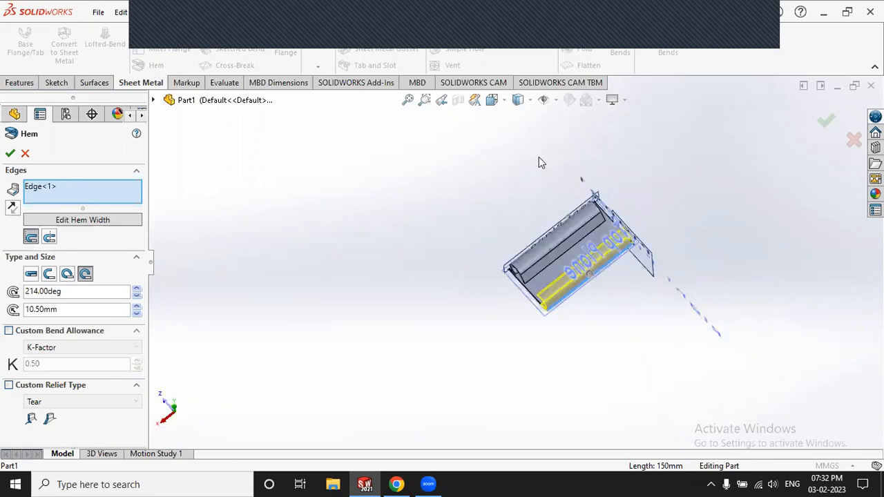
middle_click_drag(611, 330, 552, 191)
middle_click_drag(549, 250, 665, 352)
middle_click_drag(610, 187, 611, 230)
middle_click_drag(523, 198, 594, 246)
scroll(587, 245, "down", 5)
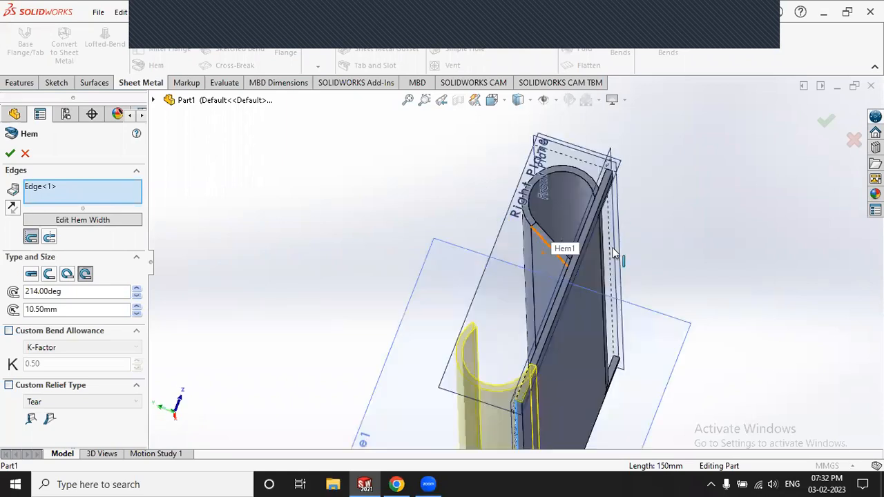
middle_click_drag(578, 299, 526, 234)
scroll(526, 234, "down", 3)
scroll(595, 319, "up", 3)
middle_click_drag(666, 302, 635, 335)
scroll(504, 269, "down", 3)
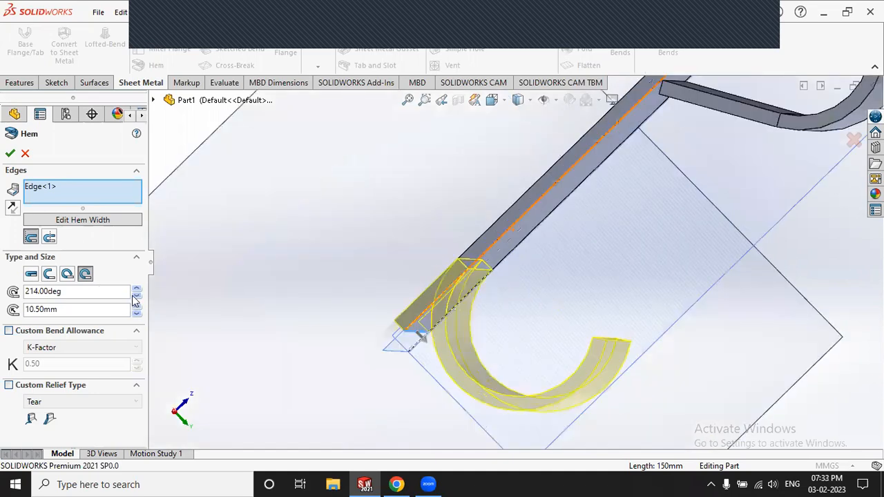
scroll(526, 311, "up", 4)
scroll(613, 291, "up", 3)
middle_click_drag(614, 290, 587, 215)
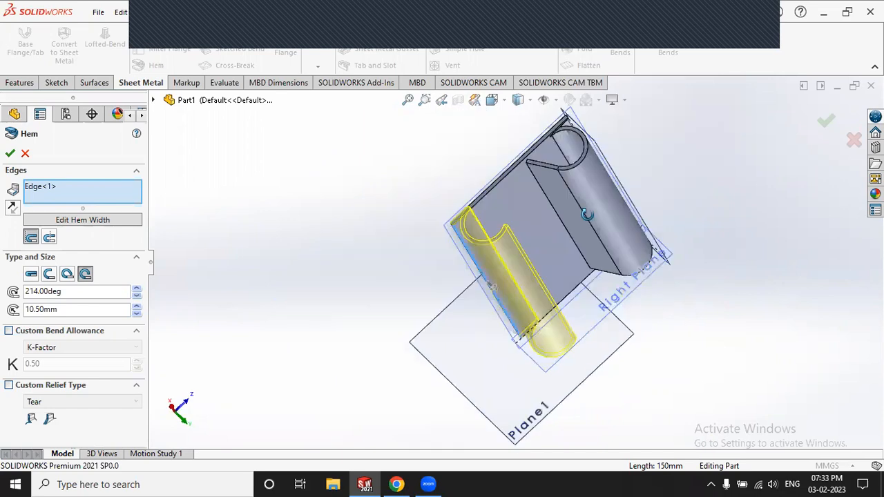
middle_click_drag(613, 276, 601, 241)
middle_click_drag(637, 302, 516, 210)
middle_click_drag(594, 210, 544, 217)
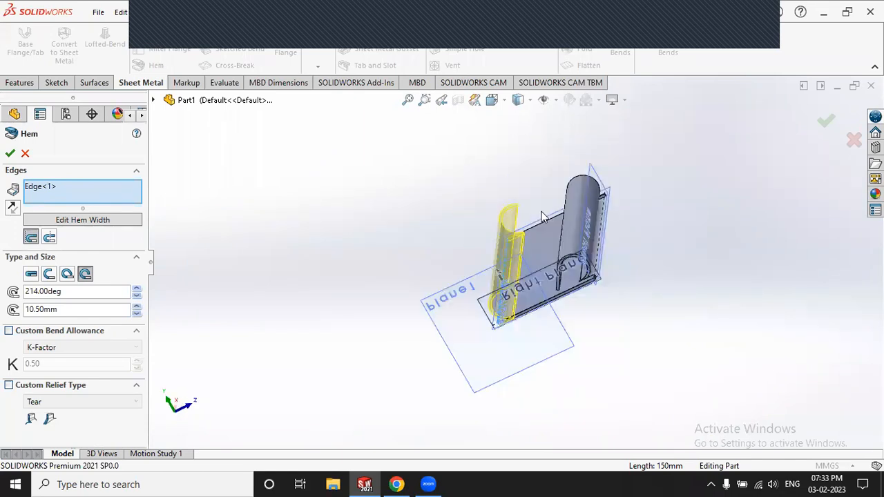
middle_click_drag(548, 292, 528, 286)
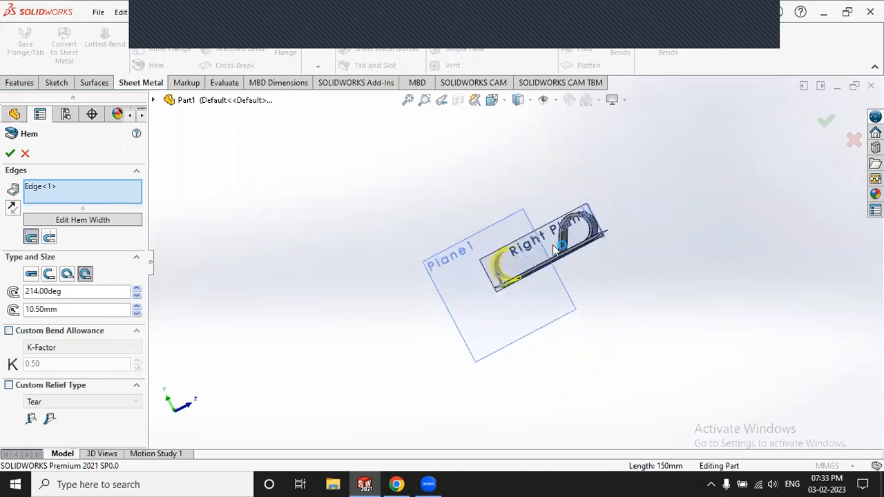
Step: Raise the hem angle from 214° to 310° and accept the hem as Hem2
scroll(565, 284, "down", 5)
scroll(136, 295, "down", 1)
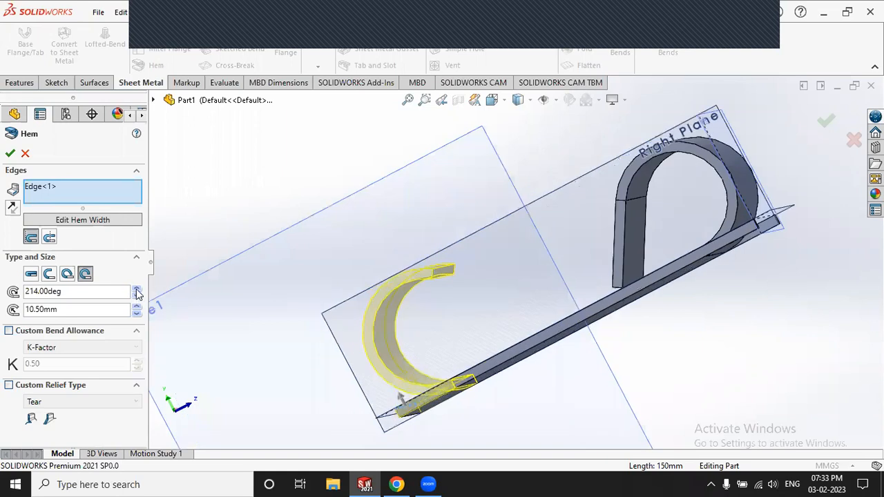
left_click(138, 290)
left_click(138, 290)
left_click(137, 290)
left_click(137, 290)
left_click(138, 290)
left_click(138, 290)
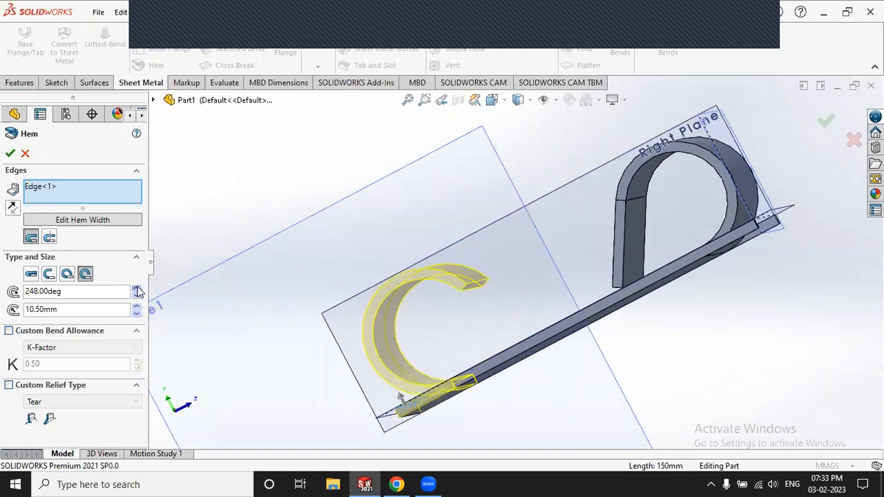
left_click(137, 290)
left_click(137, 290)
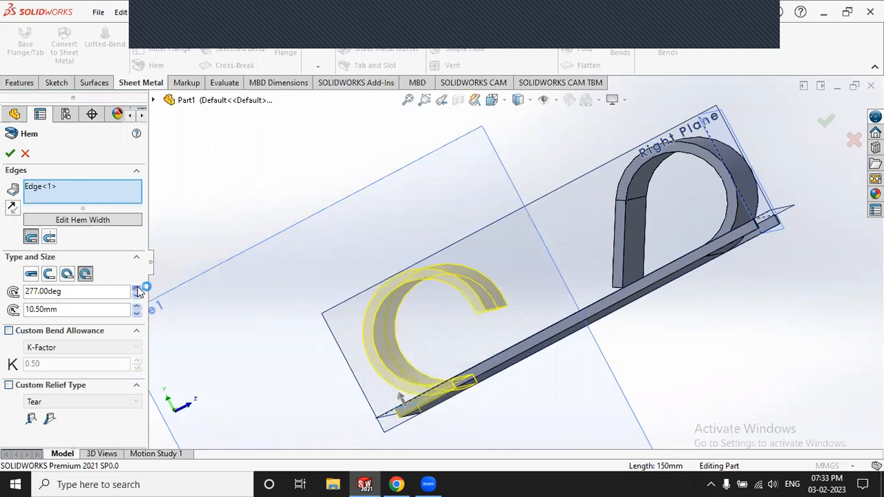
left_click(137, 290)
left_click(137, 289)
left_click(137, 289)
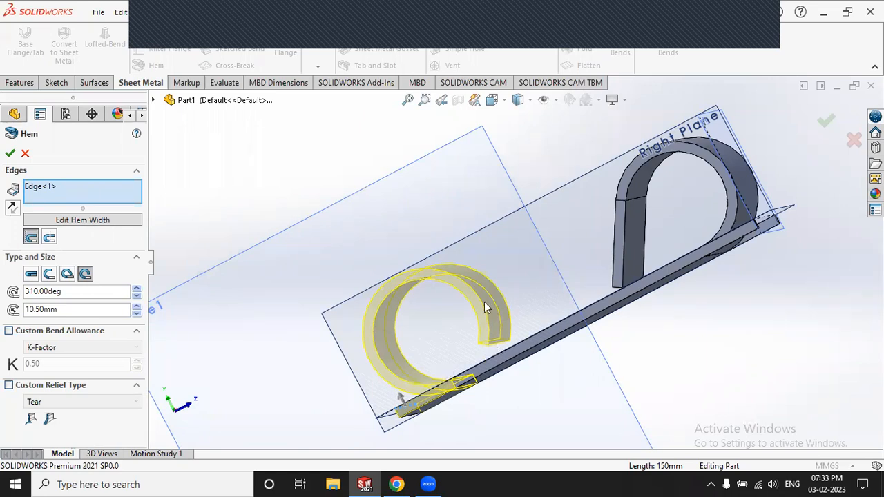
left_click(10, 153)
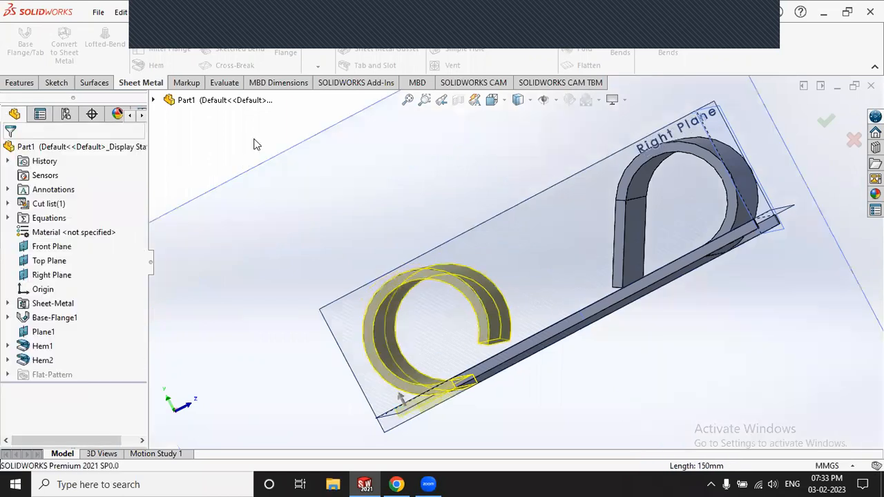
Step: Zoom and turn the model to view the part with both Hem1 and Hem2 in place
scroll(260, 154, "up", 3)
middle_click_drag(294, 216, 303, 221)
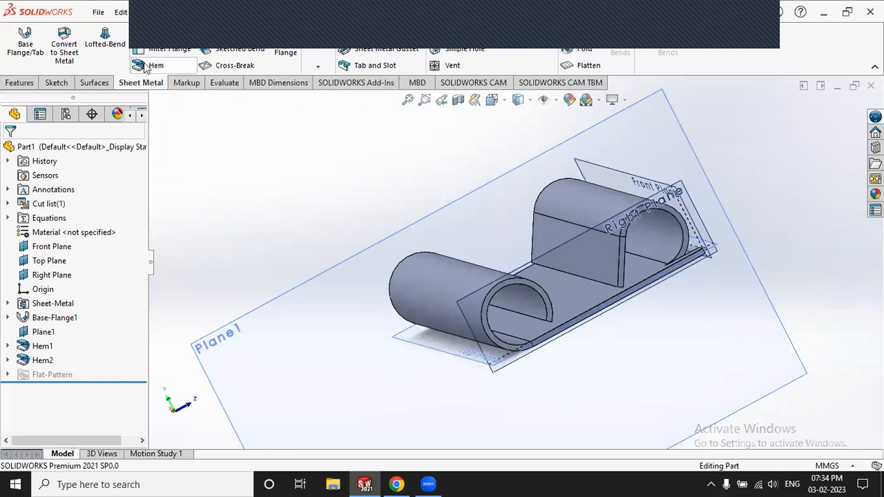
scroll(230, 178, "down", 3)
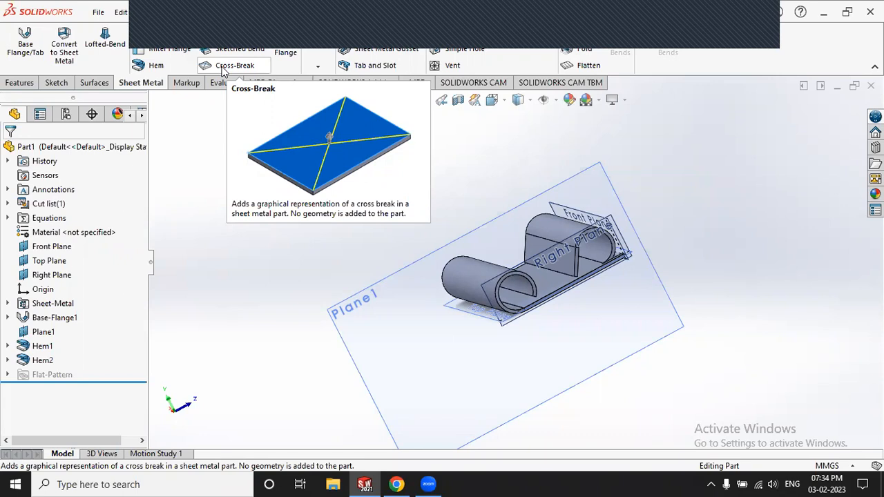
Step: Add Cross Break1 on the flat base face, then select its break lines to check them
left_click(222, 68)
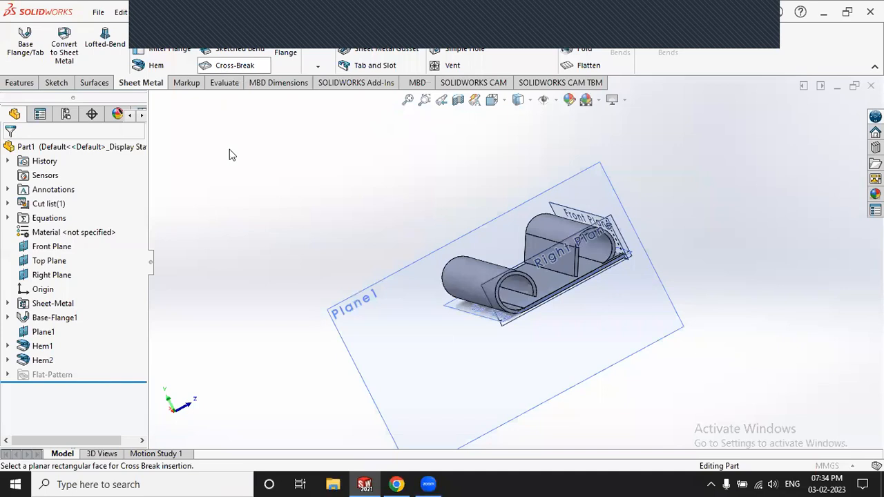
scroll(306, 283, "up", 3)
middle_click_drag(650, 408, 544, 243)
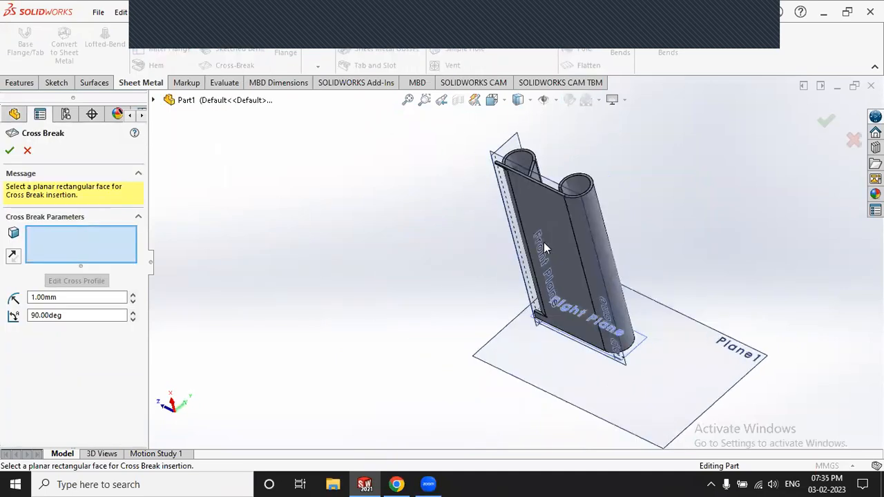
scroll(571, 218, "down", 3)
scroll(505, 175, "down", 5)
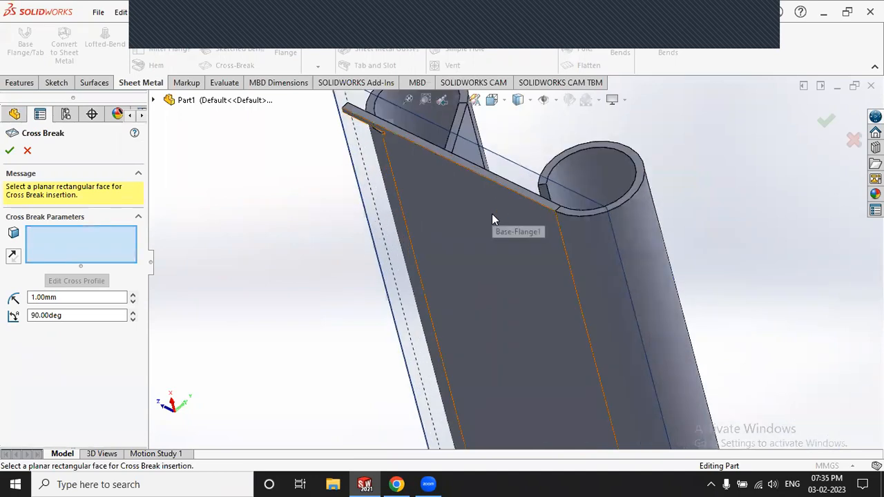
left_click(492, 213)
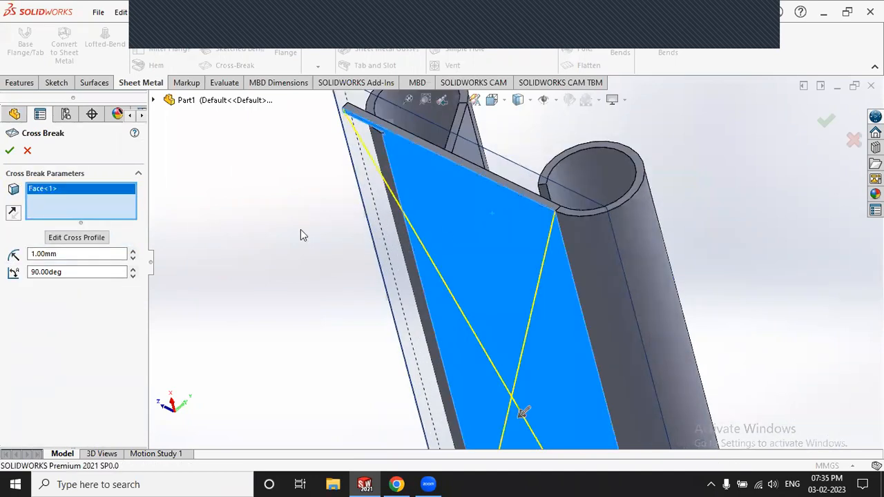
left_click(11, 150)
scroll(276, 166, "up", 5)
scroll(544, 287, "down", 8)
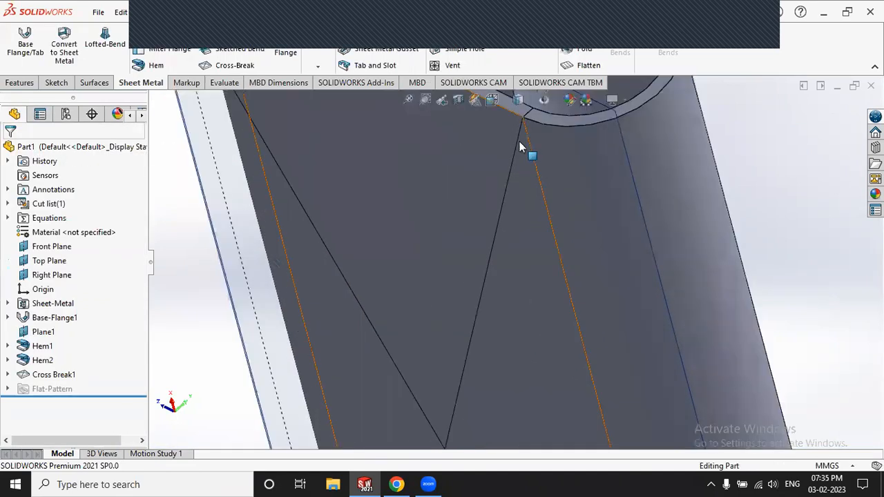
left_click(519, 143)
scroll(507, 152, "up", 5)
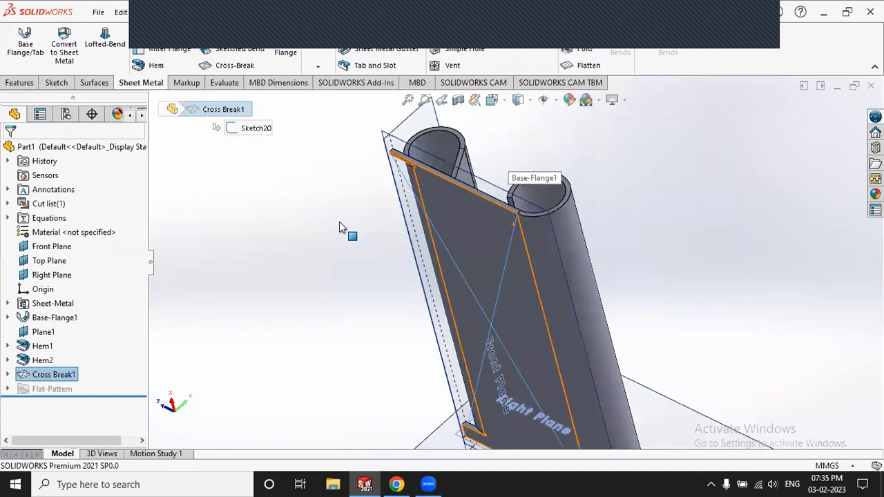
left_click(307, 227)
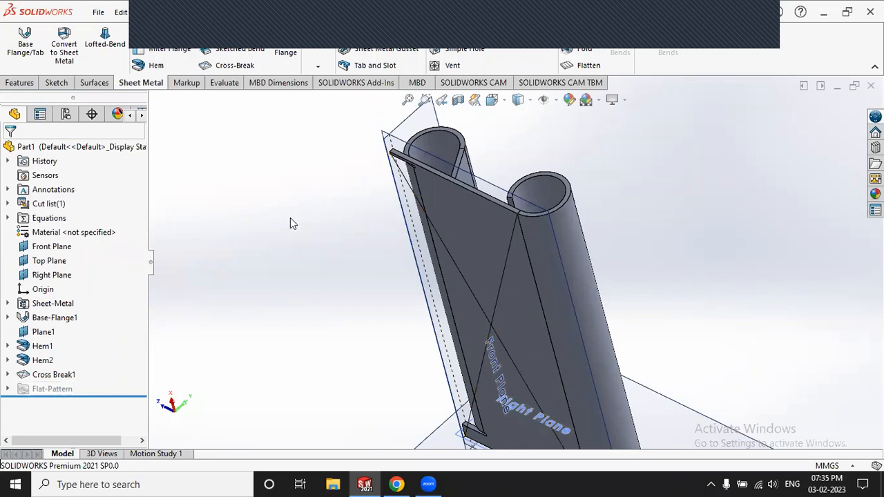
key("f")
middle_click_drag(667, 319, 375, 282)
scroll(533, 293, "down", 3)
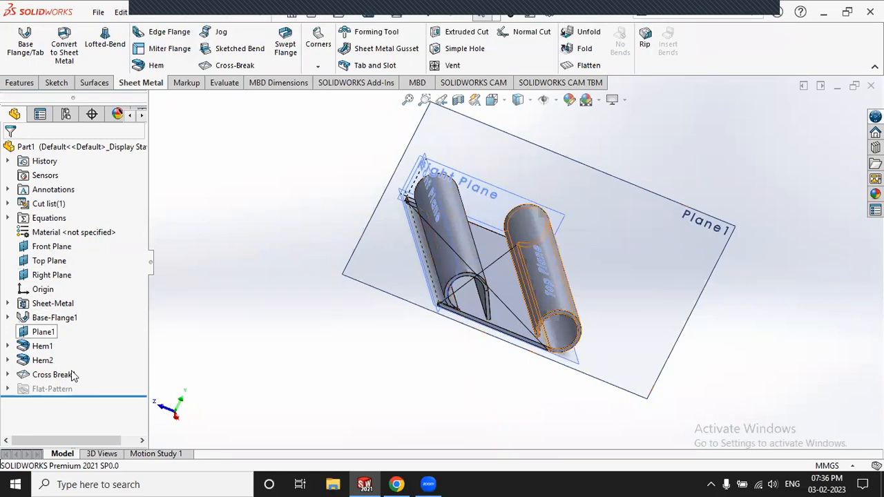
Step: Unfold the part into its flat pattern and turn the plate to face the viewer
left_click(570, 67)
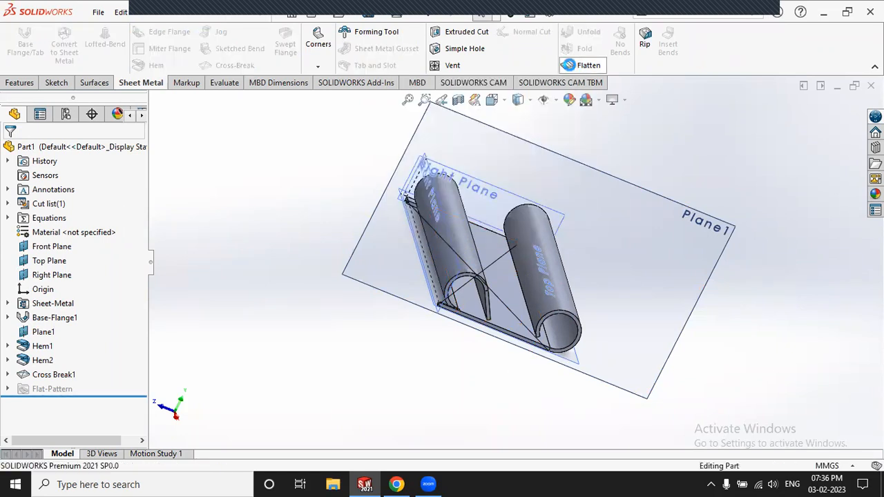
middle_click_drag(664, 139, 625, 204)
middle_click_drag(684, 241, 603, 180)
scroll(361, 167, "down", 2)
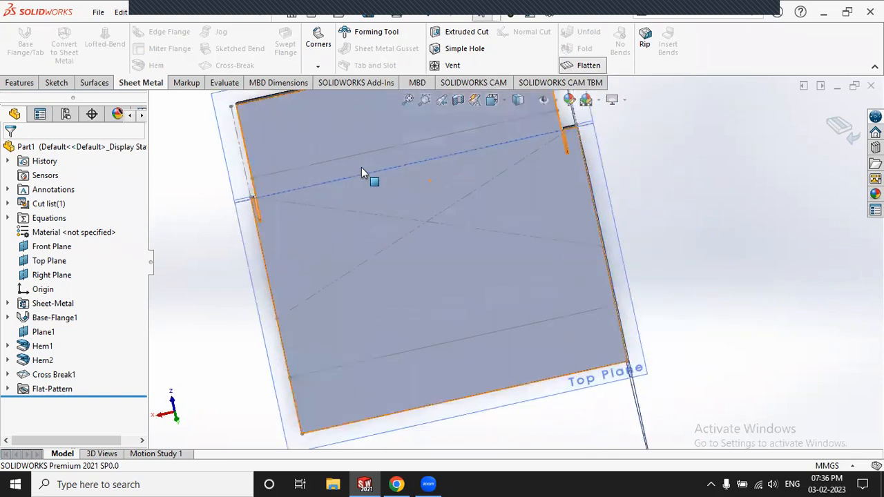
scroll(345, 155, "up", 2)
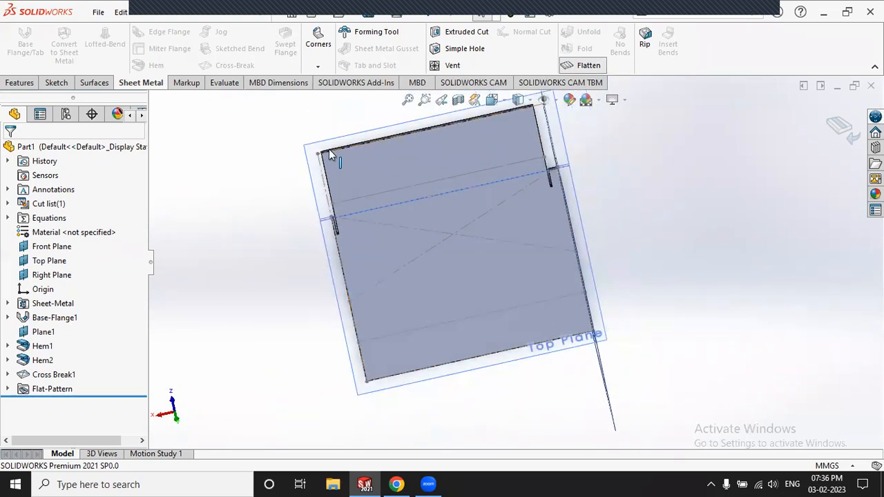
Step: Measure the flat plate's top, left and right edges with the Measure tool
left_click(225, 84)
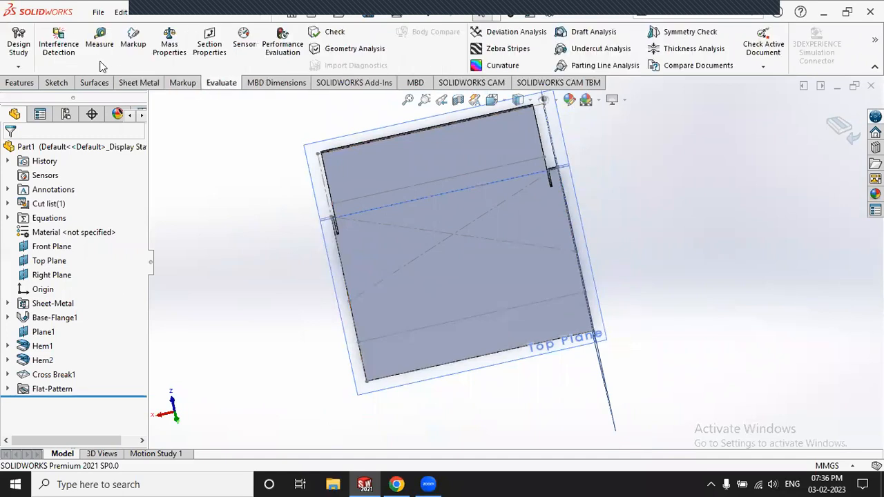
left_click(351, 149)
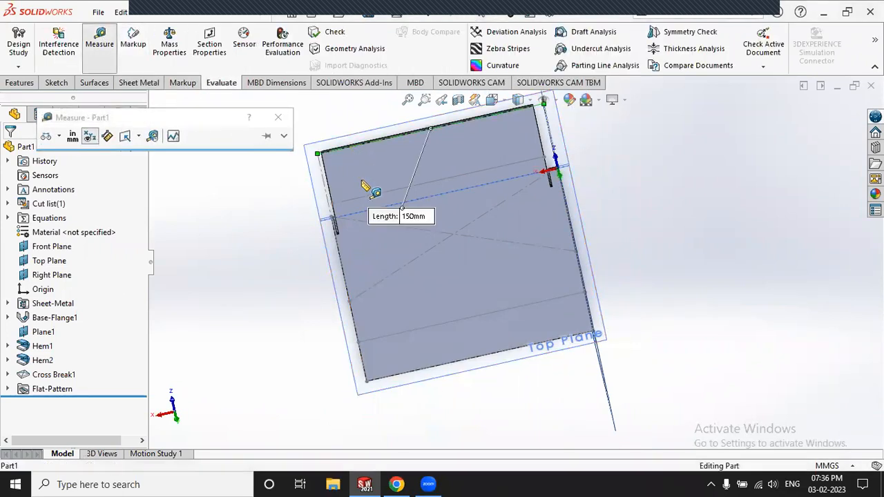
left_click(437, 370)
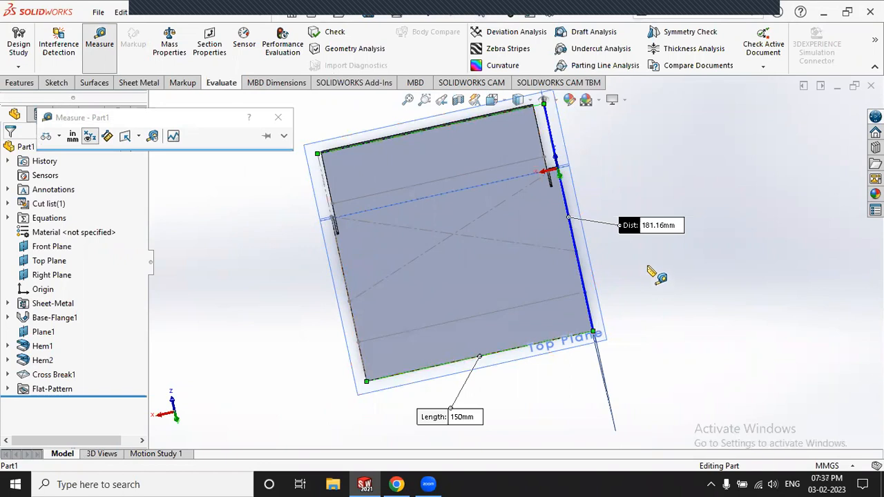
mouse_move(667, 286)
middle_mouse_down()
mouse_move(635, 286)
mouse_move(651, 281)
middle_mouse_up()
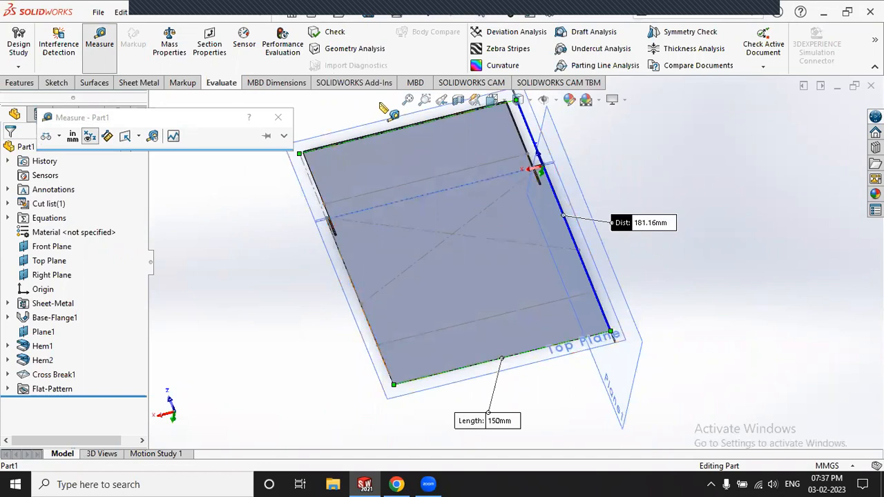
left_click(350, 276)
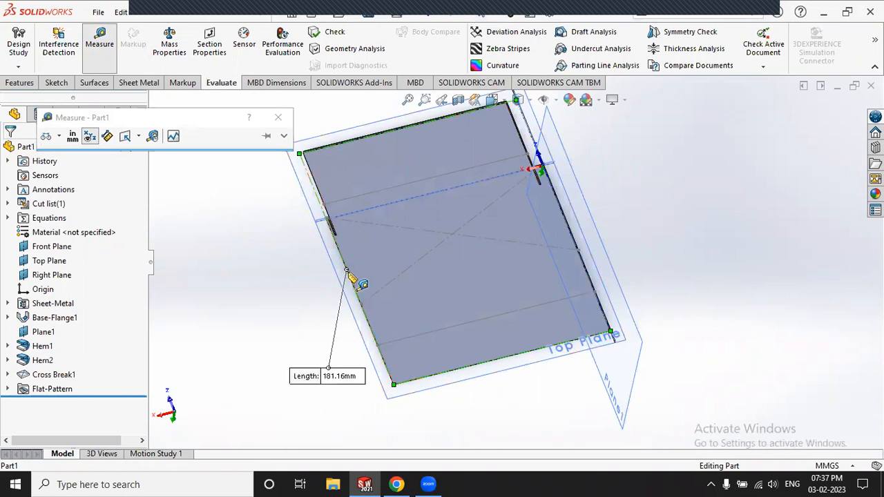
left_click(563, 215)
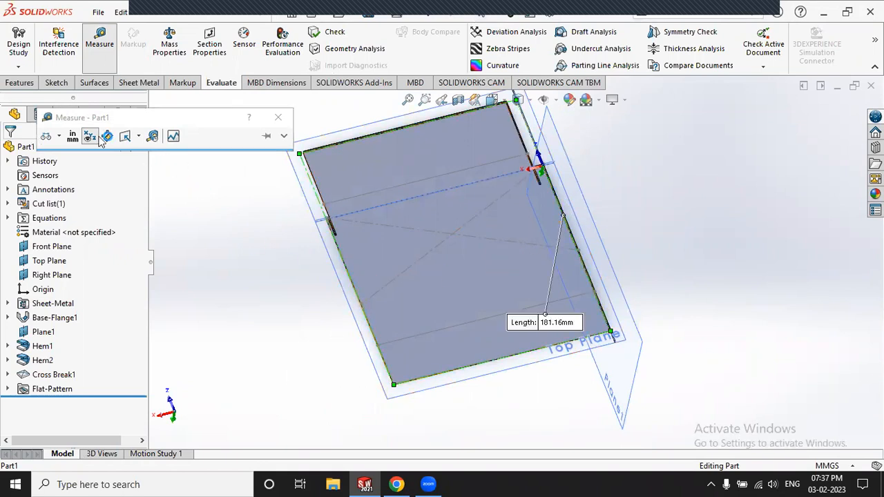
left_click(100, 44)
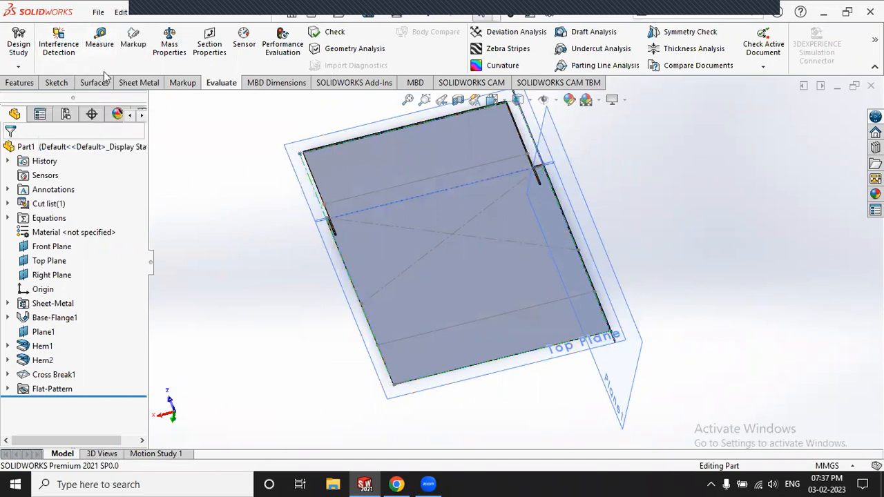
Step: Measure the plate edge again, confirming it reads 181.16 mm
left_click(99, 42)
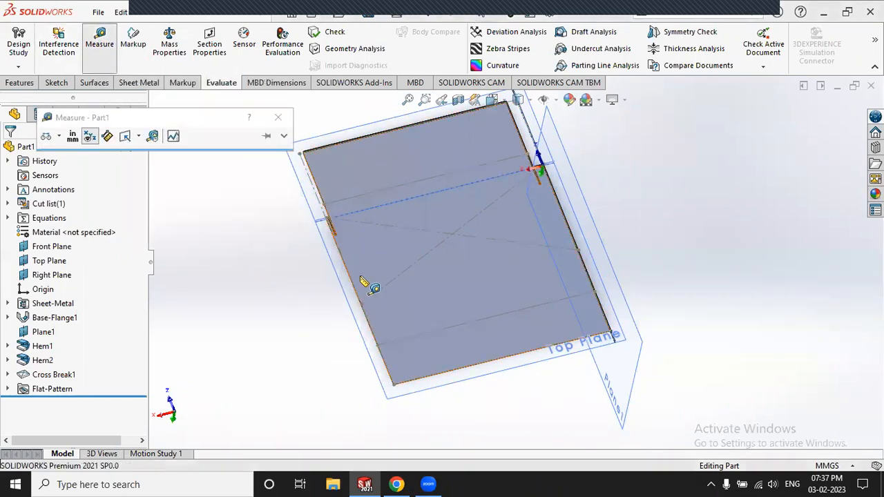
scroll(441, 345, "down", 5)
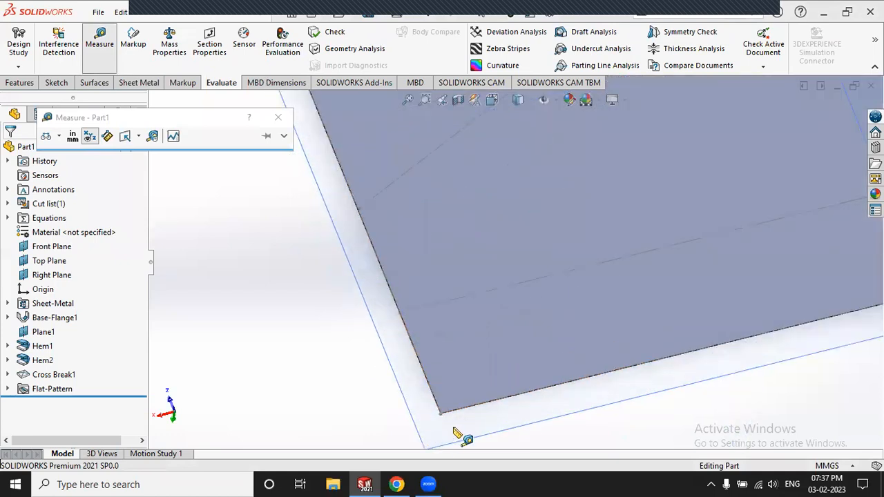
left_click(435, 335)
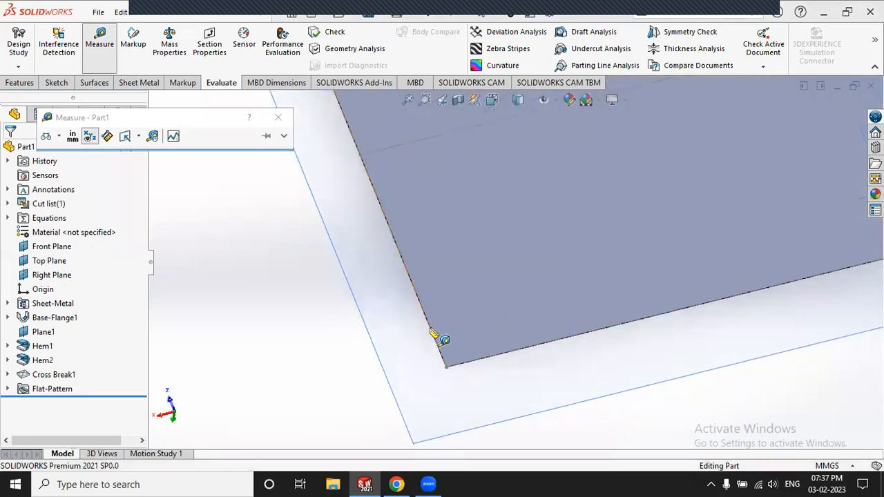
scroll(380, 338, "up", 5)
scroll(653, 207, "down", 3)
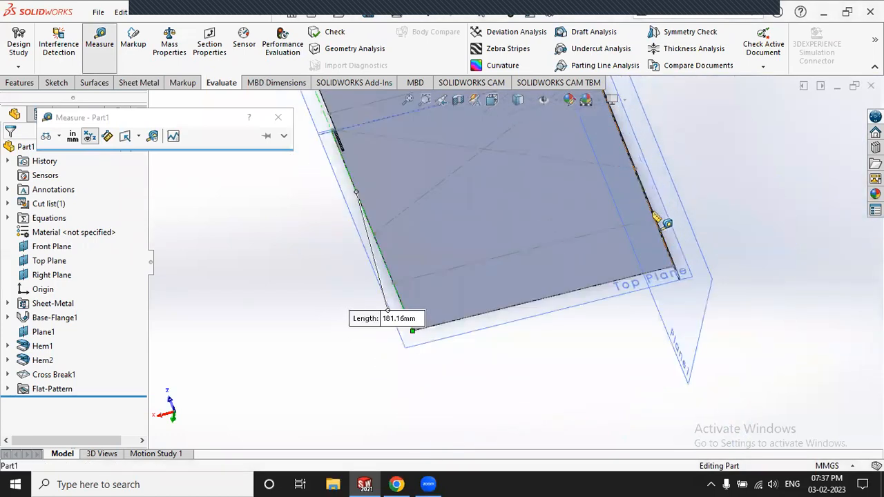
scroll(681, 247, "down", 4)
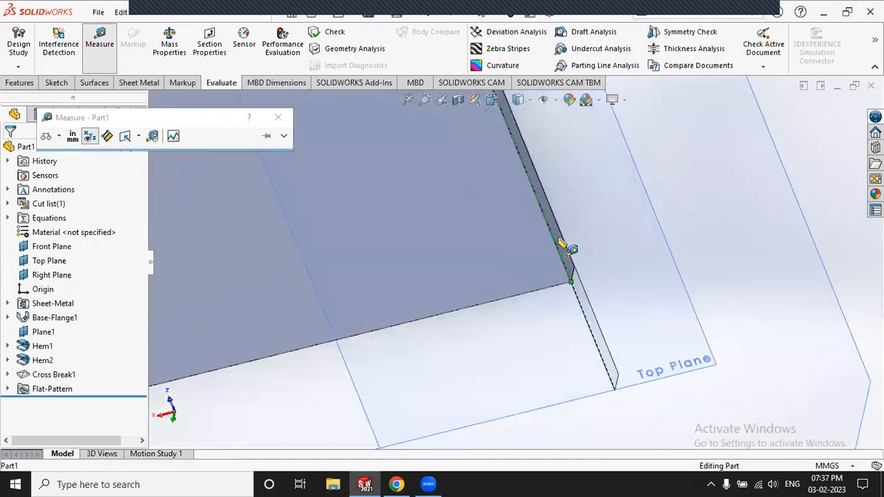
scroll(588, 230, "up", 5)
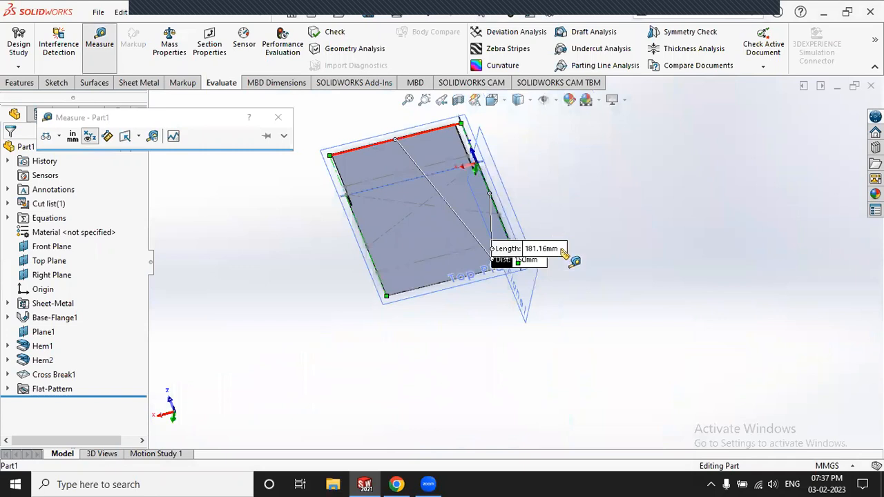
scroll(545, 261, "down", 2)
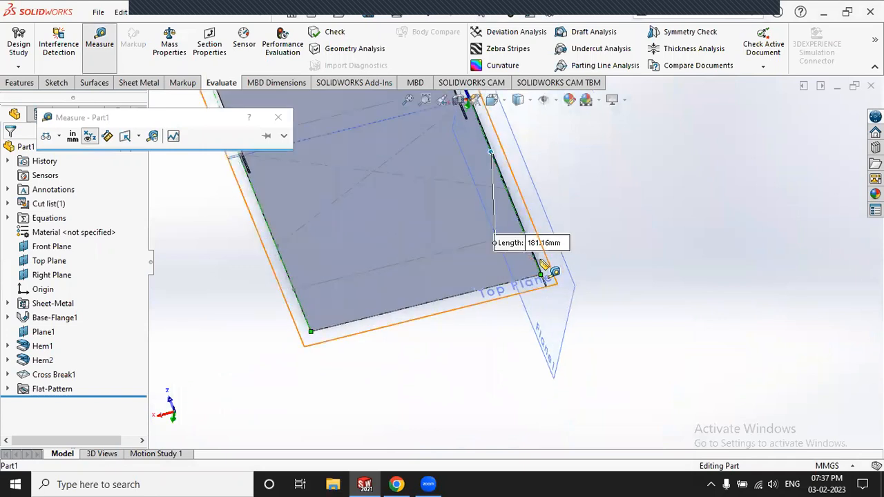
scroll(543, 265, "up", 2)
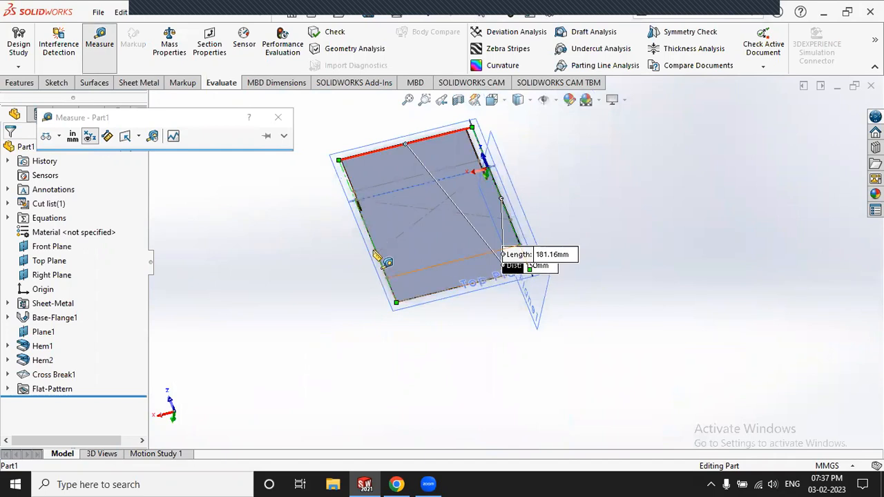
Step: Clear the measurement, close Measure, and bring up the sheet-metal tools
left_click(295, 245)
left_click(107, 71)
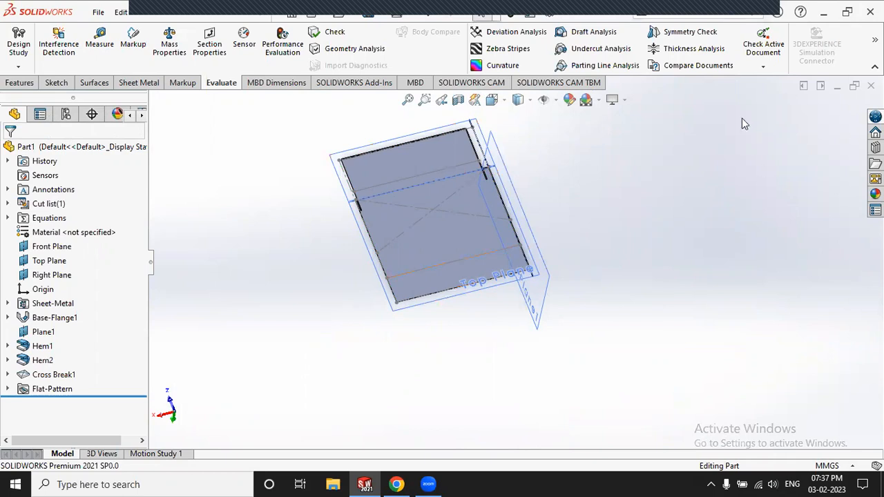
left_click(140, 83)
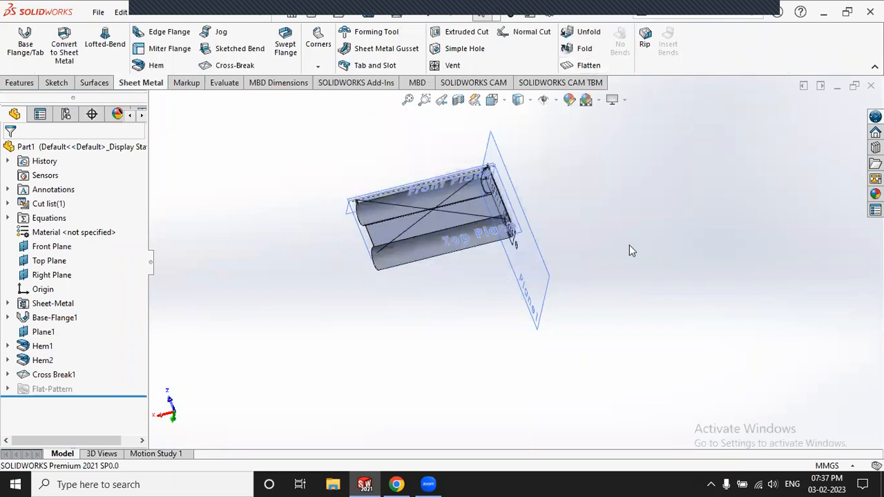
middle_click_drag(484, 220, 394, 199)
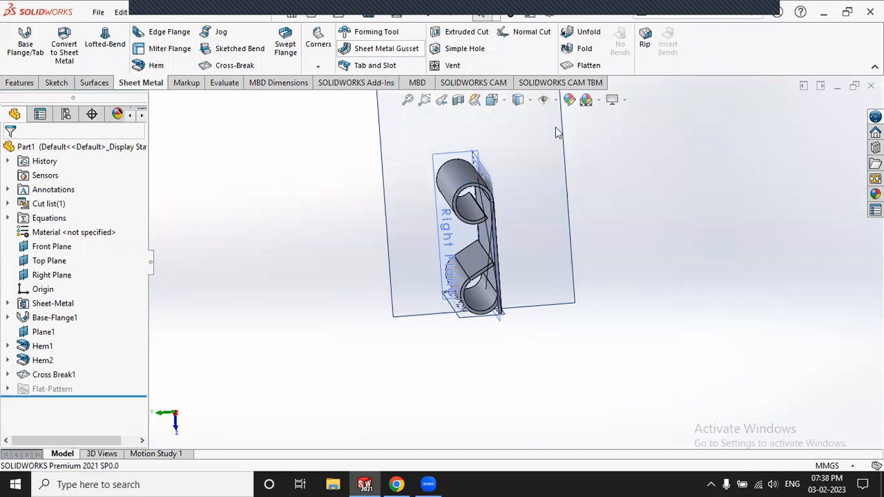
scroll(366, 197, "up", 2)
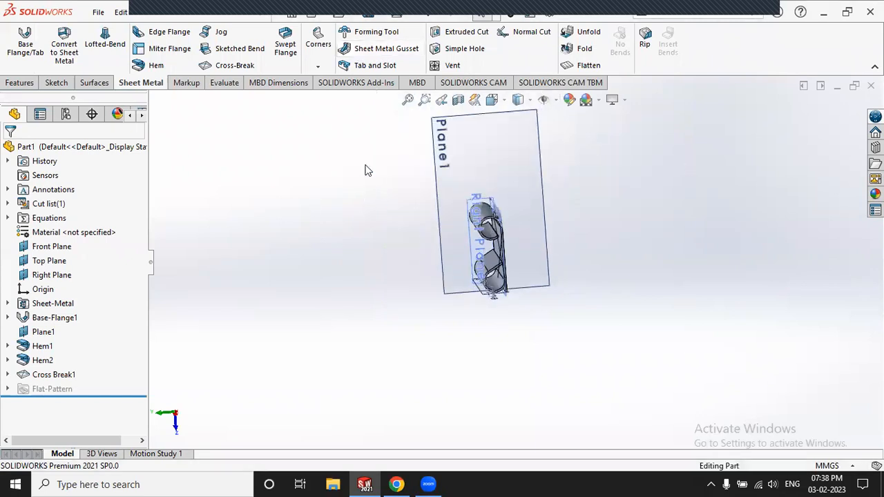
scroll(457, 204, "down", 2)
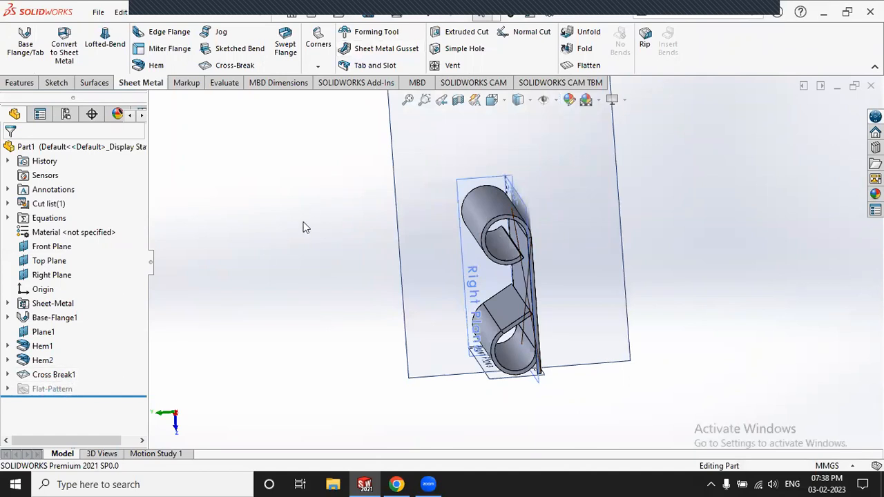
scroll(333, 222, "up", 2)
middle_click_drag(368, 196, 375, 170)
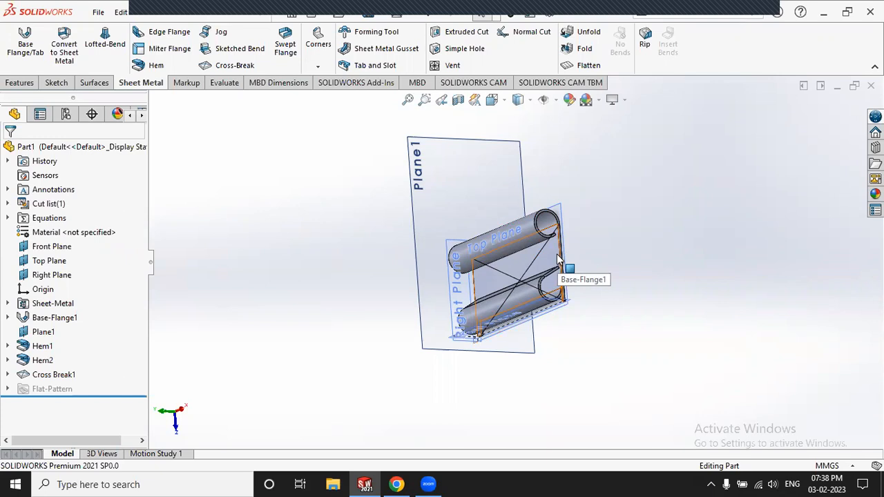
Step: Delete the Cross Break1 feature
left_click(55, 375)
right_click(56, 375)
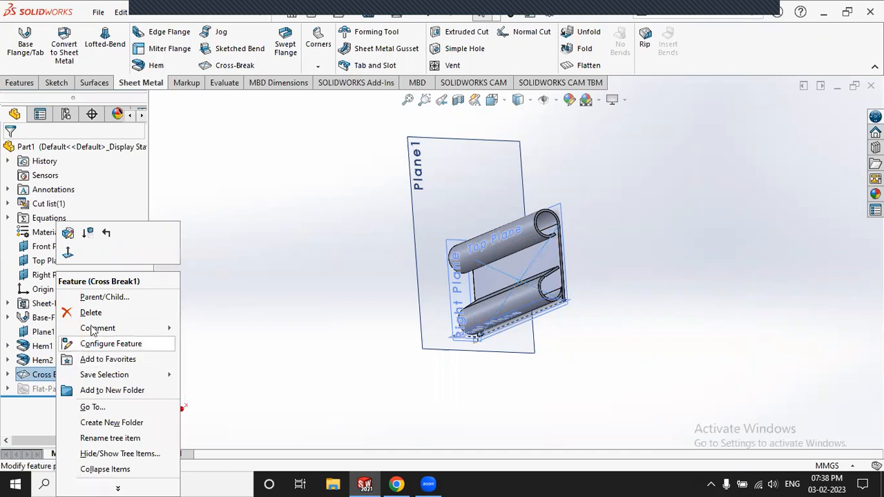
left_click(89, 309)
left_click(522, 180)
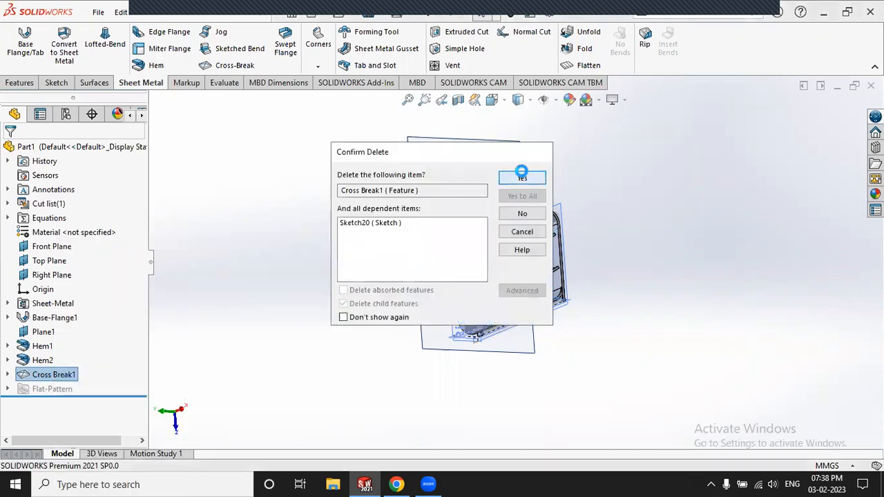
Step: Delete both Hem1 and Hem2, confirming each deletion
left_click(40, 346)
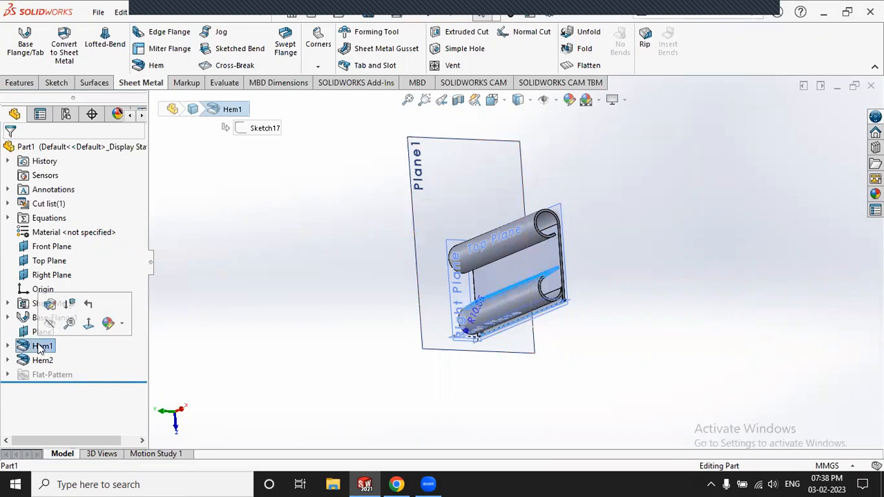
left_click(43, 360, "ctrl")
right_click(44, 360)
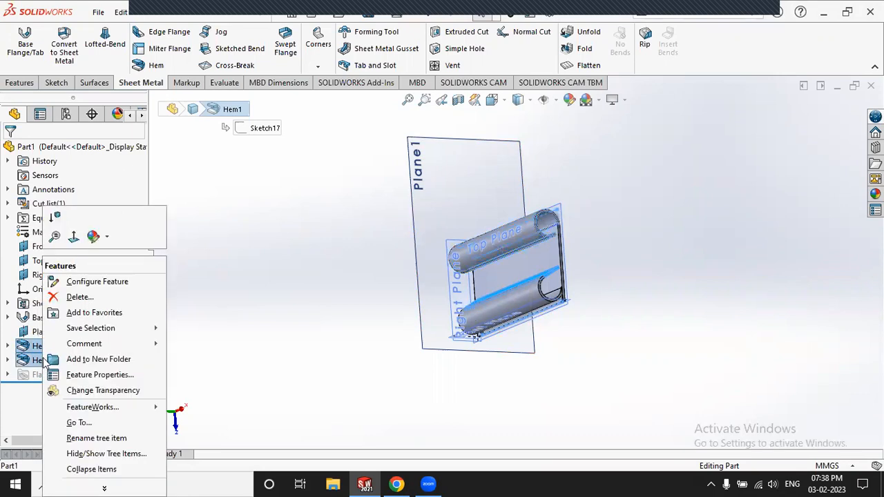
left_click(75, 297)
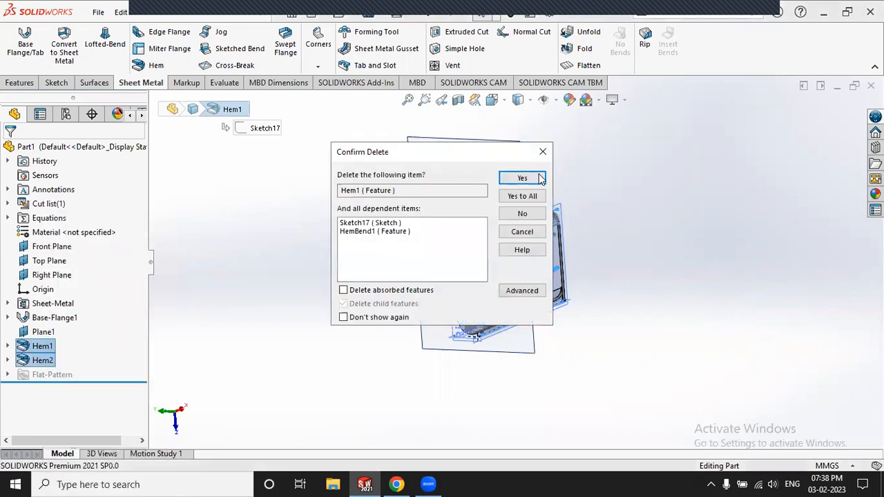
left_click(522, 178)
left_click(522, 178)
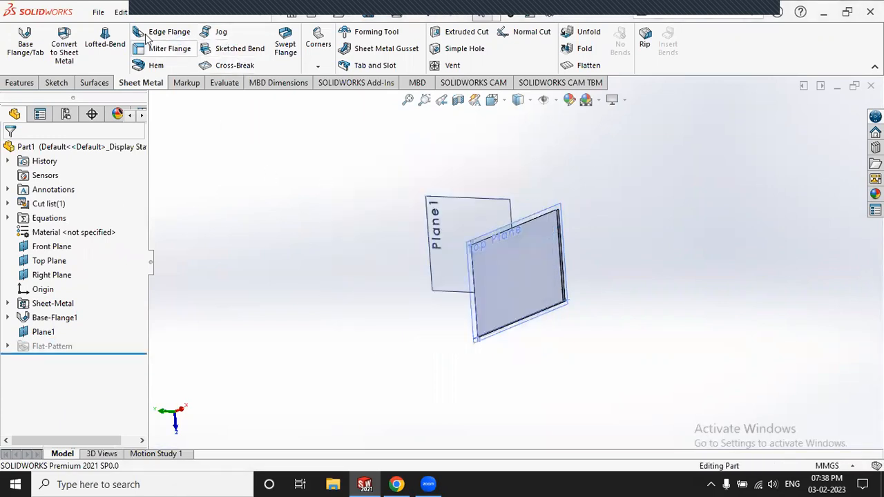
Step: Add a 90° edge flange on the plate's right edge
left_click(557, 225)
left_click(553, 199)
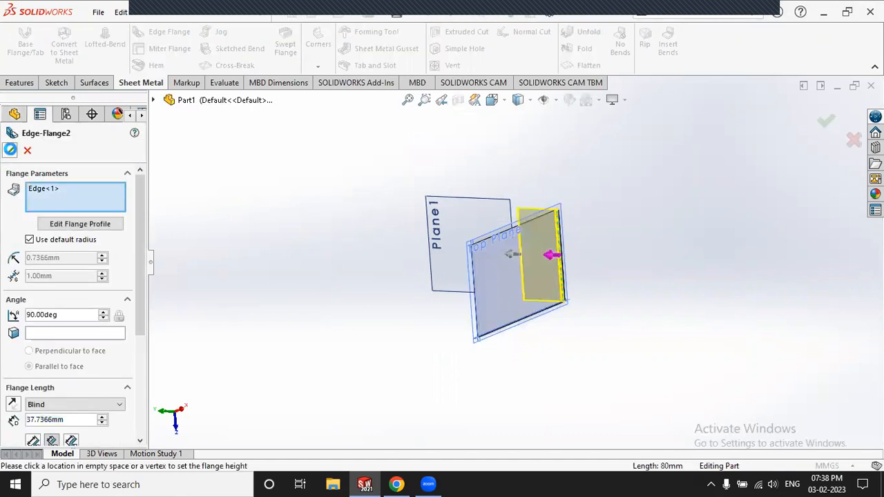
left_click(335, 181)
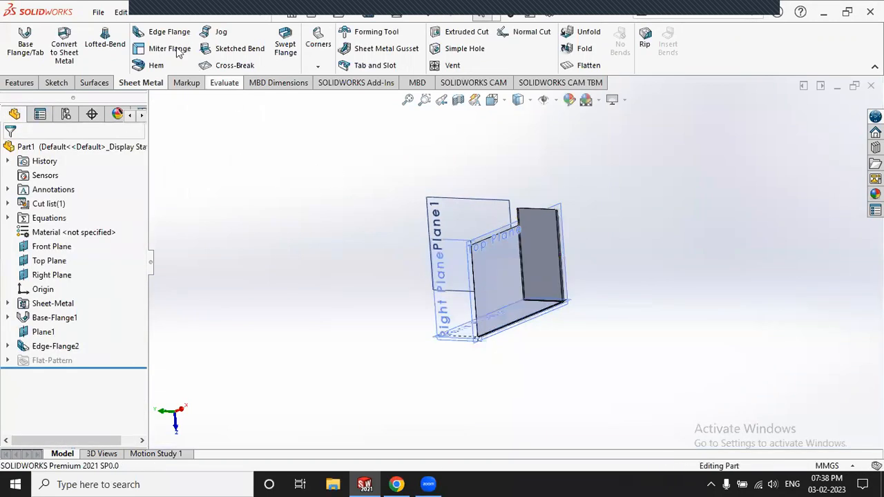
Step: Add a second edge flange, 82 mm tall, on the opposite edge
left_click(169, 33)
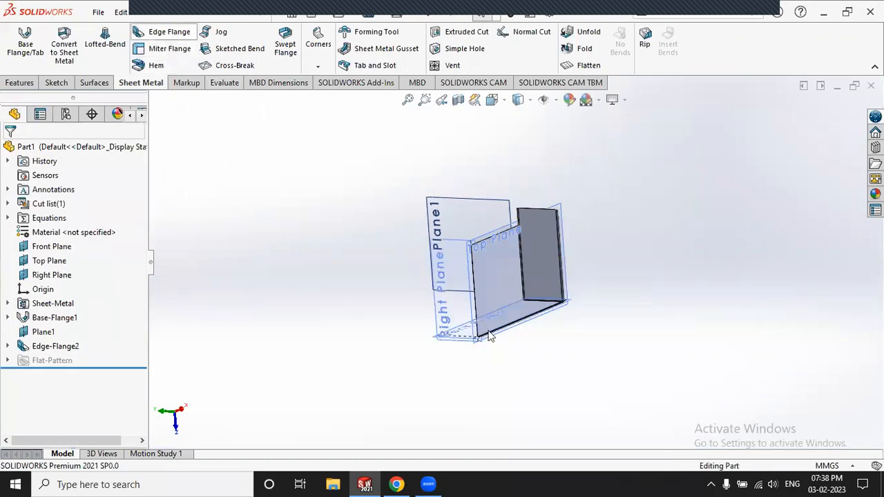
left_click(475, 290)
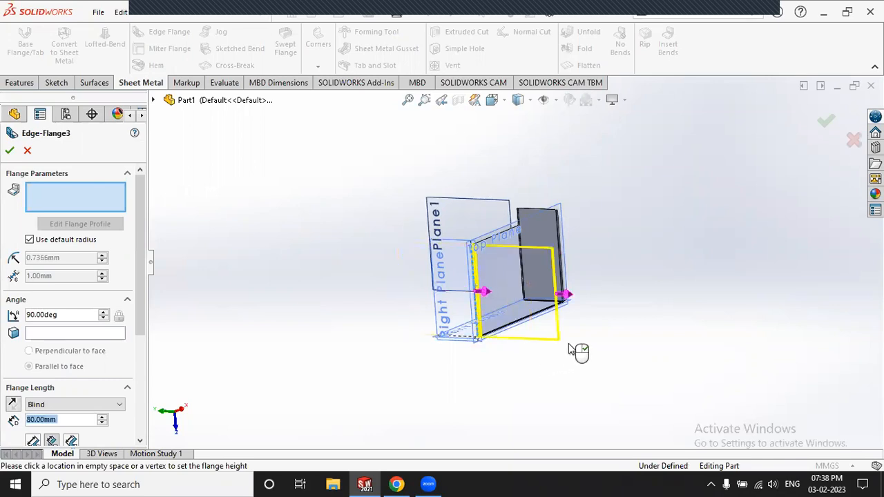
left_click(561, 340)
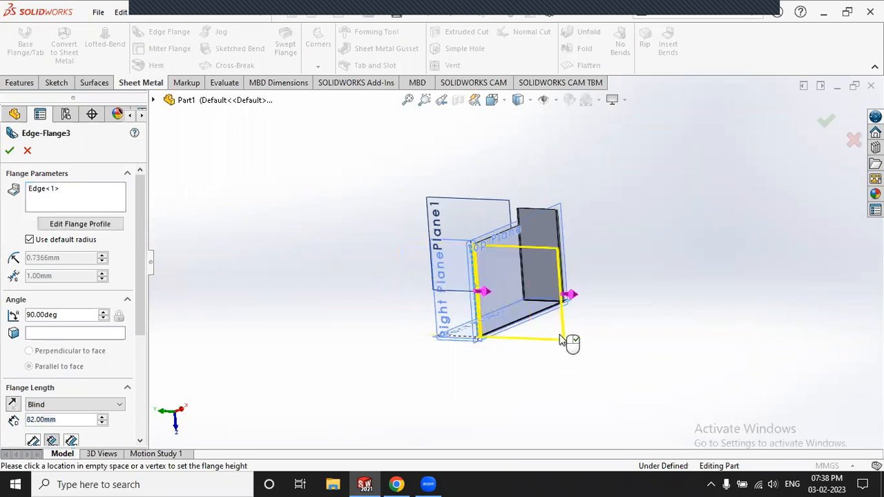
left_click(10, 152)
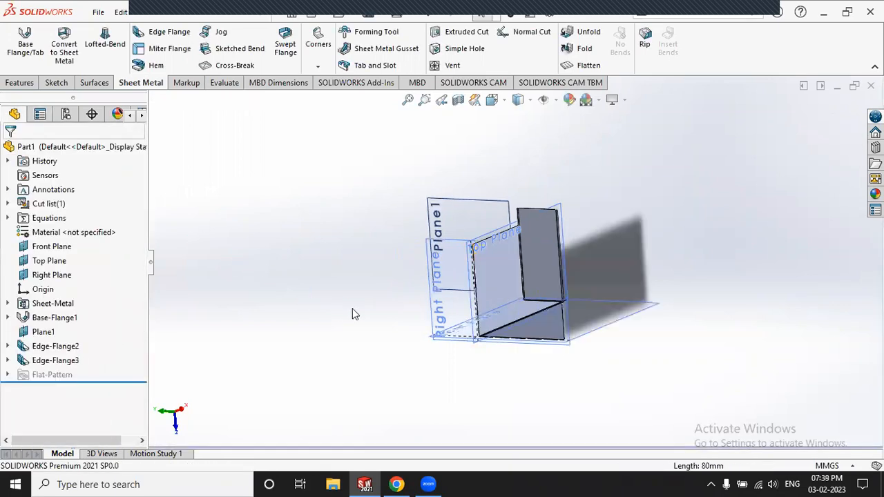
Step: Orbit and zoom to inspect both flanges, then fit the whole part in view
middle_click_drag(387, 276, 470, 186)
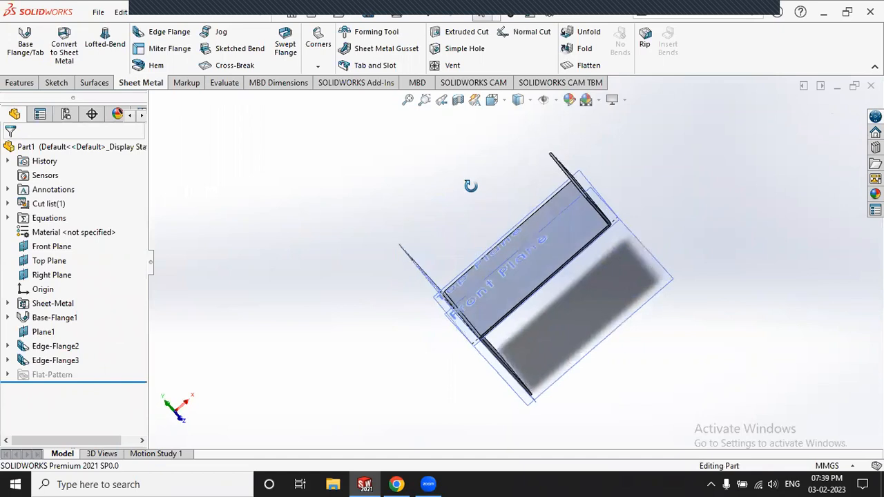
scroll(547, 245, "down", 3)
scroll(391, 207, "up", 3)
middle_click_drag(391, 213, 414, 184)
scroll(520, 217, "down", 2)
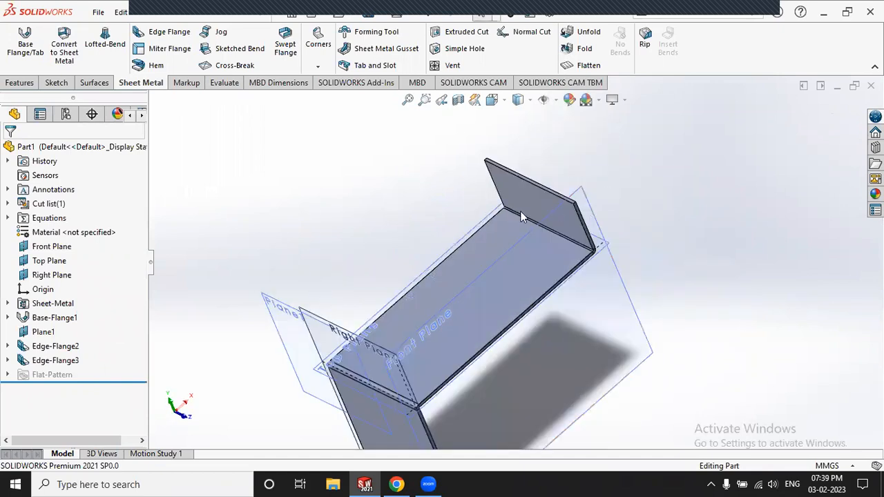
scroll(567, 170, "down", 1)
scroll(514, 259, "up", 2)
scroll(426, 361, "down", 4)
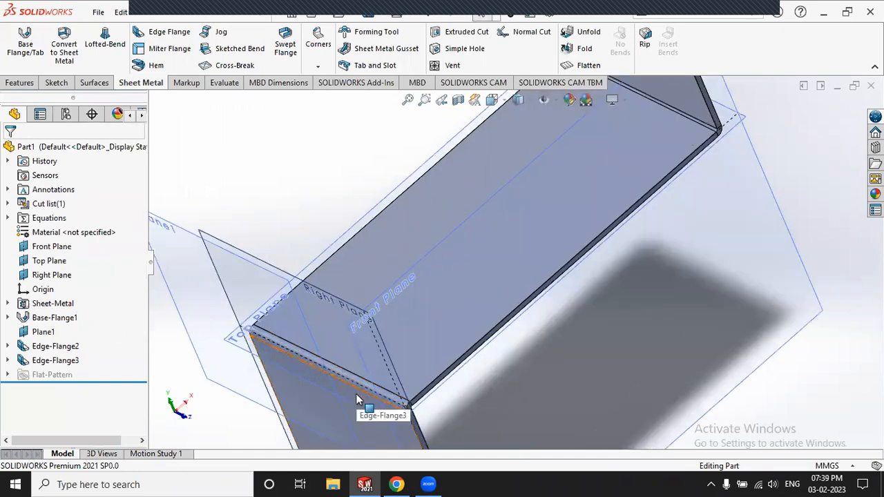
scroll(356, 393, "up", 4)
scroll(575, 153, "down", 5)
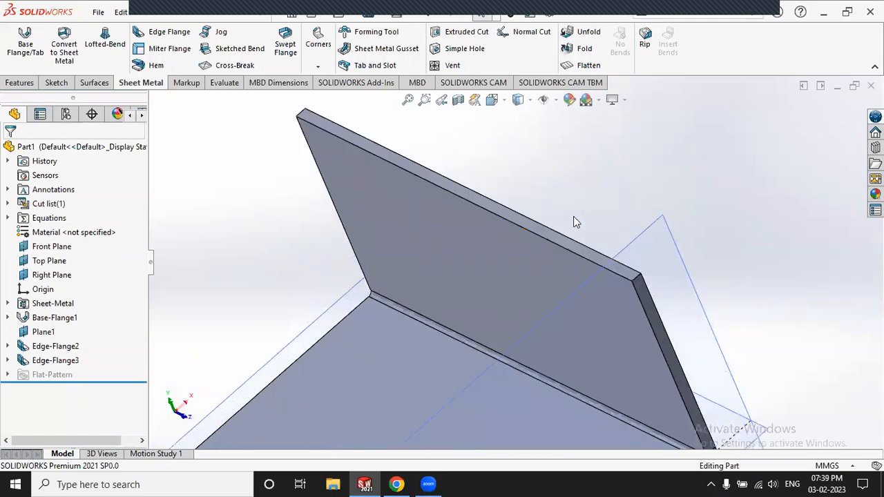
scroll(546, 255, "up", 3)
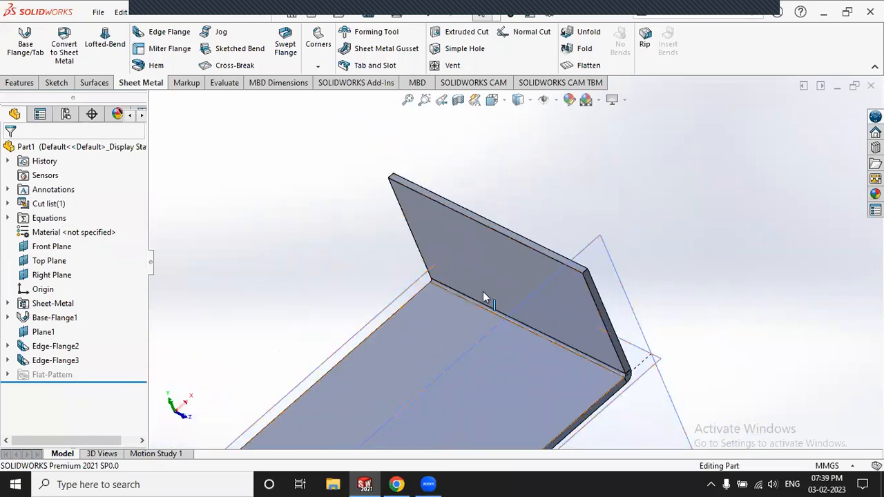
key("f")
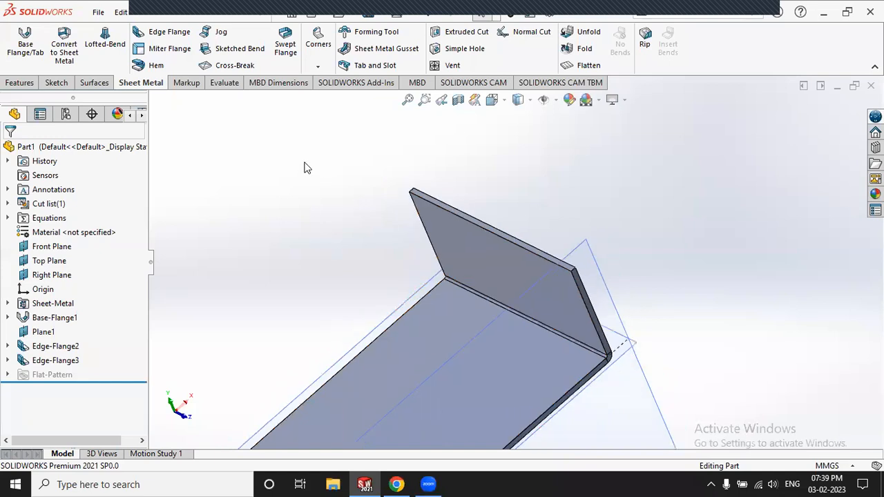
scroll(535, 317, "down", 3)
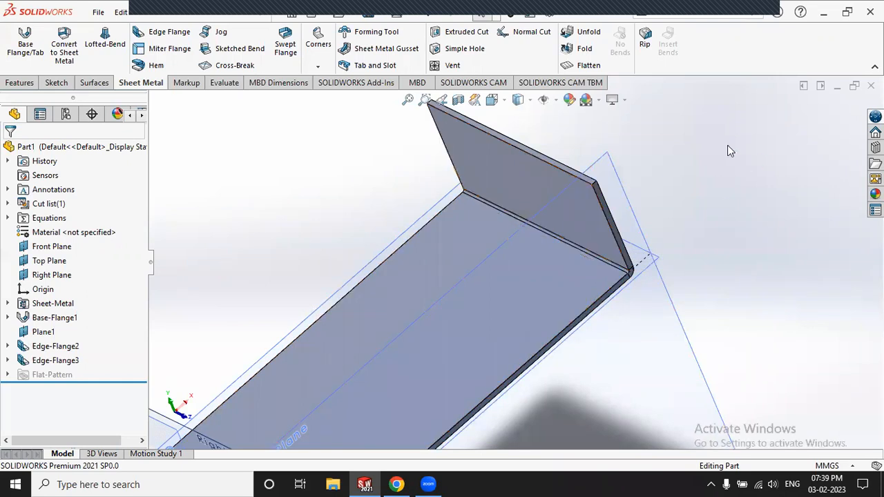
Step: Unfold EdgeBend3 with the flat base face as the fixed face, creating Unfold1
left_click(583, 35)
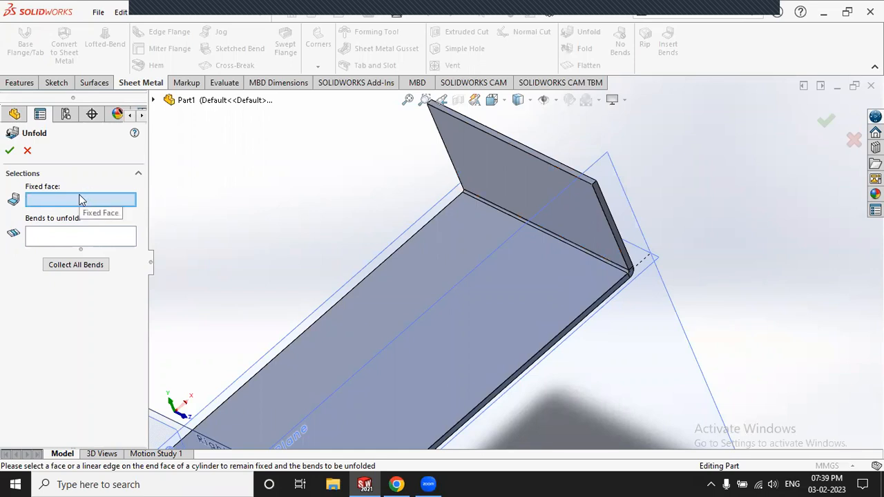
left_click(449, 254)
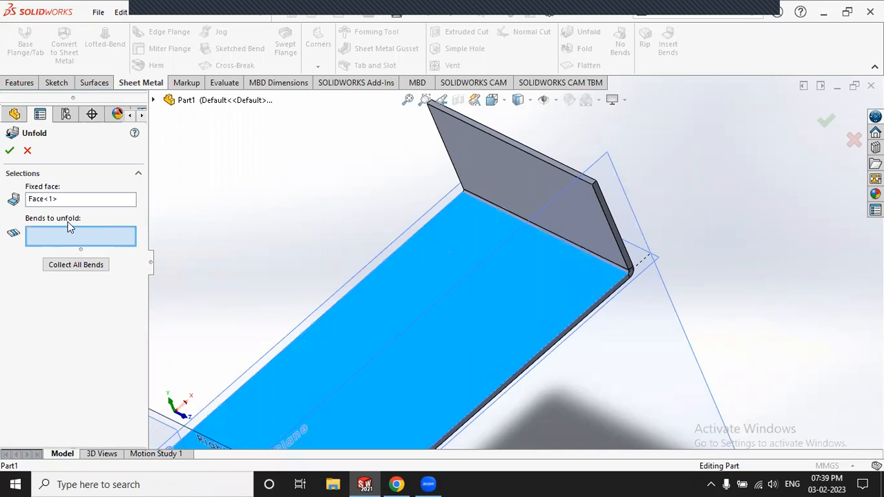
scroll(616, 269, "down", 8)
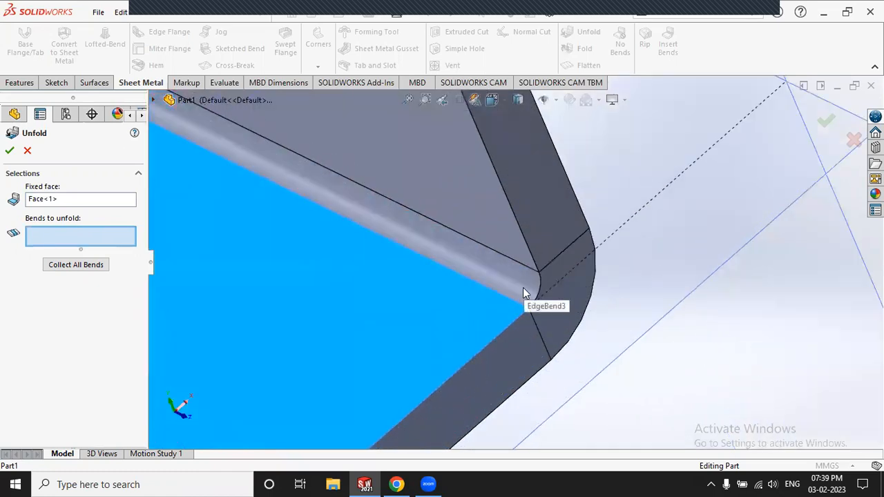
left_click(524, 293)
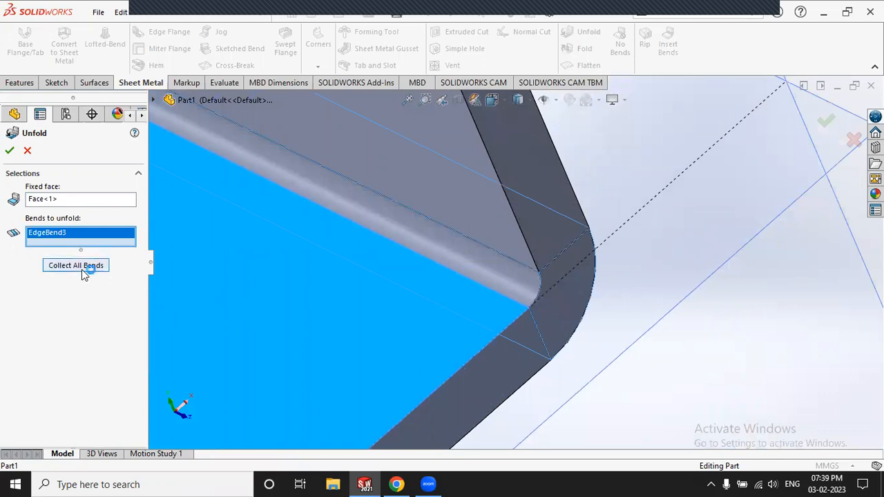
scroll(366, 183, "up", 8)
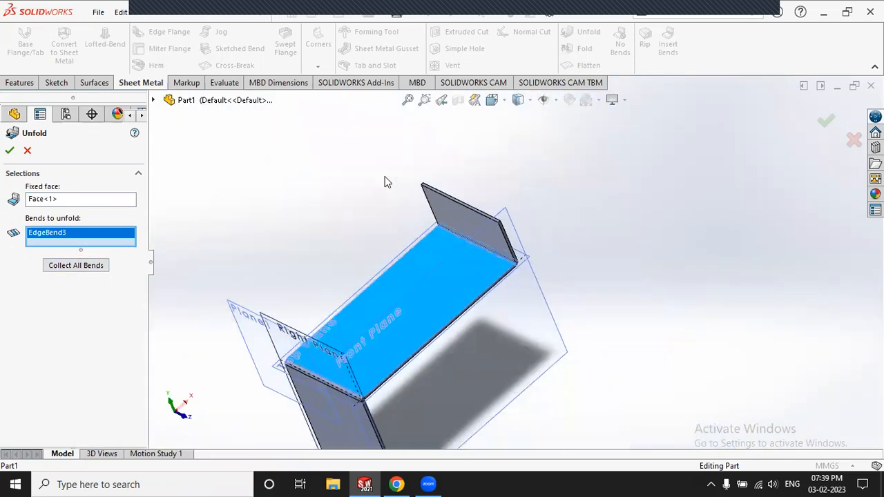
scroll(529, 310, "down", 10)
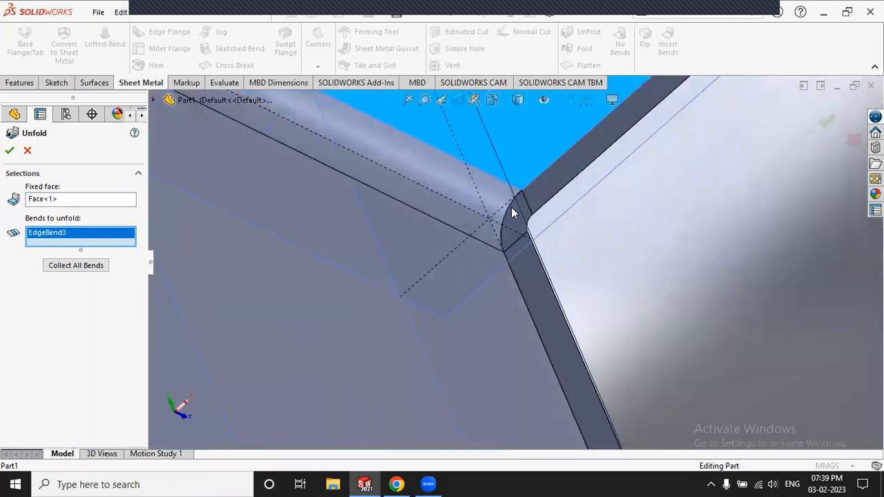
scroll(512, 213, "down", 3)
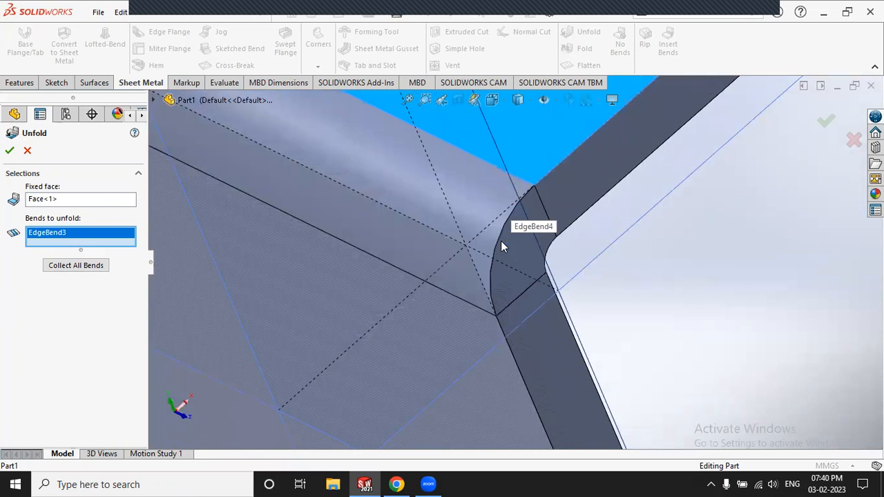
scroll(502, 247, "up", 2)
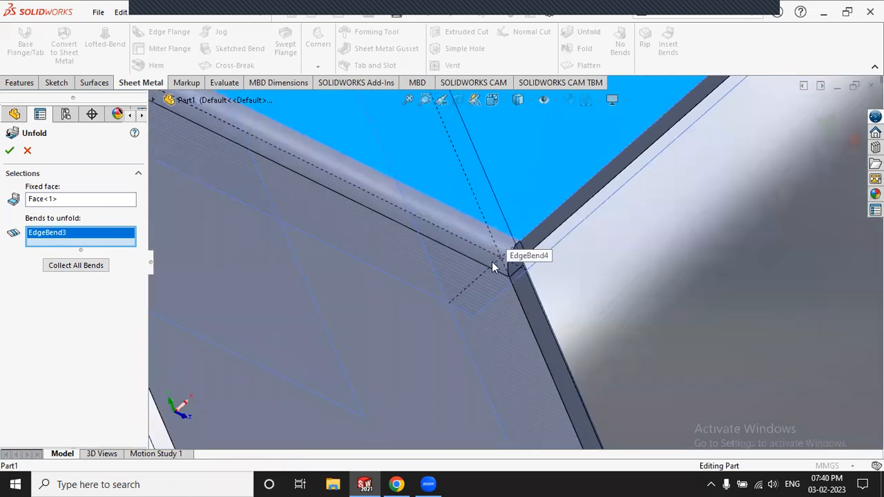
scroll(491, 262, "up", 5)
scroll(594, 267, "down", 3)
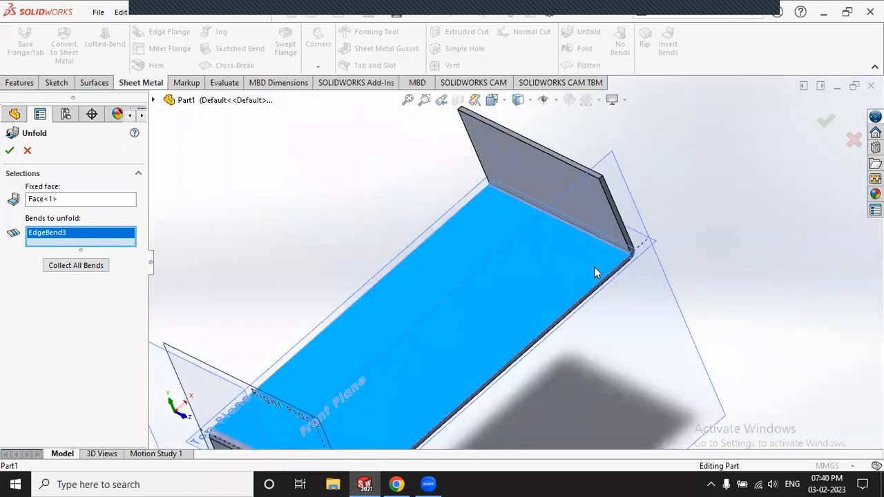
scroll(609, 246, "down", 4)
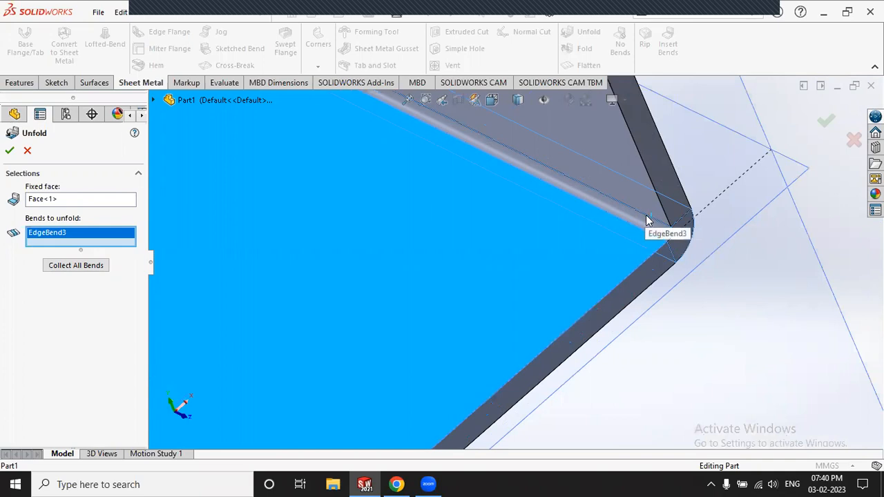
scroll(647, 221, "up", 8)
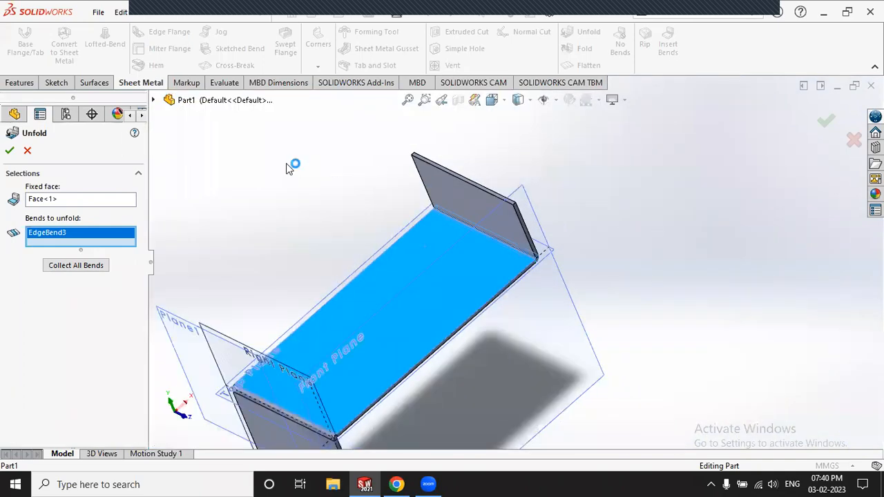
left_click(9, 152)
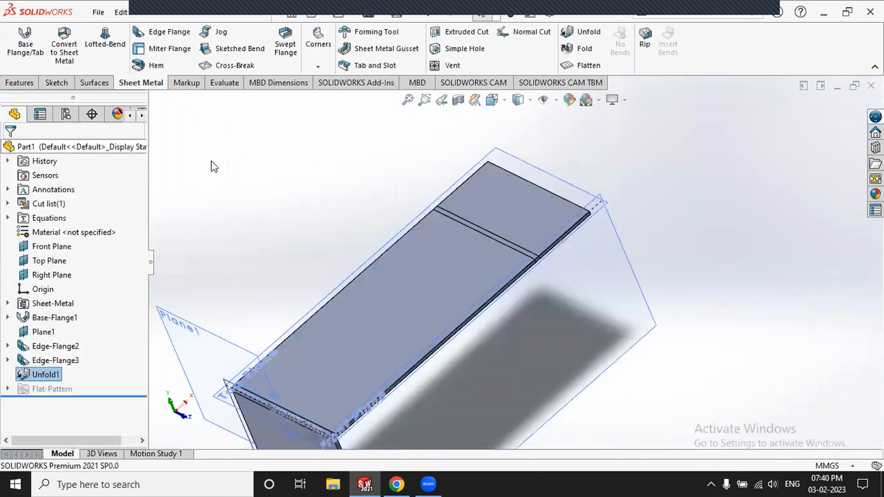
Step: Orbit the part and start the Measure tool from the Evaluate tab
scroll(568, 364, "up", 3)
middle_click_drag(567, 364, 515, 364)
scroll(436, 359, "down", 1)
scroll(411, 340, "down", 2)
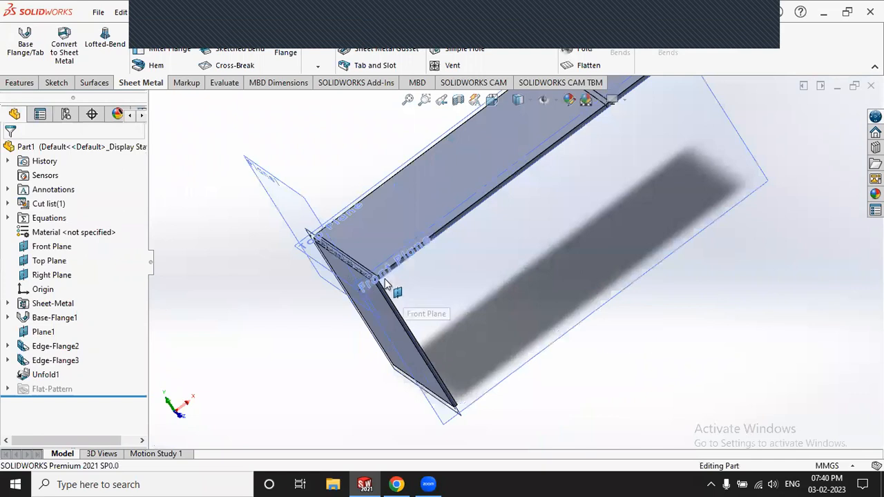
scroll(378, 319, "up", 2)
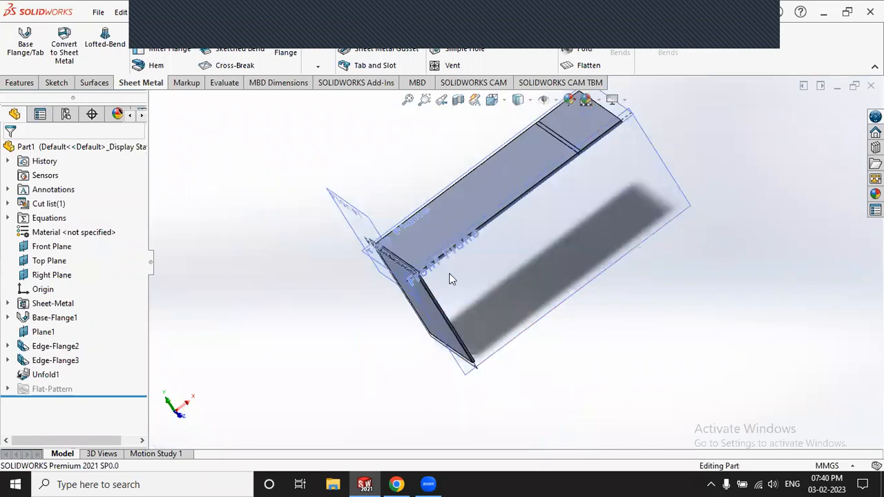
scroll(545, 207, "up", 1)
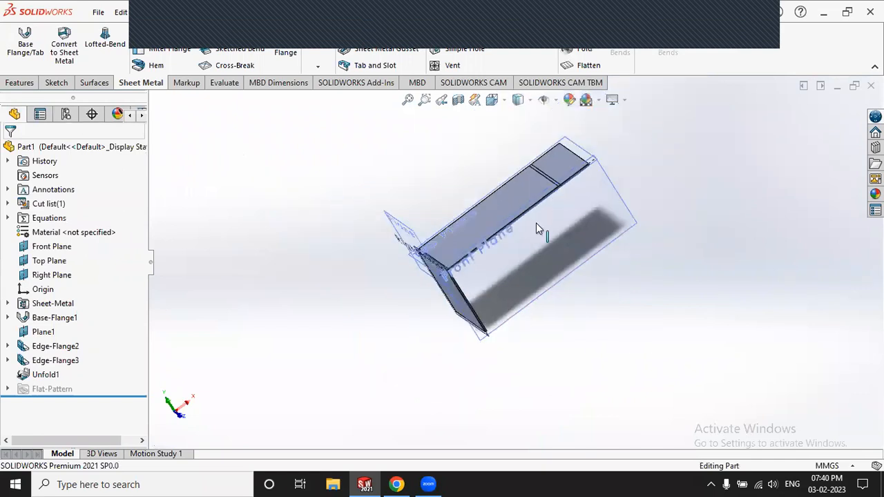
scroll(536, 221, "down", 3)
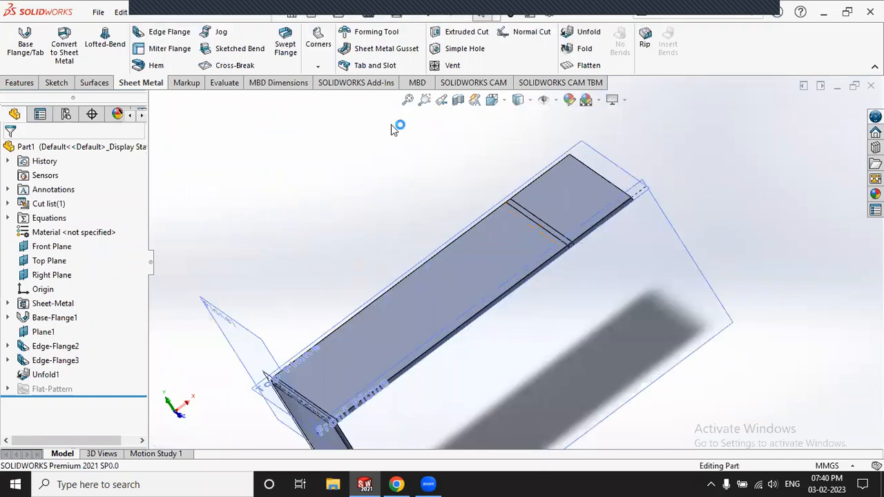
left_click(181, 86)
left_click(222, 83)
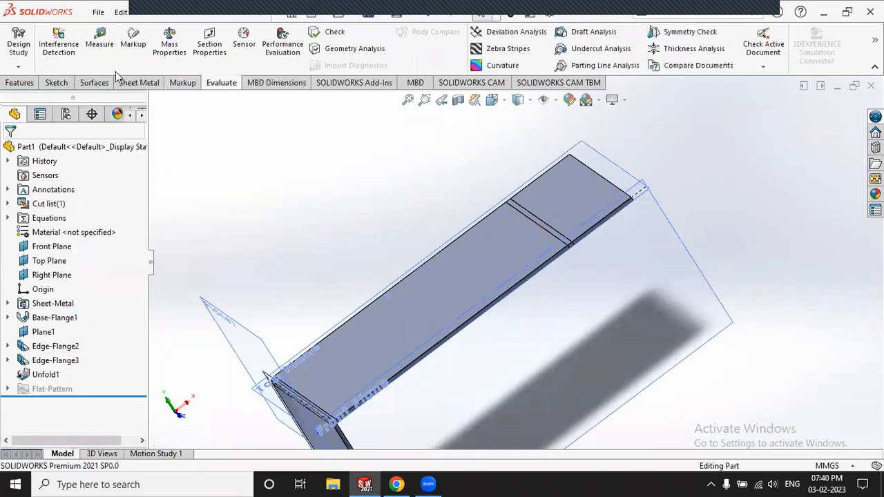
left_click(99, 43)
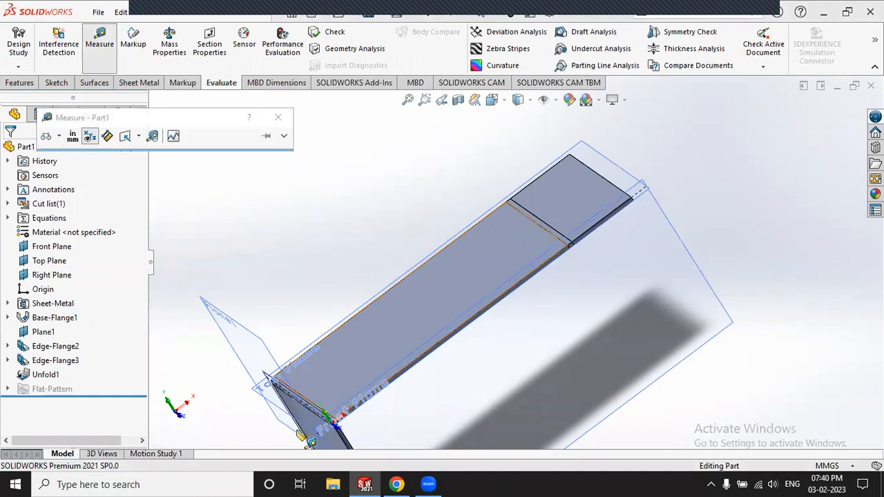
scroll(332, 349, "down", 4)
scroll(629, 357, "down", 4)
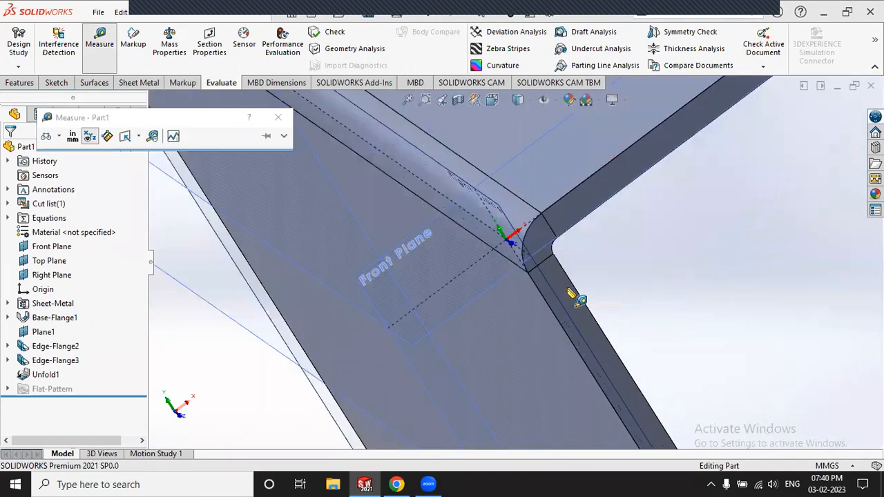
Step: Measure the 80 mm end edge and the 186.99 mm horizontal distance across the part
left_click(482, 254)
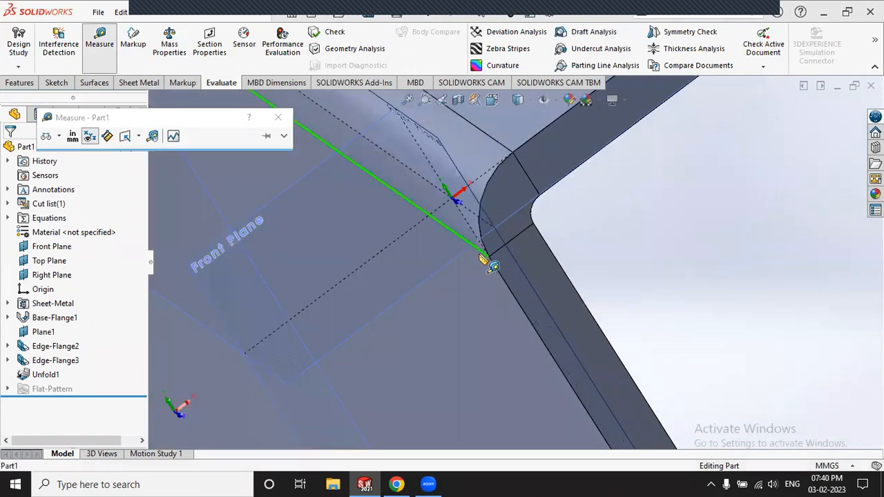
scroll(397, 279, "up", 6)
scroll(730, 134, "up", 3)
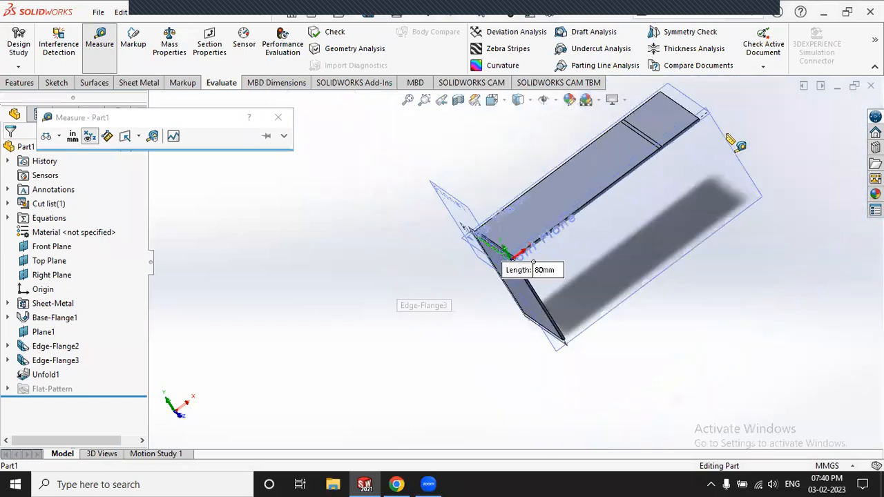
scroll(671, 185, "down", 6)
middle_click_drag(671, 184, 614, 146)
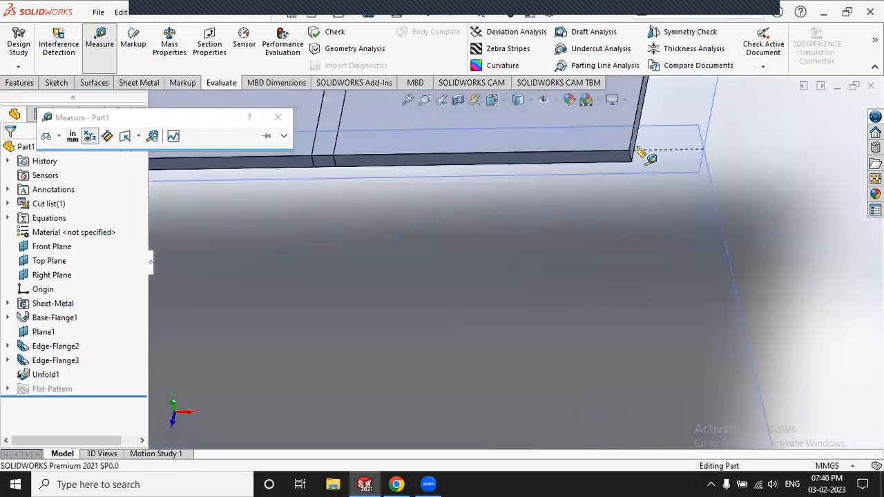
scroll(635, 147, "down", 4)
left_click(585, 162)
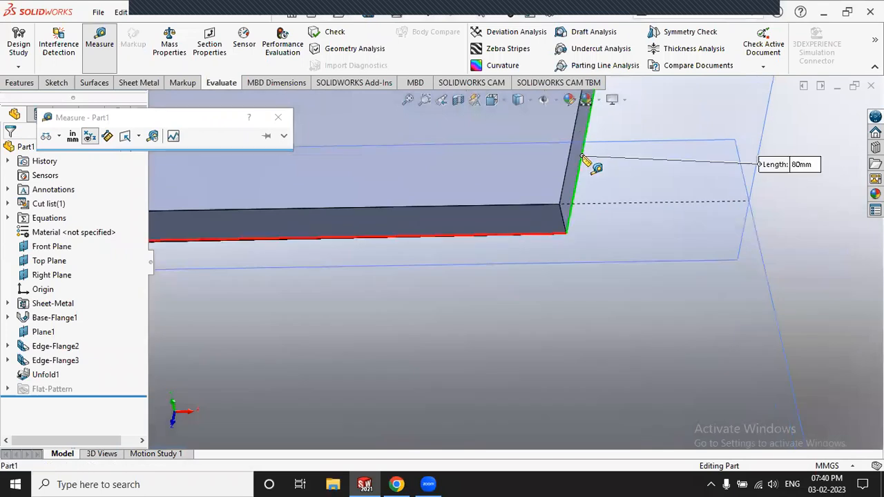
Step: Zoom to fit the whole part and close the Measure readout
scroll(620, 193, "up", 4)
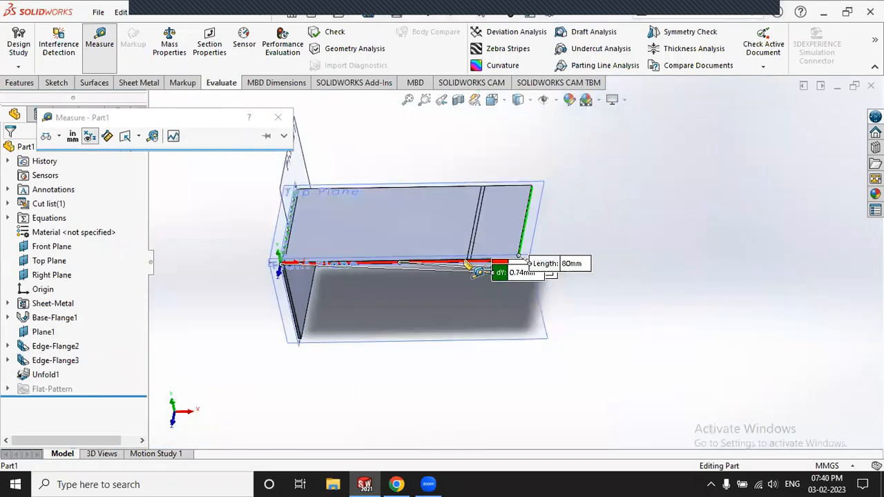
scroll(483, 270, "down", 4)
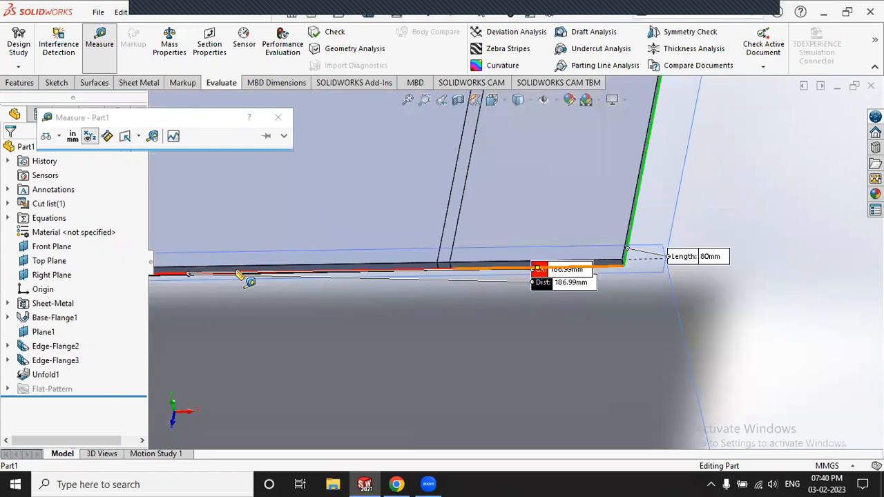
scroll(307, 276, "down", 3)
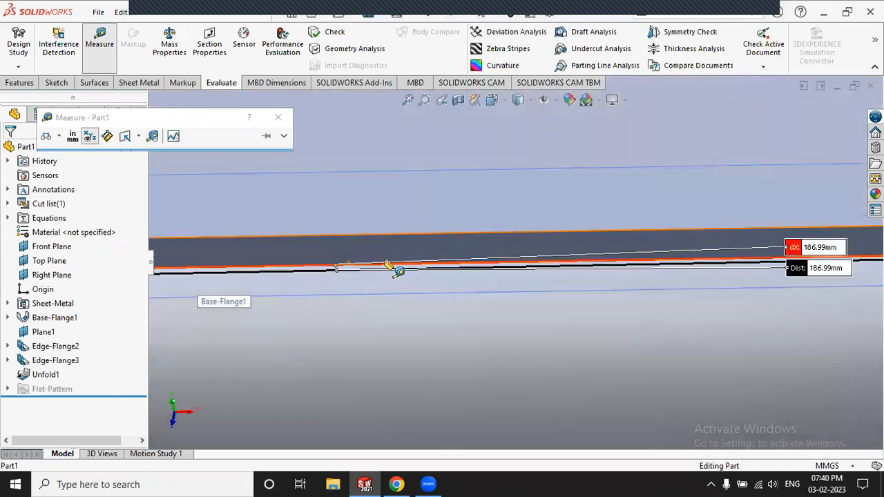
scroll(528, 263, "up", 3)
scroll(700, 273, "down", 3)
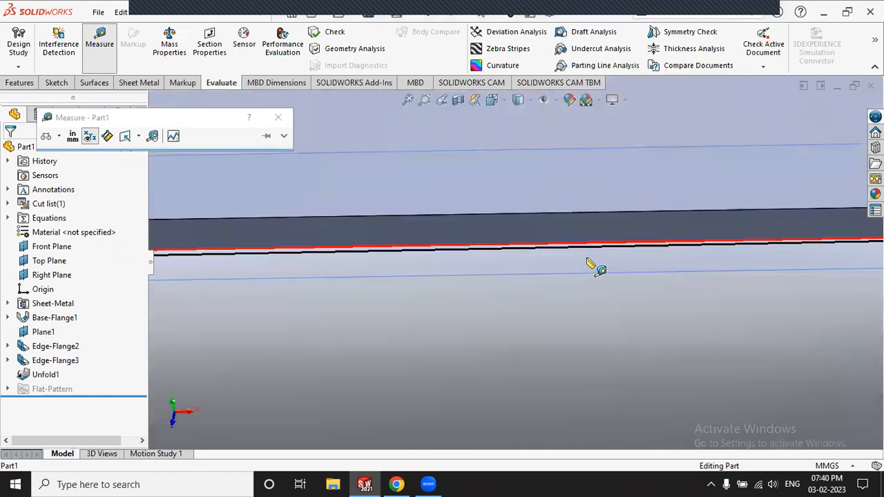
scroll(596, 264, "up", 3)
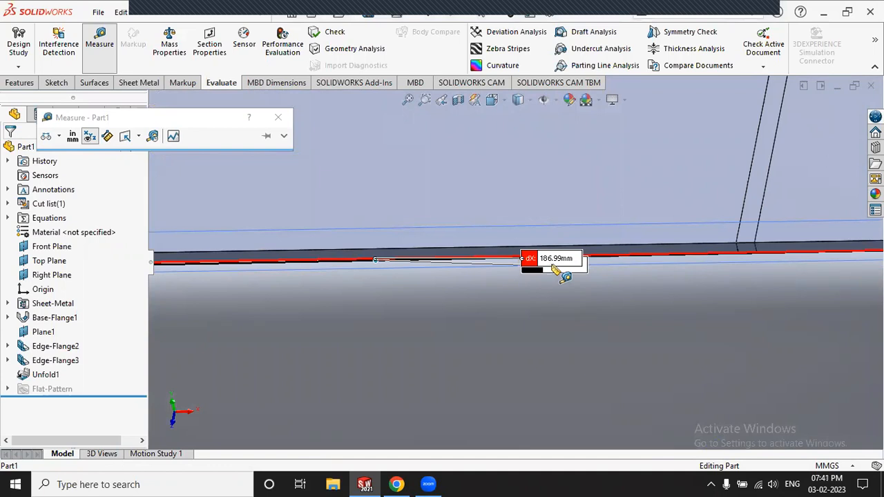
key("f")
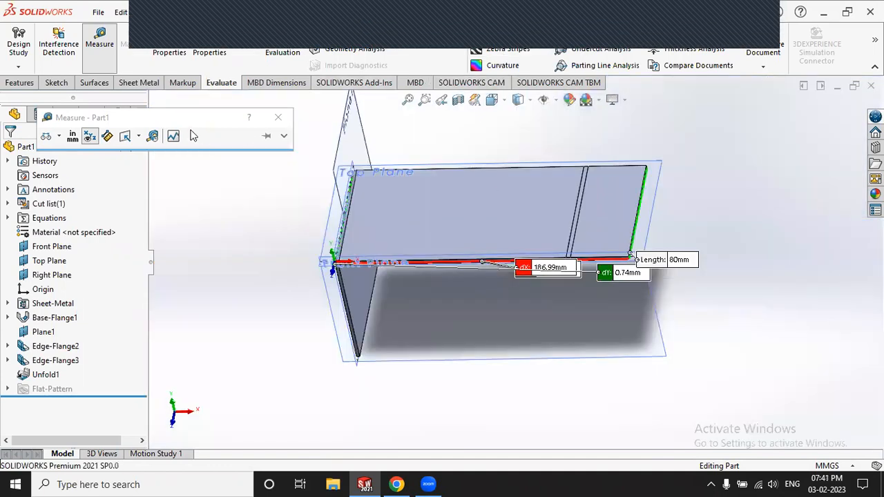
left_click(100, 41)
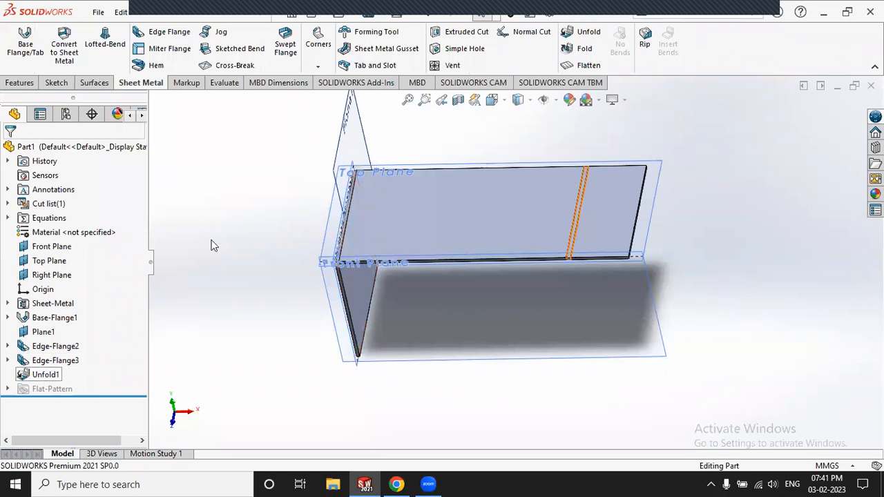
Step: Fold EdgeBend3 back against fixed face Face<1>, creating Fold1 with both flanges upright
left_click(585, 49)
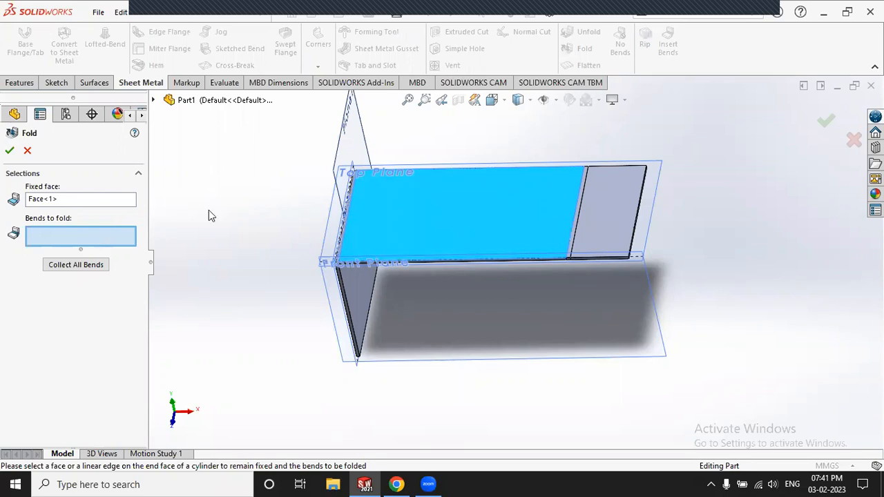
scroll(573, 212, "down", 6)
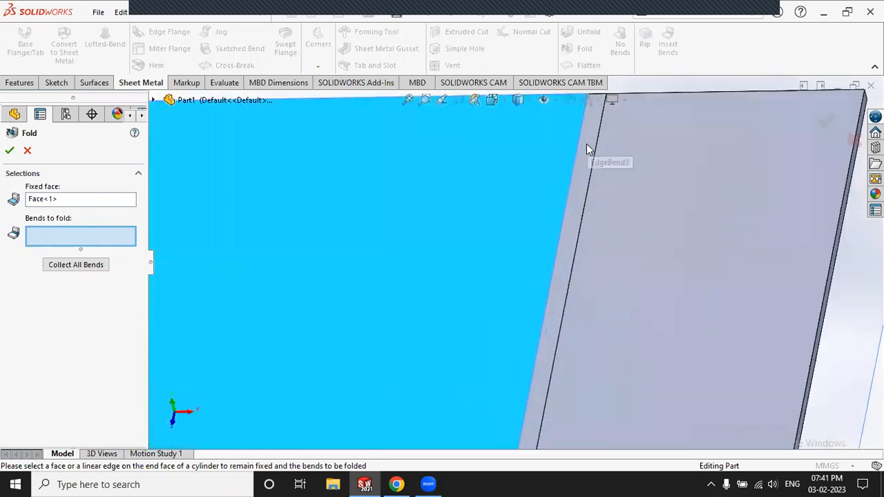
left_click(586, 145)
scroll(467, 150, "up", 6)
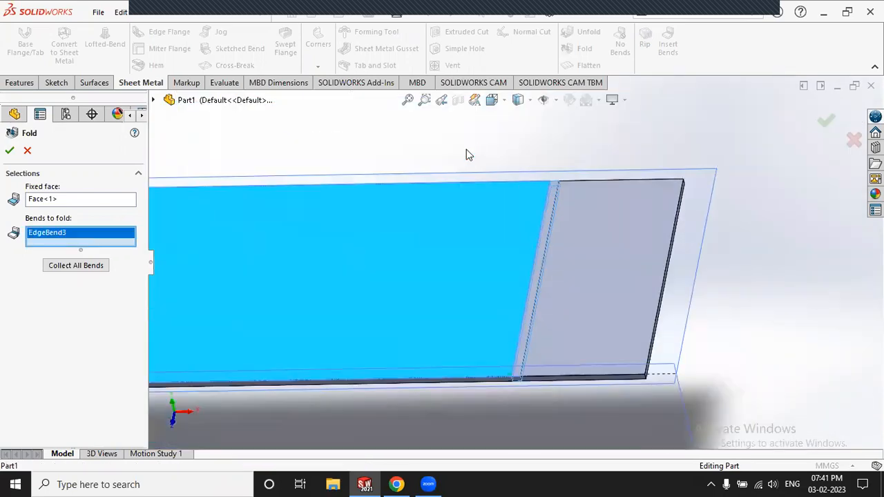
scroll(506, 352, "down", 3)
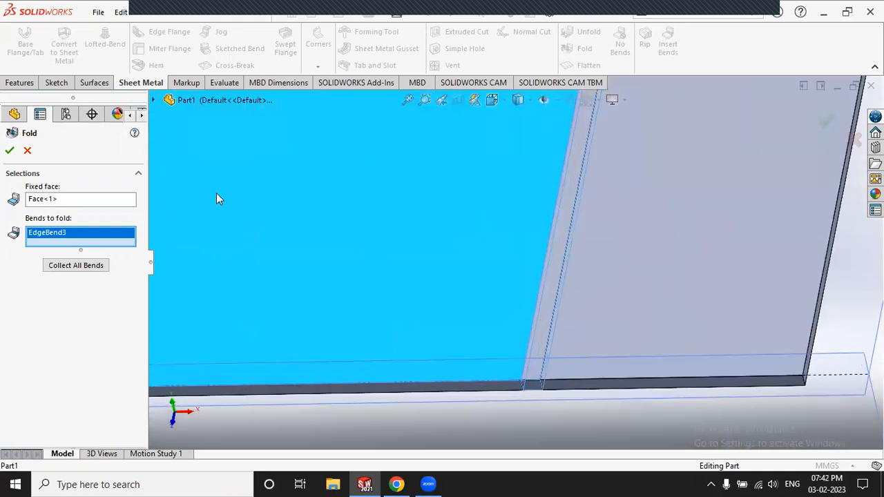
left_click(9, 150)
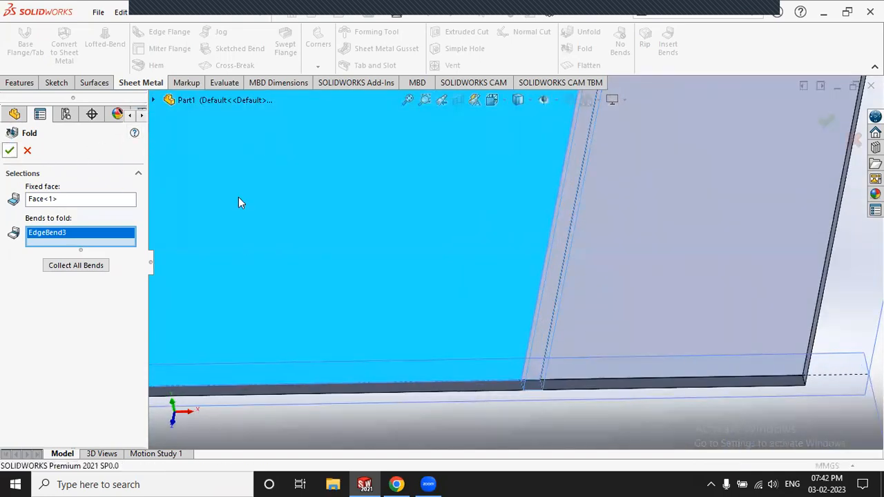
scroll(525, 257, "up", 4)
left_click(679, 257)
scroll(677, 259, "up", 3)
middle_click_drag(652, 269, 651, 248)
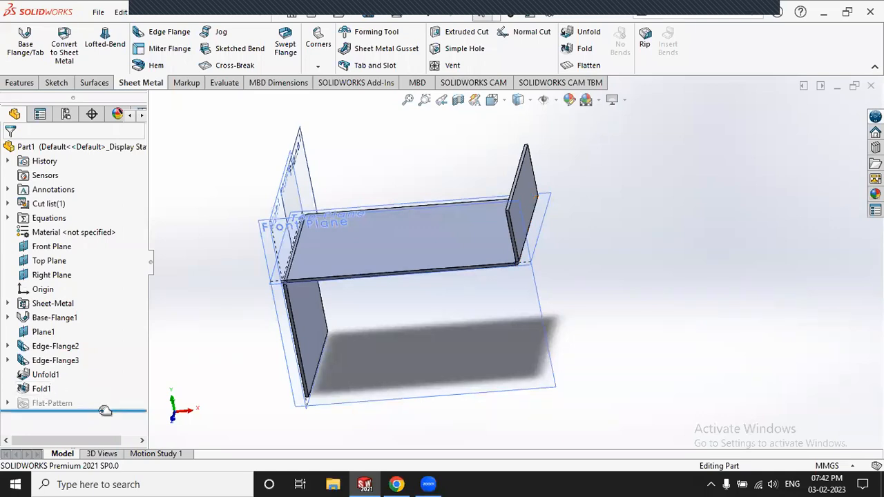
left_click_drag(104, 411, 112, 352)
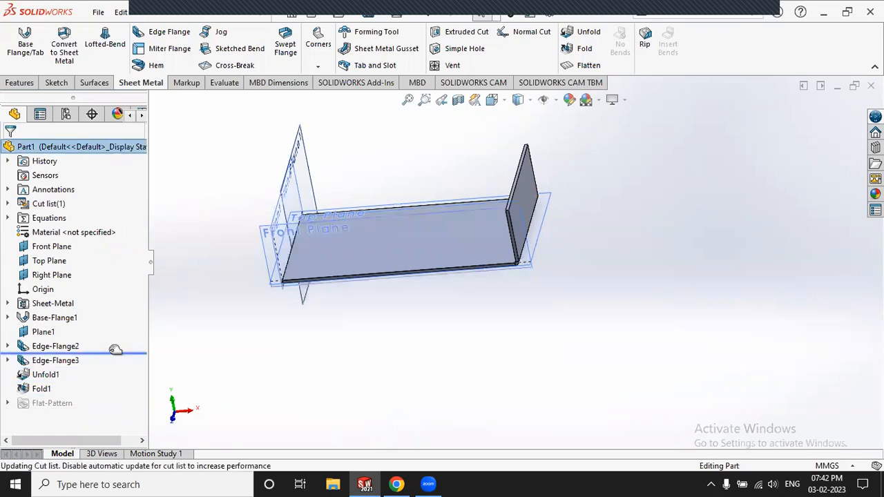
left_click(55, 319)
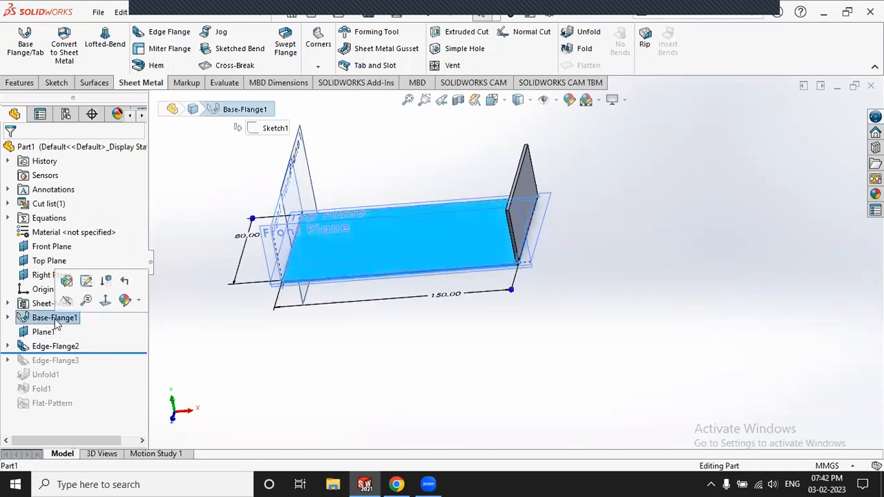
key("Escape")
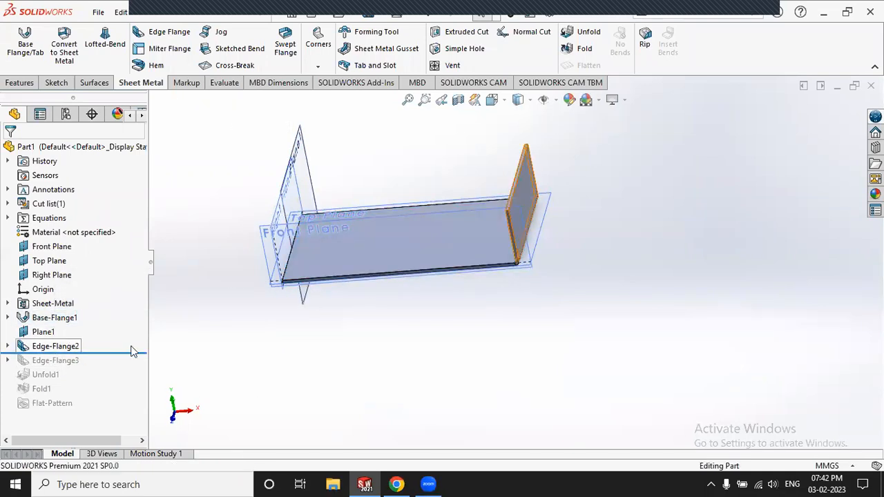
left_click_drag(118, 354, 119, 361)
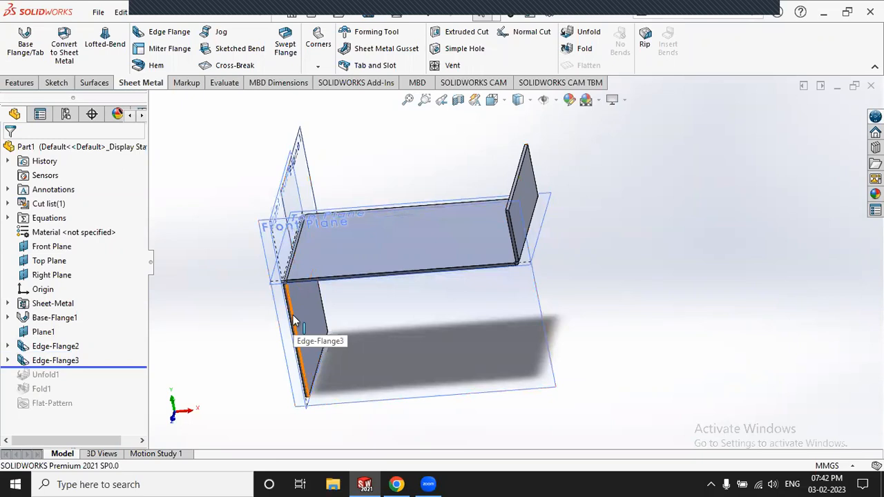
left_click_drag(108, 368, 107, 381)
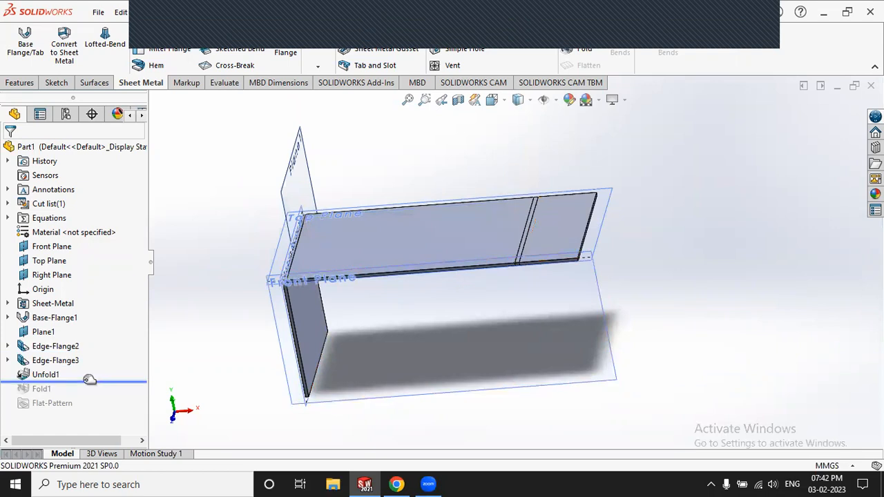
left_click_drag(87, 385, 121, 409)
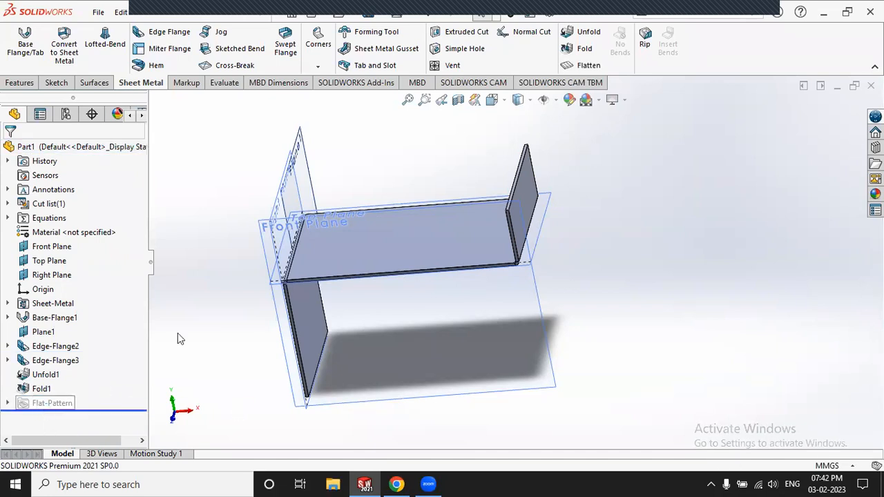
Step: Toggle Flatten to view the flat pattern, then switch back to the folded state
left_click(585, 67)
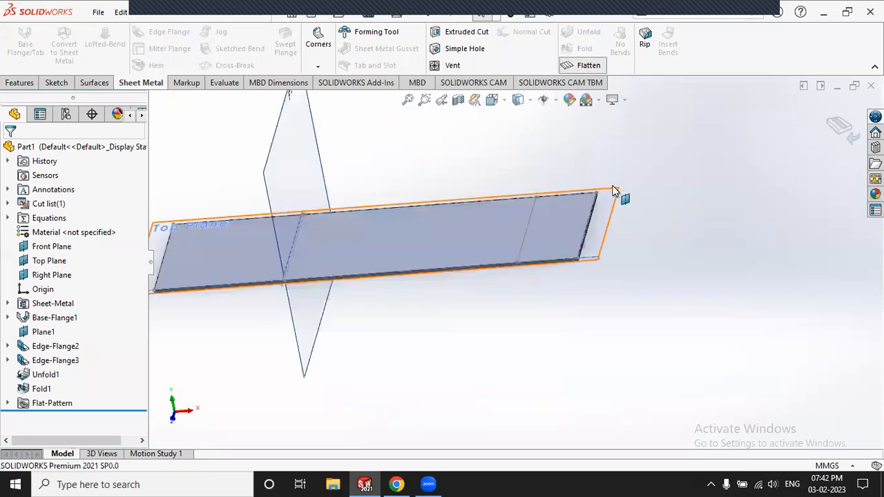
scroll(613, 185, "up", 4)
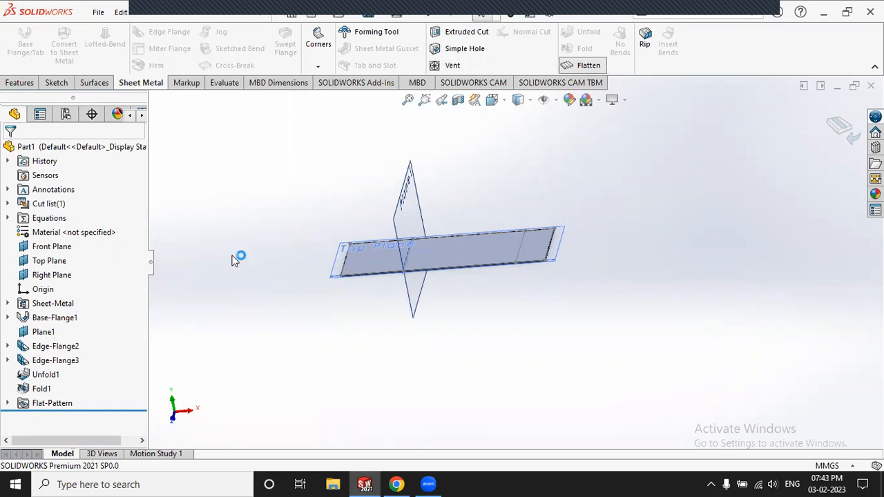
left_click(568, 65)
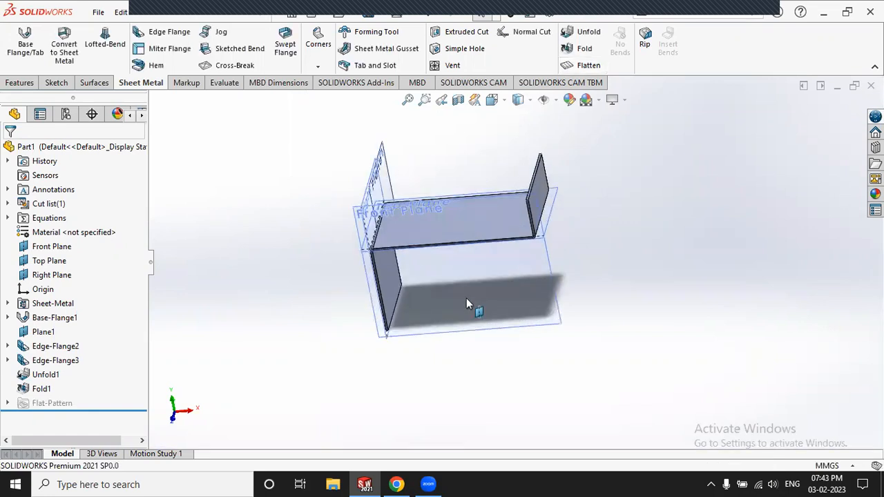
Step: Zoom in on the folded part with Edge-Flange2 and Edge-Flange3 upright
scroll(407, 170, "down", 5)
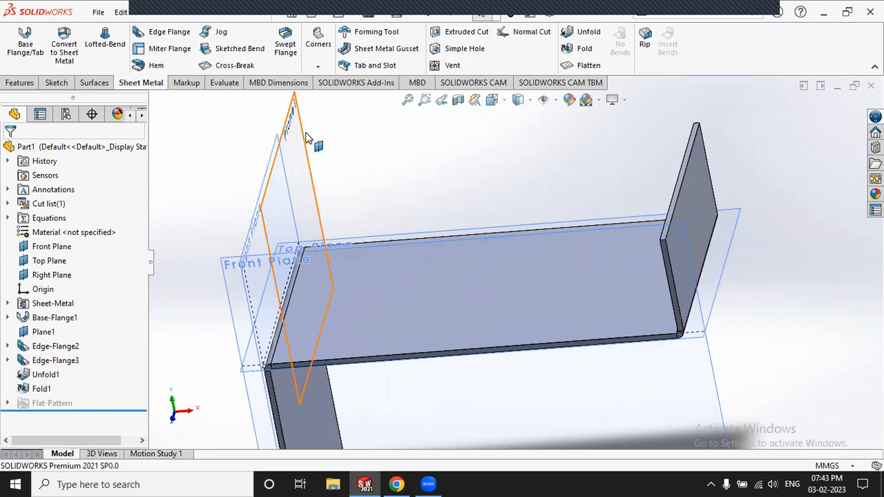
Step: Start a Simple Hole and place its centre on the base plate
left_click(467, 49)
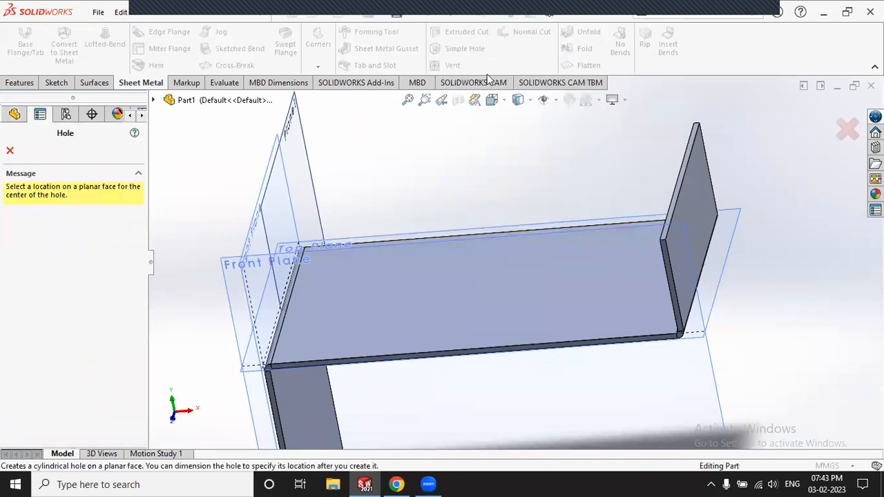
left_click(476, 269)
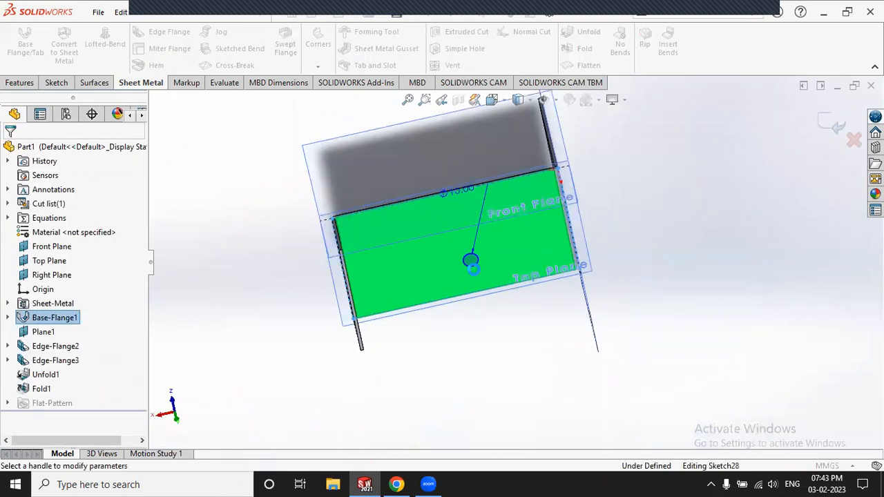
scroll(476, 264, "down", 2)
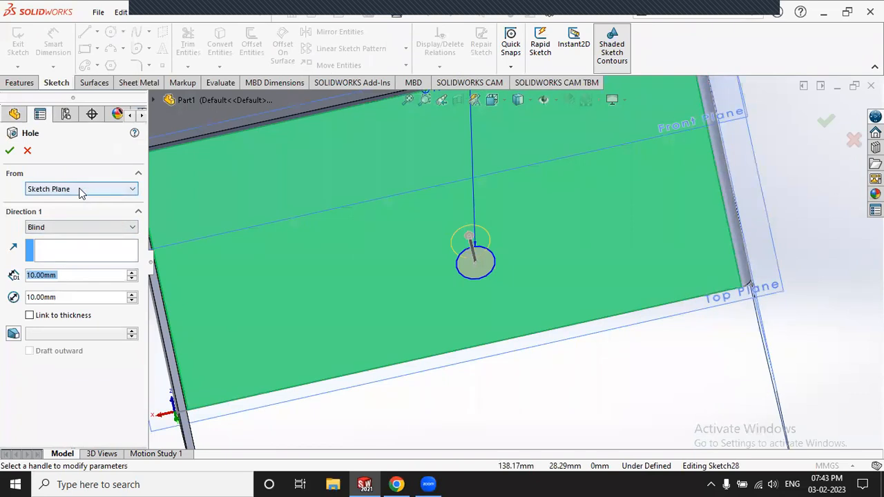
scroll(384, 294, "up", 1)
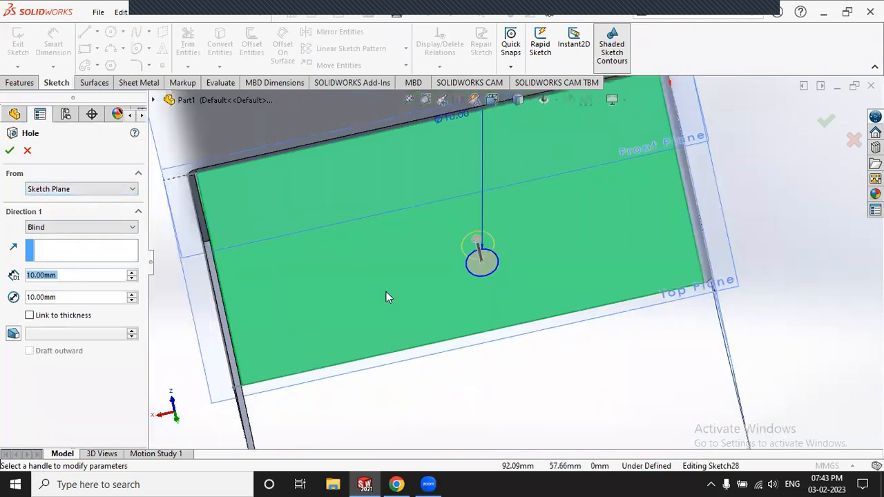
scroll(386, 292, "up", 2)
scroll(401, 252, "down", 2)
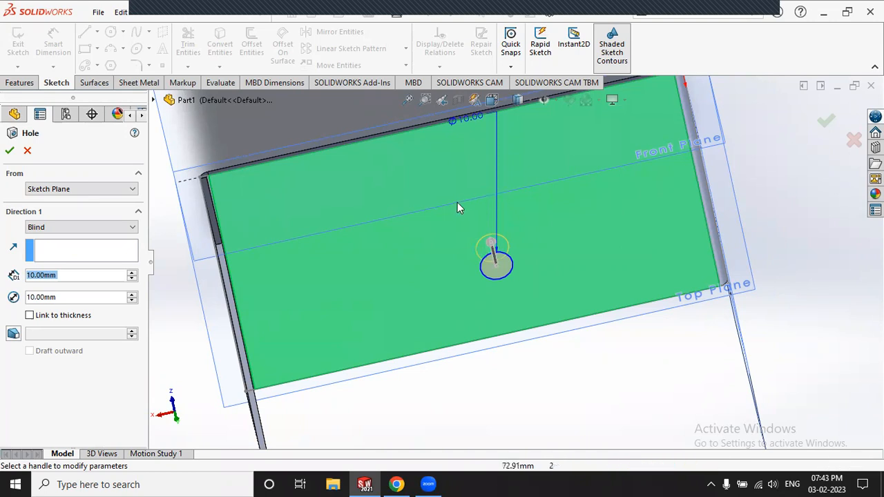
scroll(507, 236, "up", 4)
middle_click_drag(645, 301, 643, 239)
scroll(391, 202, "down", 2)
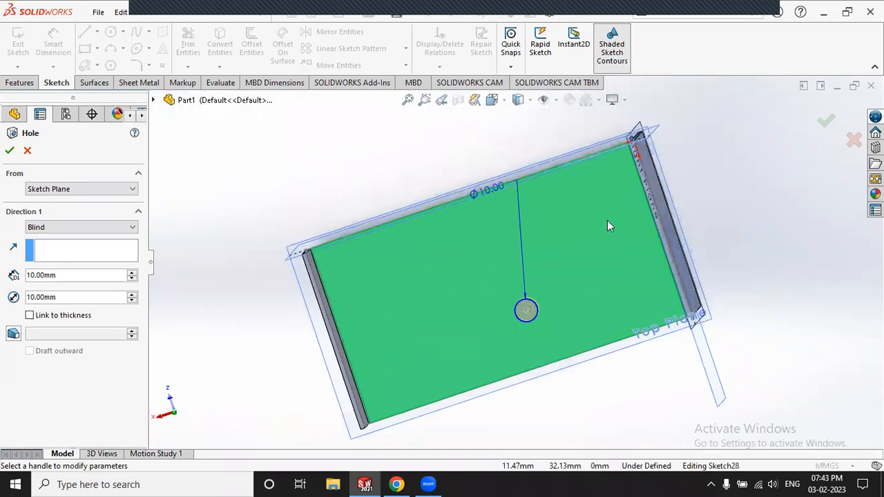
scroll(649, 208, "down", 2)
Step: Set the hole to 10.00 mm diameter with a 1.00 mm blind depth
left_click_drag(69, 299, 26, 297)
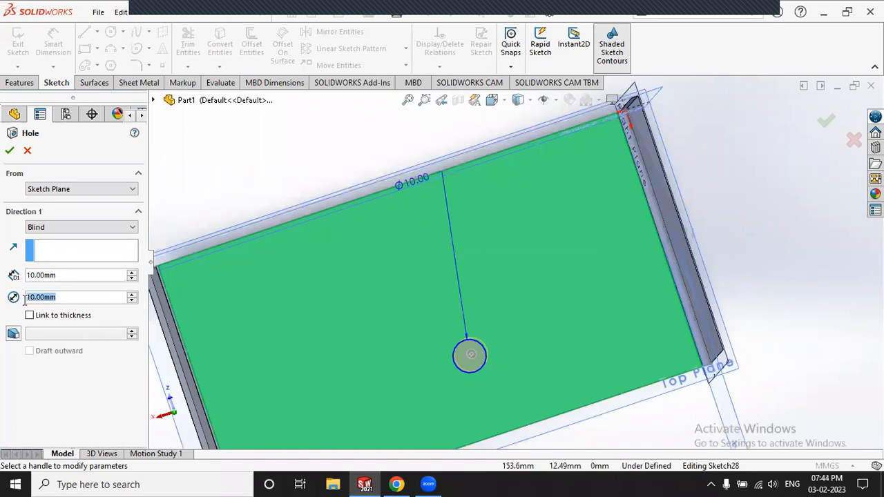
left_click(66, 276)
left_click_drag(50, 276, 27, 275)
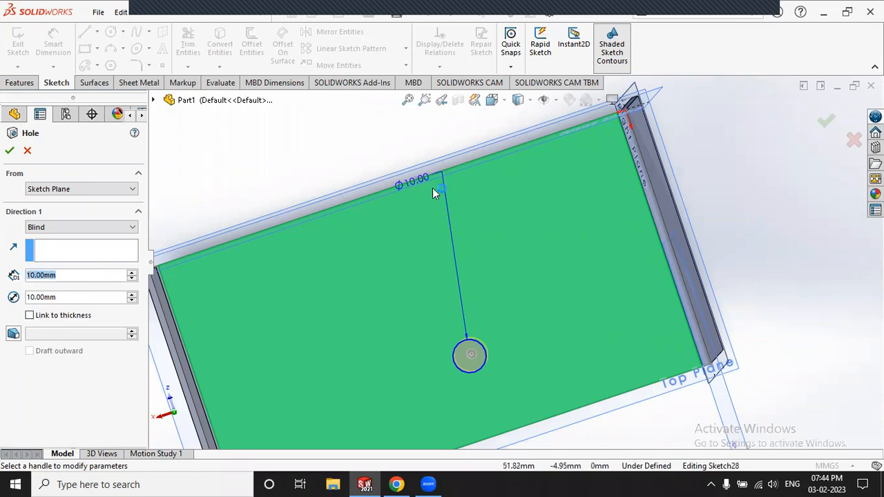
scroll(424, 198, "down", 3)
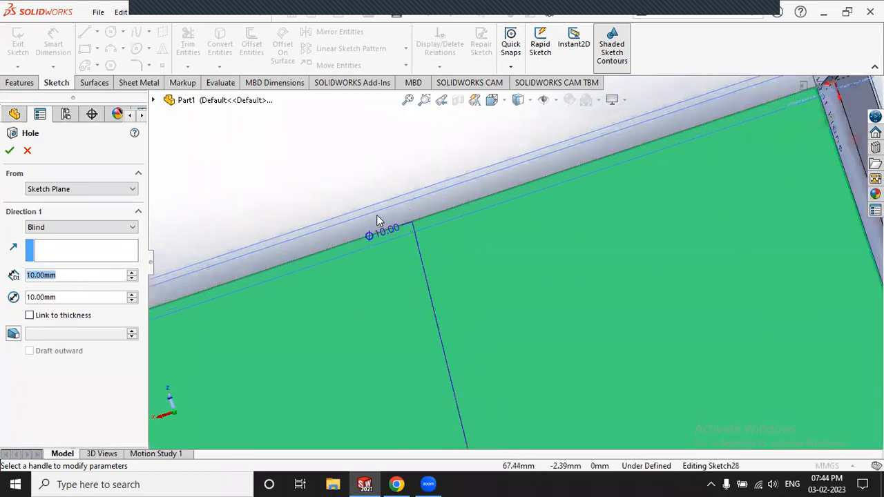
type("1")
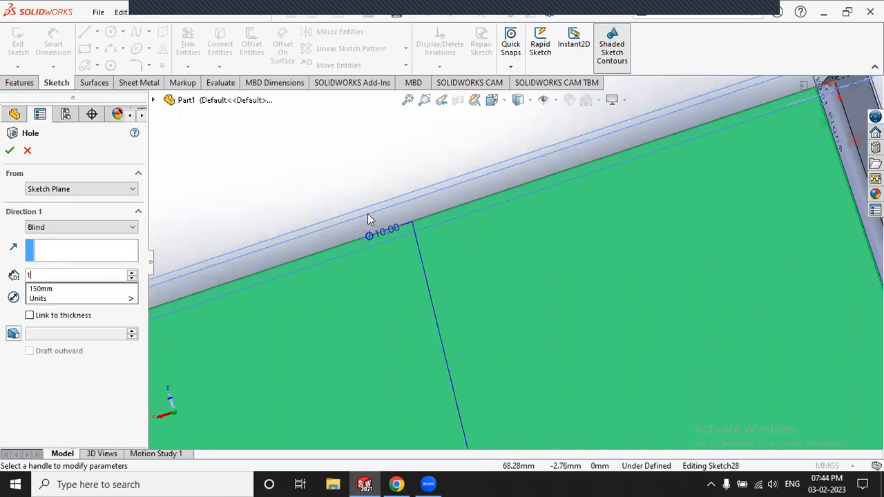
key("Return")
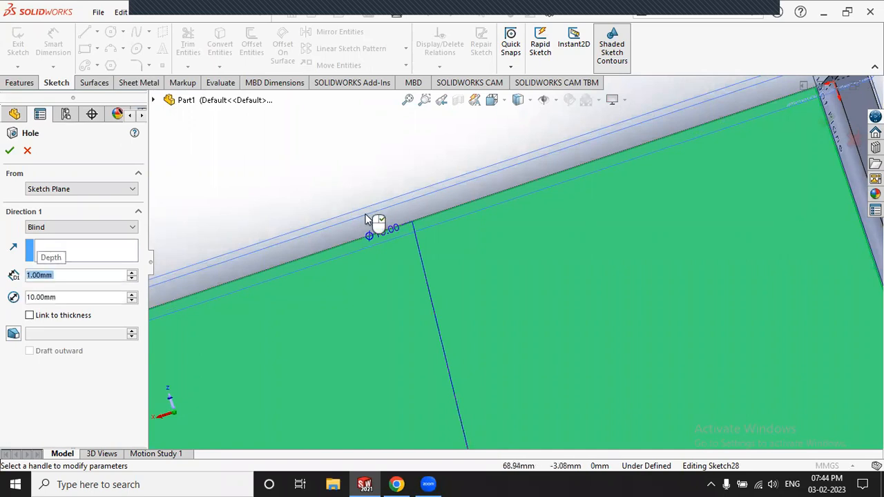
scroll(306, 219, "up", 3)
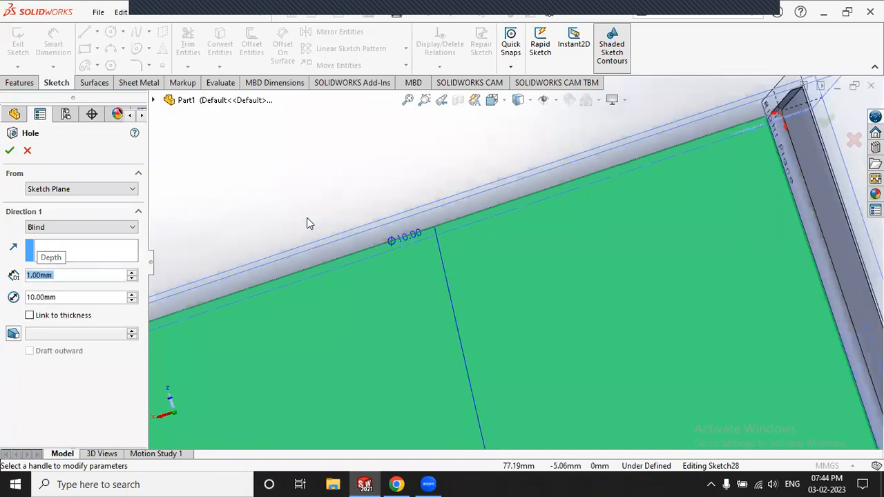
scroll(306, 219, "up", 3)
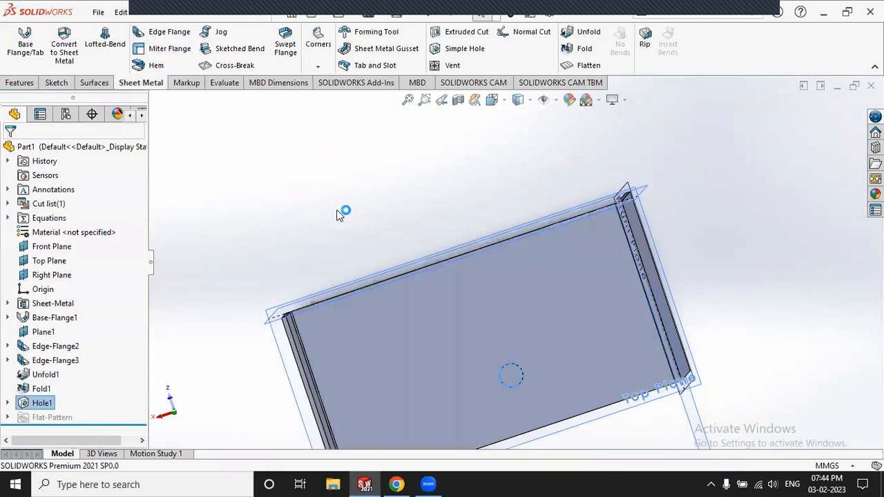
Step: Select Hole1 and reopen it with Edit Feature
scroll(518, 389, "down", 10)
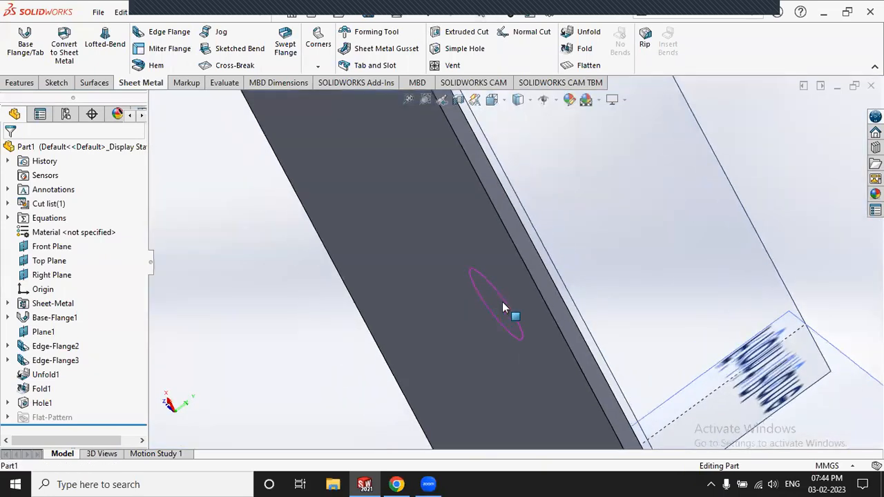
scroll(502, 302, "down", 3)
middle_click_drag(534, 288, 556, 288)
scroll(532, 283, "down", 5)
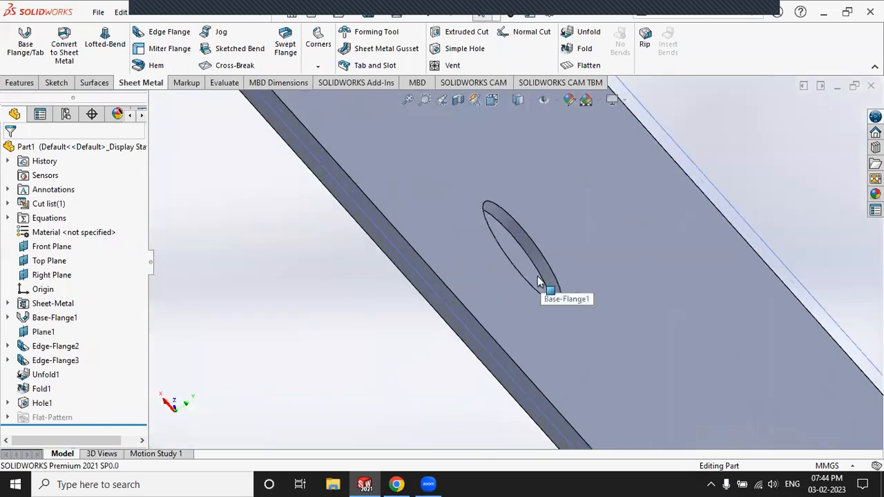
left_click(524, 238)
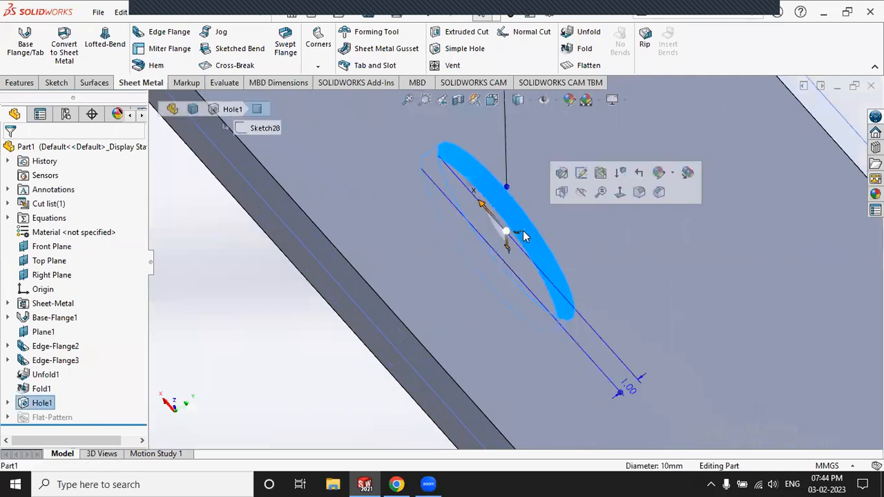
left_click(42, 404)
left_click(51, 368)
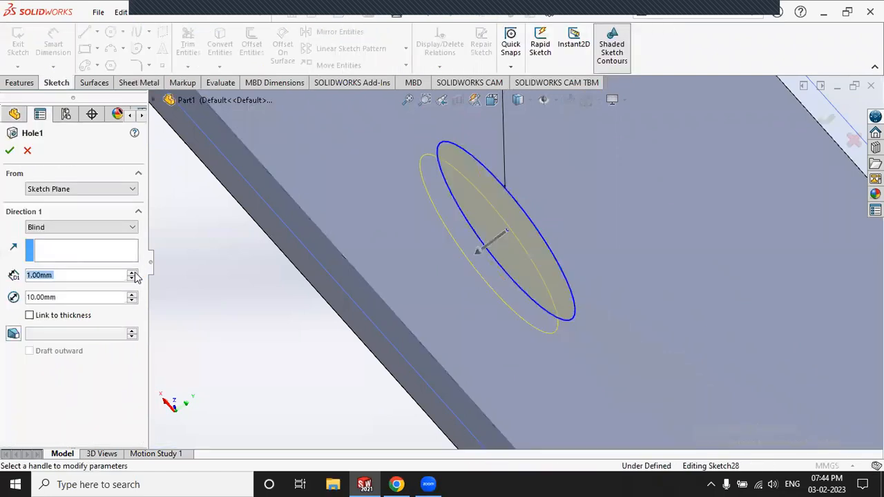
Step: Change Hole1's blind depth to 2.00 mm and confirm the edit
left_click(134, 273)
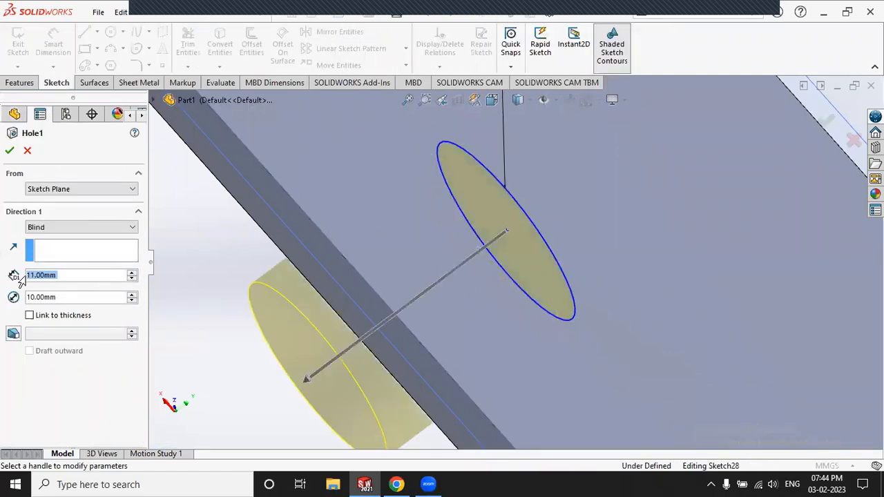
type("2")
key("Return")
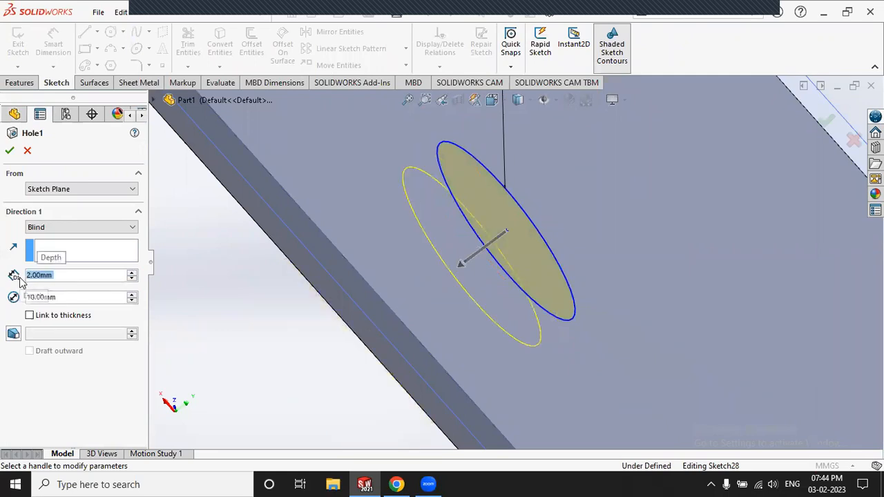
left_click(10, 151)
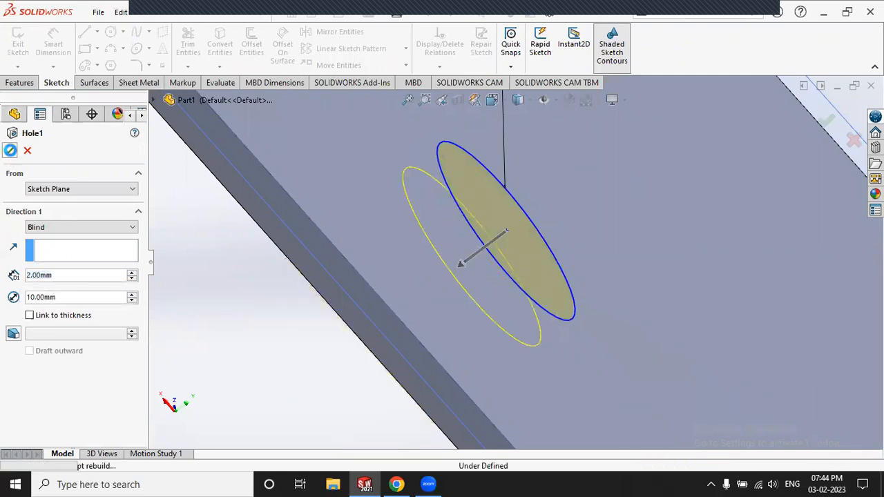
left_click(218, 282)
scroll(517, 268, "up", 3)
middle_click_drag(517, 269, 483, 267)
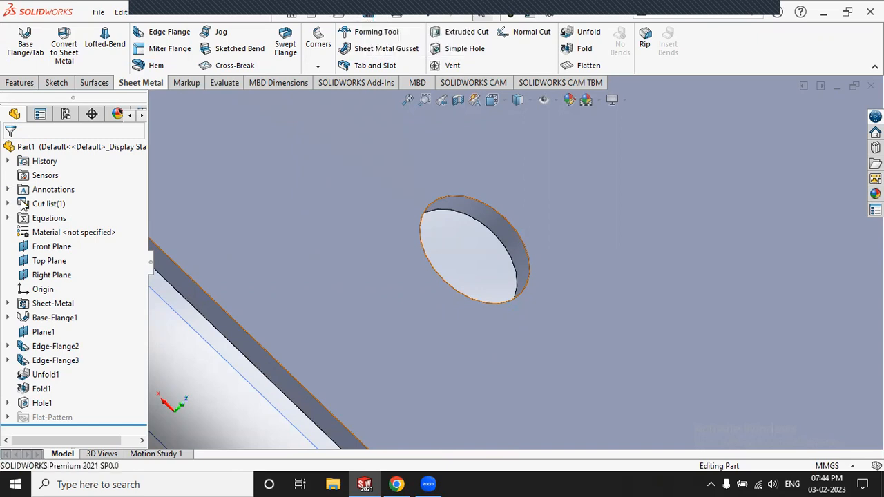
left_click(56, 83)
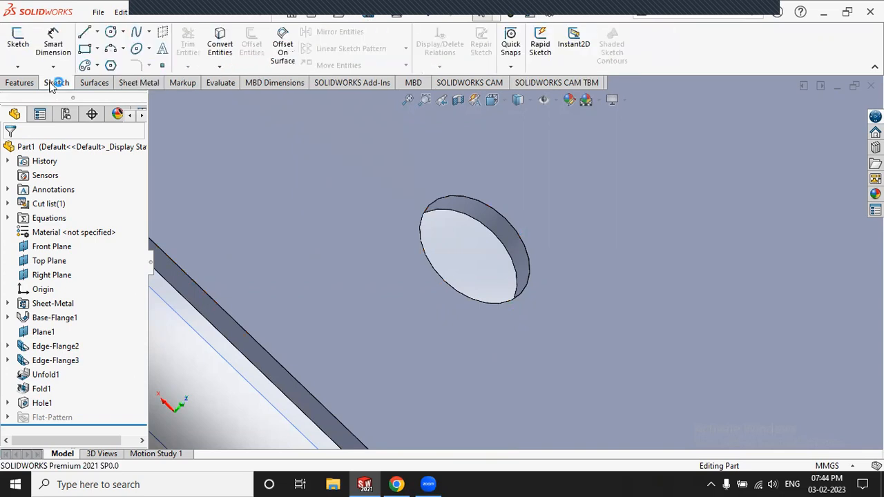
Step: Start a new sketch on the base plate face with the Line tool
left_click(18, 40)
left_click(239, 135)
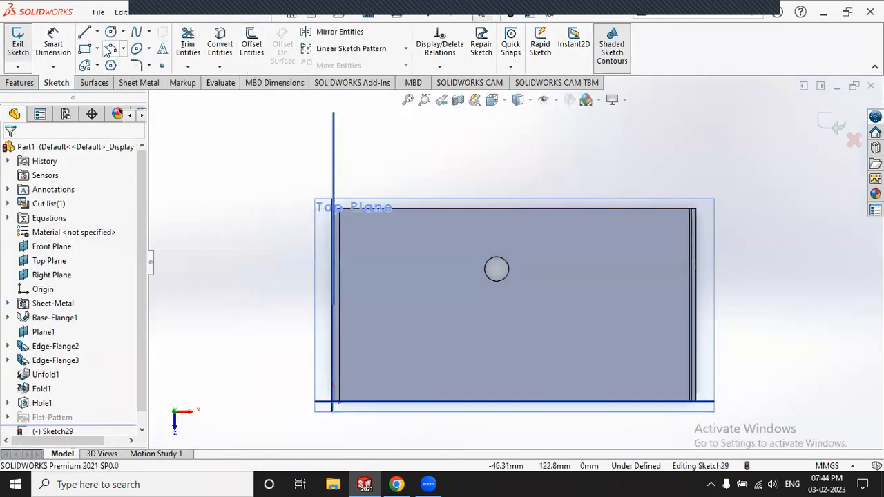
left_click(85, 32)
scroll(573, 295, "down", 1)
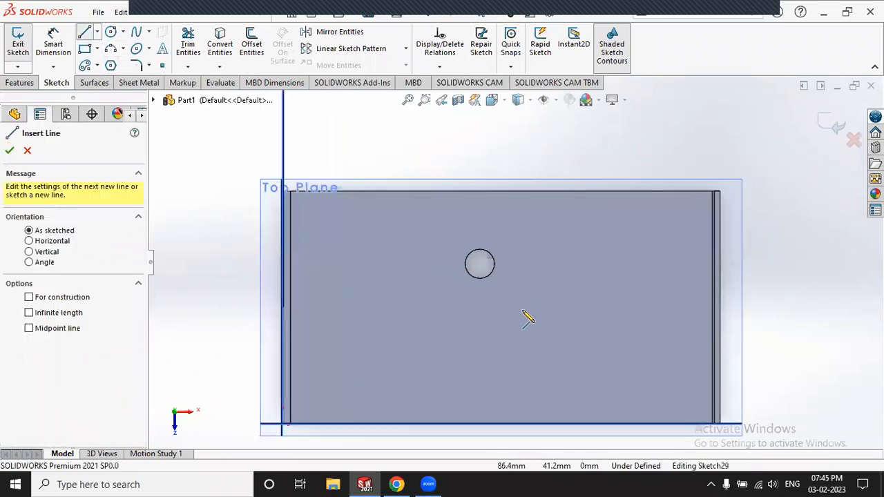
Step: Draw a closed five-point line polygon beside the hole and exit the sketch
left_click(520, 310)
left_click(574, 231)
left_click(639, 323)
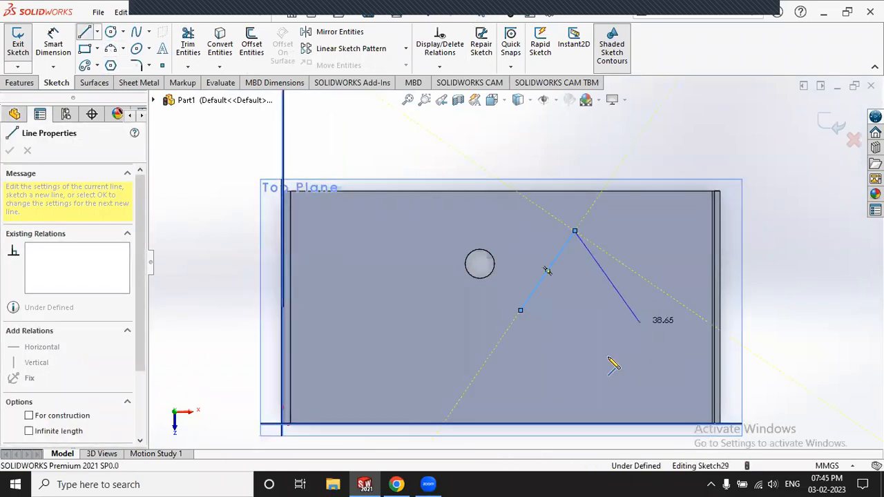
left_click(582, 396)
left_click(496, 364)
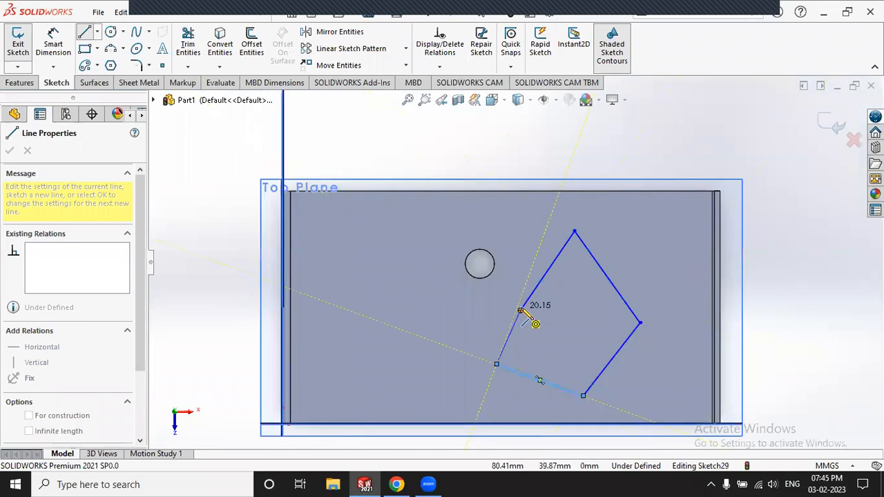
left_click(521, 310)
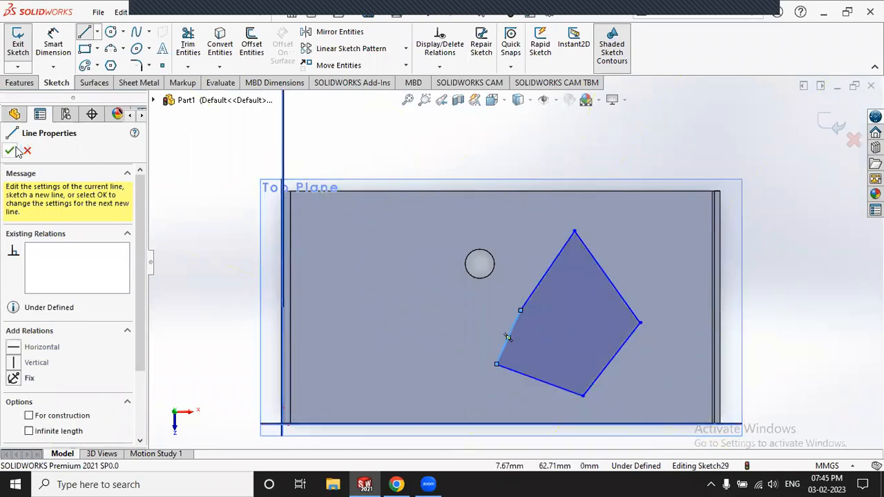
left_click(206, 131)
key("Escape")
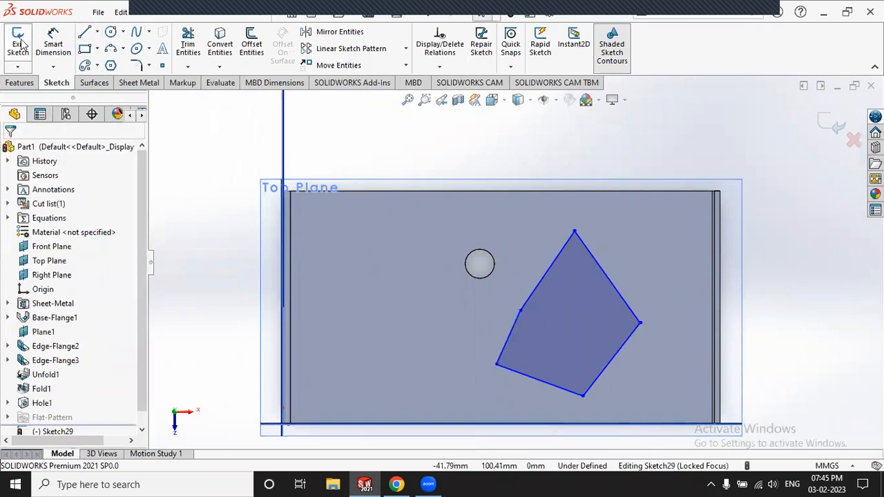
left_click(19, 40)
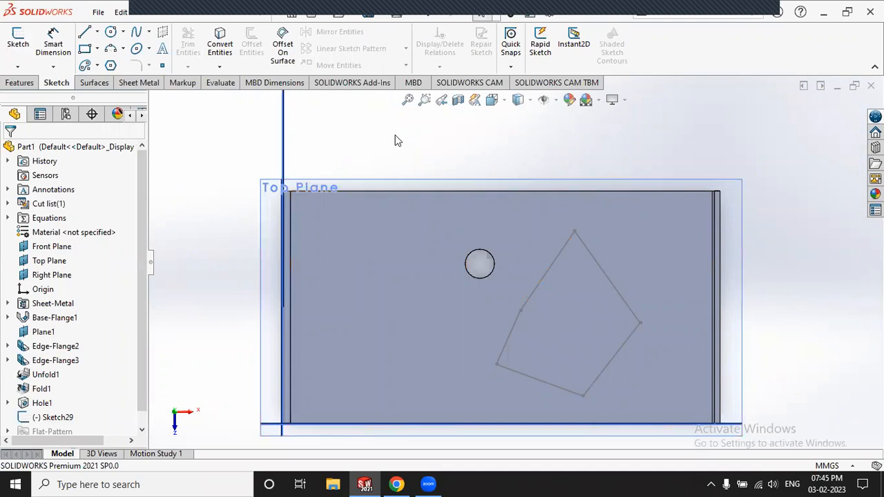
Step: Extrude-cut Sketch29 through the plate with an 11.00 mm blind depth
left_click(147, 85)
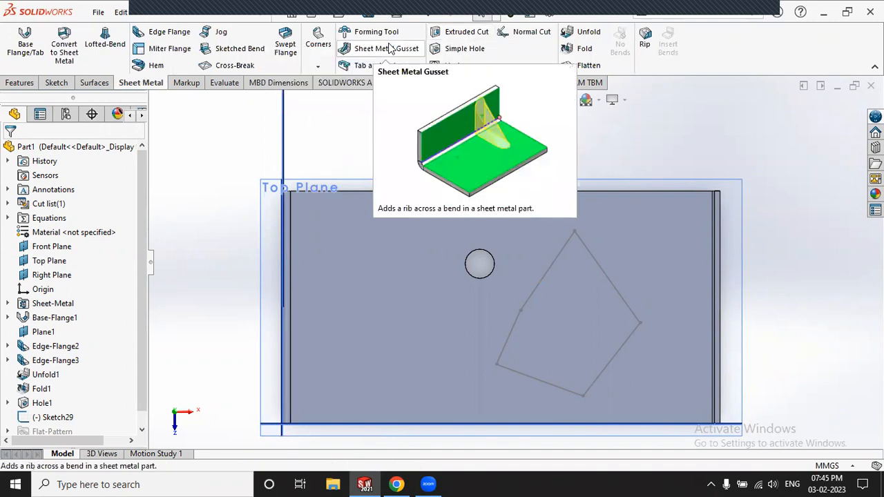
left_click(388, 48)
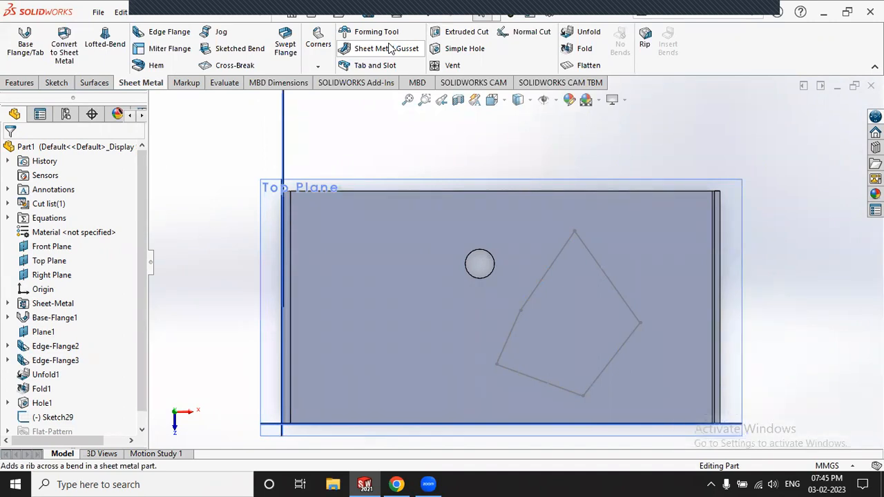
left_click(445, 33)
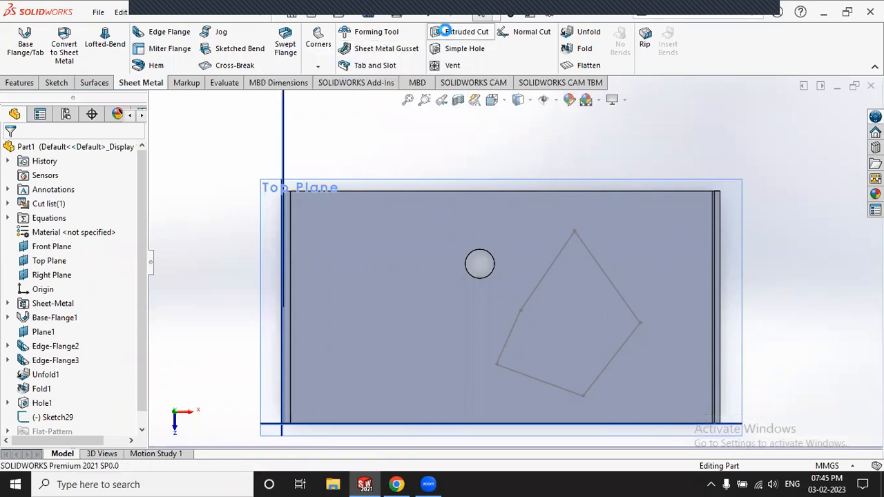
left_click(552, 264)
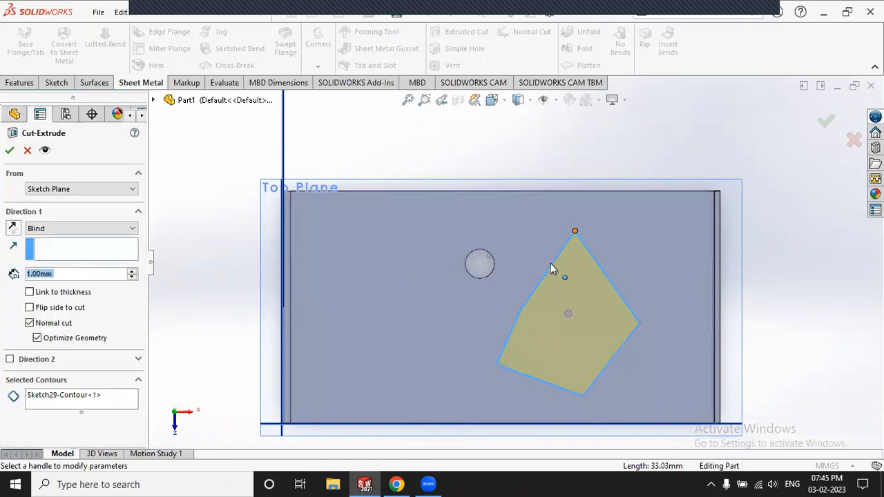
left_click(132, 270)
left_click(9, 150)
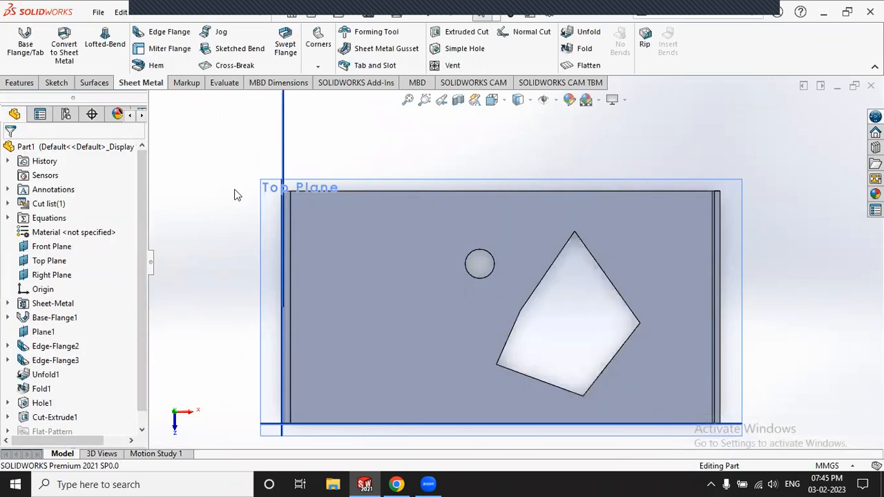
middle_click_drag(266, 196, 240, 199)
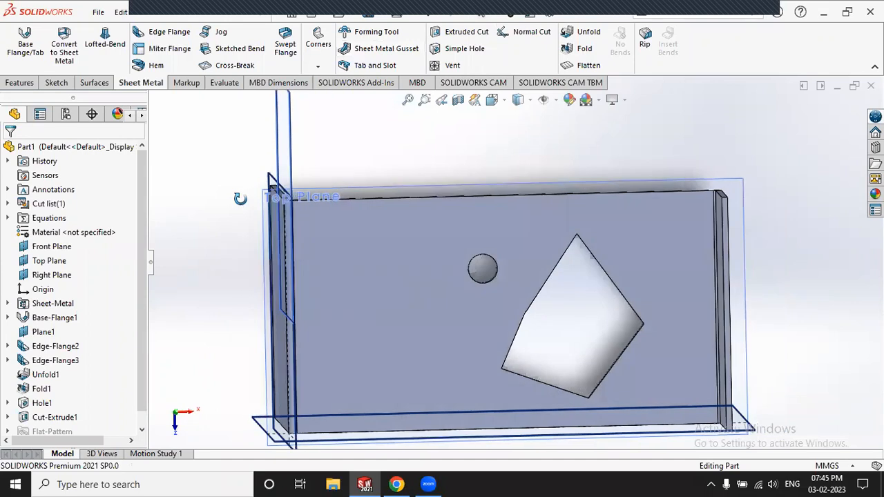
middle_click_drag(431, 165, 315, 237)
scroll(692, 320, "down", 5)
scroll(692, 320, "down", 4)
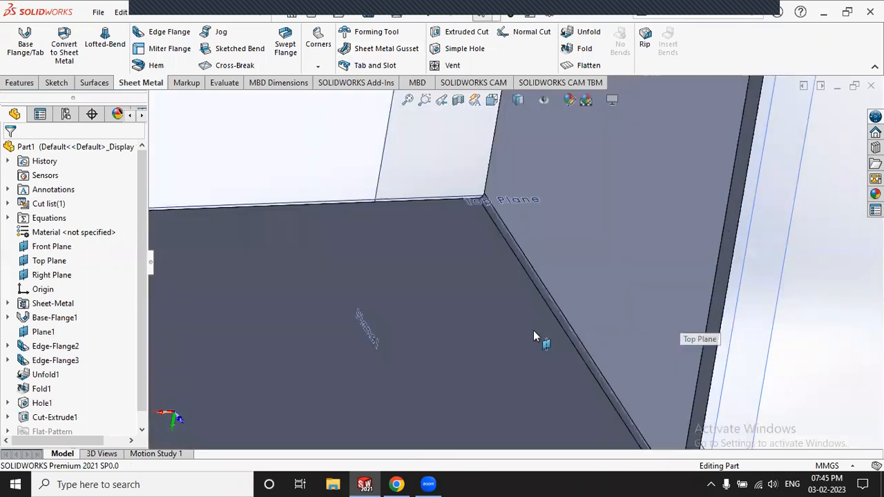
scroll(442, 277, "up", 3)
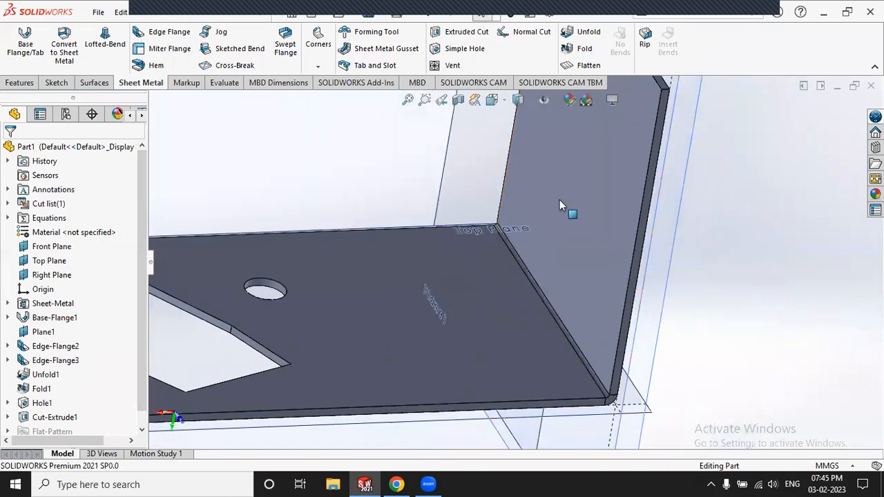
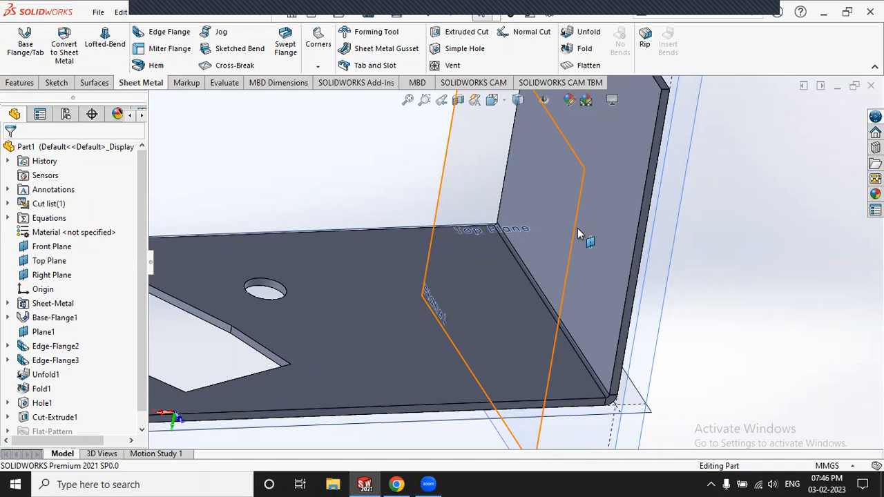
Step: Start an empty sketch on the Front Plane, leave it, and orbit the part into 3-D
left_click(304, 139)
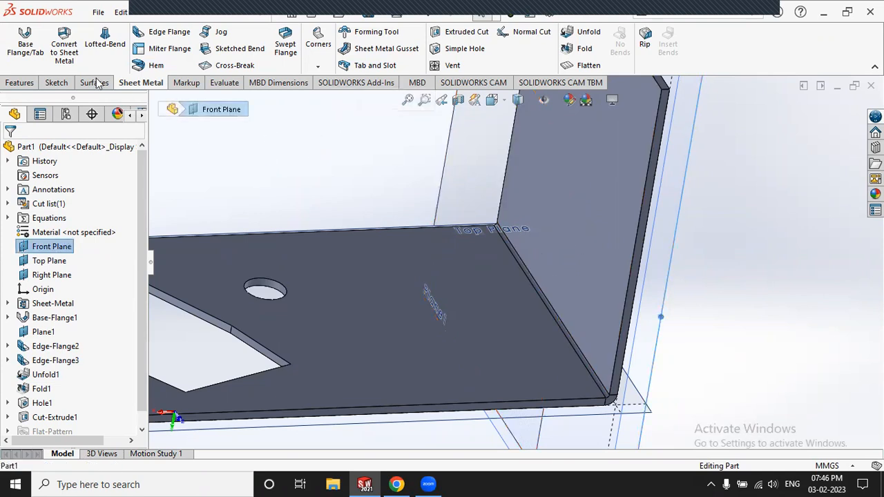
left_click(56, 82)
left_click(18, 38)
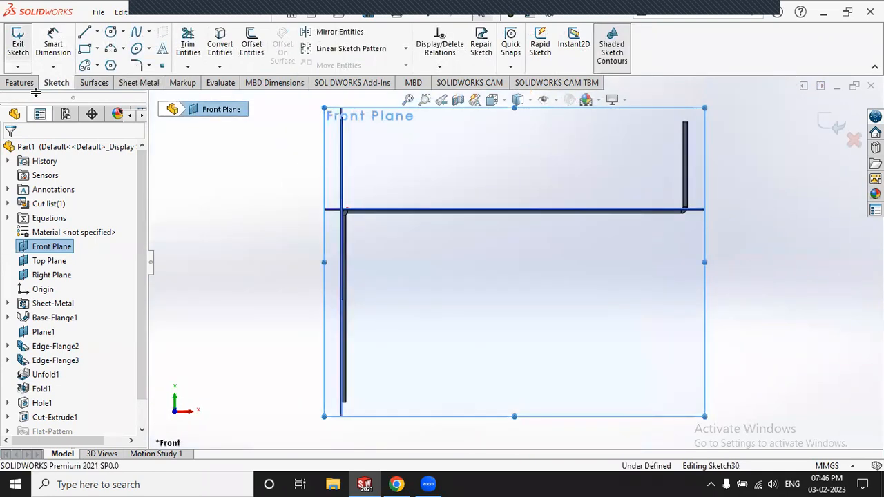
left_click(192, 157)
left_click(820, 124)
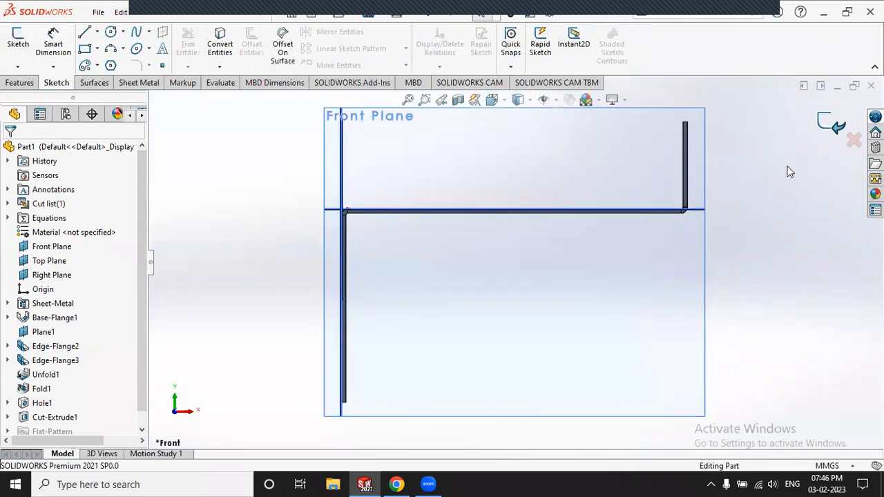
middle_click_drag(715, 163, 715, 301)
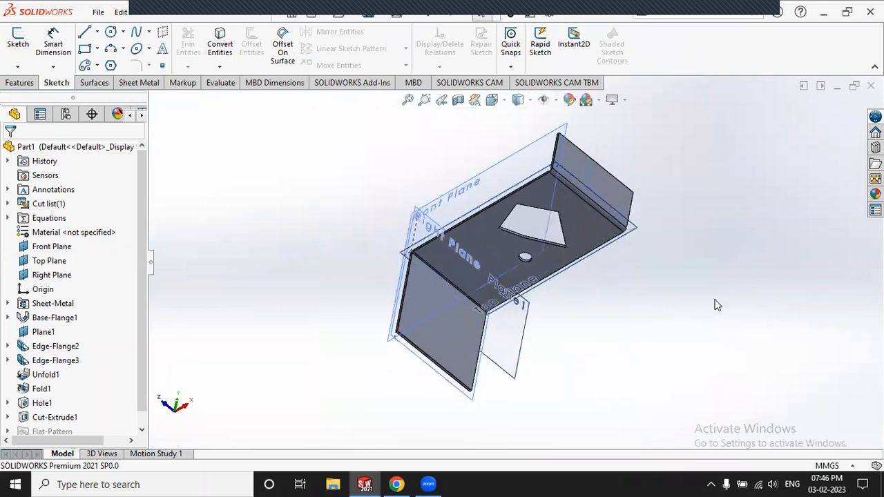
scroll(640, 316, "down", 2)
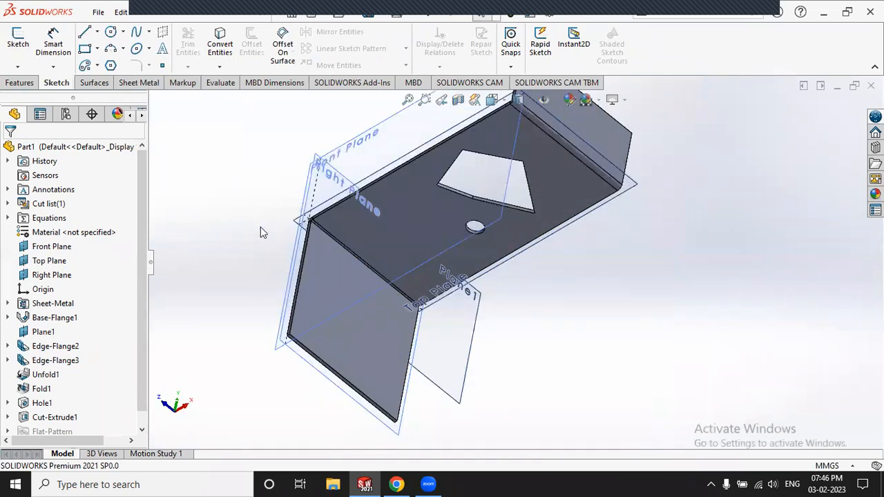
middle_click_drag(261, 227, 258, 220)
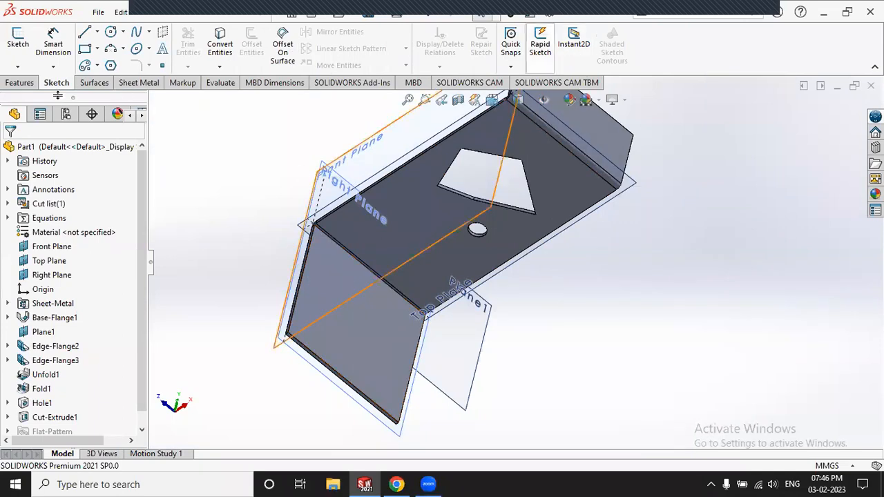
Step: Unfold bend EdgeBend4 with the top face fixed, creating Unfold2
left_click(138, 84)
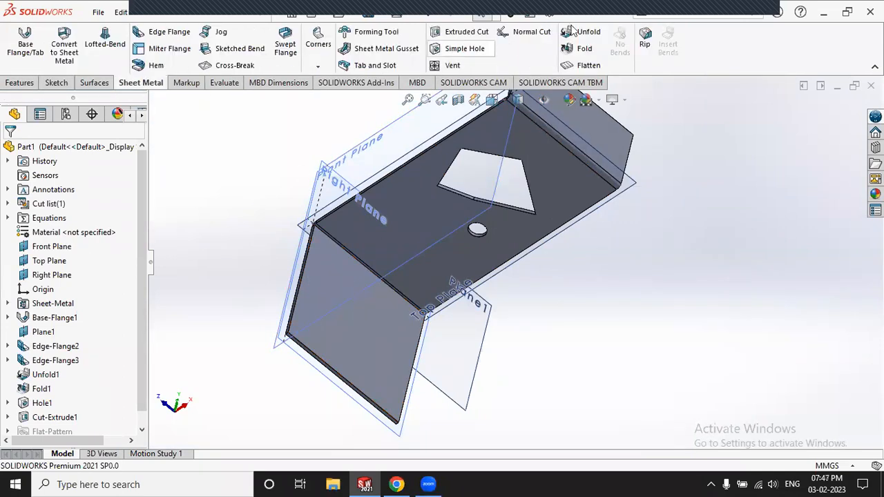
left_click(589, 33)
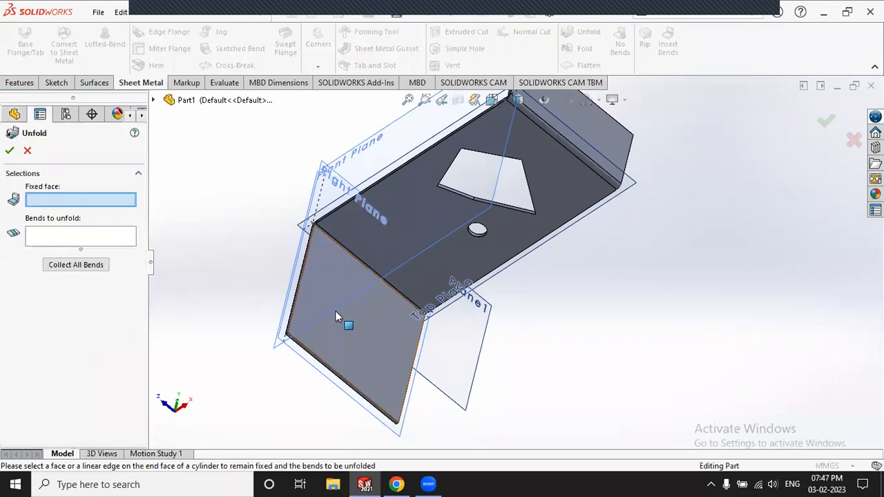
scroll(401, 276, "down", 4)
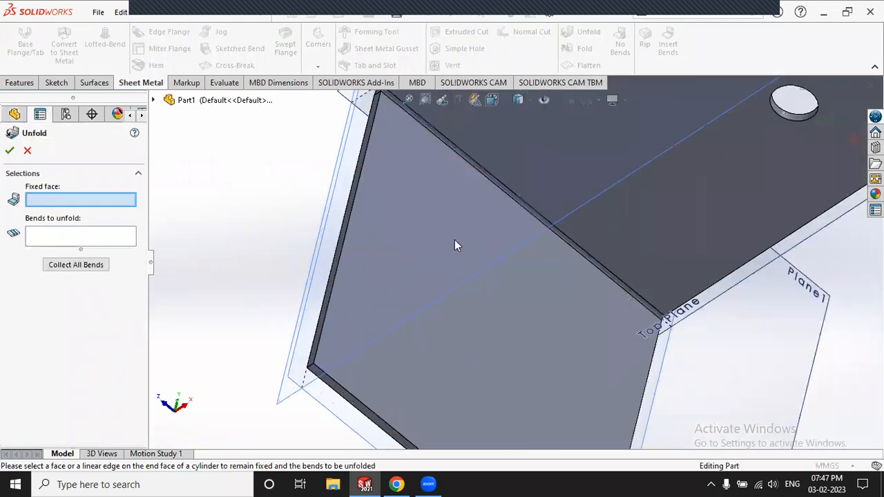
left_click(684, 208)
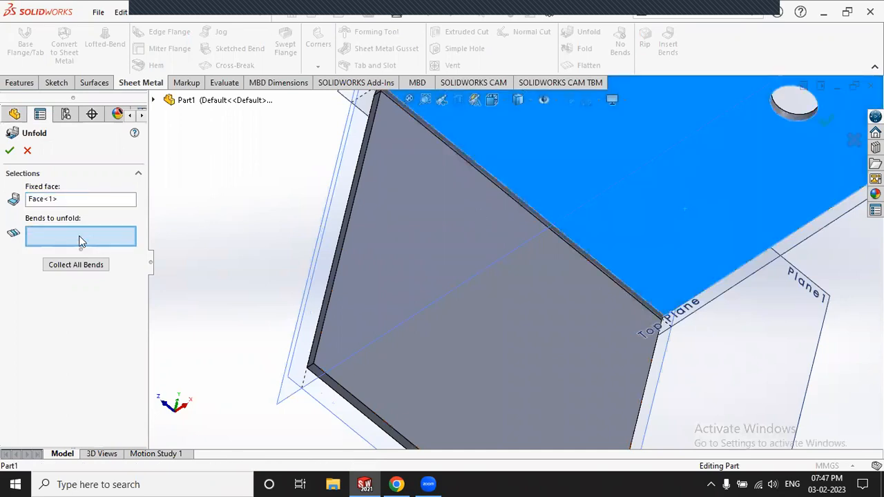
scroll(439, 146, "down", 3)
left_click(442, 134)
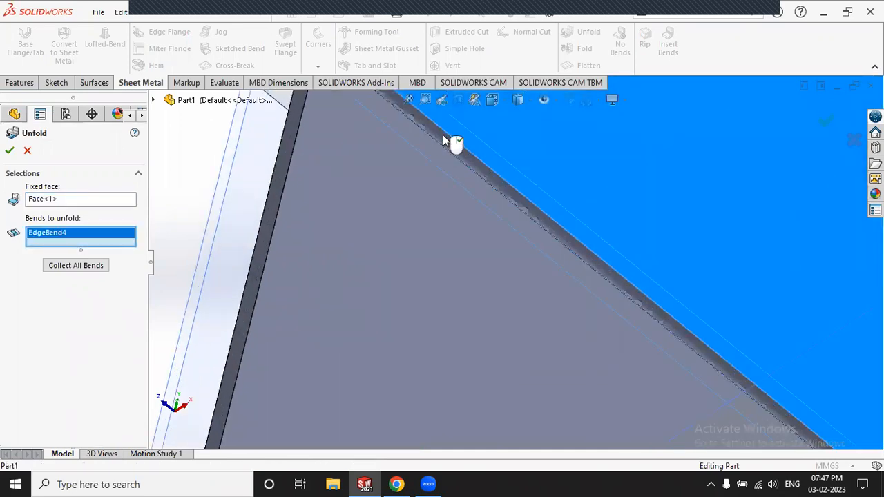
left_click(10, 151)
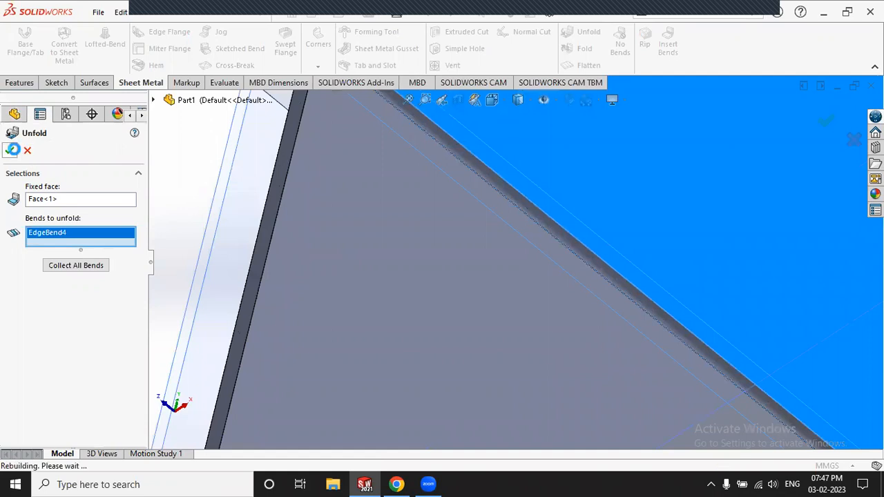
scroll(437, 172, "up", 8)
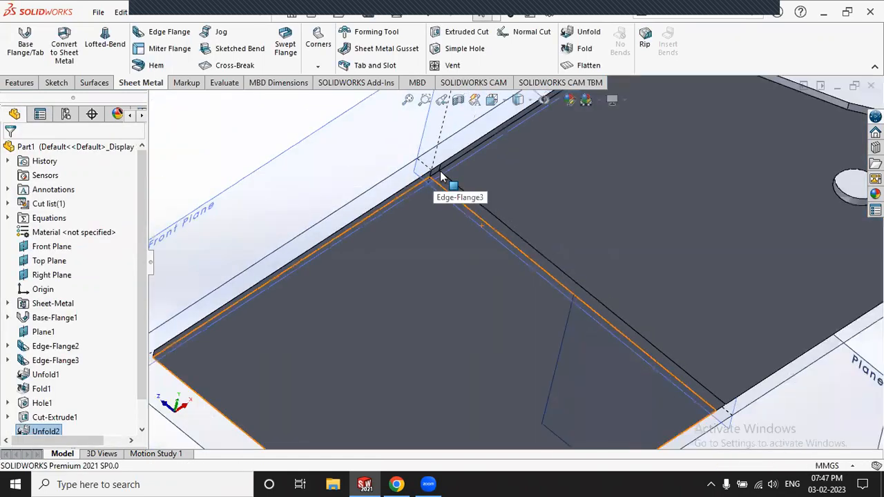
left_click(398, 151)
mouse_move(444, 229)
middle_mouse_down()
mouse_move(453, 332)
mouse_move(572, 241)
mouse_move(587, 332)
mouse_move(553, 252)
mouse_move(421, 291)
mouse_move(428, 367)
mouse_move(796, 255)
mouse_move(747, 333)
mouse_move(681, 205)
middle_mouse_up()
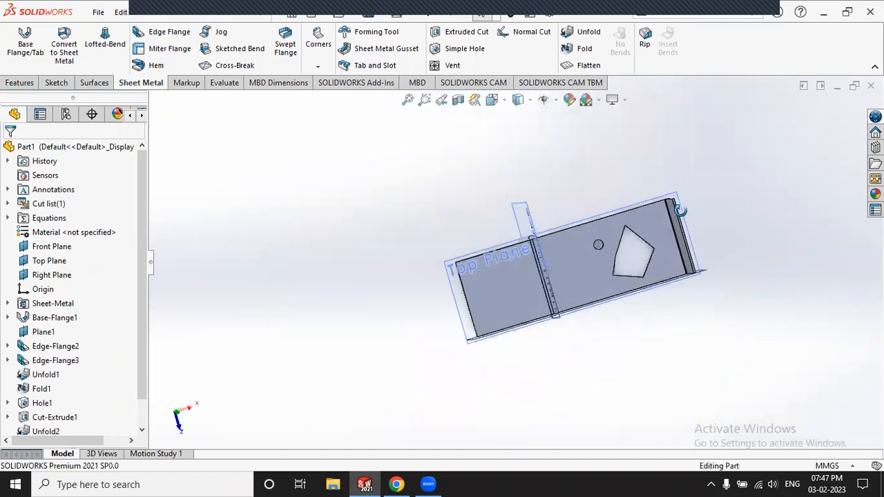
Step: Sketch a corner rectangle across the bend line on the flattened flange face
left_click(52, 83)
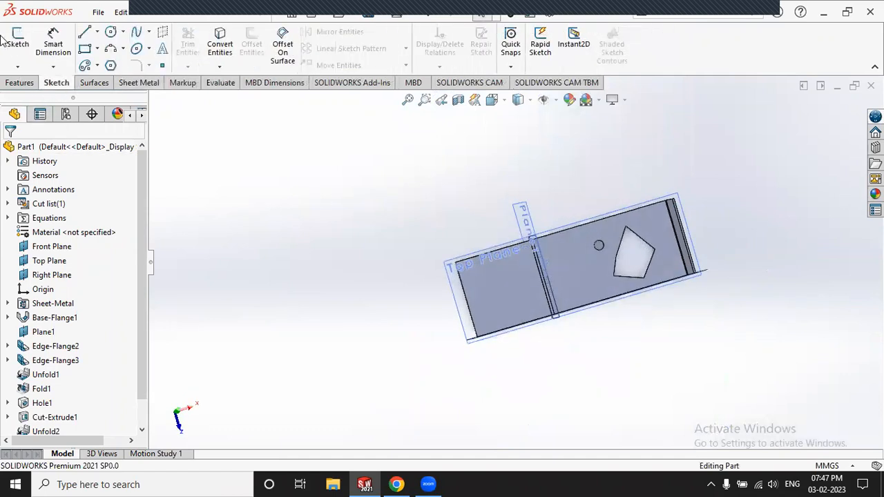
left_click(18, 40)
left_click(490, 266)
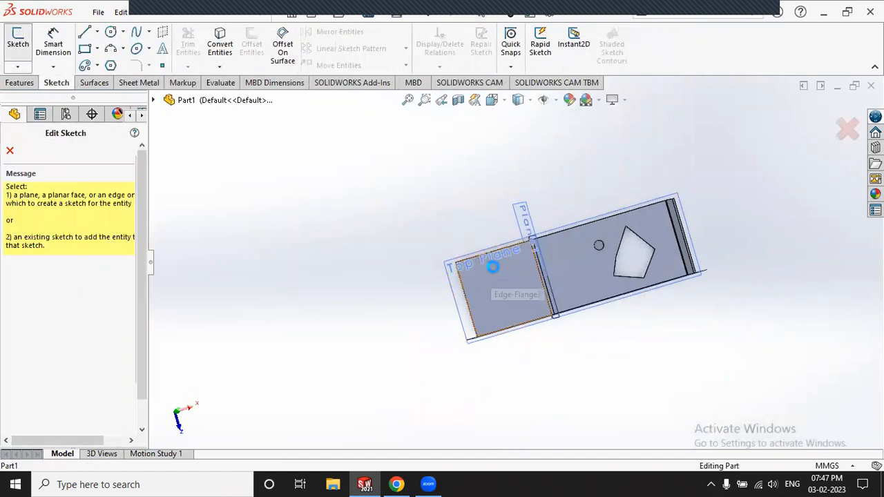
left_click(84, 48)
scroll(511, 283, "down", 3)
left_click(360, 254)
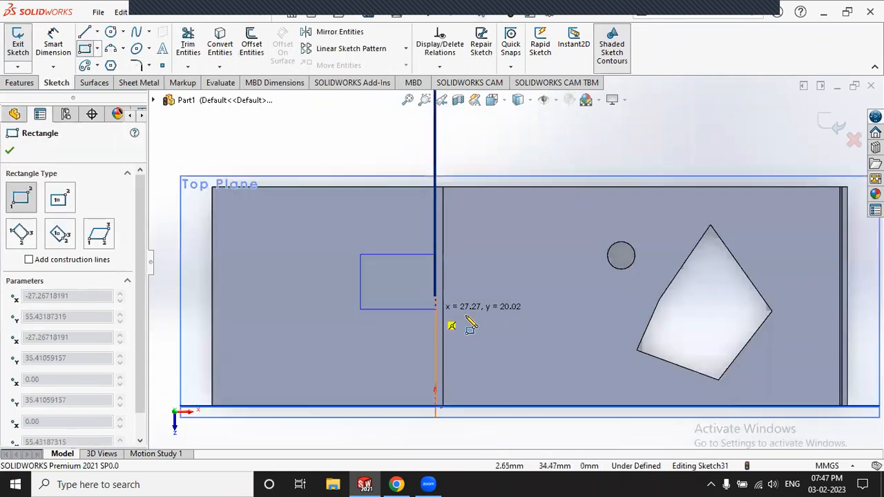
left_click(528, 322)
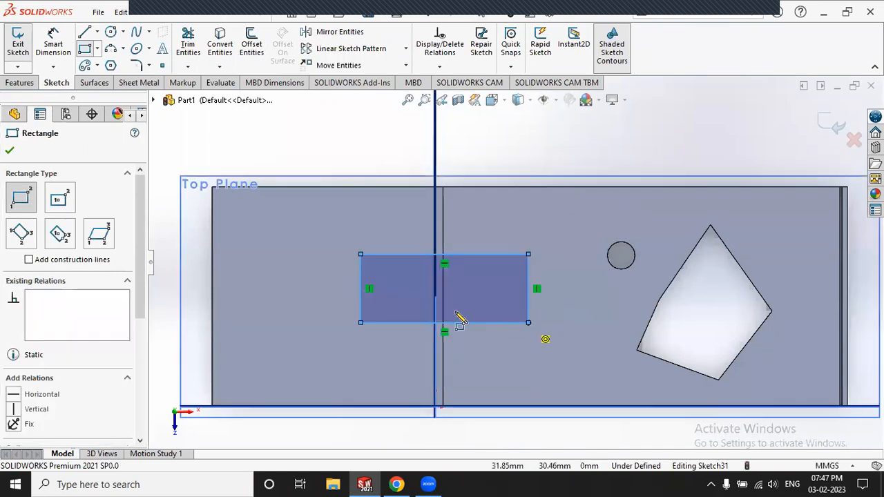
left_click(84, 49)
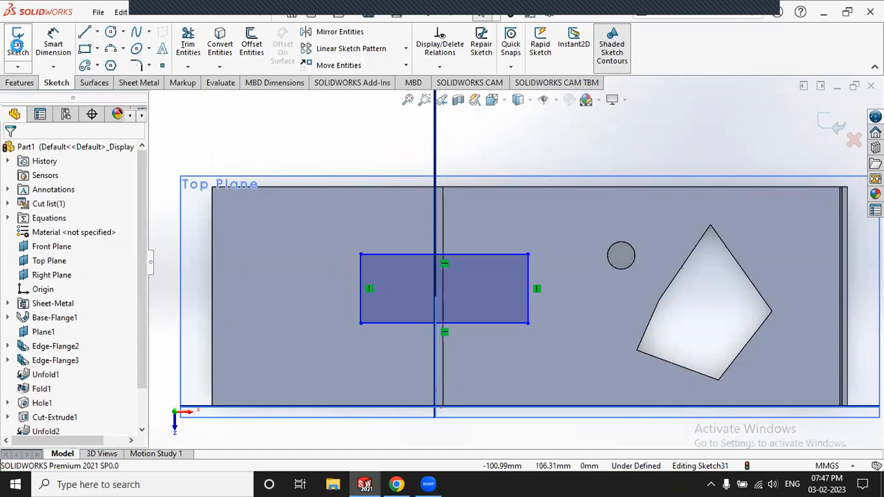
left_click(18, 44)
Step: Extrude-cut the rectangle through the flat sheet as Cut-Extrude2
left_click(142, 83)
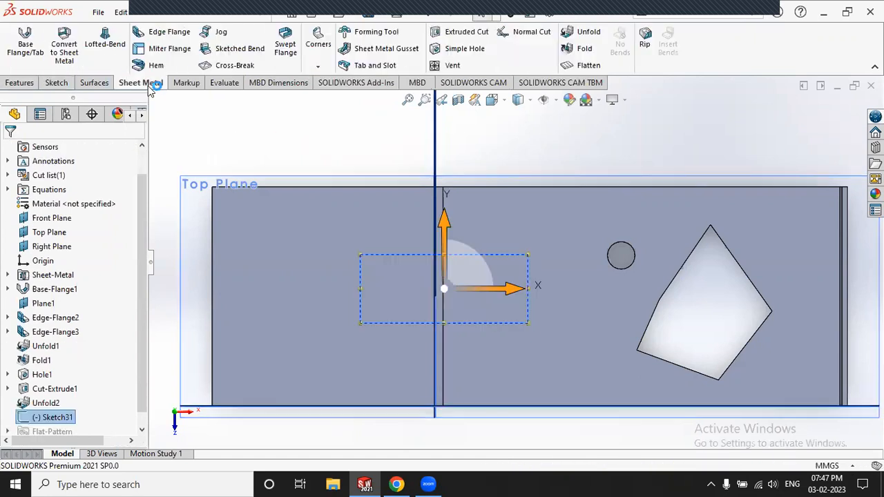
left_click(471, 29)
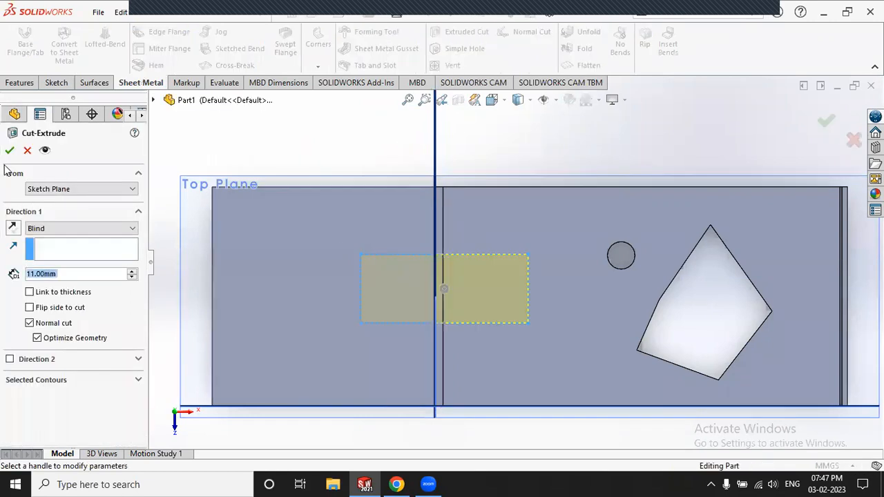
left_click(10, 149)
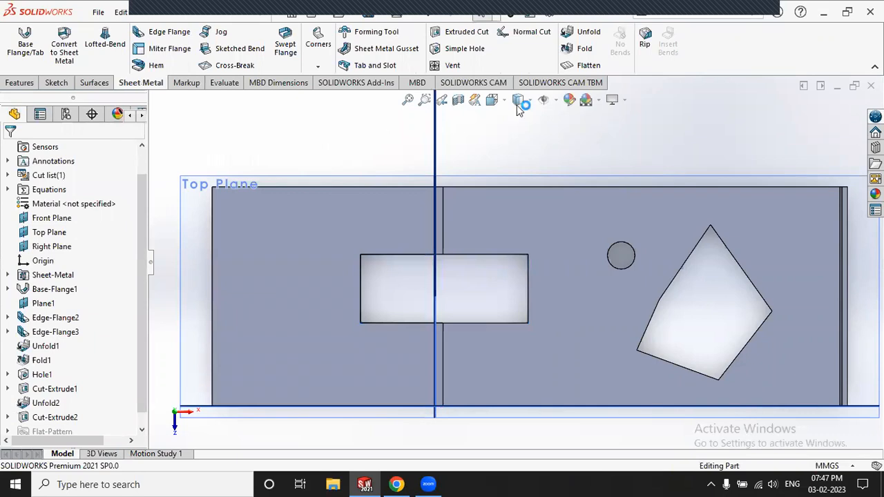
Step: Refold bend EdgeBend4 with Face<1> kept fixed, creating Fold2
left_click(582, 52)
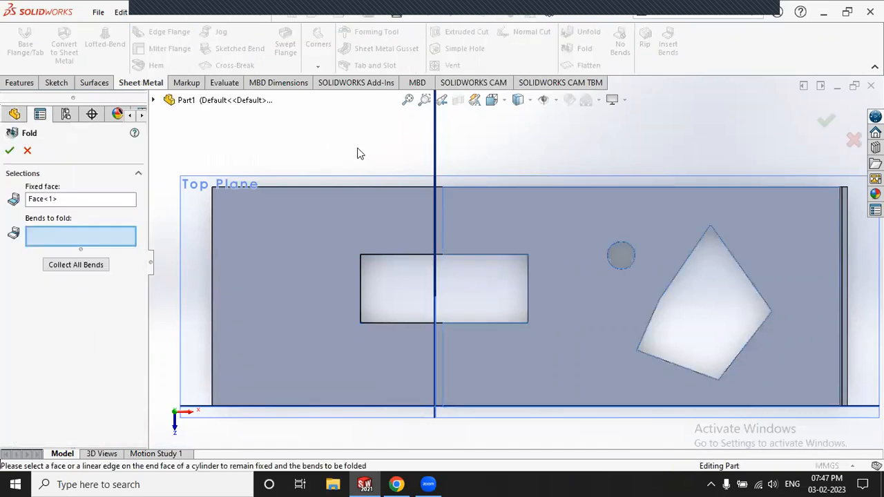
left_click(439, 210)
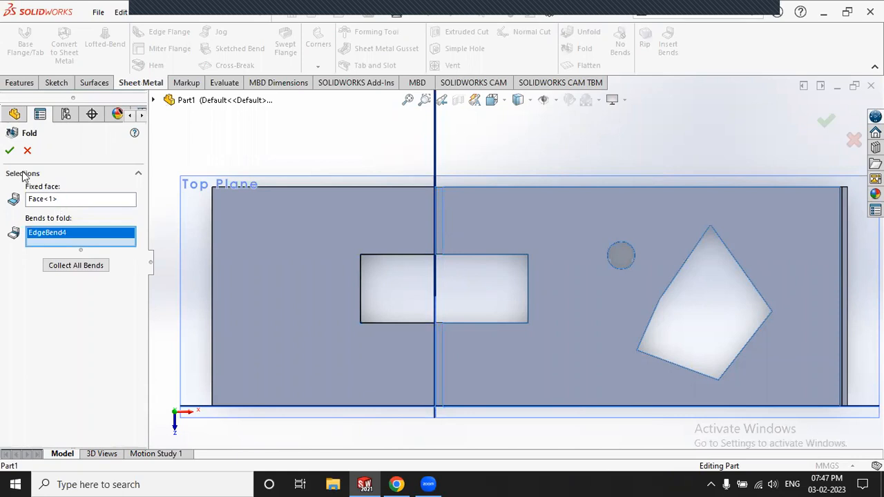
left_click(10, 151)
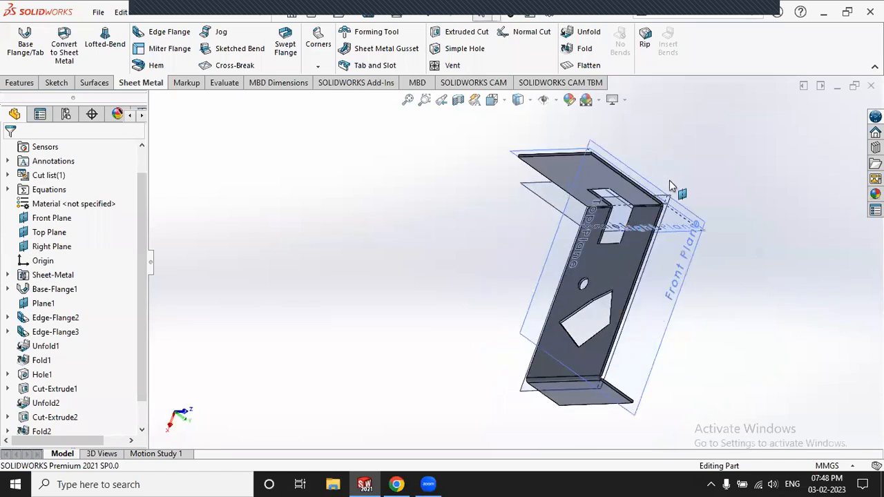
scroll(669, 180, "down", 4)
Step: Inspect the cutout wrapped over the refolded bend and bring up the Corners treatment list
middle_click_drag(614, 223, 647, 215)
scroll(478, 221, "down", 3)
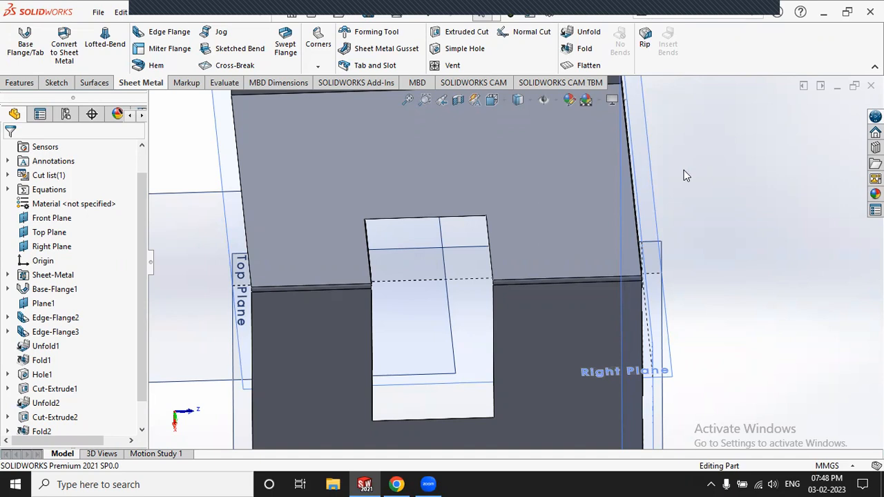
scroll(682, 169, "up", 3)
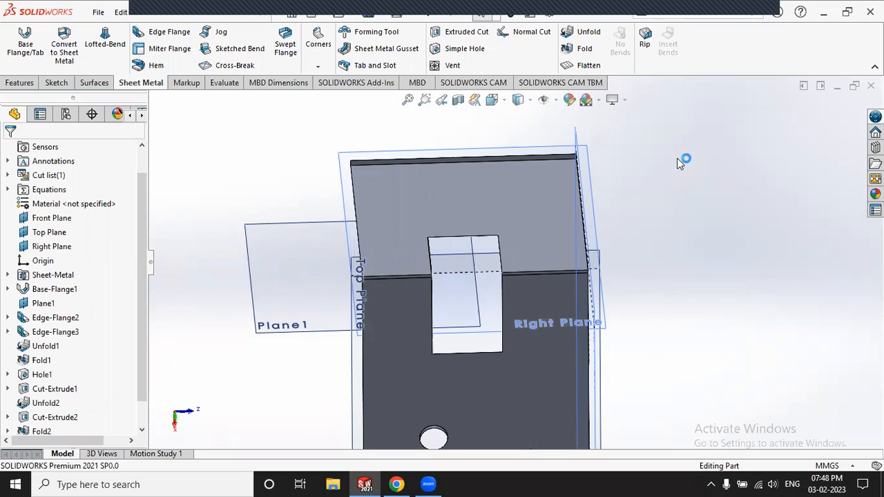
left_click(320, 66)
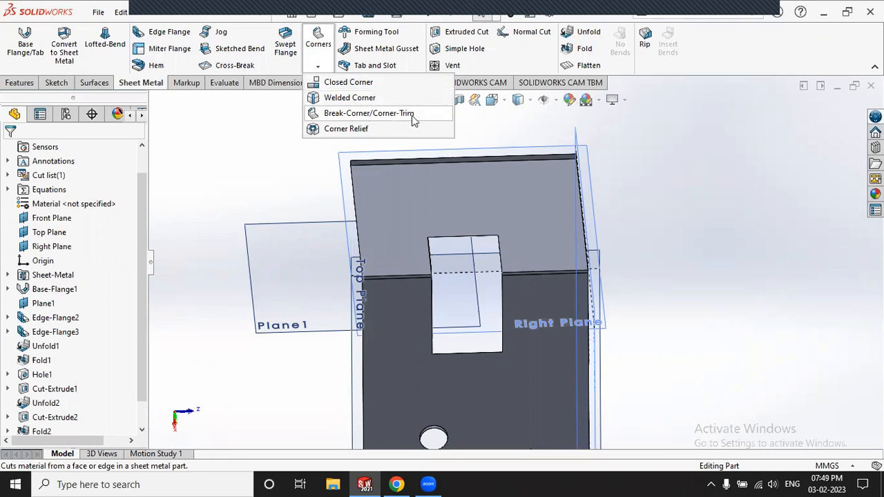
Step: Try a Break Corner on the flange's corner edge, cancel it, and reopen the Corners list
left_click(357, 114)
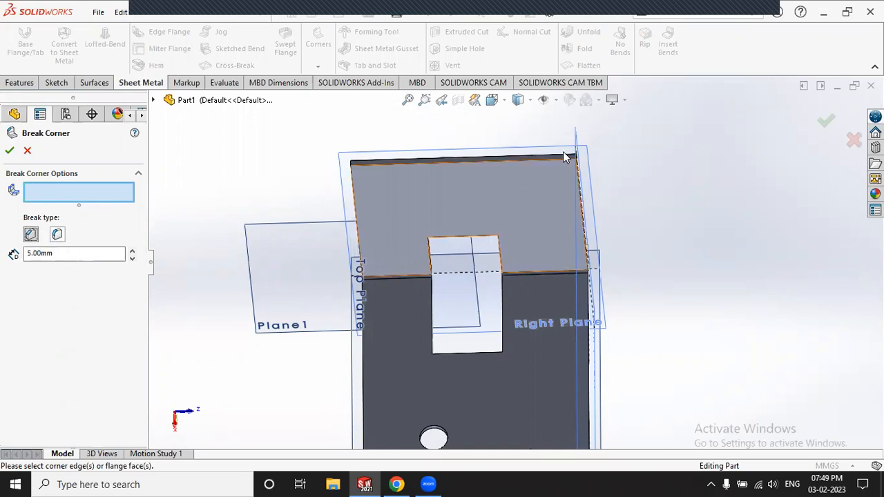
scroll(531, 183, "down", 5)
scroll(518, 190, "up", 6)
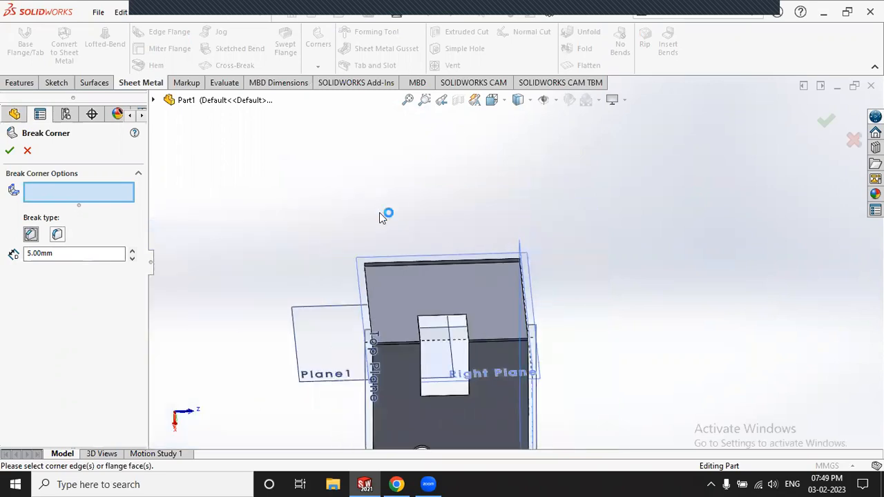
scroll(405, 344, "down", 5)
scroll(405, 344, "down", 2)
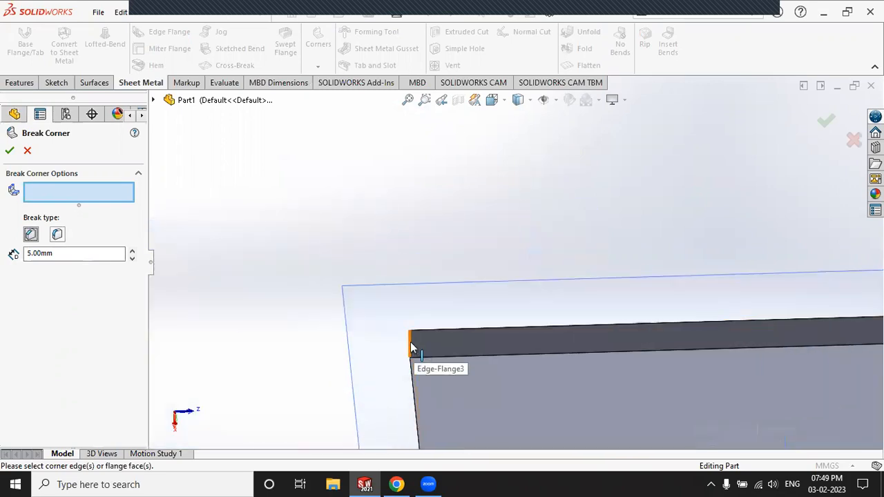
left_click(410, 342)
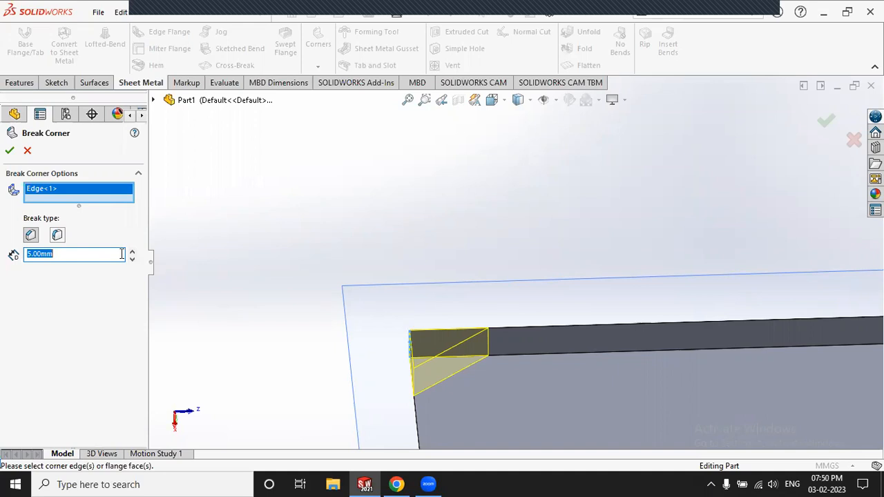
left_click(28, 150)
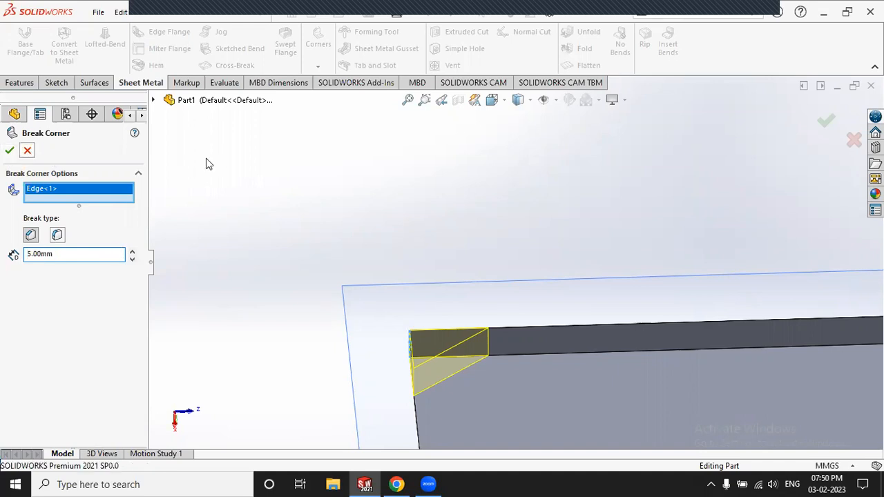
left_click(317, 67)
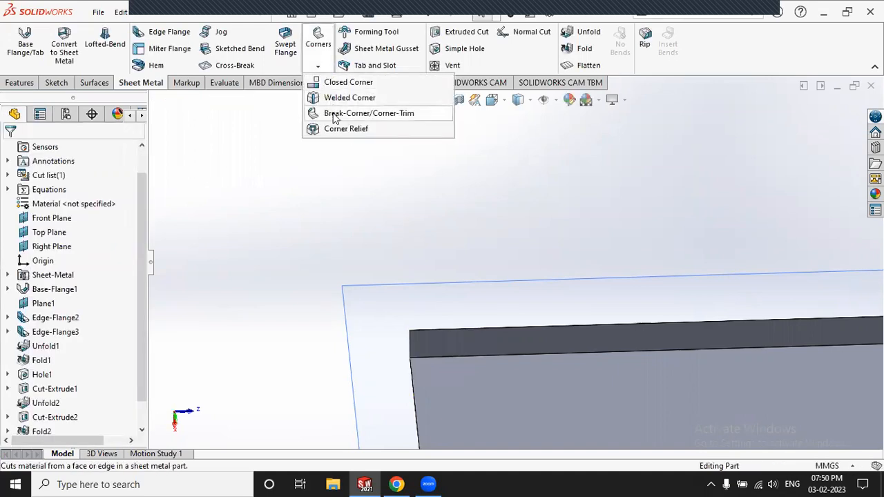
left_click(345, 112)
scroll(340, 241, "up", 2)
middle_click_drag(340, 241, 350, 276)
scroll(483, 373, "down", 4)
scroll(449, 186, "down", 3)
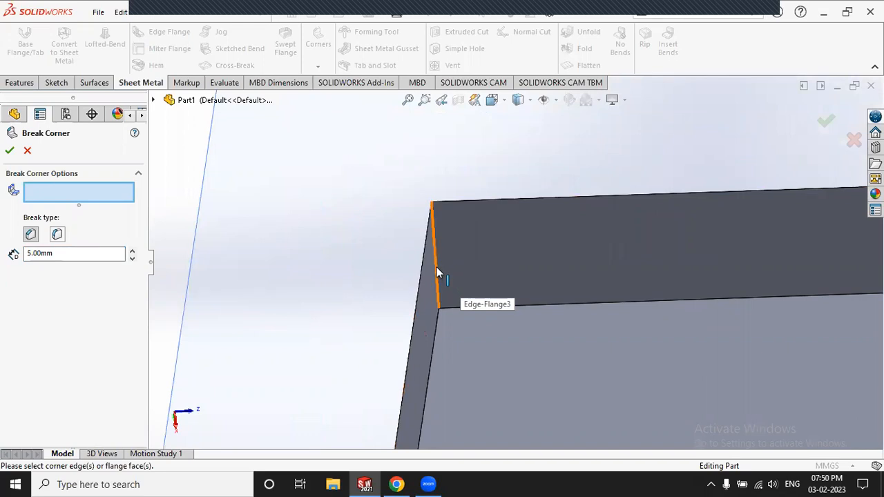
scroll(545, 325, "up", 2)
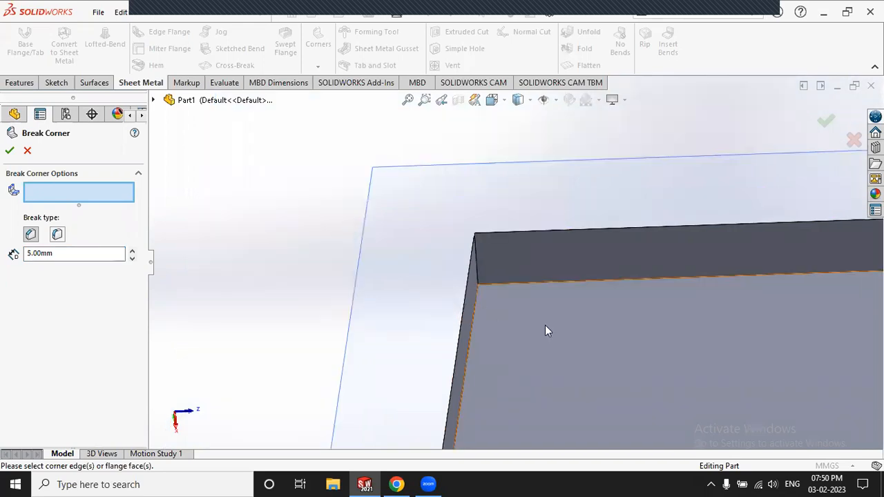
scroll(460, 252, "up", 3)
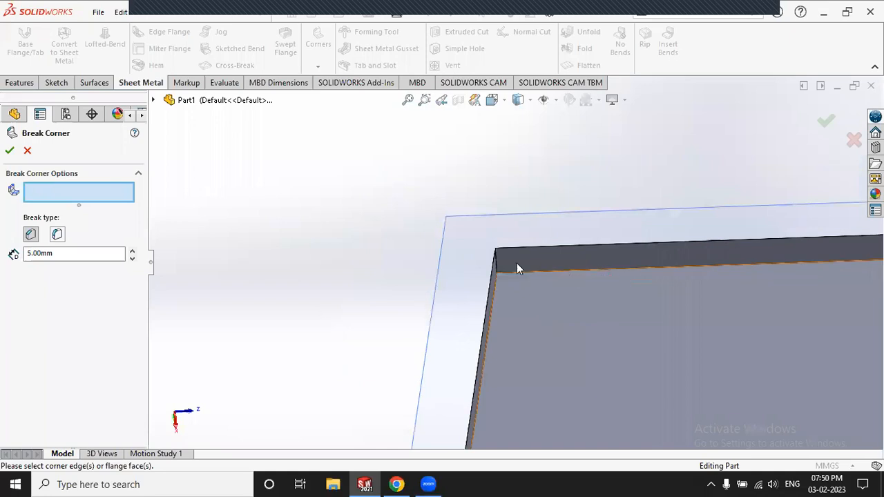
left_click(496, 272)
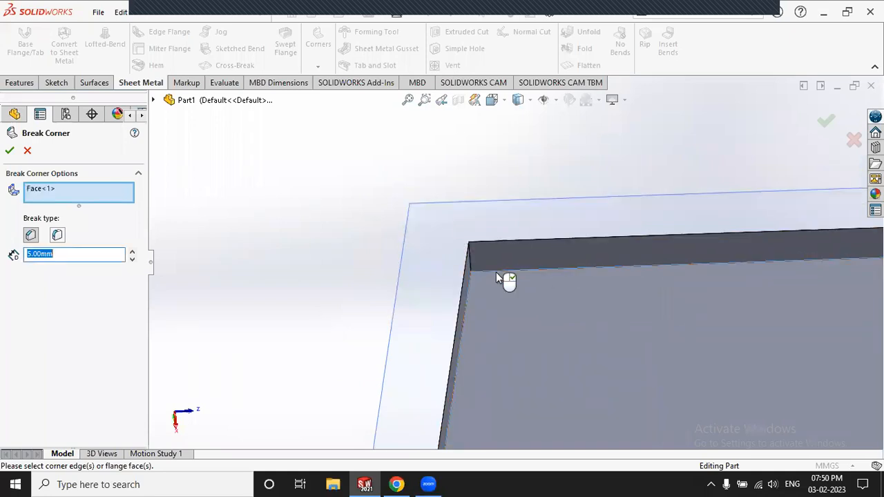
middle_click_drag(479, 274, 522, 242)
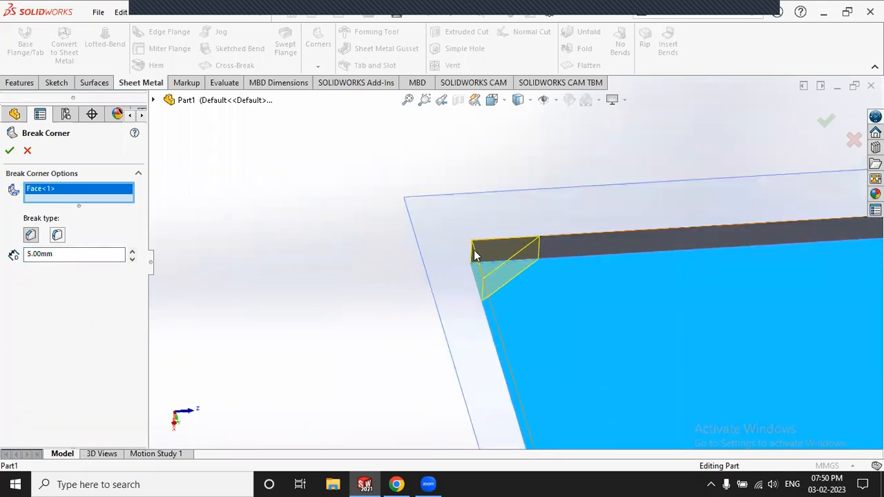
left_click(27, 150)
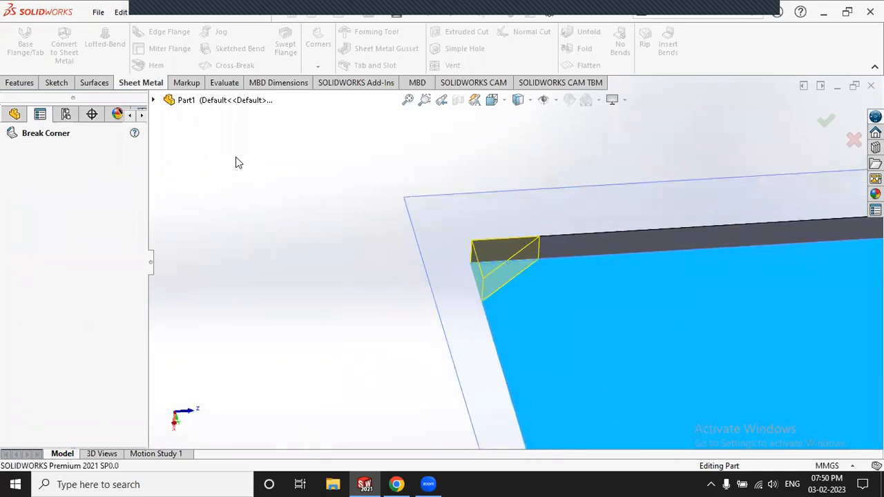
left_click(577, 259)
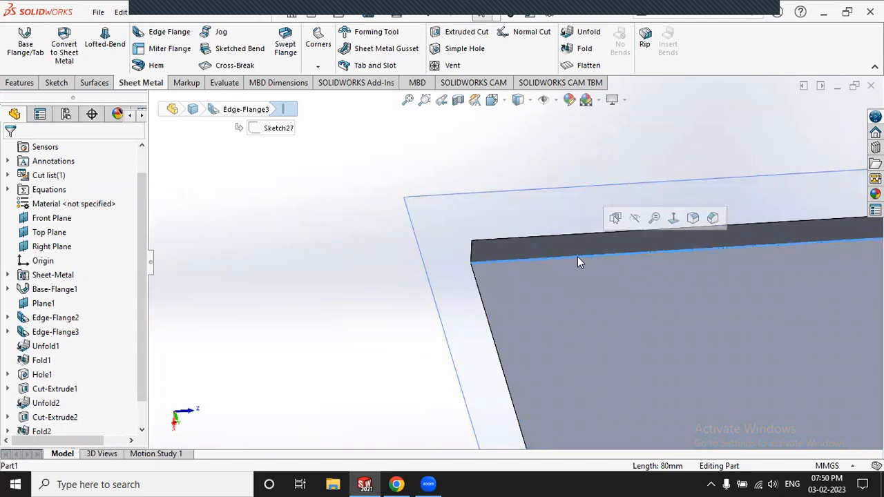
left_click(328, 237)
middle_click_drag(482, 247, 464, 270)
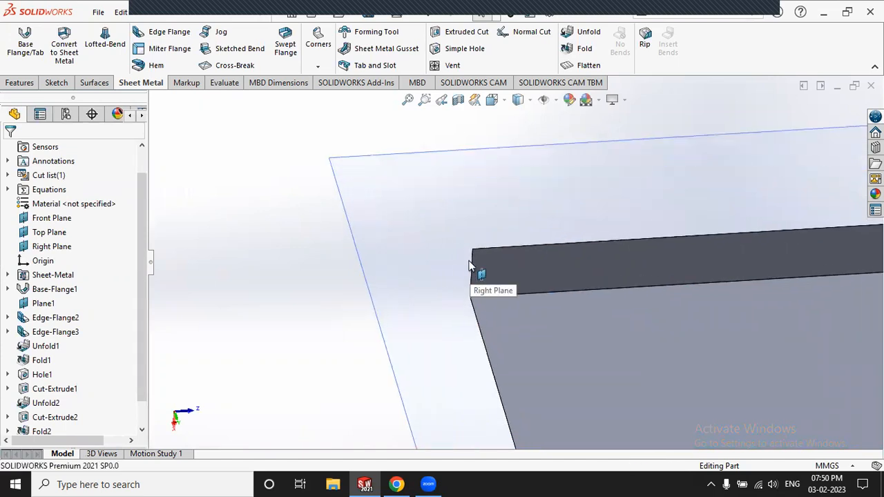
Step: Apply an 8.00 mm chamfer Break-Corner1 to the flange plate's left corner edge
left_click(474, 270)
left_click(211, 256)
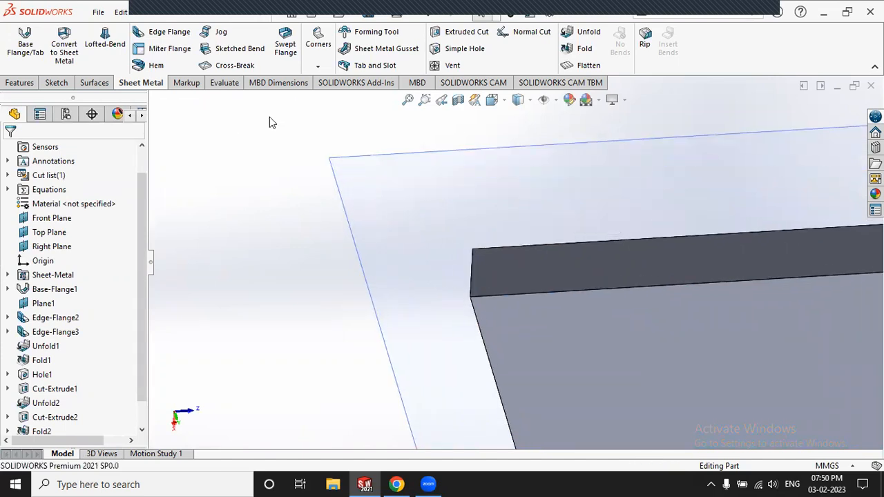
left_click(320, 42)
left_click(314, 113)
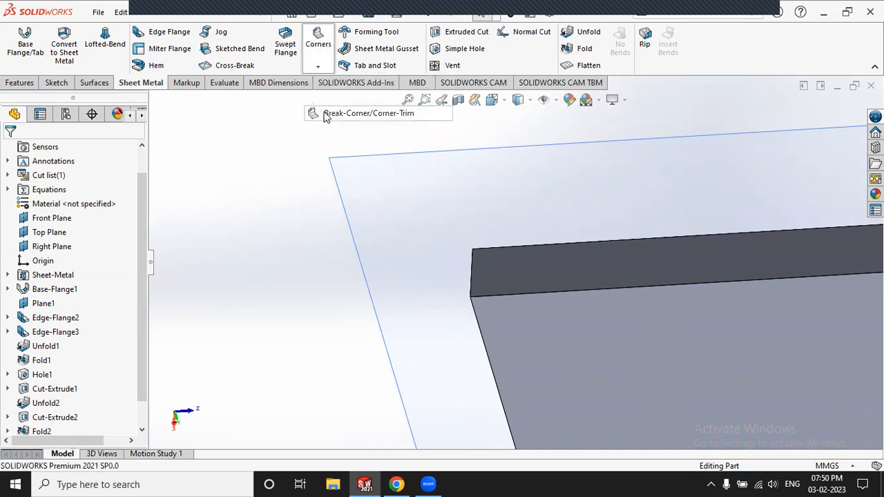
left_click(470, 259)
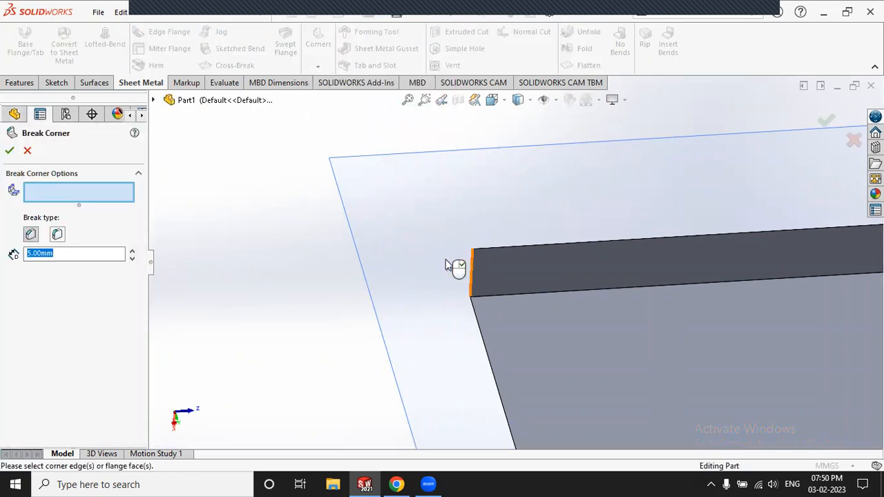
left_click(134, 253)
left_click(134, 252)
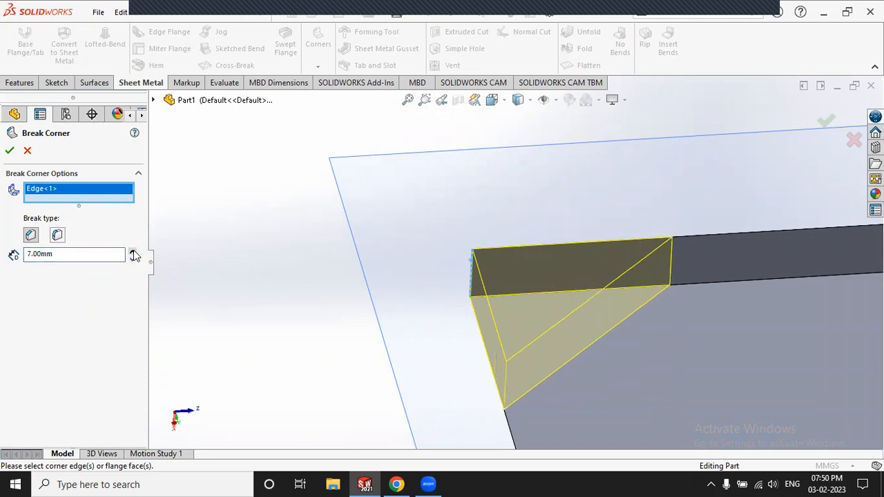
left_click(134, 253)
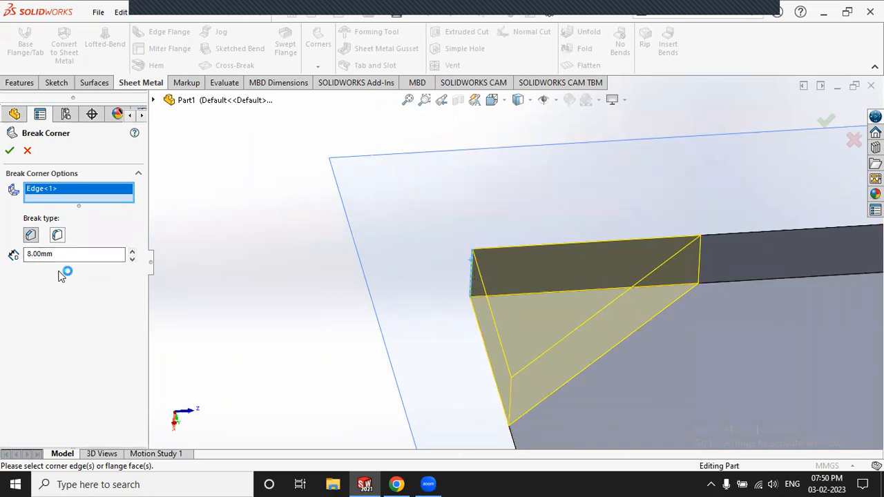
left_click(10, 150)
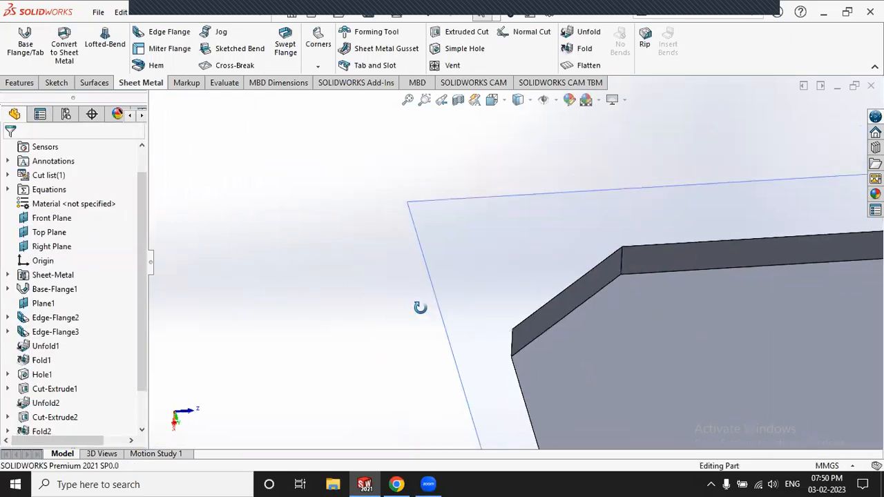
Step: Zoom in and check the new chamfer's 8.00 mm size
scroll(423, 246, "up", 3)
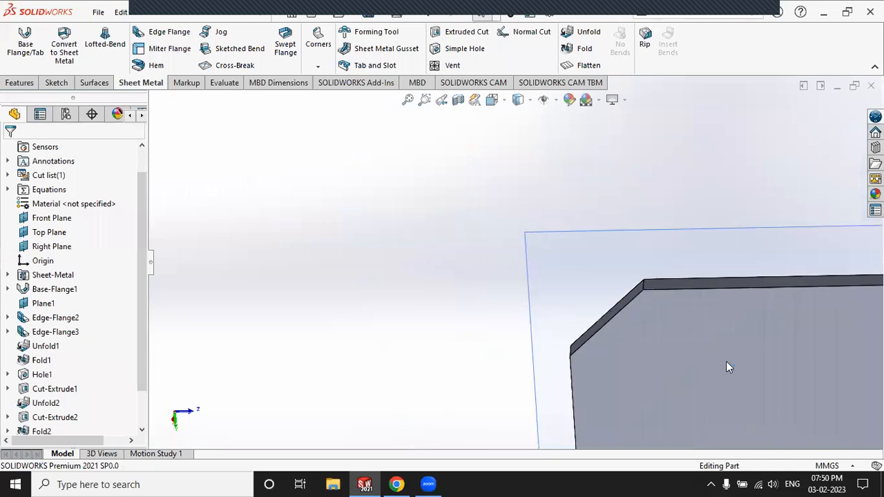
scroll(667, 339, "up", 2)
scroll(670, 347, "down", 3)
scroll(537, 252, "down", 2)
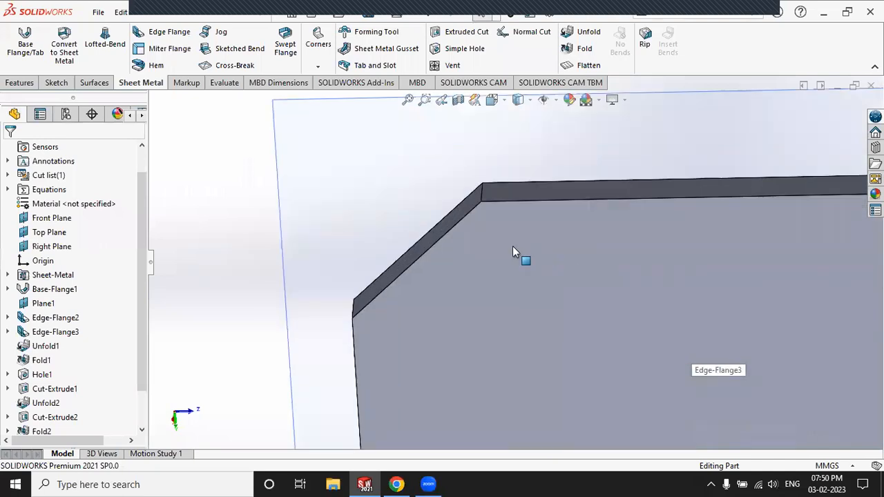
left_click(420, 255)
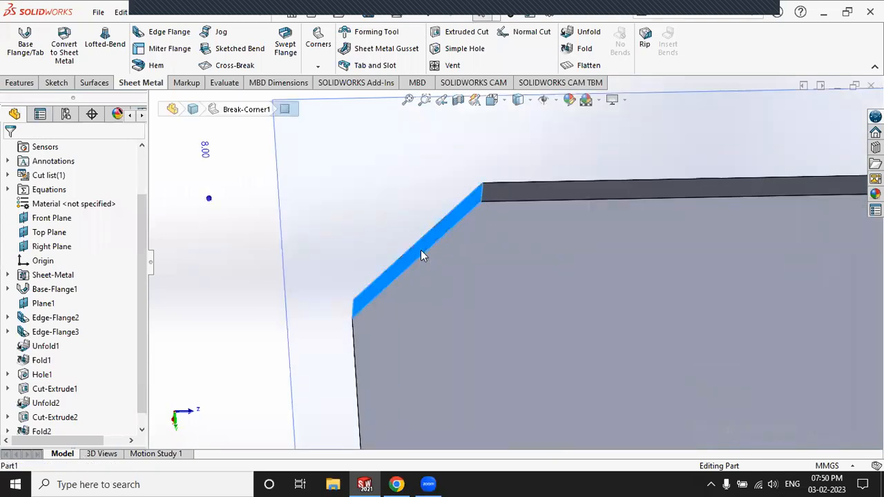
left_click(270, 221)
scroll(283, 235, "up", 5)
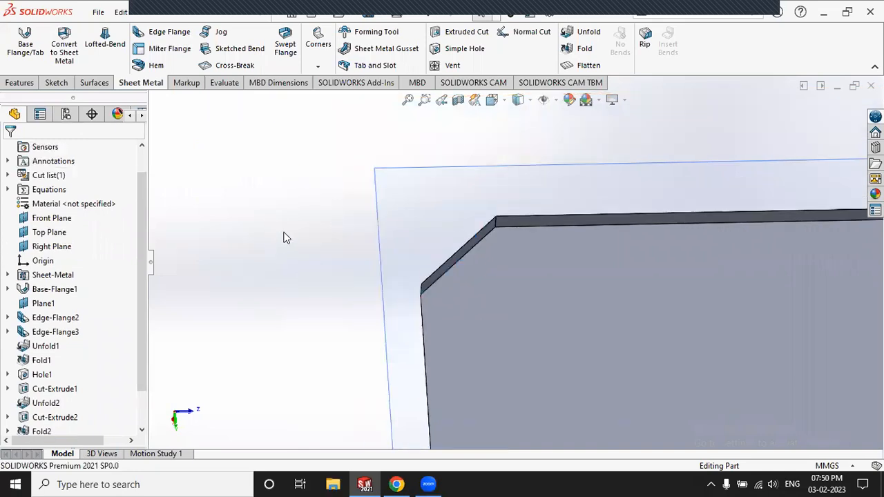
Step: Add an 8.00 mm fillet-type break corner to the flange plate's right-hand corner edge
scroll(623, 245, "down", 4)
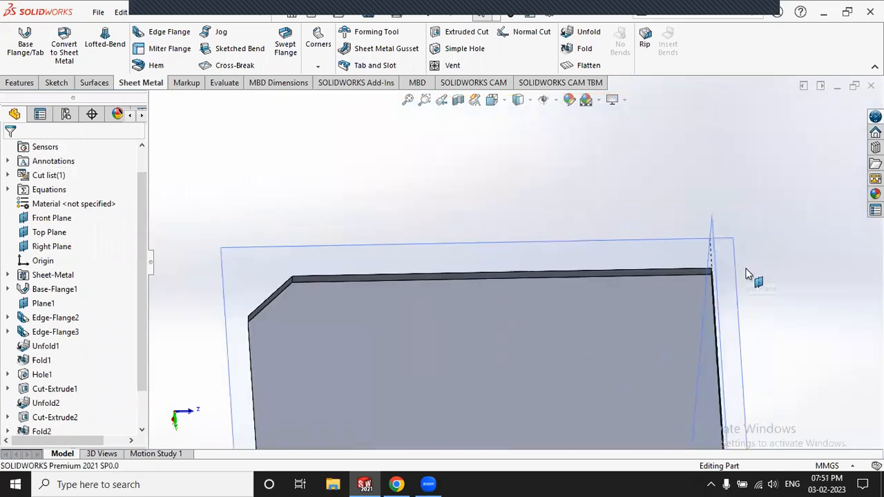
left_click(319, 67)
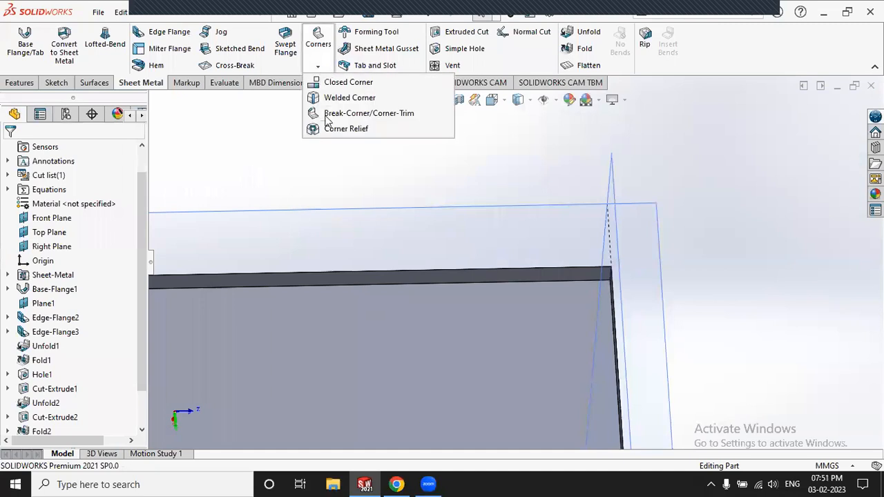
left_click(349, 113)
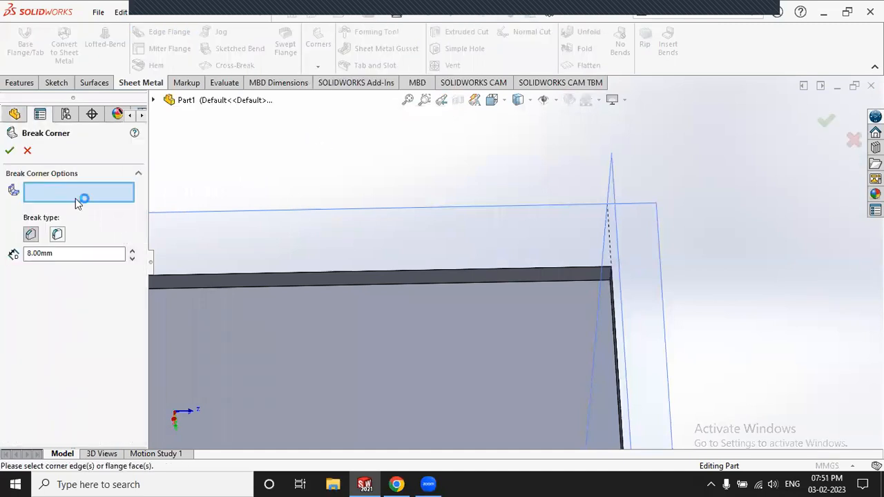
left_click(57, 236)
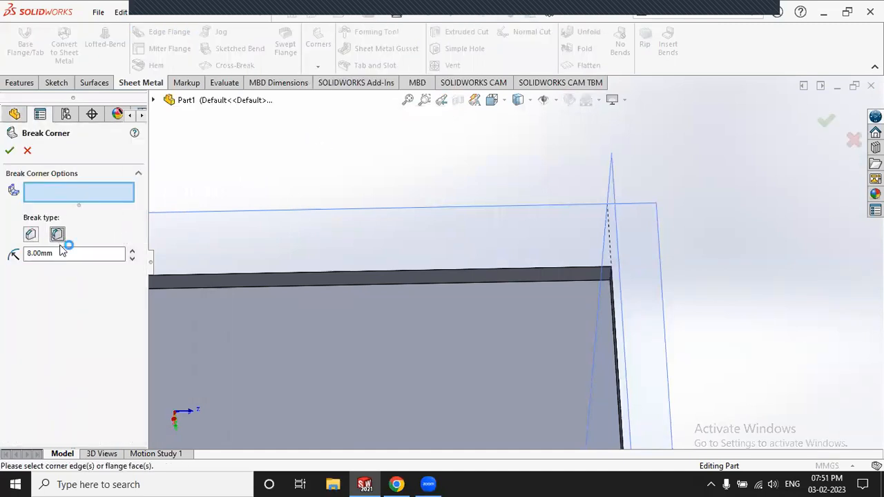
double_click(60, 255)
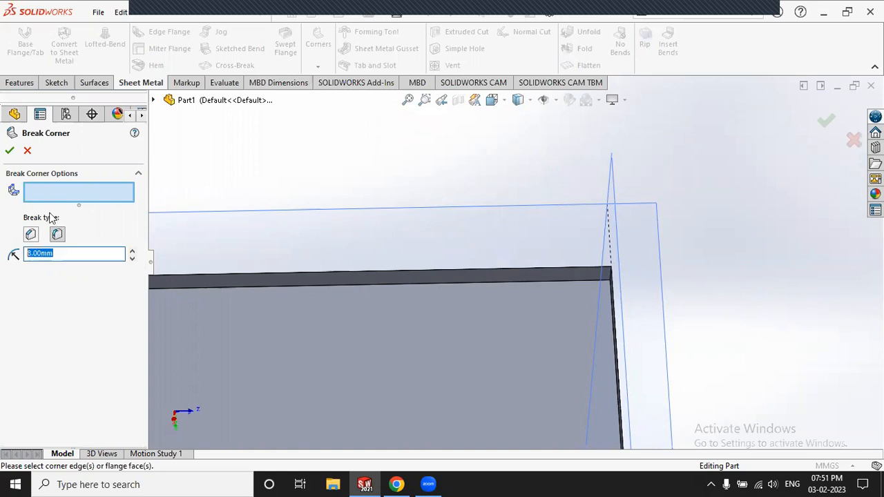
scroll(718, 243, "down", 4)
scroll(419, 301, "down", 3)
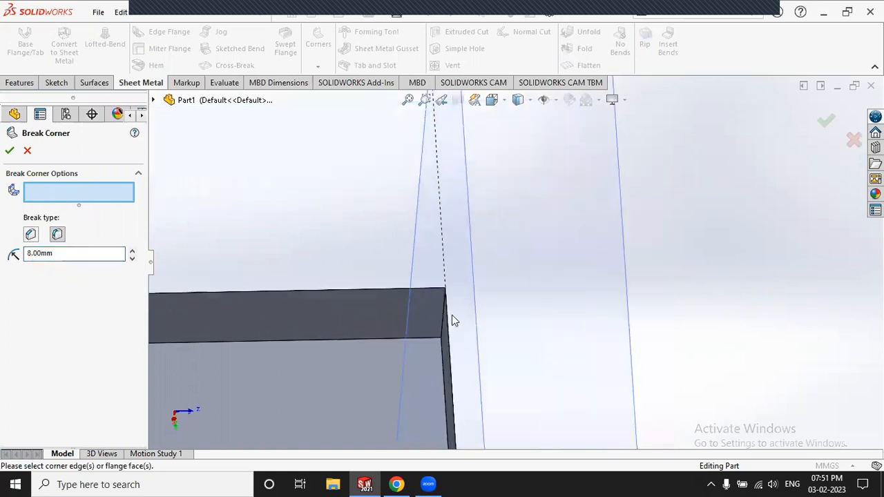
left_click(444, 313)
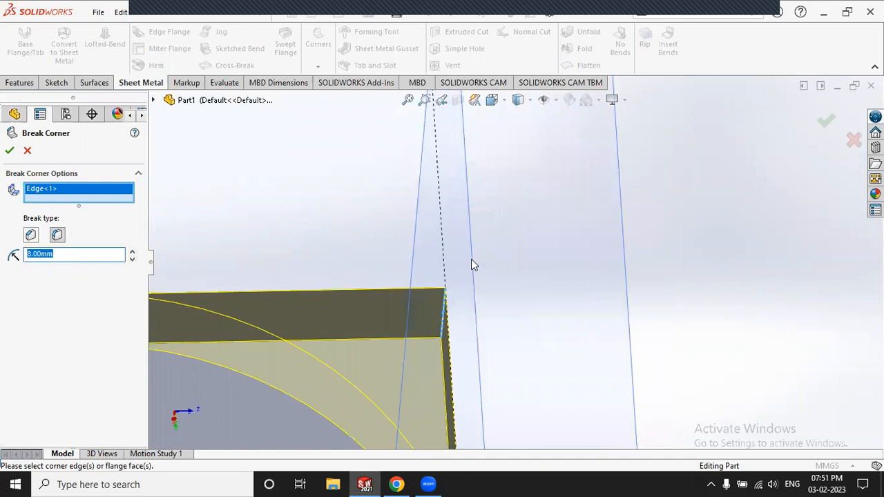
scroll(471, 259, "up", 5)
left_click(9, 150)
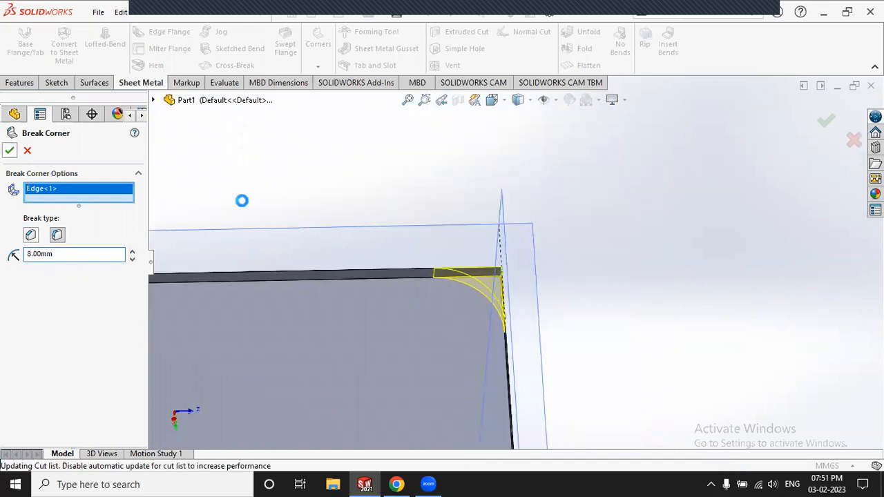
scroll(664, 228, "up", 2)
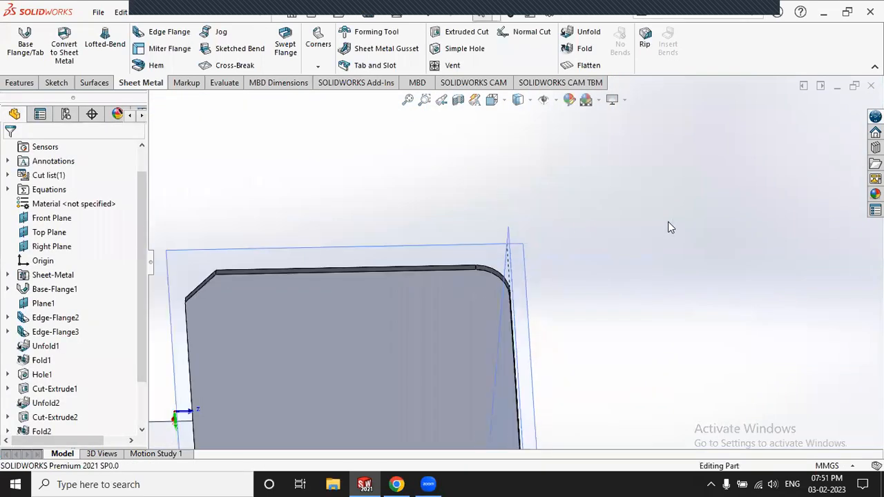
scroll(351, 275, "down", 4)
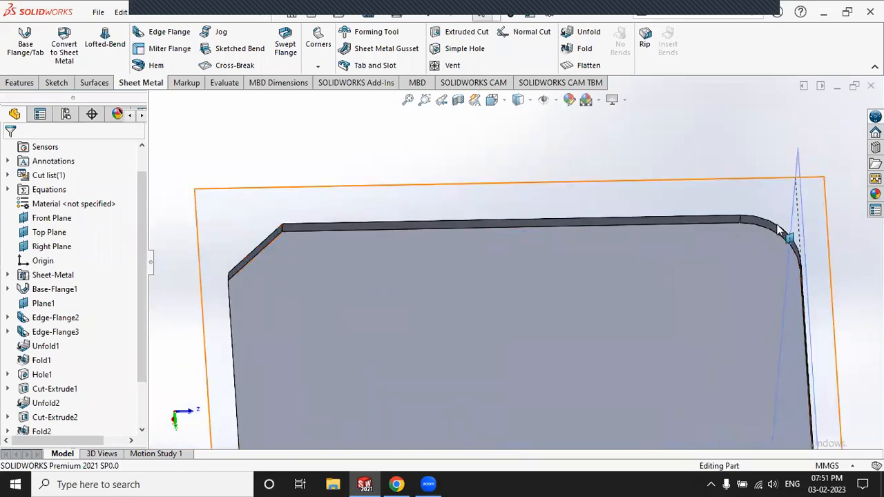
Step: Inspect the rounded corner, Edge-Flange3, Edge-Flange2 and Break-Corner2 in the feature tree
left_click(767, 222)
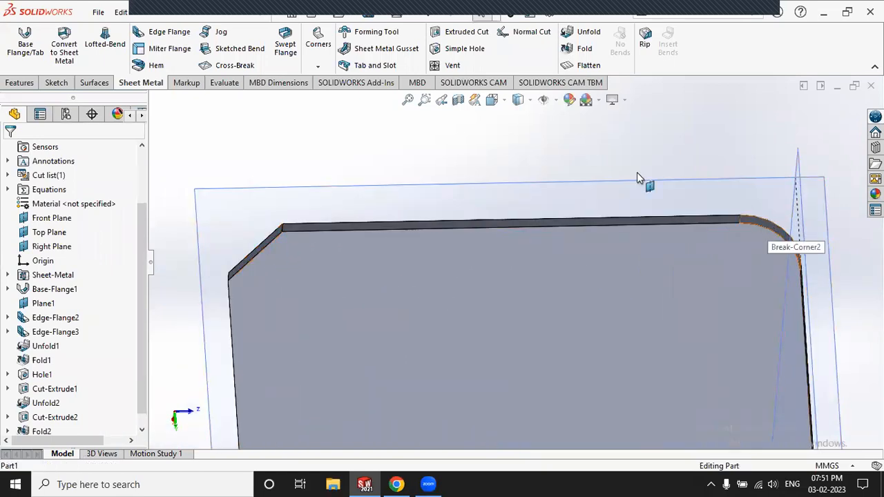
left_click(558, 145)
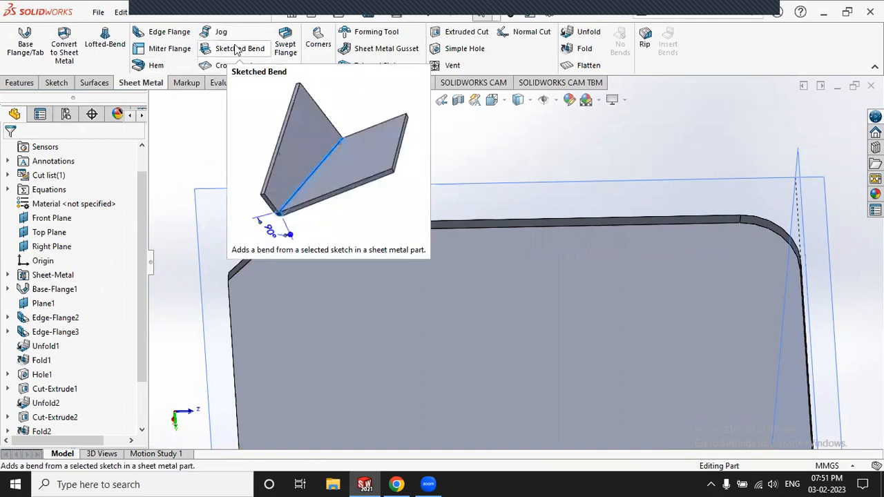
left_click(51, 334)
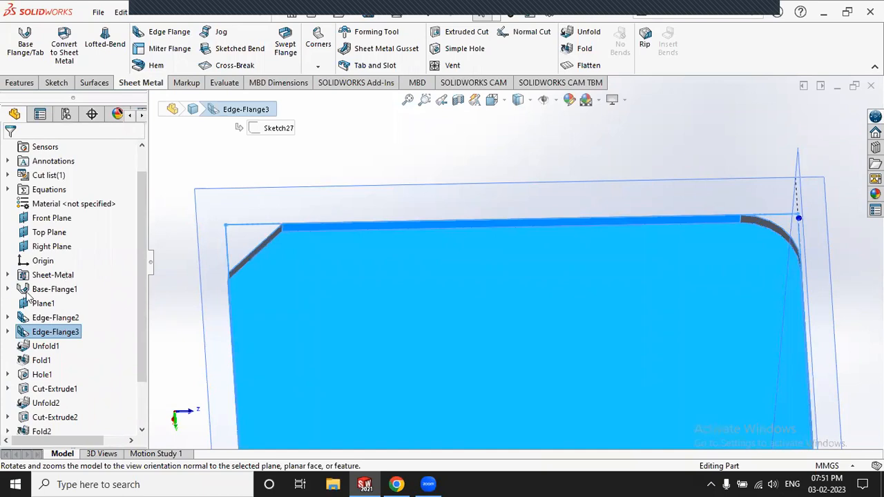
left_click(69, 317)
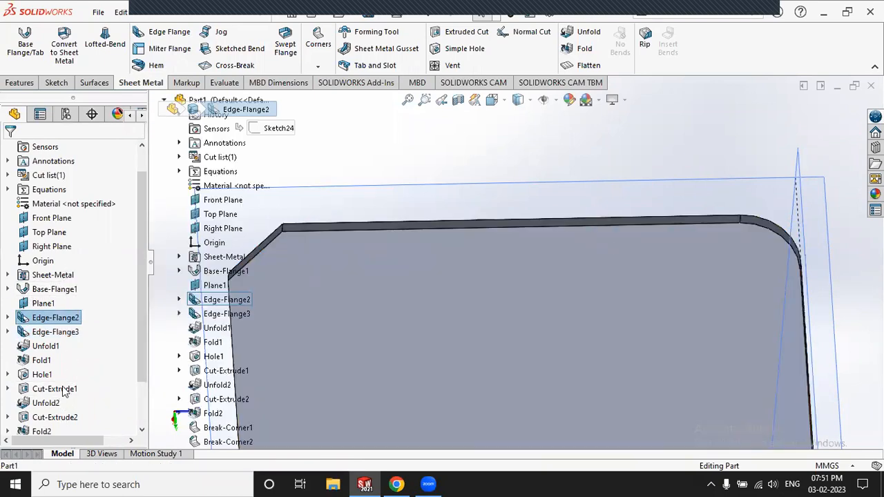
scroll(65, 391, "down", 1)
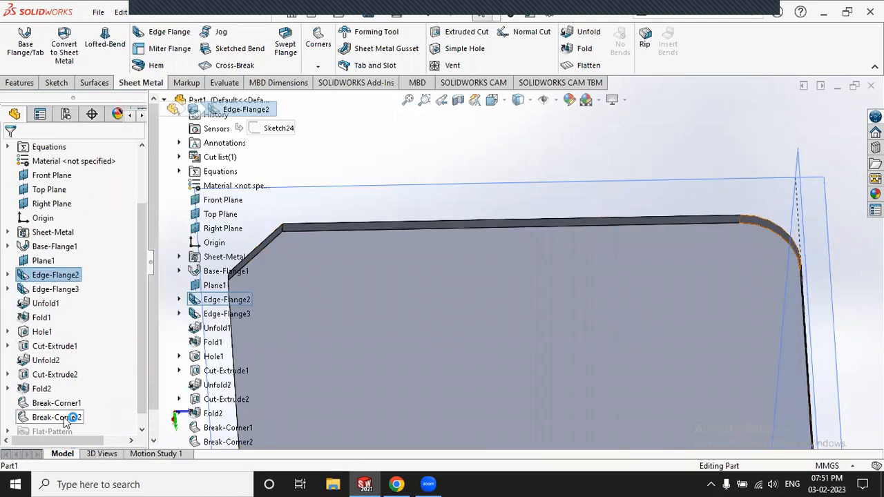
left_click(65, 419)
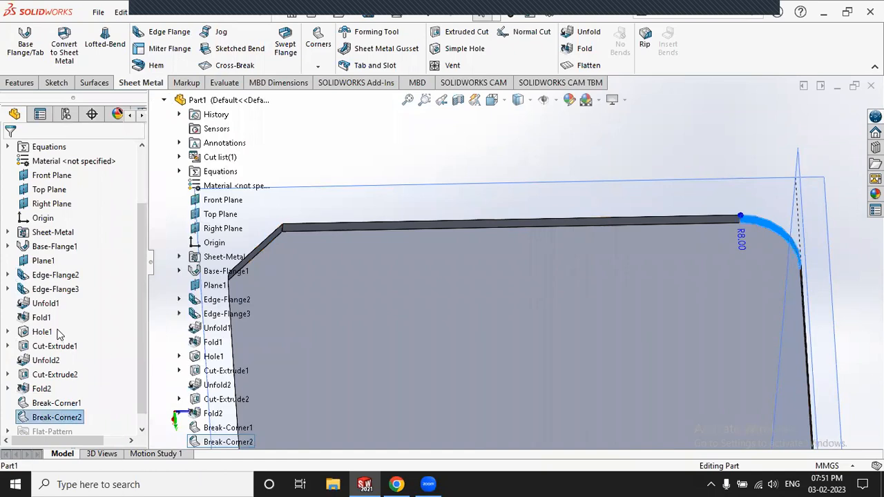
Step: Delete all features from Edge-Flange2 through Break-Corner2, confirming Yes to All
left_click(50, 277, "shift")
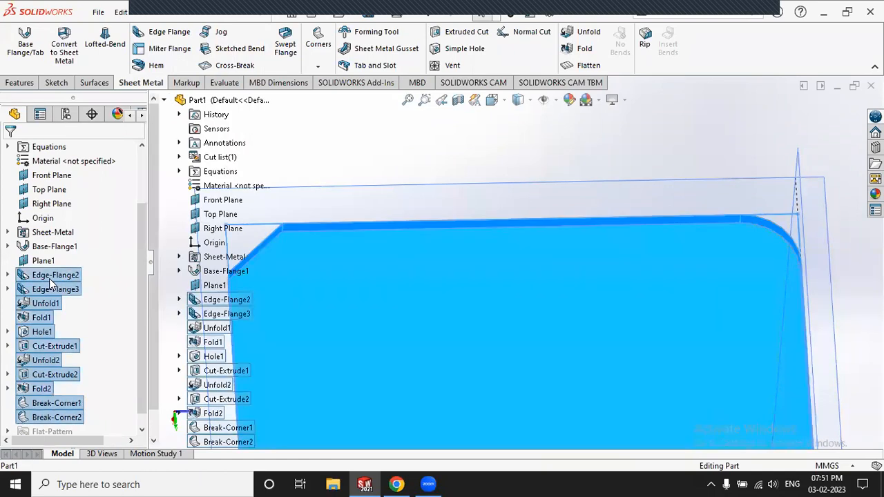
right_click(49, 279)
left_click(114, 296)
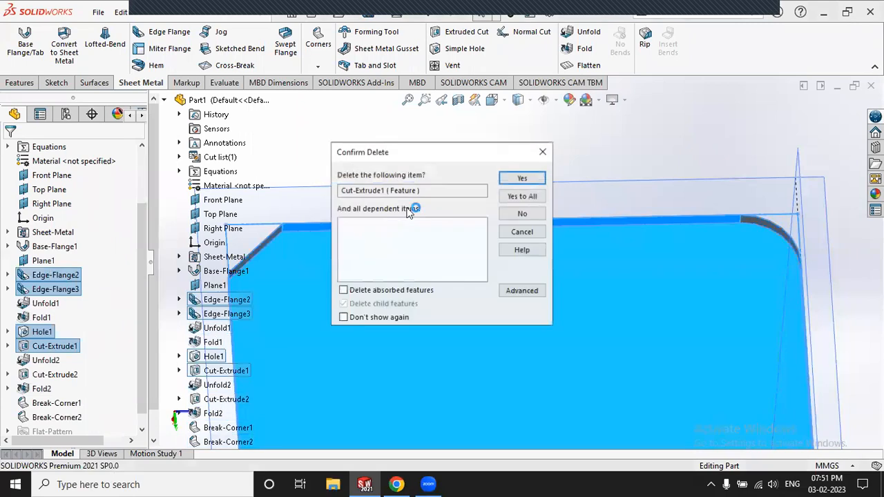
left_click(522, 196)
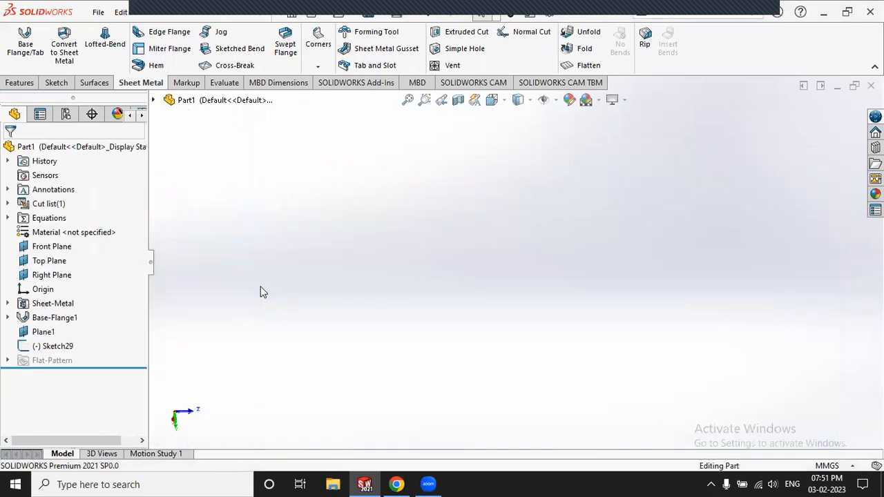
Step: Delete Sketch29 from the feature tree, leaving only Base-Flange1 and Plane1
scroll(278, 278, "up", 10)
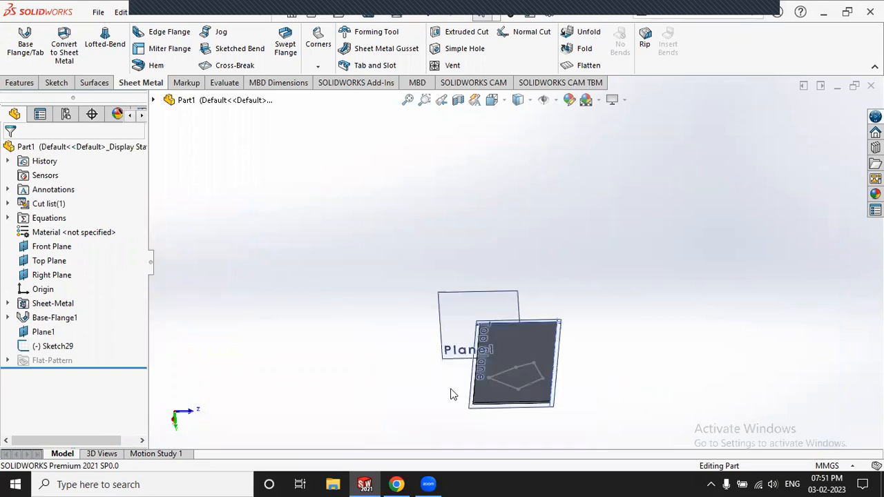
scroll(516, 389, "down", 2)
scroll(516, 389, "down", 2)
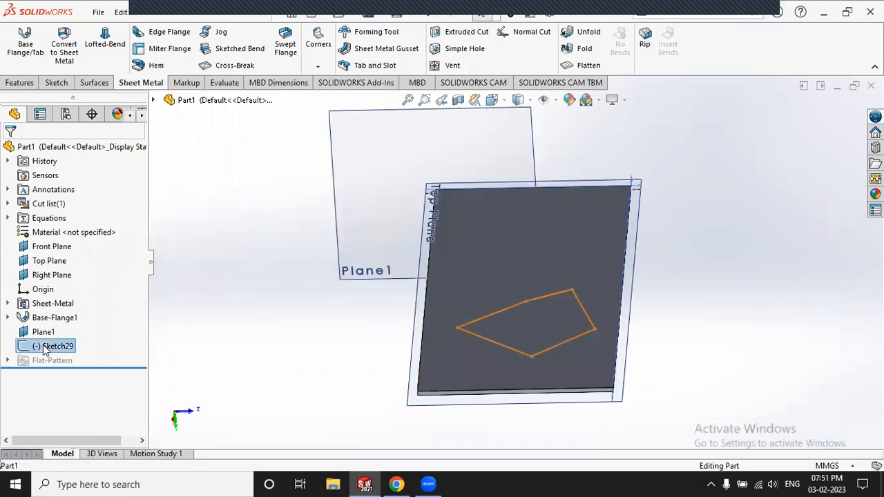
left_click(55, 345)
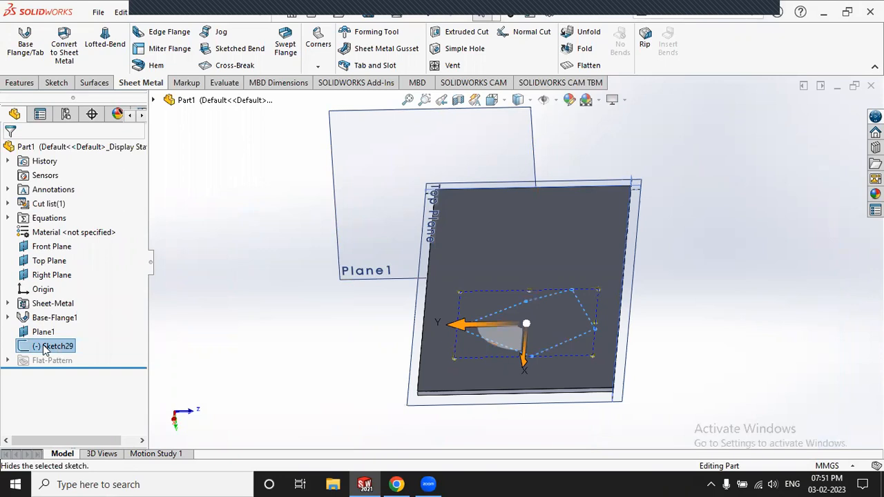
right_click(44, 346)
key("Escape")
key("Delete")
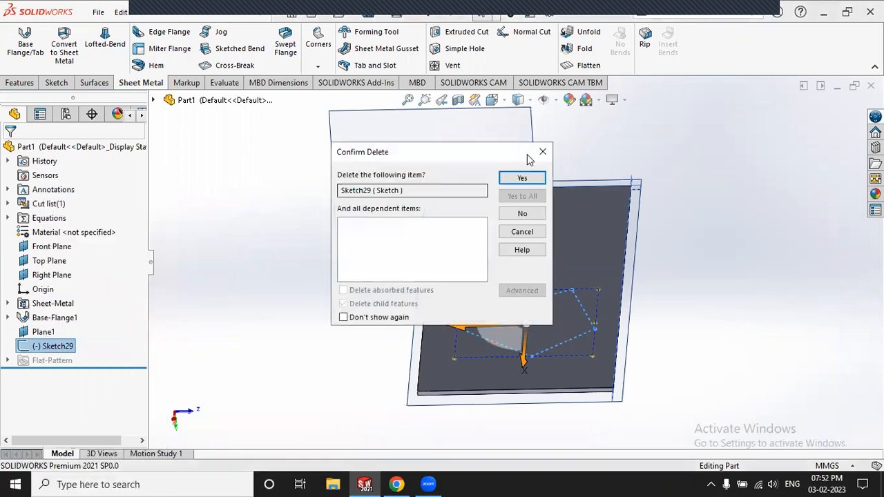
left_click(522, 178)
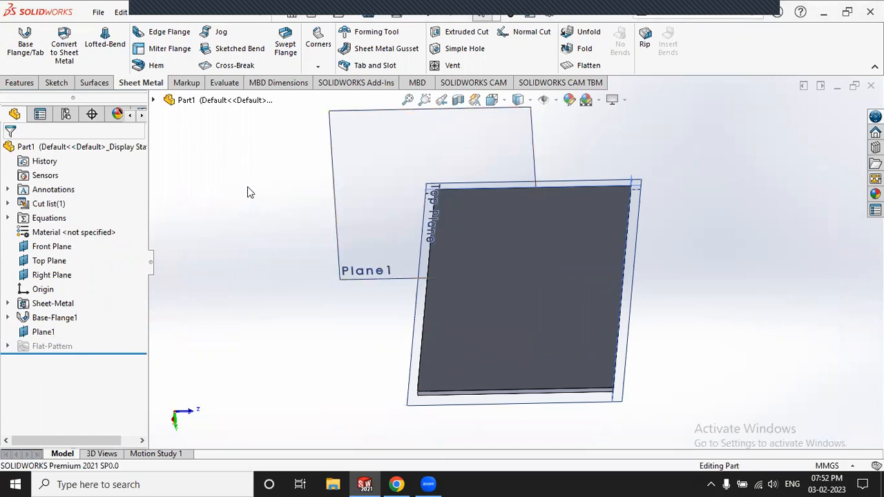
scroll(734, 164, "down", 3)
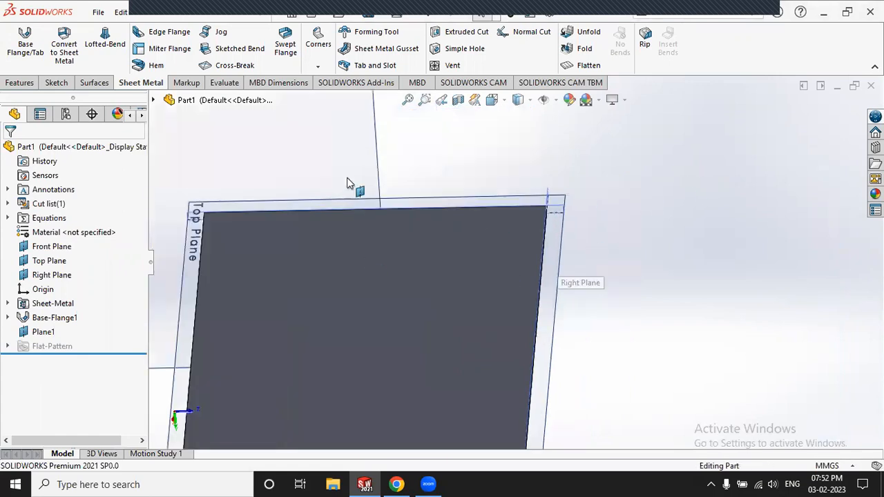
scroll(340, 187, "up", 3)
middle_click_drag(572, 280, 470, 274)
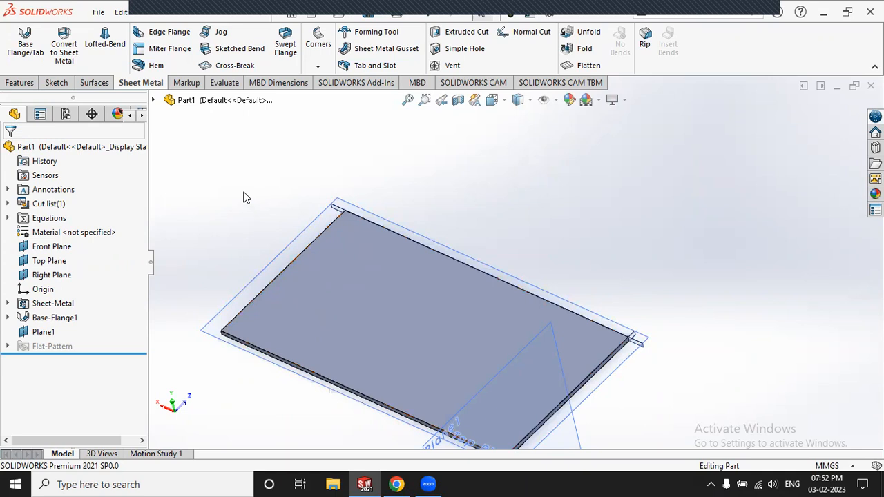
Step: On the plate's top face, sketch a diagonal line from above the top edge past the lower-right corner
left_click(58, 83)
left_click(18, 38)
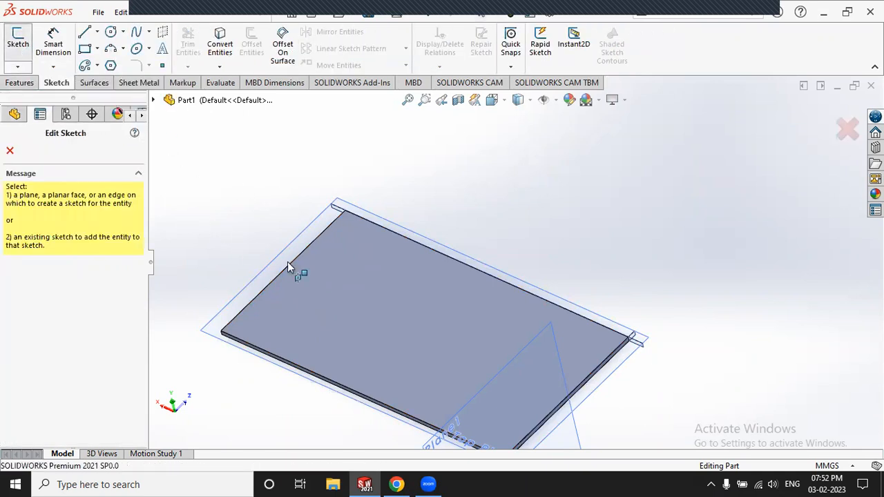
left_click(320, 283)
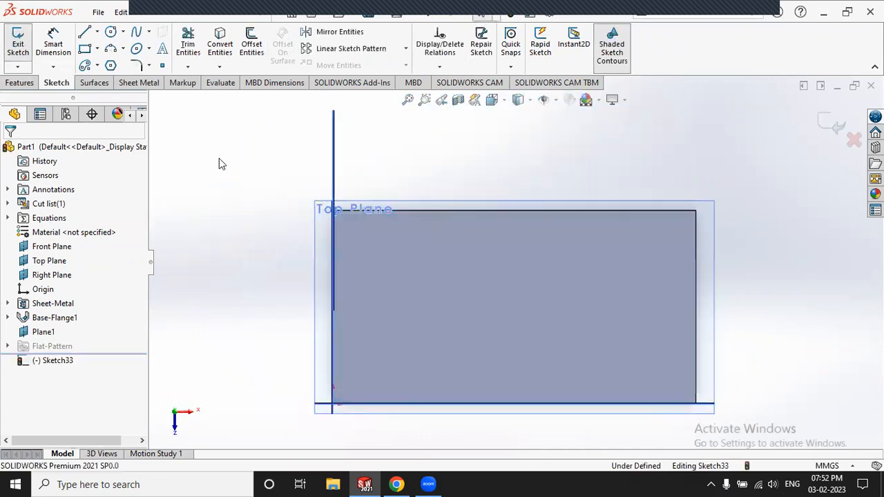
left_click(83, 34)
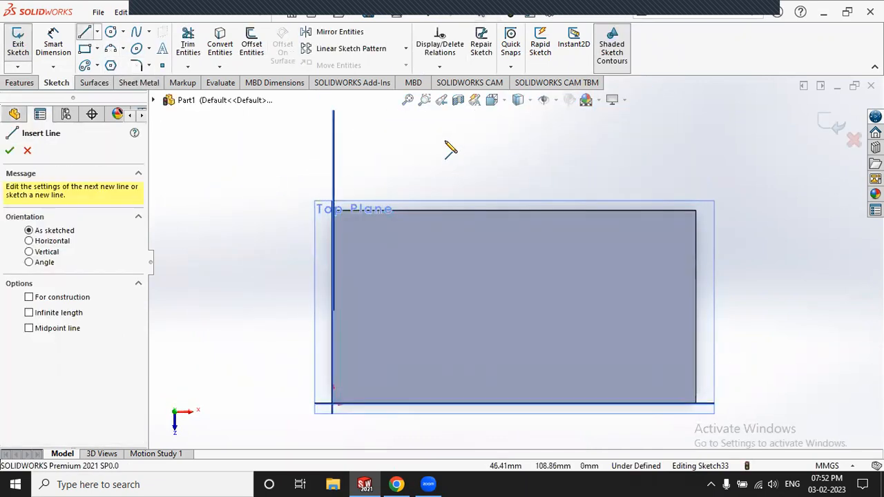
left_click(508, 151)
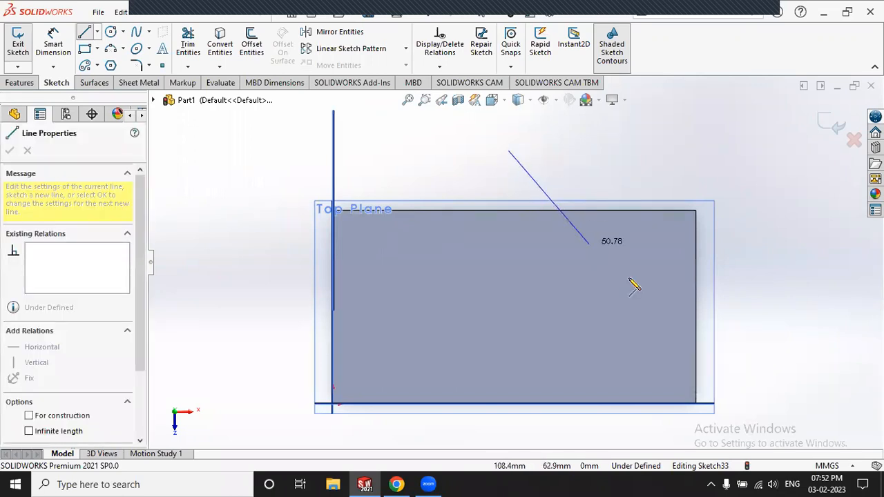
left_click(739, 412)
left_click(84, 33)
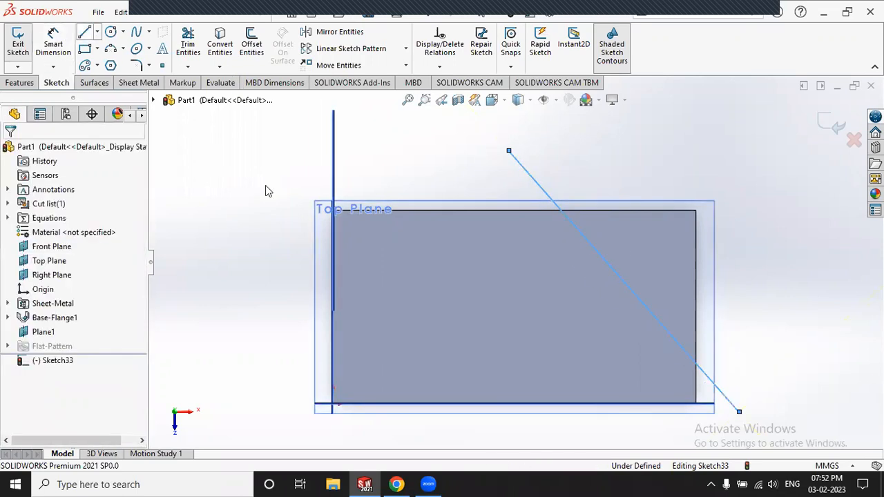
left_click(259, 142)
Step: Exit the sketch as Sketch33 and orbit the plate to view the line
scroll(497, 178, "up", 3)
middle_click_drag(509, 183, 765, 155)
left_click(831, 125)
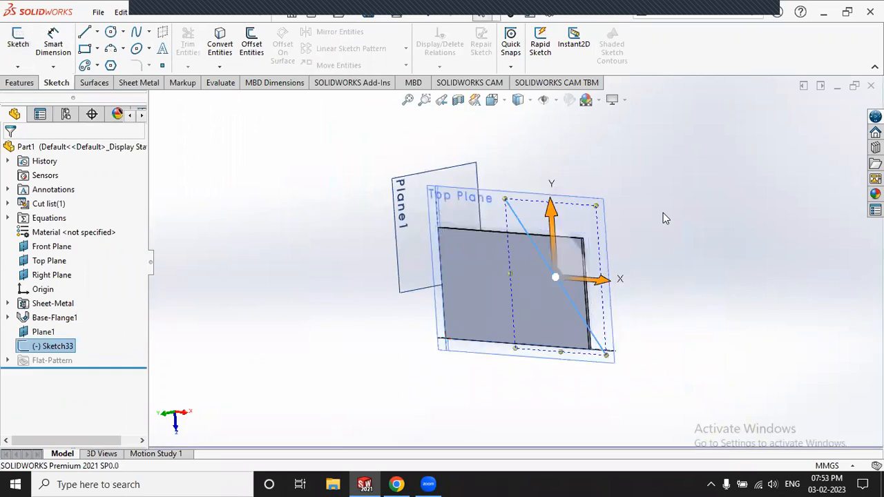
left_click(663, 218)
mouse_move(663, 218)
middle_mouse_down()
mouse_move(527, 185)
mouse_move(463, 239)
middle_mouse_up()
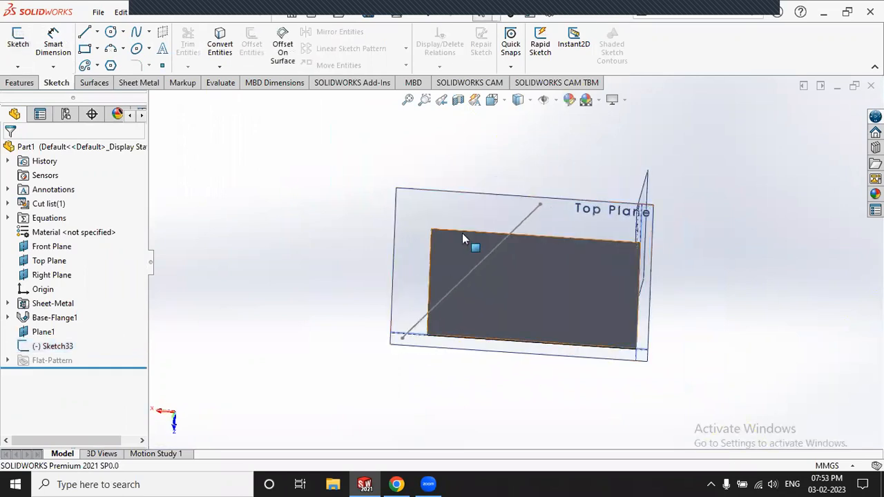
scroll(455, 221, "down", 5)
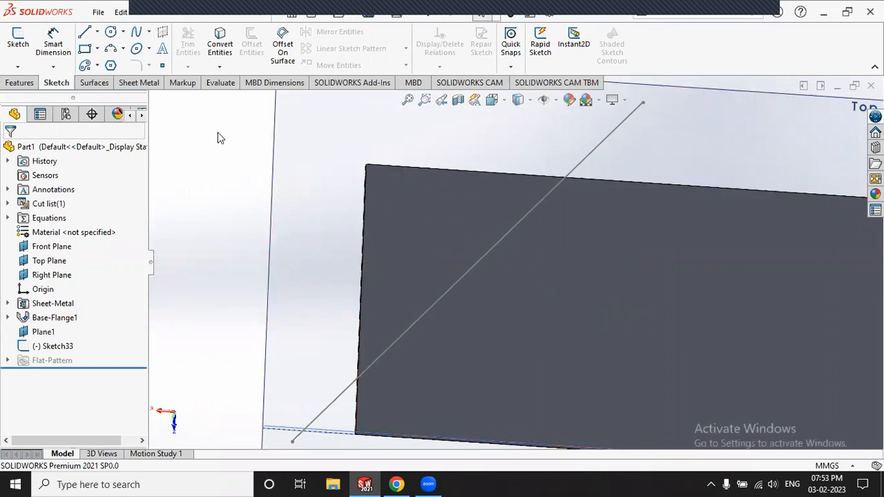
left_click(138, 84)
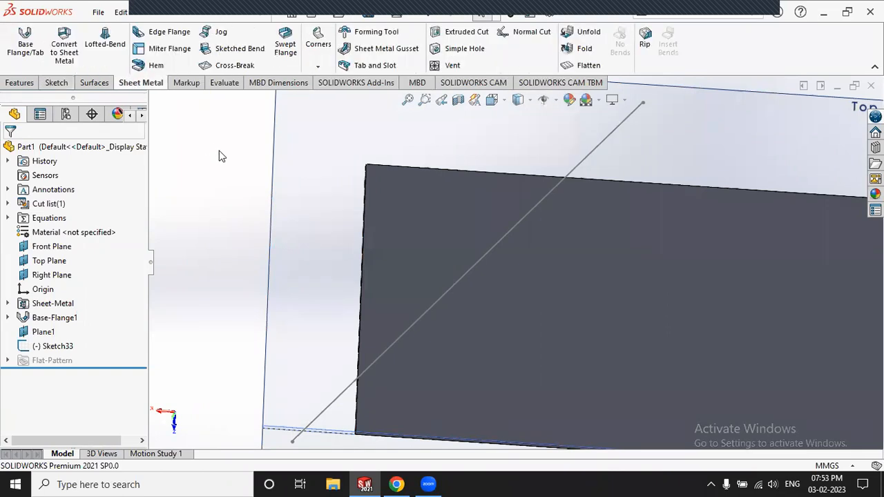
Step: Set up a 90.00deg Sketched Bend on Sketch33's line and pick the plate face to stay fixed
left_click(241, 52)
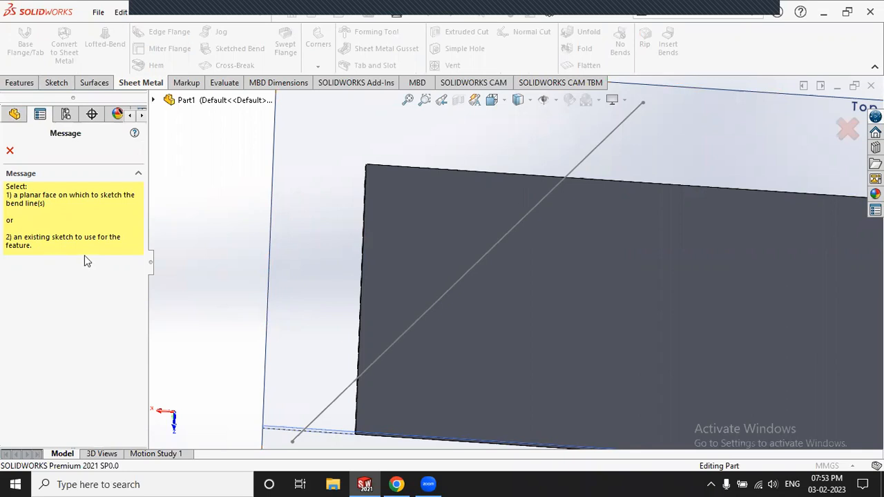
left_click(605, 139)
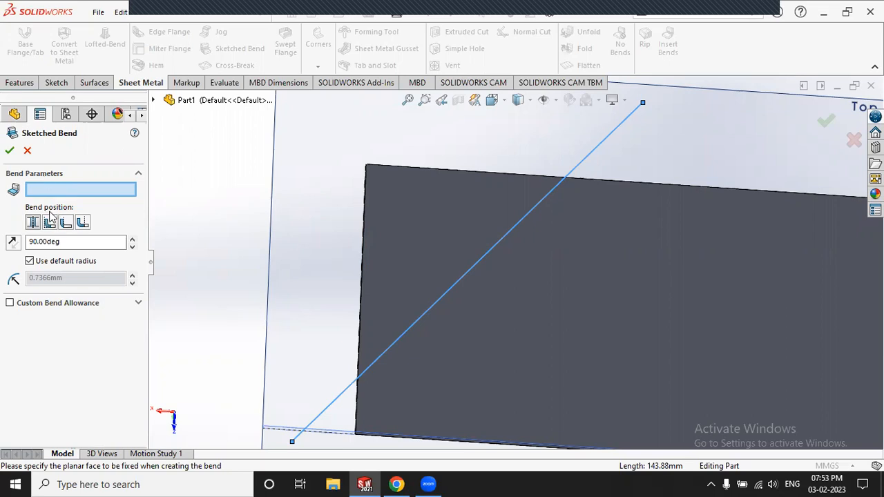
left_click(58, 241)
left_click(544, 292)
left_click(572, 252)
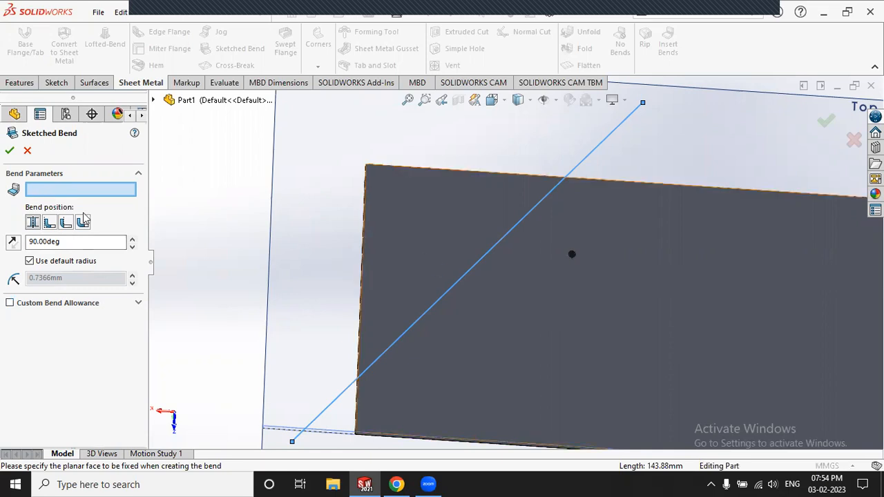
left_click(474, 319)
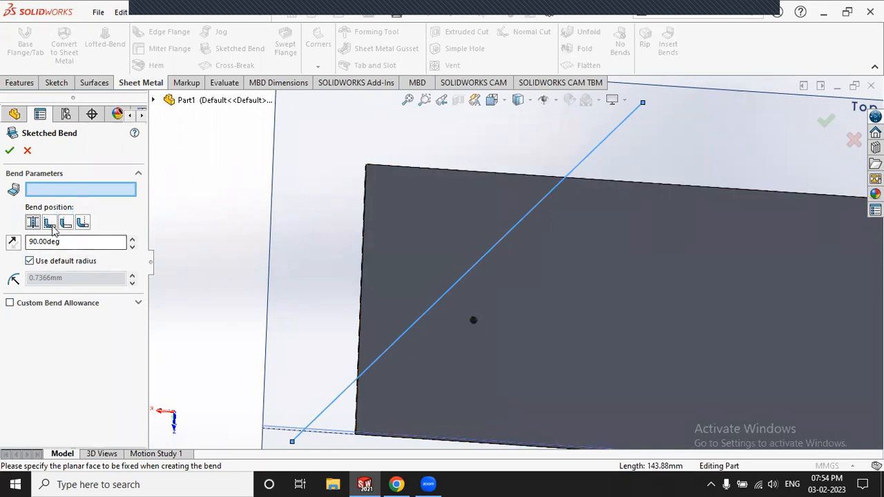
scroll(386, 236, "up", 4)
middle_click_drag(416, 241, 421, 245)
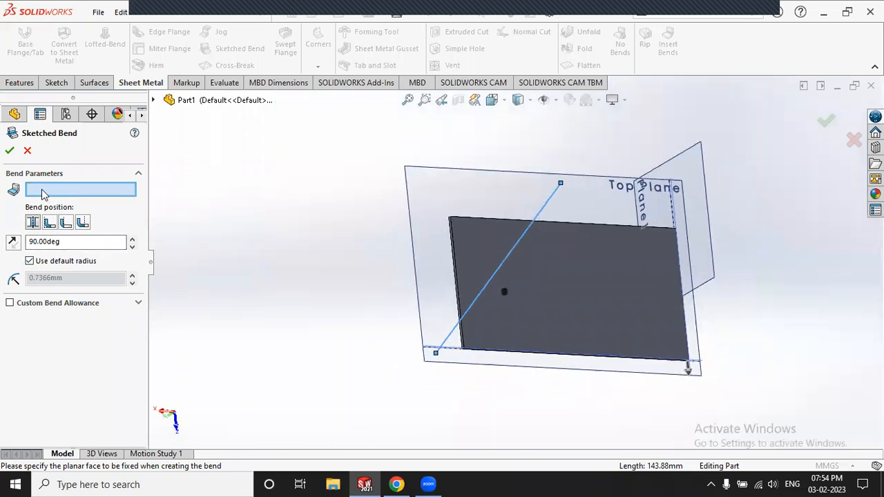
middle_click_drag(474, 252, 522, 261)
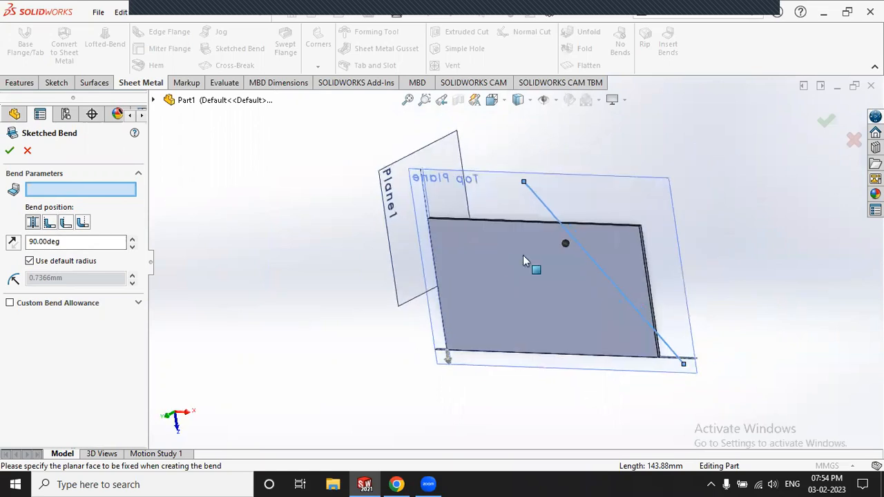
Step: Select the plate's main face (Face<1>) as the sketched bend's fixed face
left_click(537, 261)
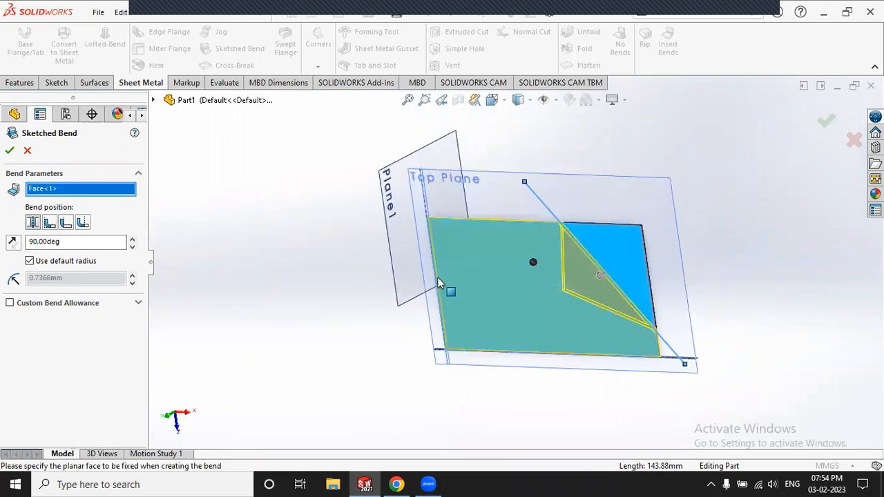
scroll(441, 284, "up", 3)
middle_click_drag(444, 253, 450, 219)
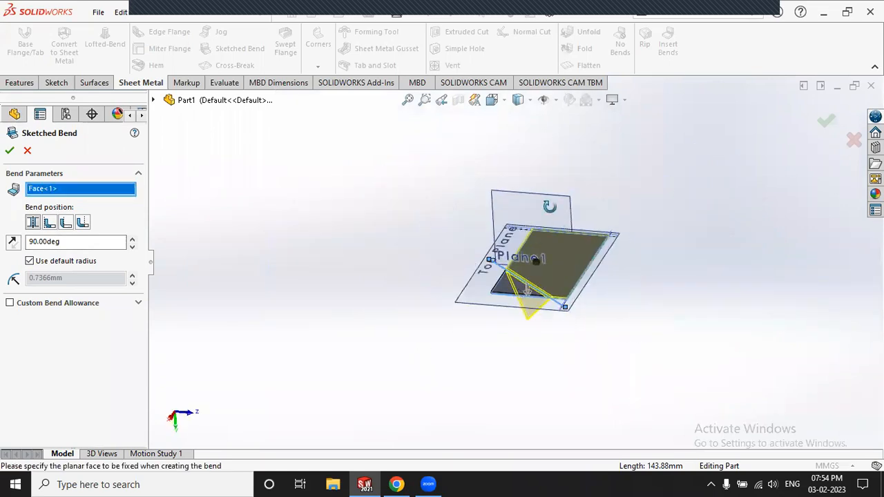
middle_click_drag(549, 206, 542, 186)
middle_click_drag(531, 301, 520, 224)
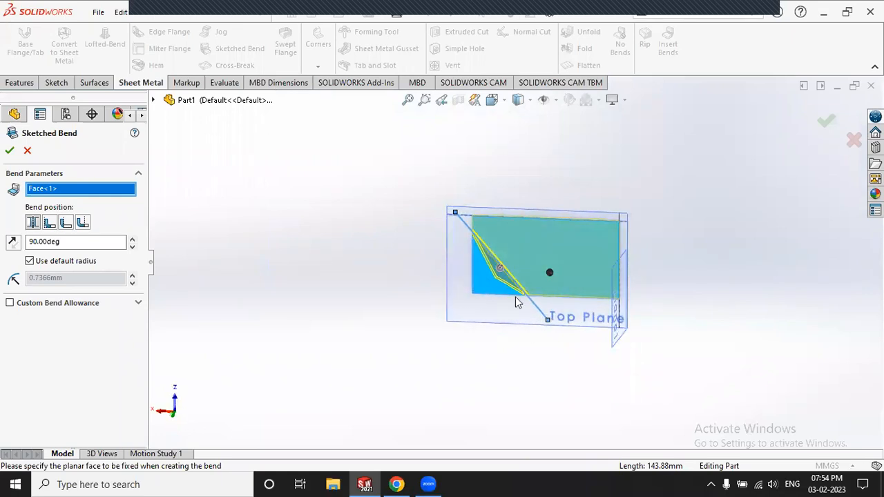
scroll(517, 302, "down", 2)
scroll(535, 239, "down", 2)
middle_click_drag(563, 283, 537, 235)
middle_click_drag(493, 278, 493, 305)
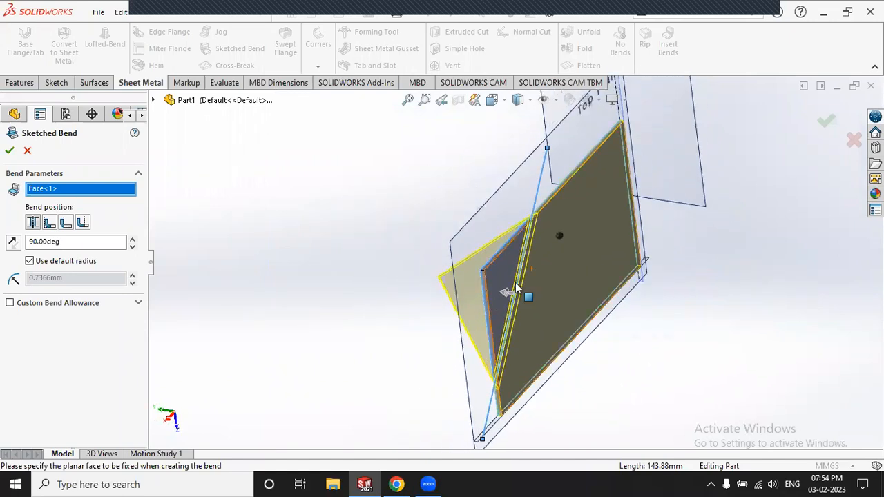
scroll(517, 288, "down", 2)
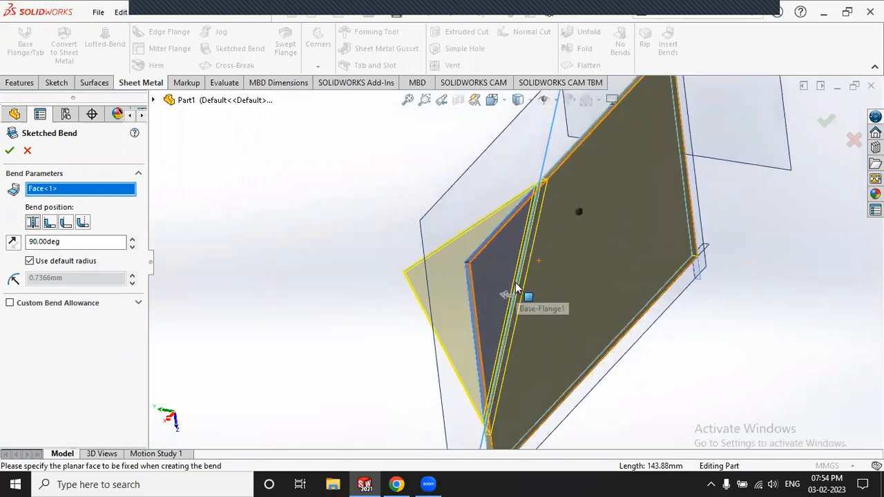
Step: Lower the bend angle from 90 to 55 degrees and check the fold preview
left_click(132, 246)
left_click(132, 246)
left_click(132, 246)
left_click(132, 246)
left_click(132, 246)
left_click(132, 246)
double_click(132, 246)
left_click(132, 246)
double_click(132, 246)
double_click(132, 245)
left_click(132, 246)
double_click(132, 246)
double_click(132, 246)
left_click(132, 246)
double_click(132, 246)
left_click(132, 246)
double_click(132, 246)
double_click(132, 246)
left_click(132, 246)
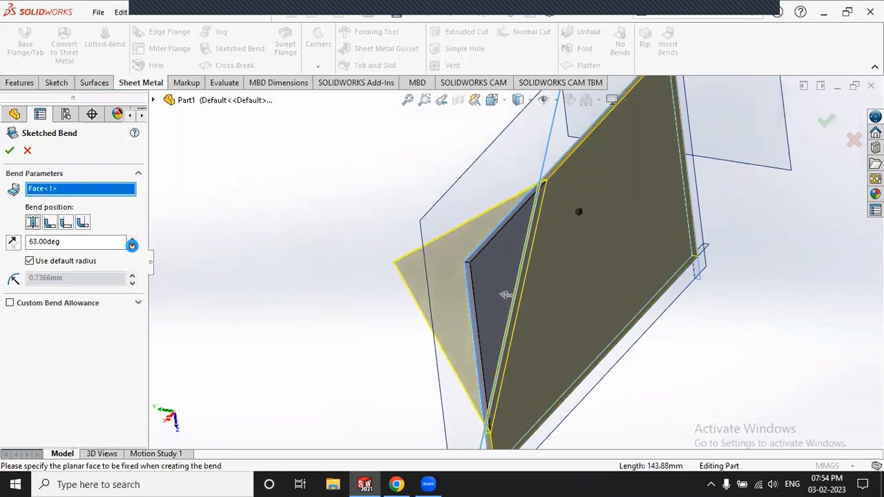
double_click(132, 245)
left_click(131, 246)
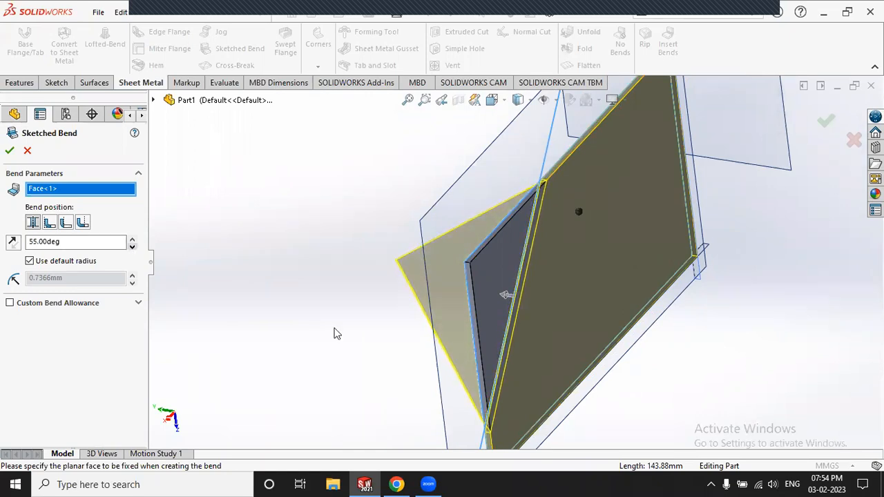
scroll(530, 346, "up", 2)
middle_click_drag(515, 328, 580, 225)
scroll(483, 249, "down", 4)
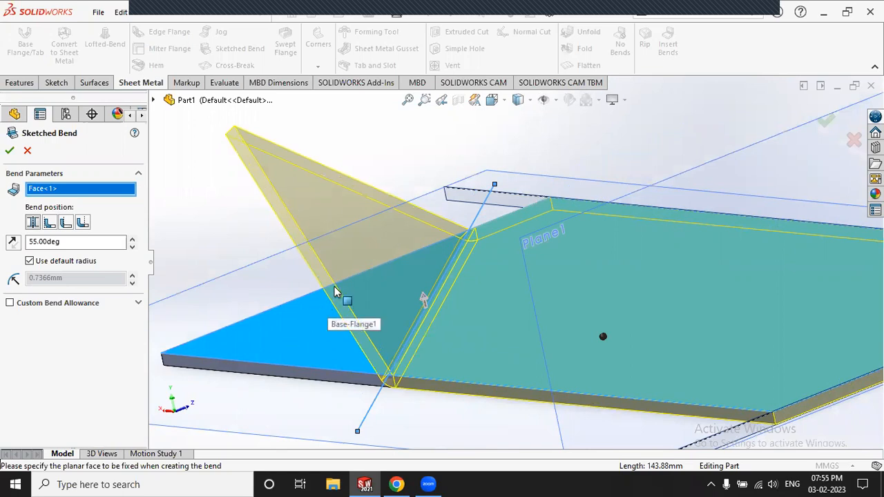
left_click_drag(59, 241, 18, 243)
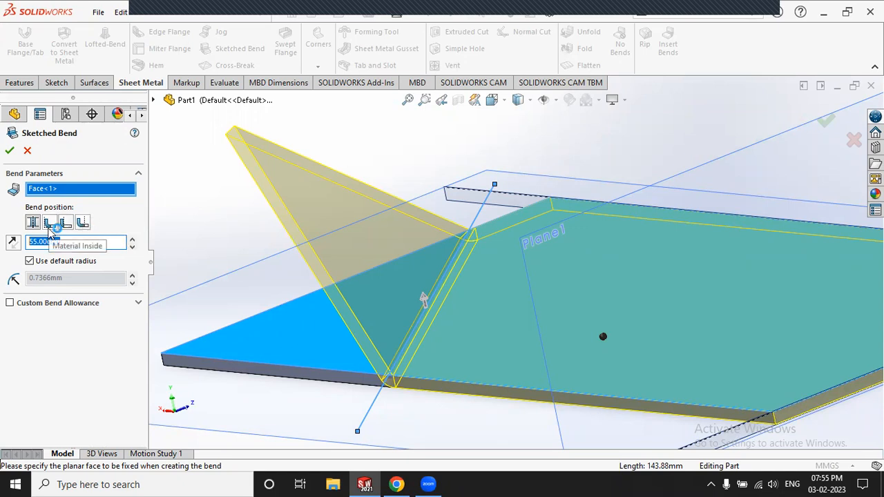
Step: Set the bend position to Bend Outside and create the 55-degree Sketched Bend1
left_click(50, 222)
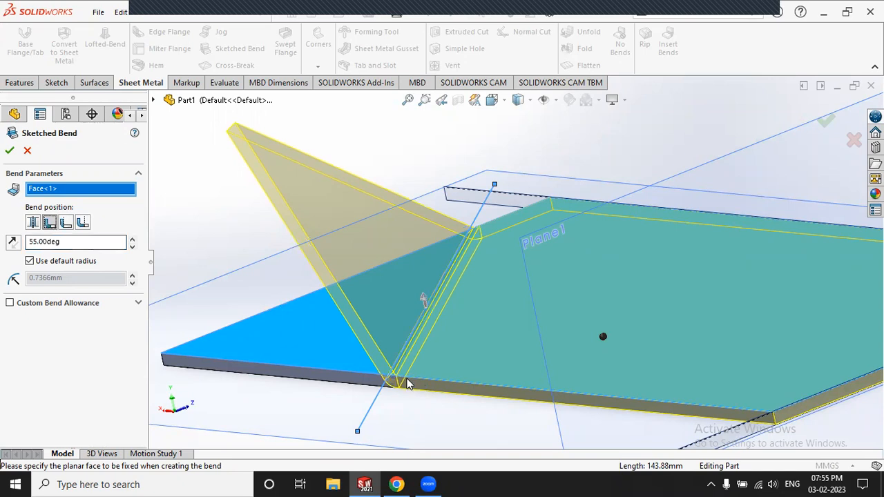
scroll(406, 345, "down", 3)
scroll(406, 345, "down", 2)
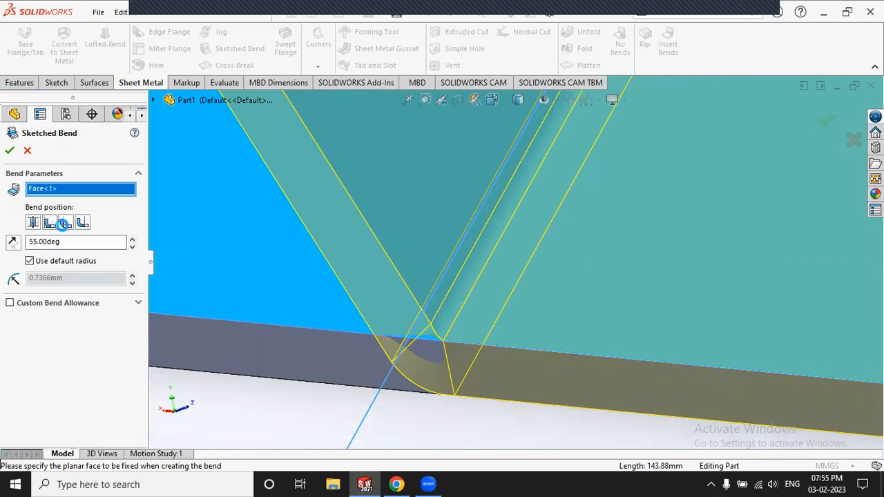
left_click(65, 223)
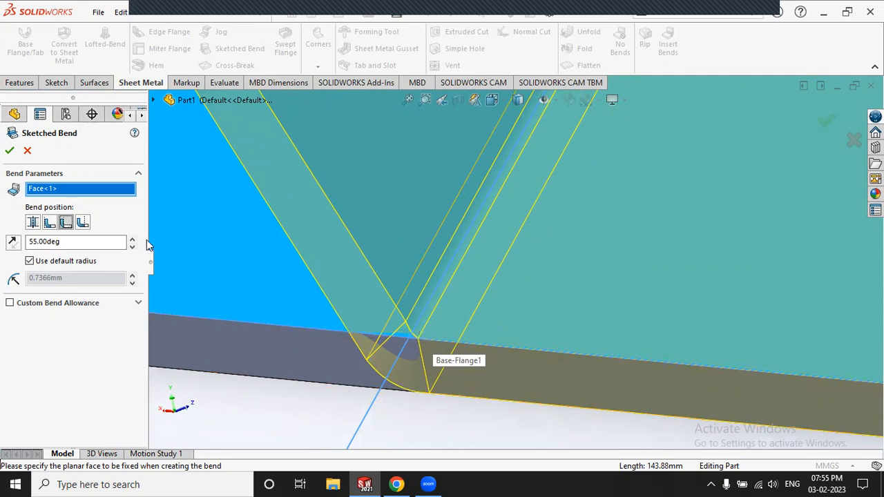
left_click(83, 223)
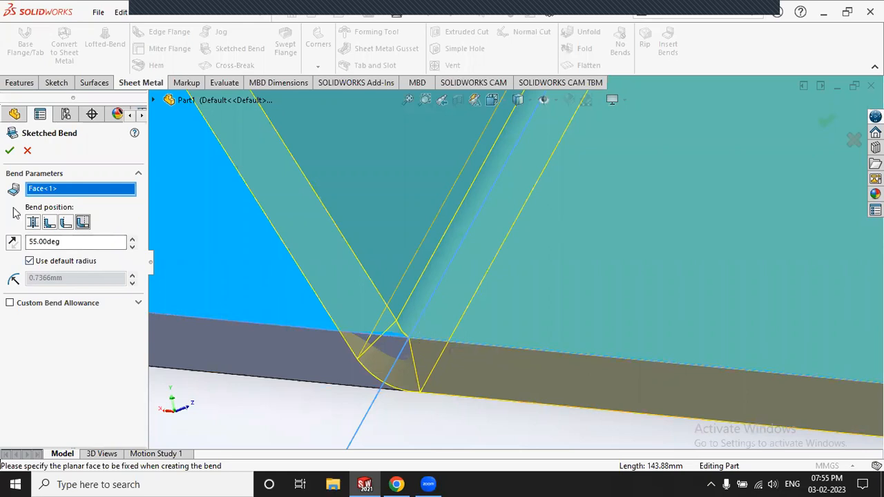
left_click(9, 151)
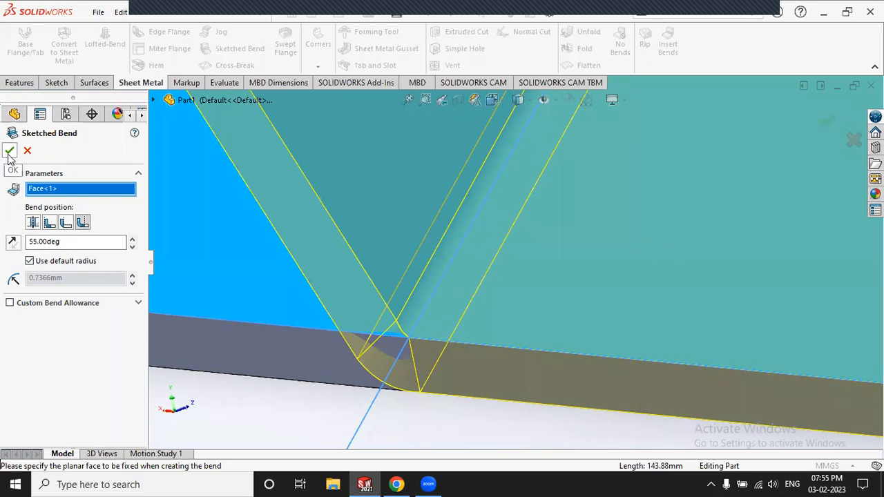
Step: Add Edge-Flange4 standing up from the plate's end edge opposite the angled bend
scroll(285, 262, "up", 8)
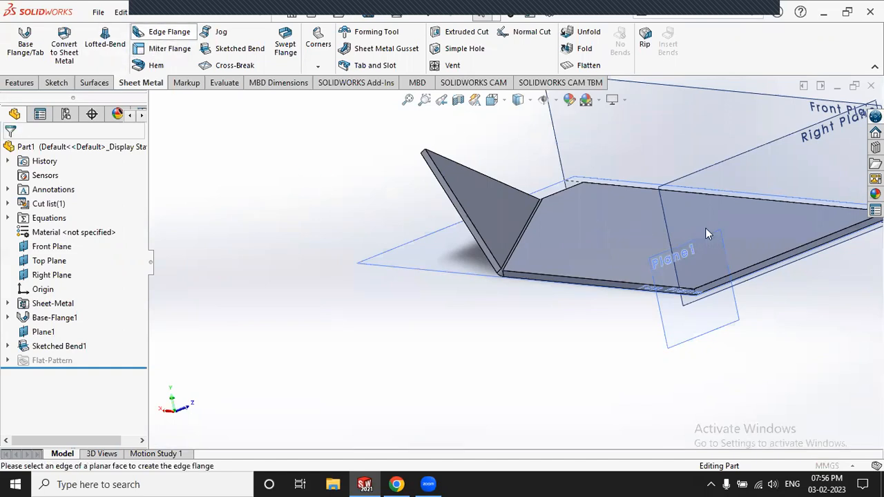
left_click(780, 247)
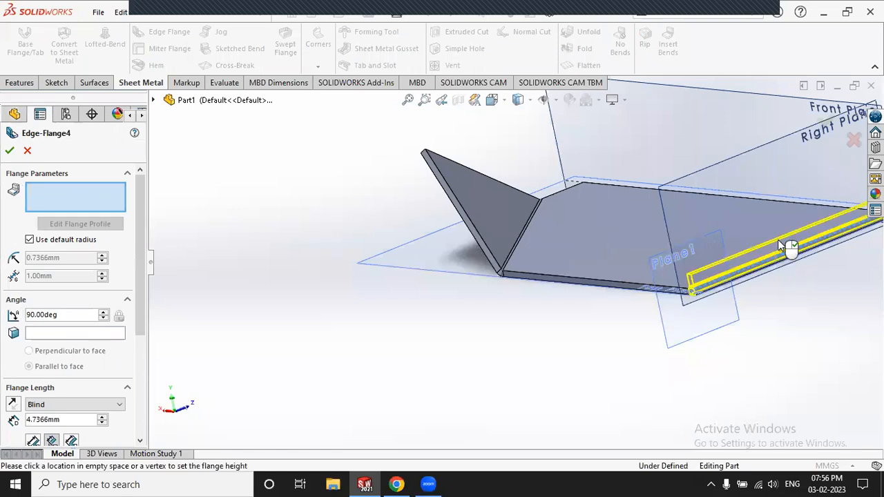
left_click(785, 173)
left_click(9, 151)
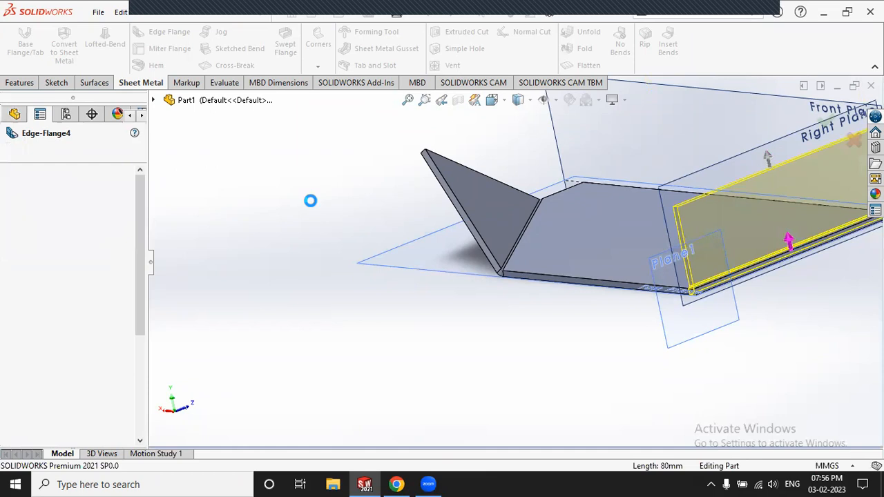
middle_click_drag(330, 207, 401, 247)
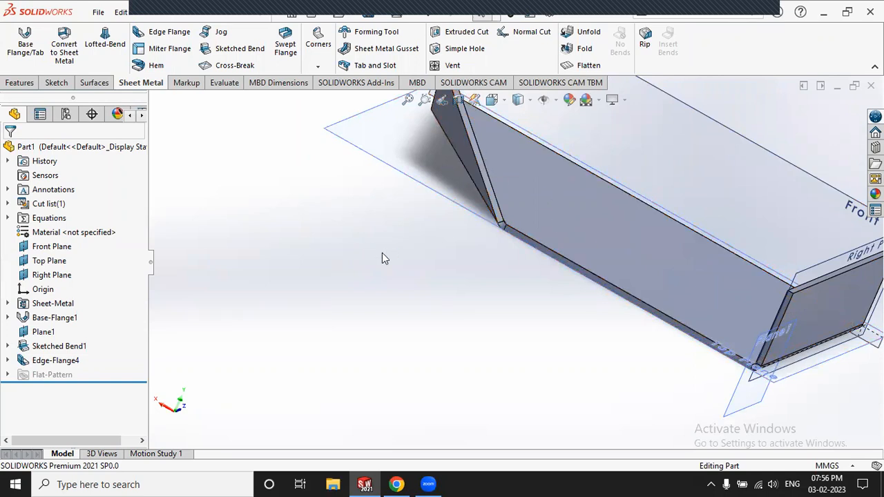
scroll(369, 237, "up", 2)
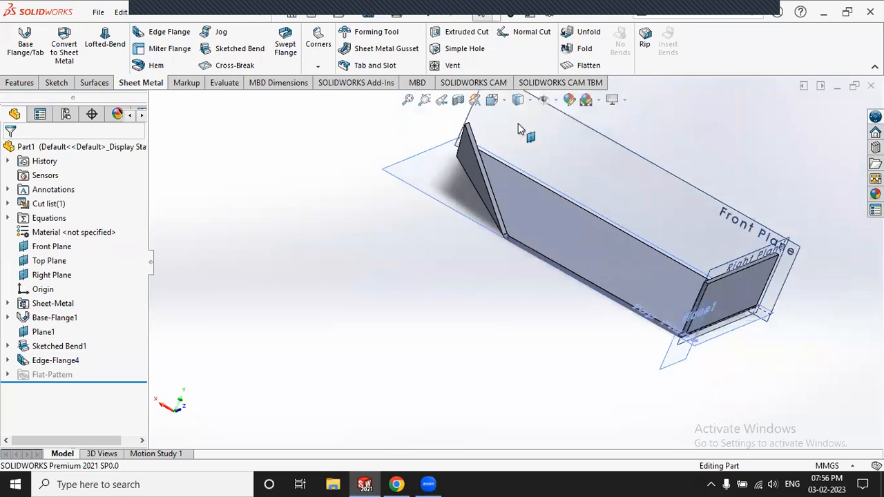
scroll(518, 124, "down", 1)
scroll(523, 128, "down", 1)
middle_click_drag(499, 200, 478, 198)
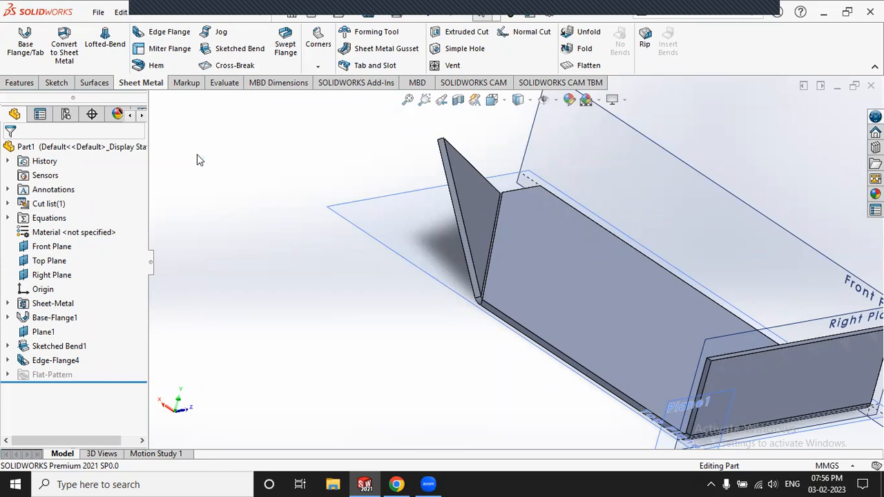
Step: Delete Edge-Flange4 and Sketched Bend1 from the FeatureManager tree
left_click(54, 360)
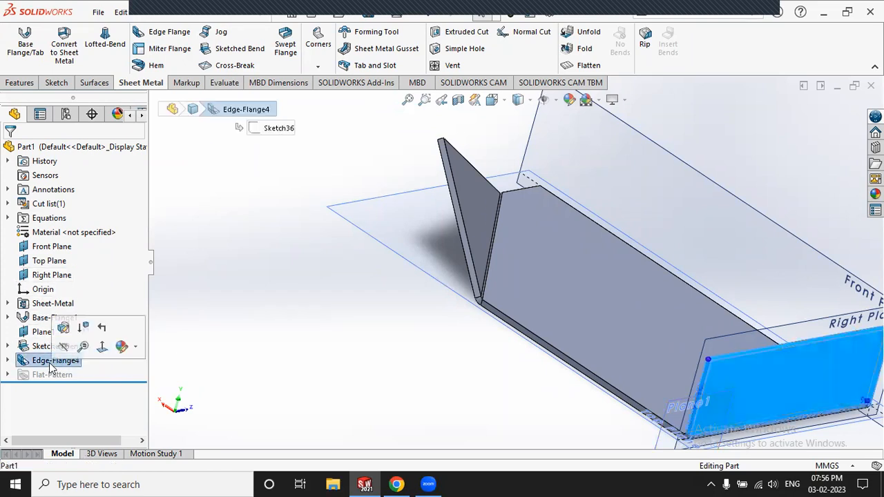
right_click(49, 363)
left_click(83, 296)
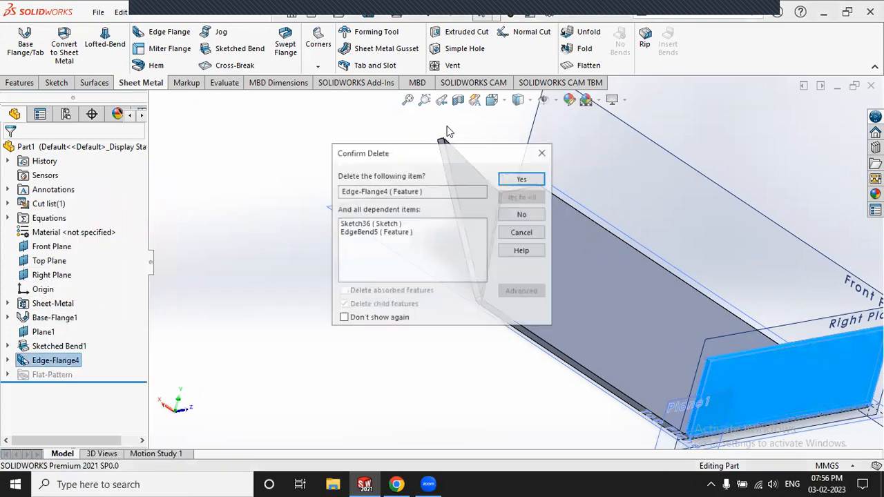
left_click(521, 178)
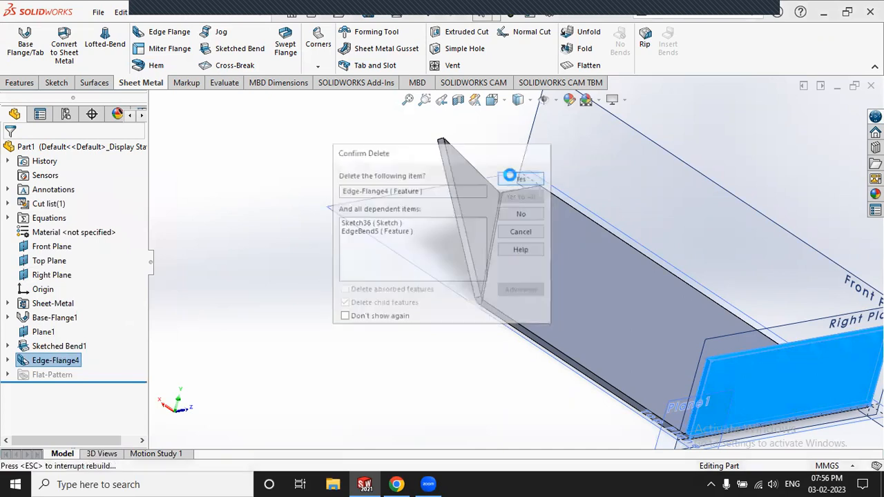
left_click(46, 347)
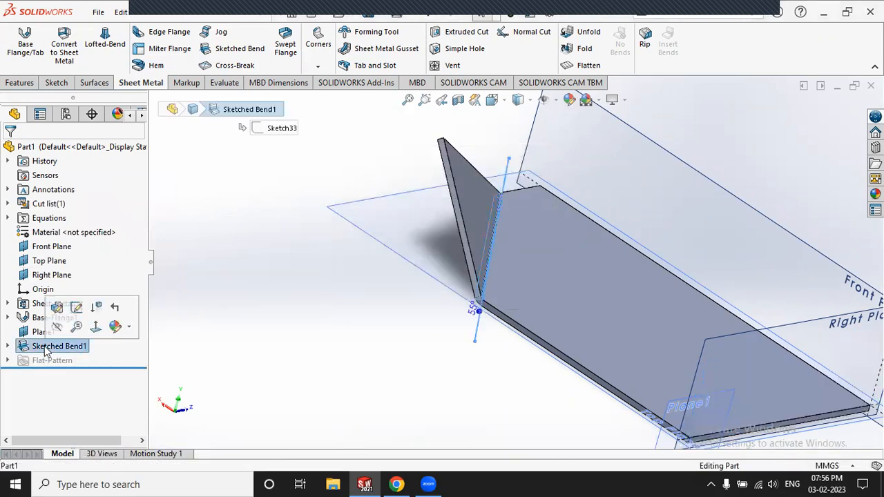
right_click(46, 348)
left_click(83, 298)
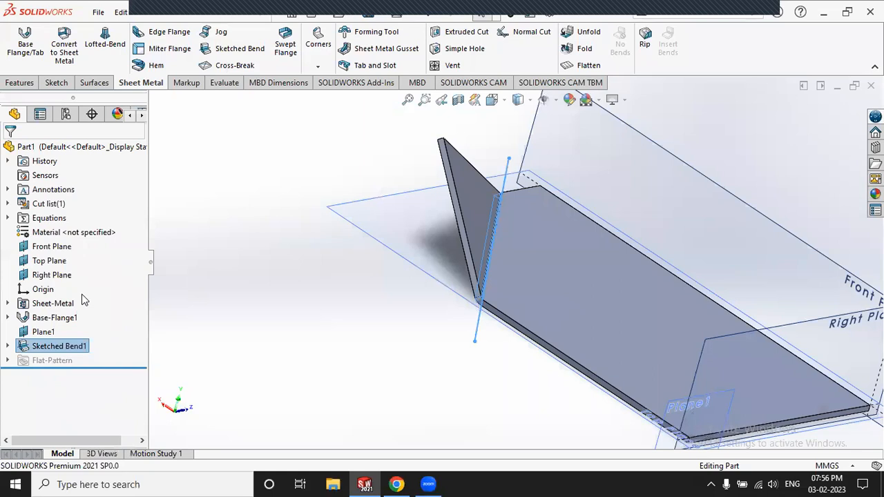
left_click(519, 178)
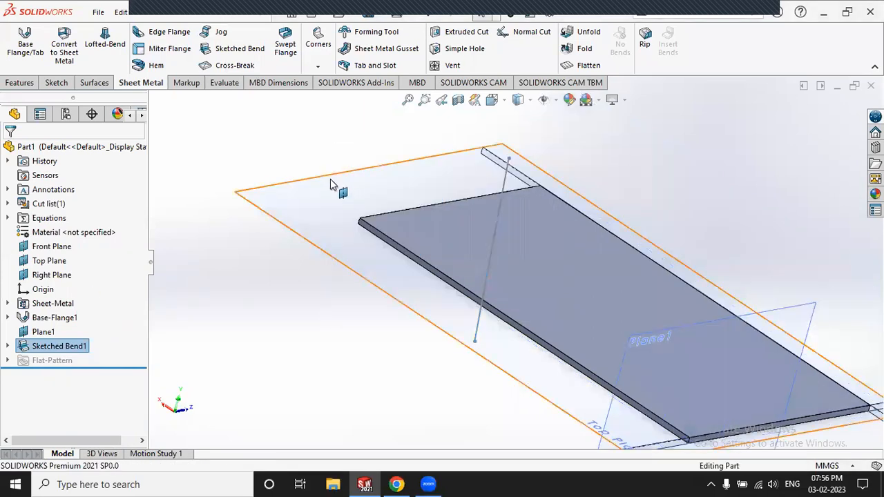
Step: Delete the unused Sketch33, leaving only Base-Flange1 and Plane1
left_click(58, 347)
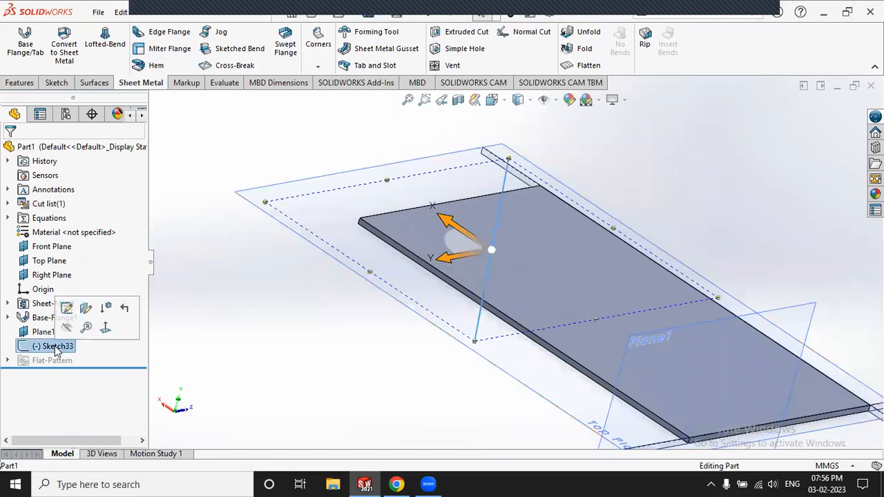
right_click(58, 349)
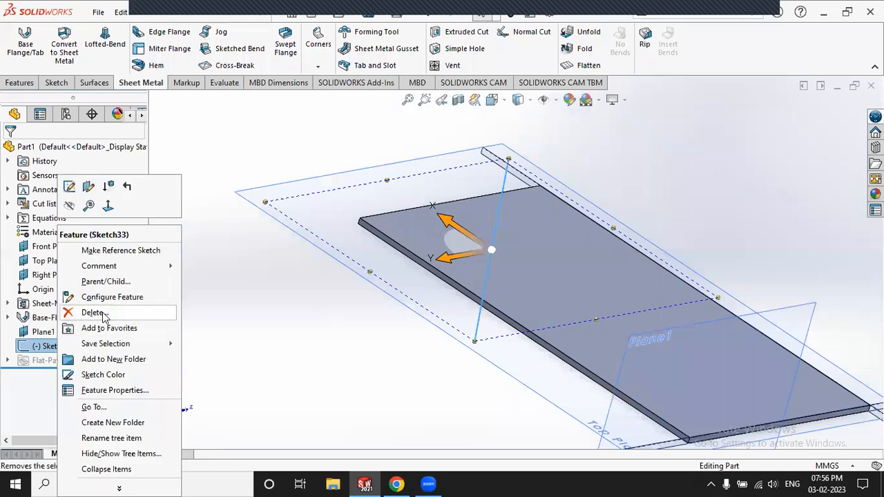
left_click(97, 313)
left_click(522, 179)
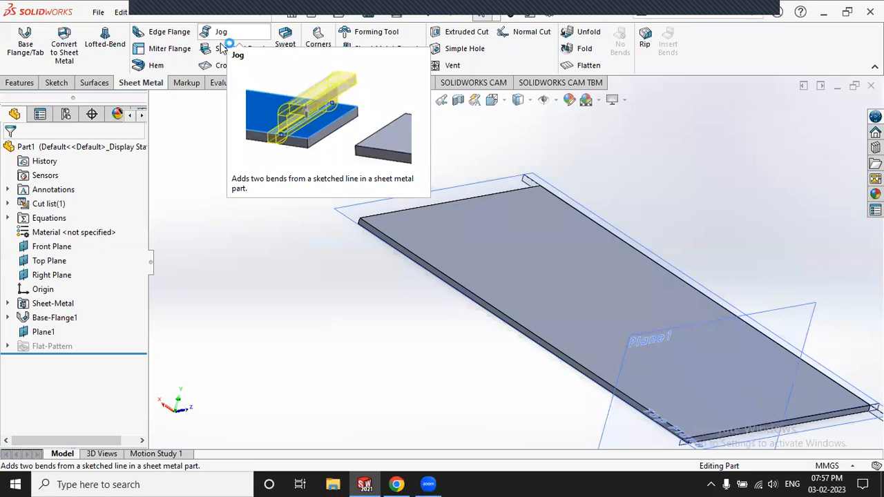
Step: Sketch a vertical line across the plate's top face as Sketch37
left_click(56, 82)
left_click(18, 41)
left_click(529, 227)
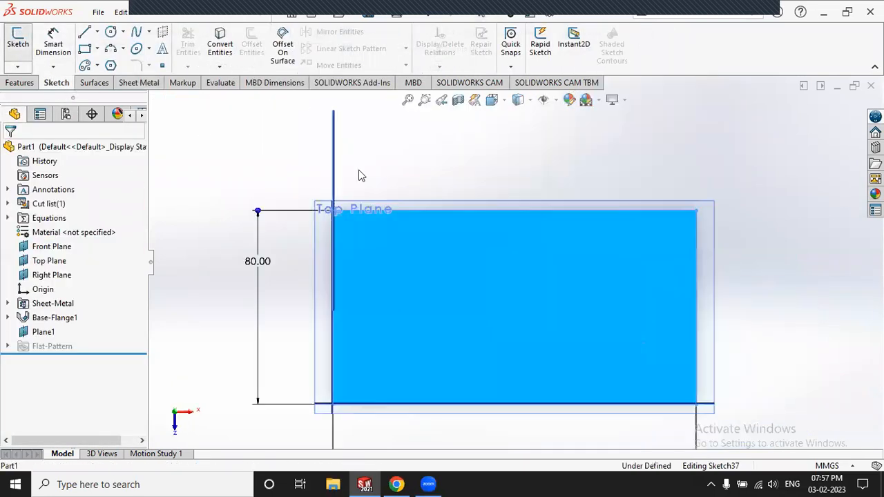
left_click(85, 34)
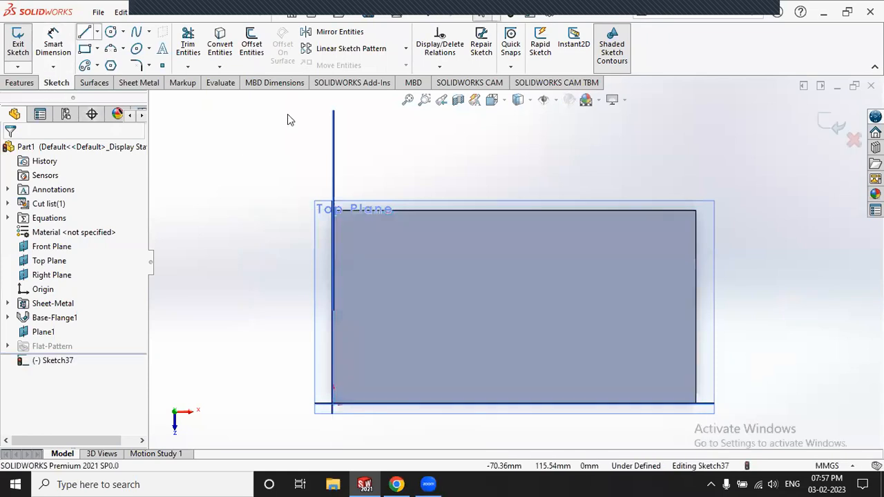
left_click(506, 136)
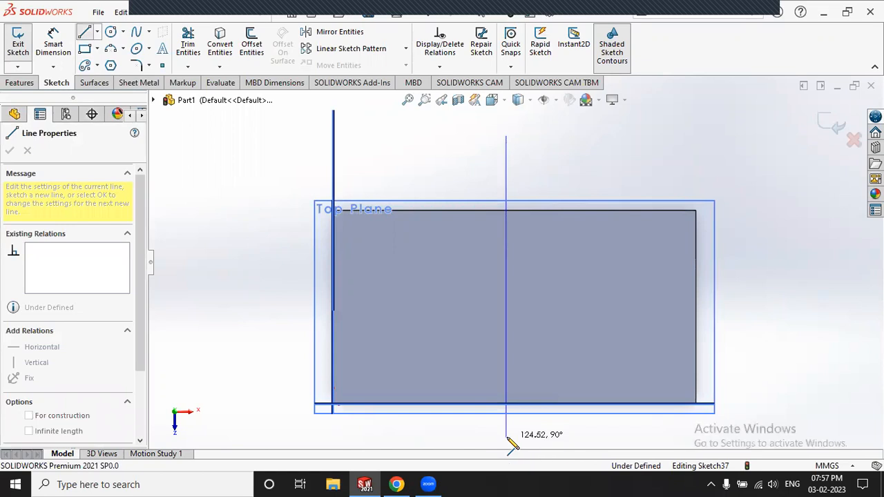
left_click(506, 437)
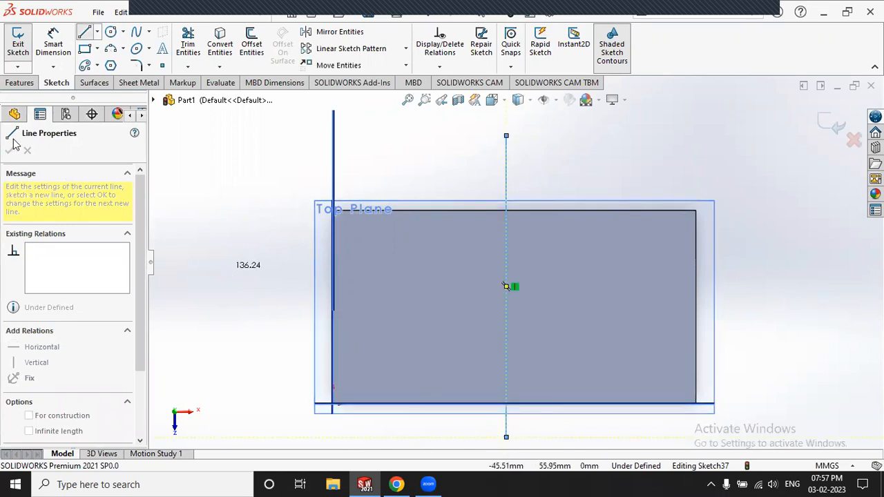
left_click(18, 43)
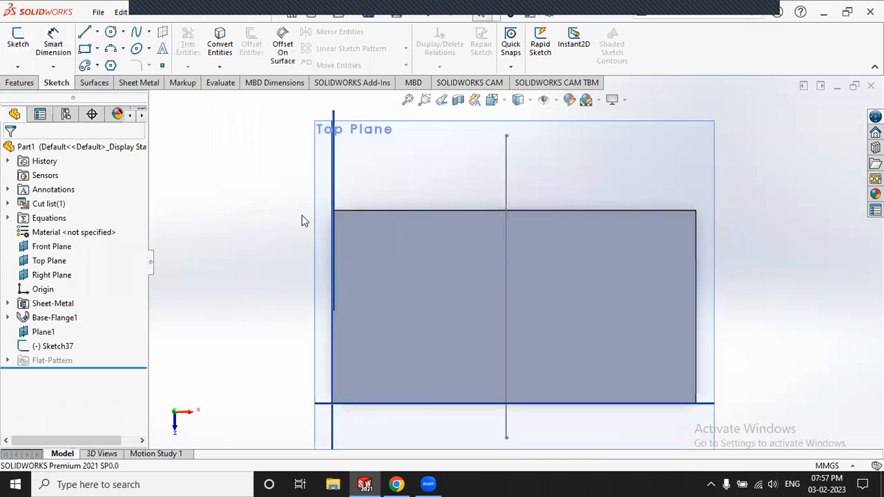
Step: Switch to the Sheet Metal tools and orbit to inspect the plate
key("f")
left_click(138, 83)
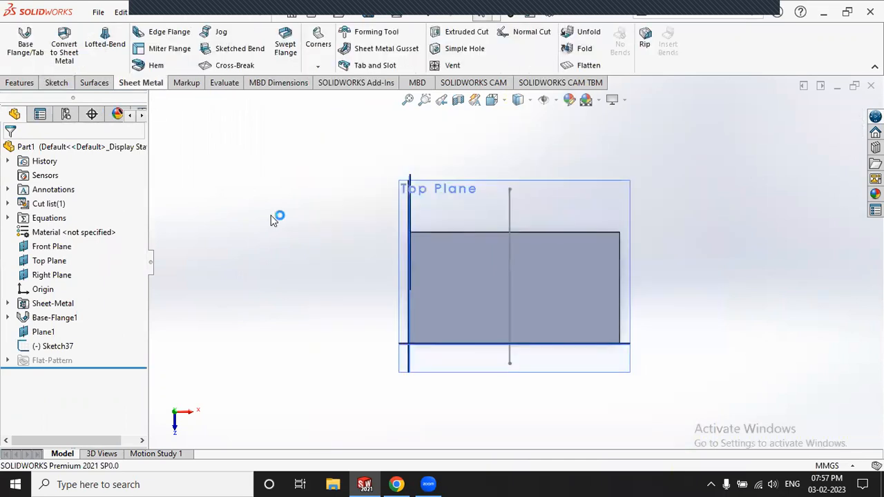
middle_click_drag(394, 285, 380, 209)
middle_click_drag(557, 280, 494, 242)
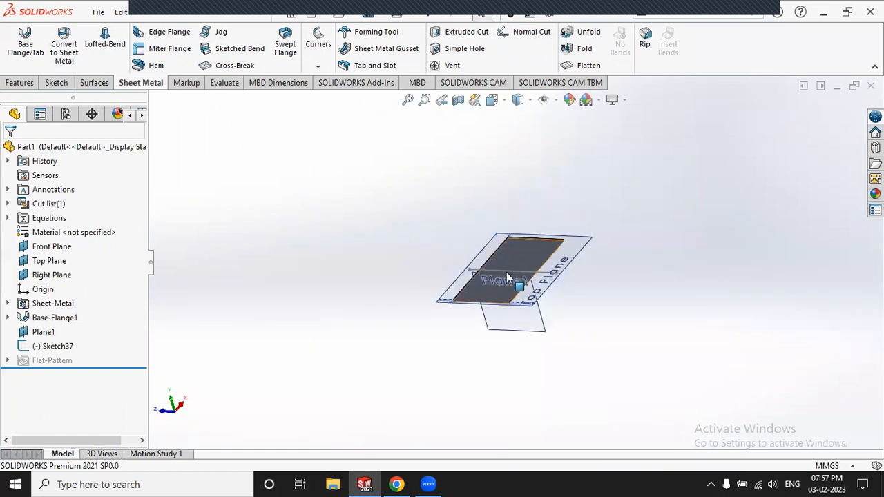
scroll(508, 277, "down", 10)
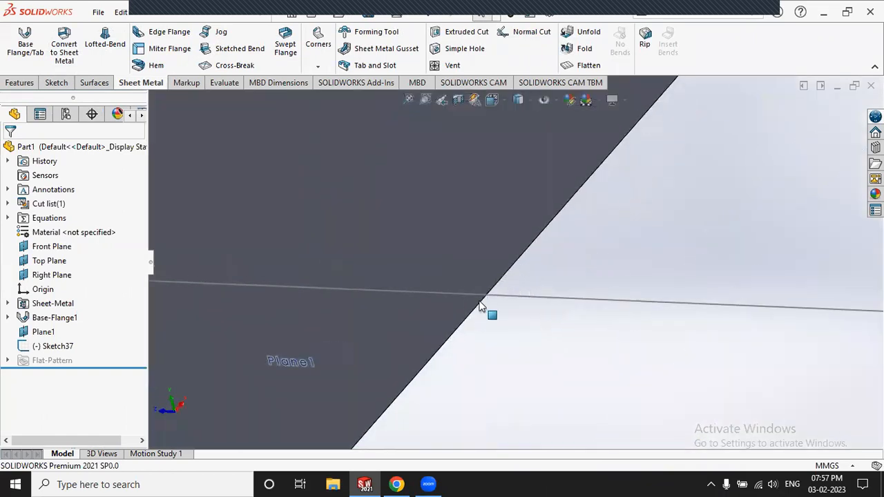
scroll(502, 284, "up", 5)
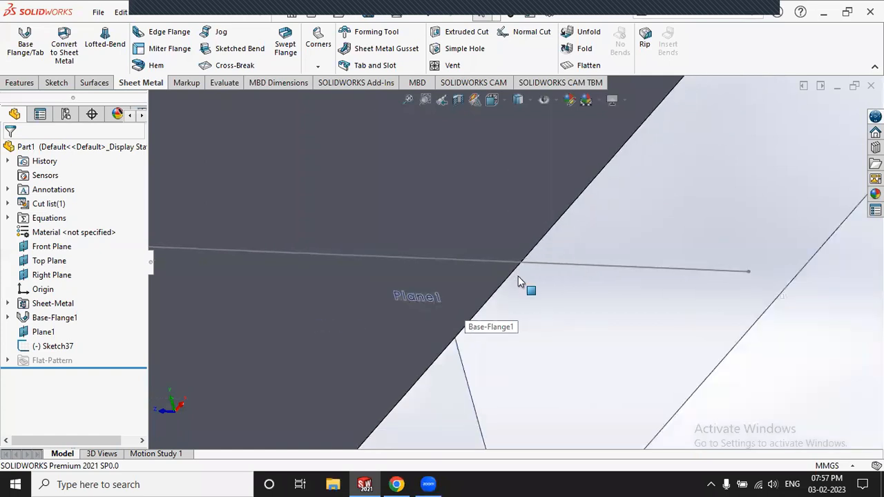
scroll(518, 276, "up", 4)
middle_click_drag(659, 332, 495, 272)
scroll(487, 274, "down", 4)
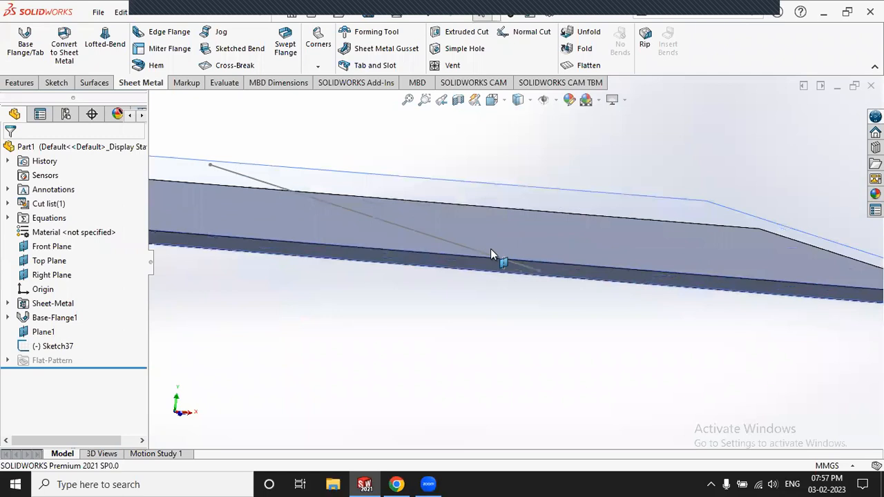
scroll(512, 241, "up", 3)
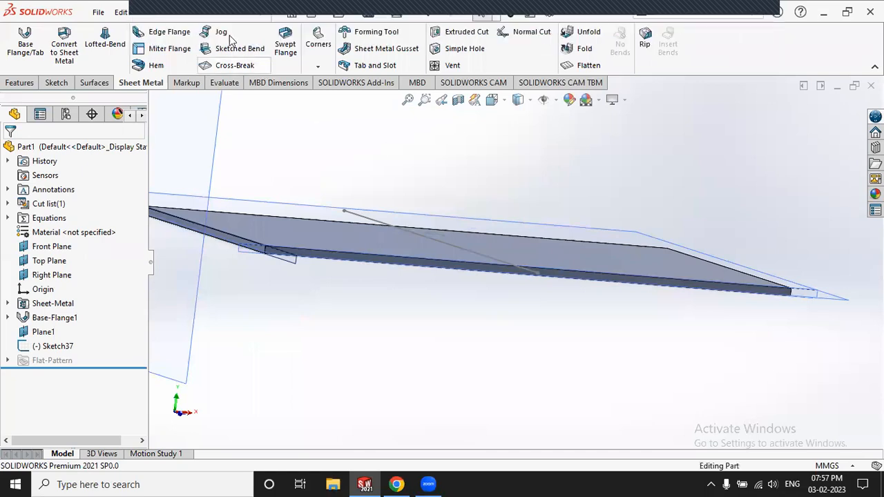
Step: Start a Jog on Sketch37's line with the plate's top face (Face<1>) fixed
left_click(221, 33)
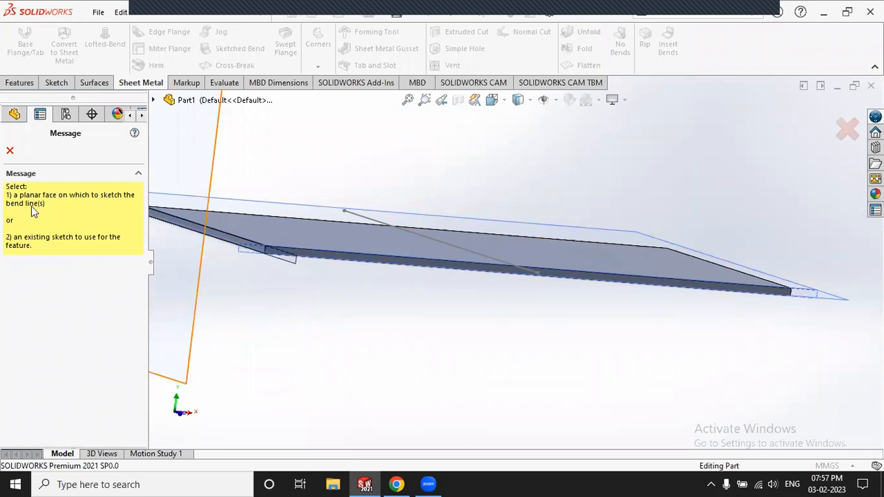
left_click(354, 214)
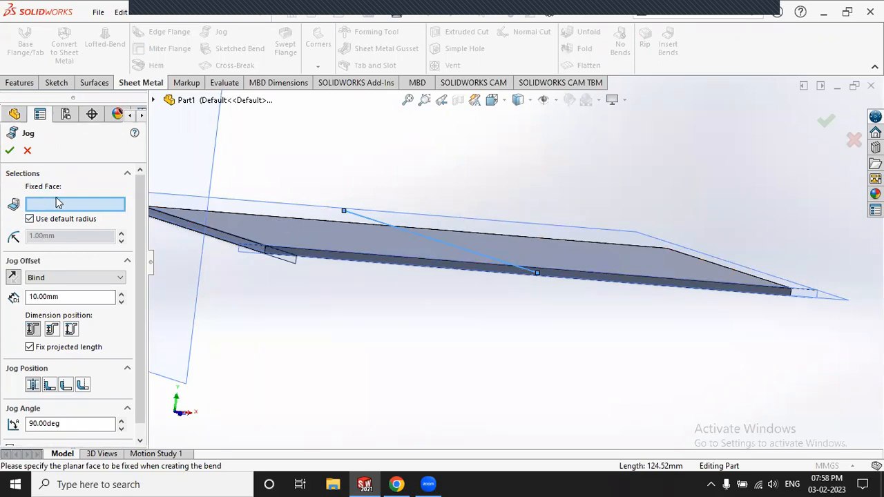
middle_click_drag(333, 164, 357, 181)
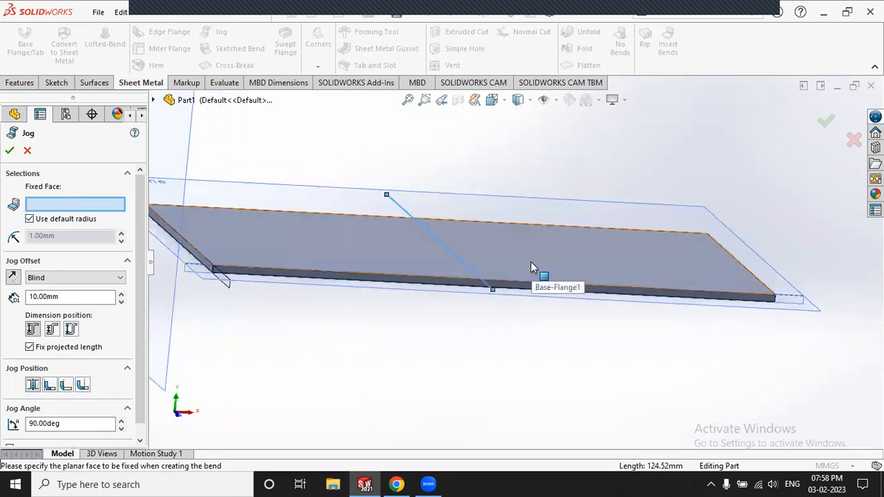
left_click(531, 265)
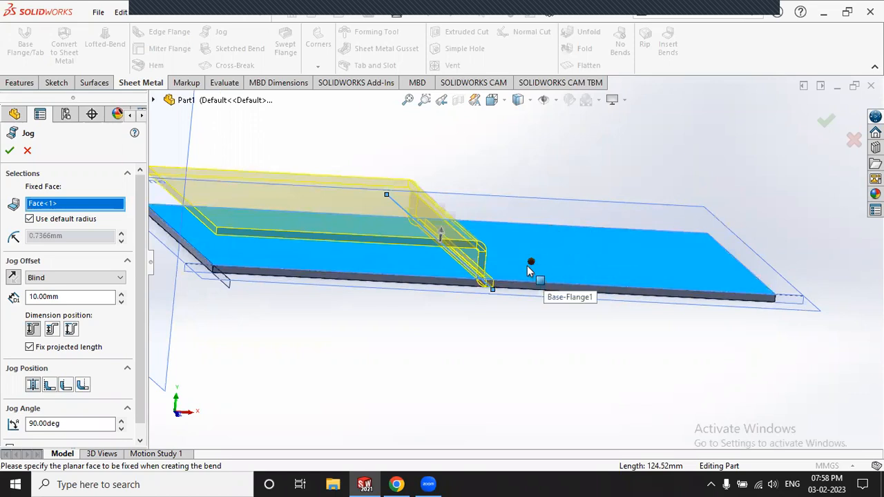
Step: Measure the 10.00 mm jog offset as an Overall Dimension instead of Inside Offset
middle_click_drag(421, 262, 401, 240)
scroll(437, 218, "down", 2)
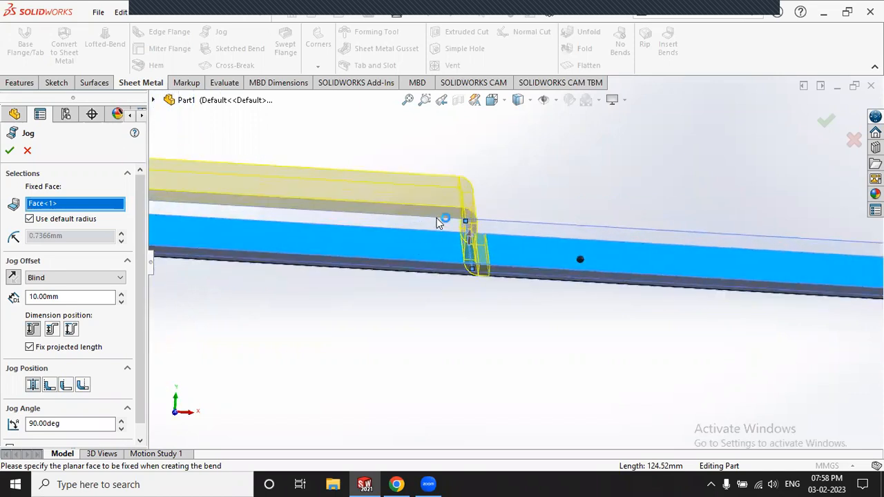
scroll(439, 228, "down", 5)
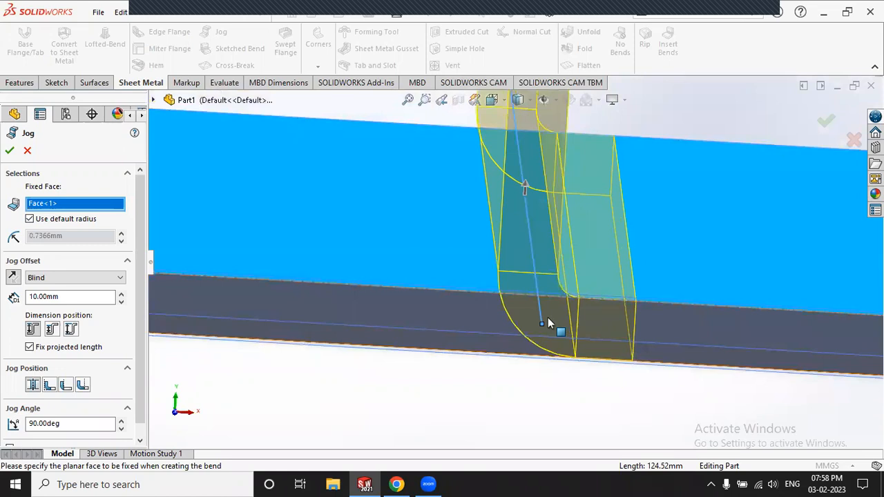
scroll(549, 317, "up", 3)
scroll(527, 191, "up", 1)
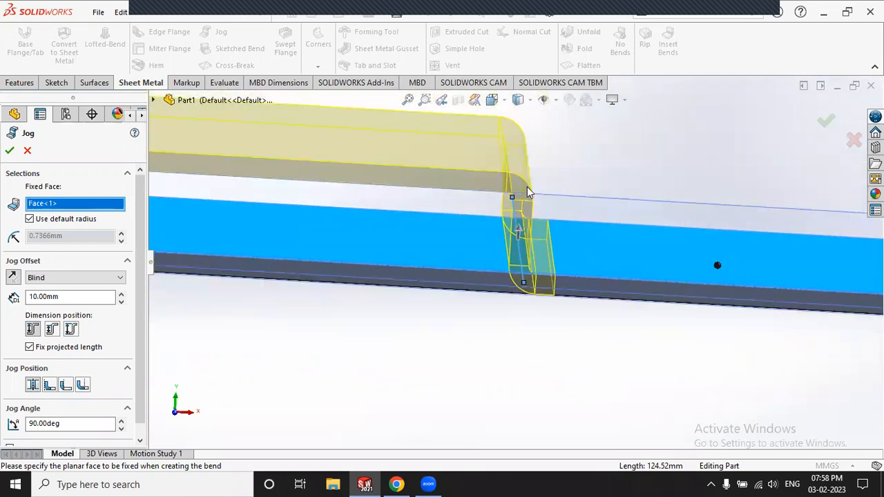
scroll(495, 183, "up", 2)
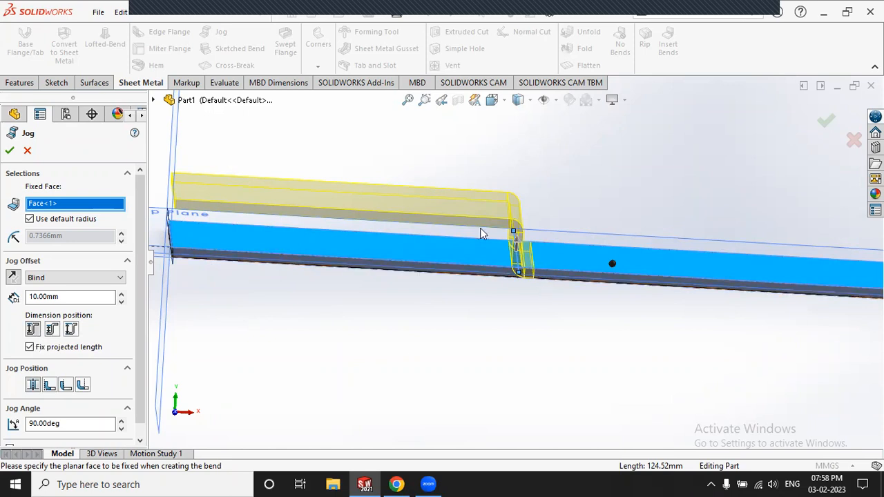
left_click_drag(74, 296, 34, 298)
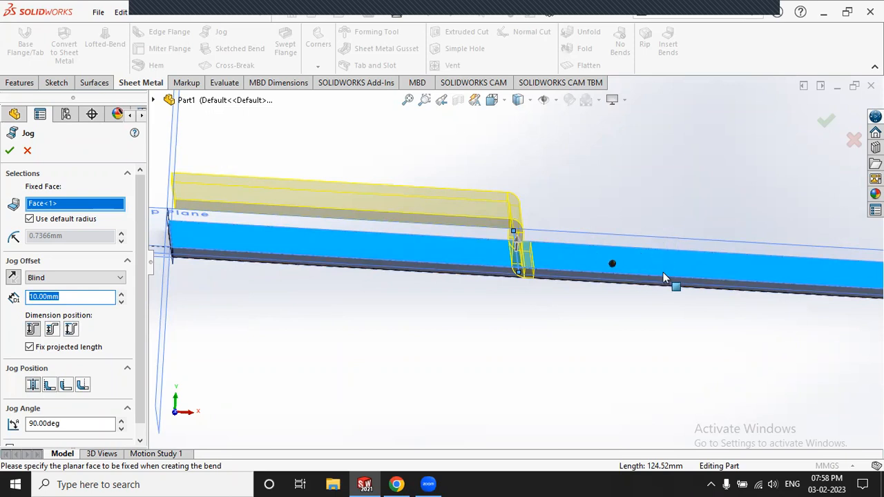
left_click(52, 329)
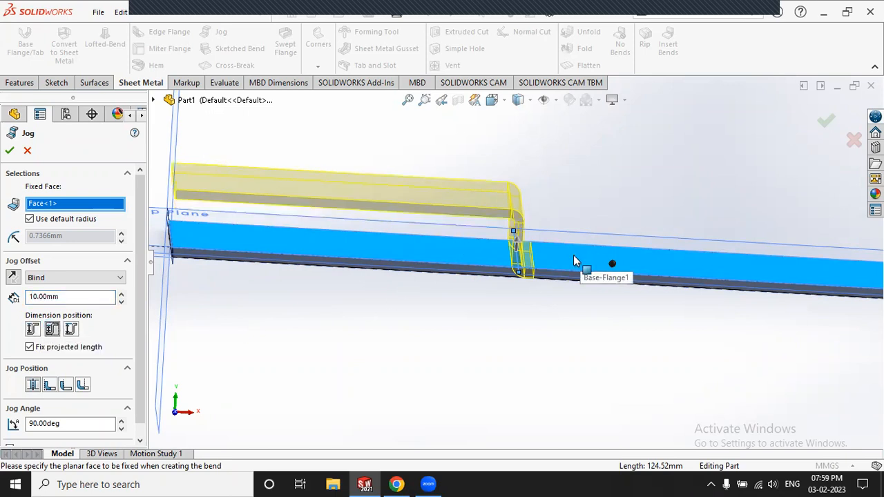
middle_click_drag(565, 298, 552, 286)
scroll(327, 203, "down", 3)
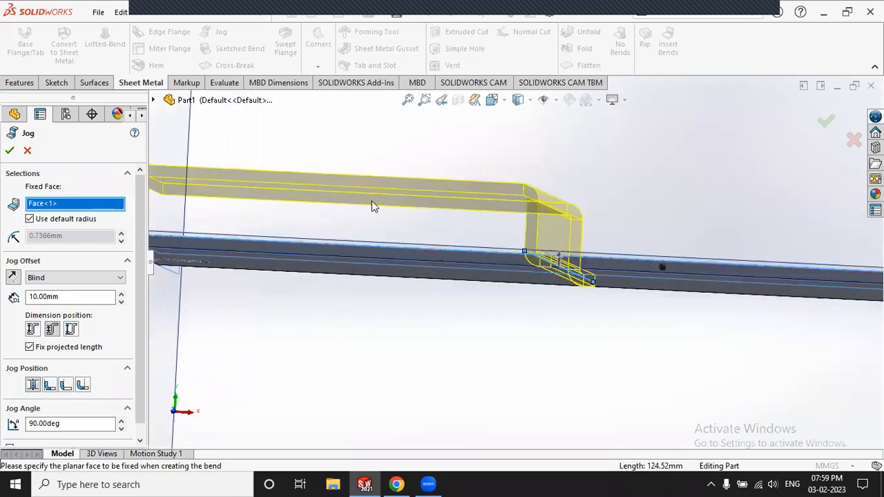
left_click(74, 330)
middle_click_drag(270, 355, 488, 264)
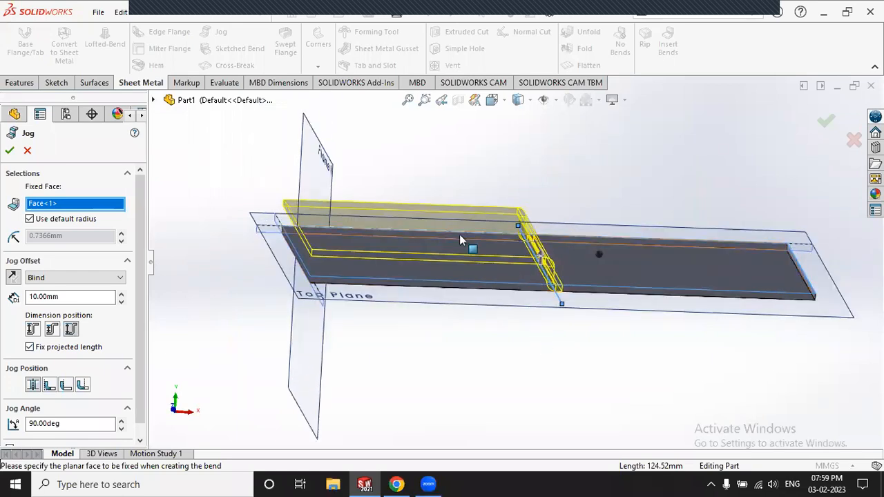
scroll(136, 348, "down", 1)
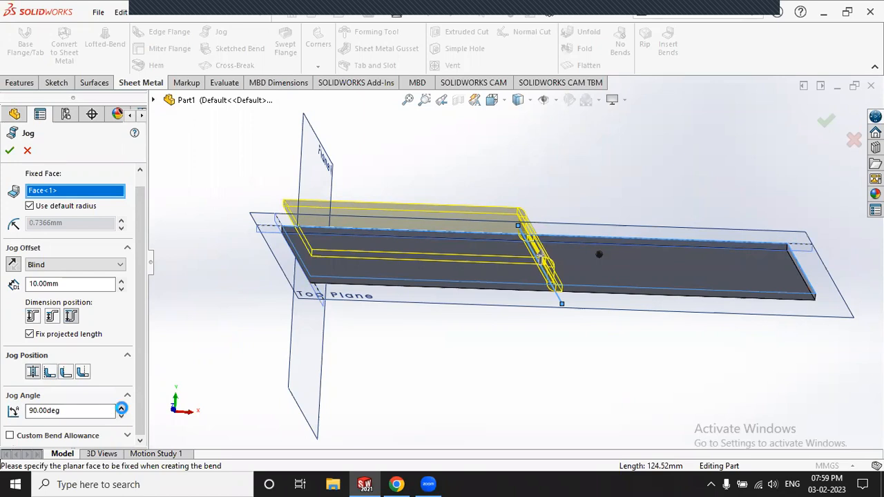
Step: Set the jog angle to 120 degrees
left_click(121, 408)
left_click(122, 408)
left_click(121, 408)
left_click(121, 408)
scroll(484, 292, "up", 3)
middle_click_drag(484, 295, 481, 345)
scroll(526, 235, "down", 5)
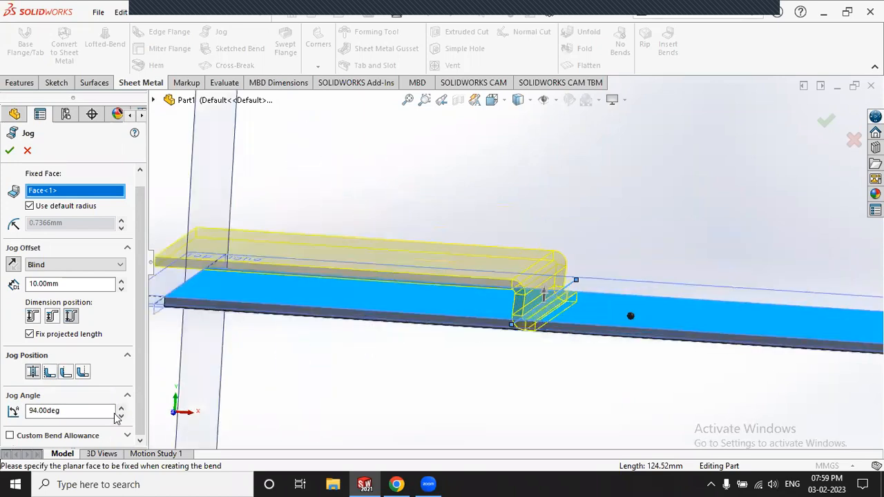
left_click(121, 408)
left_click(120, 408)
left_click(121, 408)
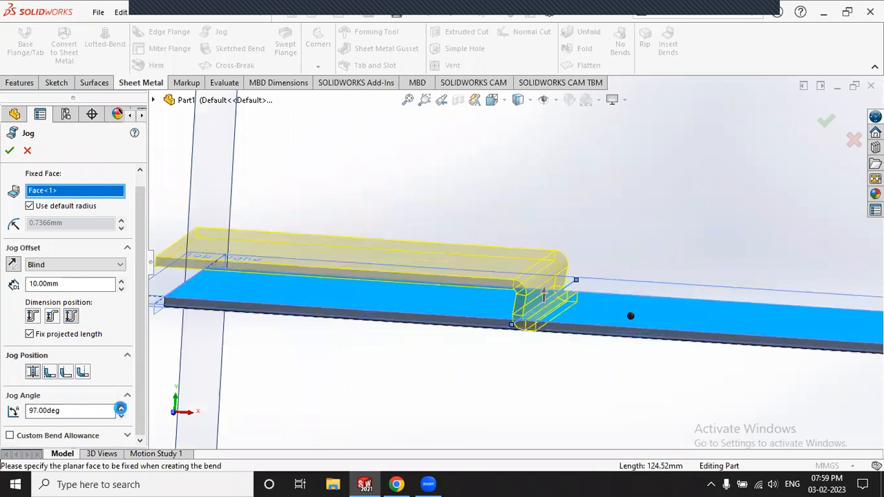
left_click(121, 408)
left_click(121, 408)
left_click(121, 408)
left_click(121, 408)
left_click(121, 408)
left_click(121, 408)
left_click(121, 408)
left_click(121, 408)
double_click(22, 411)
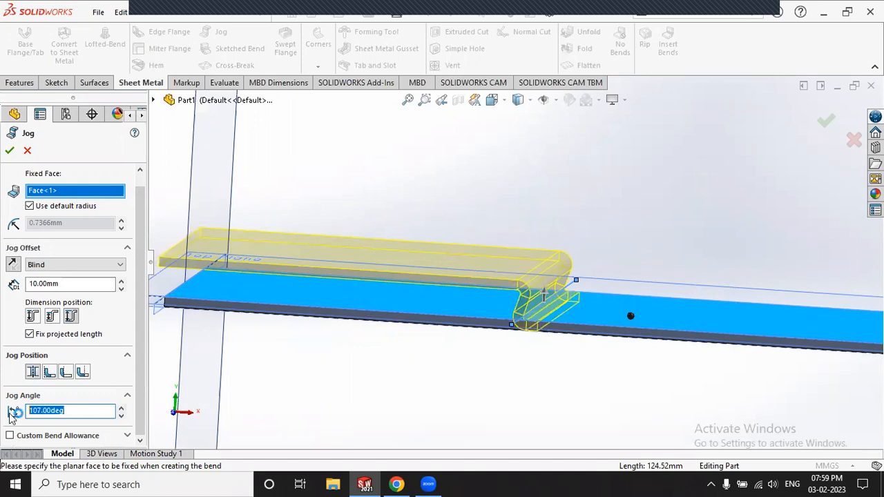
type("120")
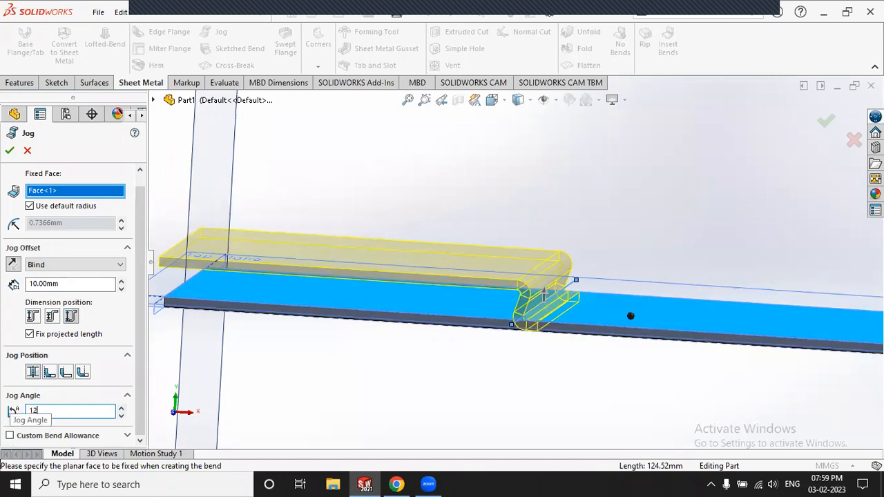
key("Return")
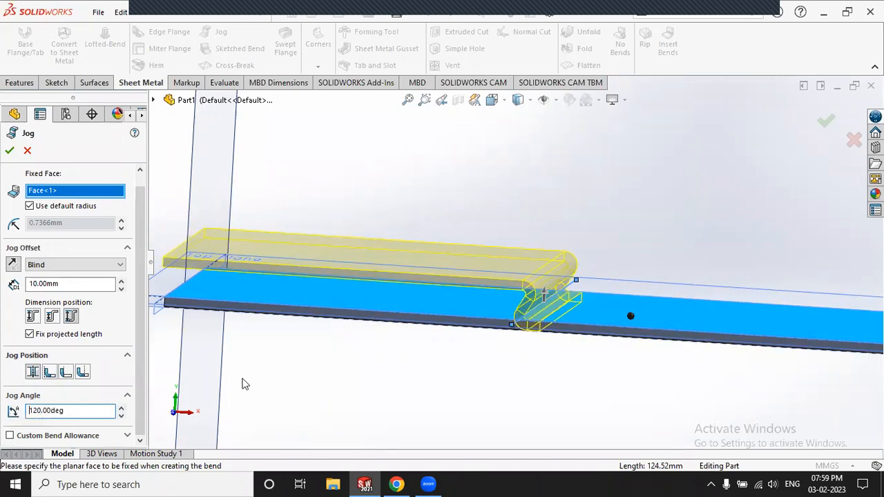
Step: Raise the jog offset to 20 mm and create Jog1
scroll(557, 300, "down", 5)
scroll(587, 304, "up", 5)
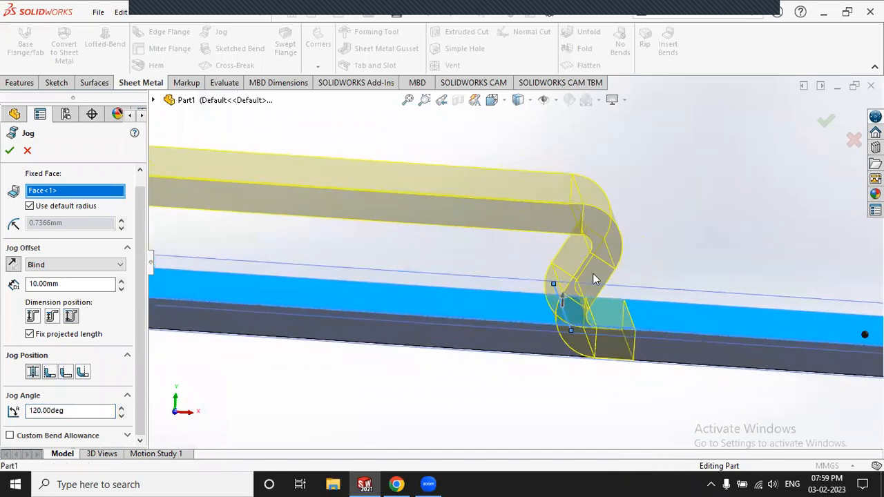
scroll(202, 261, "up", 2)
scroll(201, 261, "up", 3)
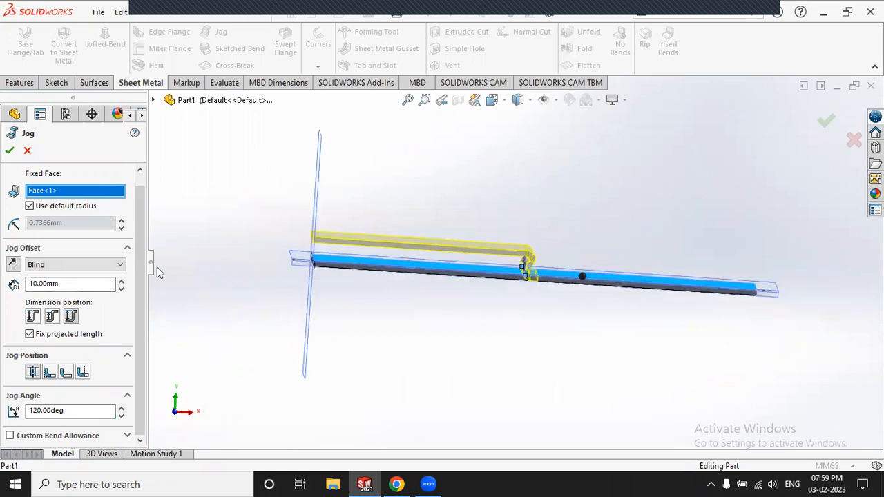
left_click(122, 281)
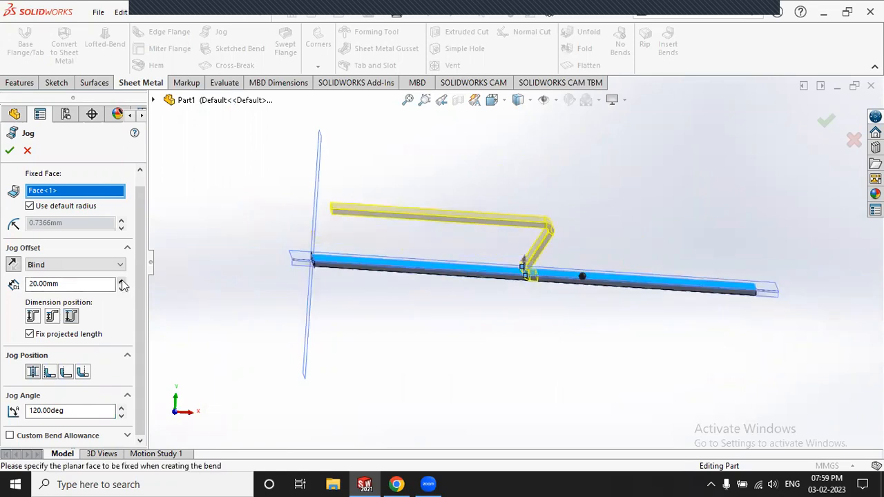
mouse_move(361, 251)
middle_mouse_down()
mouse_move(351, 249)
mouse_move(359, 254)
middle_mouse_up()
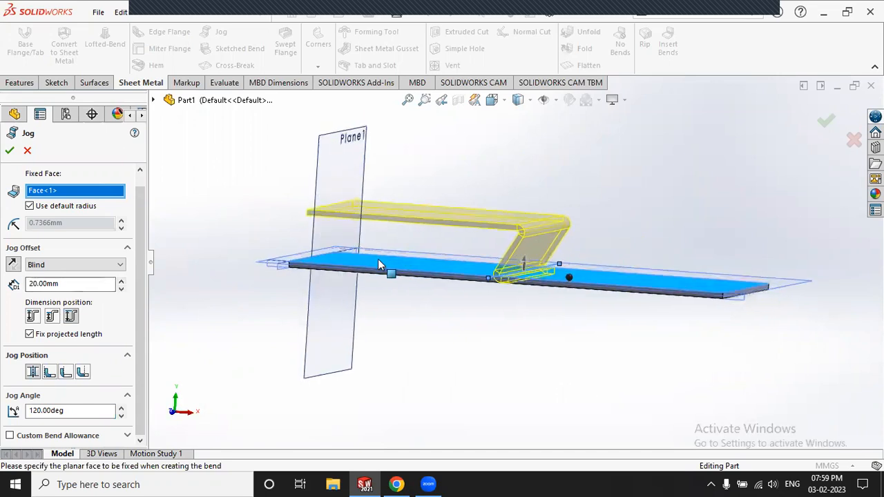
left_click(9, 150)
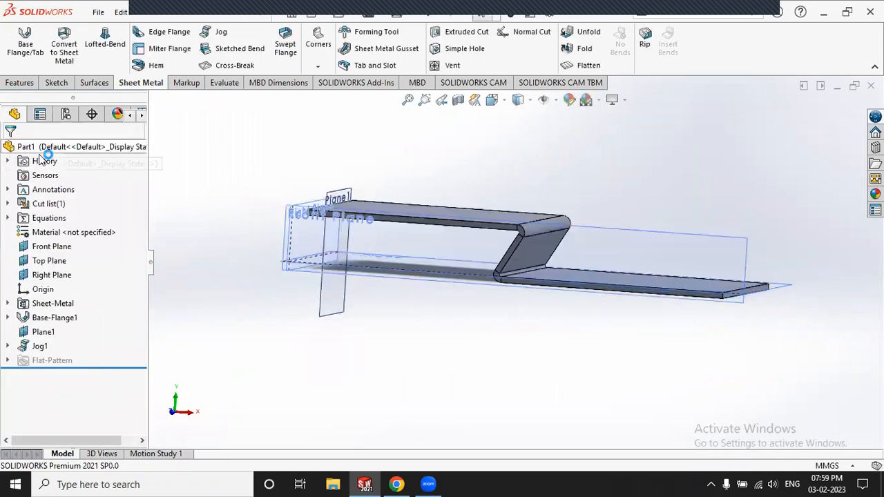
middle_click_drag(535, 170, 441, 198)
Step: Zoom the view to look over the jogged part
scroll(438, 192, "up", 3)
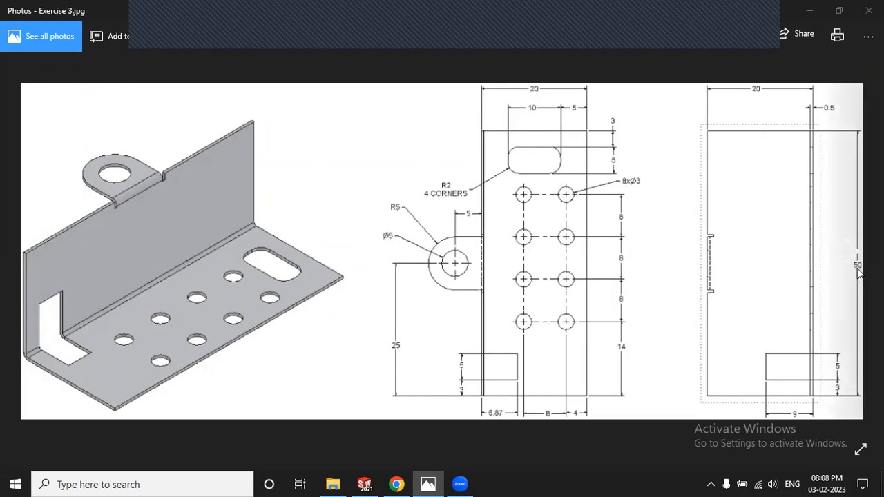
Step: Return to SOLIDWORKS and close the jogged part without saving
left_click(365, 484)
left_click(527, 176)
left_click(643, 173)
left_click(871, 86)
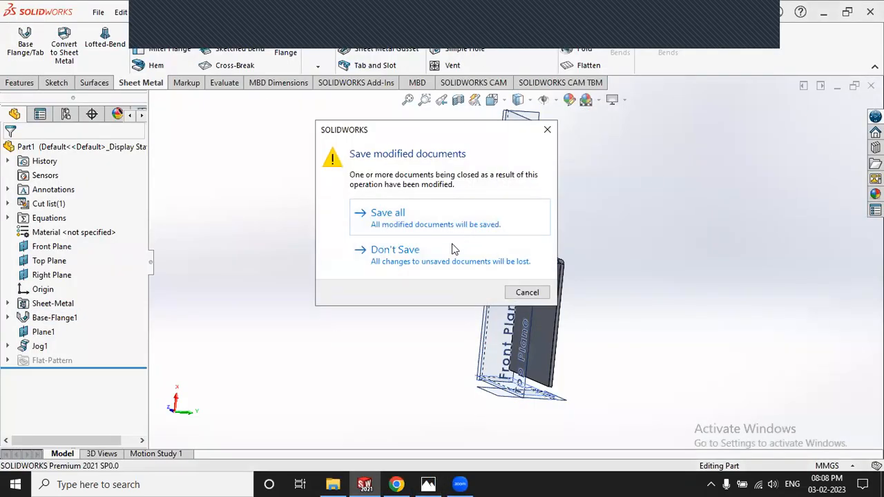
left_click(442, 251)
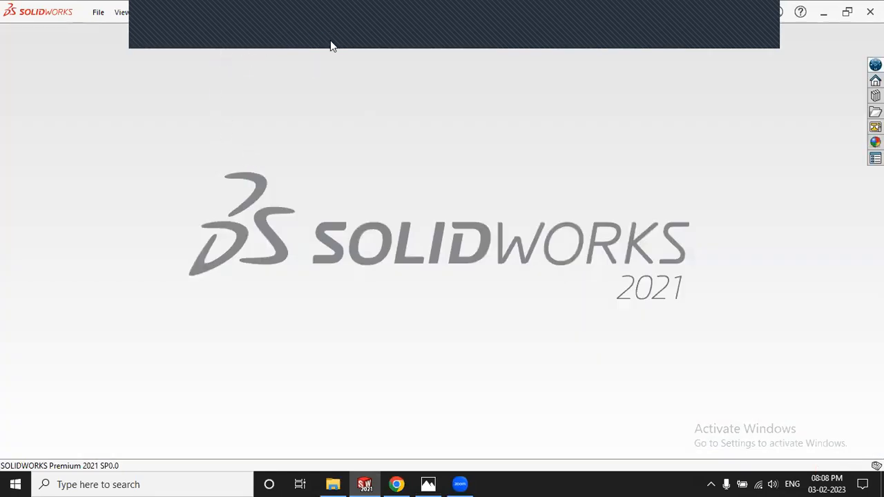
Step: Create a new Part document, Part2
left_click(214, 19)
left_click(357, 217)
left_click(537, 403)
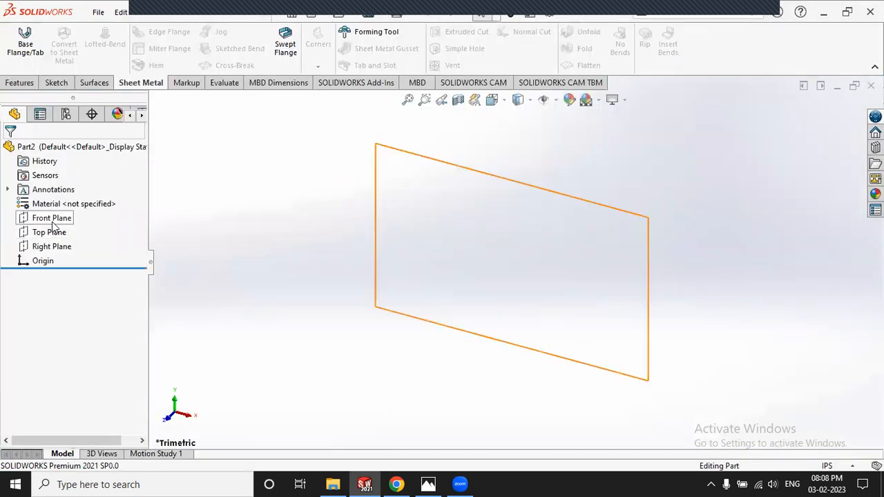
Step: Make the Front, Top and Right planes visible
left_click(52, 220)
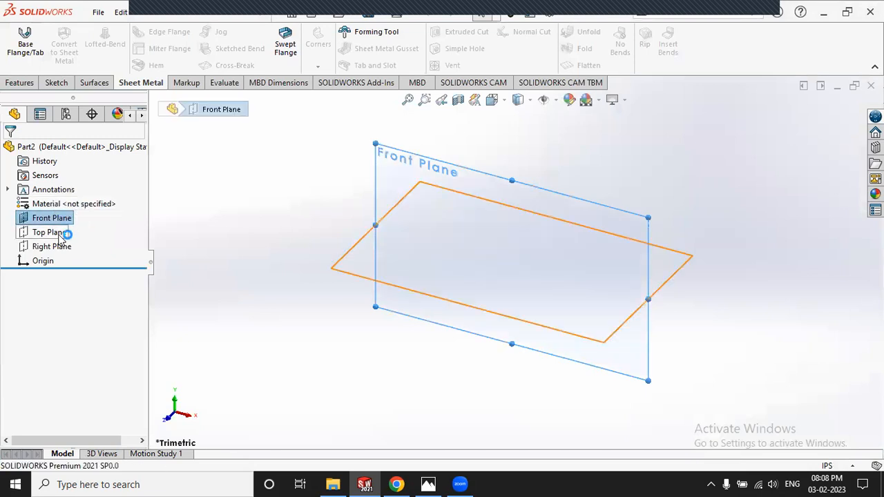
left_click(61, 234, "ctrl")
left_click(93, 220)
left_click(73, 246)
left_click(94, 227)
left_click(236, 204)
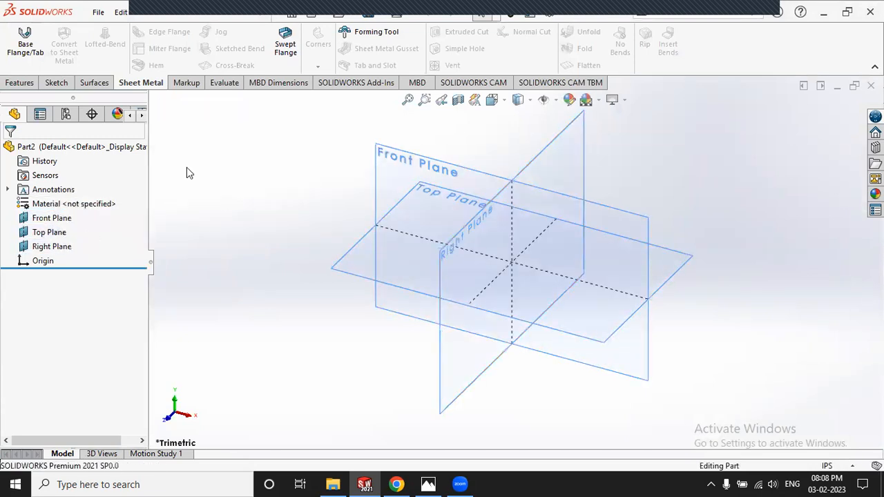
Step: Switch the document units from IPS to MMGS (millimetres)
left_click(57, 82)
left_click(18, 38)
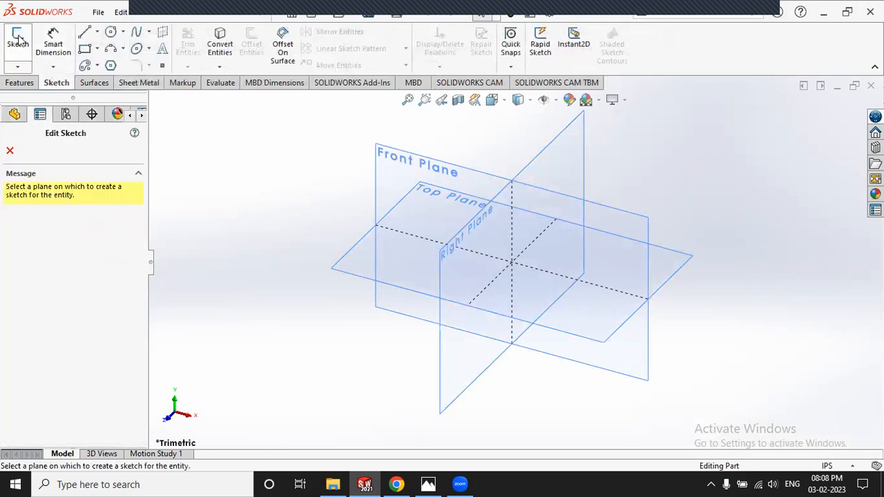
left_click(9, 150)
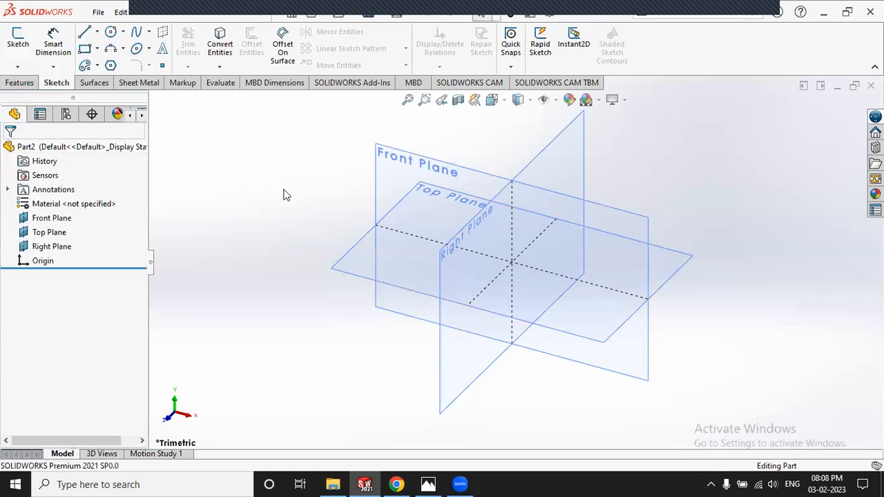
left_click(832, 466)
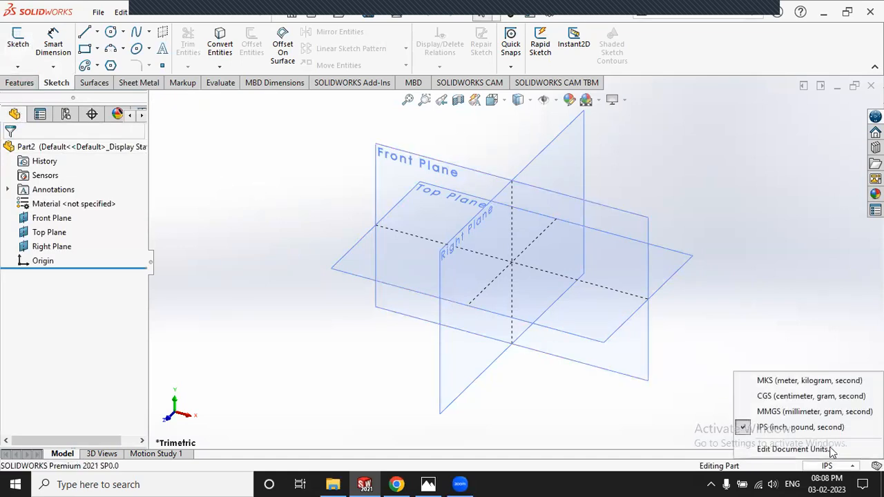
left_click(808, 412)
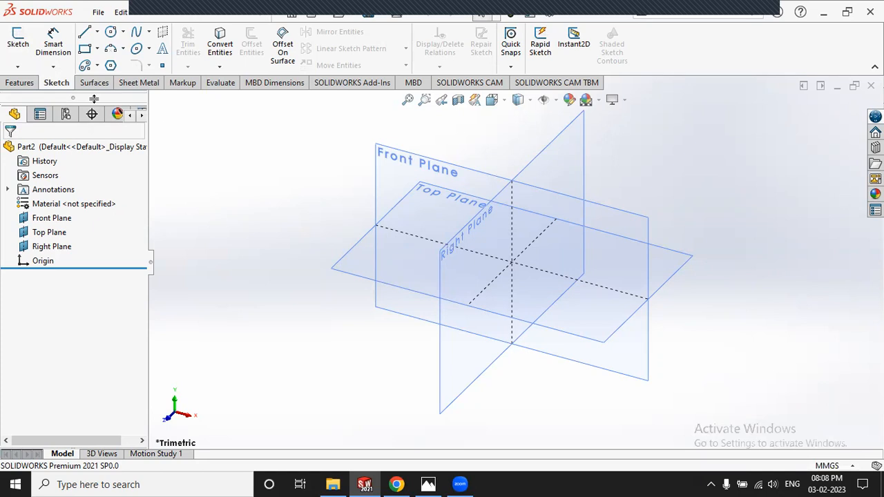
Step: Sketch a corner rectangle from the origin on the Top Plane
left_click(18, 42)
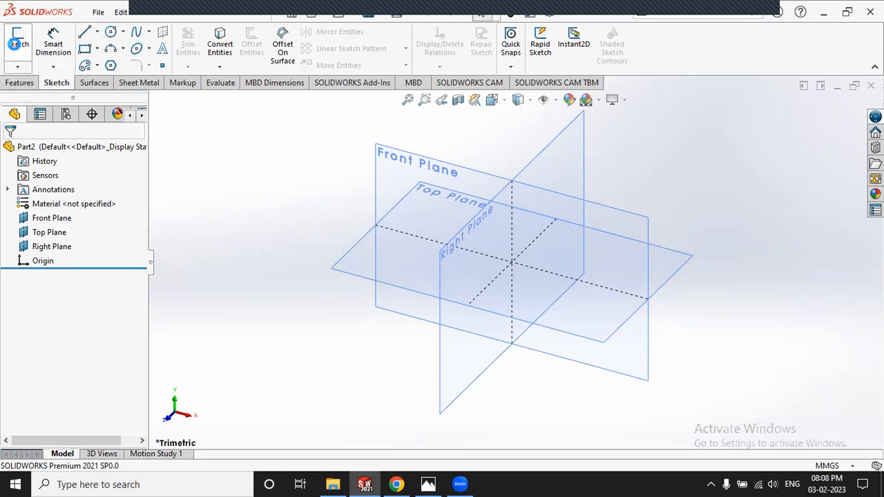
left_click(350, 273)
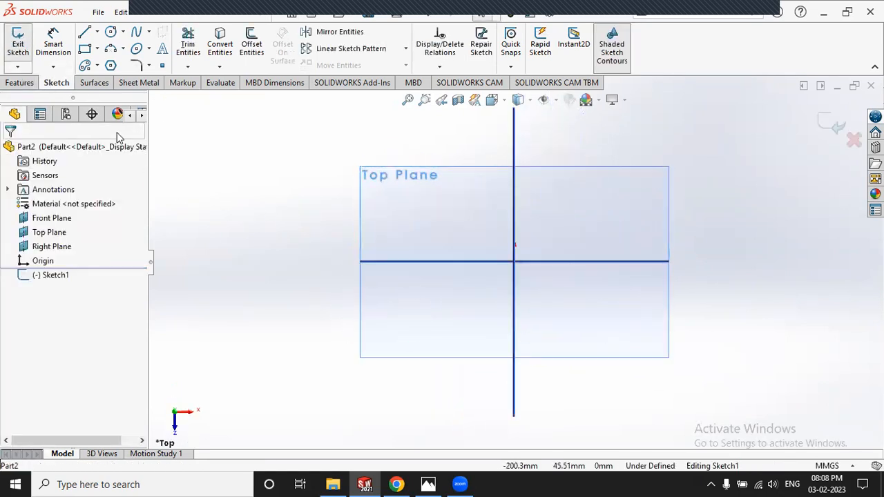
left_click(85, 49)
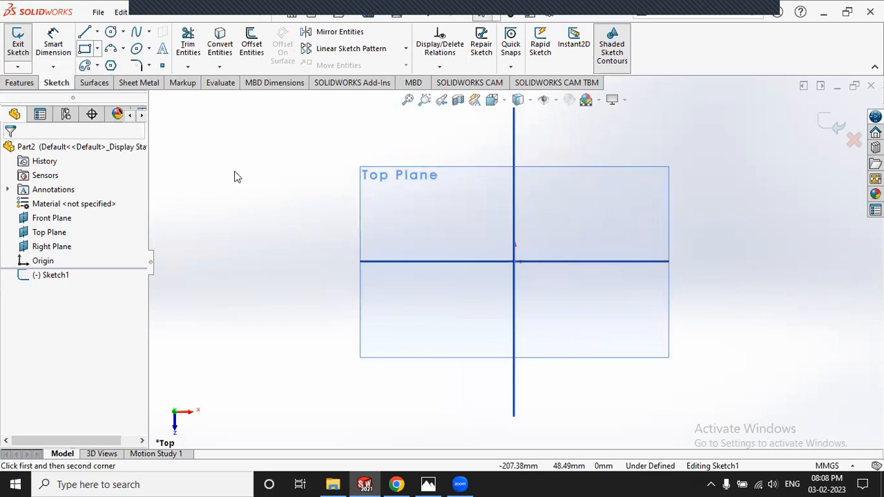
left_click(513, 261)
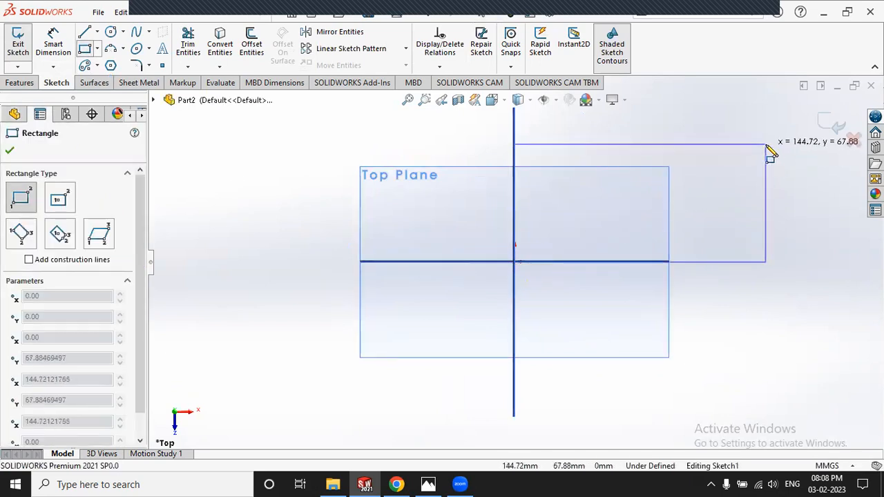
left_click(765, 144)
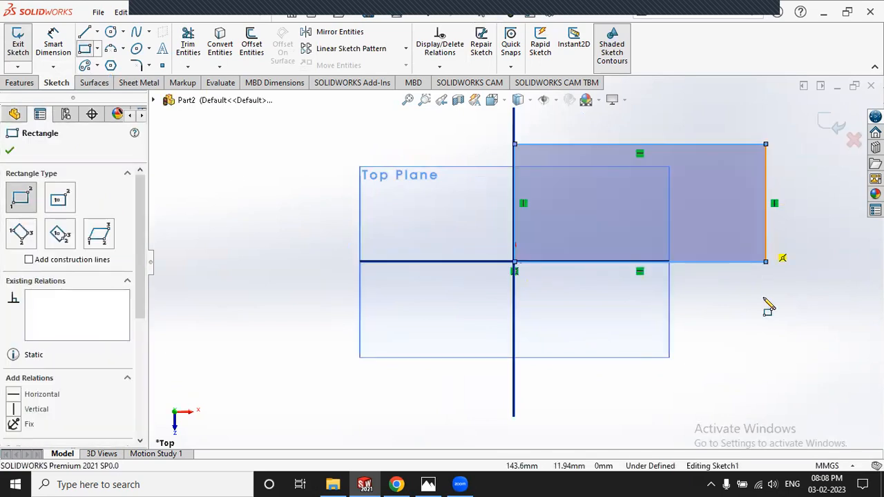
Step: Dimension the rectangle 20 mm tall and 50 mm wide, then exit the sketch
left_click(55, 43)
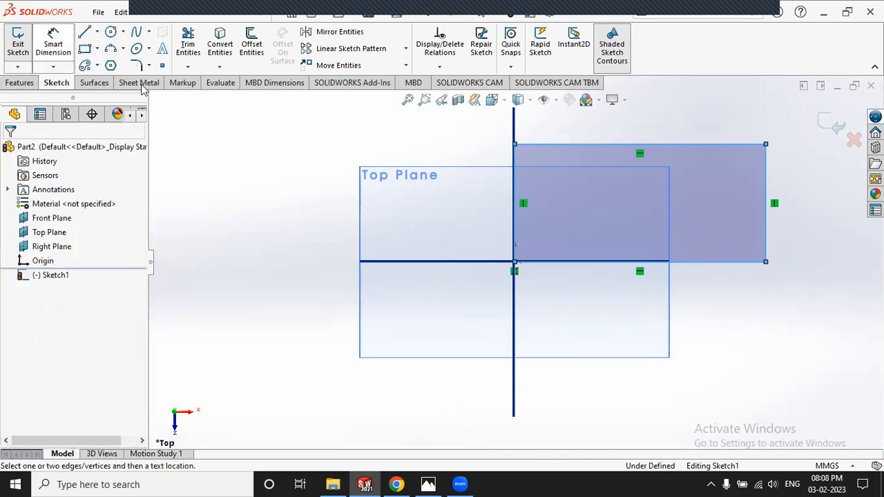
left_click(776, 173)
left_click(806, 200)
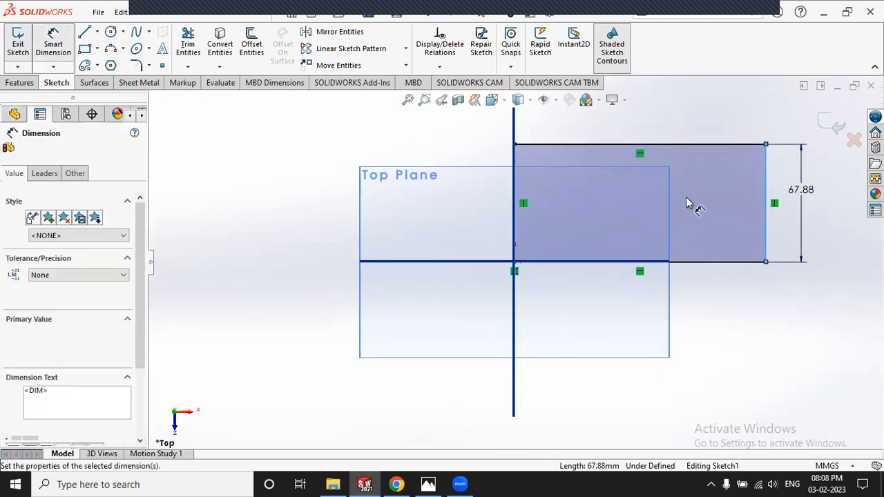
key("Return")
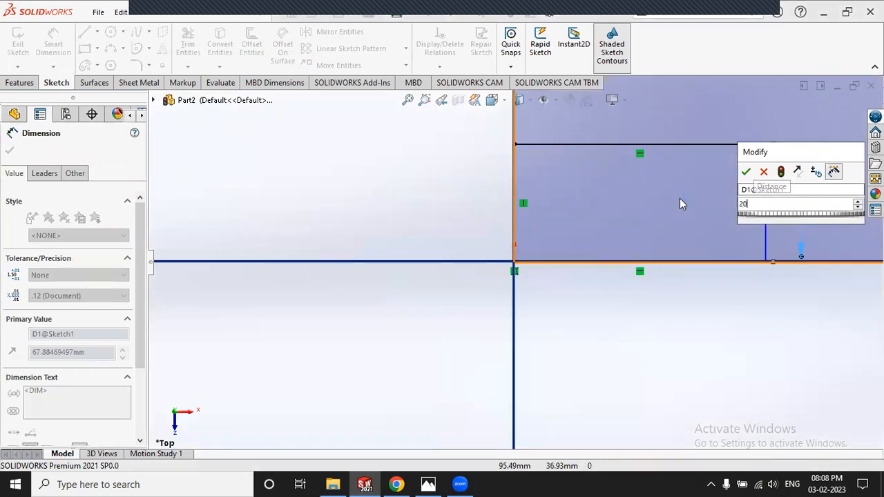
left_click(663, 145)
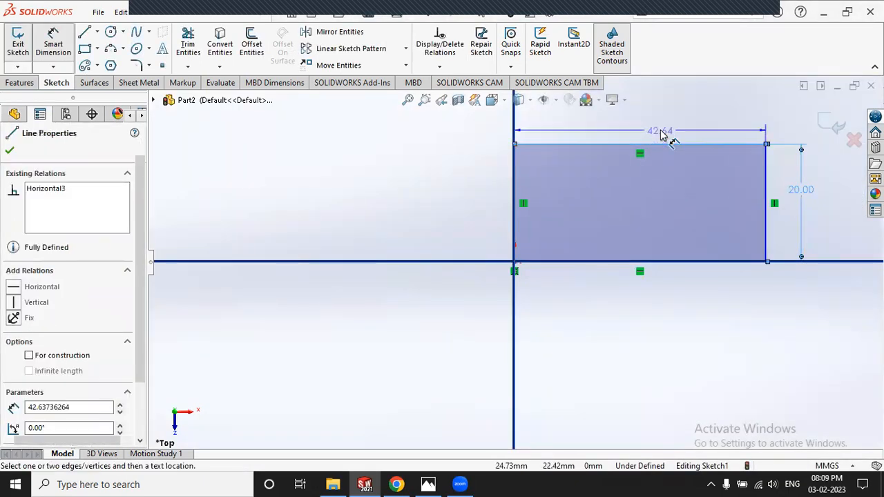
left_click(652, 131)
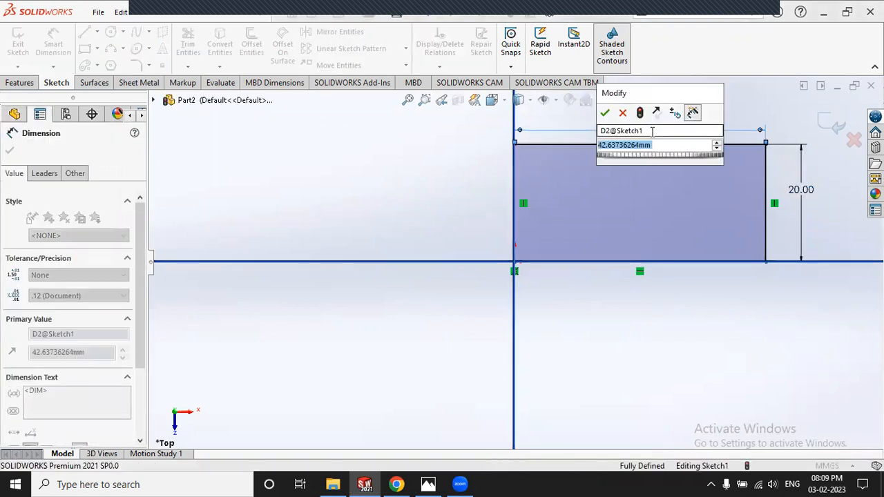
type("50")
key("Return")
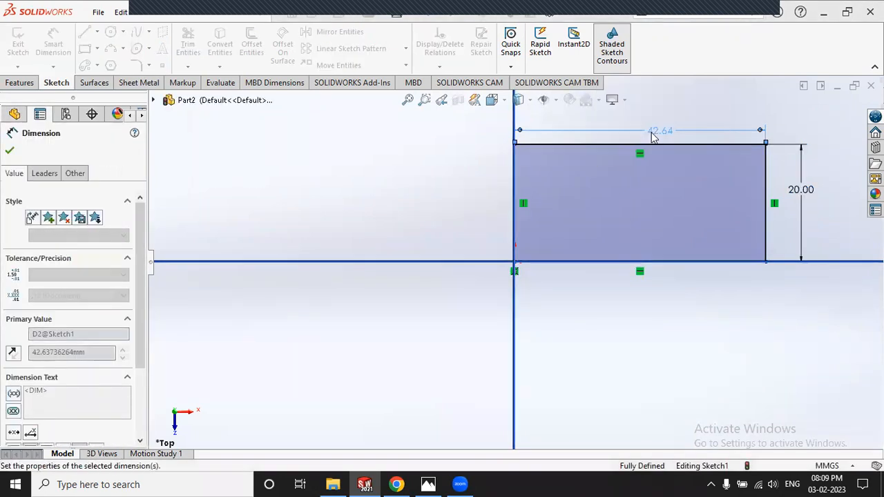
left_click(15, 46)
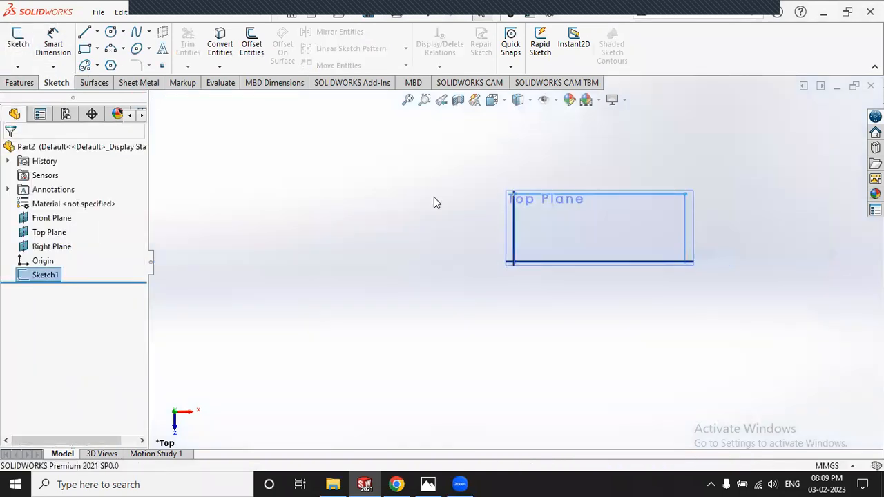
left_click(433, 197)
Step: Create a Base Flange from Sketch1 with a 0.5 mm sheet thickness
scroll(677, 211, "down", 3)
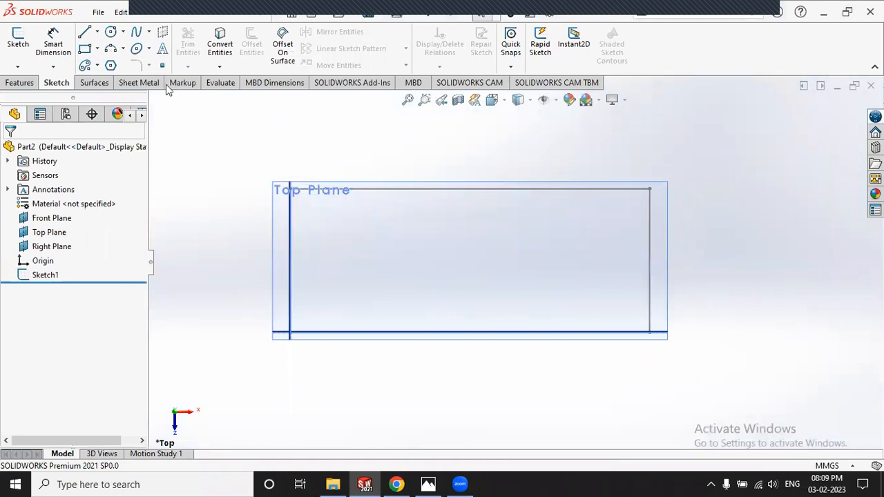
left_click(138, 83)
left_click(25, 42)
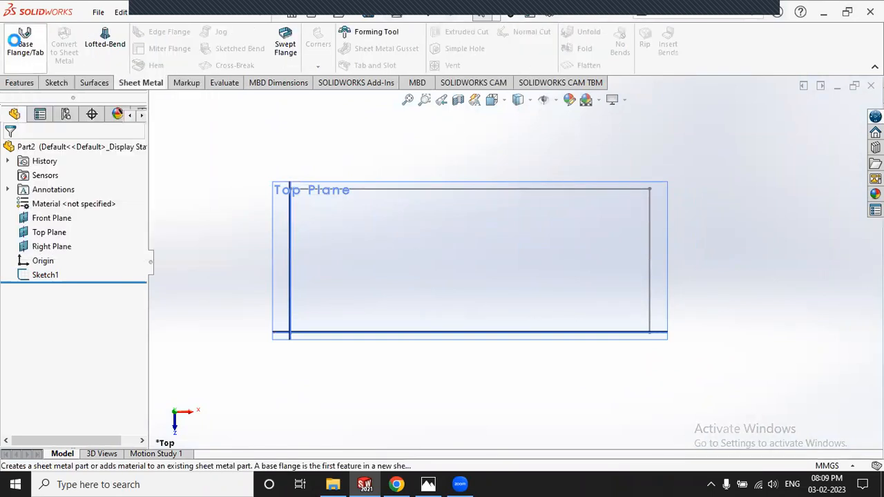
left_click(392, 196)
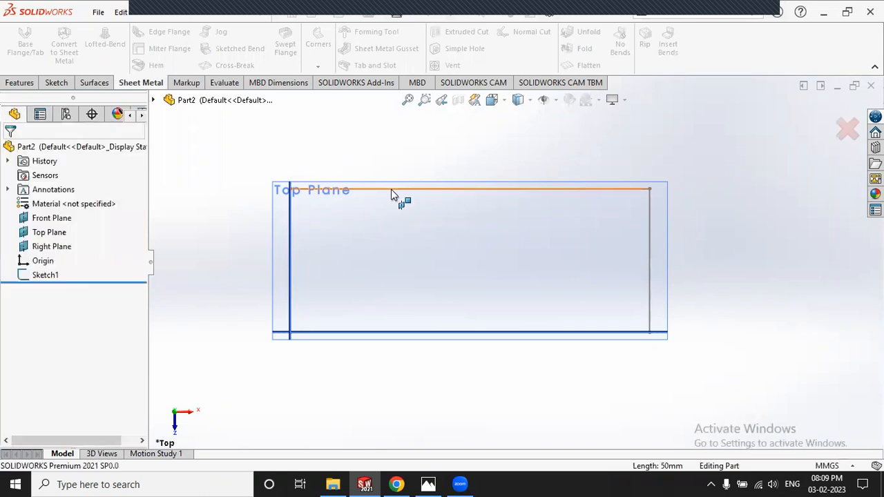
left_click_drag(63, 278, 24, 277)
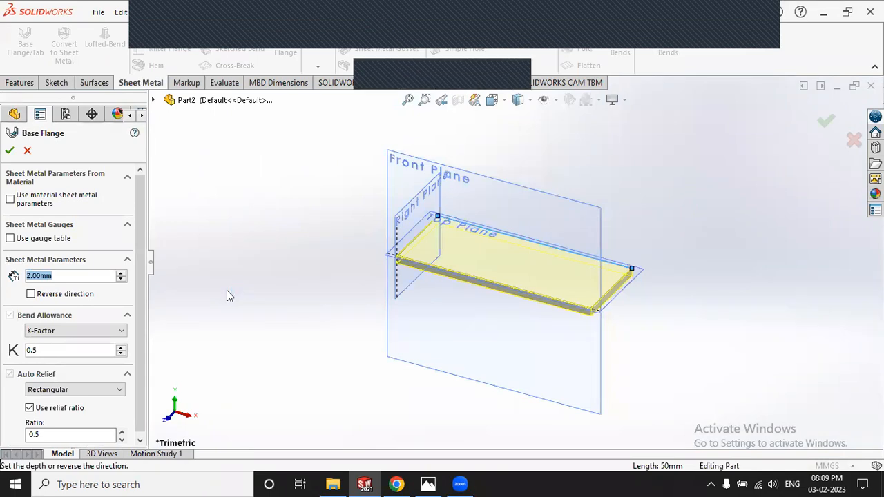
type("0.5")
key("Return")
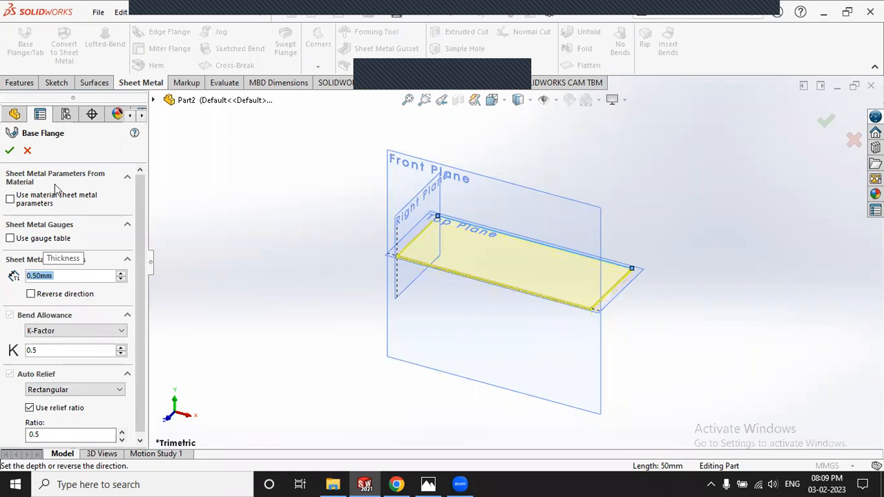
left_click(9, 151)
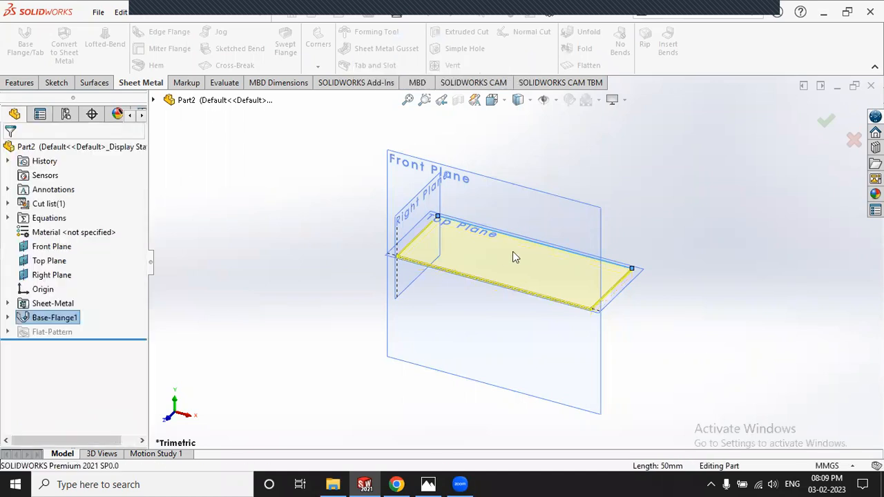
left_click(430, 483)
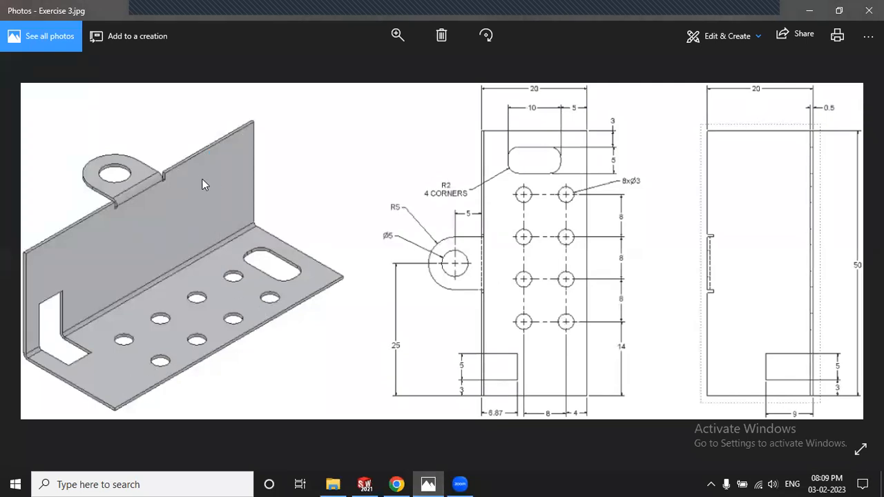
left_click(429, 482)
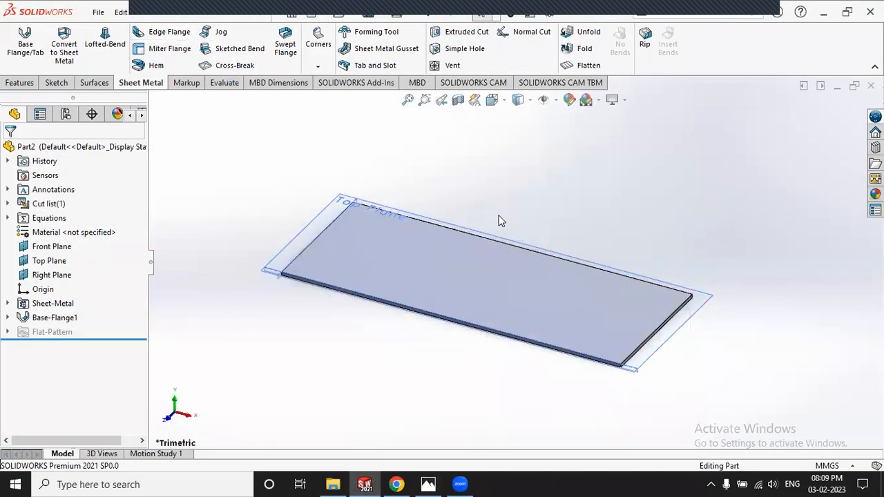
Step: Begin an edge flange on the plate's long back edge, previewed about 13.74 mm tall
left_click(166, 33)
left_click(472, 239)
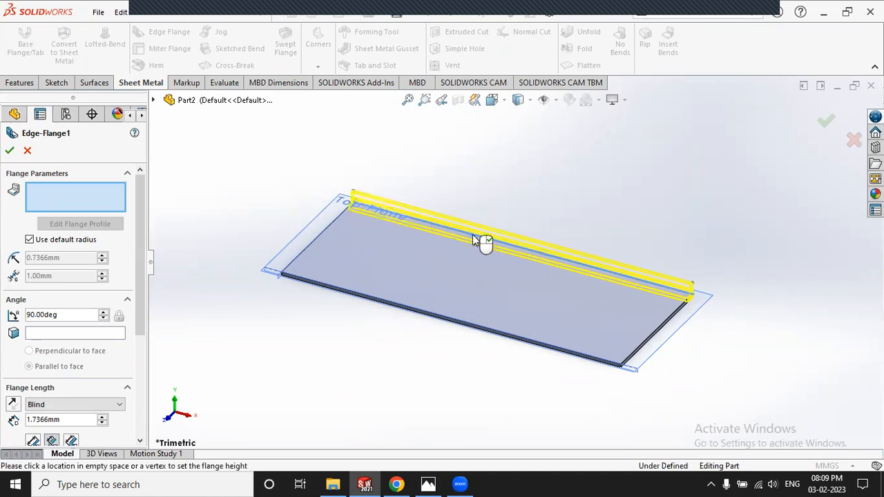
left_click(525, 159)
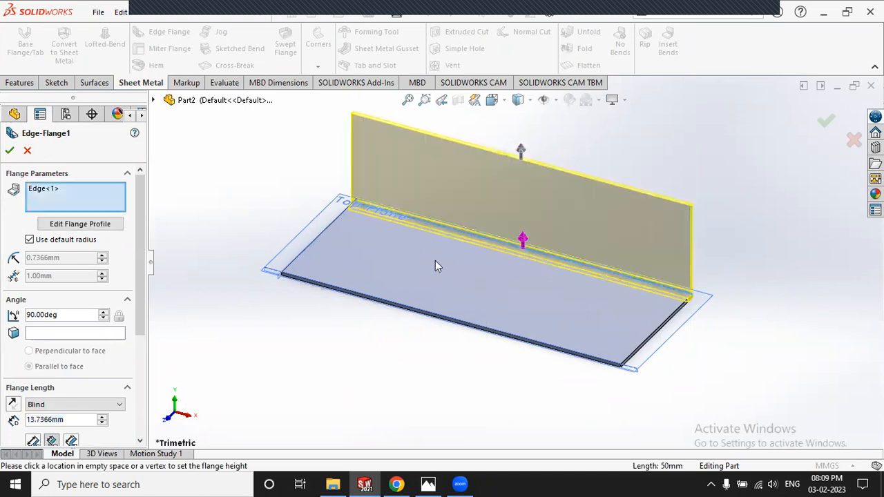
left_click_drag(142, 294, 142, 392)
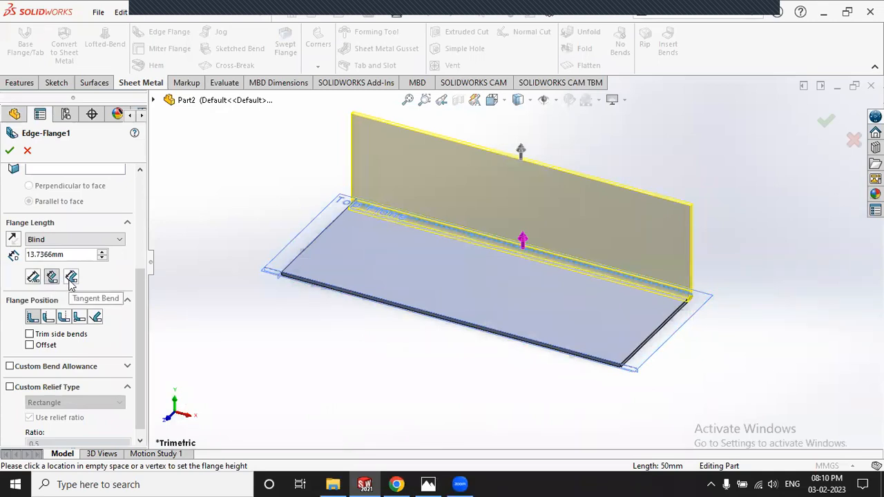
Step: Check the Exercise 3.jpg reference drawing in Photos, then return to the model
left_click(429, 484)
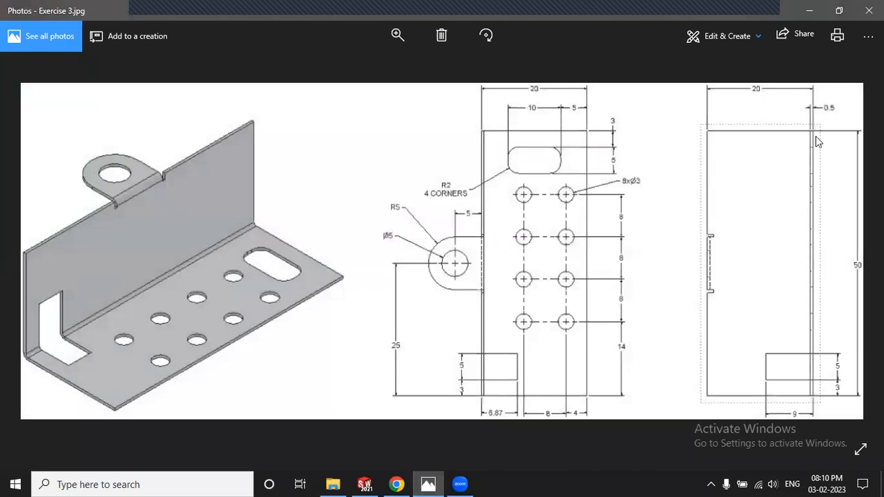
left_click(436, 480)
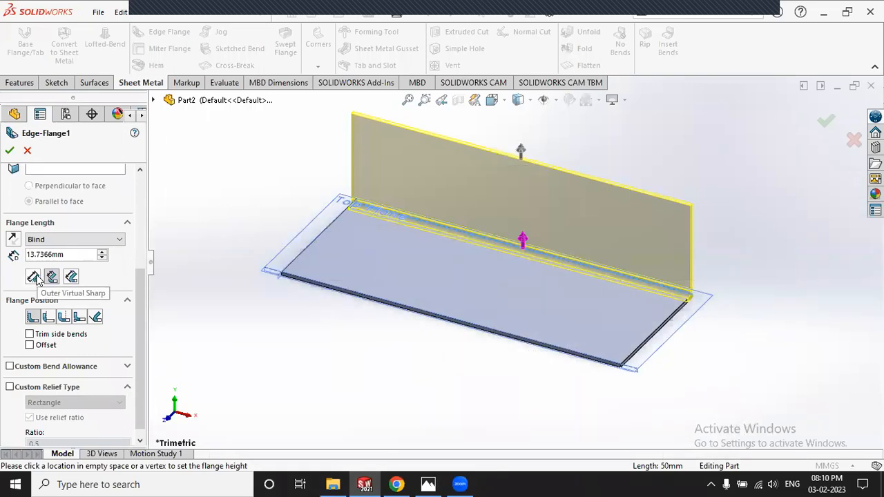
Step: Set the edge flange length to 20 mm, measured to the Outer Virtual Sharp
left_click(35, 277)
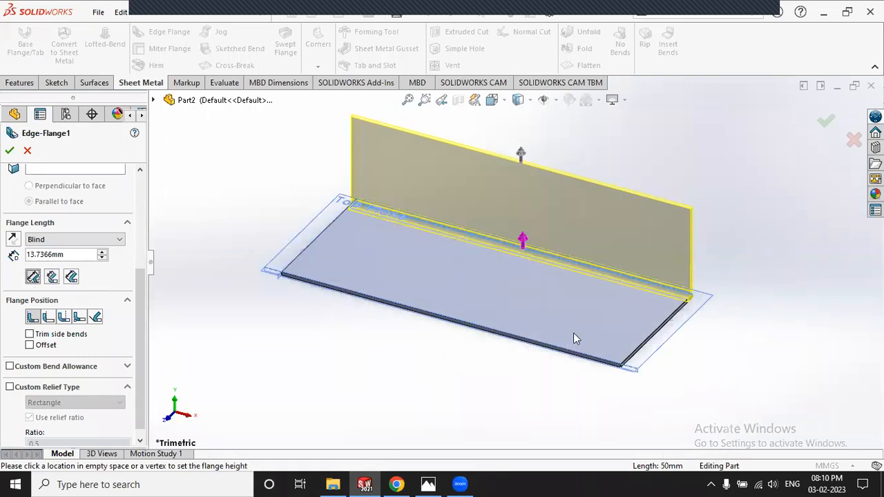
scroll(640, 281, "down", 2)
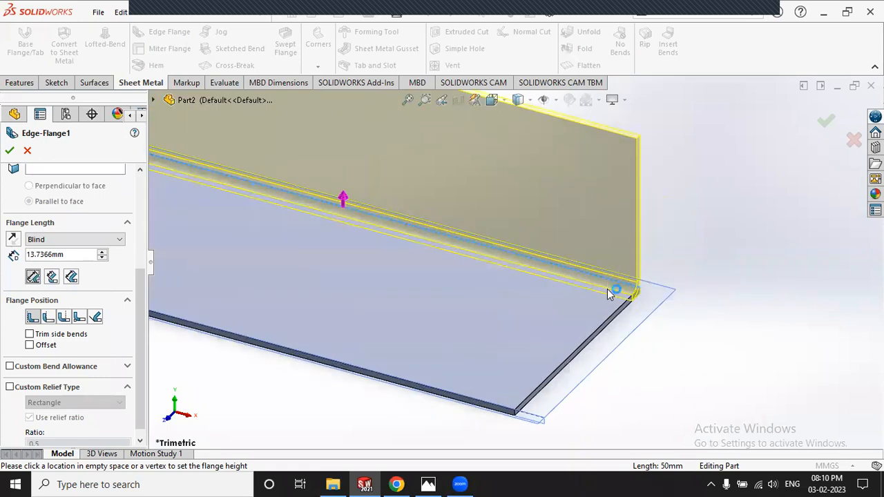
scroll(607, 287, "down", 4)
scroll(497, 235, "down", 2)
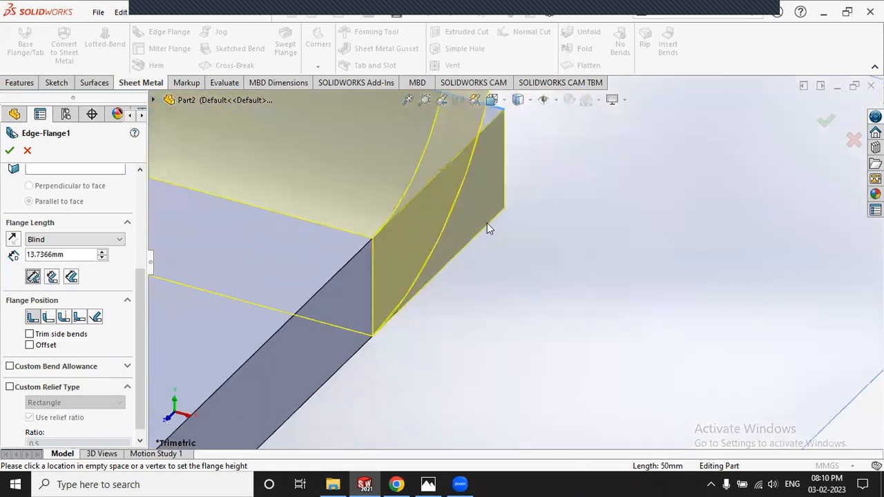
scroll(518, 277, "up", 4)
scroll(523, 281, "up", 4)
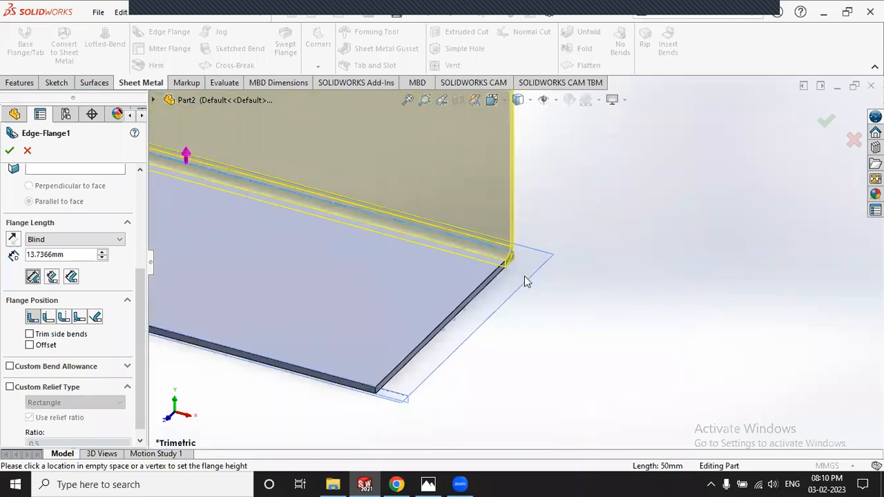
scroll(488, 196, "down", 5)
scroll(545, 208, "down", 3)
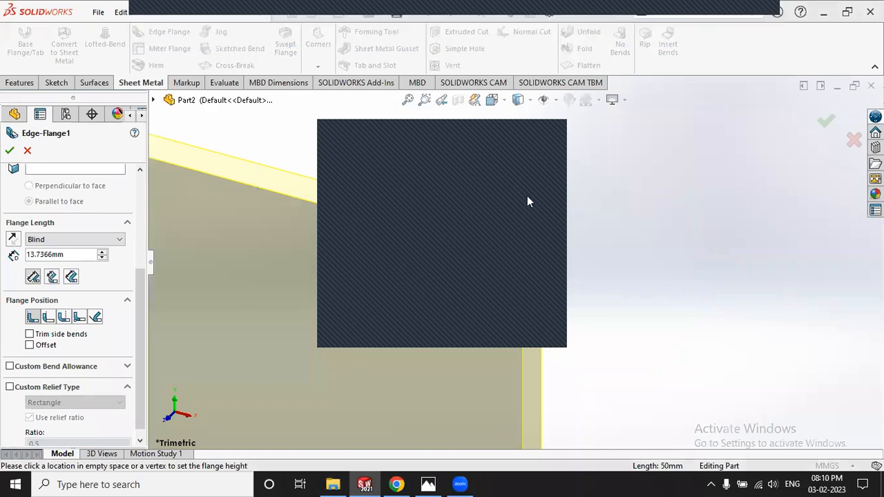
left_click(551, 131)
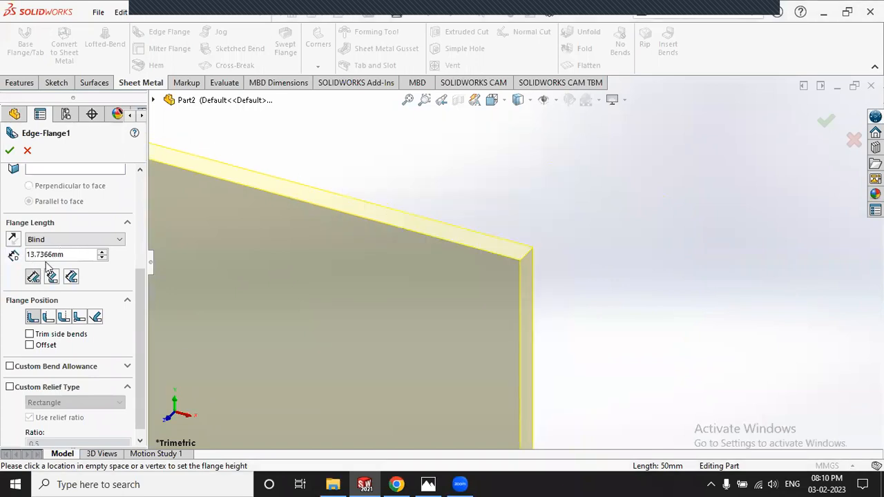
left_click_drag(76, 256, 8, 259)
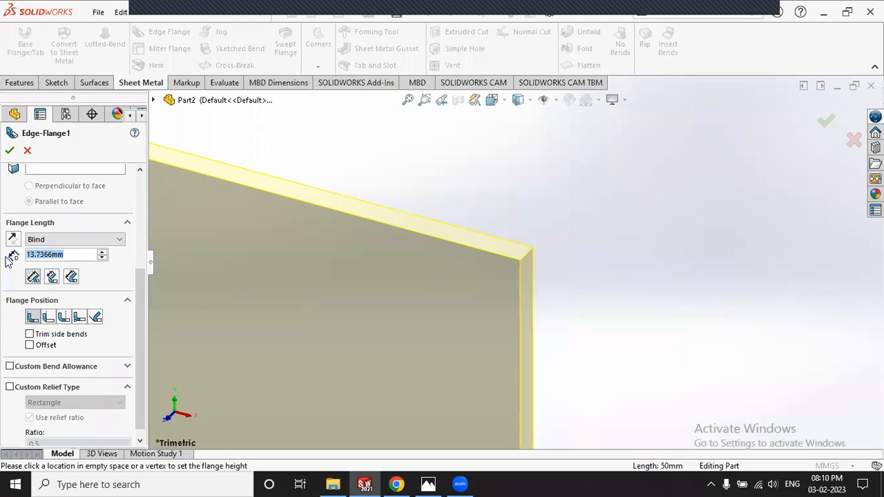
type("20")
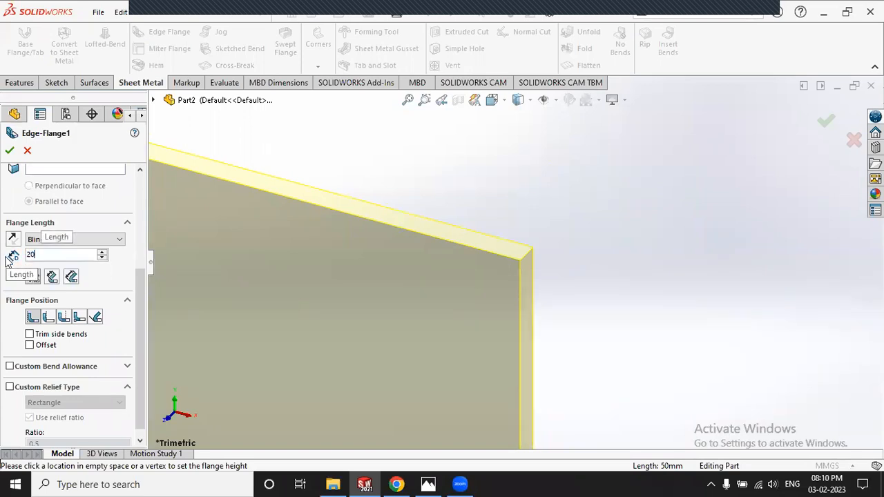
key("Return")
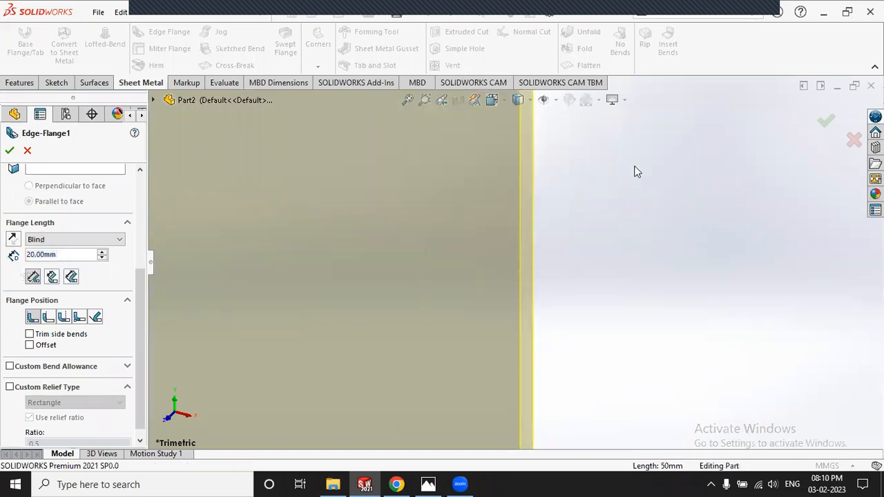
scroll(633, 172, "up", 5)
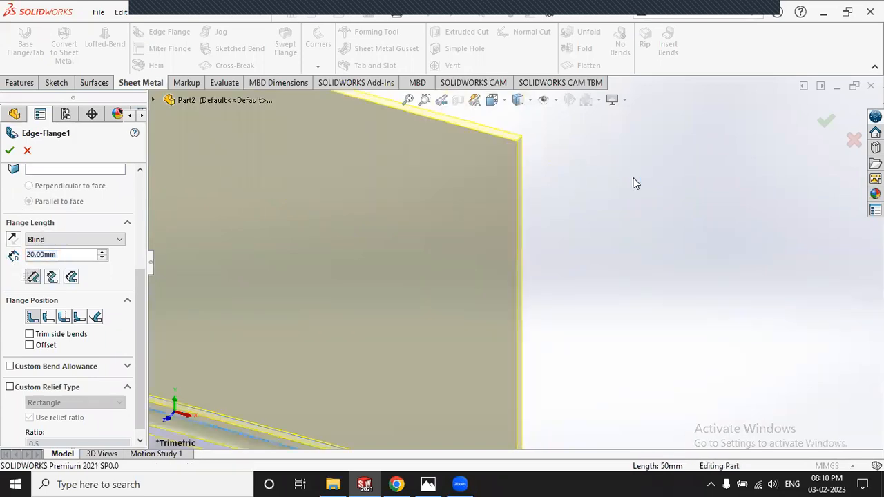
Step: Show Exercise 3.jpg in Photos again to compare against the 20 mm flange
left_click(428, 484)
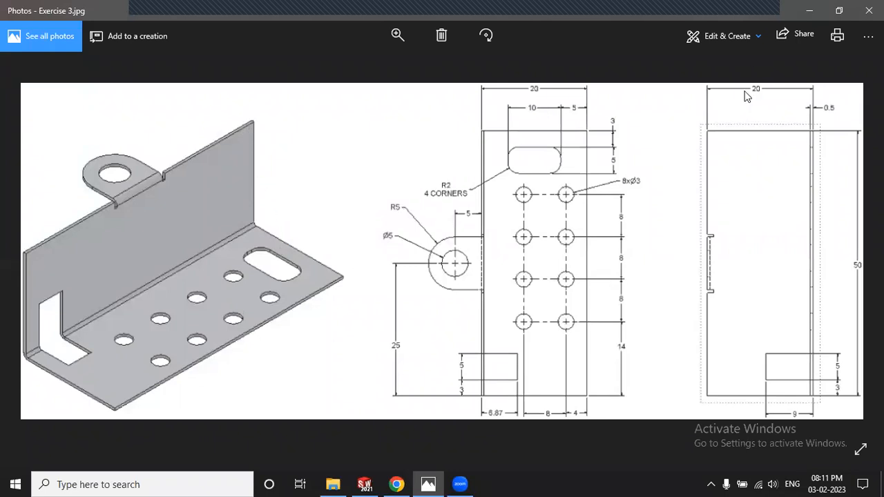
left_click(419, 478)
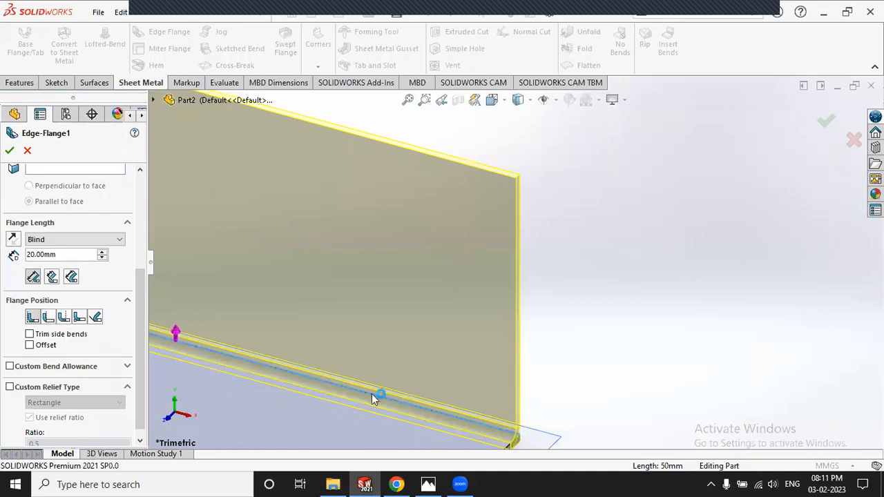
key("alt+Tab")
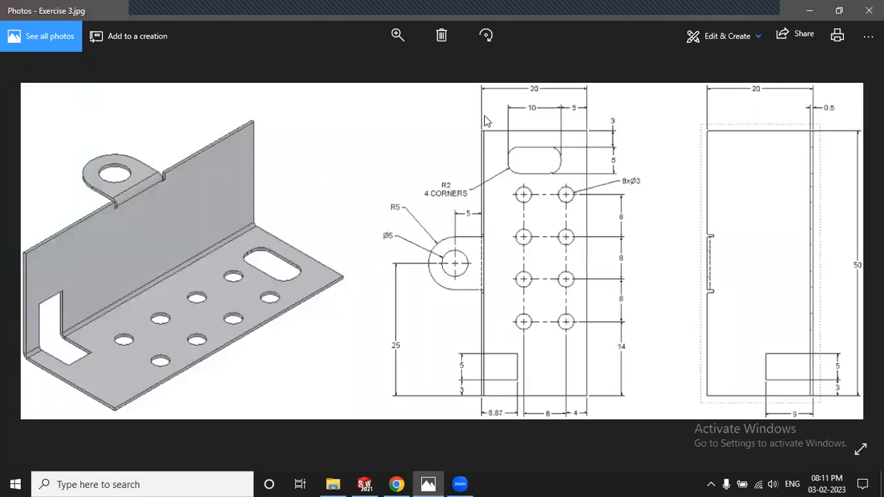
scroll(492, 127, "down", 1)
scroll(485, 134, "up", 1)
left_click(435, 484)
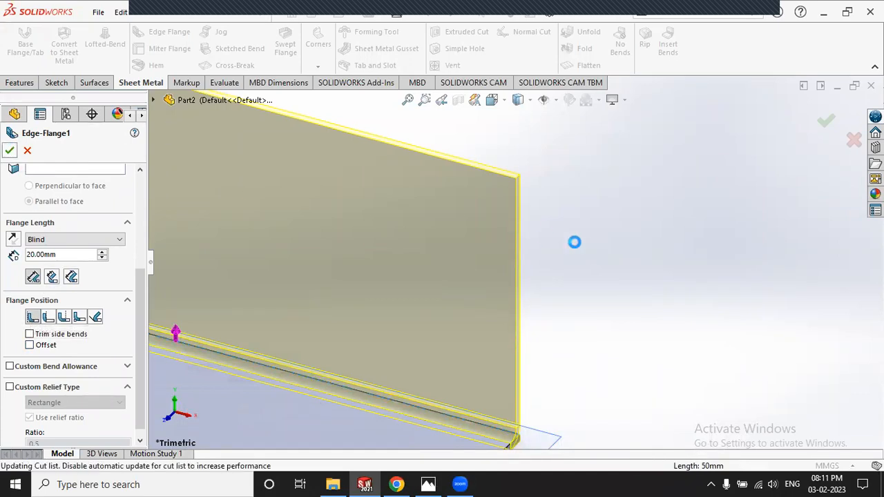
Step: Accept the 20 mm edge flange, fit the part to the view, and recheck the drawing
key("Return")
key("f")
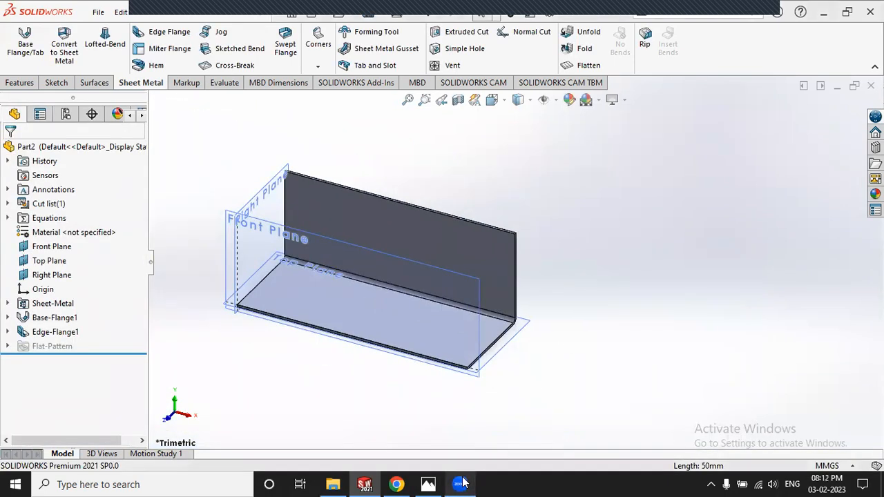
left_click(428, 482)
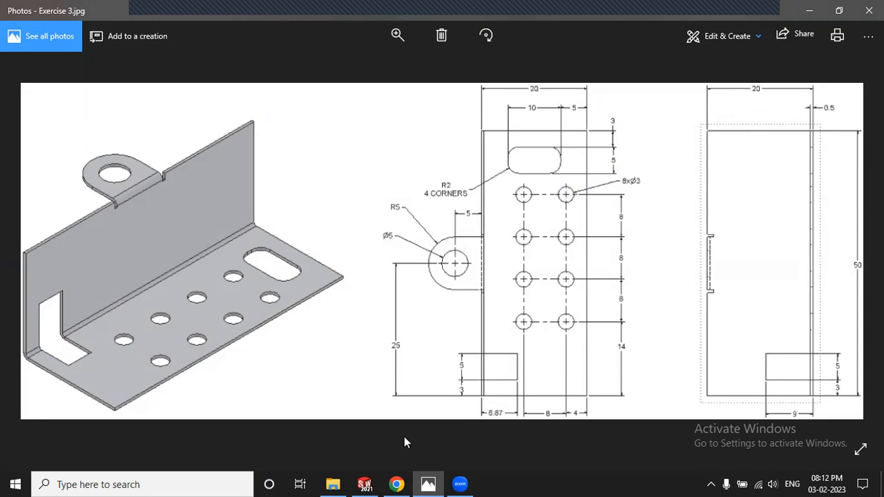
left_click(427, 483)
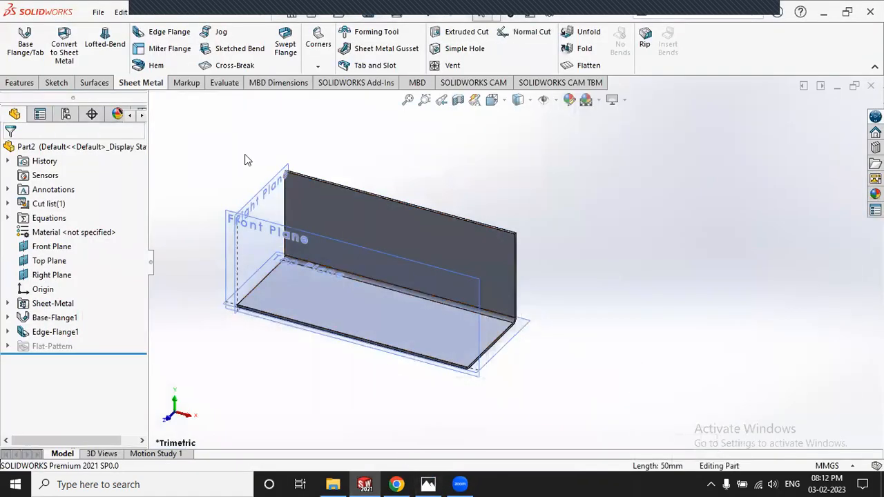
Step: Sketch one small circle near the base flange's lower-left corner, discarding a stray second circle
left_click(50, 83)
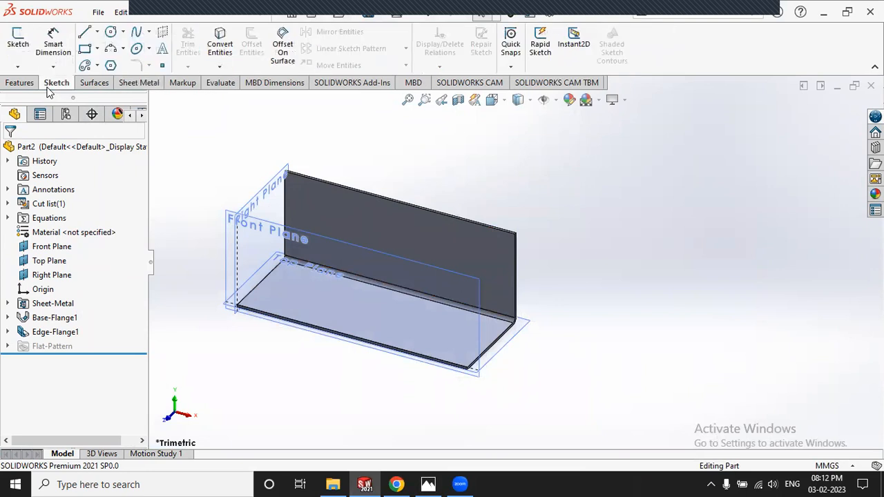
left_click(18, 43)
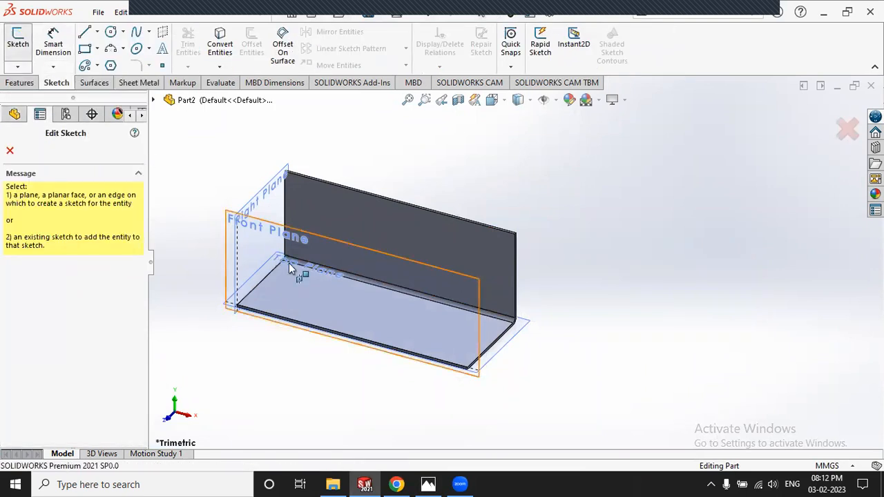
left_click(315, 290)
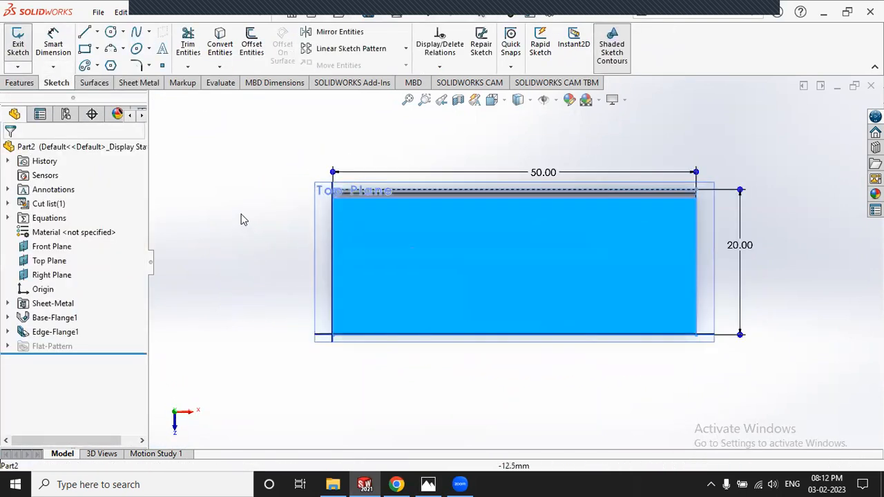
left_click(111, 32)
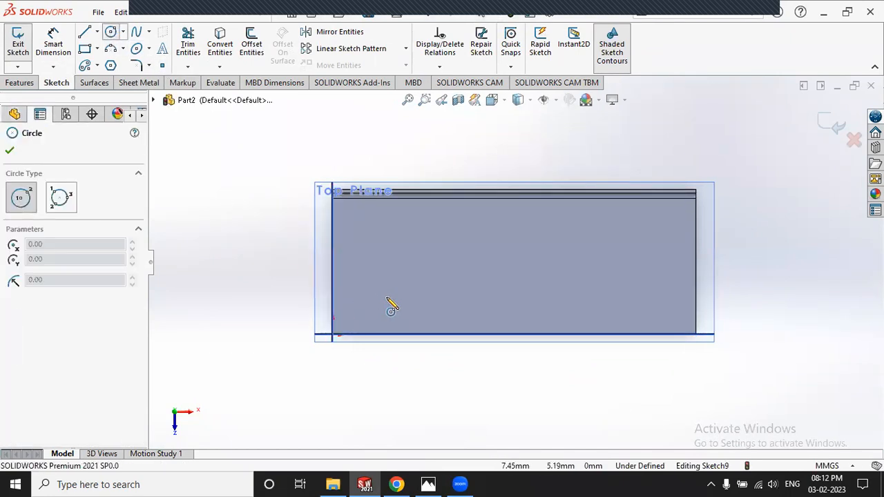
left_click(386, 298)
left_click(394, 310)
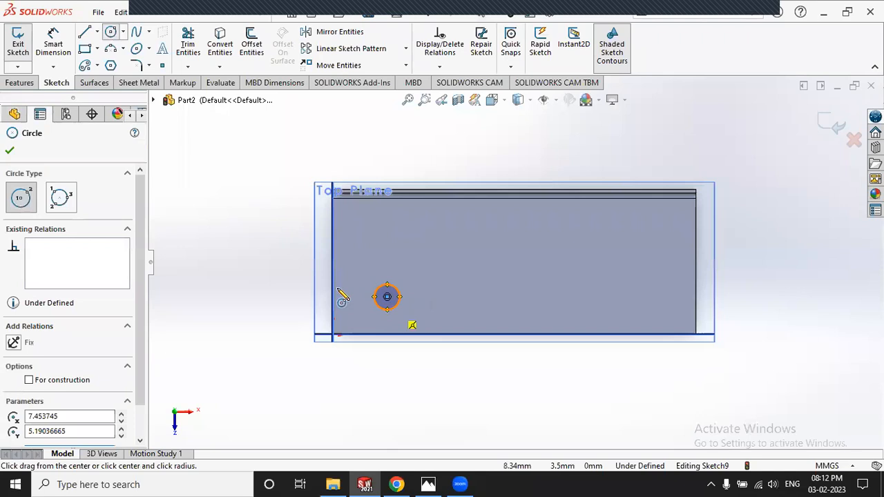
left_click(450, 298)
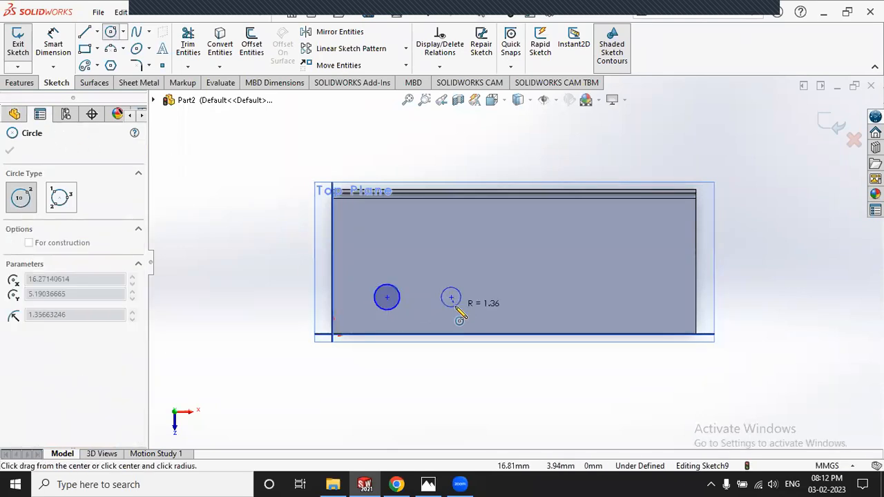
left_click(114, 35)
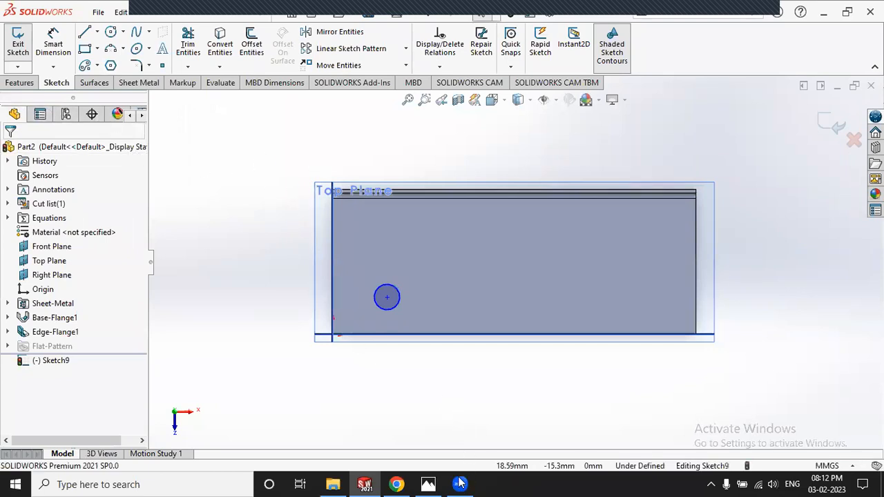
left_click(428, 484)
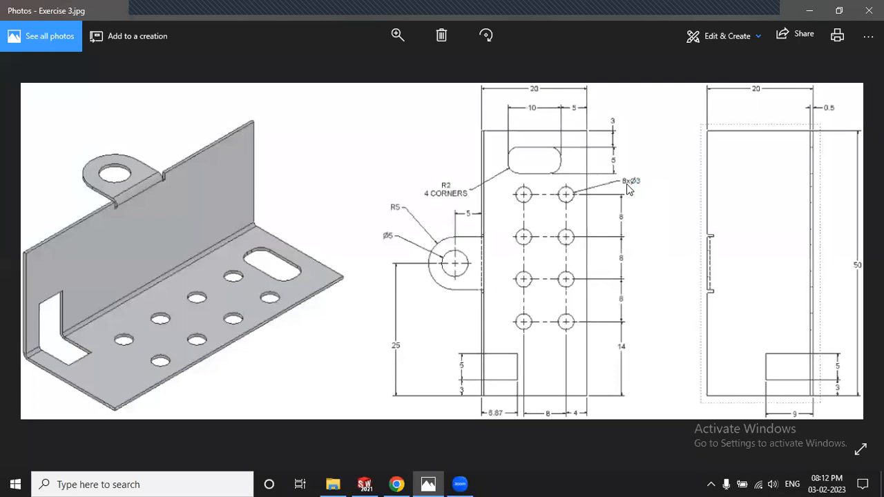
Step: Return from the Exercise 3 drawing to Sketch9's circle in SOLIDWORKS
left_click(435, 482)
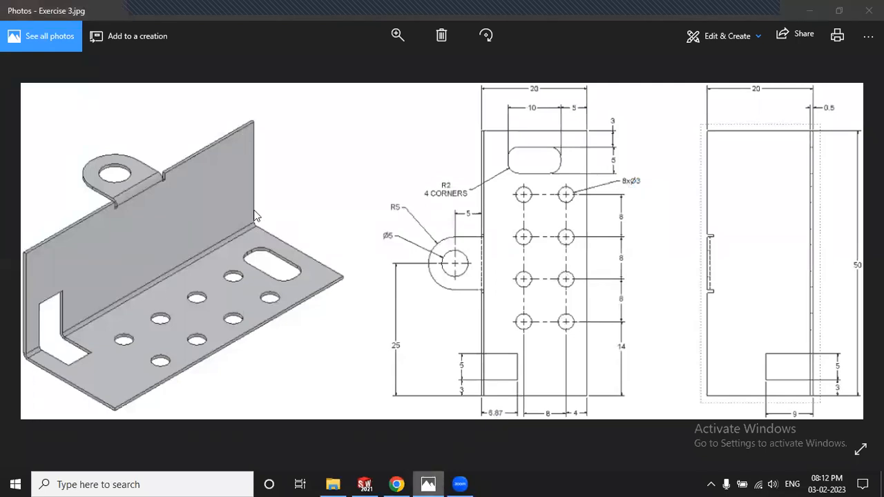
left_click(53, 45)
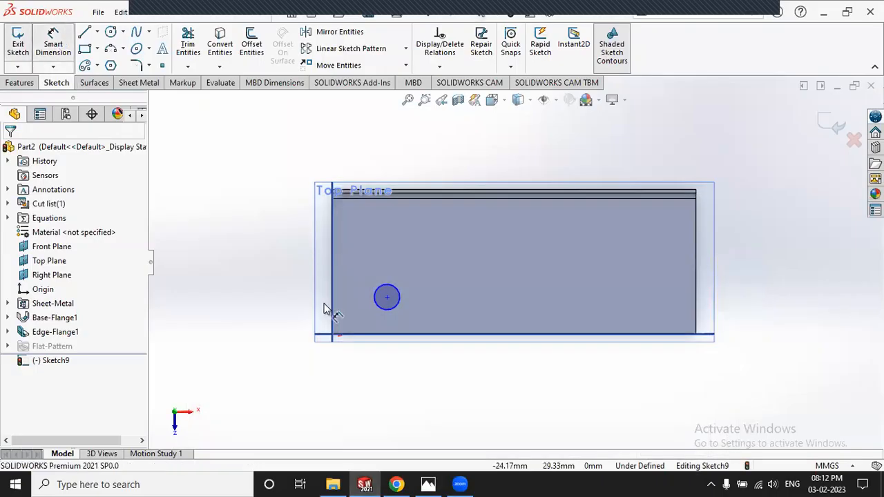
Step: Give the circle a Ø3 mm diameter and nudge it slightly to the right
left_click(388, 308)
left_click(423, 392)
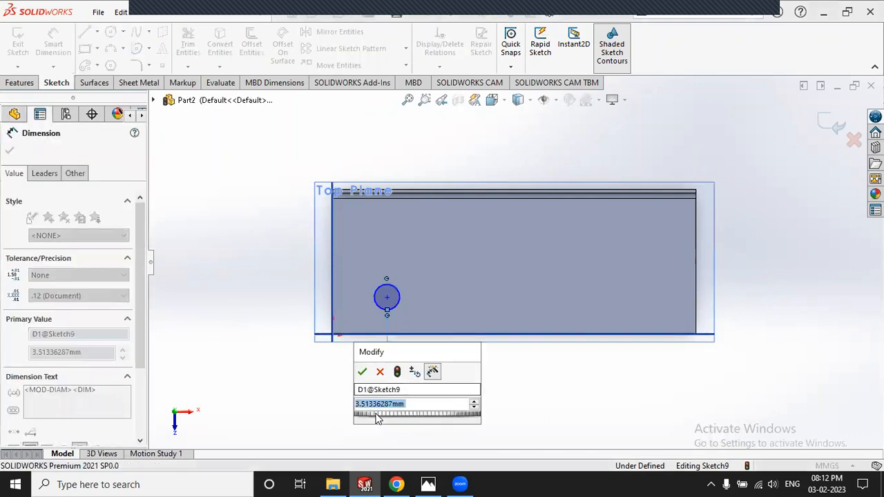
key("Return")
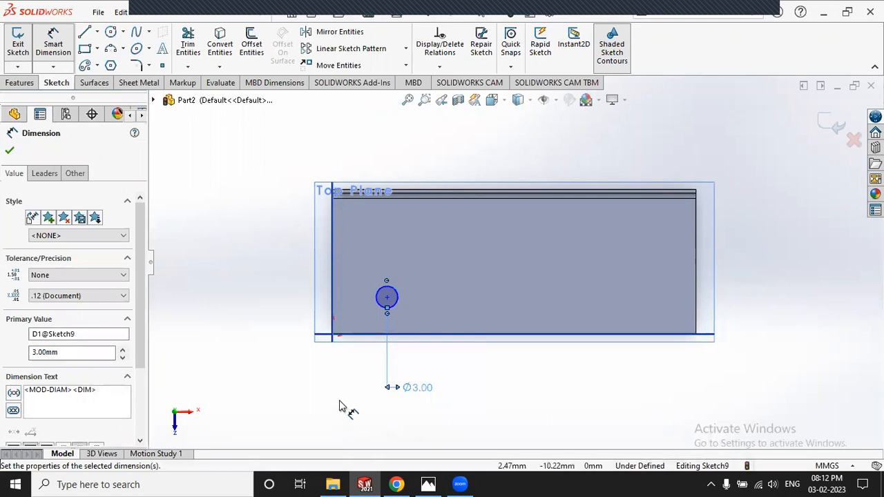
left_click(158, 154)
left_click(53, 48)
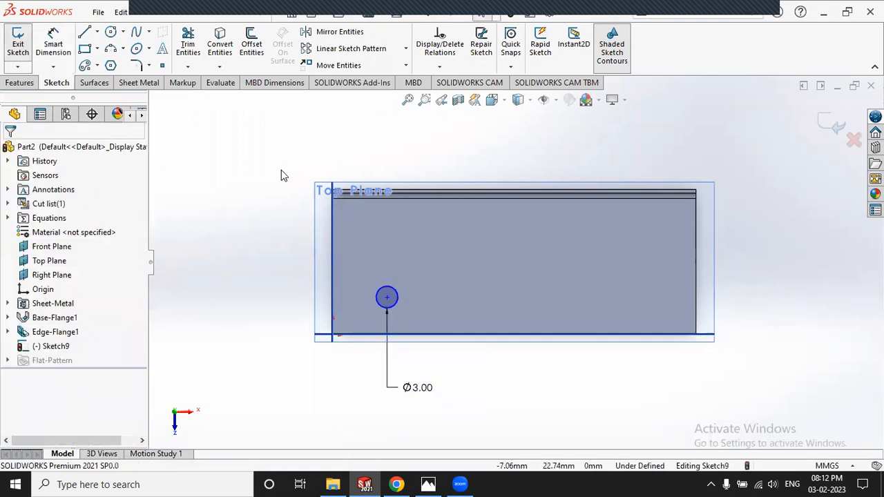
mouse_move(399, 297)
left_mouse_down()
mouse_move(421, 286)
mouse_move(407, 285)
mouse_move(406, 295)
left_mouse_up()
left_click(239, 208)
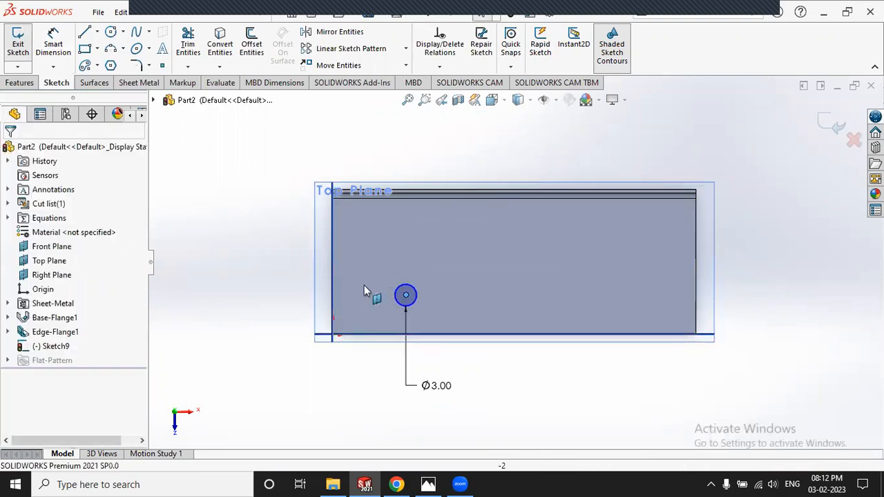
left_click(433, 483)
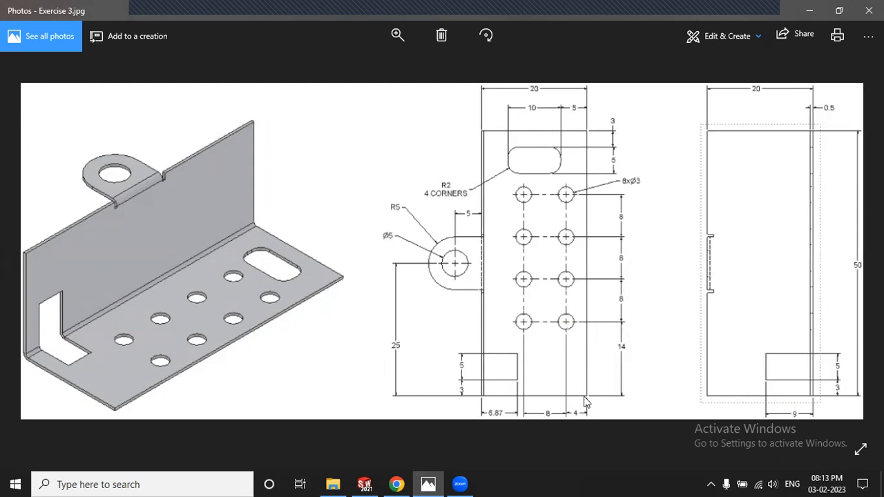
left_click(429, 483)
Step: Dimension the hole centre 14 mm from the flange's left edge
left_click(59, 46)
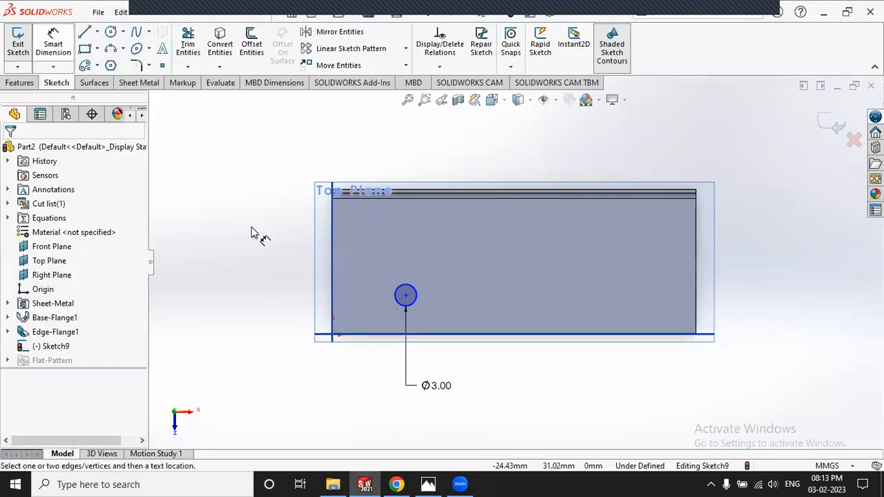
left_click(334, 287)
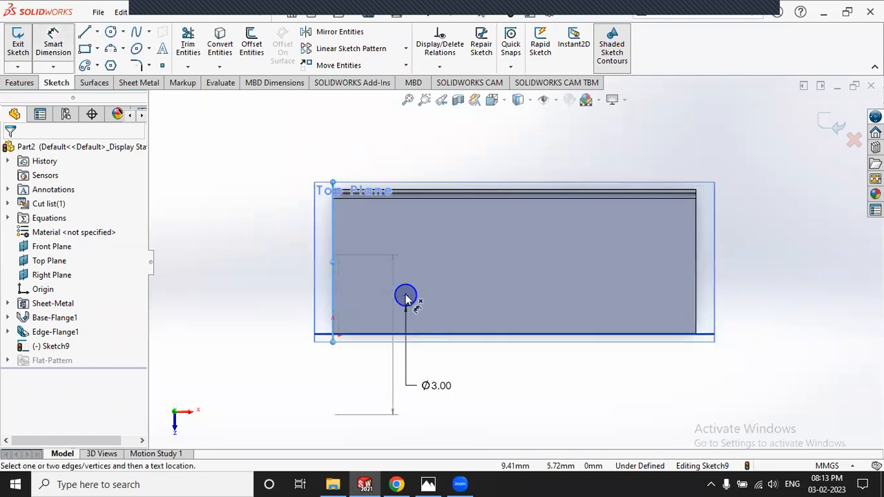
left_click(406, 295)
left_click(367, 378)
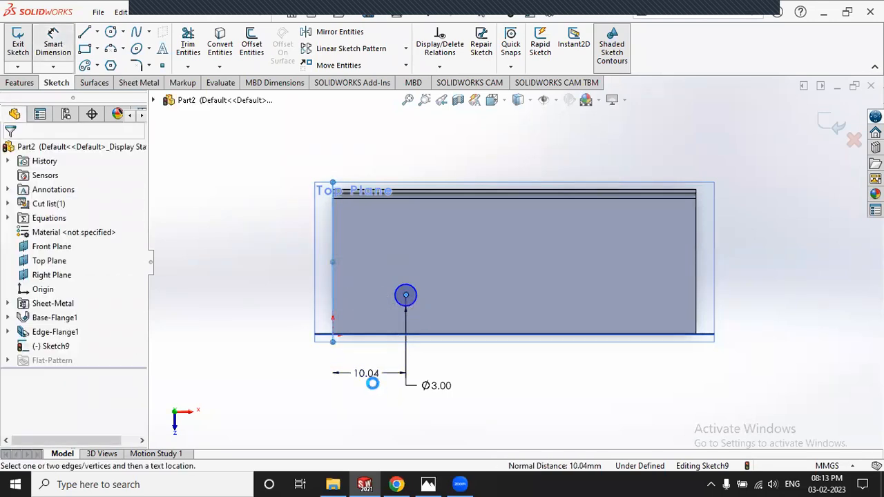
type("14")
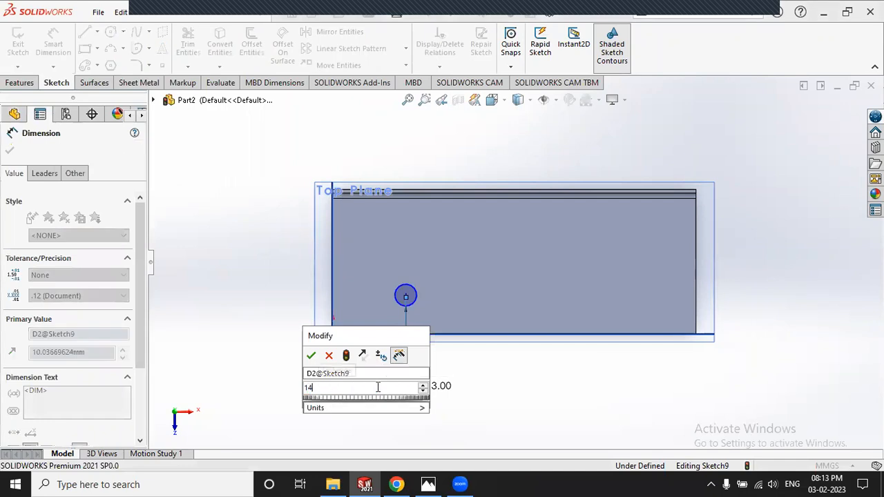
key("Return")
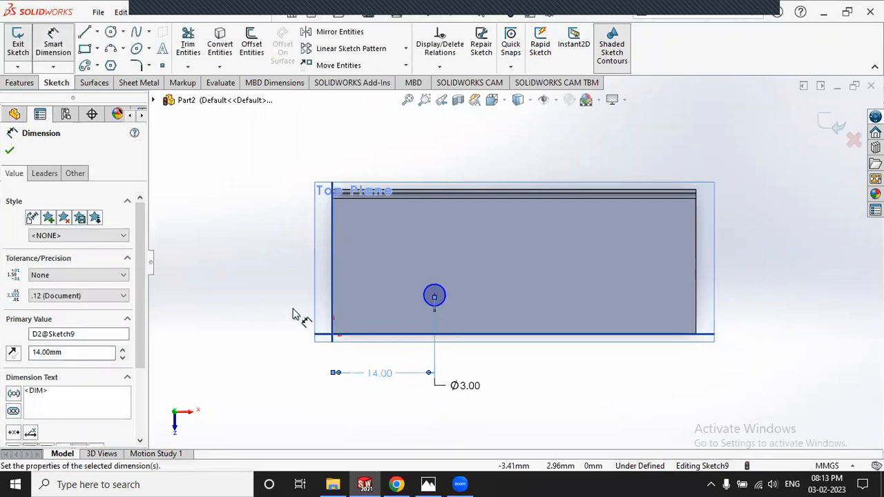
key("Escape")
Step: Dimension the hole centre 4 mm from the bottom edge and exit the sketch
left_click(428, 483)
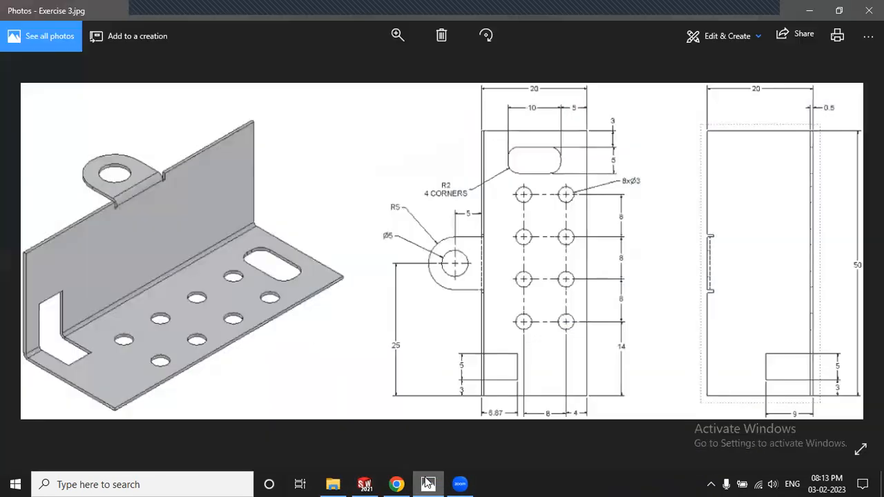
left_click(428, 483)
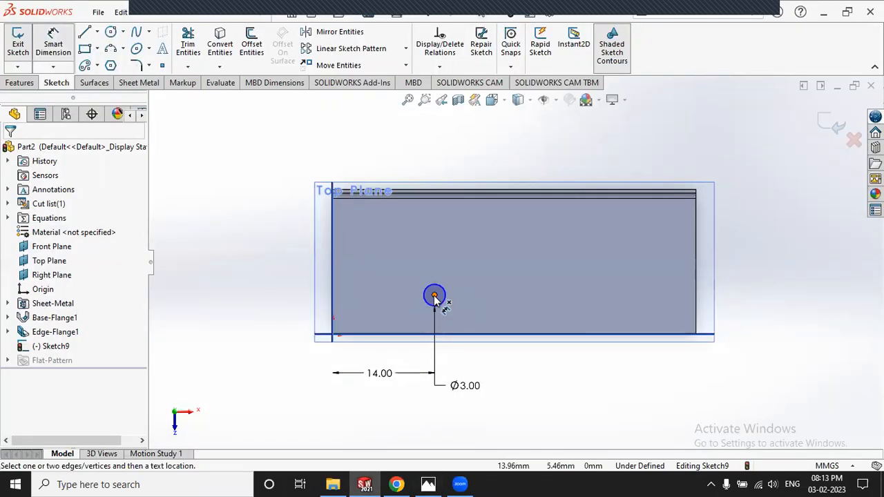
left_click(434, 296)
left_click(415, 336)
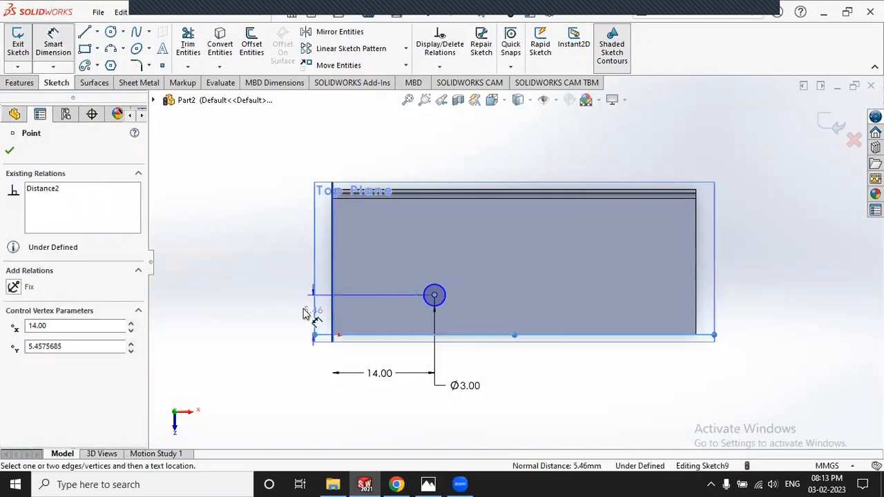
left_click(300, 310)
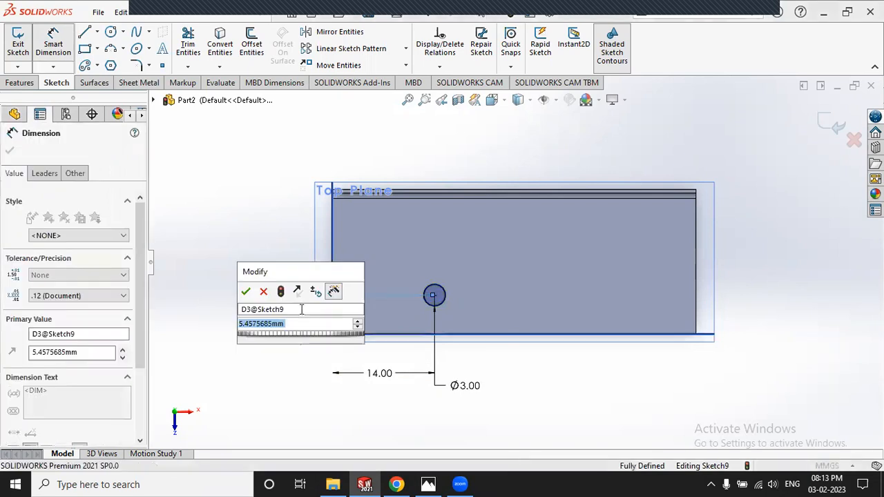
type("4")
key("Return")
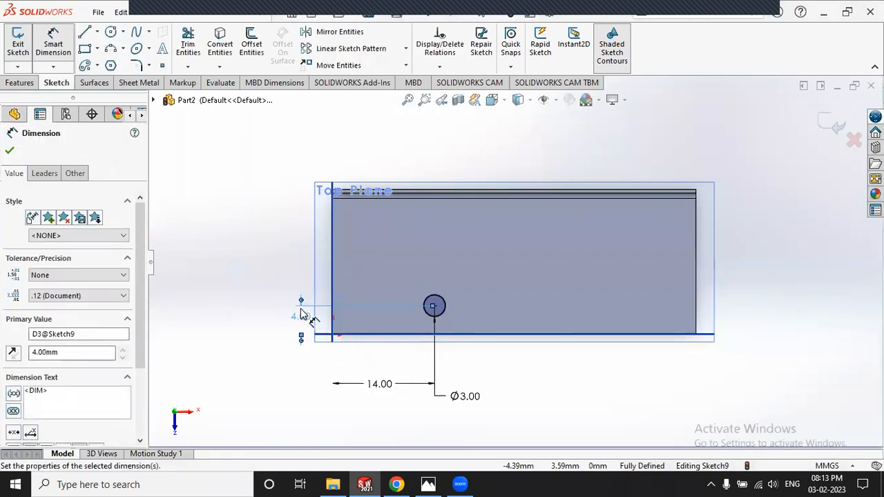
key("Escape")
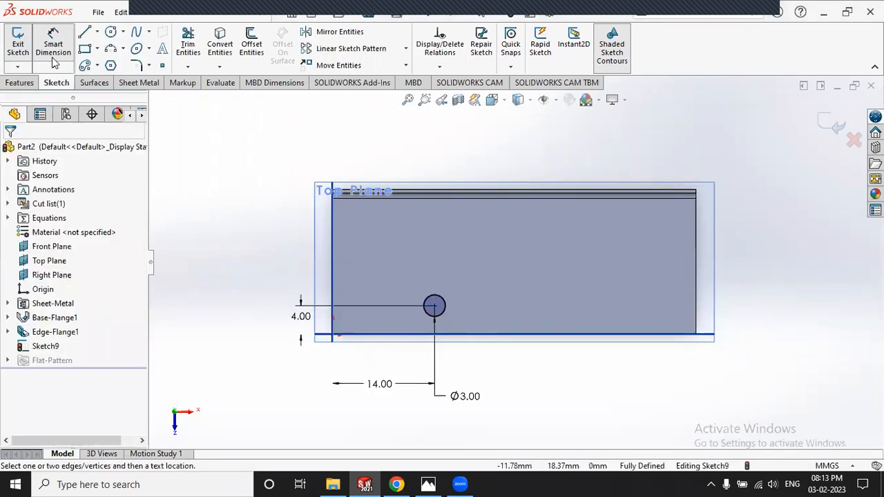
left_click(18, 42)
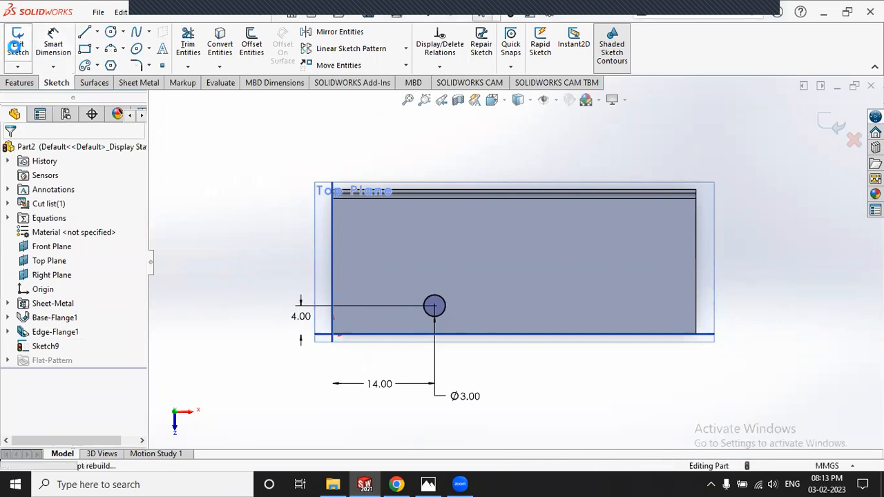
Step: Cut the Ø3 circle sketch 0.50 mm deep as Cut-Extrude1 and orbit to inspect the hole
left_click(21, 83)
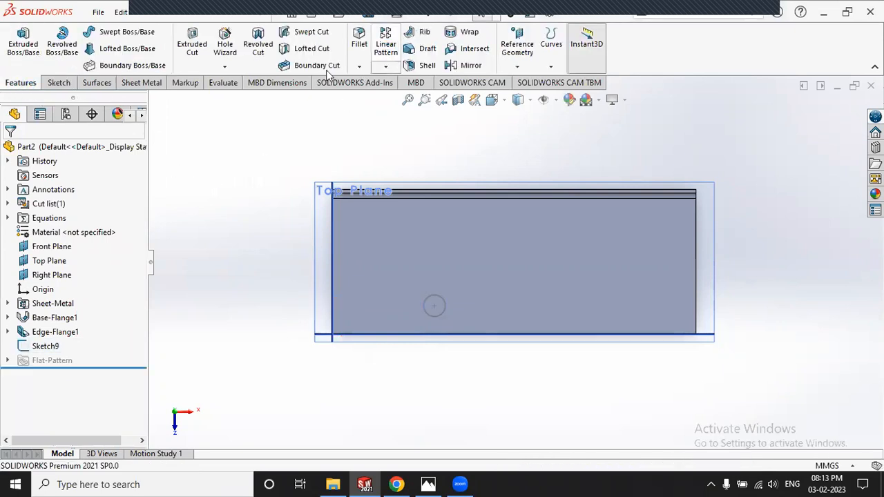
left_click(140, 82)
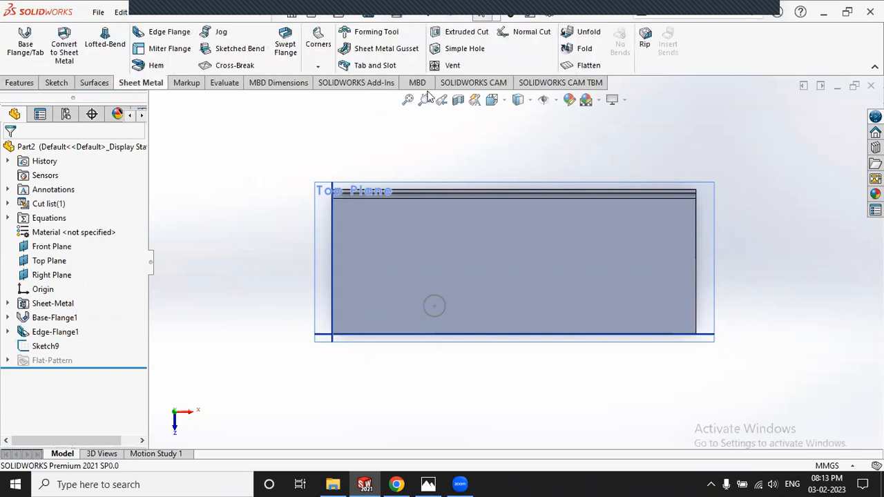
left_click(456, 32)
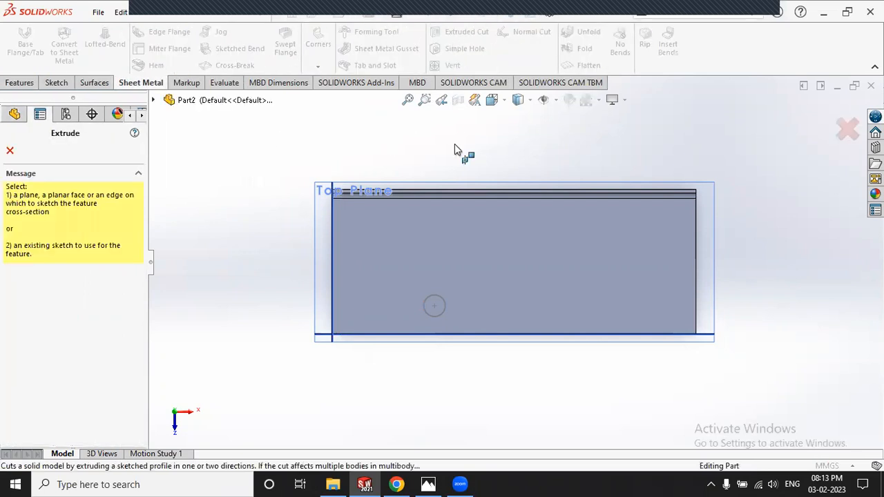
left_click(439, 295)
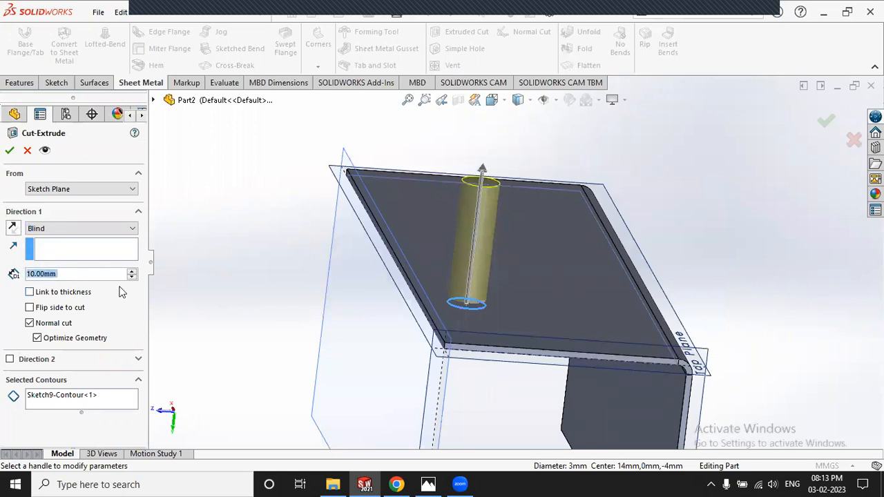
type("0.55")
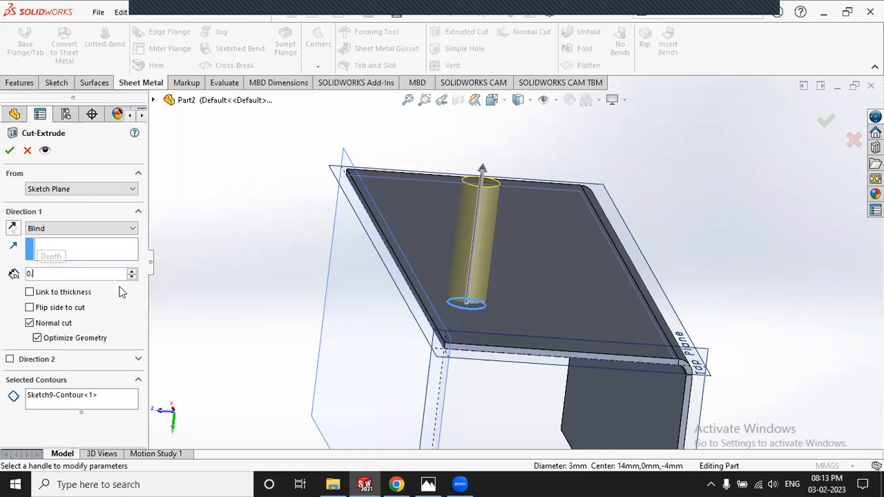
key("BackSpace")
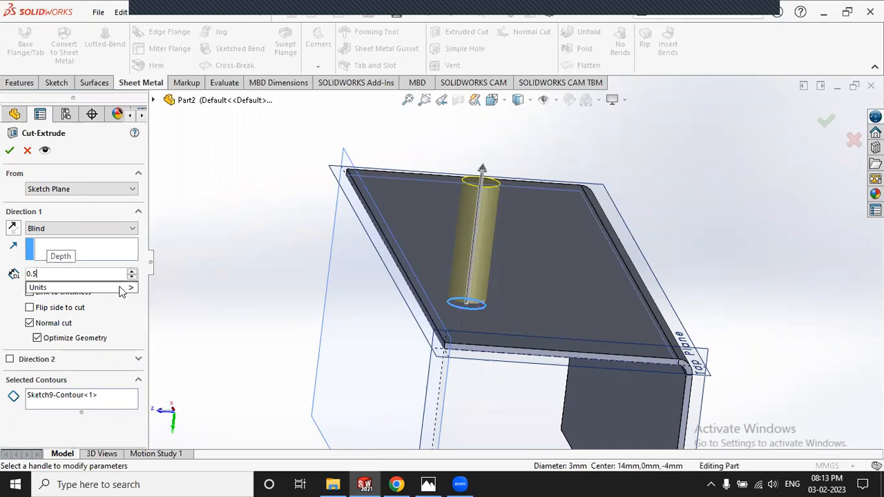
key("Return")
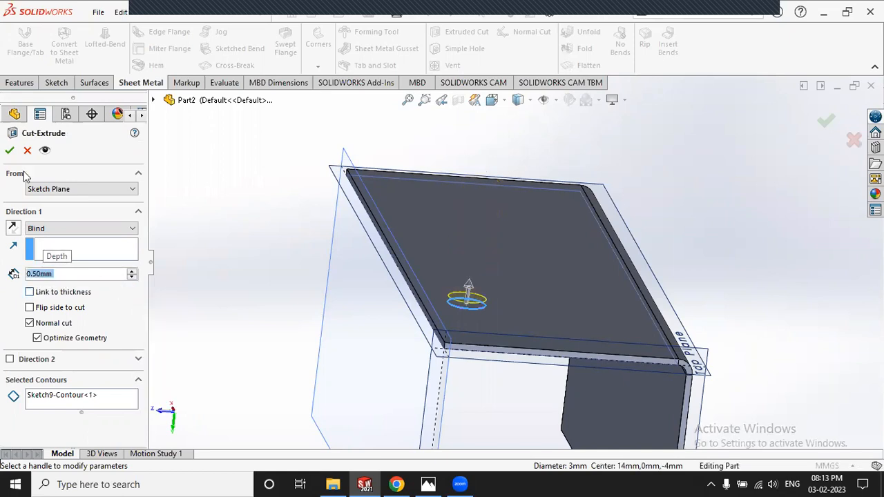
left_click(10, 150)
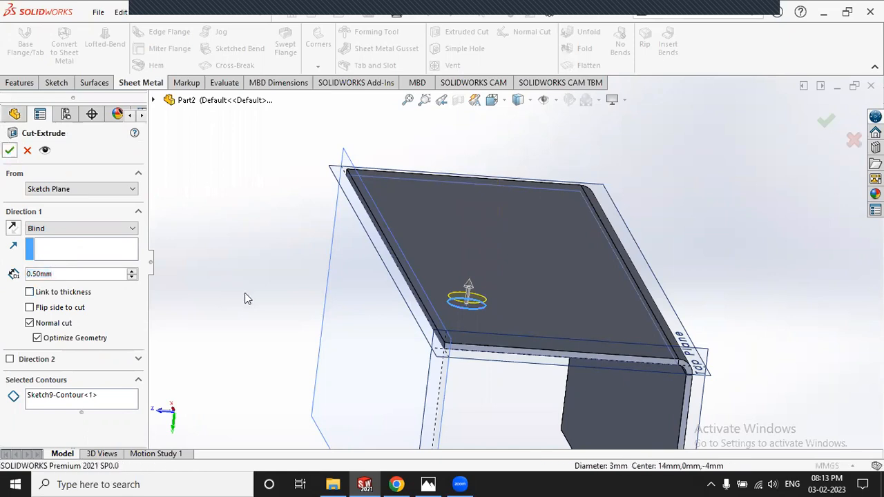
middle_click_drag(290, 280, 516, 221)
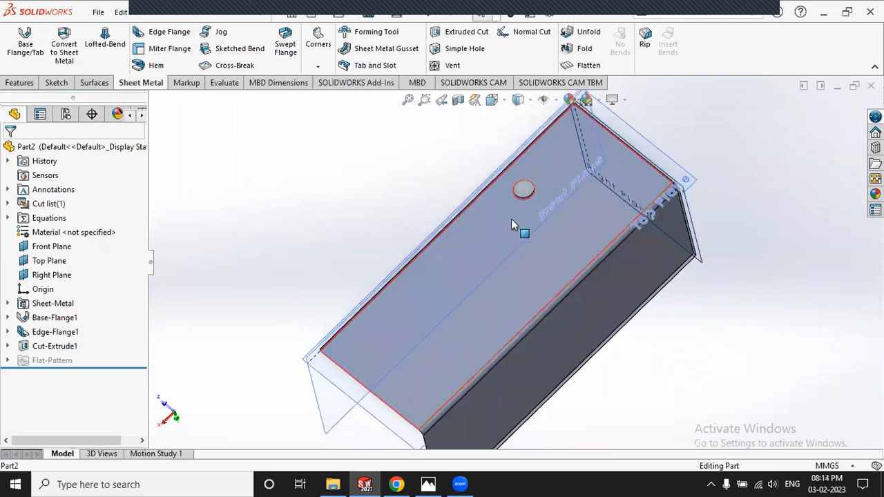
Step: Check the reference drawing, then start a Linear Pattern from the Features tab
scroll(528, 193, "down", 4)
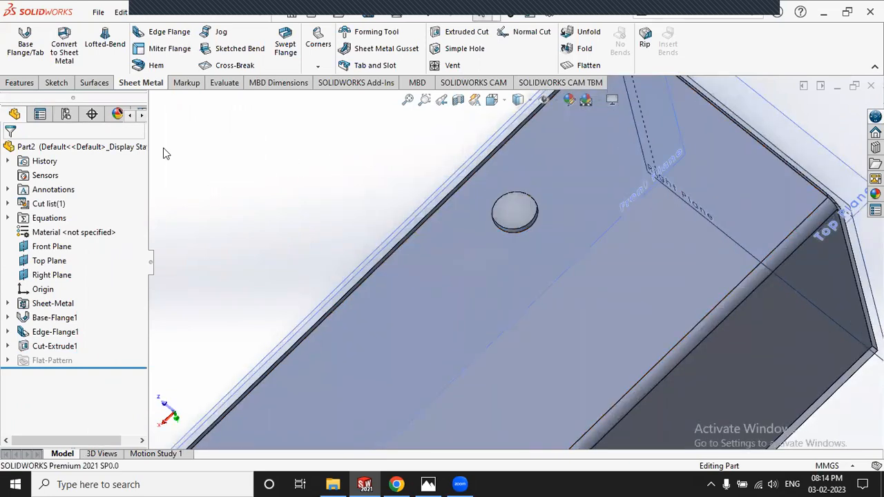
left_click(20, 83)
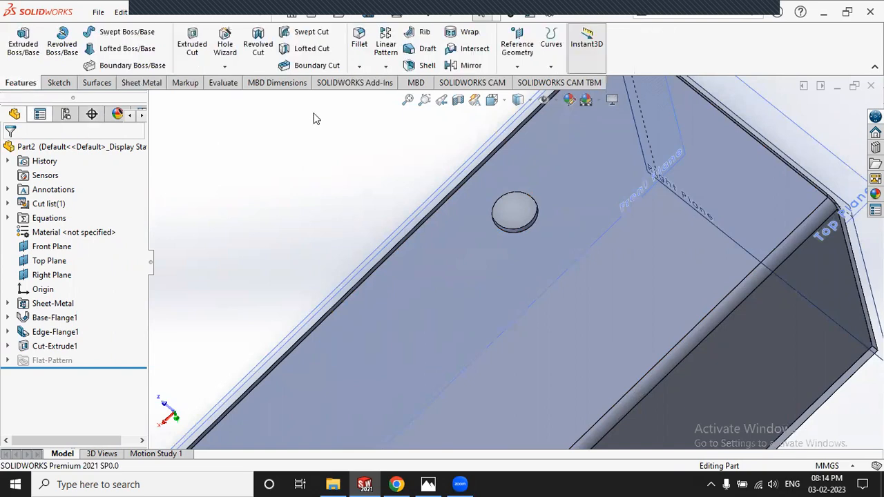
left_click(385, 66)
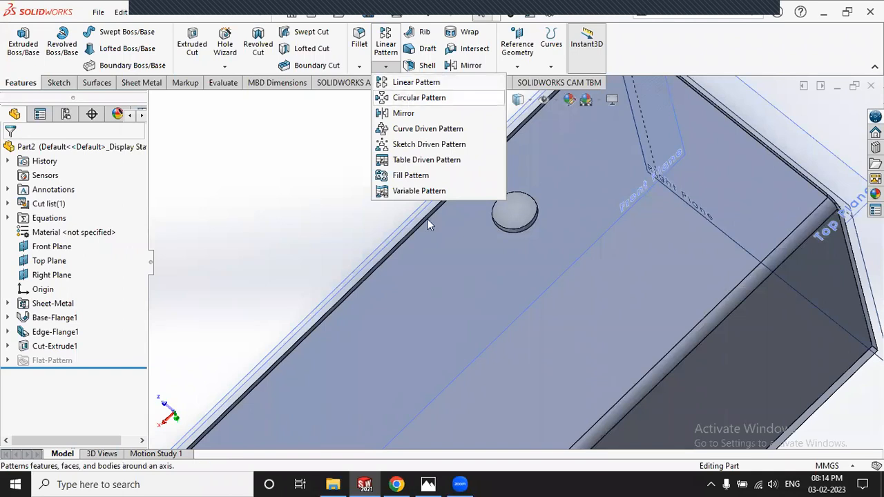
left_click(428, 484)
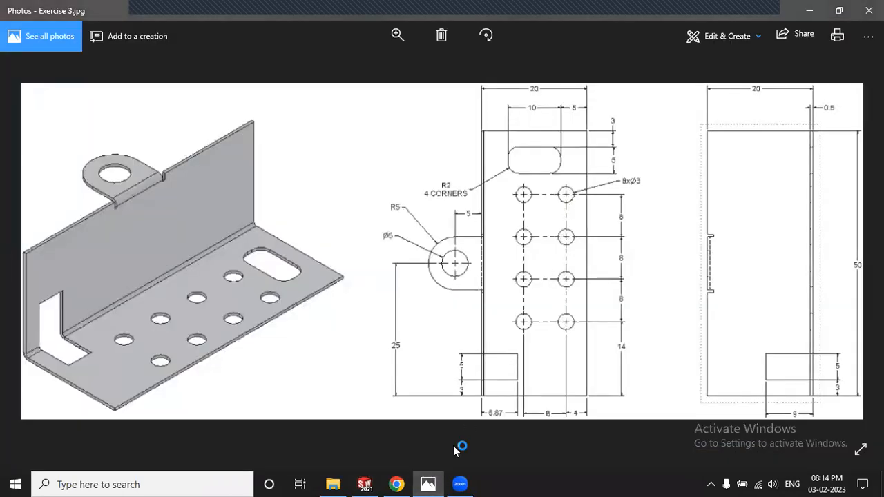
left_click(428, 484)
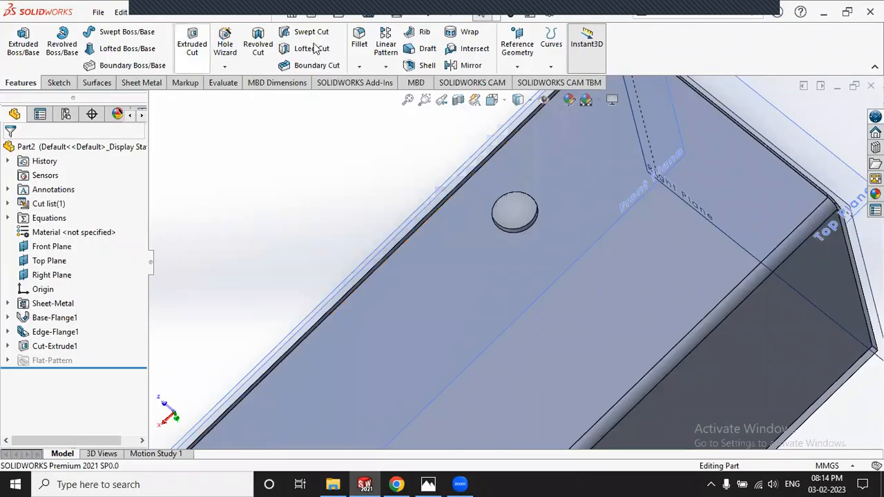
left_click(388, 48)
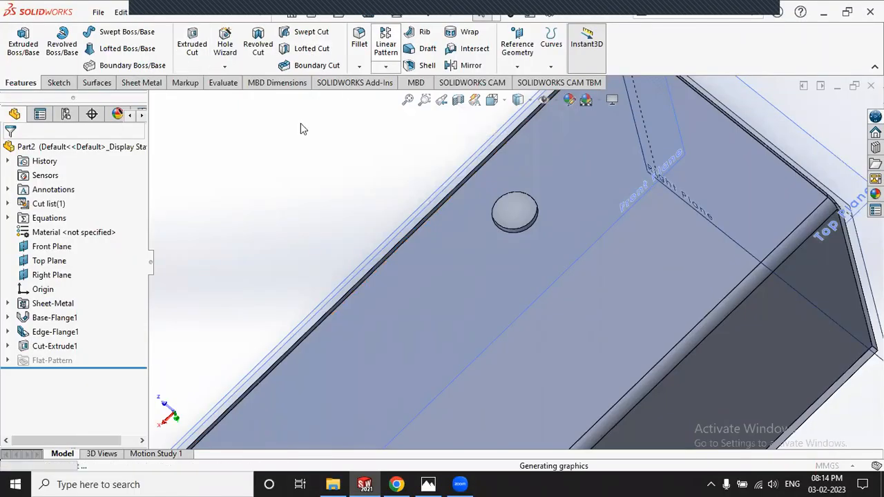
Step: Pick Cut-Extrude1 as the feature to pattern and the flange's long edge as Direction 1
left_click(51, 433)
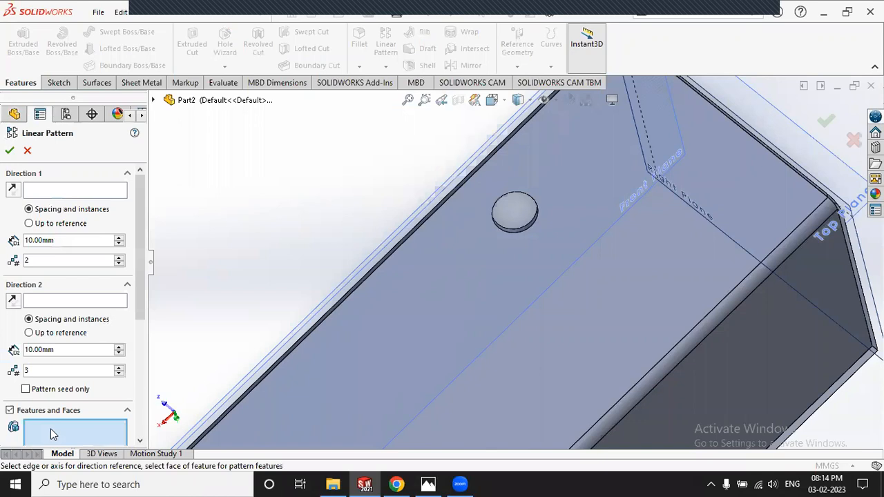
scroll(540, 269, "down", 8)
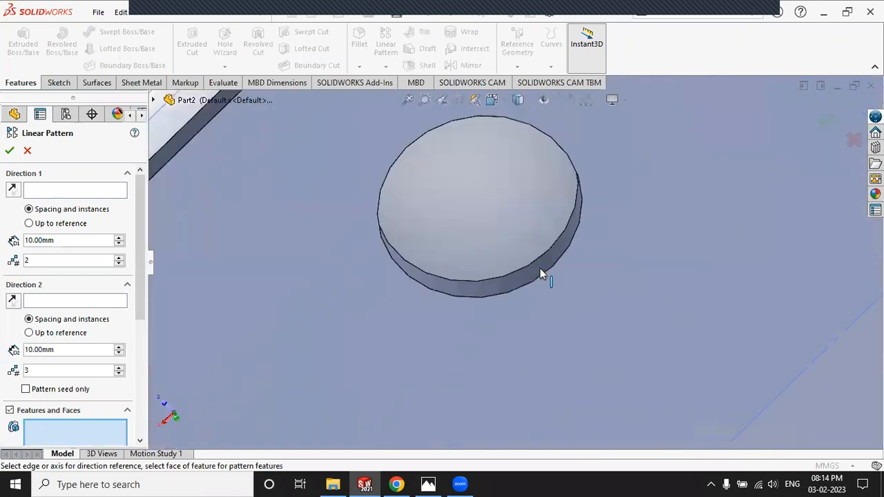
left_click(544, 268)
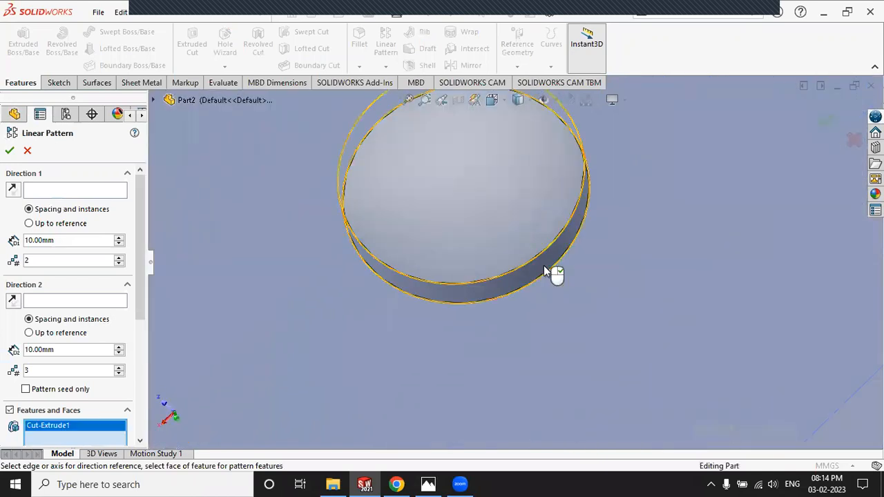
scroll(544, 264, "up", 8)
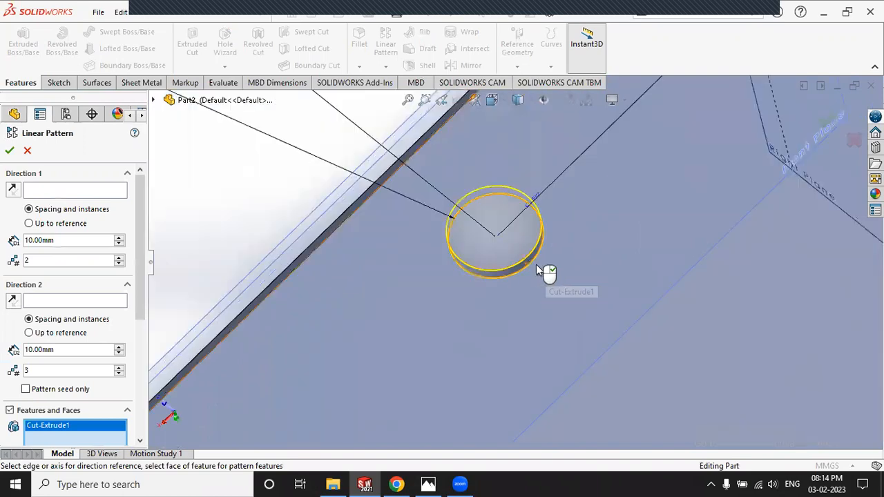
left_click(55, 196)
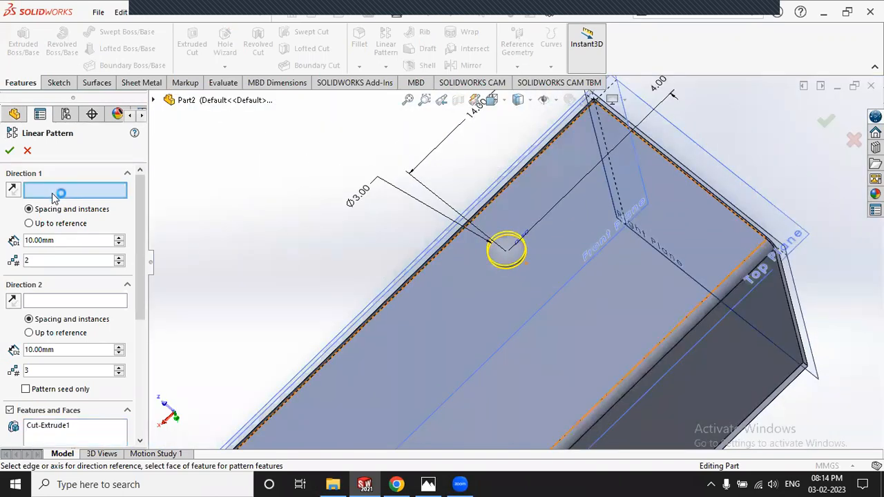
scroll(542, 252, "up", 6)
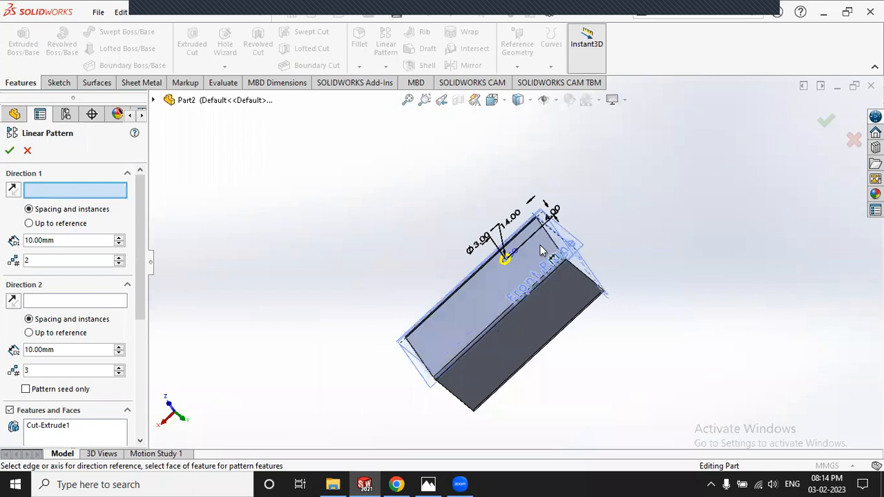
middle_click_drag(542, 252, 459, 380)
middle_click_drag(449, 305, 476, 228)
middle_click_drag(438, 280, 338, 257)
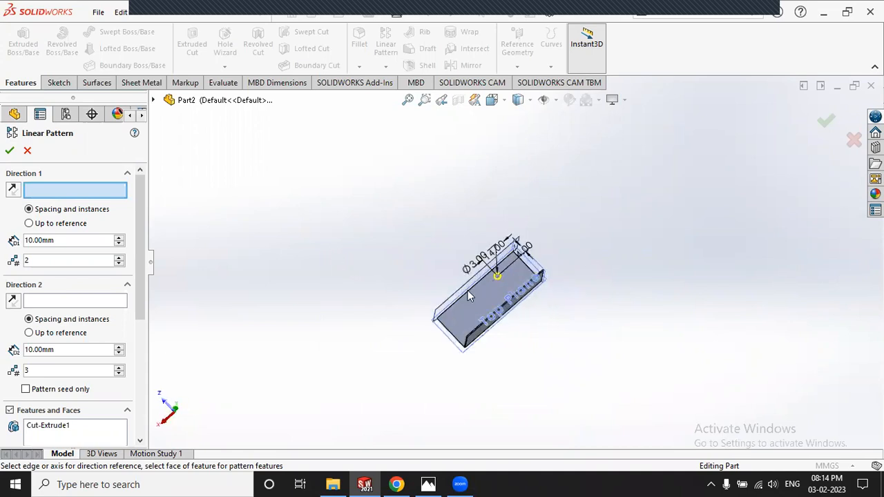
scroll(468, 290, "down", 10)
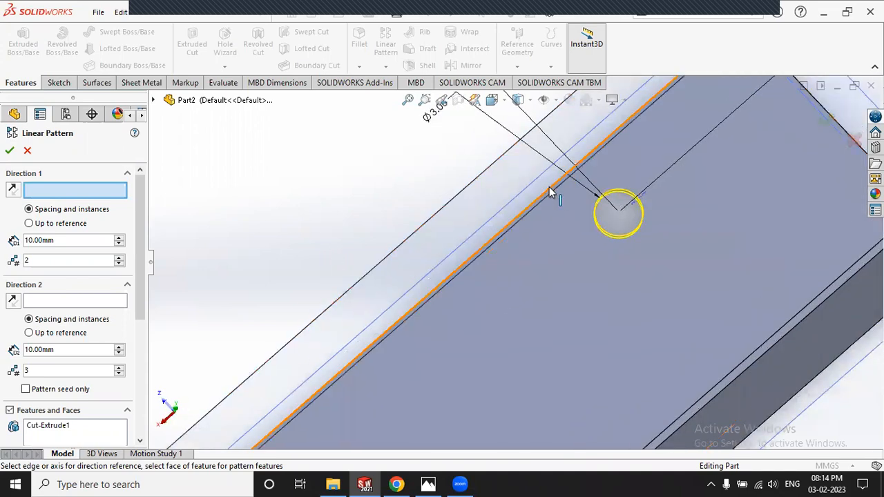
left_click(550, 192)
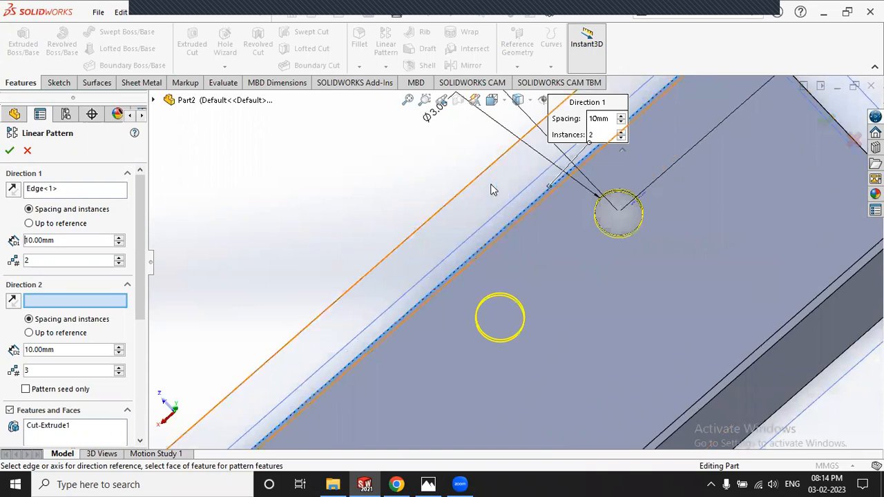
Step: Set Direction 1 to 4 hole instances spaced 8 mm apart, per the drawing
scroll(501, 227, "up", 10)
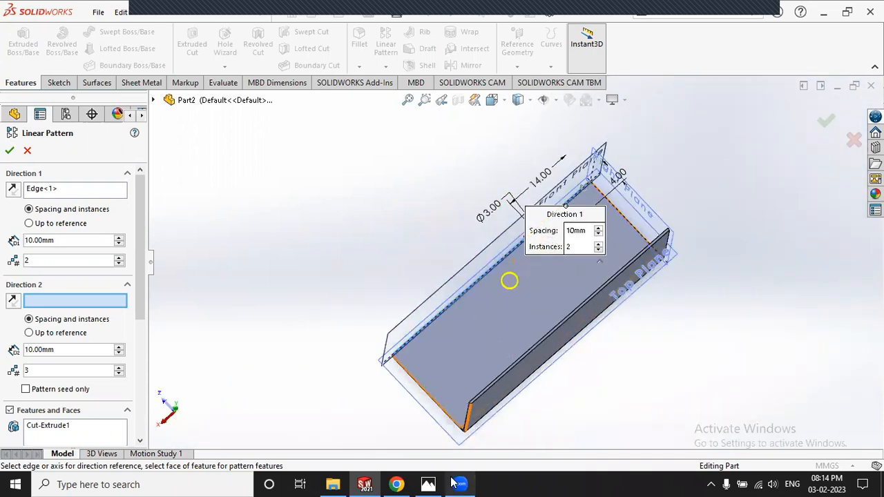
left_click(428, 484)
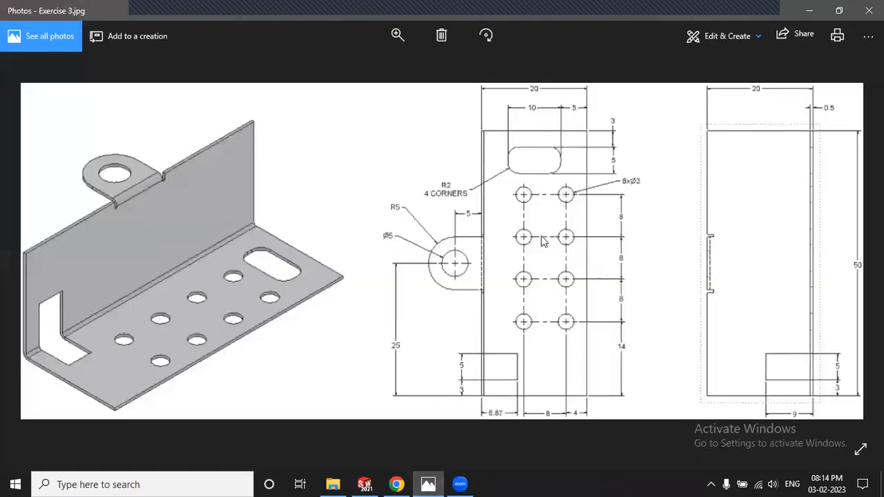
left_click(428, 483)
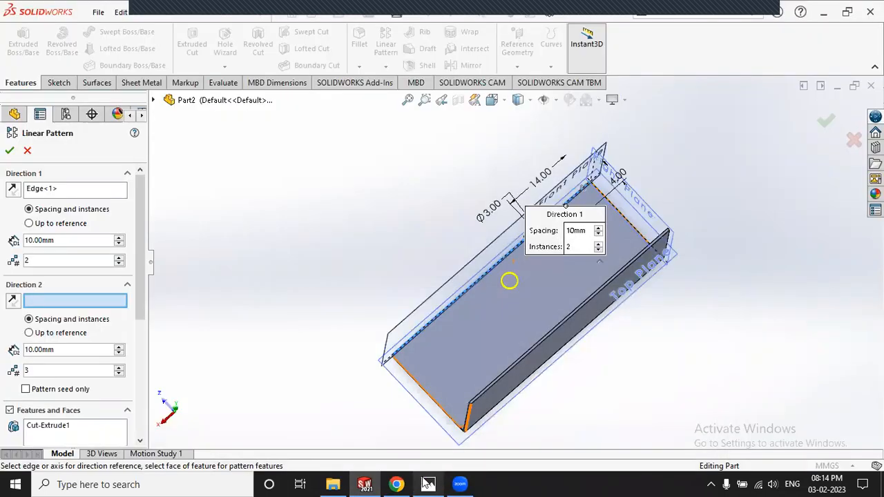
left_click(121, 257)
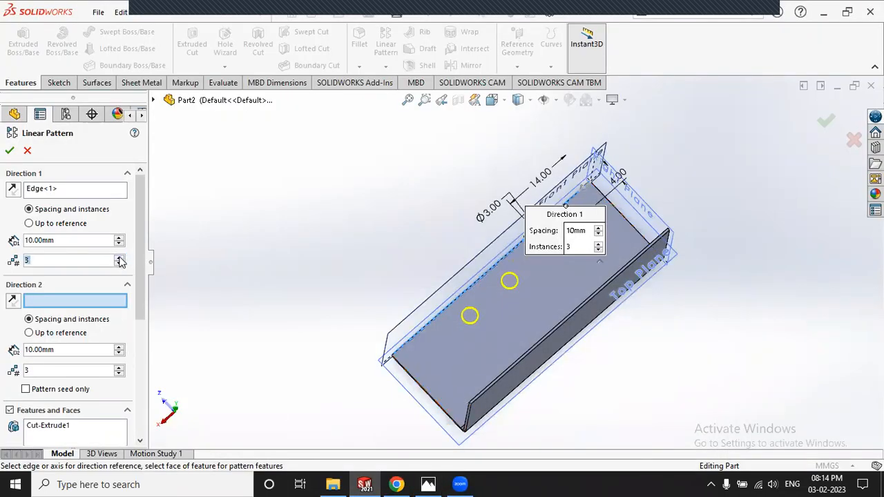
left_click(428, 484)
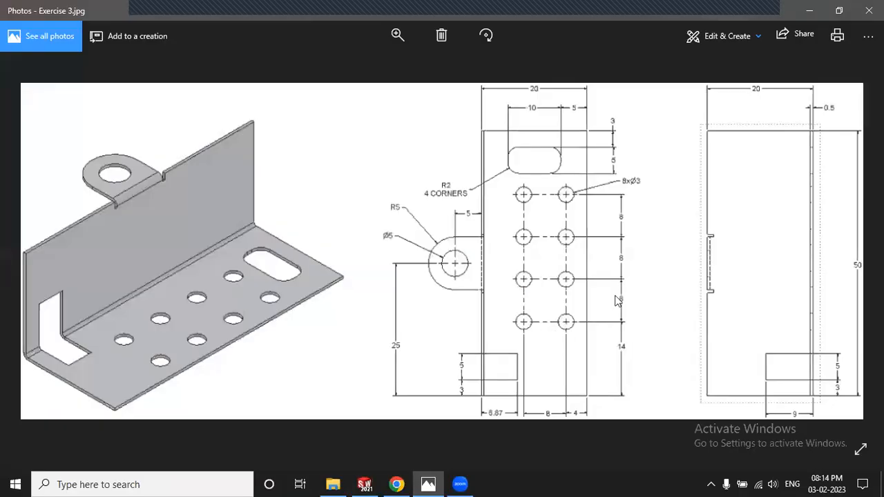
left_click(428, 484)
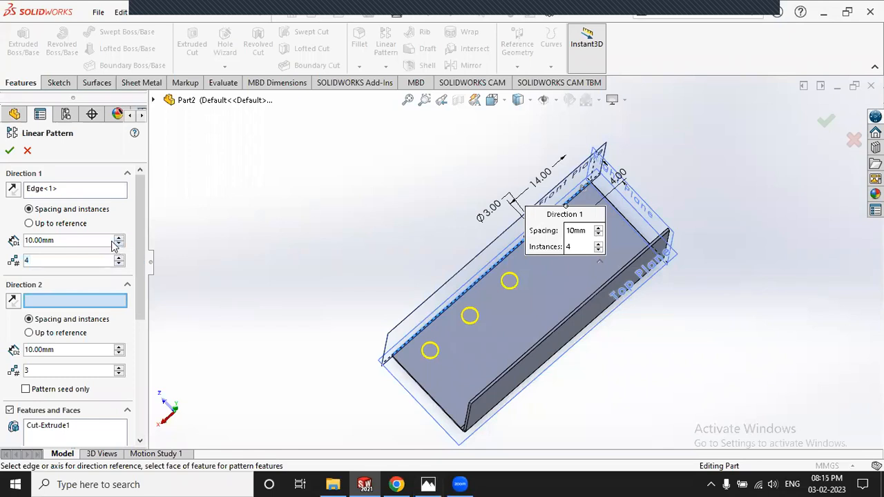
left_click_drag(70, 240, 11, 240)
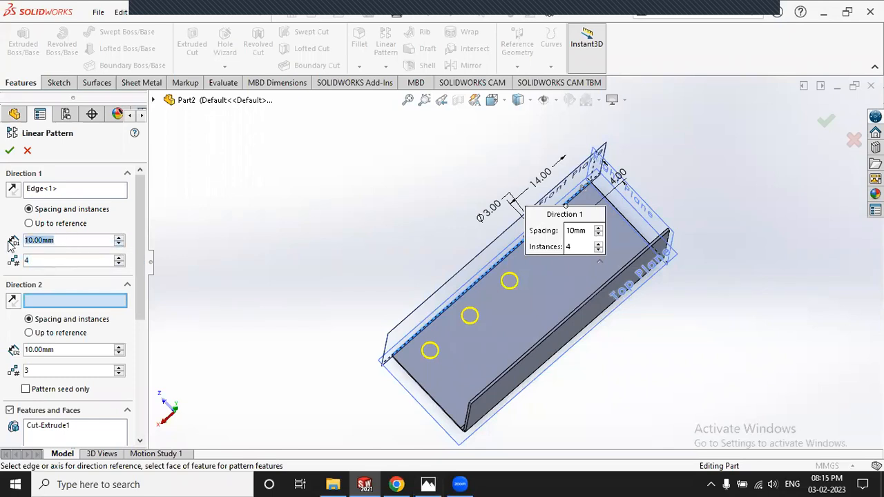
type("8")
key("Return")
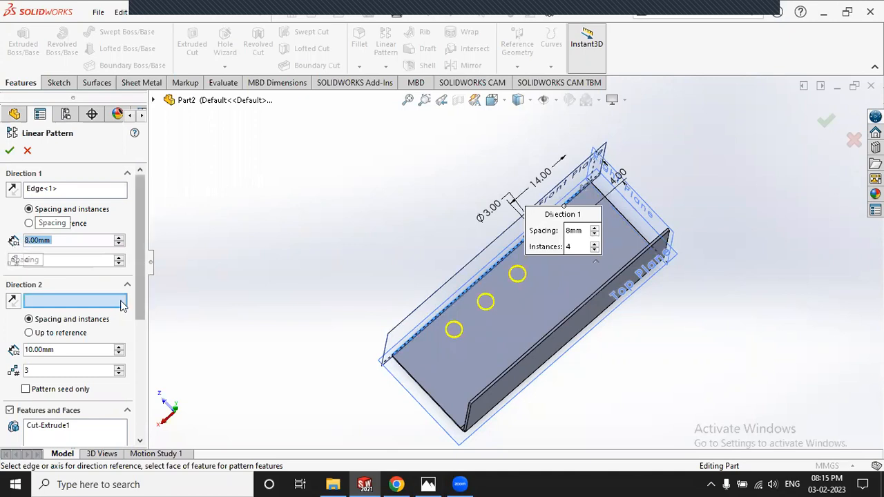
scroll(694, 159, "down", 3)
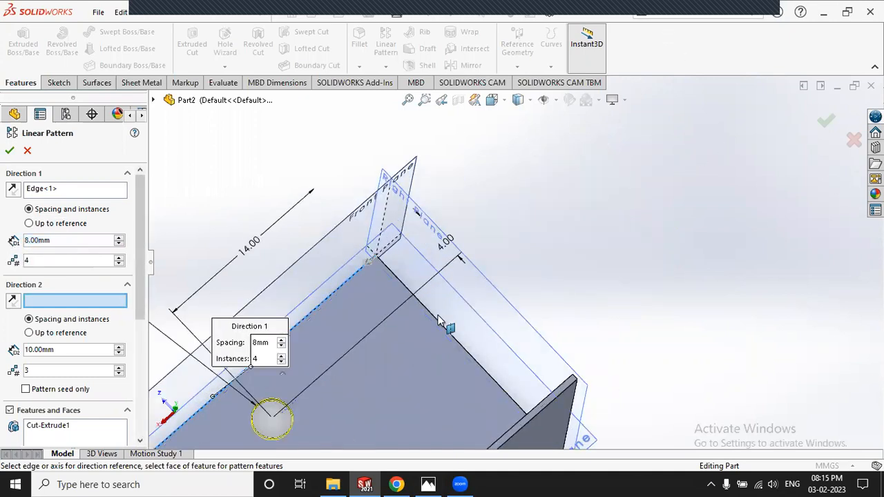
Step: Add Direction 2 along Edge<2> with 2 instances at 8 mm and confirm the pattern
left_click(445, 330)
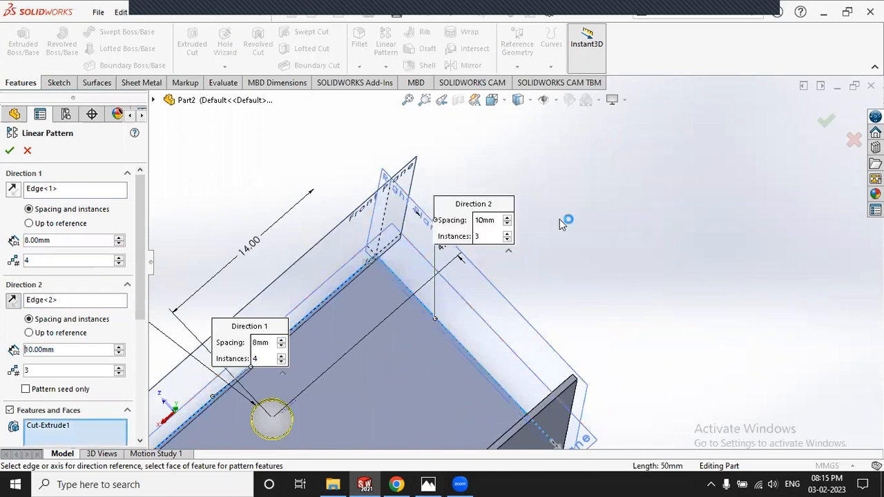
scroll(561, 223, "up", 4)
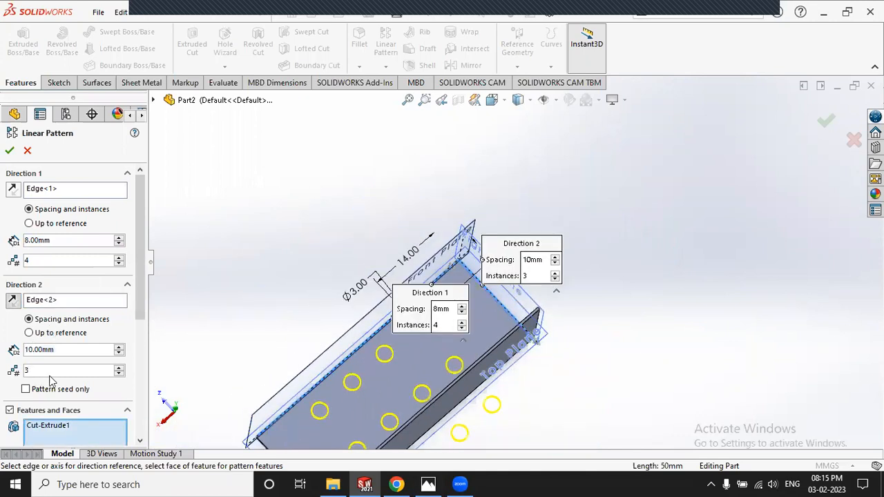
left_click(119, 375)
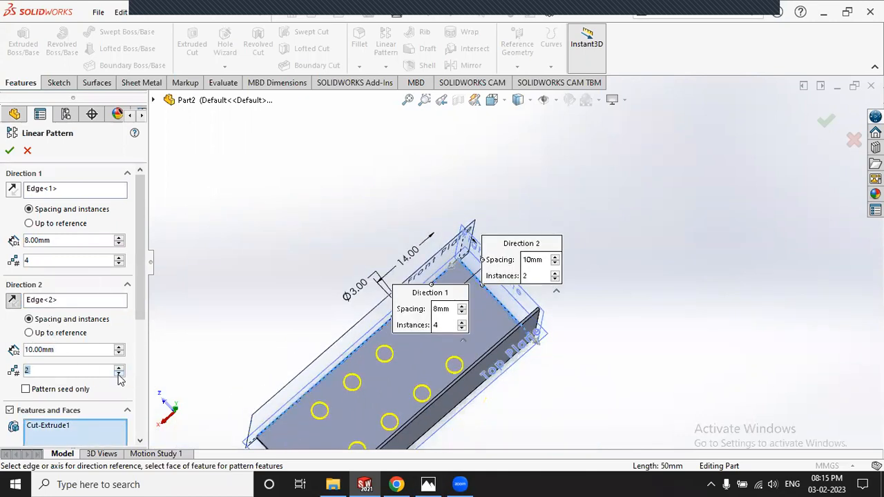
left_click(428, 484)
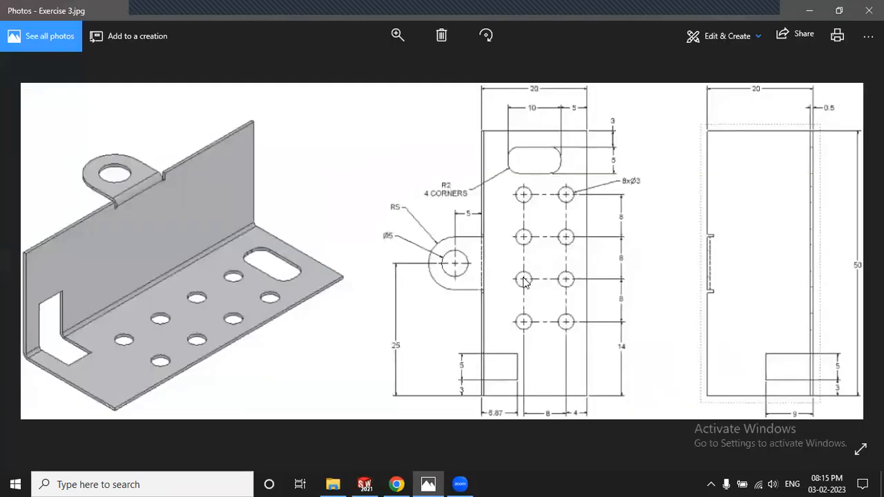
left_click(445, 483)
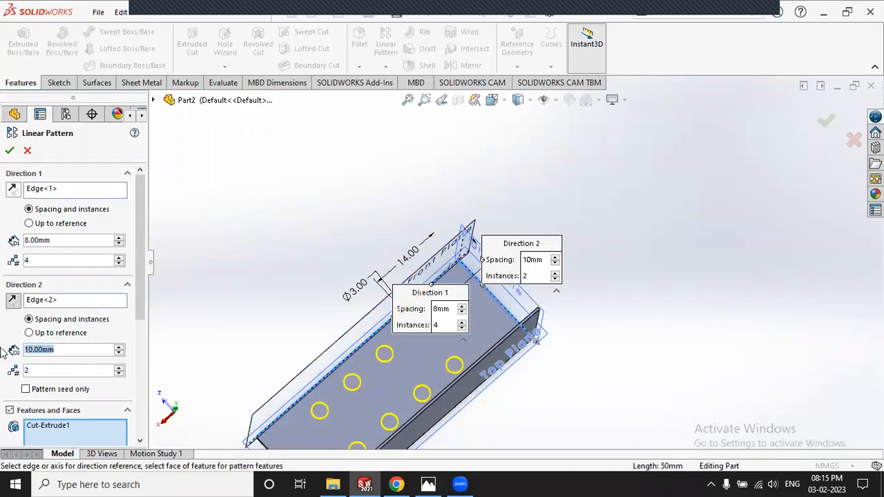
type("8")
key("Return")
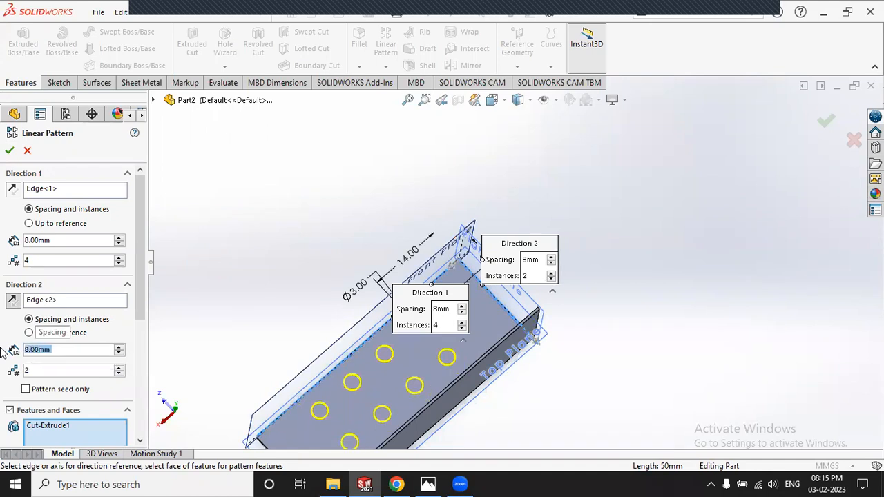
scroll(215, 259, "down", 2)
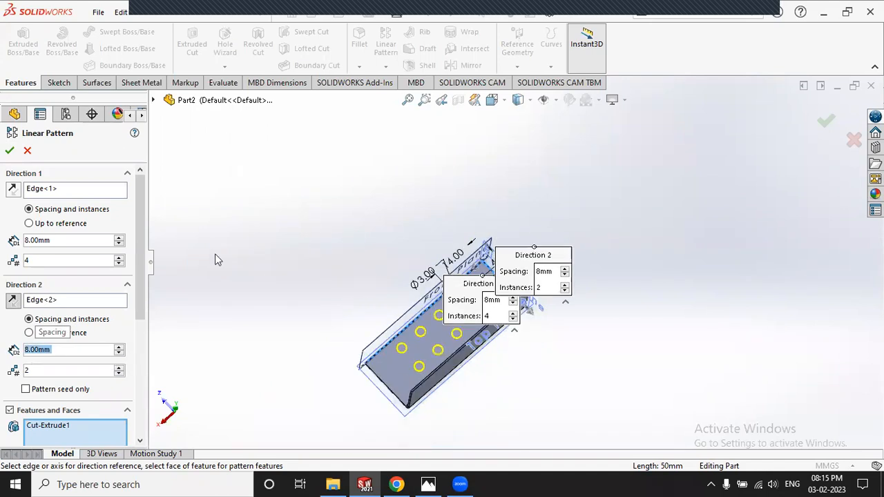
left_click(10, 150)
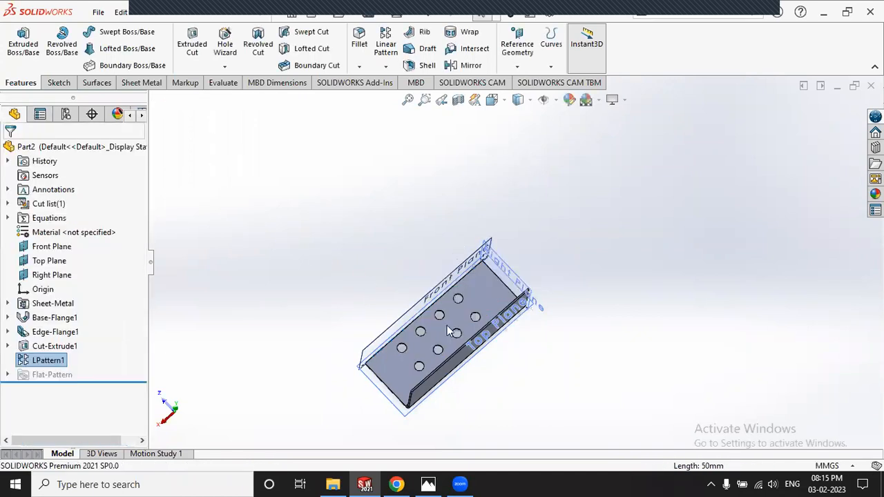
Step: Start a new sketch on the base flange face holding the eight holes
scroll(449, 331, "up", 5)
middle_click_drag(479, 230, 498, 236)
left_click(428, 482)
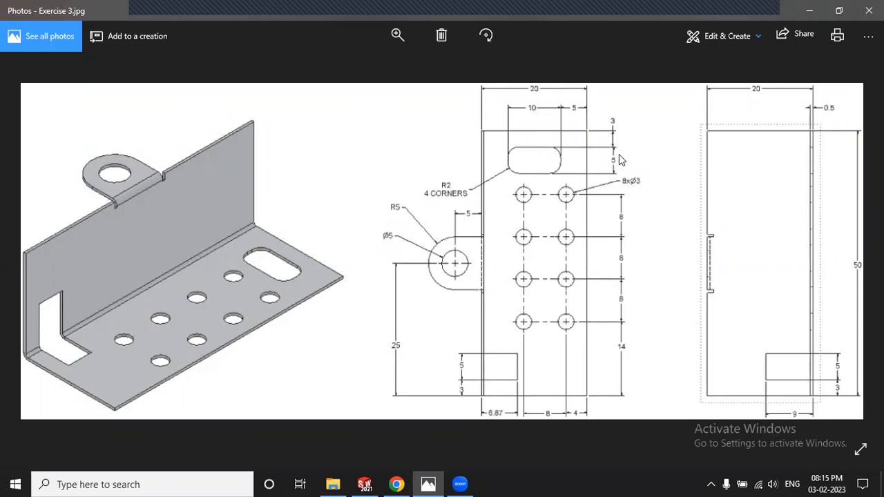
left_click(428, 483)
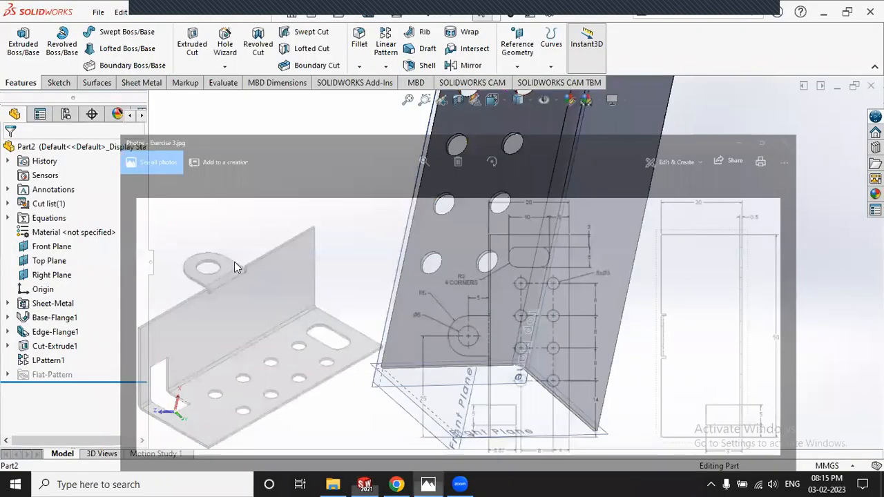
left_click(59, 83)
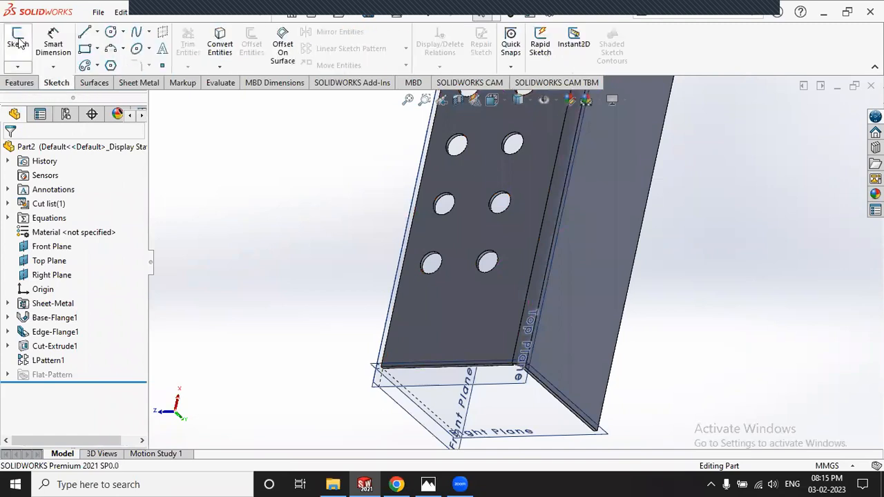
left_click(18, 41)
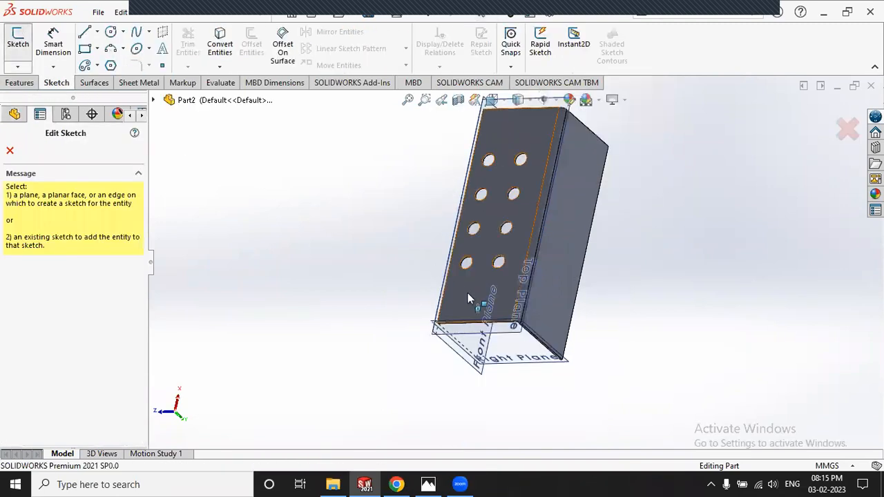
left_click(468, 292)
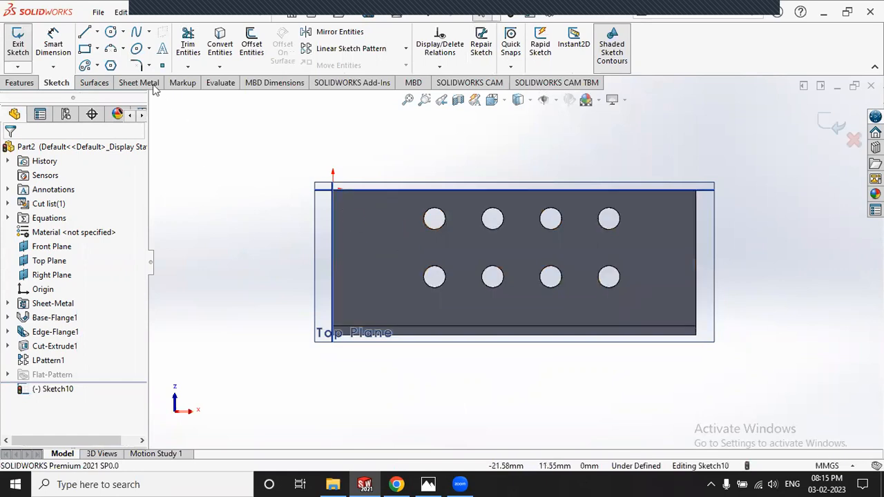
Step: Draw a vertical straight slot to the left of the hole grid
left_click(98, 64)
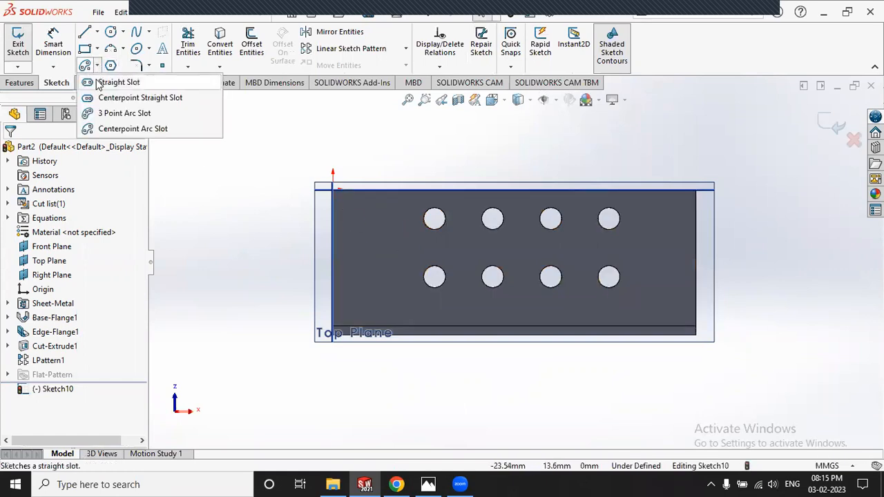
left_click(111, 83)
scroll(371, 250, "down", 3)
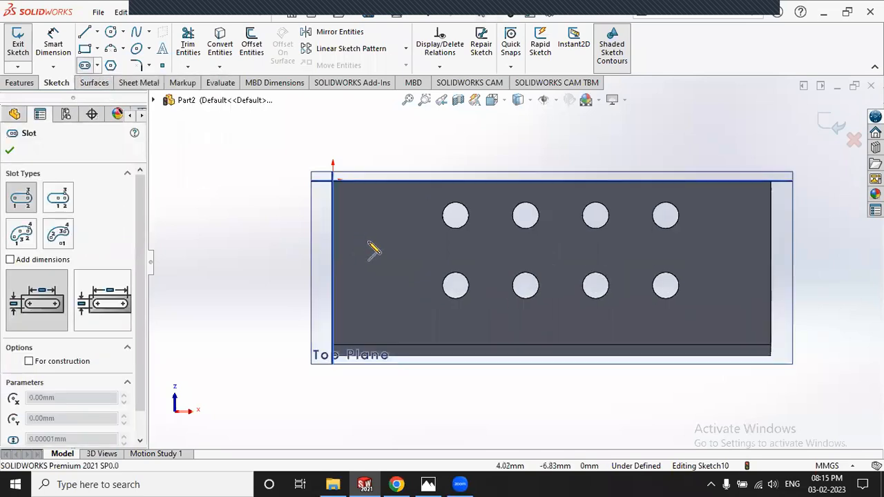
left_click(397, 224)
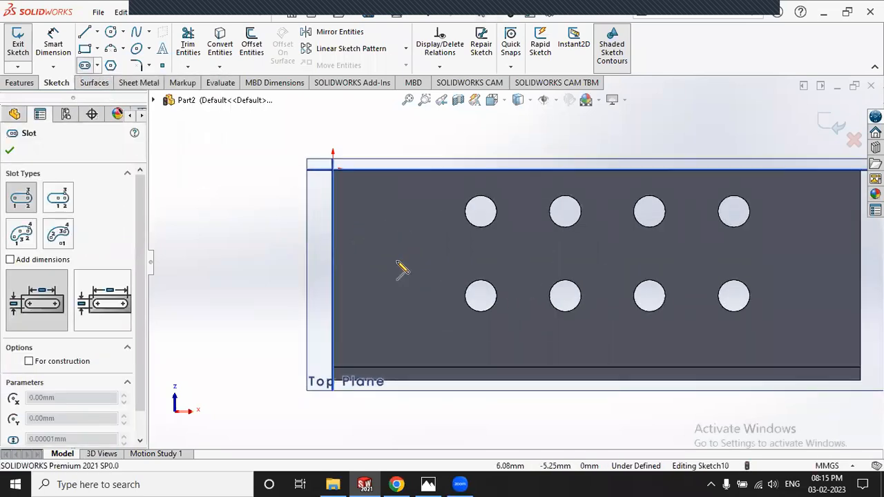
left_click(398, 309)
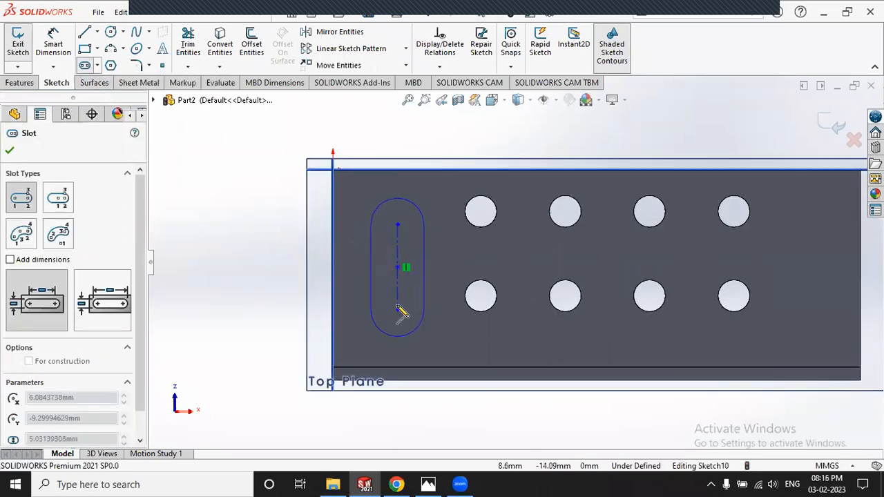
left_click(423, 317)
left_click(85, 66)
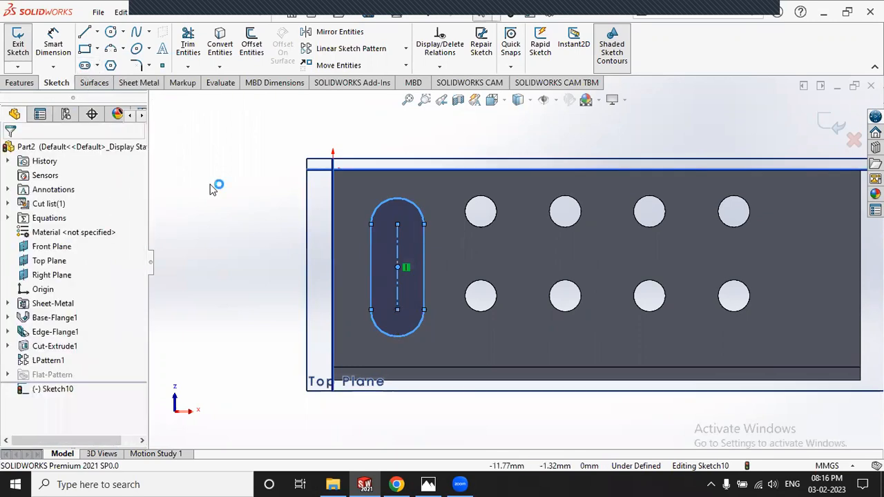
left_click(235, 189)
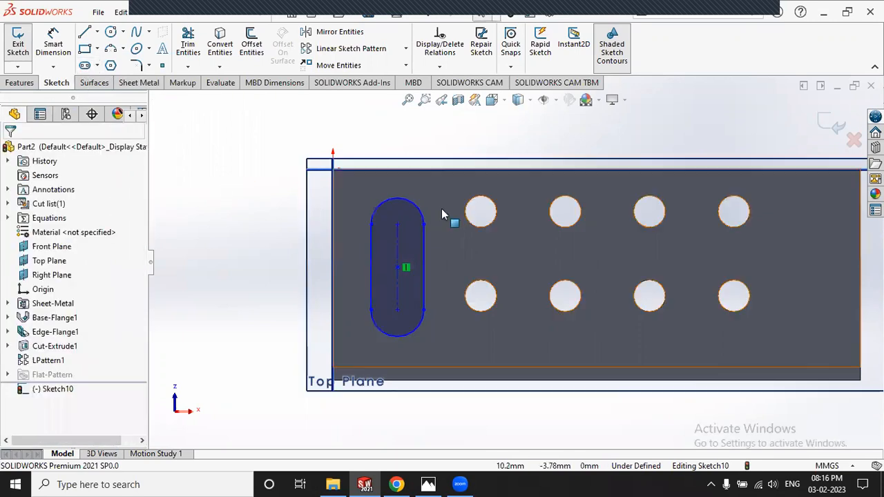
Step: Dimension the slot's arc centre-to-centre length, about 8.1 mm, to the left of the slot
left_click(428, 484)
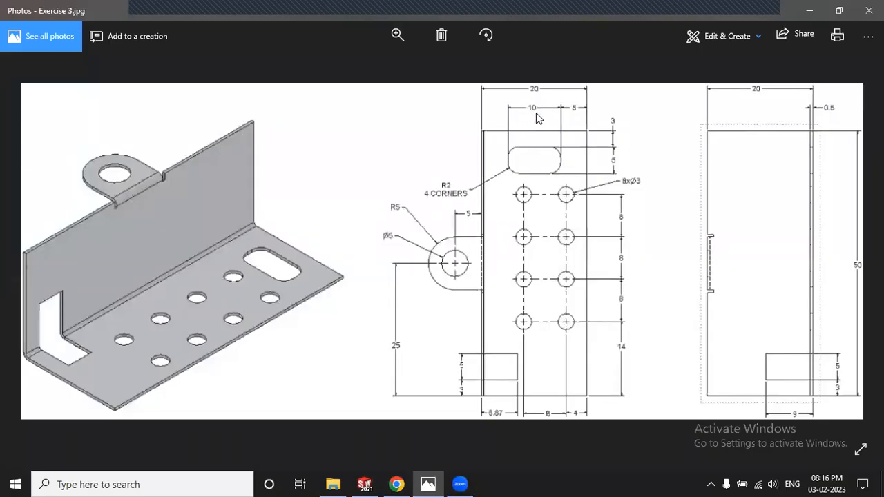
left_click(434, 483)
left_click(50, 49)
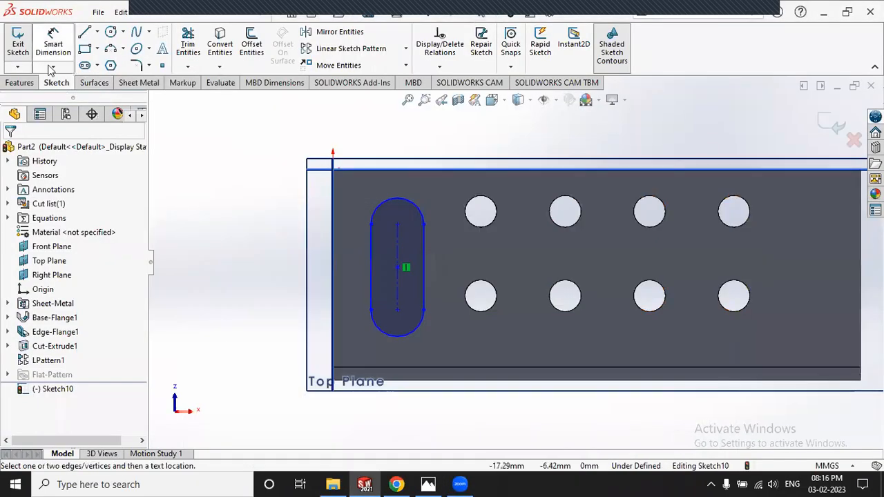
left_click(398, 205)
left_click(400, 338)
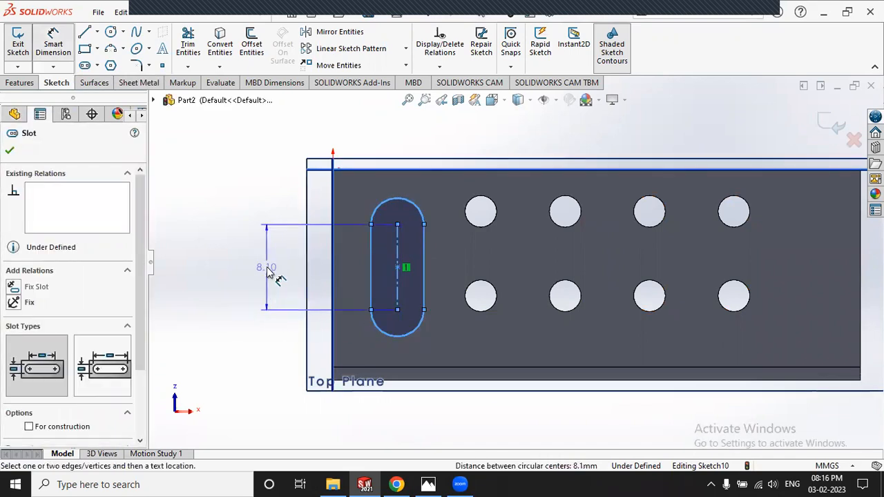
left_click(266, 269)
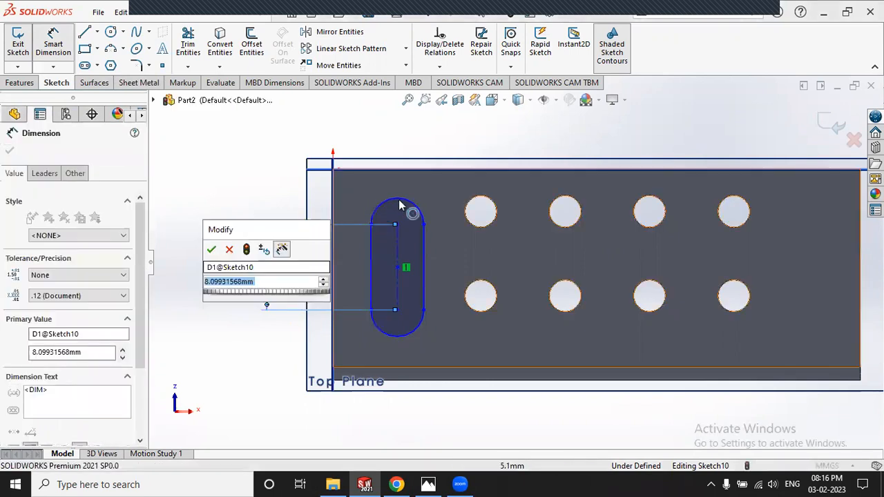
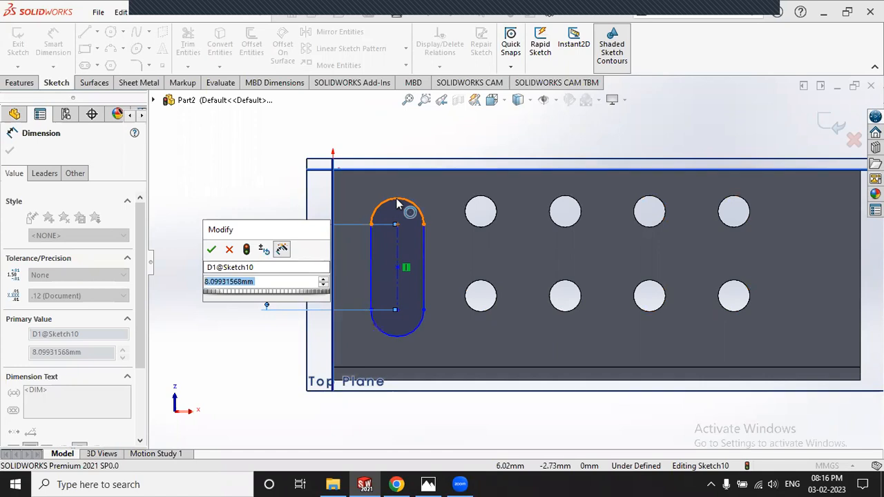
Step: Set the slot length to 5 mm and its width to 5 mm
type("5")
key("Return")
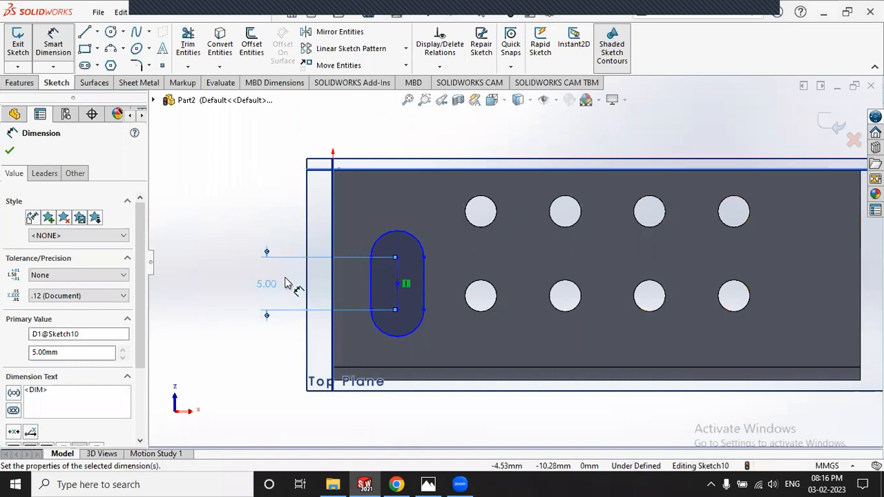
left_click(373, 283)
left_click(422, 268)
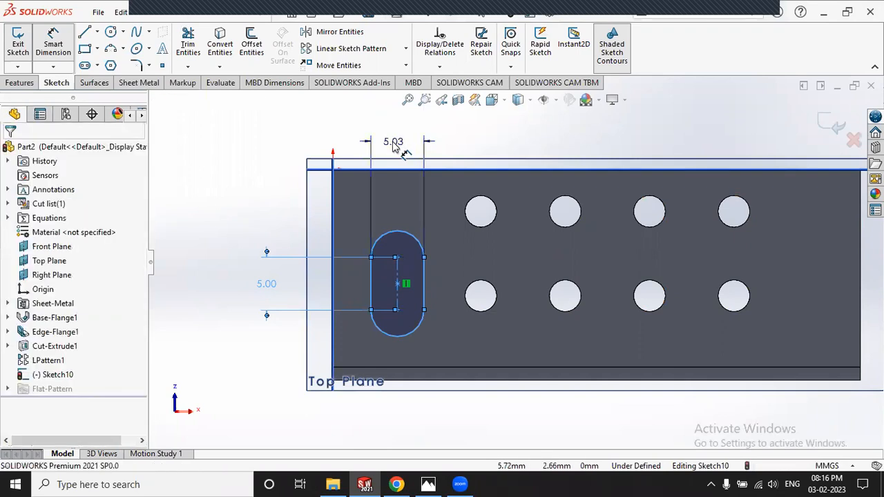
left_click(393, 148)
type("5")
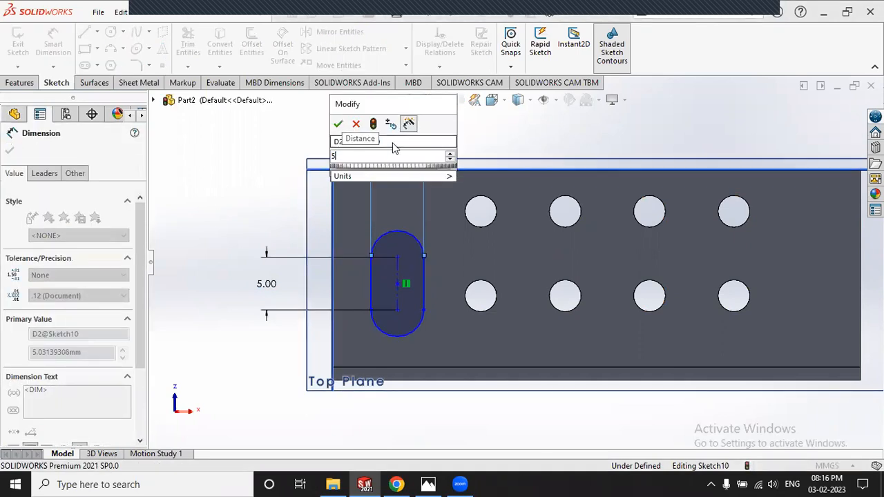
key("Return")
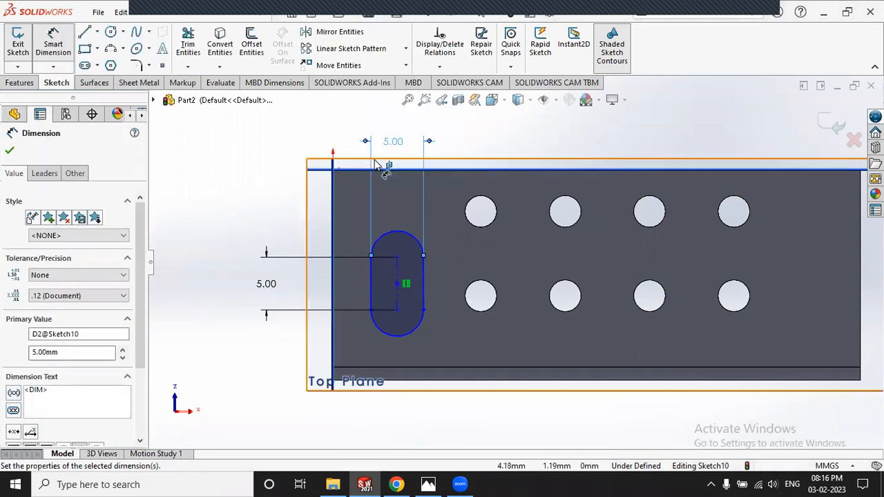
left_click(258, 179)
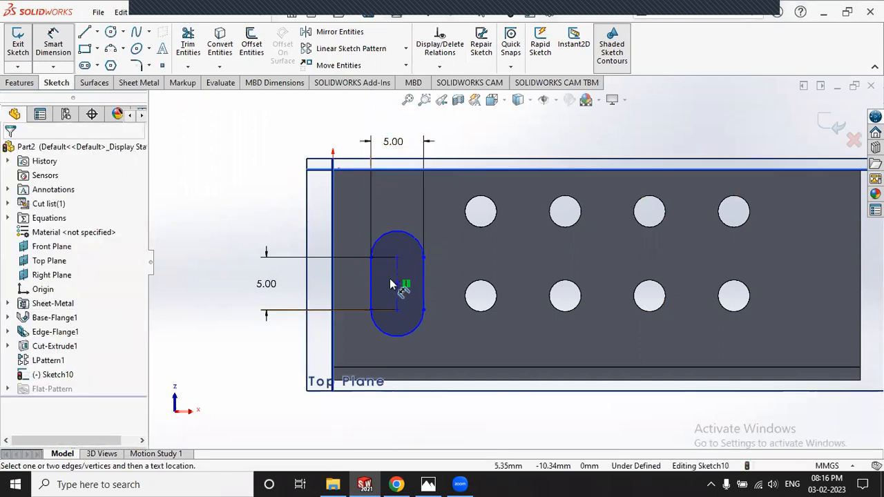
Step: Position the slot 3 mm from the plate's left edge, checking the Exercise 3 drawing
left_click(428, 484)
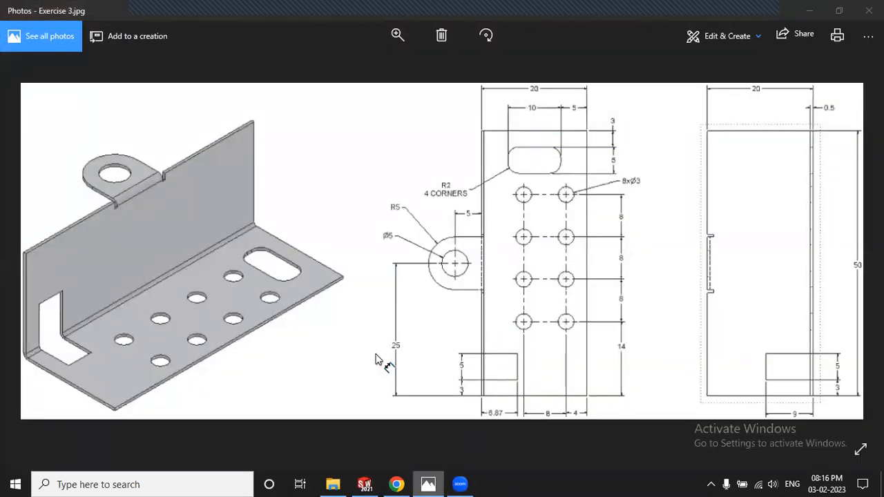
key("alt+Tab")
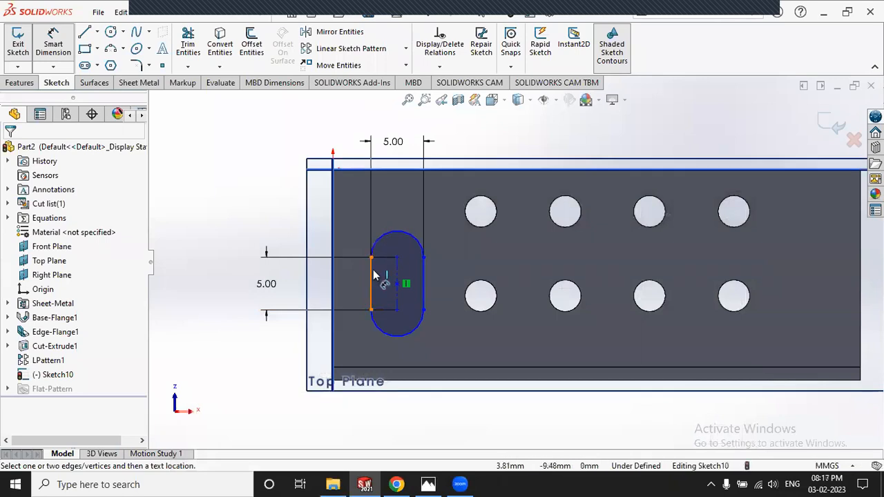
left_click(371, 275)
left_click(334, 283)
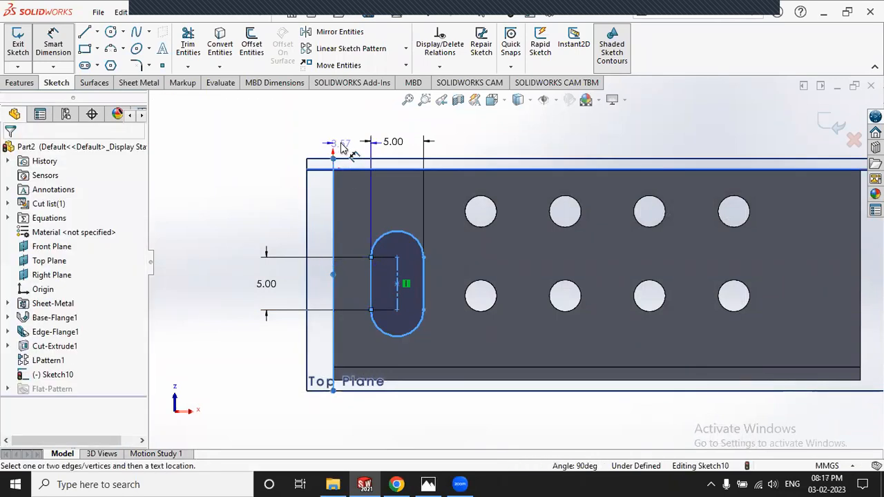
left_click(356, 161)
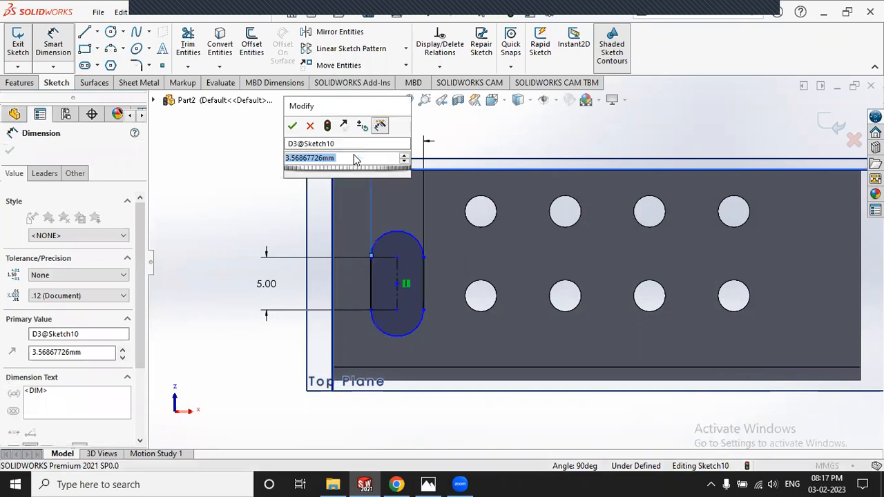
type("3")
key("Return")
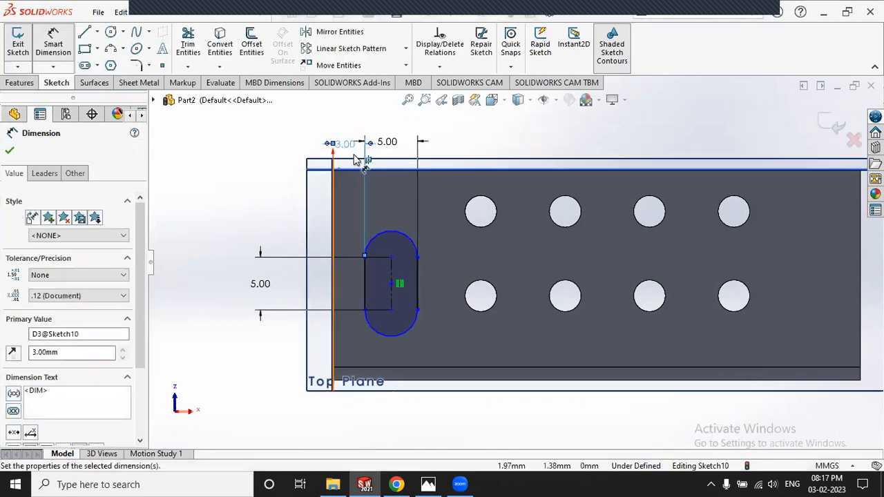
left_click(272, 185)
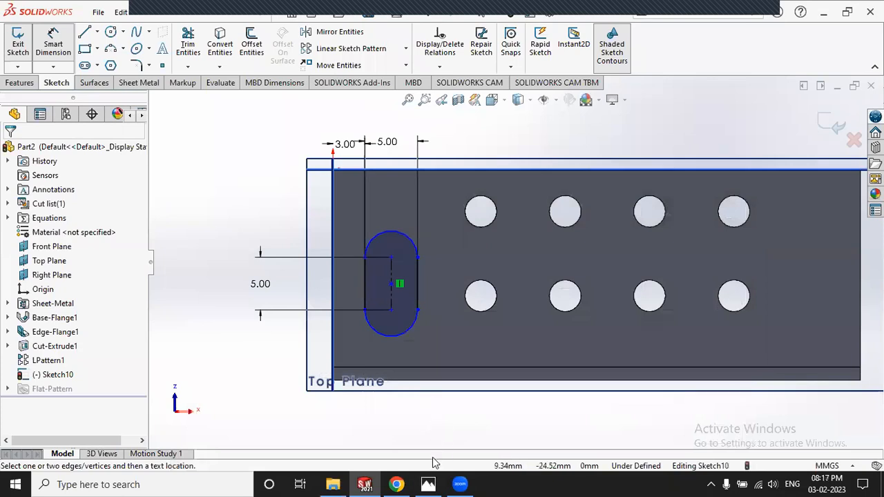
Step: Dimension the slot 7.5 mm from the top edge to fully define the sketch
key("alt+Tab")
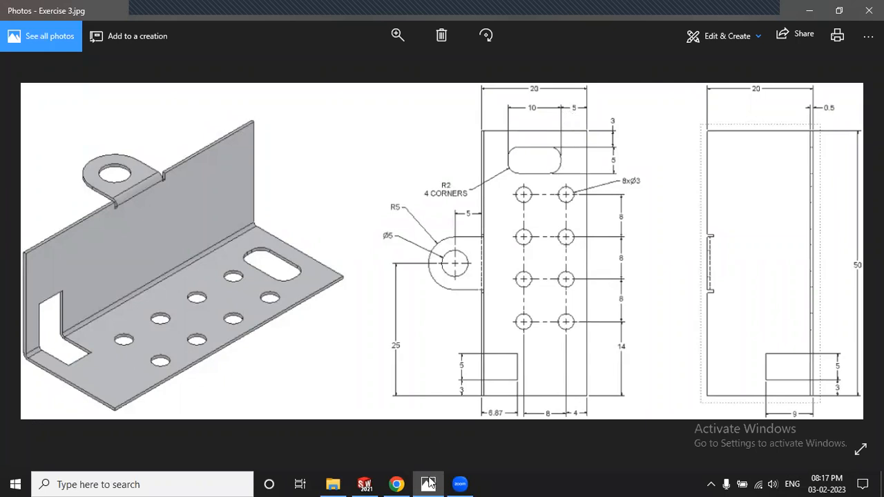
key("alt+Tab")
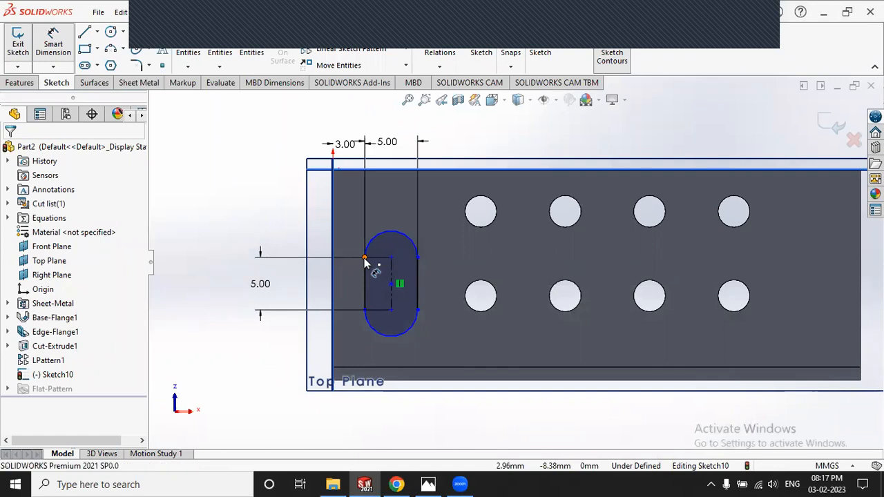
left_click(252, 178)
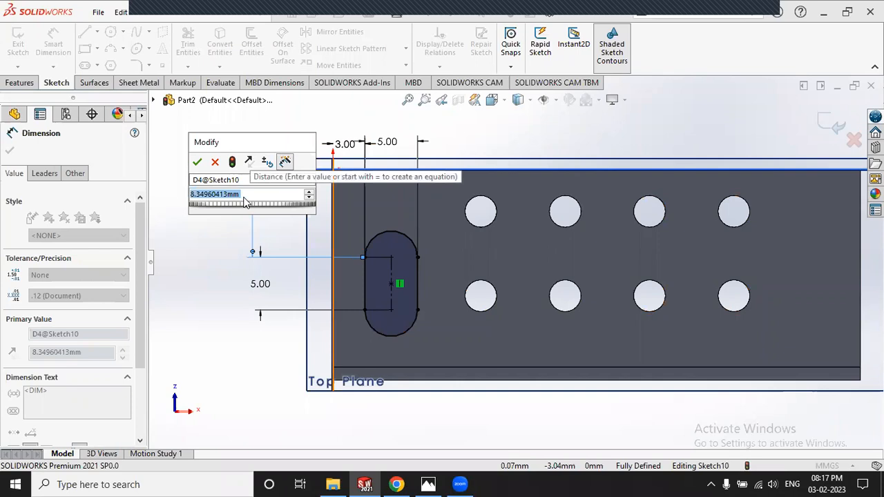
type("7.5")
key("Return")
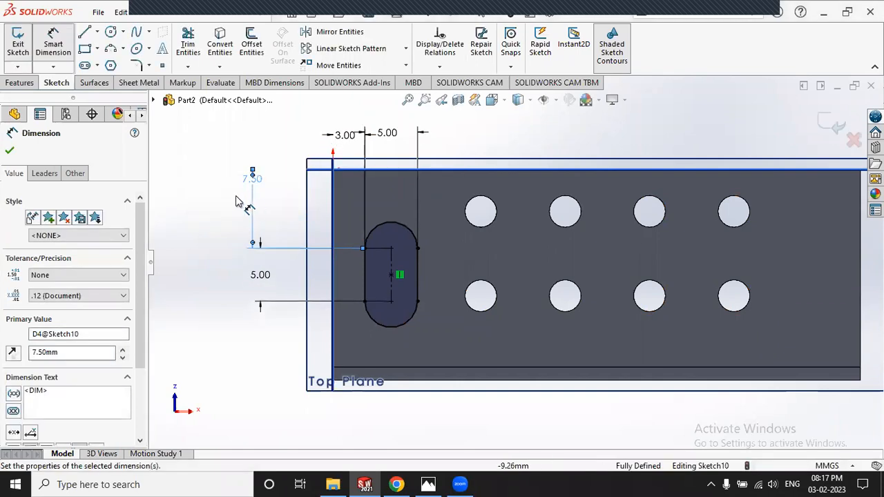
key("Escape")
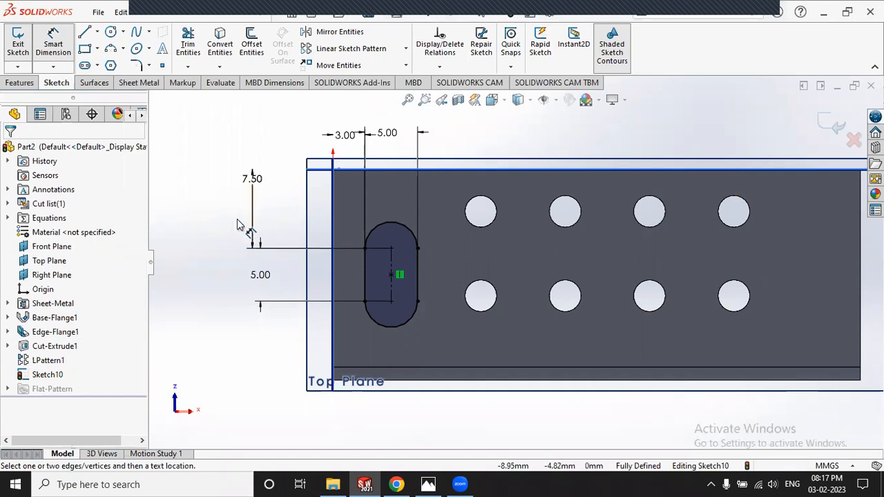
left_click(429, 484)
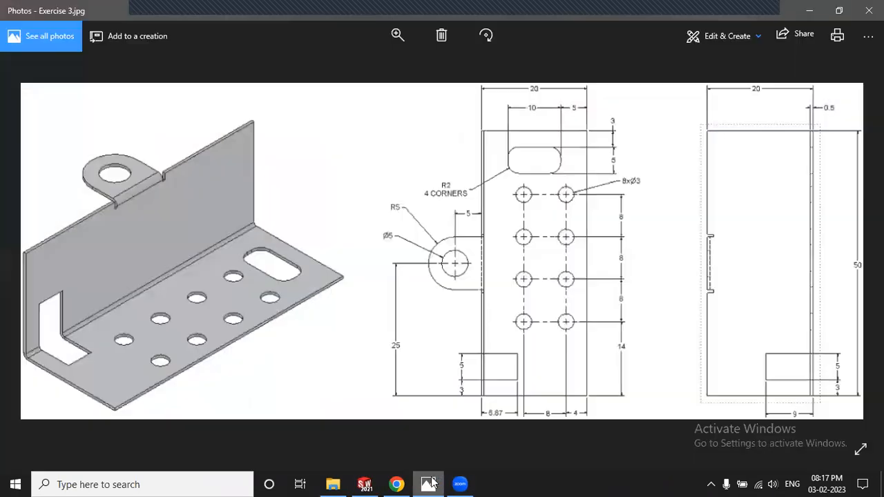
left_click(429, 484)
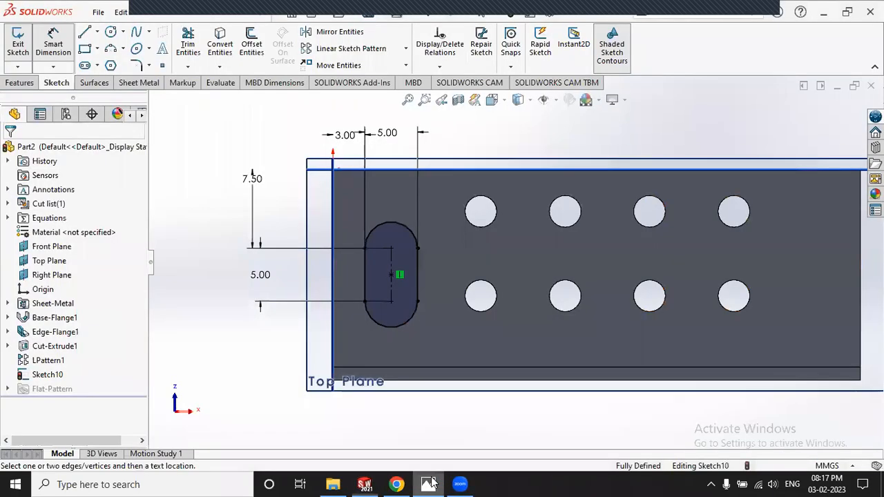
Step: Exit the slot sketch and cut it through the plate as Cut-Extrude2, then view in 3-D
left_click(18, 43)
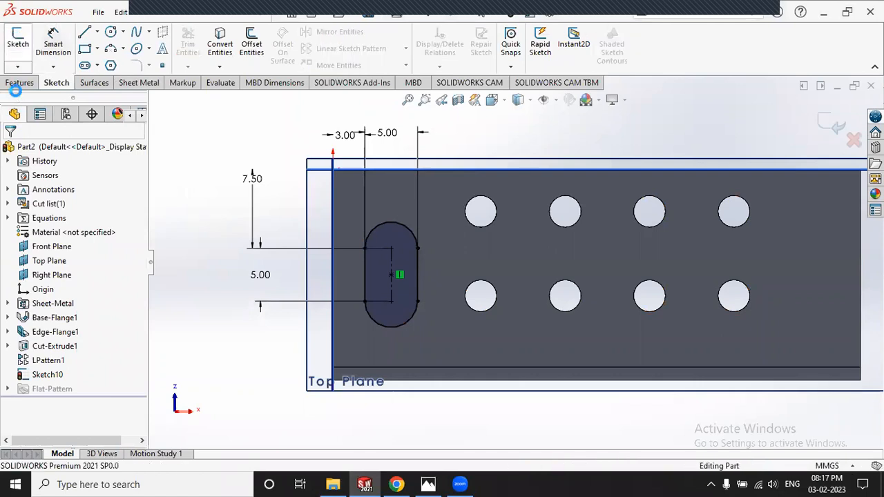
left_click(138, 83)
left_click(465, 32)
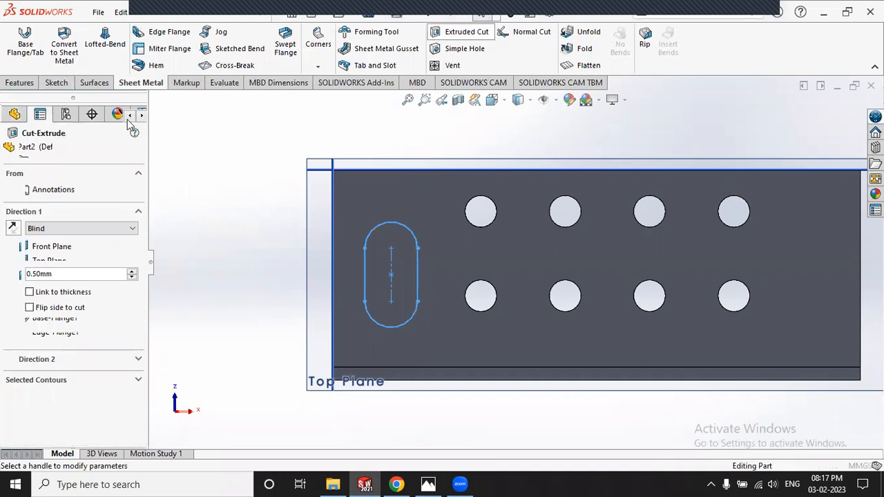
key("Return")
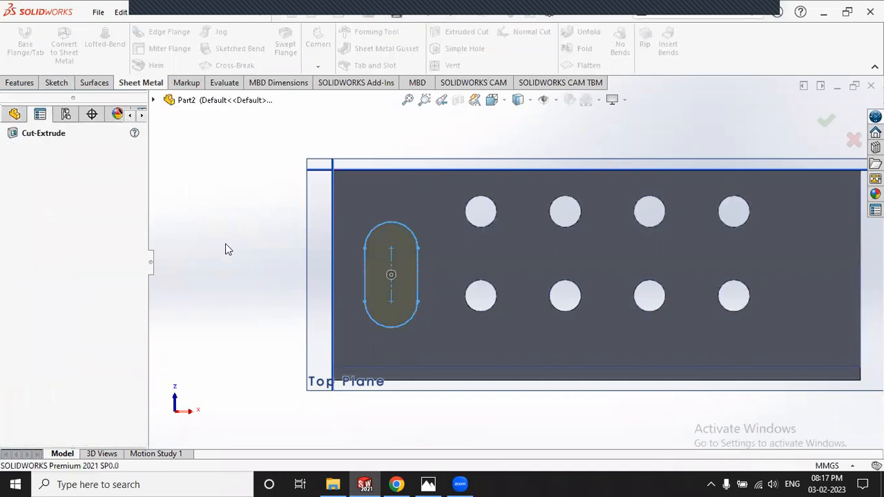
left_click(301, 271)
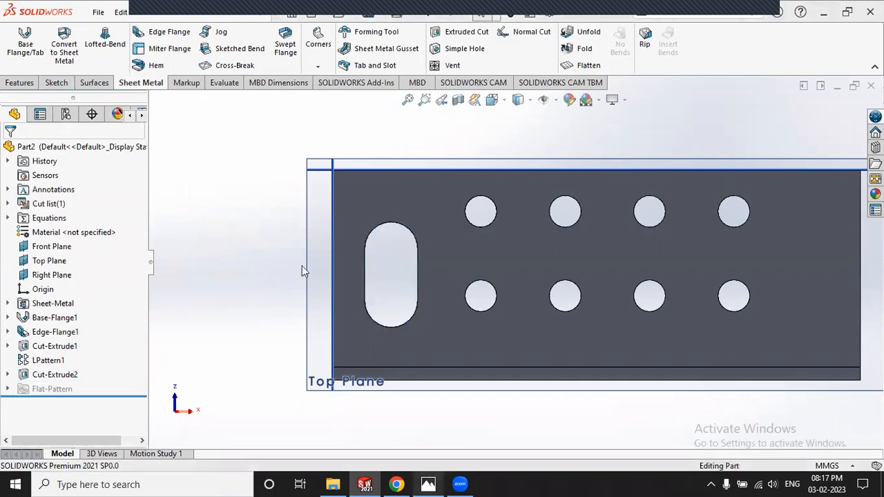
key("alt+Tab")
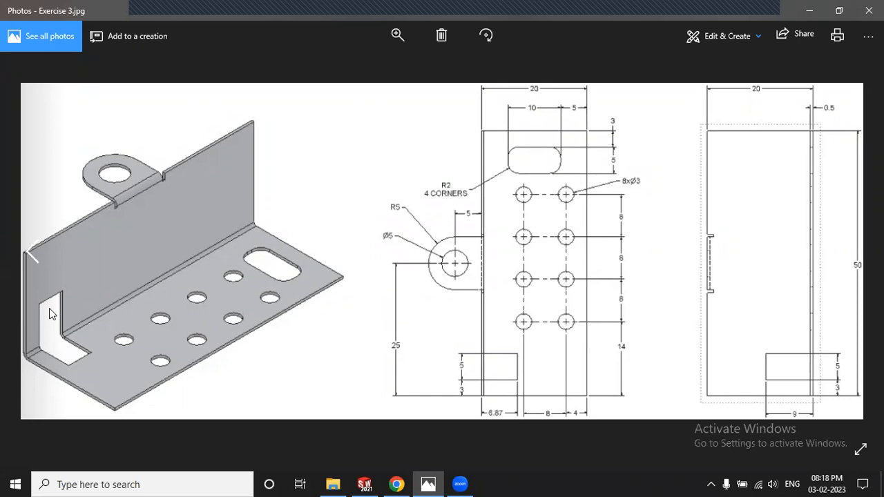
left_click(365, 484)
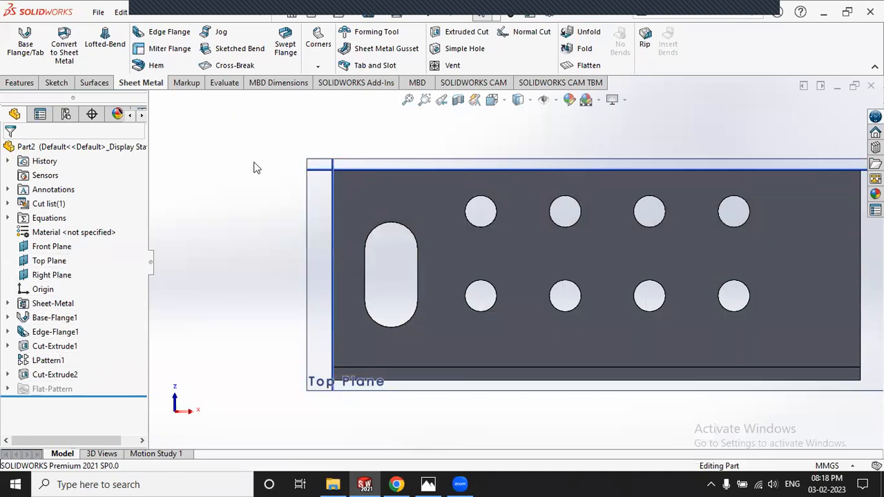
scroll(357, 162, "up", 4)
middle_click_drag(420, 194, 679, 380)
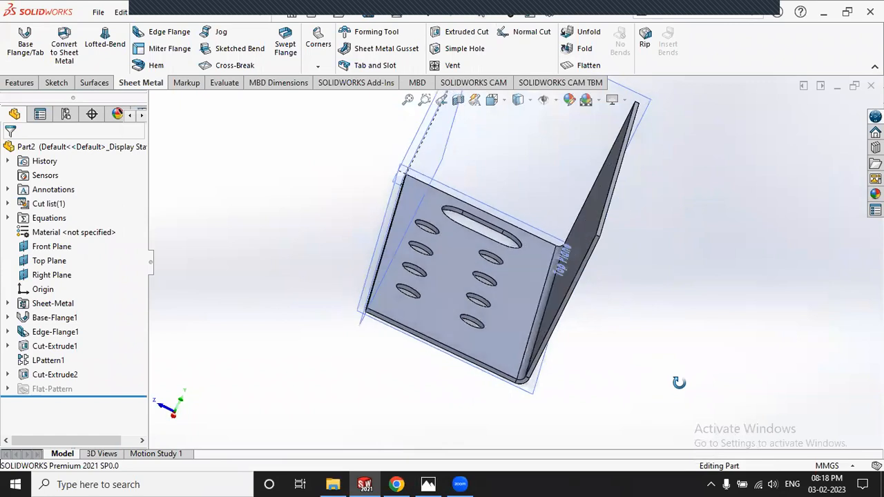
Step: Unfold EdgeBend1 with the flat flange face fixed so the bracket lies flat
left_click(587, 31)
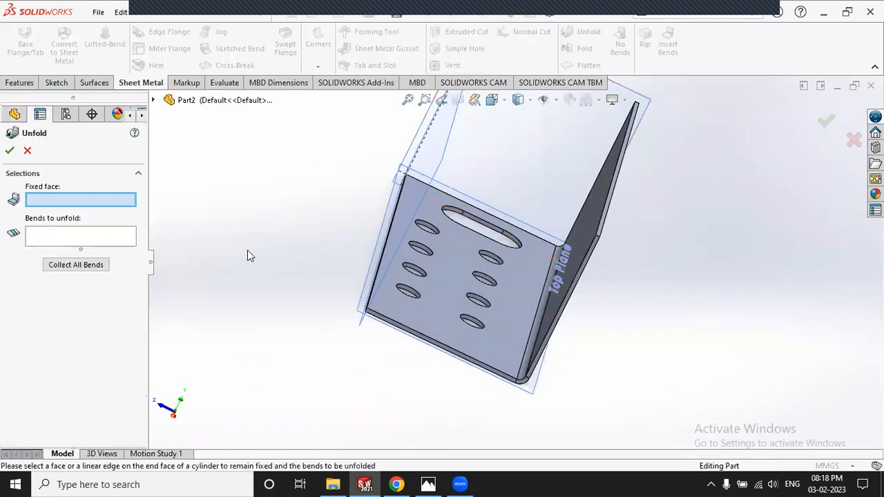
left_click(447, 288)
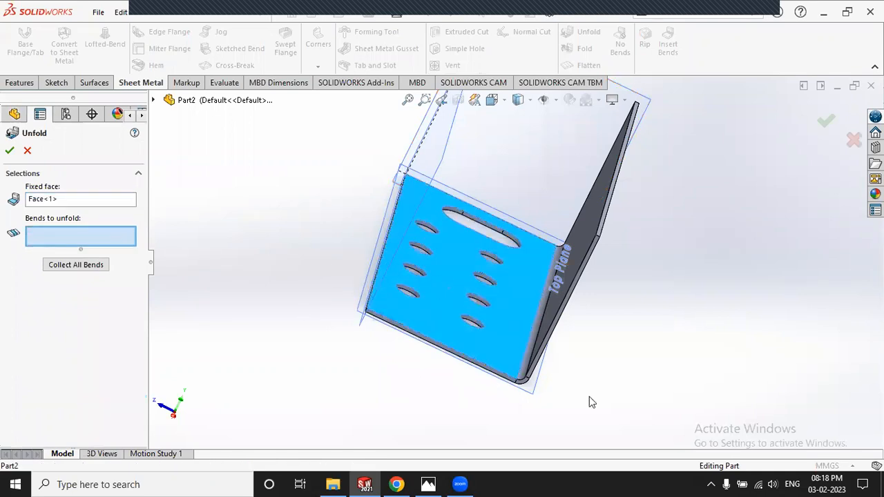
scroll(280, 258, "down", 3)
scroll(378, 255, "down", 2)
left_click(525, 287)
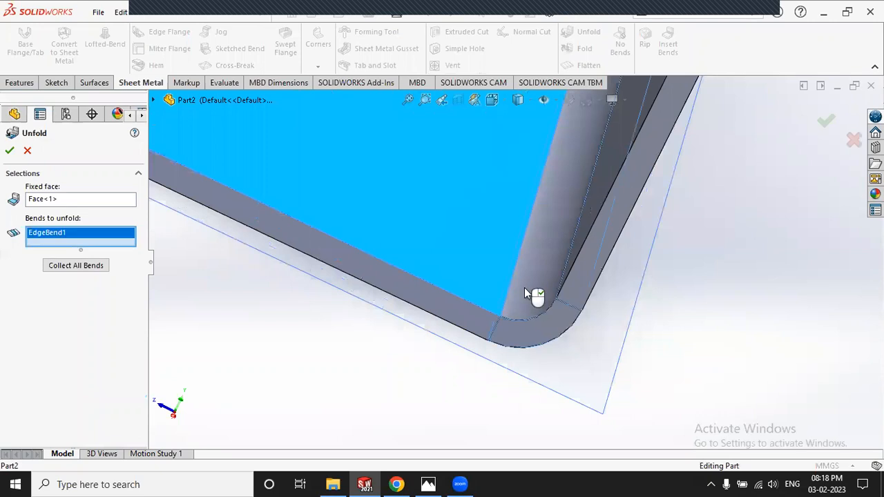
left_click(10, 152)
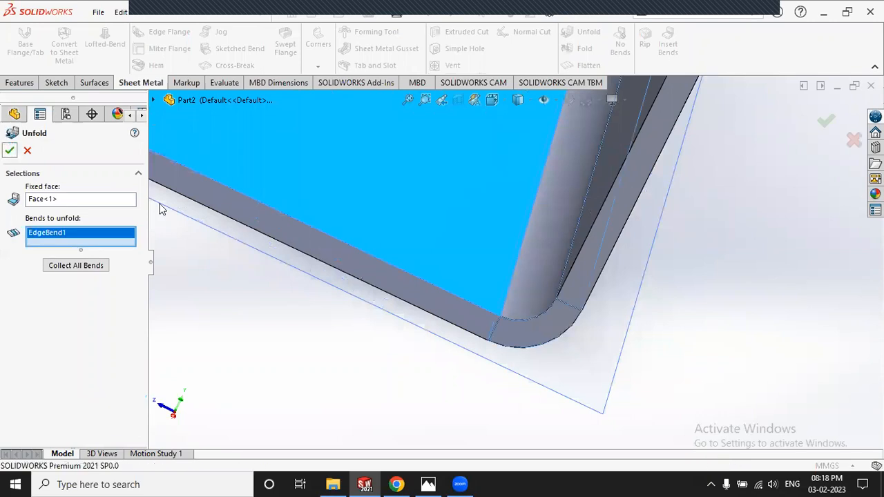
Step: Start a new sketch on the flattened sheet's top face
scroll(378, 258, "up", 5)
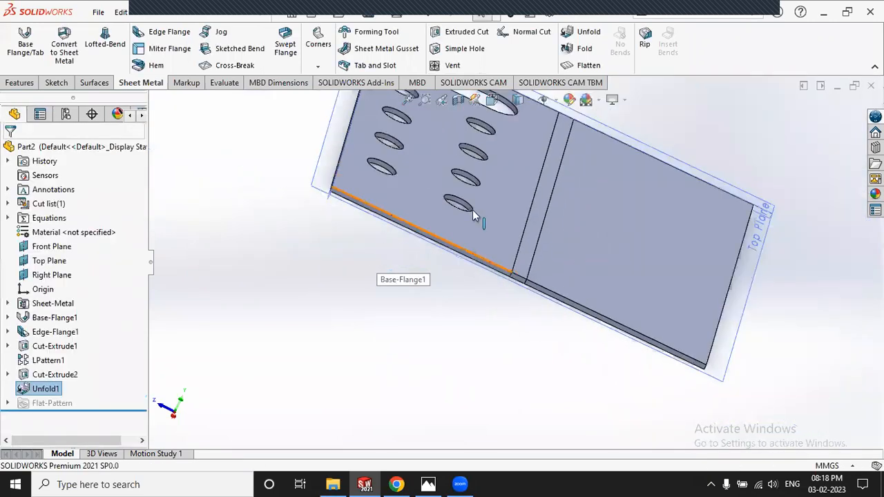
middle_click_drag(504, 242, 499, 214)
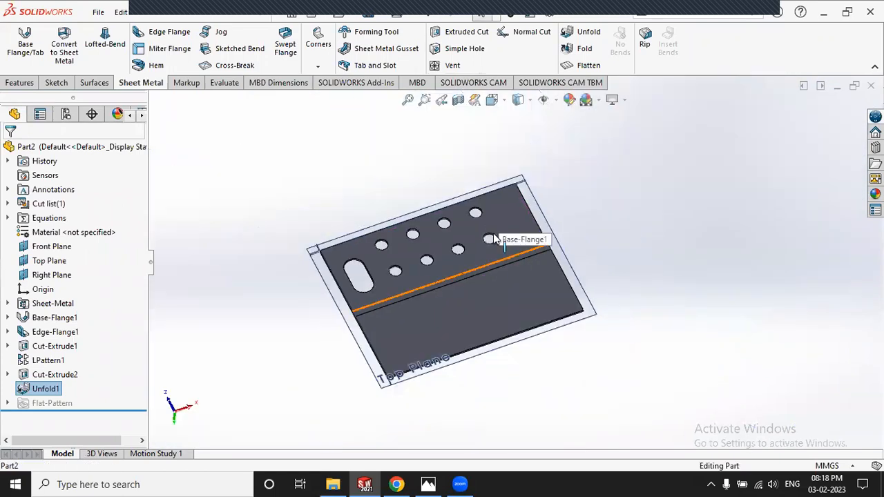
scroll(492, 238, "down", 2)
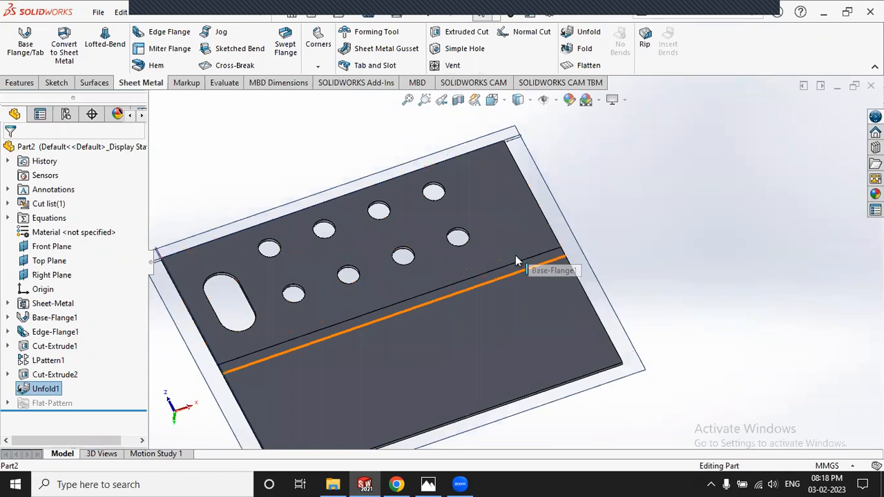
left_click(271, 134)
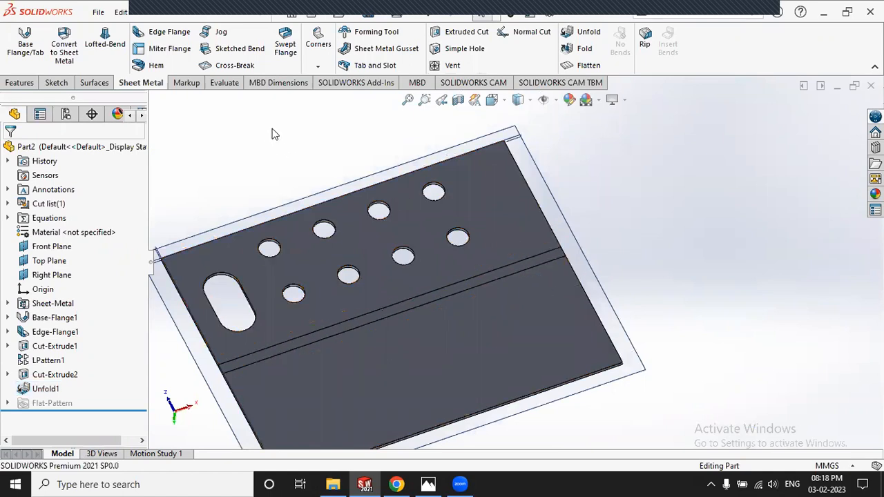
left_click(57, 82)
left_click(18, 42)
left_click(496, 229)
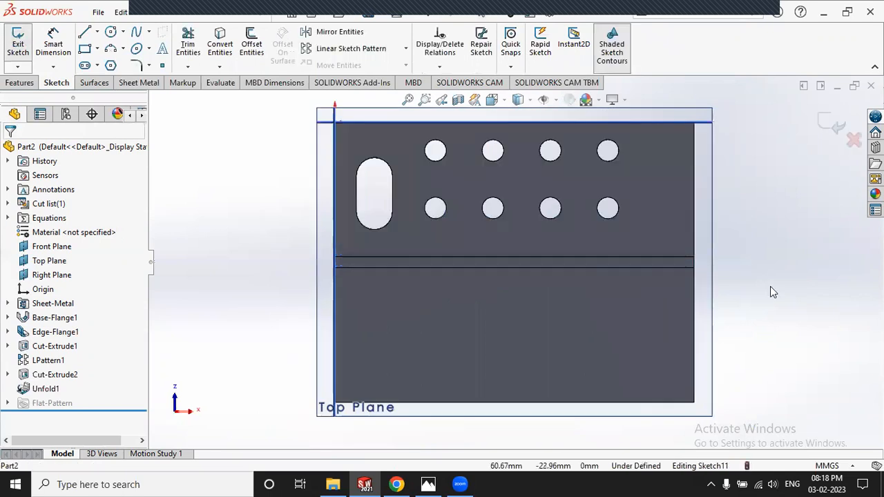
Step: Draw a corner rectangle for the notch across the bend near the right edge
left_click(85, 49)
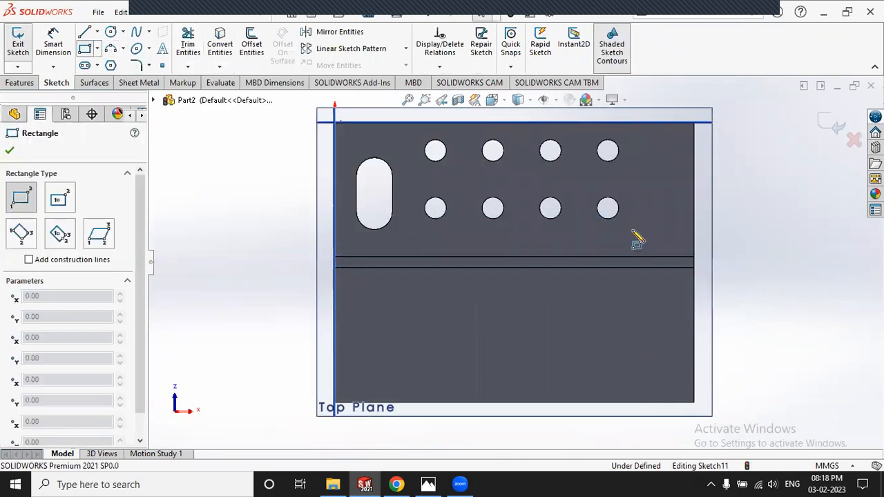
left_click(675, 324)
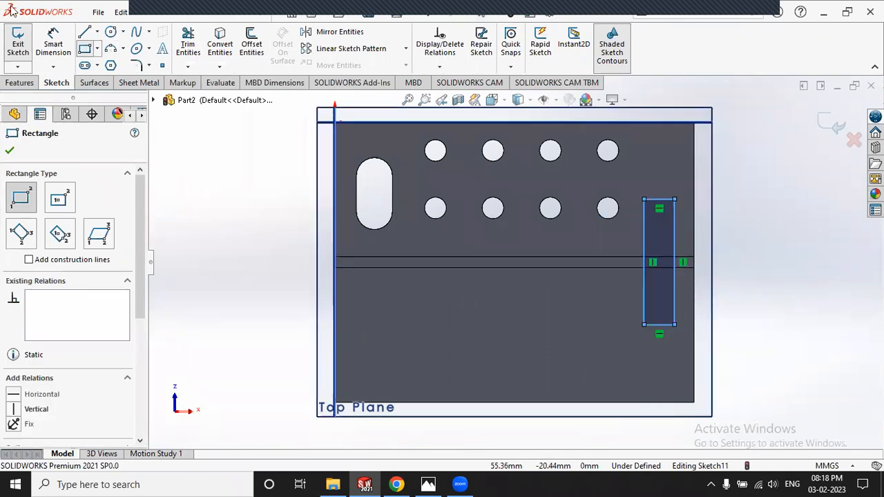
key("Escape")
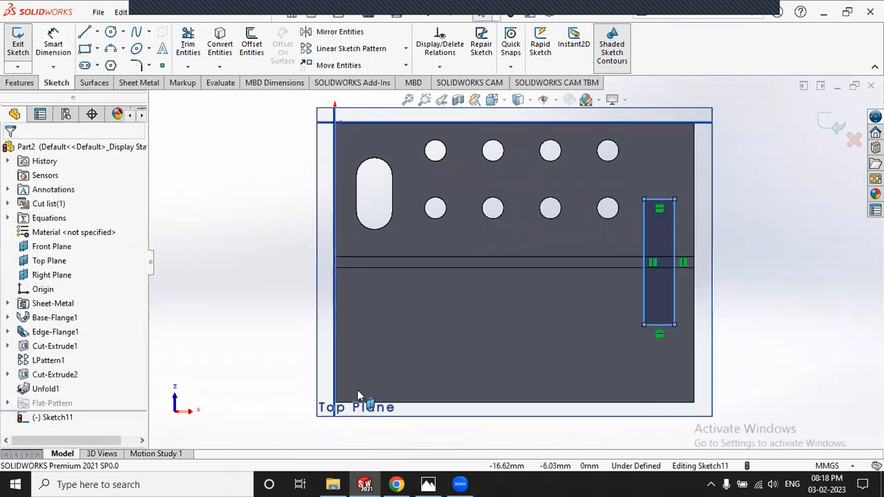
left_click(429, 484)
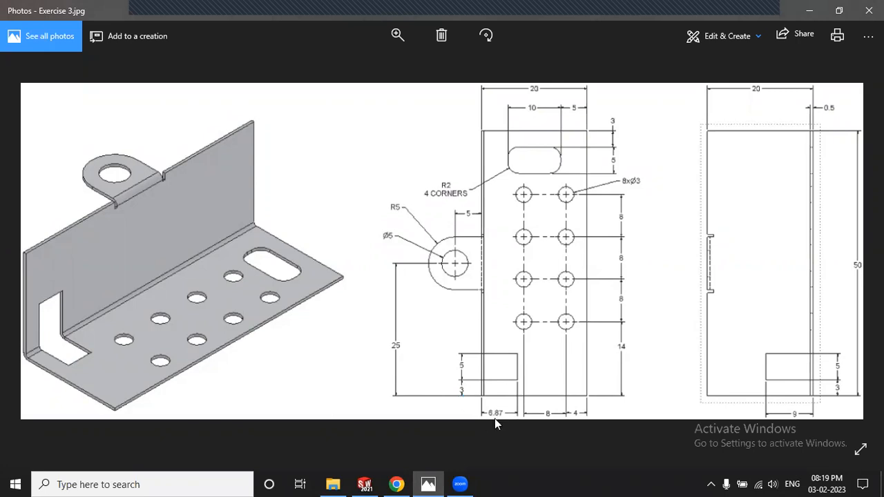
left_click(428, 482)
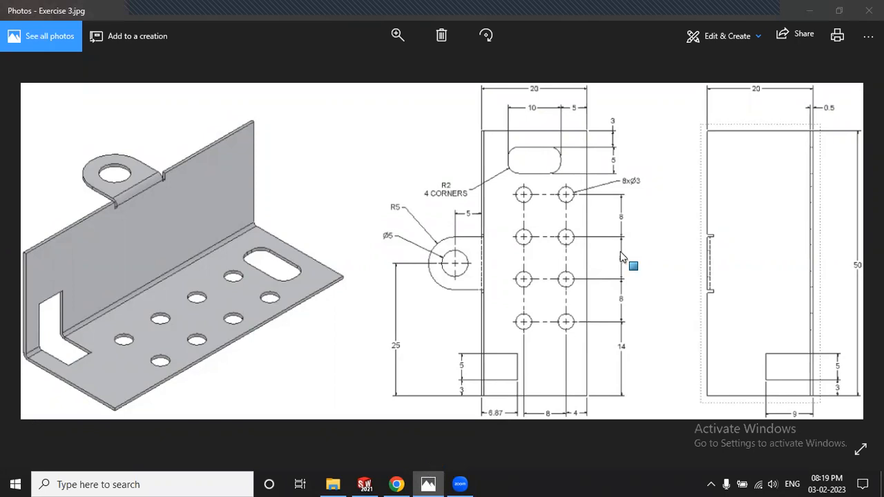
Step: Dimension the notch rectangle's width as 5 mm
left_click(54, 43)
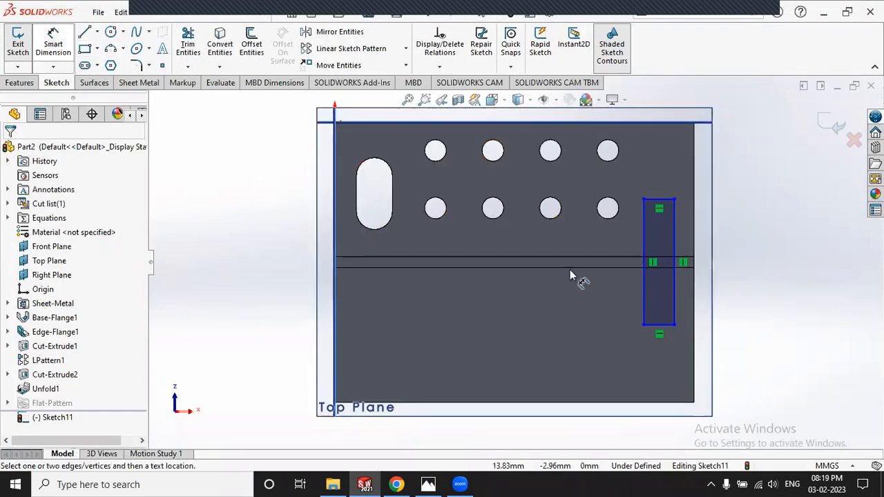
left_click(676, 354)
left_click(736, 362)
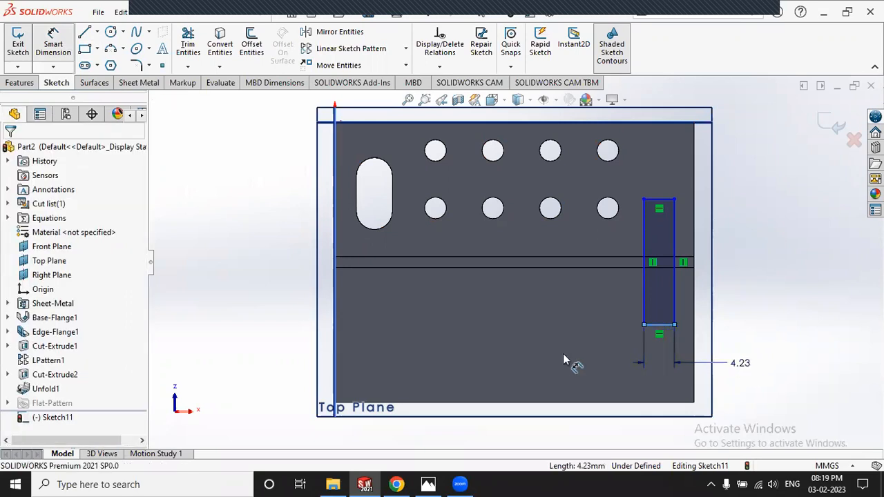
type("5")
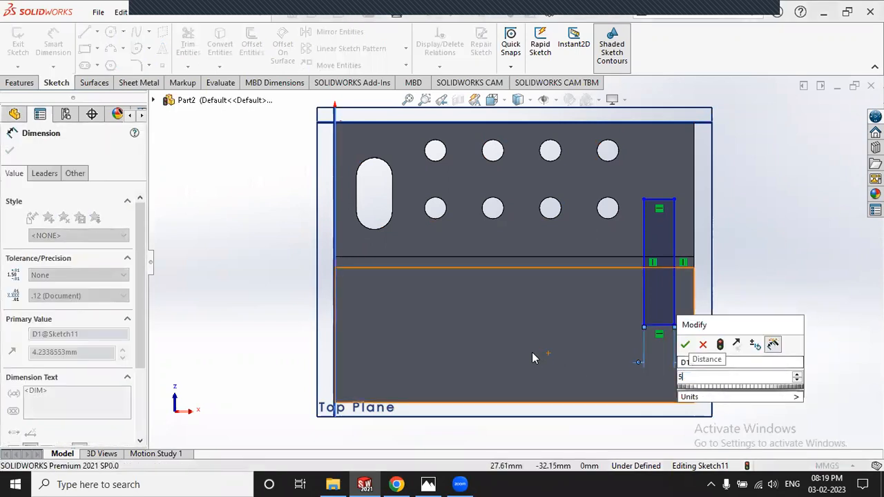
key("Return")
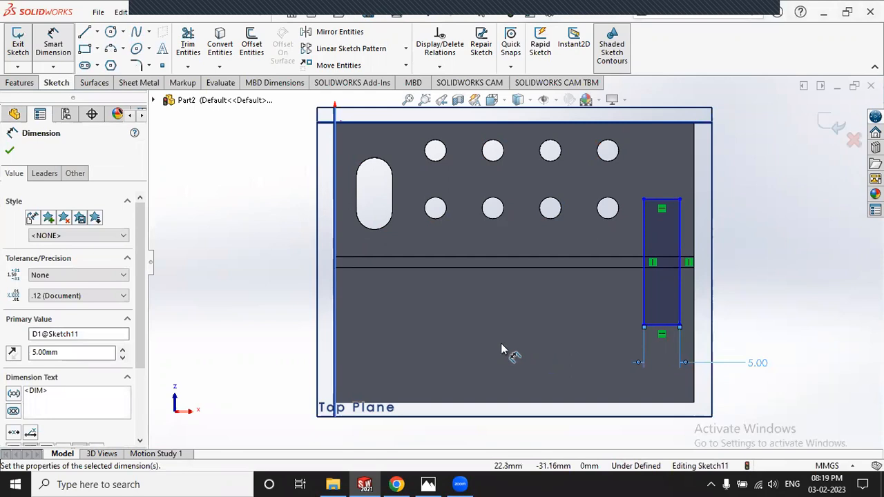
Step: Dimension the notch depth as 9 mm after checking the reference drawing
left_click(426, 483)
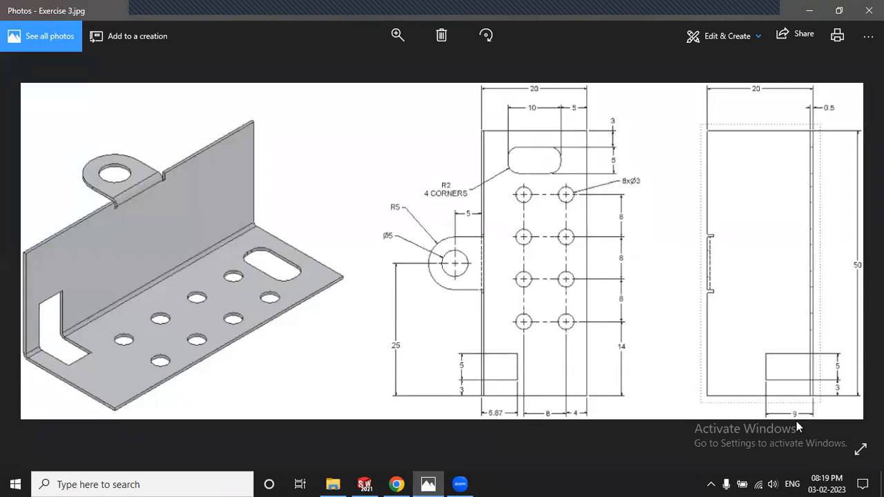
left_click(428, 484)
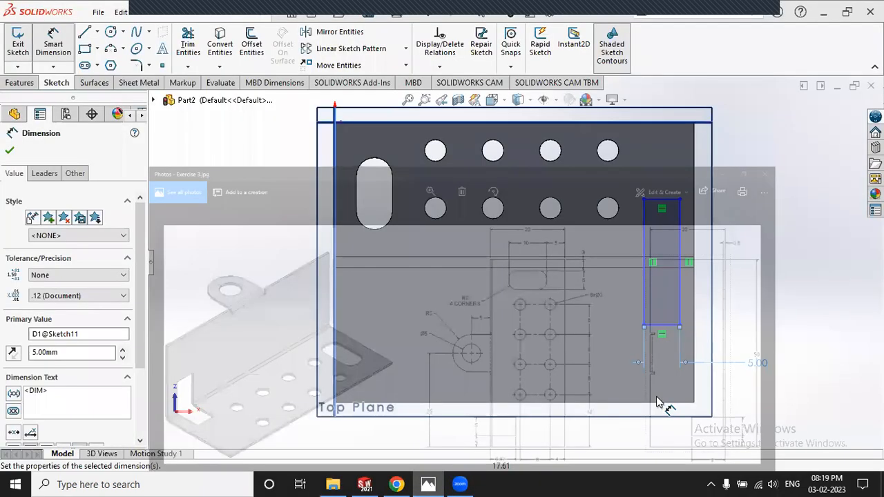
scroll(675, 269, "down", 2)
left_click(663, 172)
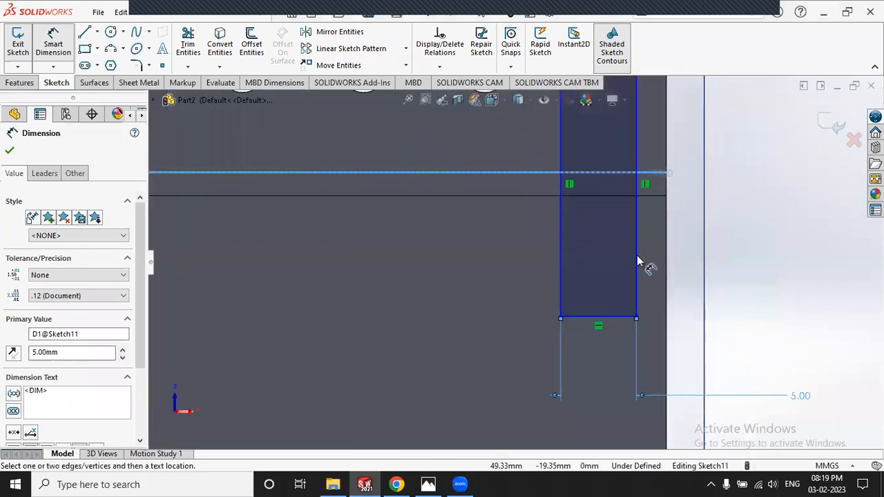
left_click(622, 319)
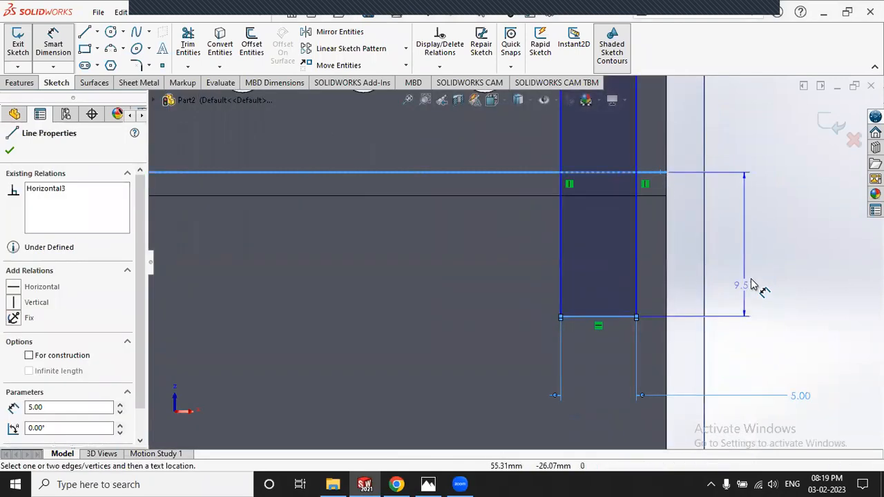
left_click(754, 330)
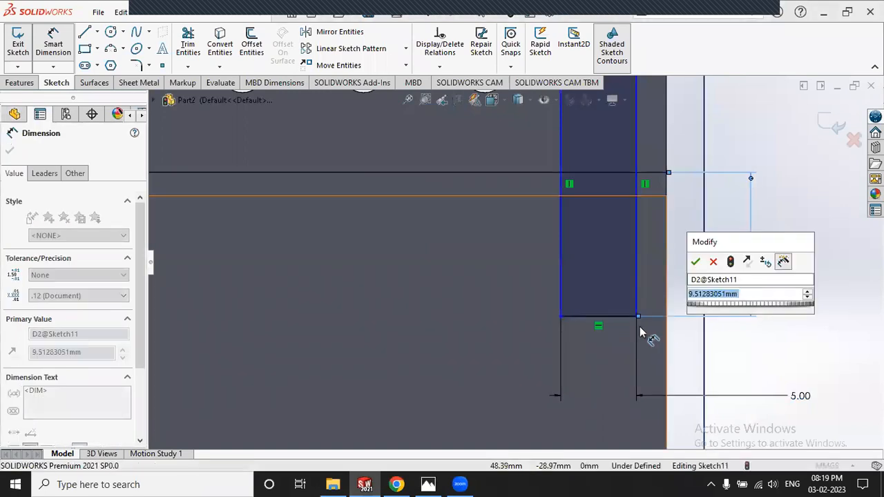
type("9")
key("Return")
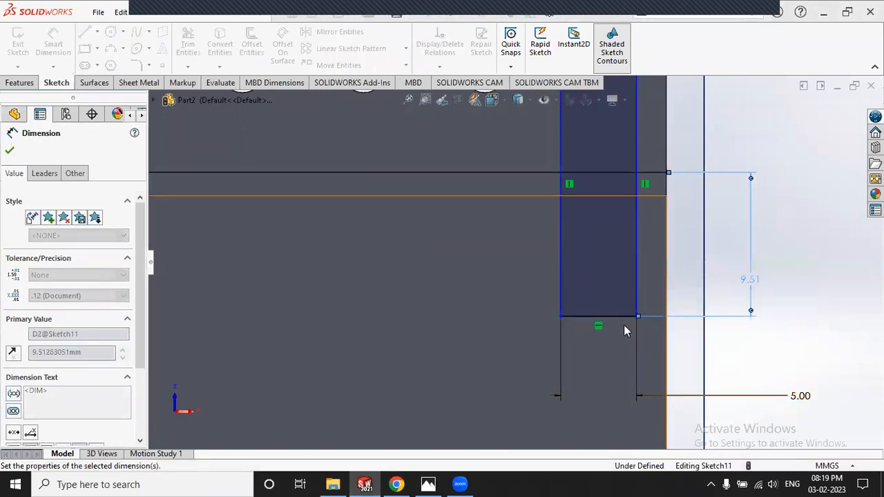
left_click(811, 271)
scroll(783, 254, "up", 2)
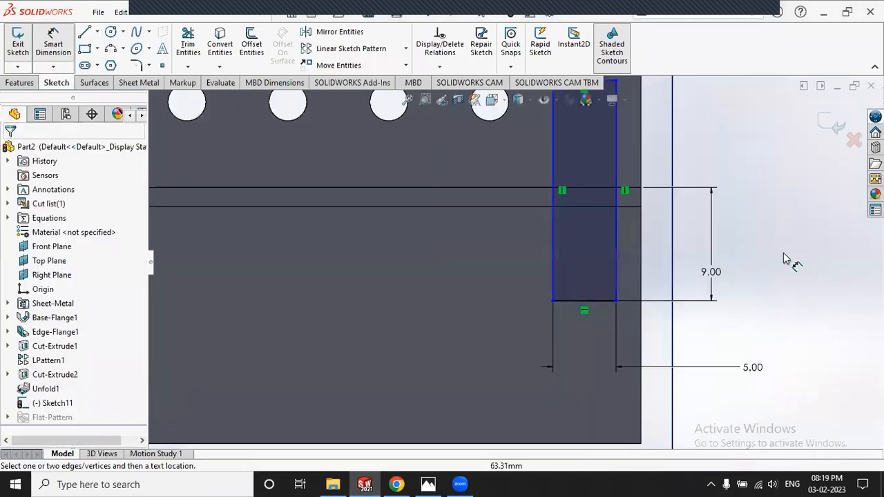
Step: Set the rectangle's top edge 6.87 mm from the 50 mm edge
left_click(428, 484)
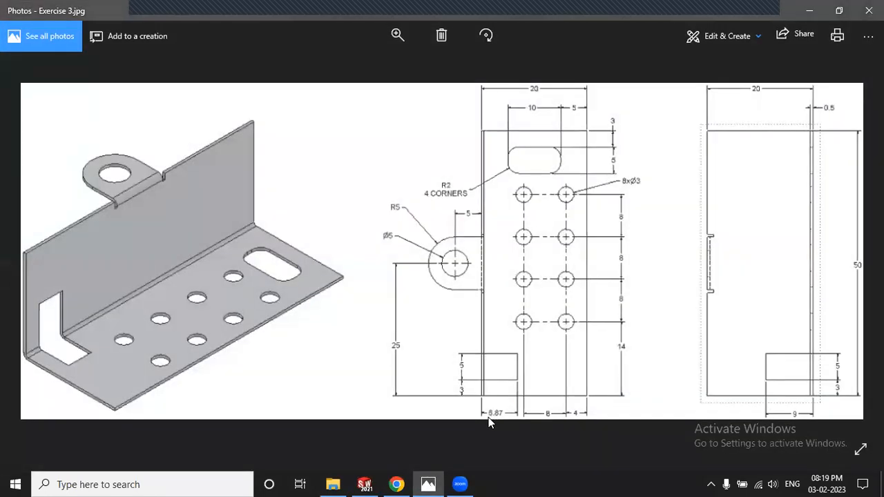
left_click(437, 484)
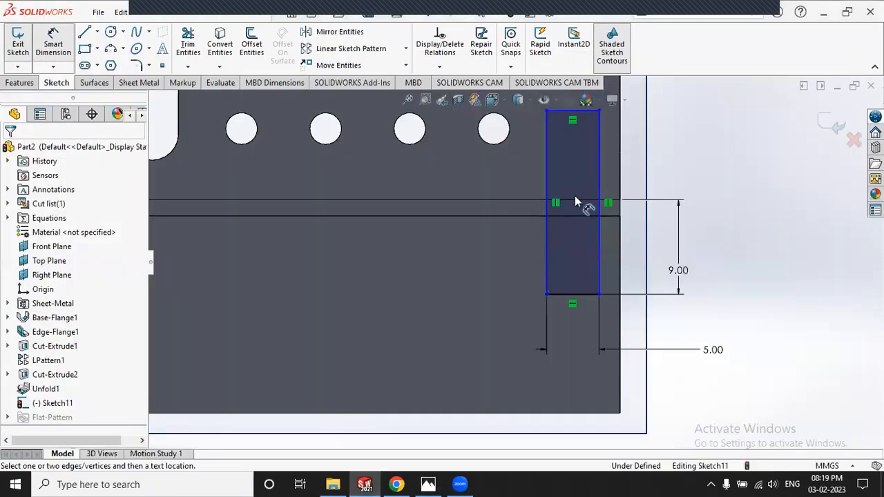
left_click(612, 216)
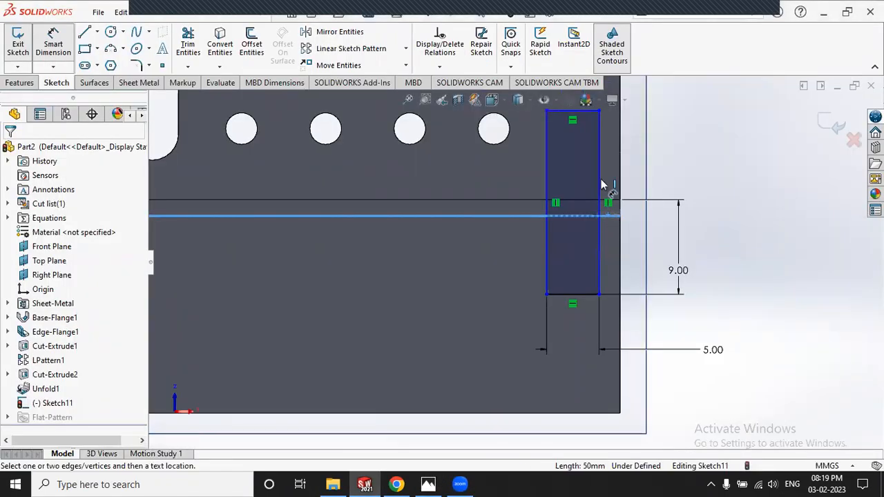
left_click(591, 112)
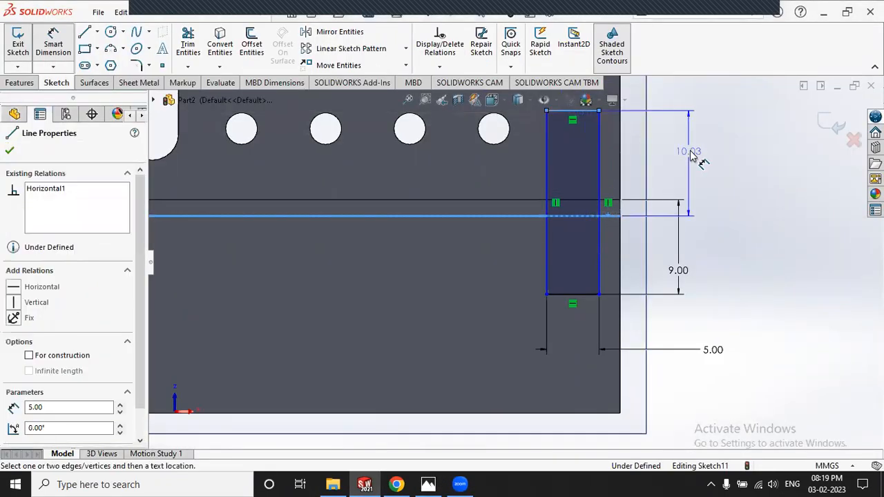
left_click(648, 208)
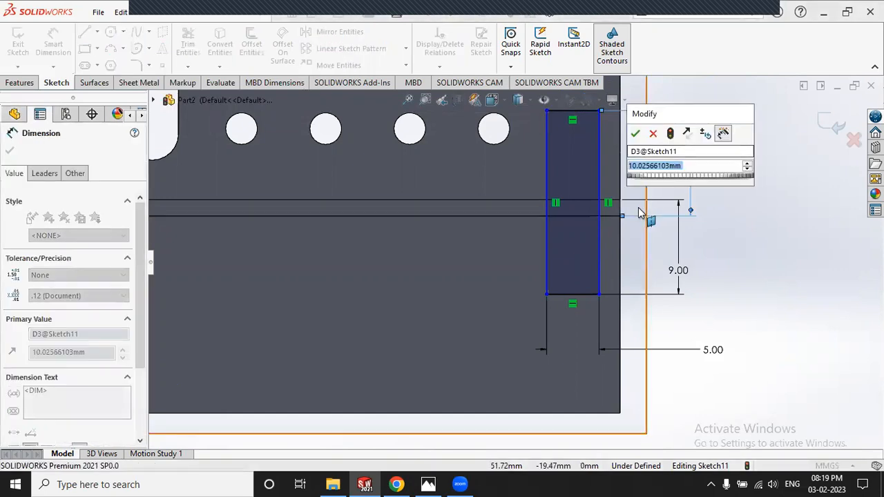
type("6.87")
key("Return")
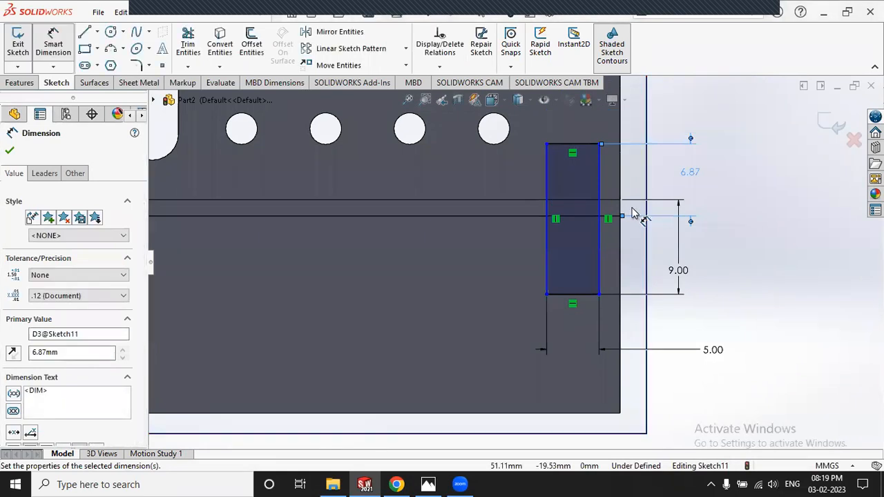
left_click(749, 252)
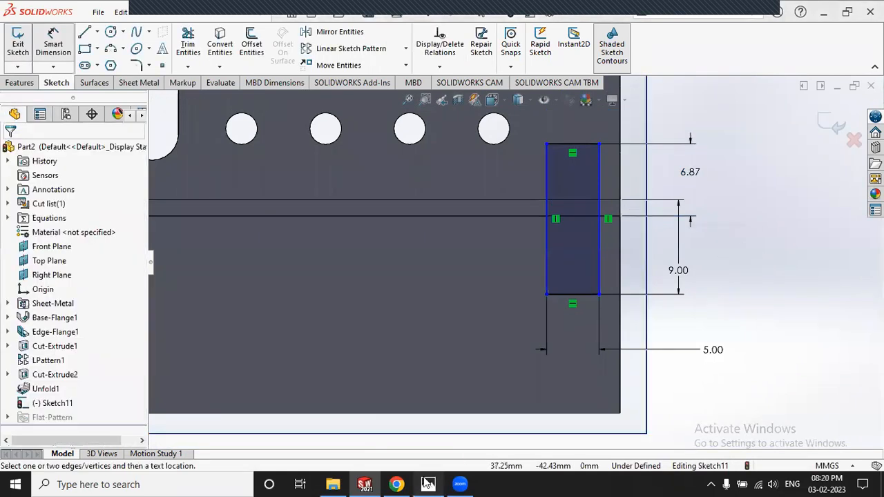
Step: Dimension the rectangle's right edge 3.00 mm from the flange edge
left_click(427, 483)
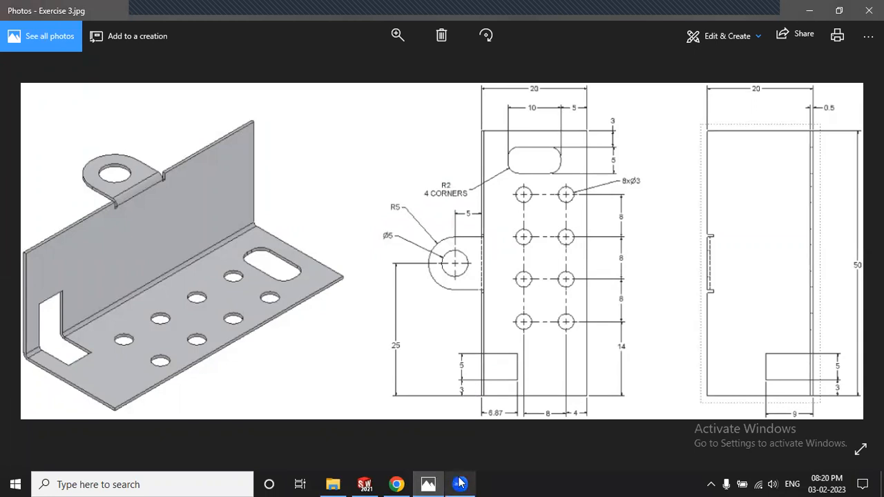
key("alt+Tab")
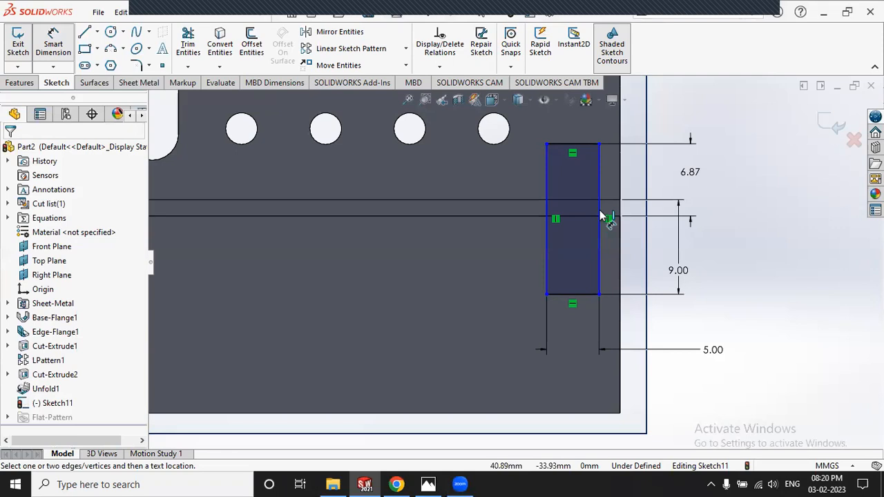
left_click(621, 245)
left_click(627, 272)
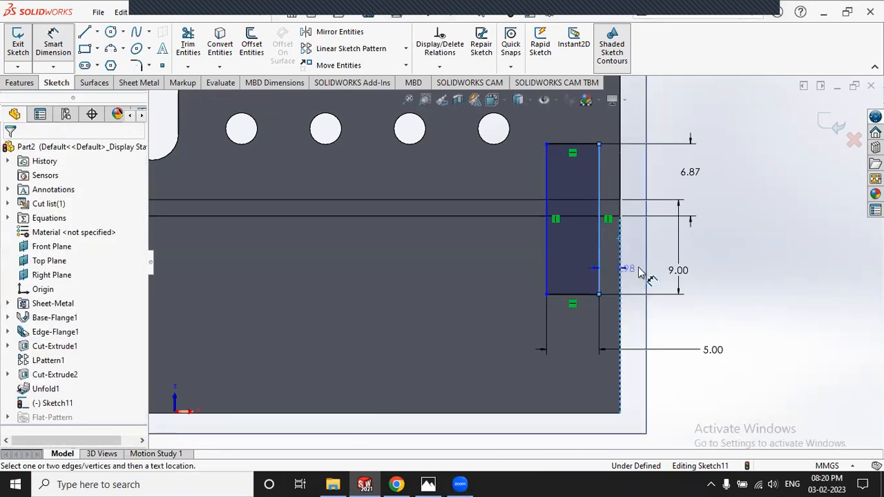
left_click(723, 258)
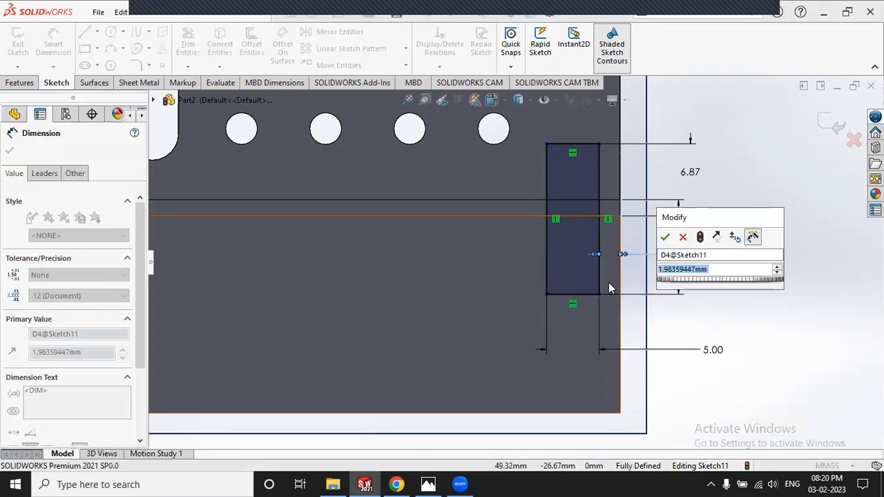
key("Return")
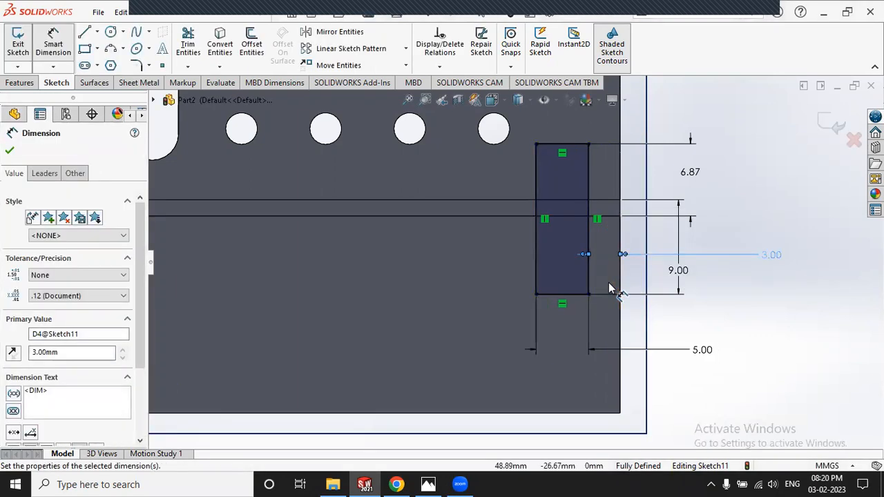
left_click(775, 308)
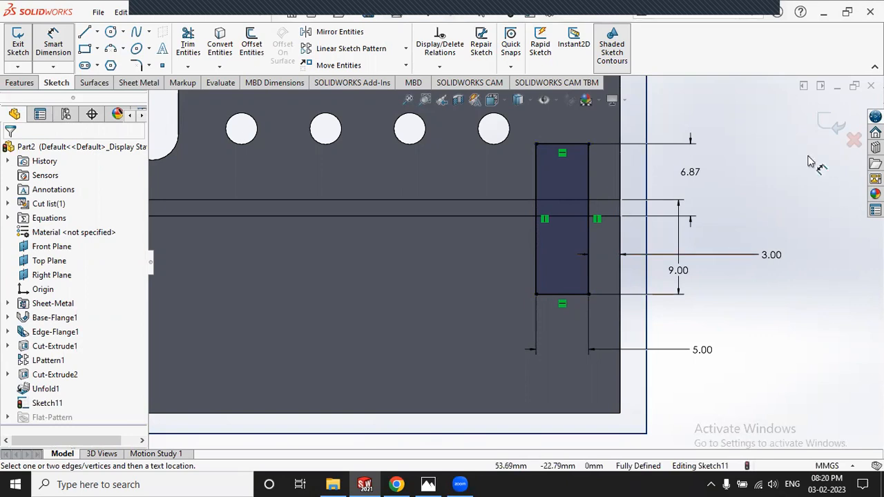
Step: Exit Sketch11 and cut the notch through the flat sheet as Cut-Extrude3
left_click(829, 123)
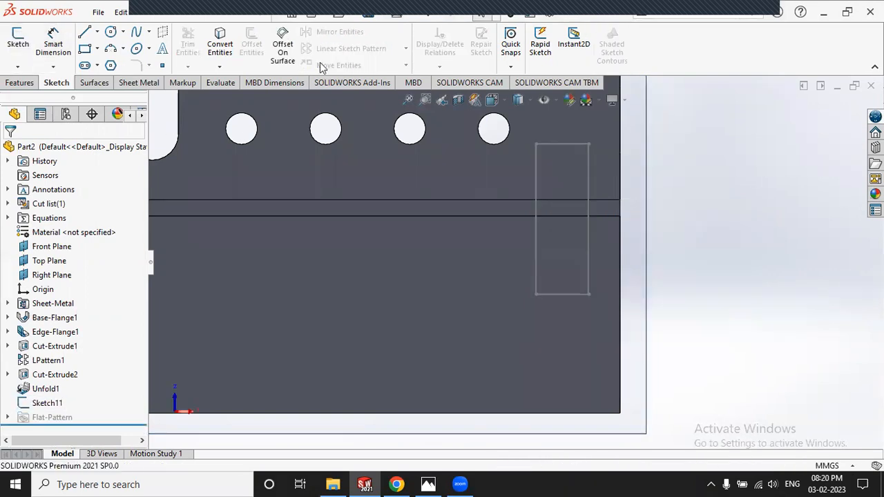
left_click(153, 83)
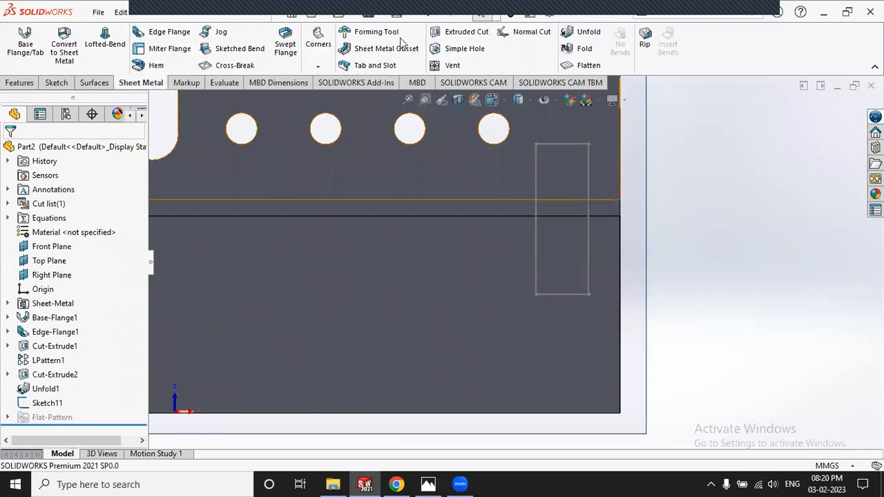
left_click(563, 144)
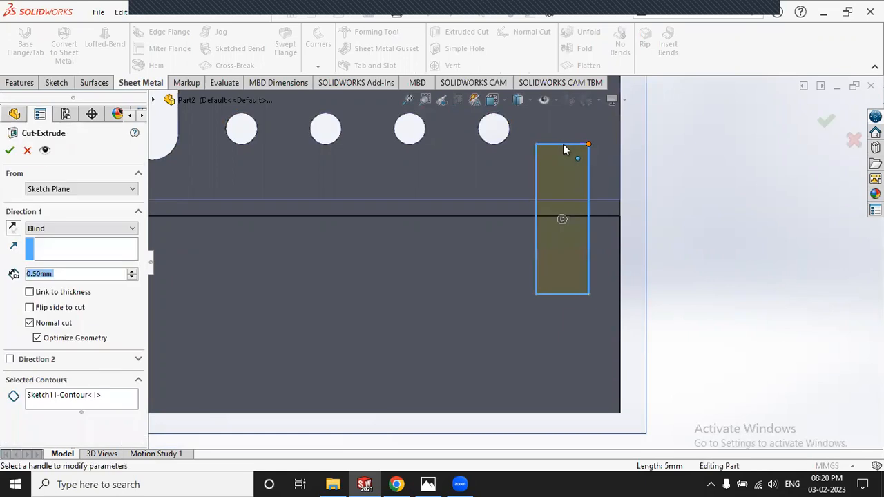
left_click(10, 150)
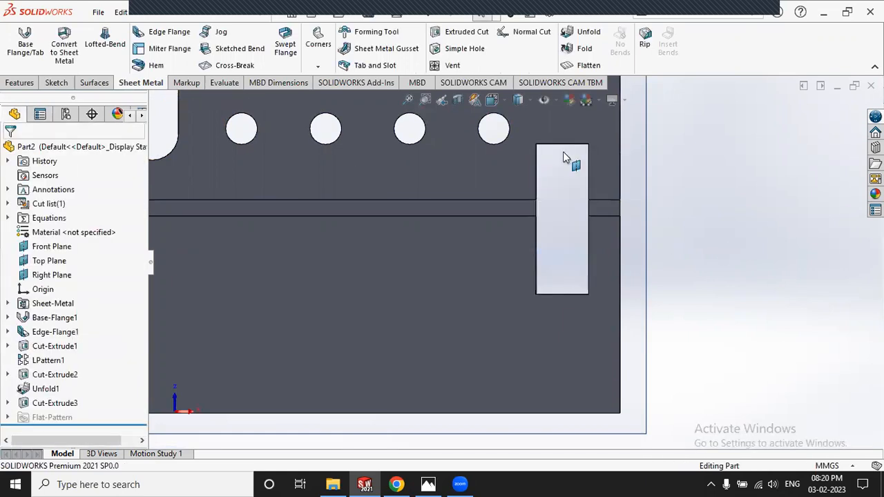
Step: Refold the bend as Fold1, inspect the notch, and view the Exercise 3 drawing
left_click(584, 49)
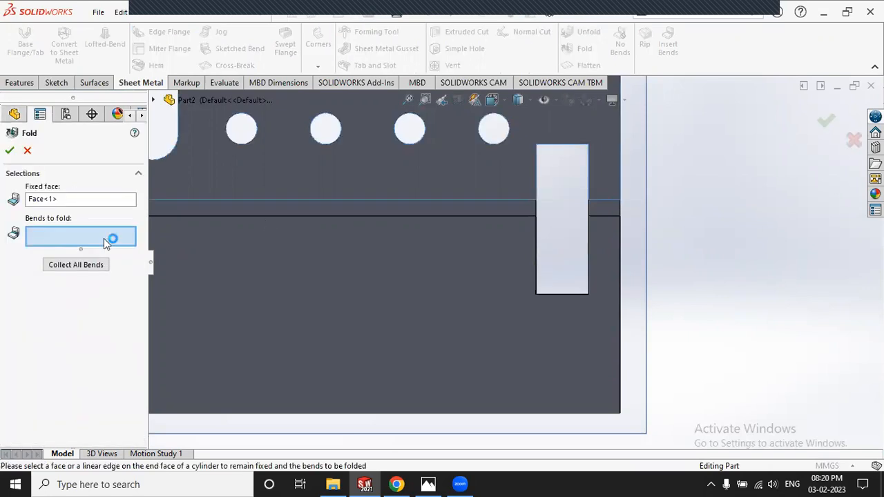
left_click(319, 207)
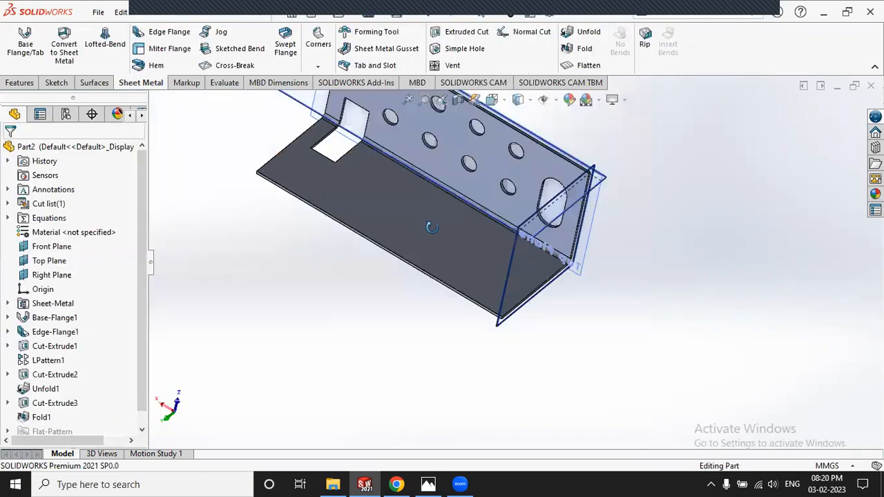
middle_click_drag(437, 231, 415, 151)
middle_click_drag(445, 221, 462, 169)
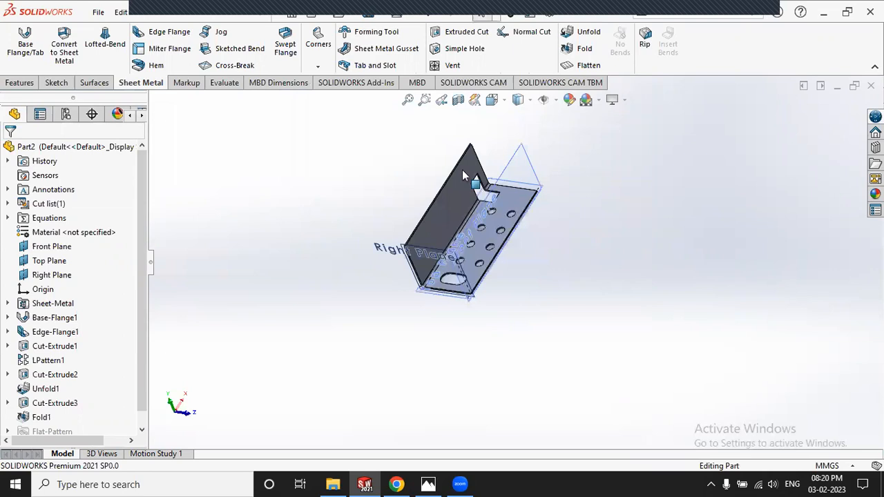
scroll(504, 233, "down", 3)
scroll(506, 233, "down", 3)
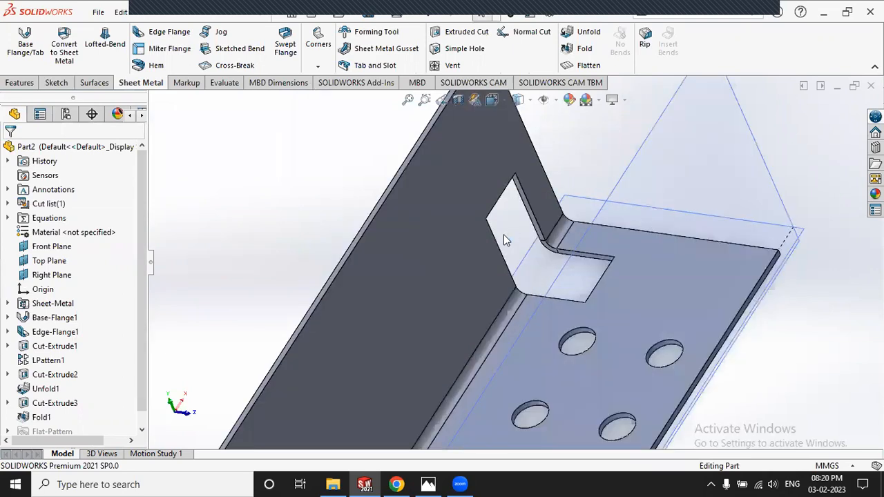
scroll(506, 232, "up", 3)
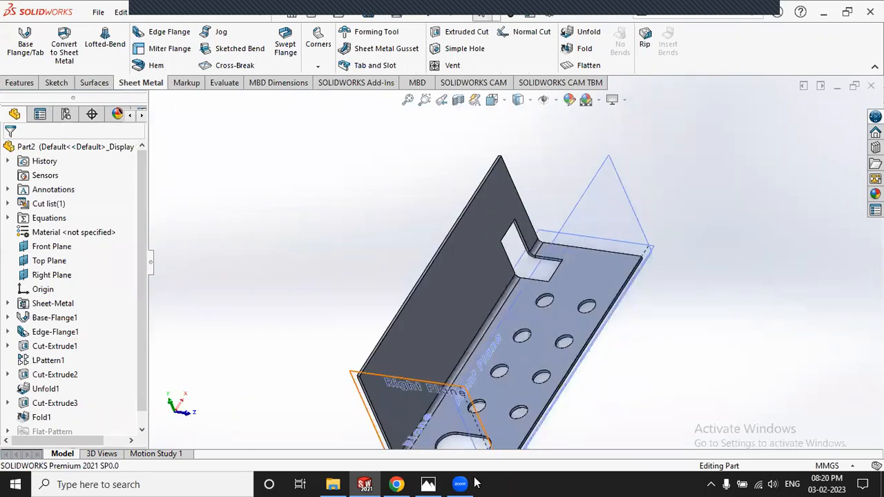
key("alt+Tab")
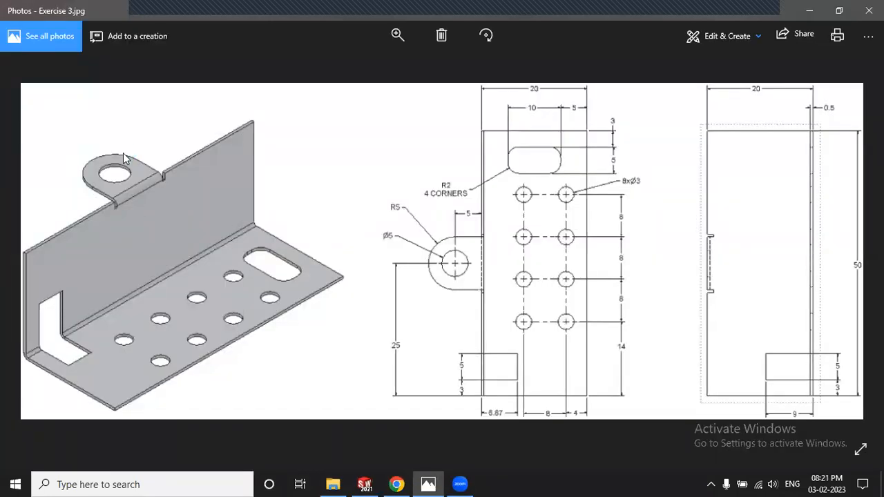
Step: Start a second edge flange on the plate's long top edge, consulting the drawing
left_click(364, 484)
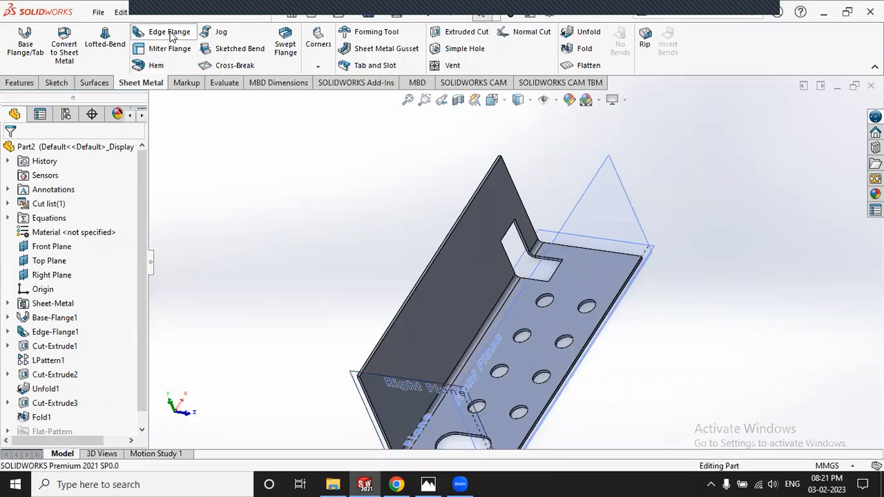
left_click(412, 293)
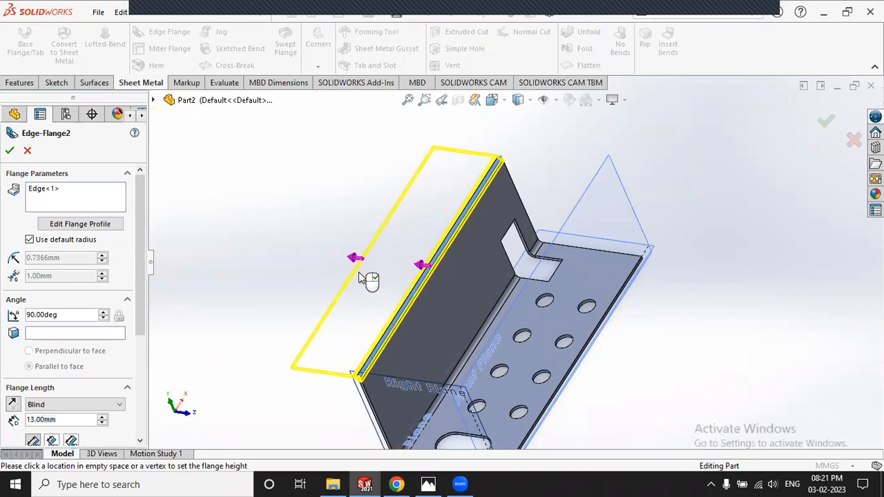
left_click(358, 274)
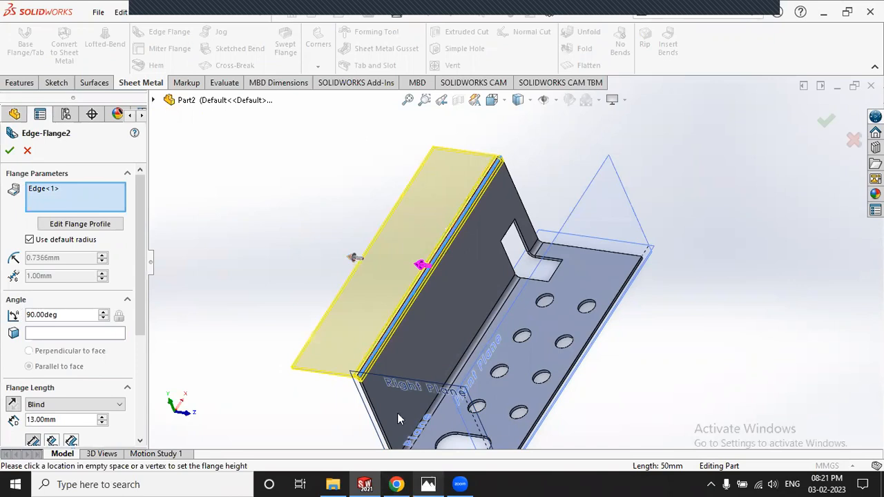
left_click(428, 484)
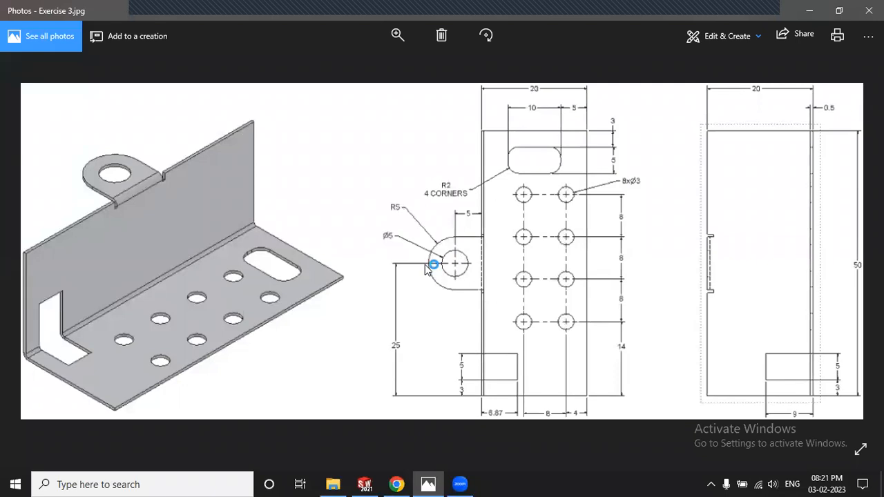
left_click(440, 482)
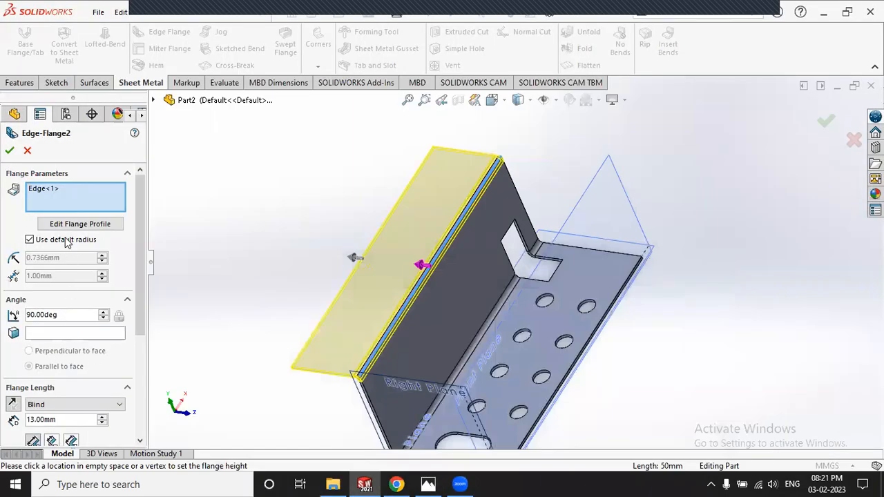
Step: Set the flange length to 10 mm measured to the Inner Virtual Sharp
left_click_drag(63, 422, 4, 421)
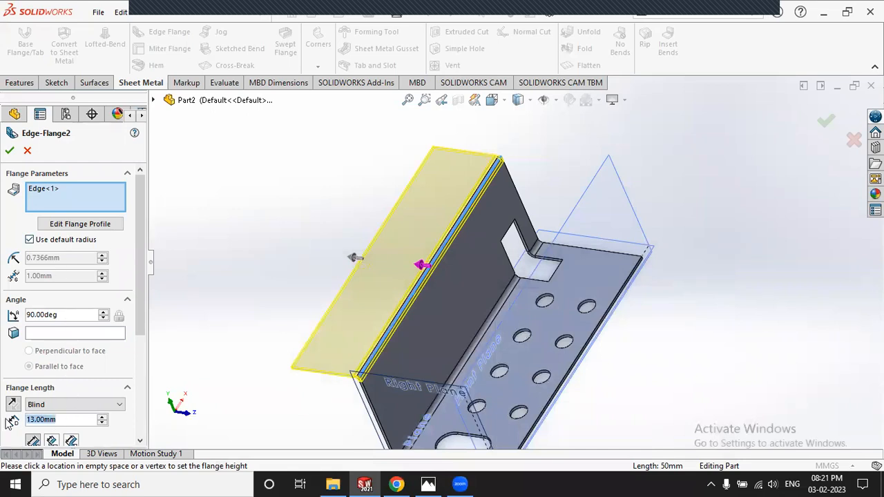
type("10")
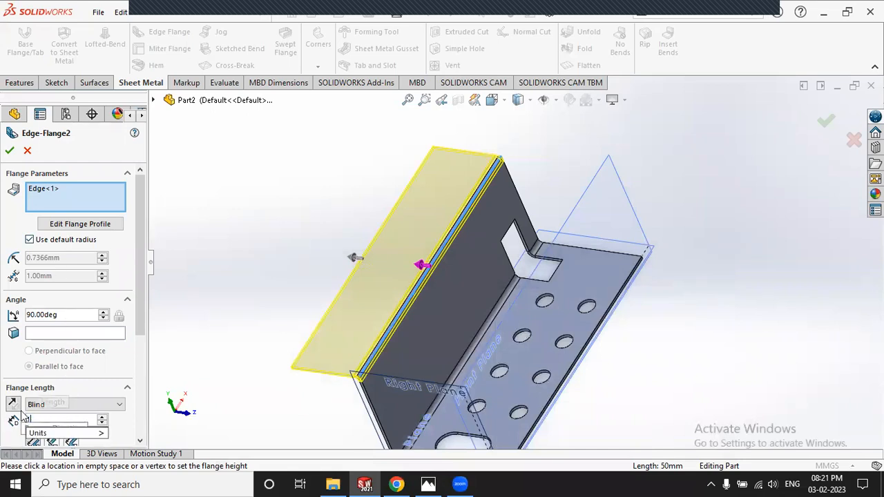
key("Return")
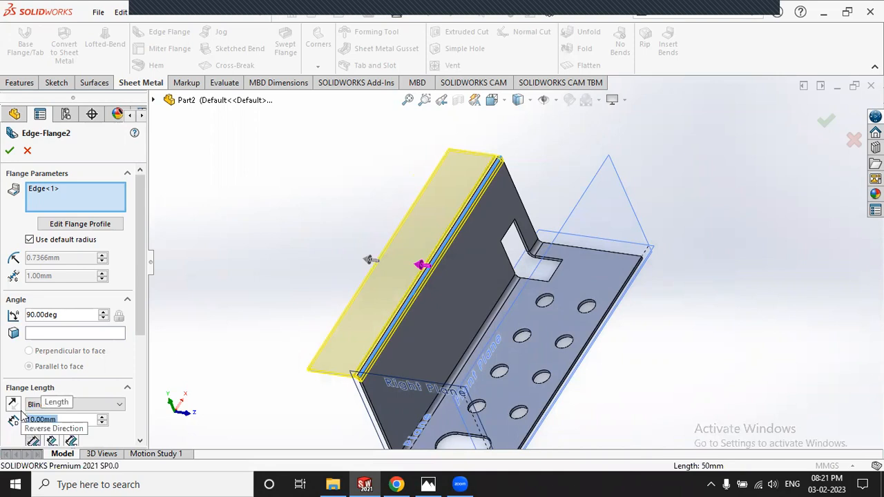
scroll(72, 323, "down", 3)
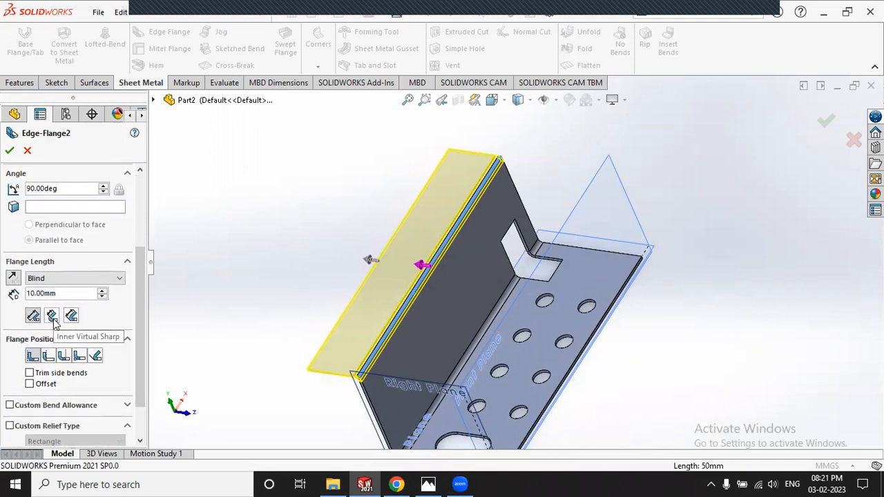
scroll(364, 379, "down", 5)
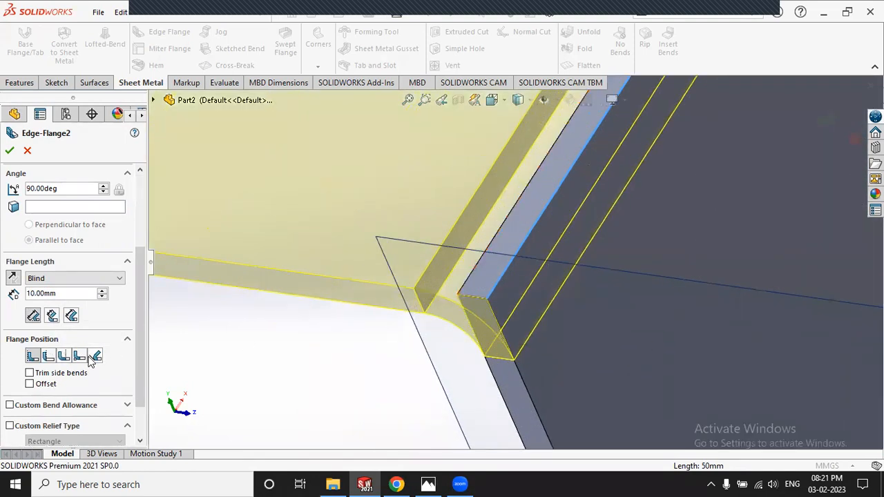
left_click(51, 316)
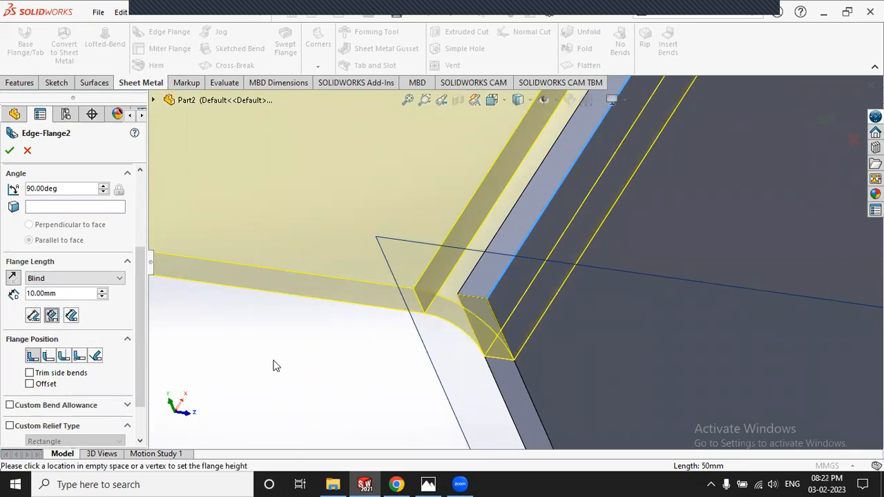
scroll(540, 200, "down", 5)
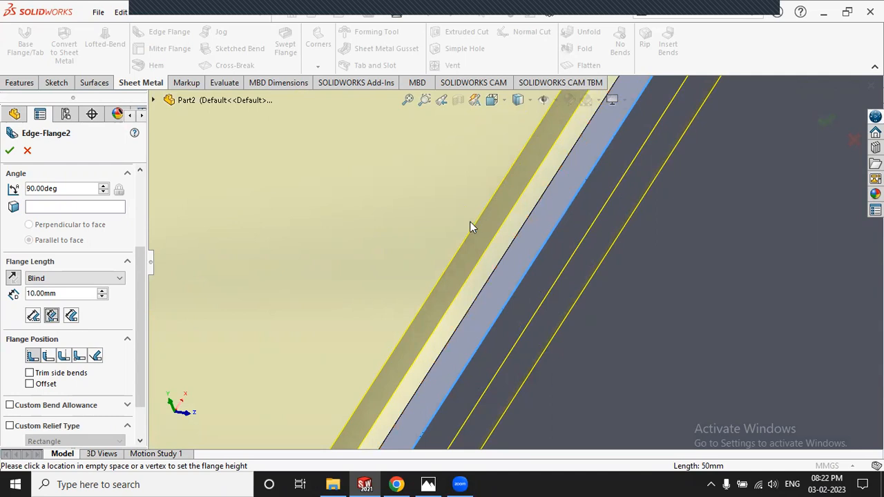
scroll(469, 225, "up", 6)
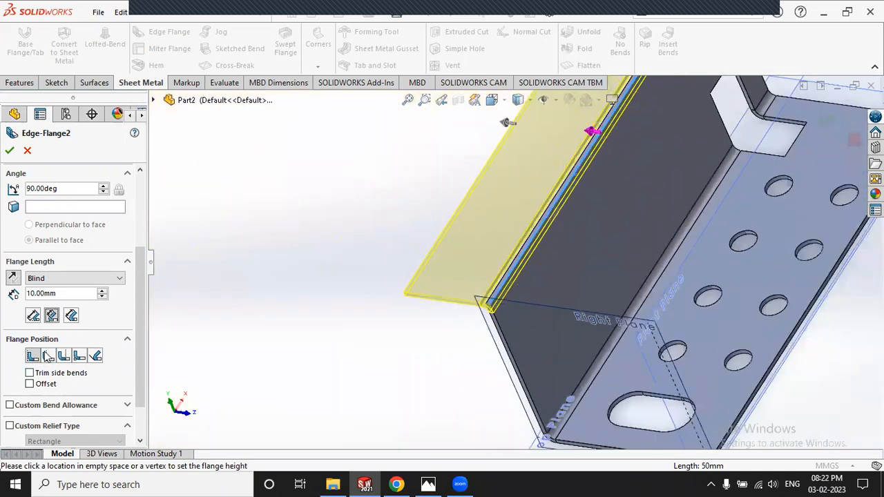
scroll(495, 202, "up", 3)
scroll(546, 219, "up", 2)
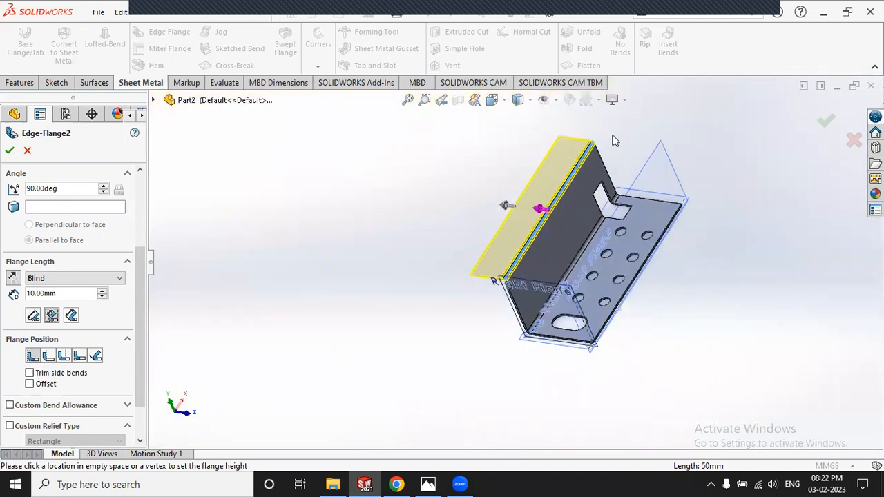
scroll(545, 219, "down", 2)
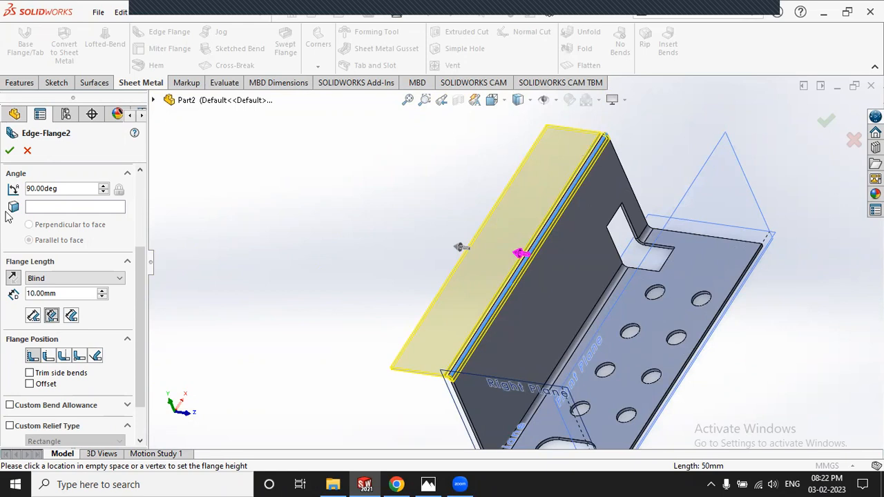
scroll(146, 209, "up", 2)
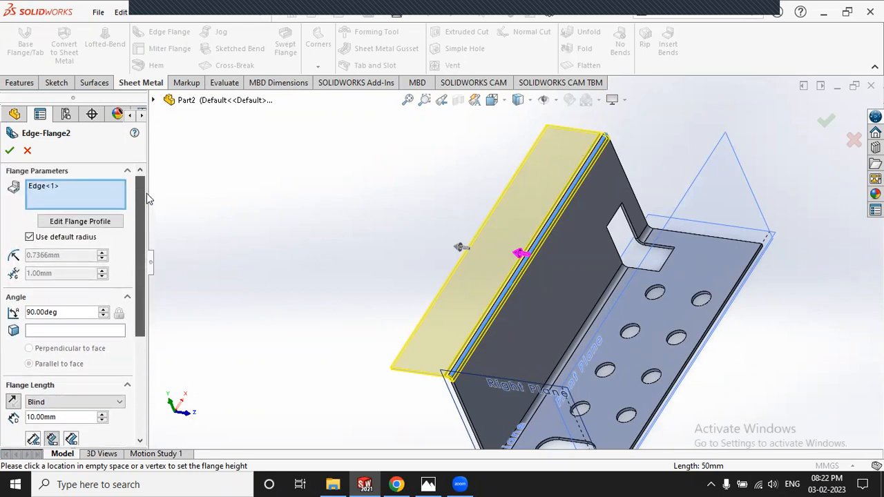
Step: Edit the flange profile and drag both corners inward to form a narrow tab
left_click(102, 221)
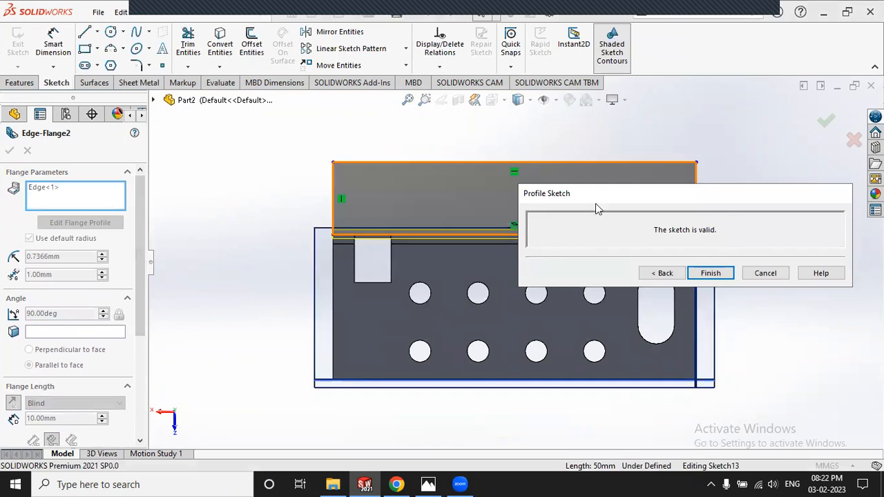
left_click_drag(591, 200, 542, 356)
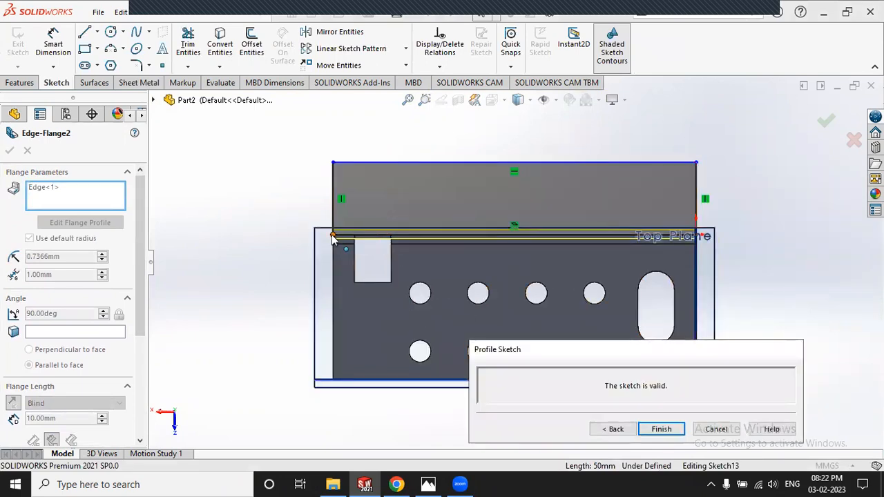
left_click_drag(333, 236, 456, 237)
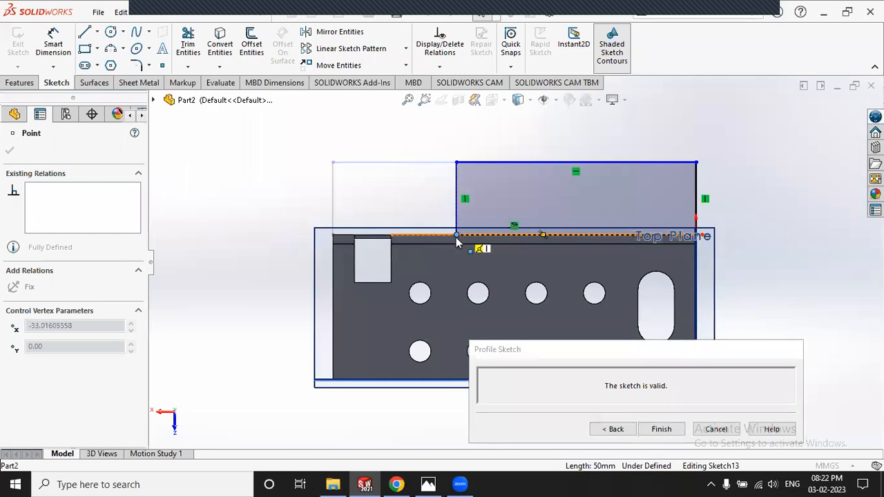
left_click(696, 236)
left_click_drag(678, 237, 551, 238)
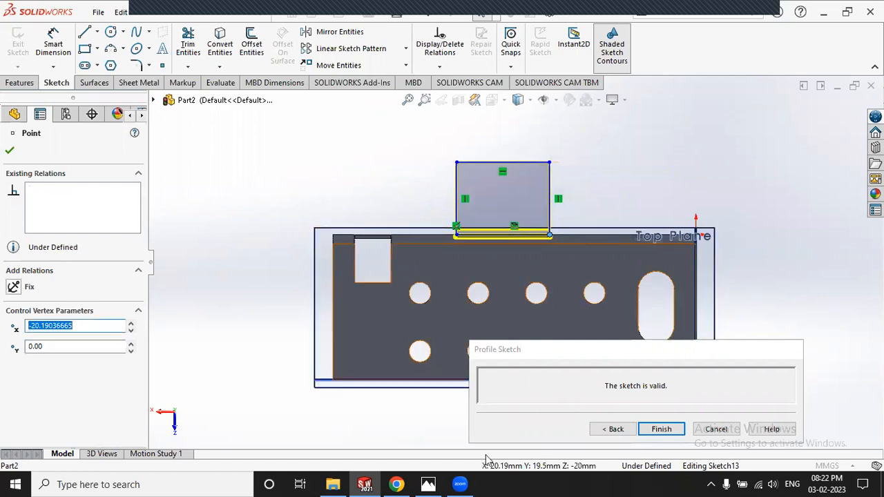
Step: Compare the tab profile against the bracket's reference drawing
left_click(397, 484)
left_click(427, 483)
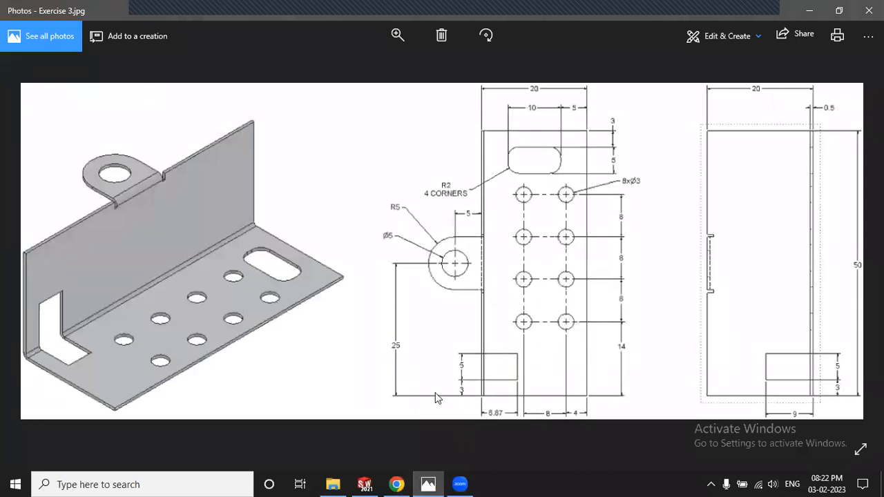
left_click(465, 266)
left_click(456, 262)
left_click(436, 484)
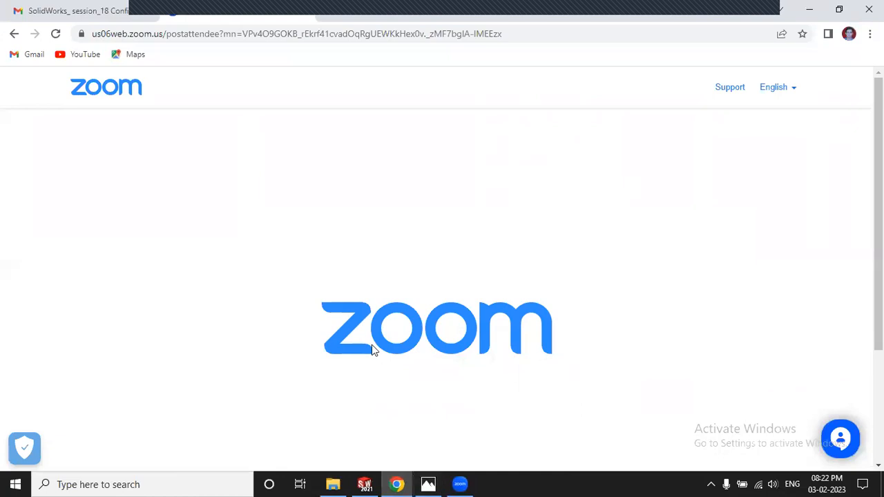
left_click(365, 485)
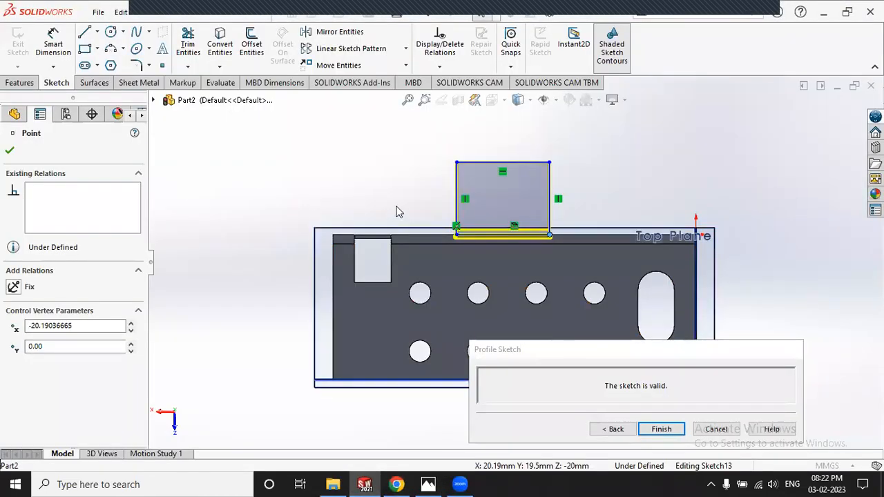
left_click(62, 50)
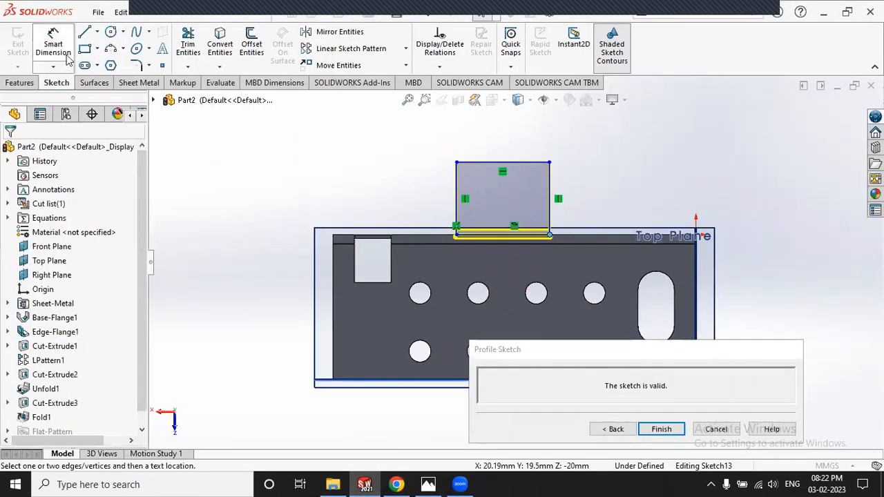
Step: Dimension the tab's left edge 20 mm from the part's left edge
left_click(334, 243)
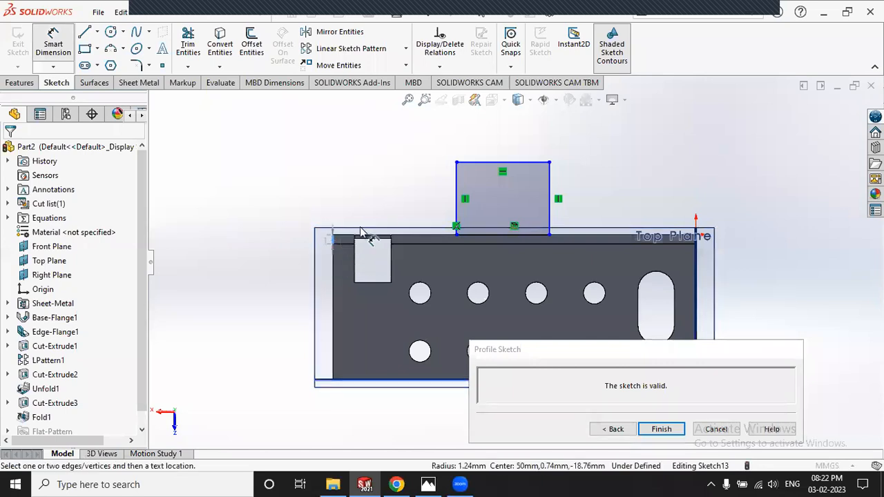
left_click(455, 185)
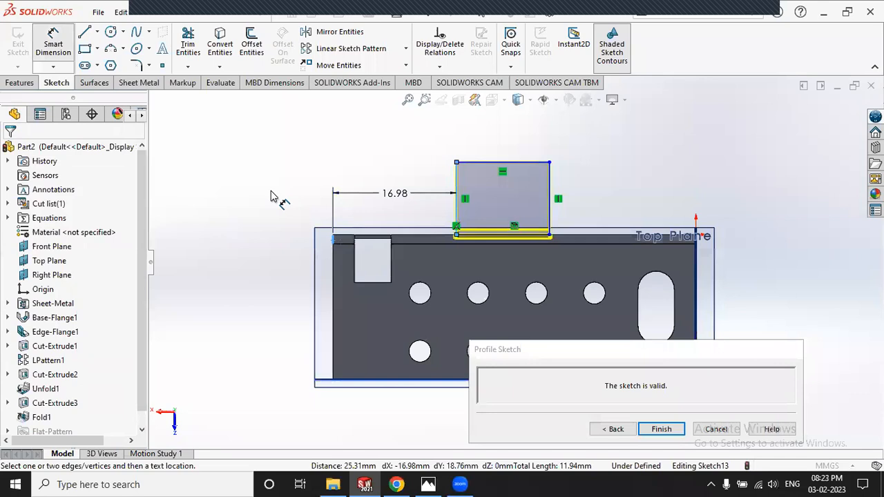
left_click(251, 181)
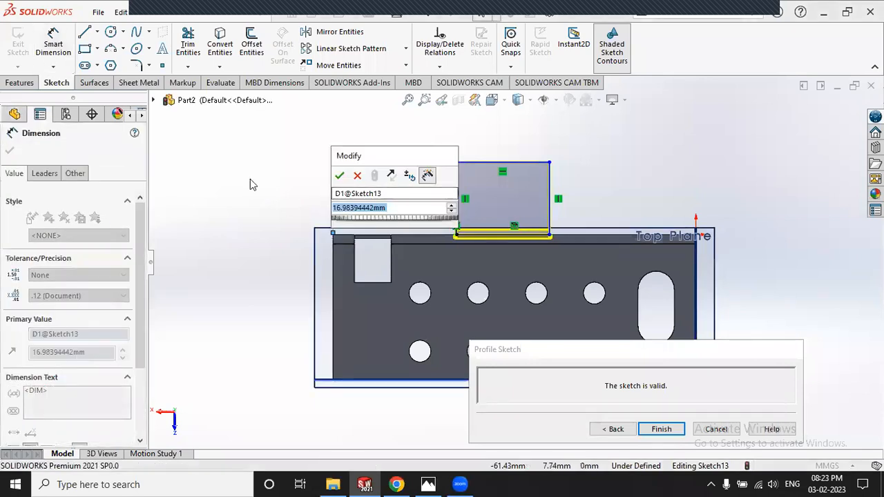
type("20")
key("Return")
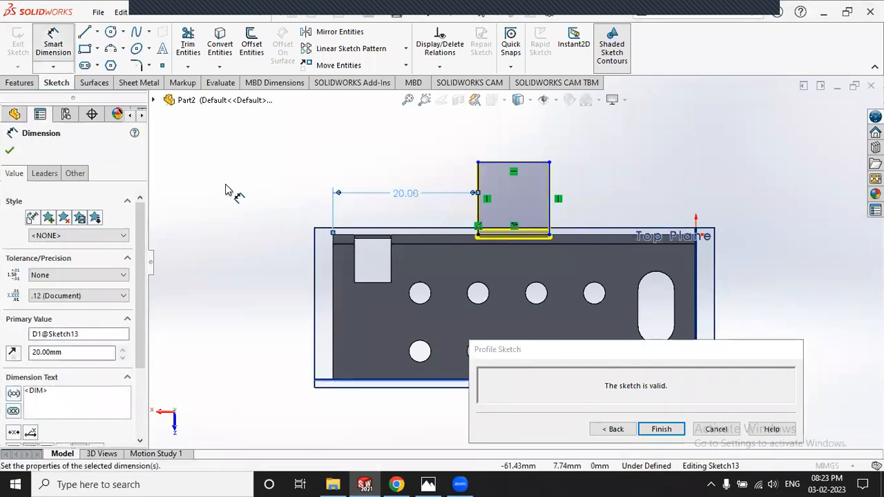
left_click(345, 171)
Step: Set the tab's top edge width to 10 mm
scroll(562, 208, "down", 2)
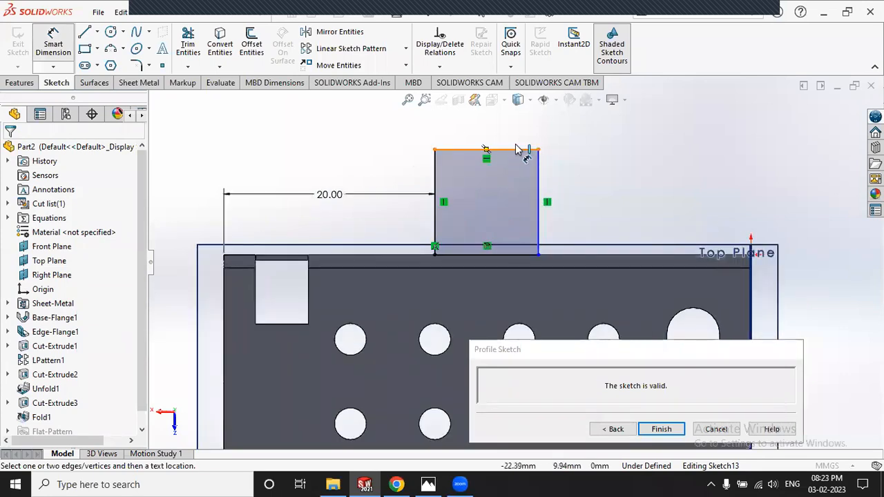
left_click(516, 150)
left_click(519, 133)
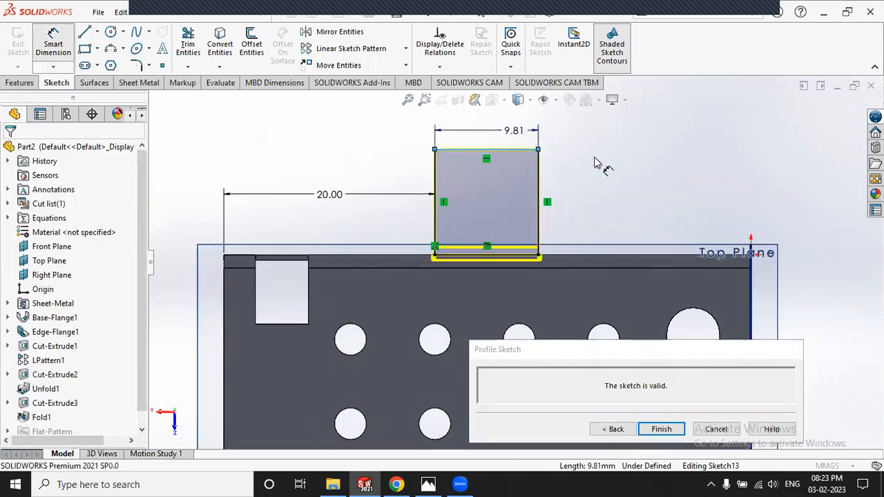
type("10")
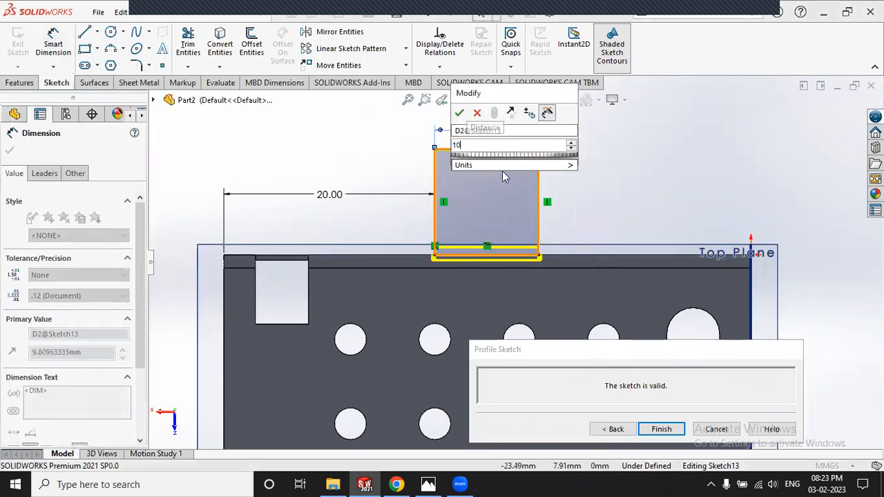
key("Escape")
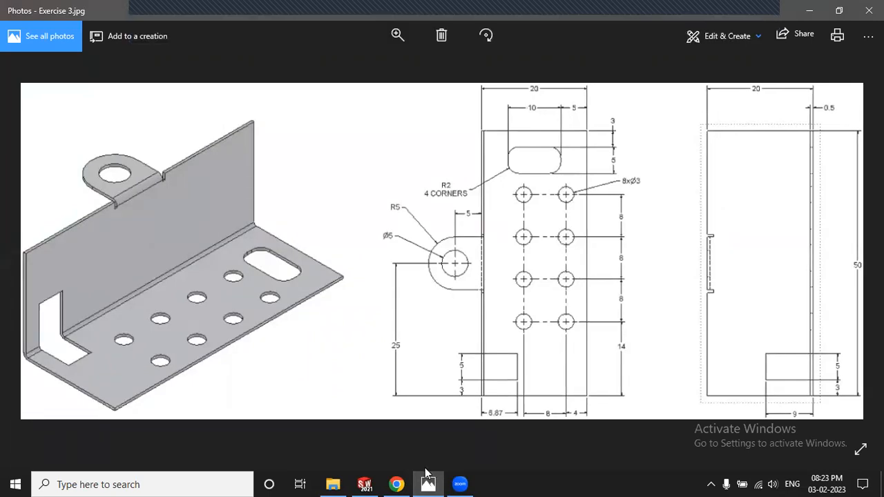
key("alt+Tab")
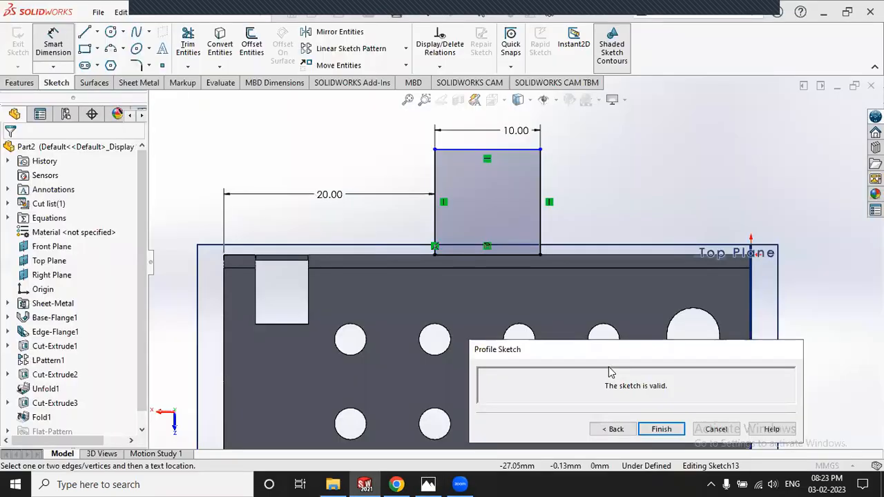
Step: Finish the profile to build Edge-Flange2, then show the Corners treatment list
left_click(618, 429)
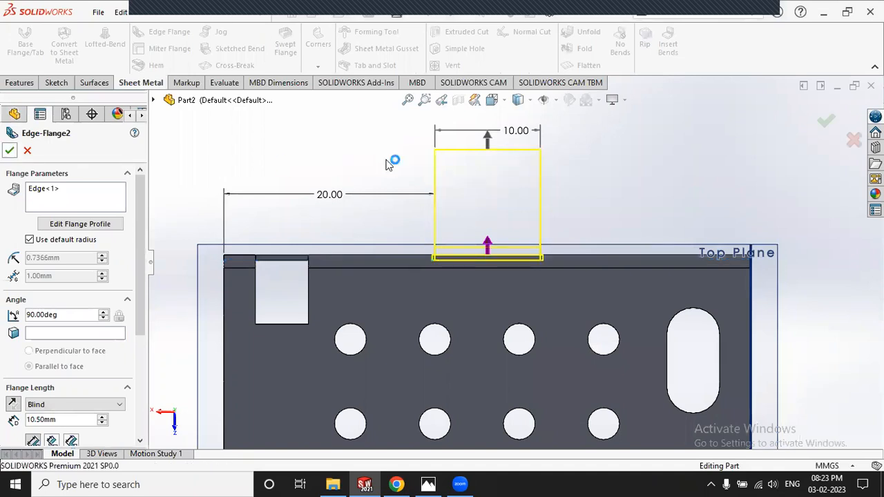
middle_click_drag(442, 287, 459, 248)
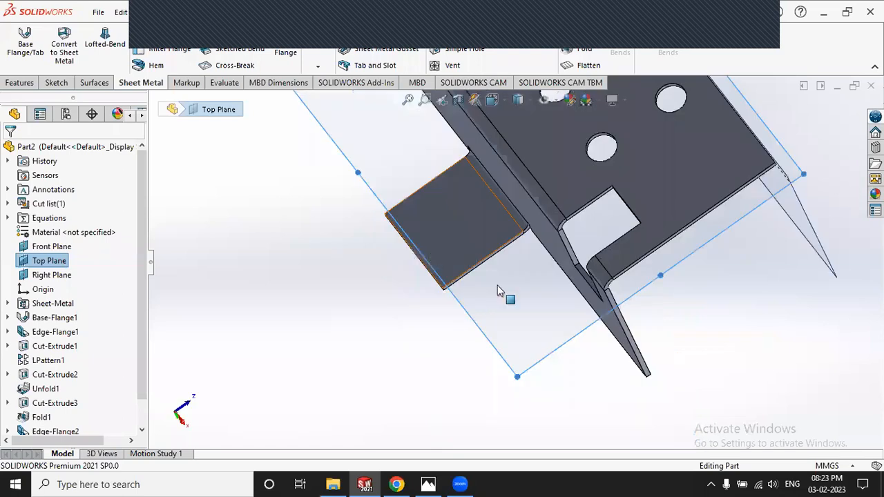
scroll(498, 285, "down", 3)
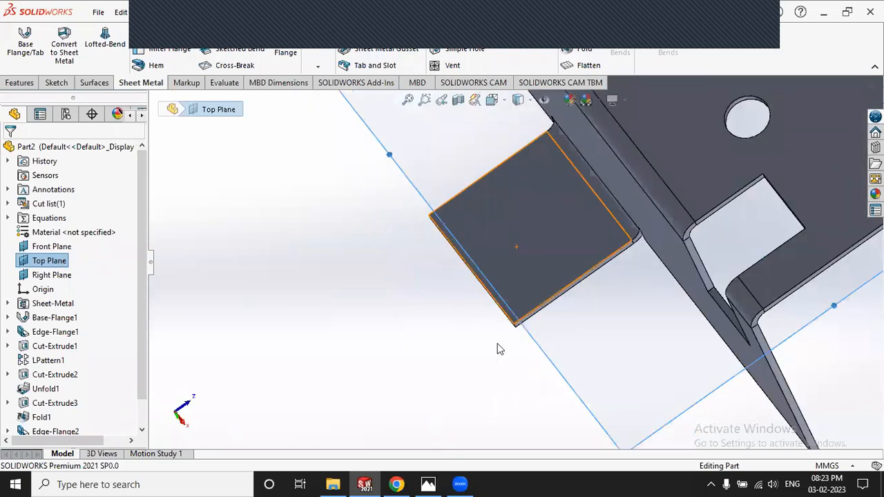
scroll(386, 318, "down", 4)
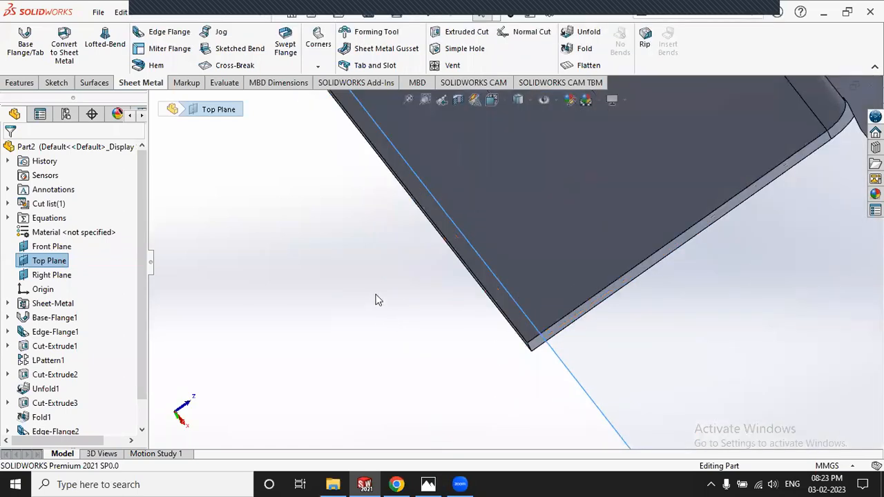
scroll(374, 291, "up", 5)
left_click(320, 66)
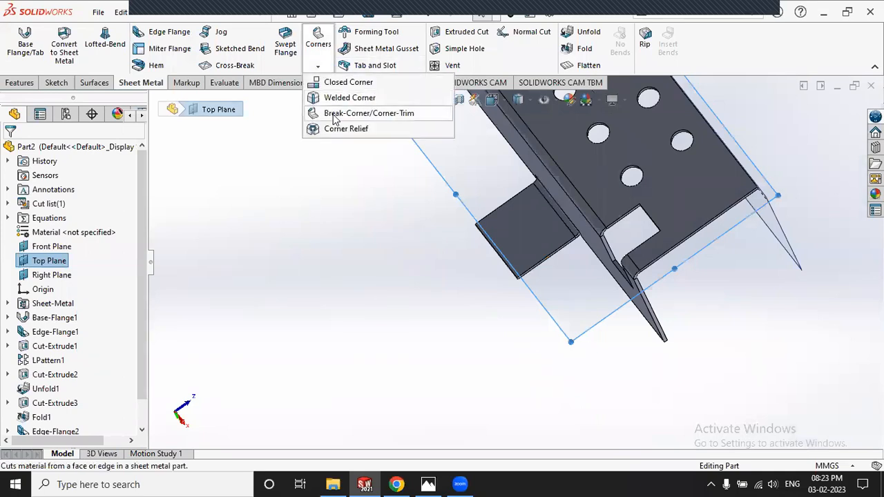
Step: Apply a 5 mm Break-Corner fillet to the tab's two outer corner edges
left_click(334, 115)
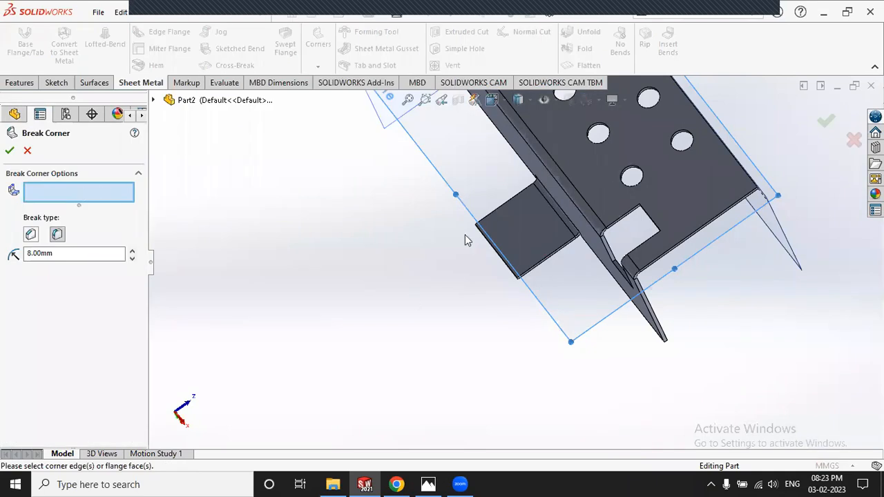
scroll(419, 335, "down", 5)
scroll(422, 338, "down", 2)
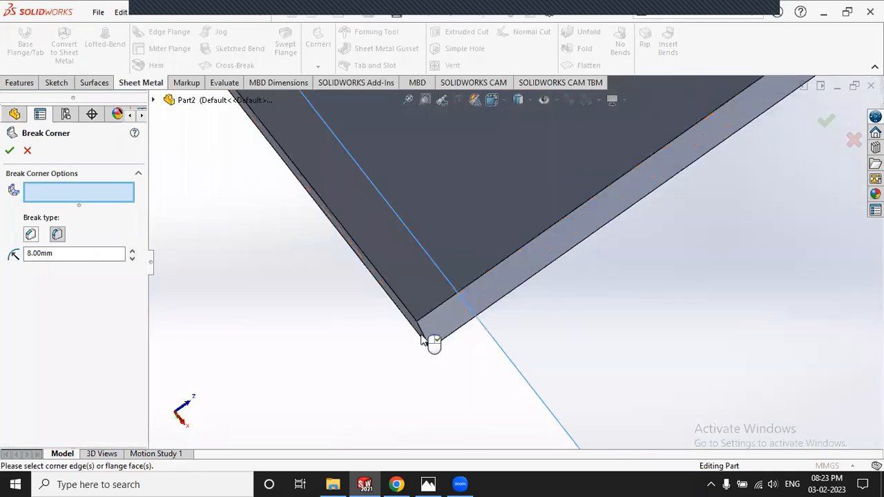
left_click(423, 339)
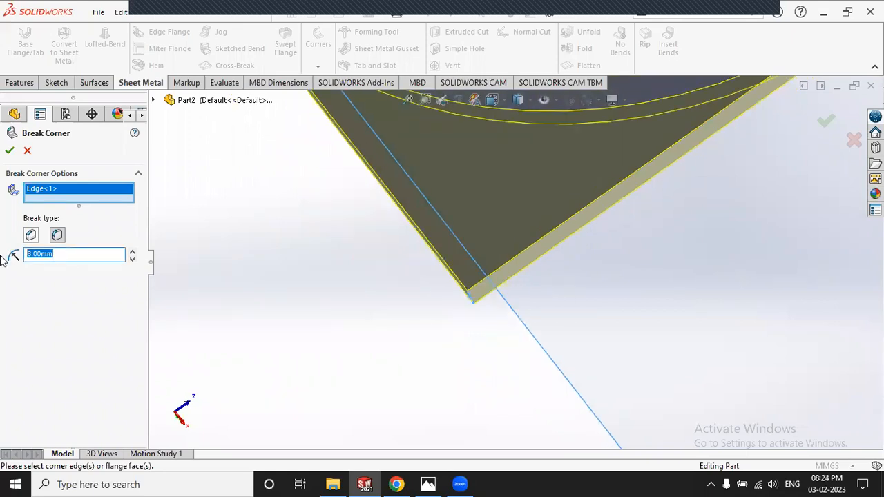
type("5")
key("Return")
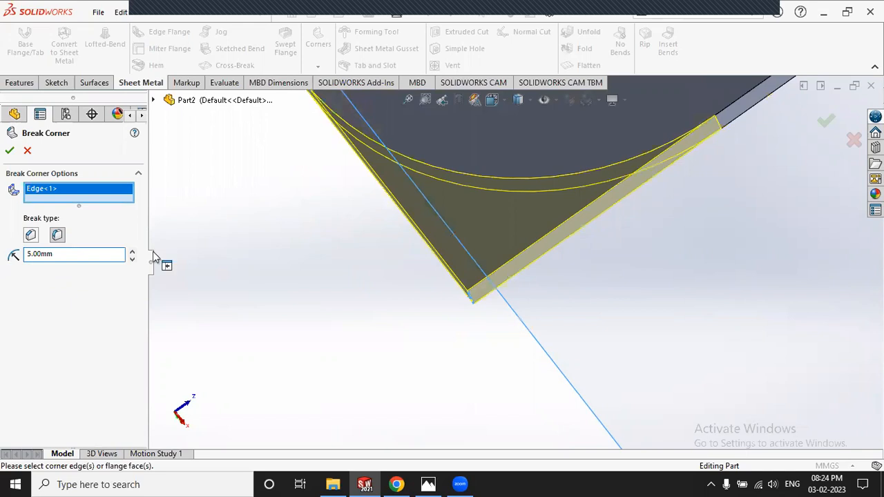
scroll(281, 256, "up", 6)
middle_click_drag(281, 255, 342, 193)
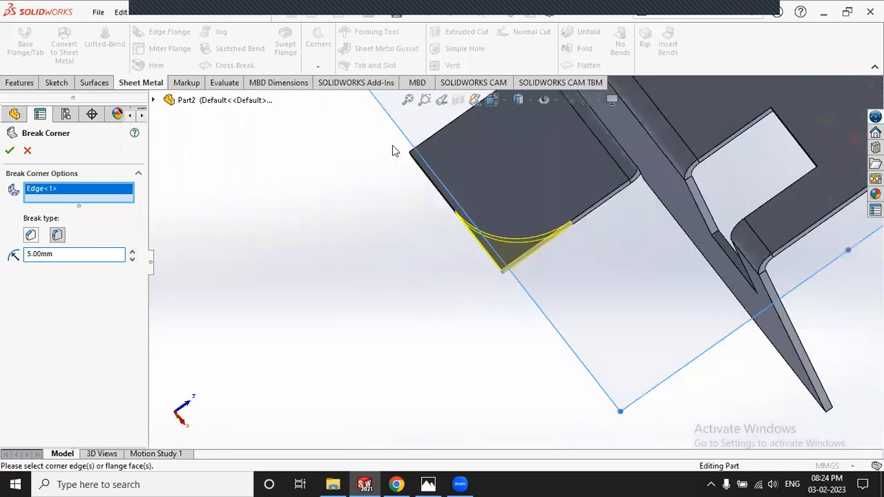
scroll(392, 146, "down", 2)
scroll(430, 265, "down", 3)
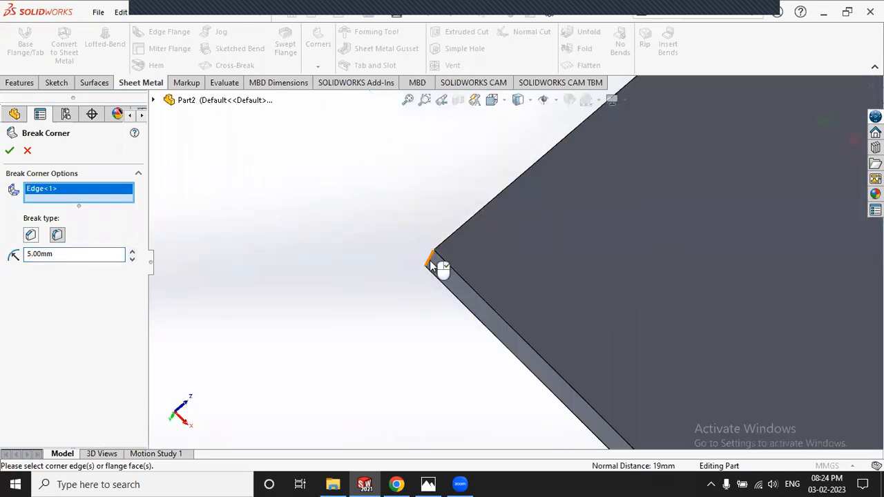
left_click(442, 268)
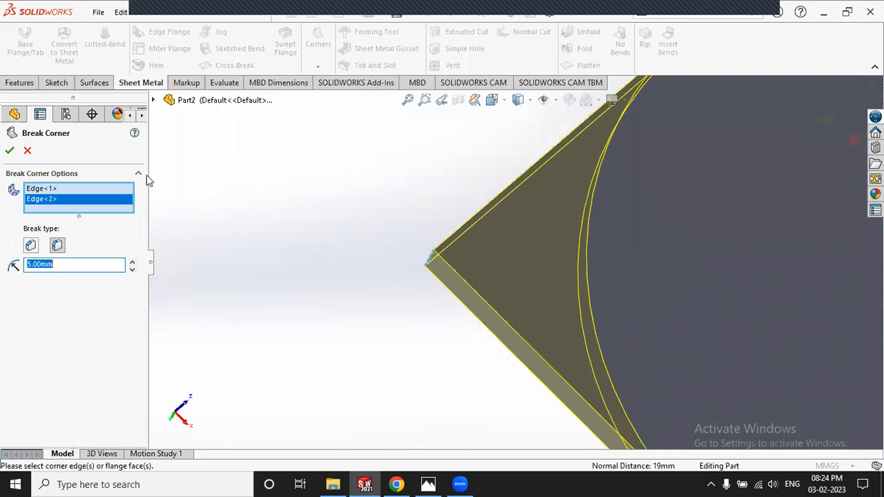
scroll(146, 175, "up", 5)
left_click(11, 147)
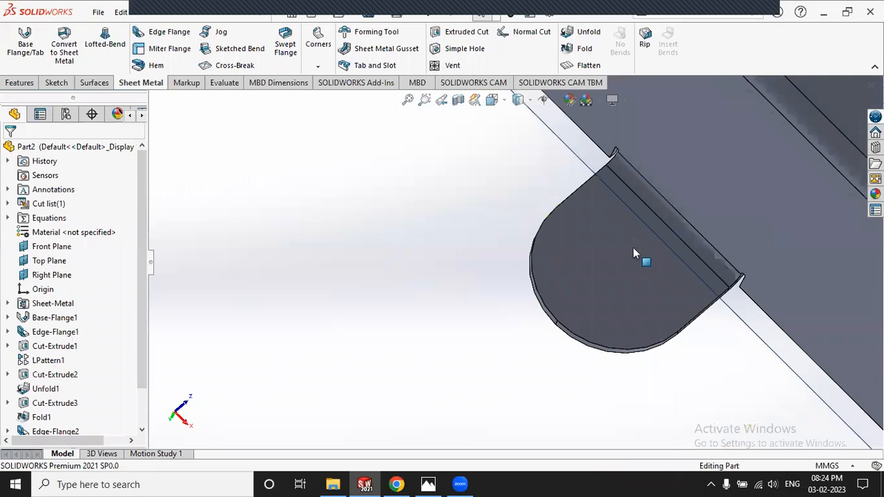
Step: Orbit to inspect the rounded tab and bring up the Exercise 3 reference drawing
scroll(587, 280, "up", 4)
middle_click_drag(587, 280, 610, 214)
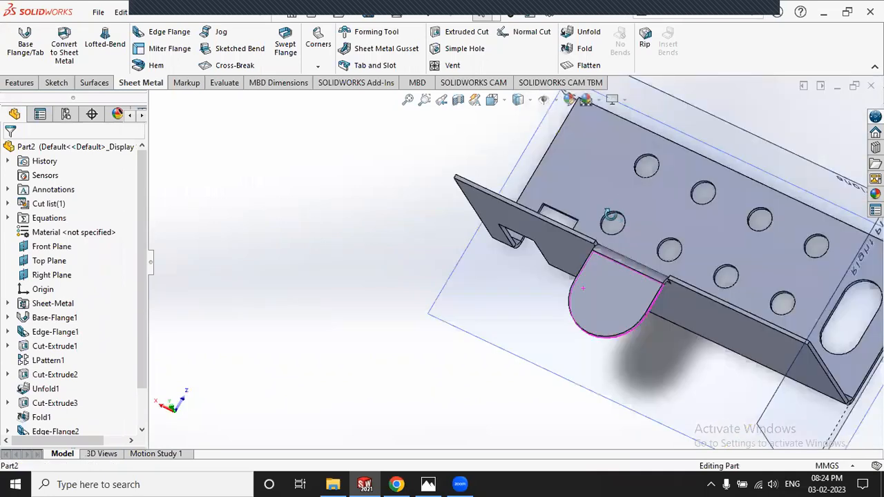
scroll(487, 275, "down", 5)
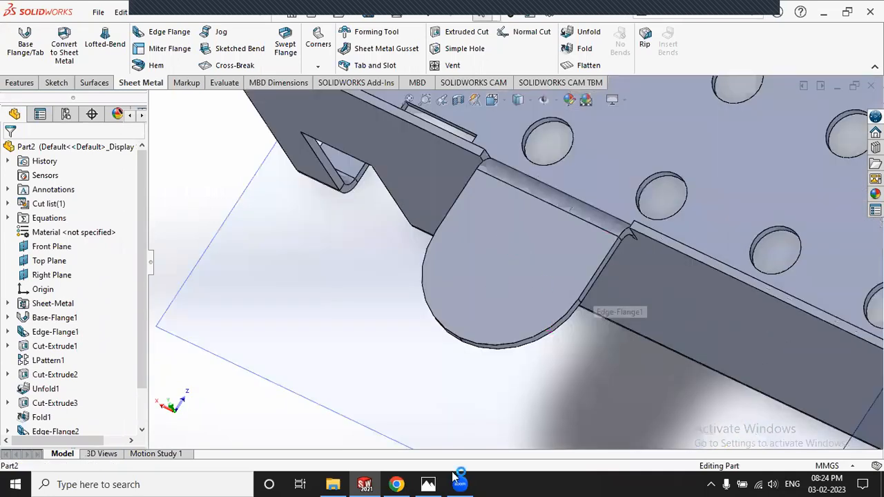
left_click(428, 484)
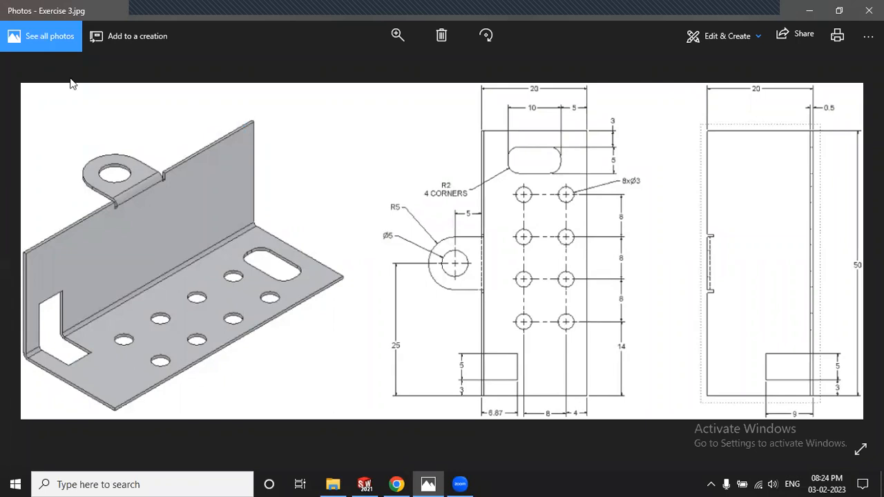
Step: Back in SOLIDWORKS, sketch a circle on the tab face centred on the arc centre
key("alt+Tab")
left_click(13, 38)
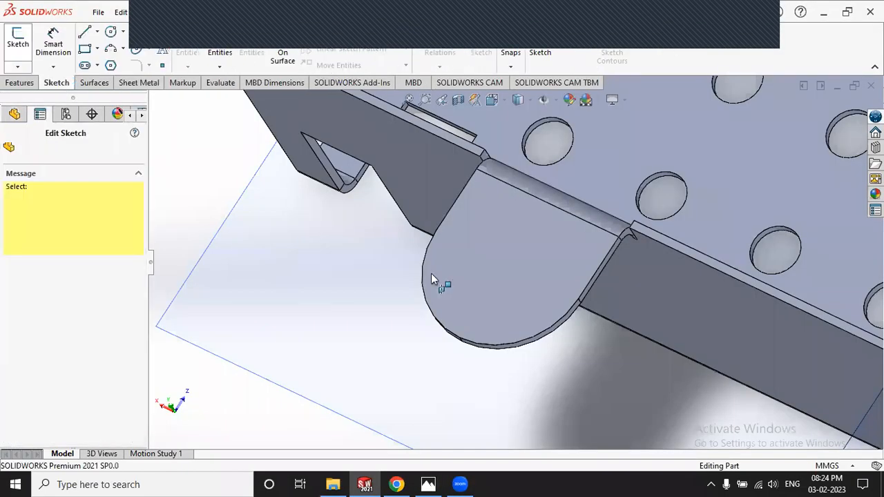
left_click(471, 278)
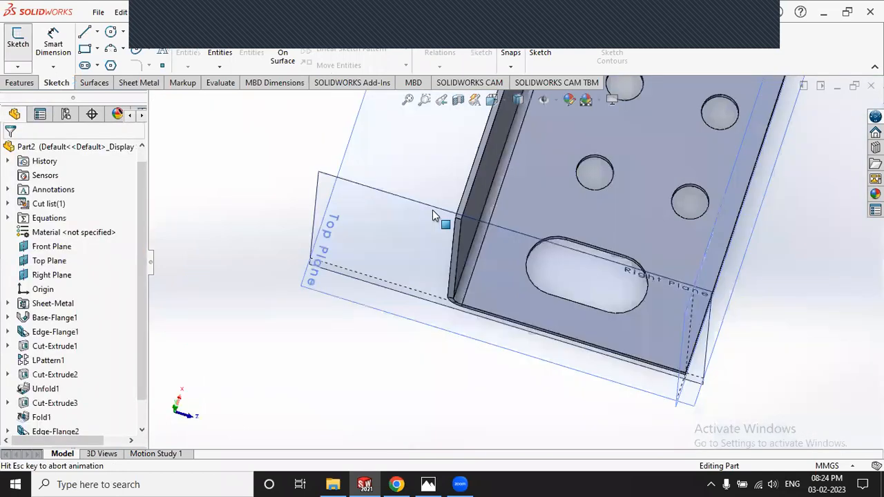
left_click(110, 35)
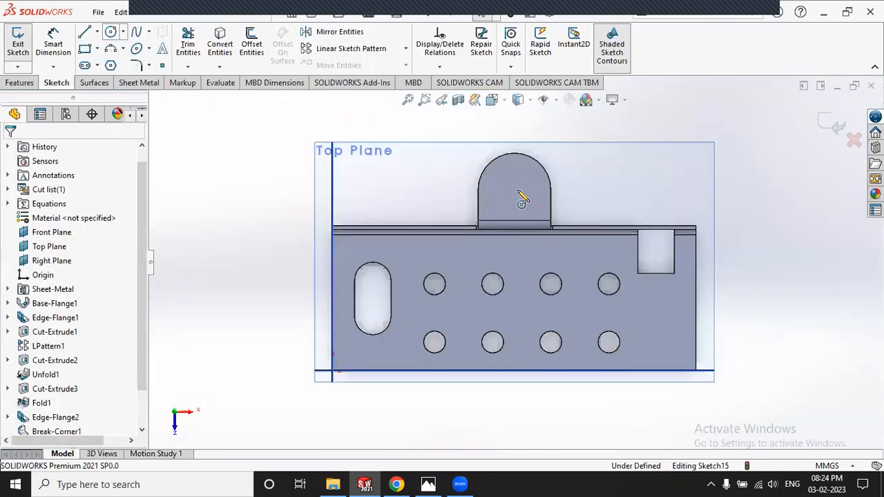
scroll(506, 234, "up", 3)
left_click(498, 223)
left_click(525, 242)
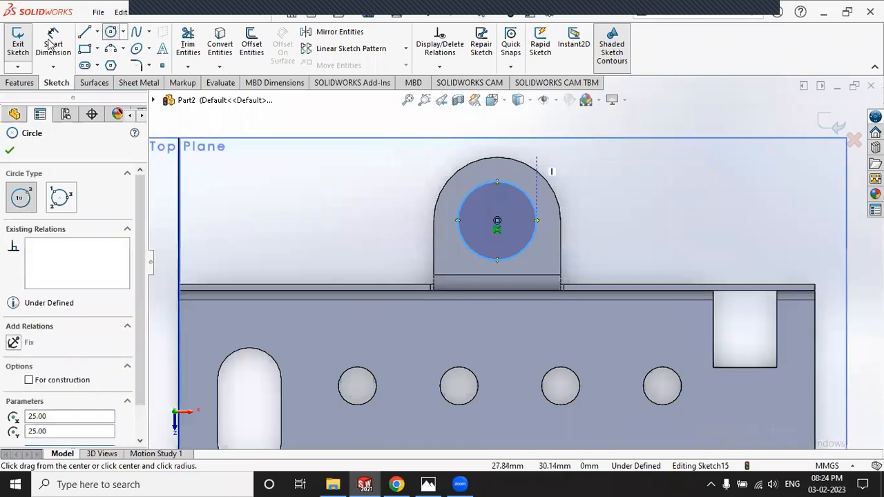
Step: Dimension the circle to a 5 mm diameter and exit the sketch
left_click(53, 43)
left_click(523, 197)
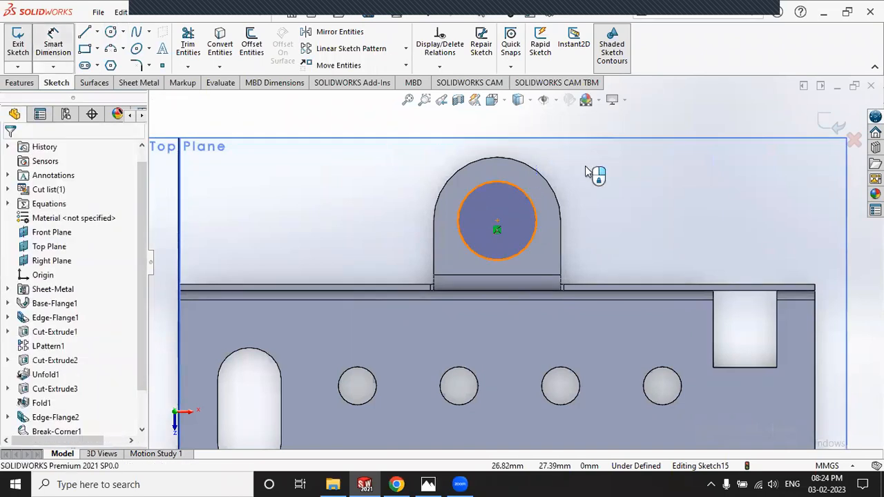
left_click(623, 164)
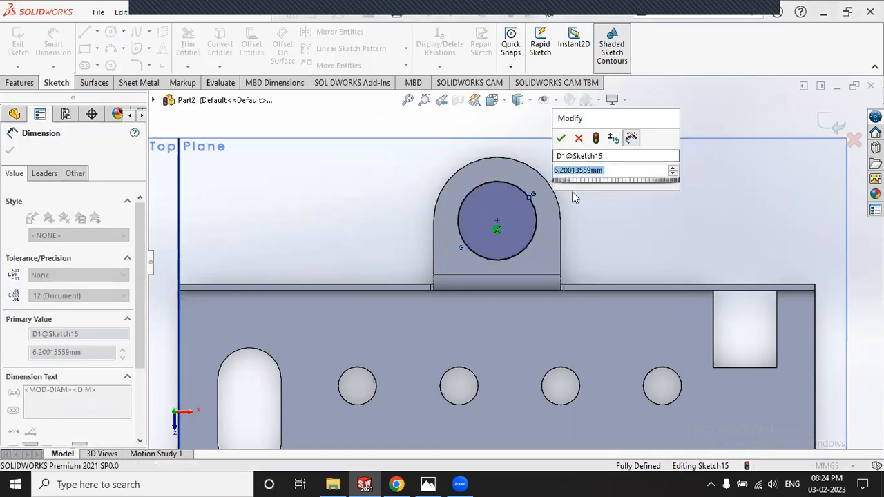
key("Return")
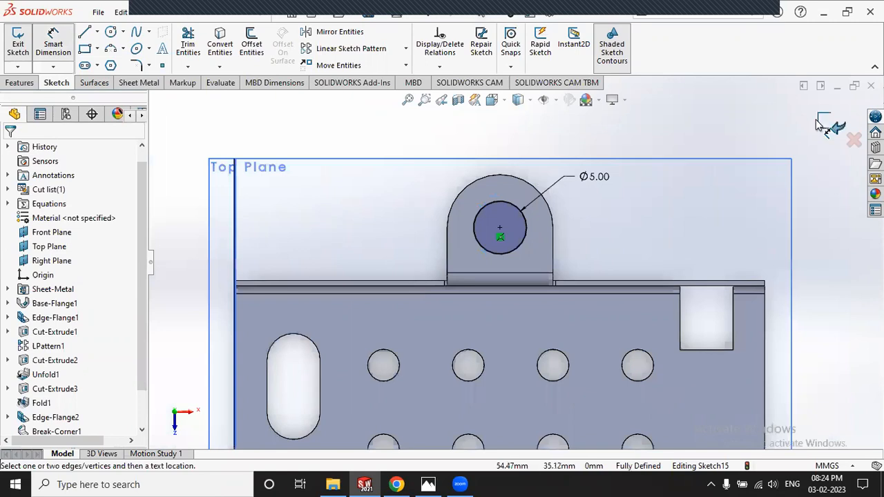
left_click(818, 122)
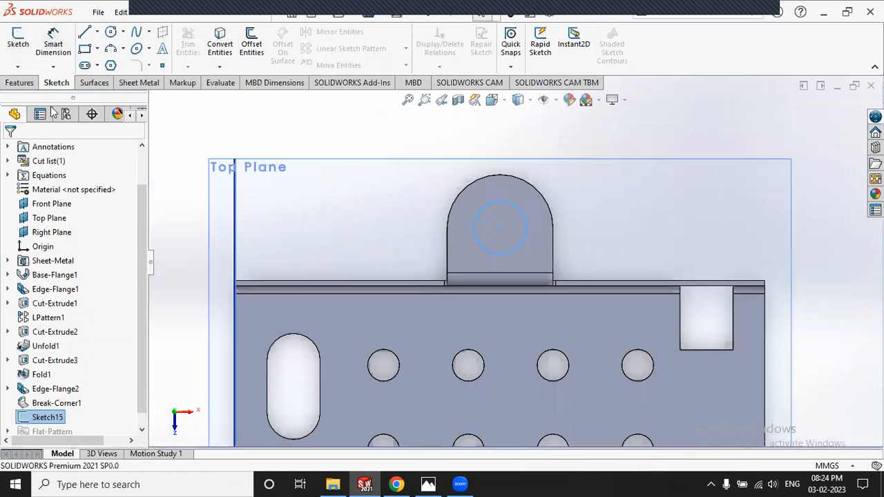
key("Escape")
left_click(143, 84)
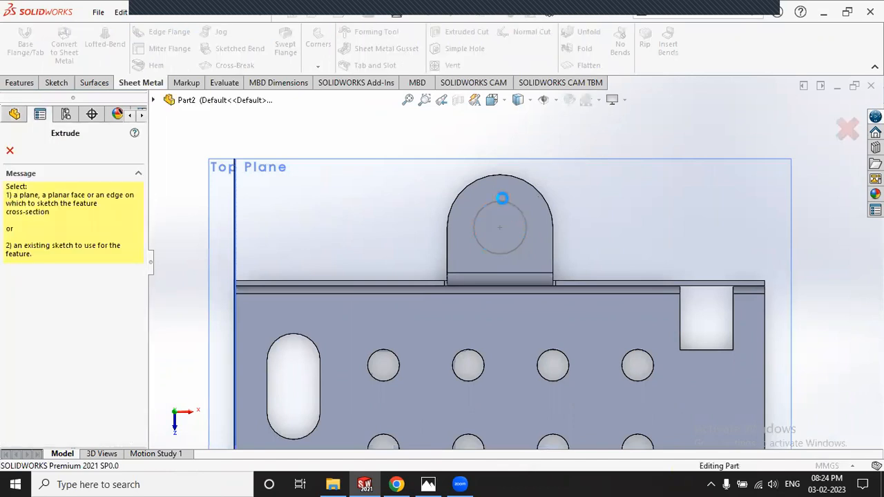
Step: Extrude-cut Sketch15's Ø5 circle through the tab as Cut-Extrude4 and orbit to verify
left_click(506, 201)
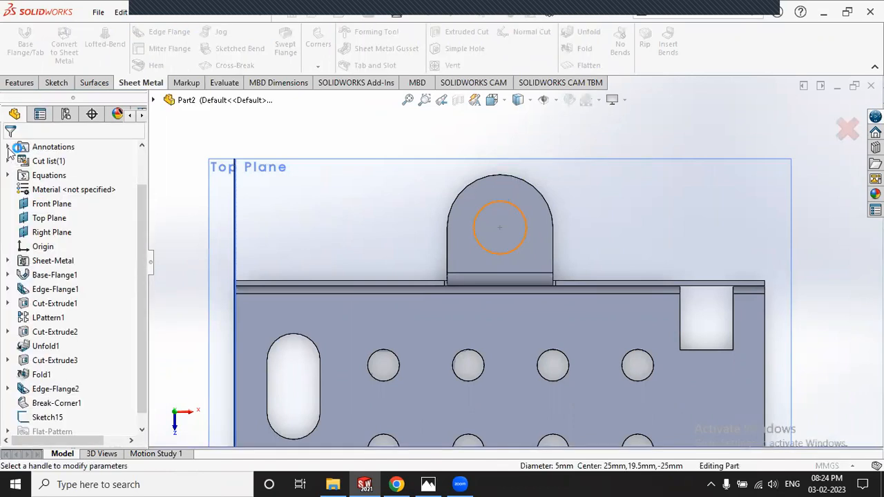
key("Return")
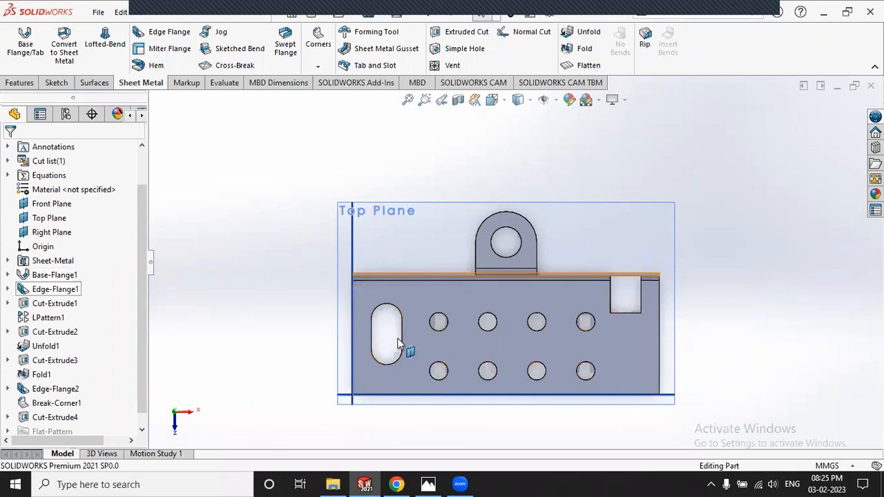
middle_click_drag(431, 304, 422, 289)
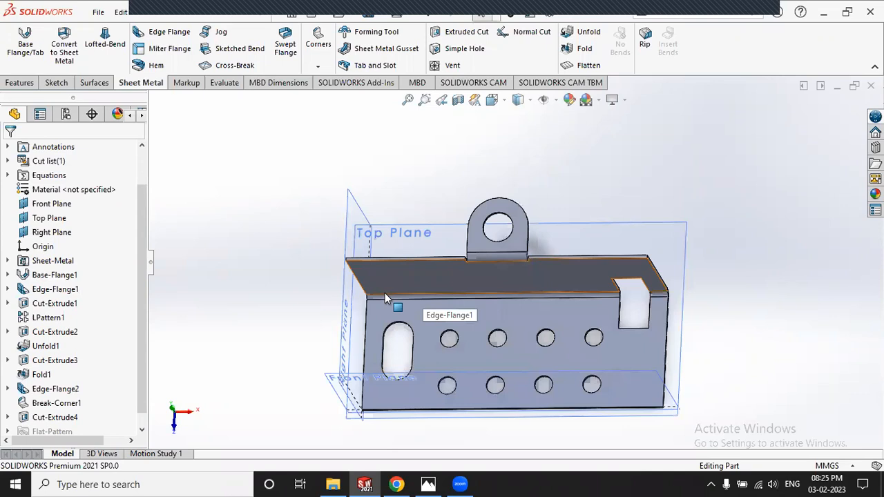